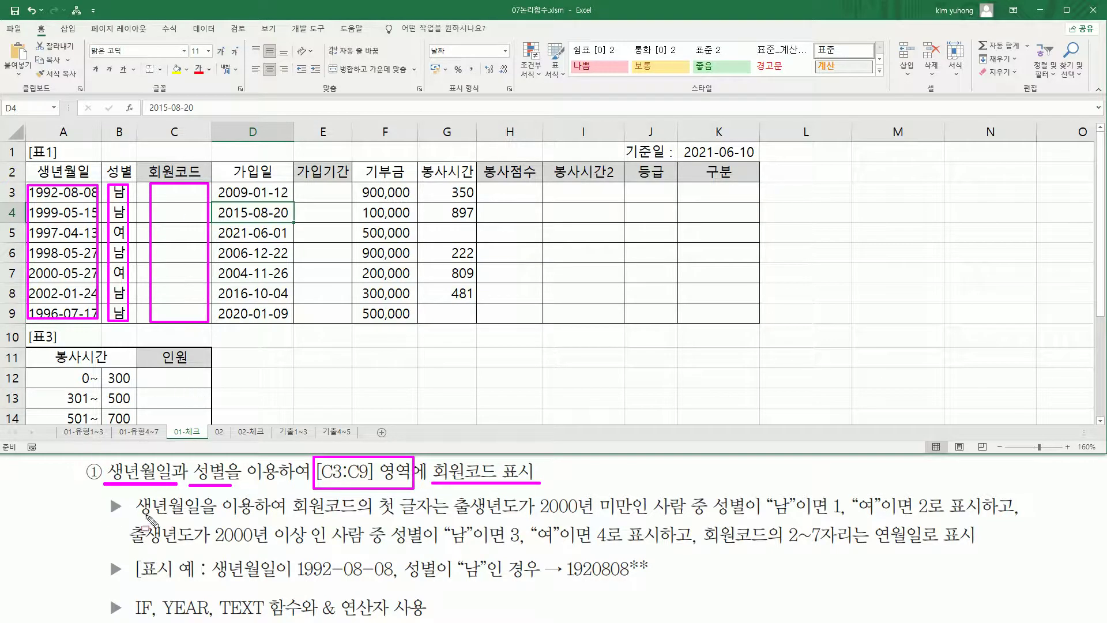
Read the member code (회원코드) rules for C3:C9, covering the first character by birth year and gender and characters 2–7.
{"action": "mouse_move", "coordinate": [131, 532]}
{"action": "left_mouse_down"}
{"action": "mouse_move", "coordinate": [205, 520]}
{"action": "mouse_move", "coordinate": [632, 521]}
{"action": "left_mouse_up"}
{"action": "left_click_drag", "start_coordinate": [532, 492], "coordinate": [629, 514]}
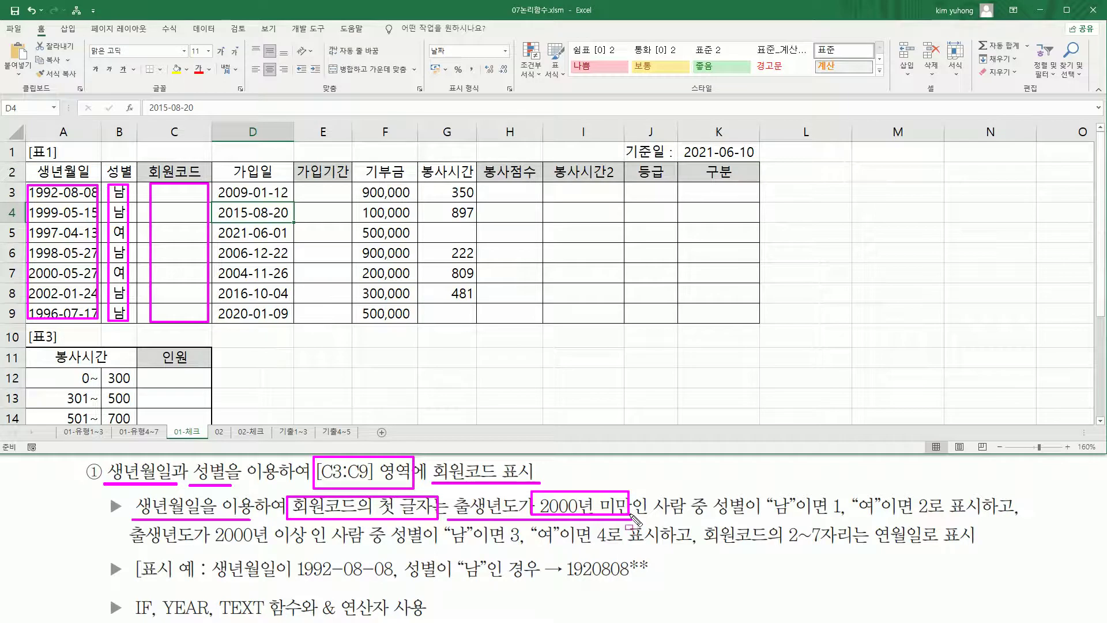
{"action": "left_click_drag", "start_coordinate": [709, 518], "coordinate": [929, 518]}
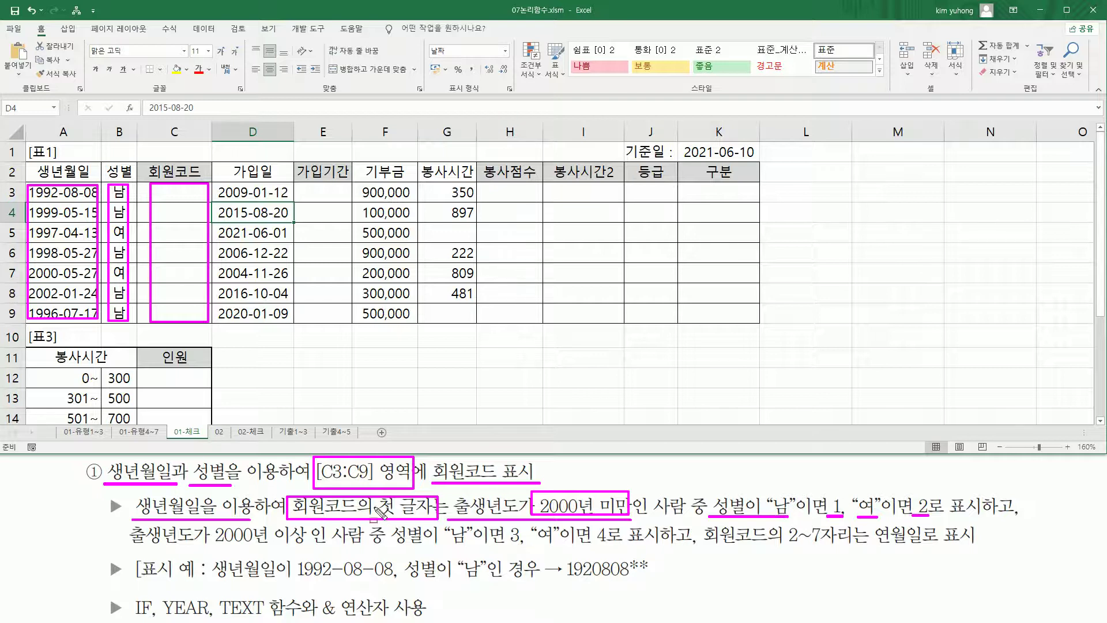
{"action": "left_click_drag", "start_coordinate": [378, 517], "coordinate": [421, 518]}
{"action": "left_click_drag", "start_coordinate": [117, 545], "coordinate": [318, 545]}
{"action": "mouse_move", "coordinate": [224, 524]}
{"action": "left_mouse_down"}
{"action": "mouse_move", "coordinate": [212, 537]}
{"action": "mouse_move", "coordinate": [313, 542]}
{"action": "left_mouse_up"}
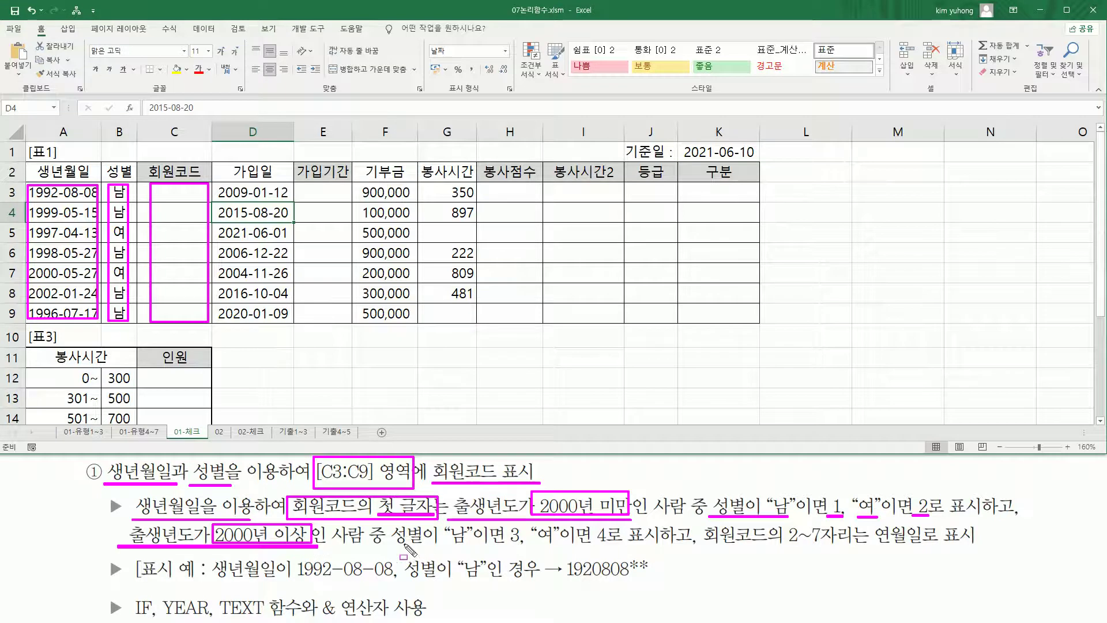
{"action": "mouse_move", "coordinate": [392, 546]}
{"action": "left_mouse_down"}
{"action": "mouse_move", "coordinate": [592, 545]}
{"action": "mouse_move", "coordinate": [600, 524]}
{"action": "mouse_move", "coordinate": [598, 544]}
{"action": "left_mouse_up"}
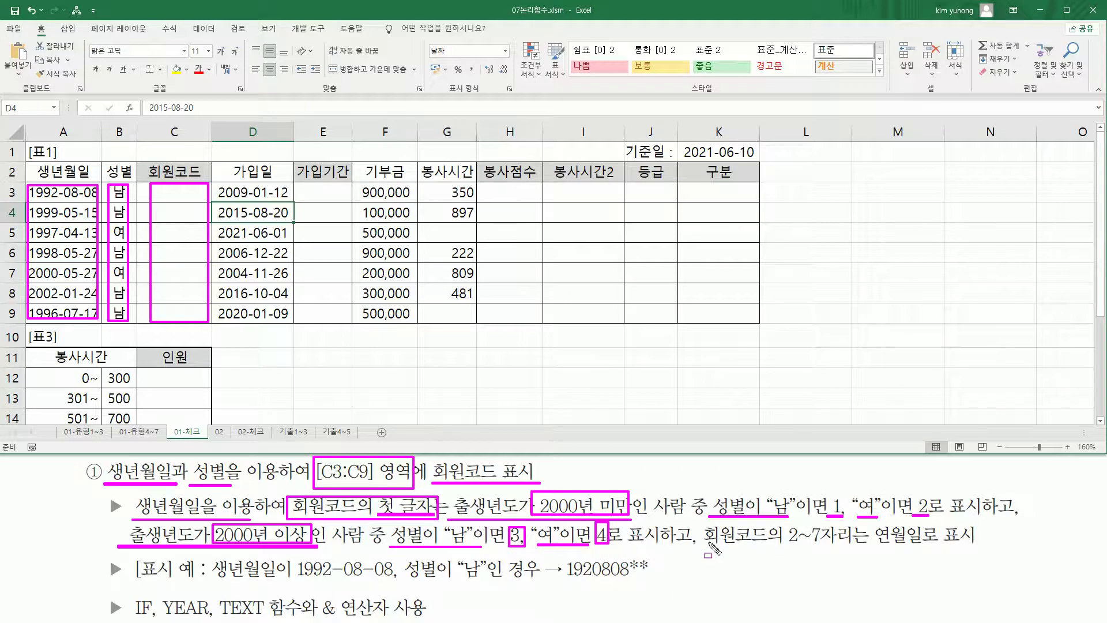
{"action": "mouse_move", "coordinate": [702, 549]}
{"action": "left_mouse_down"}
{"action": "mouse_move", "coordinate": [867, 548]}
{"action": "mouse_move", "coordinate": [949, 525]}
{"action": "mouse_move", "coordinate": [1004, 525]}
{"action": "mouse_move", "coordinate": [1010, 546]}
{"action": "mouse_move", "coordinate": [992, 545]}
{"action": "left_mouse_up"}
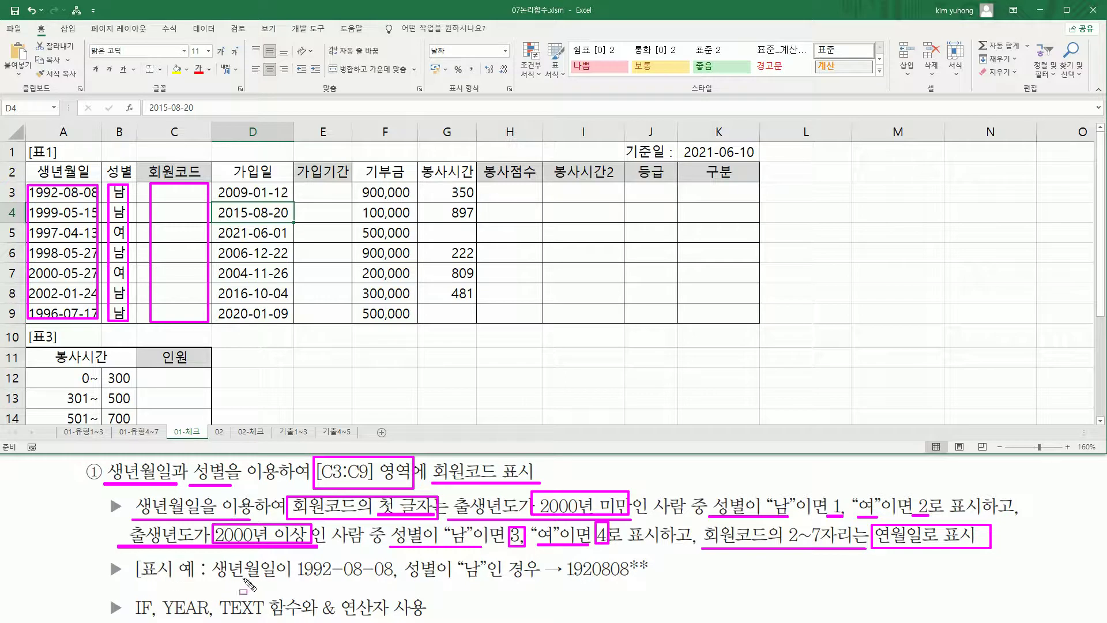
Study the display example, matching its birth date and gender to the parts of the resulting member code.
{"action": "left_click_drag", "start_coordinate": [290, 584], "coordinate": [395, 585]}
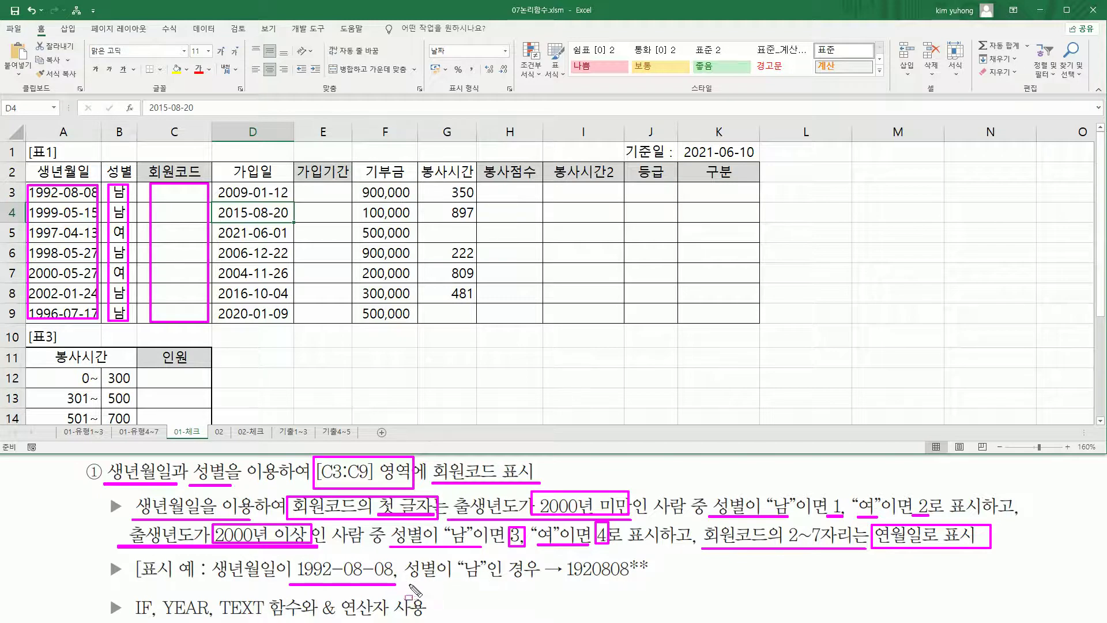
{"action": "left_click_drag", "start_coordinate": [460, 558], "coordinate": [486, 587]}
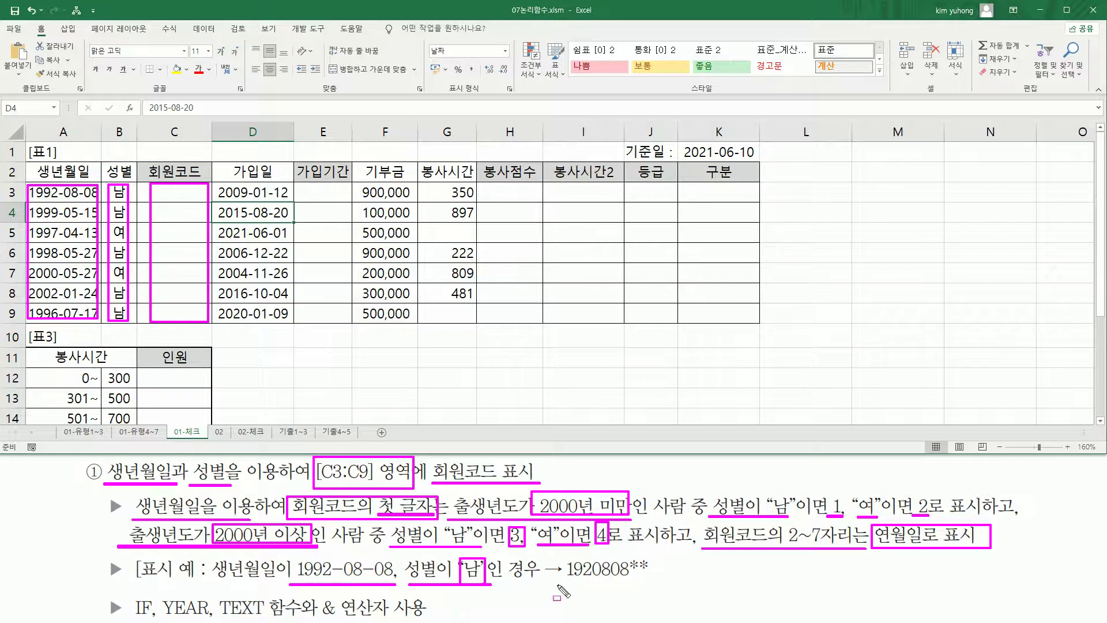
{"action": "left_click_drag", "start_coordinate": [561, 589], "coordinate": [670, 589]}
{"action": "mouse_move", "coordinate": [568, 582]}
{"action": "left_mouse_down"}
{"action": "mouse_move", "coordinate": [565, 557]}
{"action": "mouse_move", "coordinate": [576, 554]}
{"action": "mouse_move", "coordinate": [578, 586]}
{"action": "left_mouse_up"}
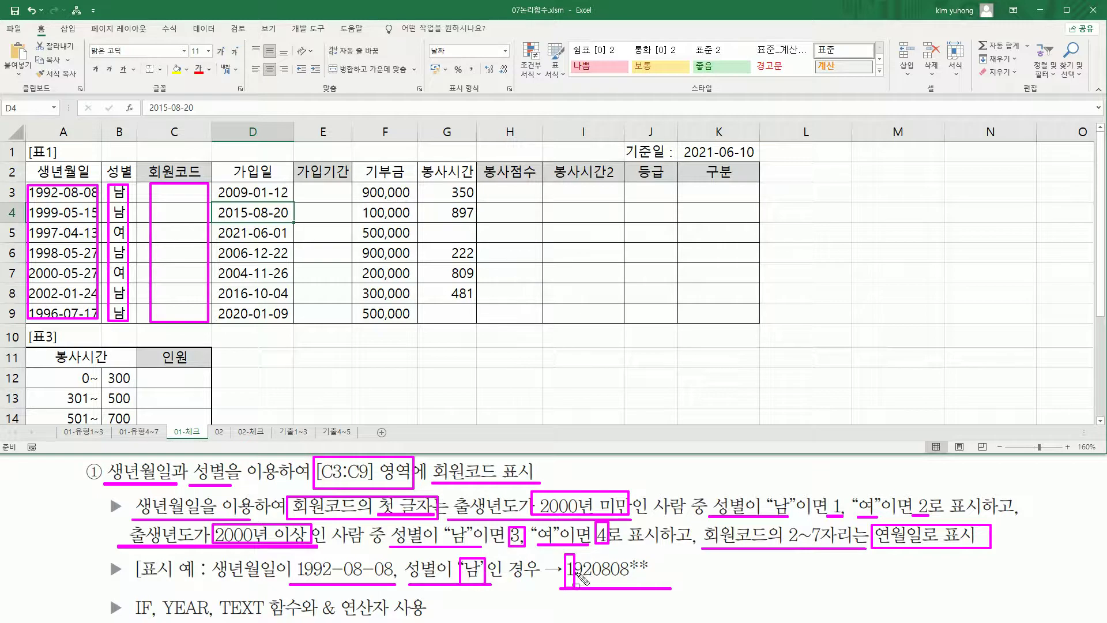
{"action": "left_click_drag", "start_coordinate": [561, 589], "coordinate": [574, 589]}
{"action": "left_click_drag", "start_coordinate": [577, 582], "coordinate": [632, 584]}
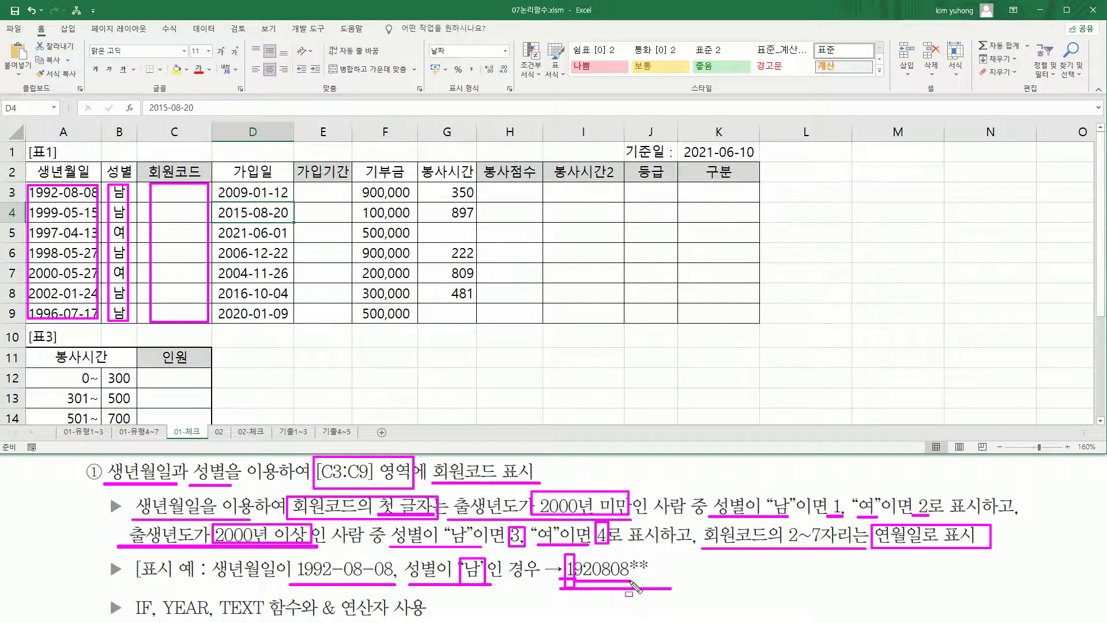
{"action": "mouse_move", "coordinate": [313, 555]}
{"action": "left_mouse_down"}
{"action": "mouse_move", "coordinate": [332, 582]}
{"action": "mouse_move", "coordinate": [393, 582]}
{"action": "left_mouse_up"}
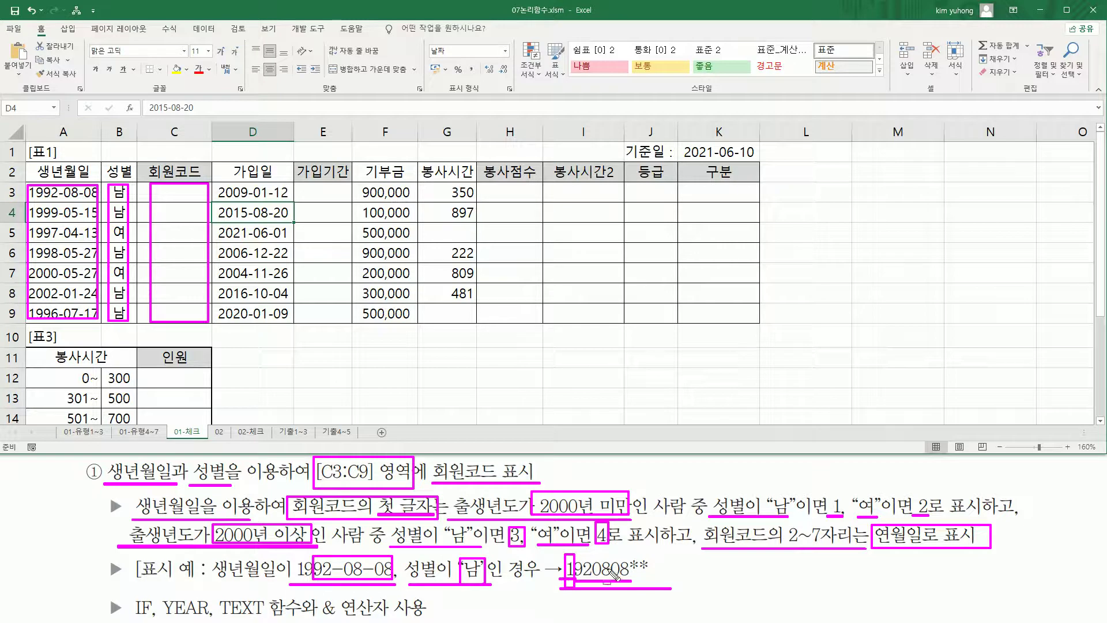
{"action": "left_click_drag", "start_coordinate": [614, 571], "coordinate": [655, 584]}
{"action": "key", "text": "Escape"}
Compare the gender digit rules for birth years before 2000 with those for 2000 or after.
{"action": "left_click_drag", "start_coordinate": [534, 515], "coordinate": [630, 515]}
{"action": "left_click_drag", "start_coordinate": [213, 546], "coordinate": [304, 545]}
{"action": "mouse_move", "coordinate": [389, 521]}
{"action": "left_mouse_down"}
{"action": "mouse_move", "coordinate": [422, 548]}
{"action": "mouse_move", "coordinate": [615, 550]}
{"action": "left_mouse_up"}
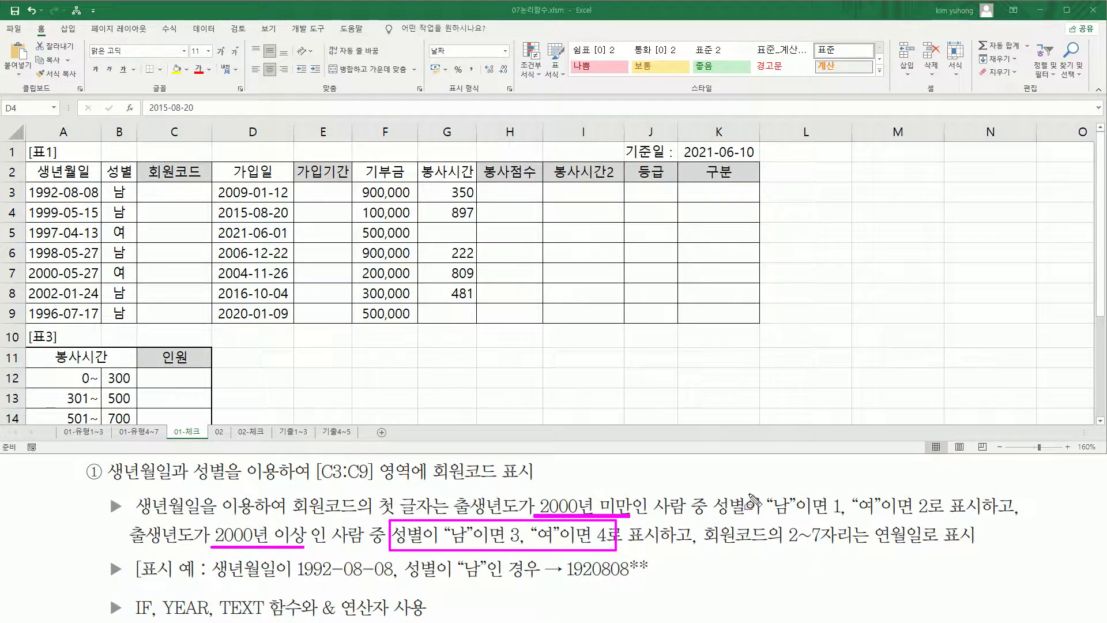
{"action": "mouse_move", "coordinate": [716, 489]}
{"action": "left_mouse_down"}
{"action": "mouse_move", "coordinate": [734, 517]}
{"action": "mouse_move", "coordinate": [940, 520]}
{"action": "left_mouse_up"}
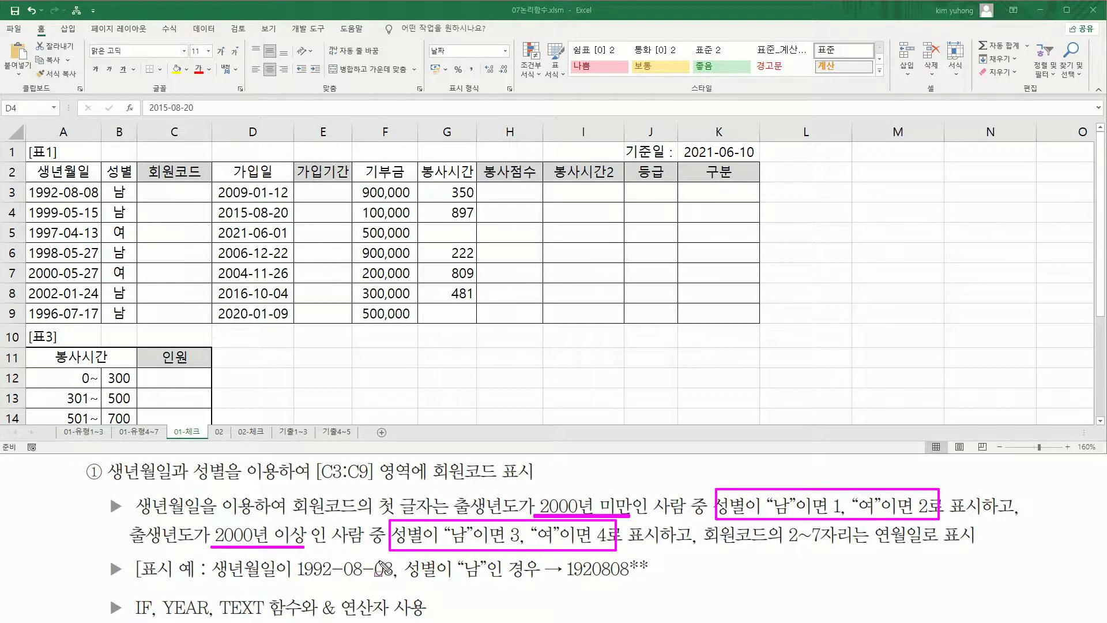
{"action": "key", "text": "Escape"}
Start an IF formula in C3 with the condition YEAR(A3)<2000.
{"action": "left_click", "coordinate": [174, 190]}
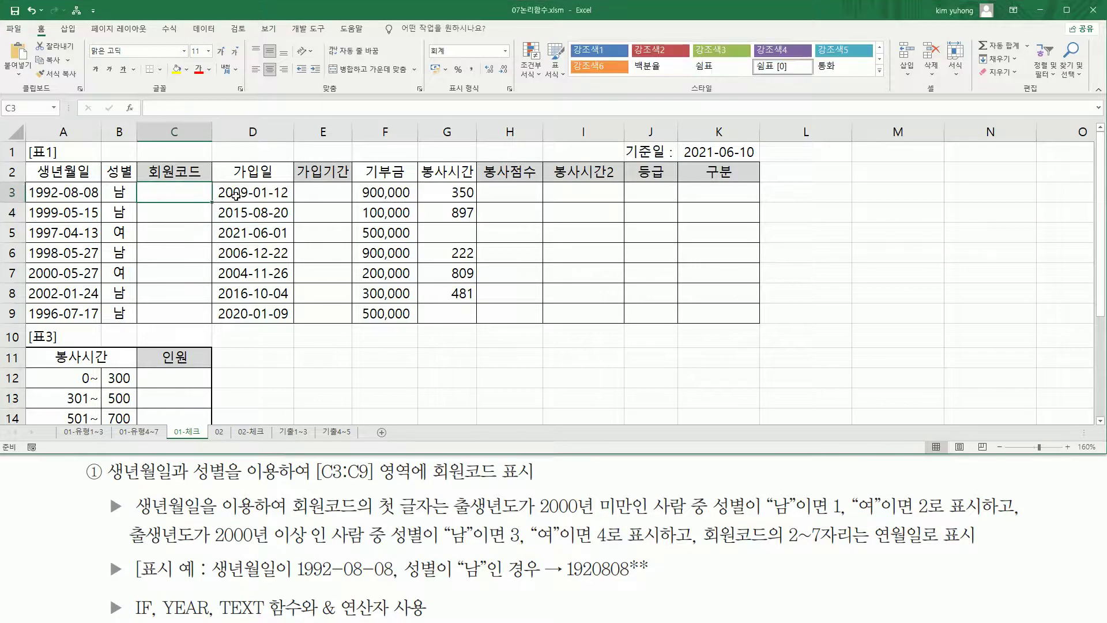
{"action": "type", "text": "="}
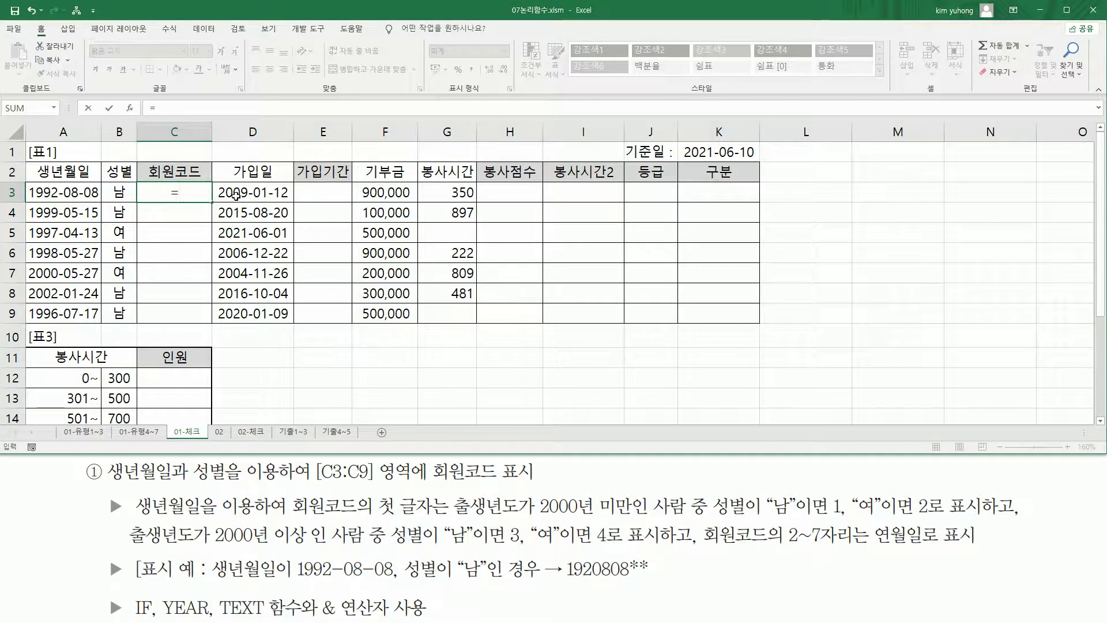
{"action": "type", "text": "if("}
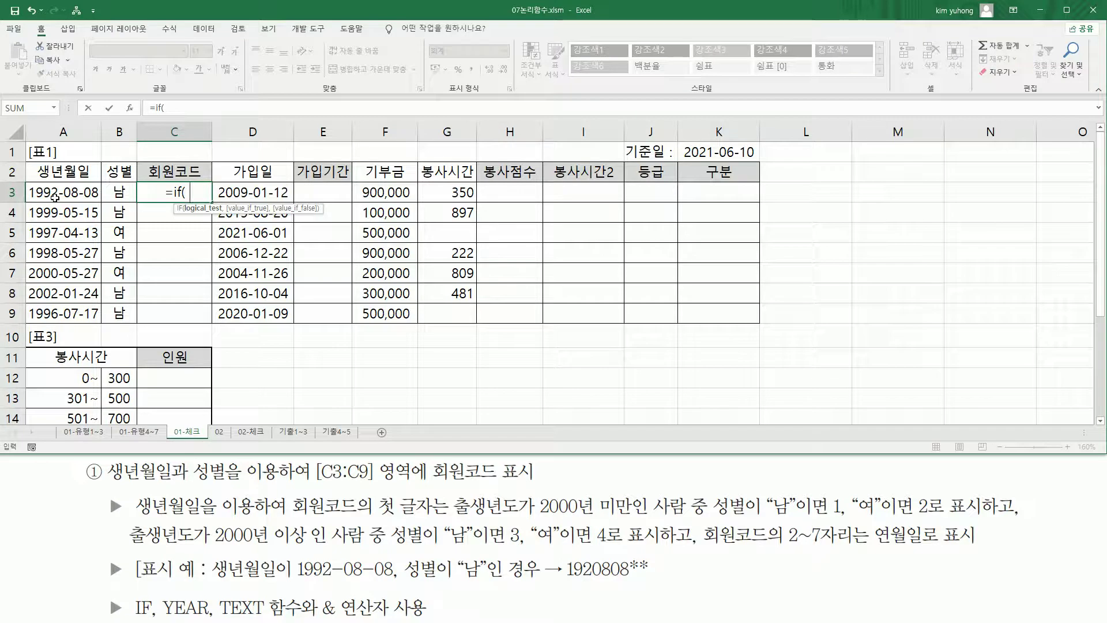
{"action": "type", "text": "yea"}
{"action": "key", "text": "Tab"}
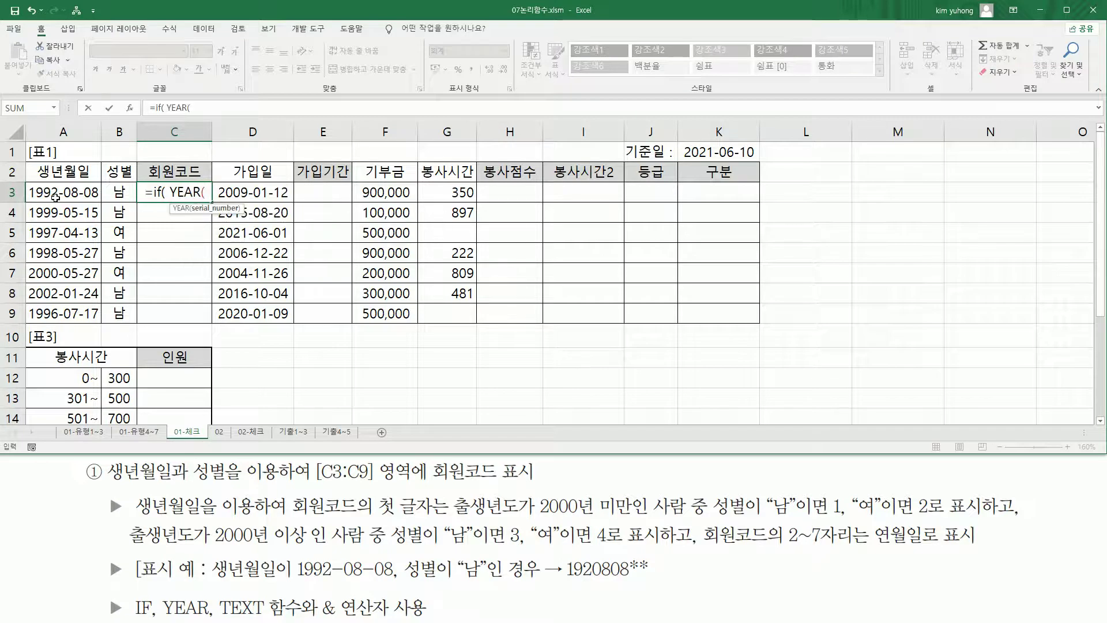
{"action": "left_click", "coordinate": [77, 193]}
{"action": "type", "text": ")"}
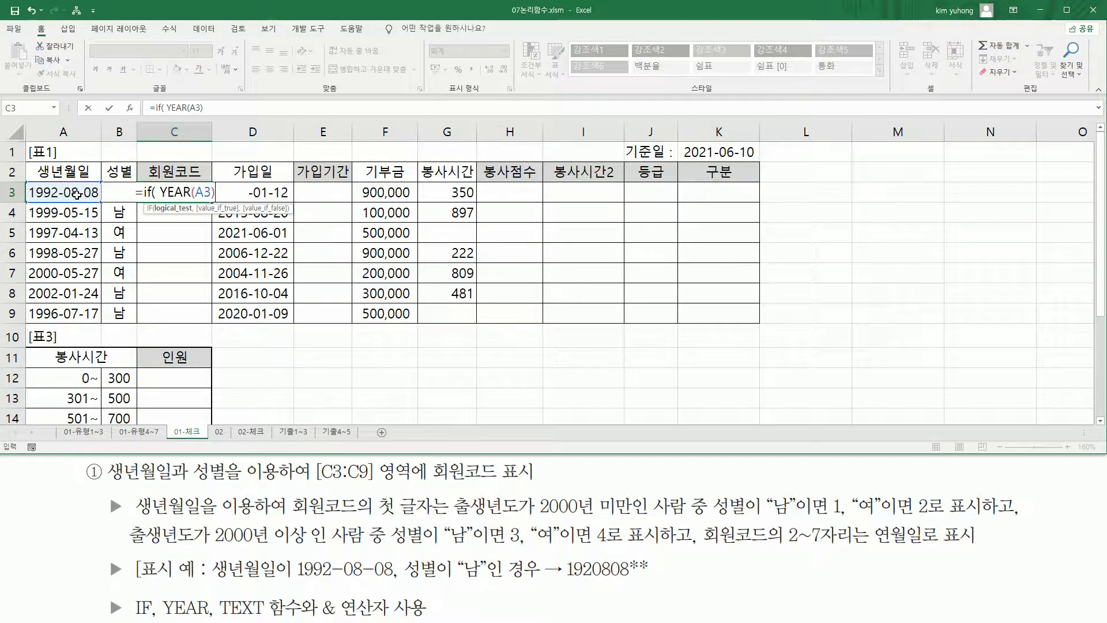
{"action": "type", "text": "<2000"}
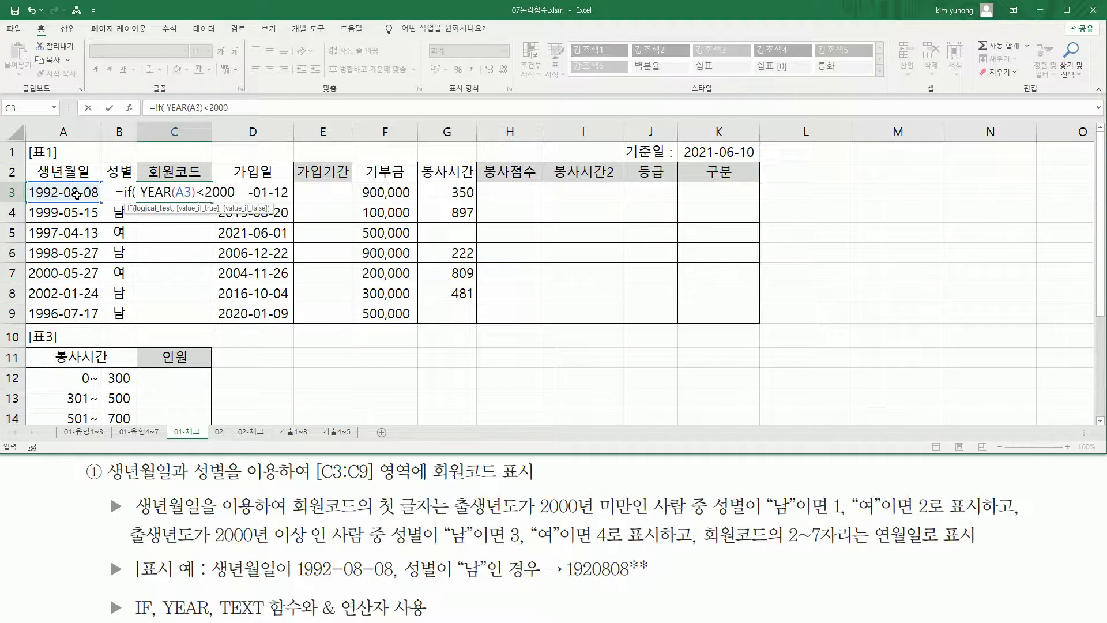
{"action": "mouse_move", "coordinate": [533, 515]}
{"action": "left_mouse_down"}
{"action": "mouse_move", "coordinate": [632, 515]}
{"action": "mouse_move", "coordinate": [634, 495]}
{"action": "left_mouse_up"}
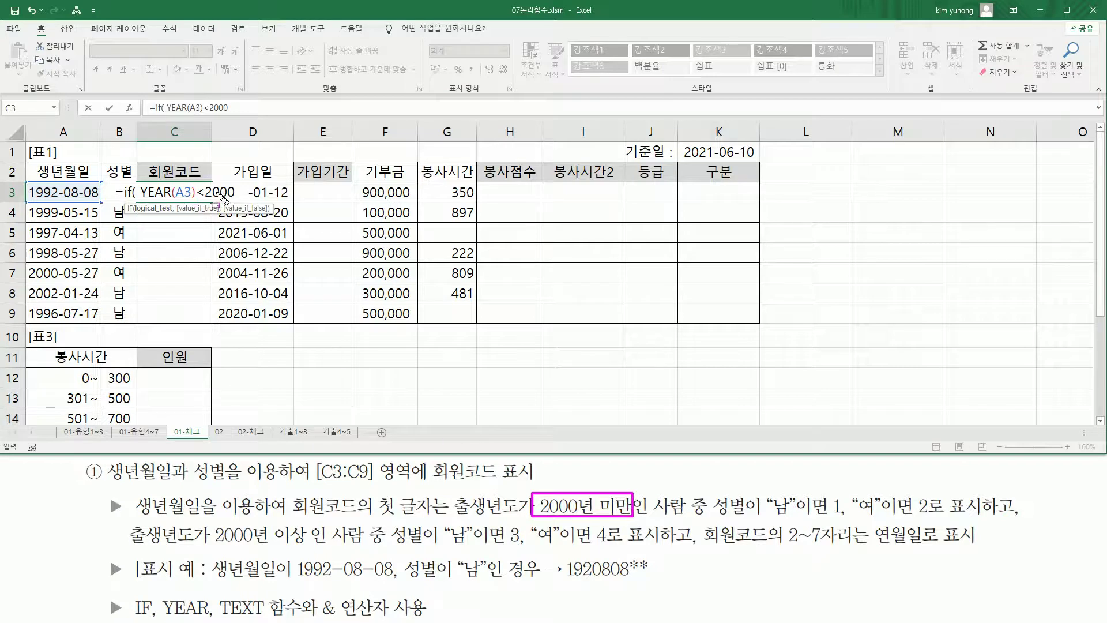
{"action": "key", "text": "Escape"}
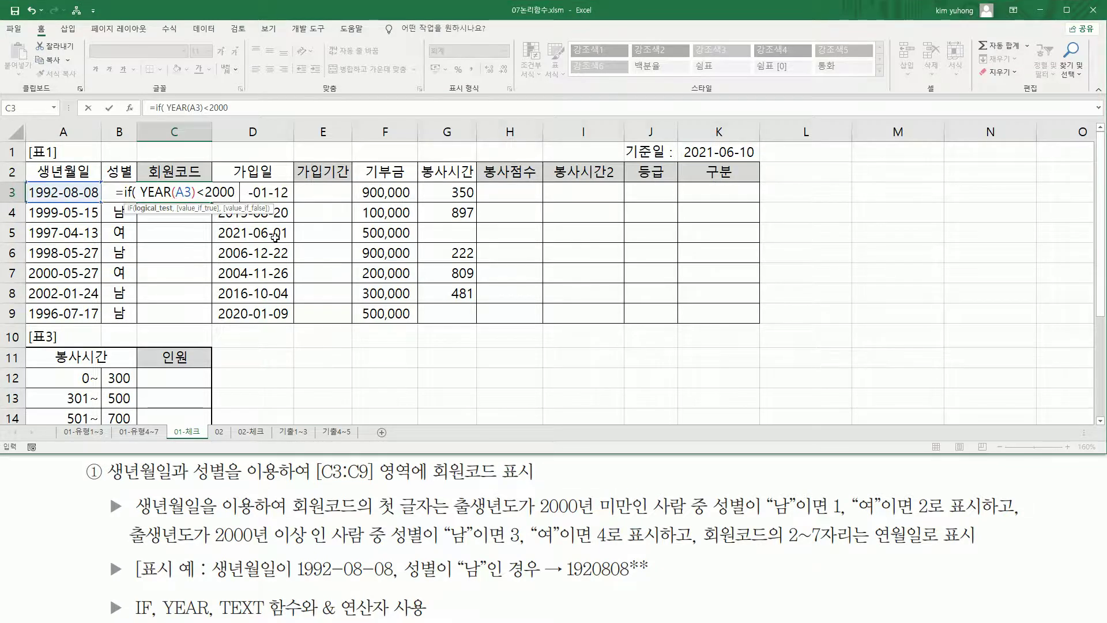
Add the nested if(B3="남", 1 , 2 ) as the value-if-true argument of the C3 formula, followed by a comma.
{"action": "type", "text": ","}
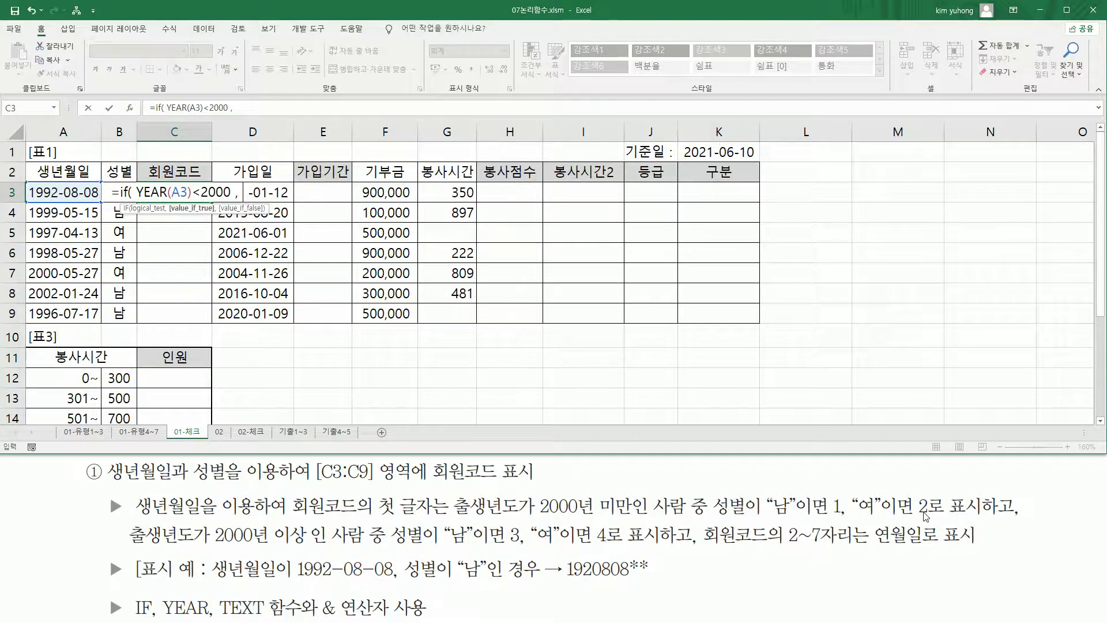
{"action": "type", "text": "i"}
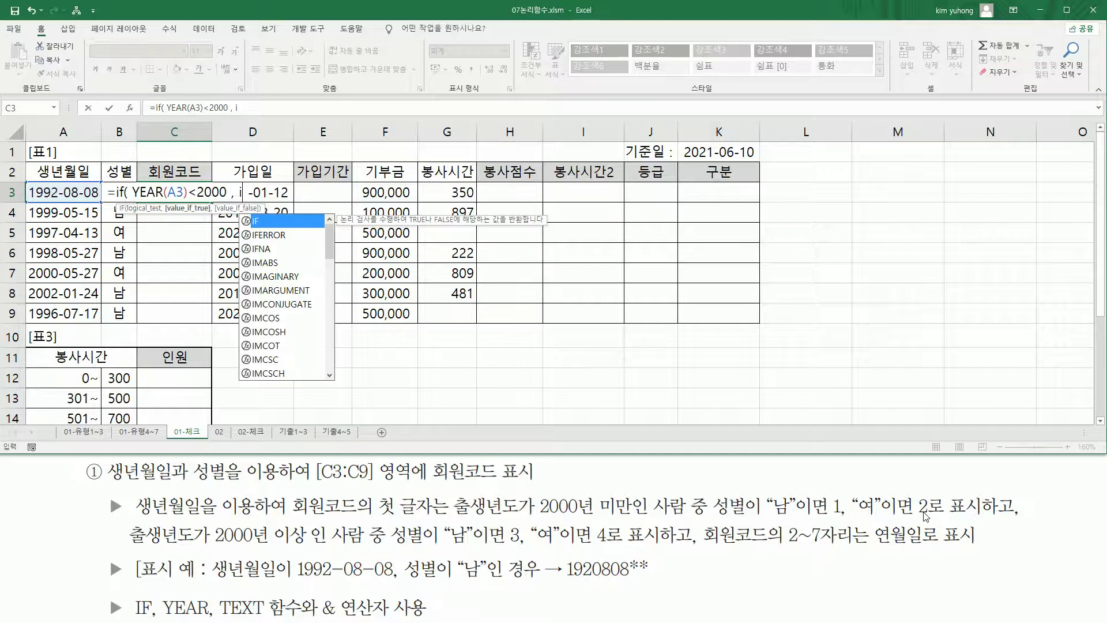
{"action": "type", "text": "f("}
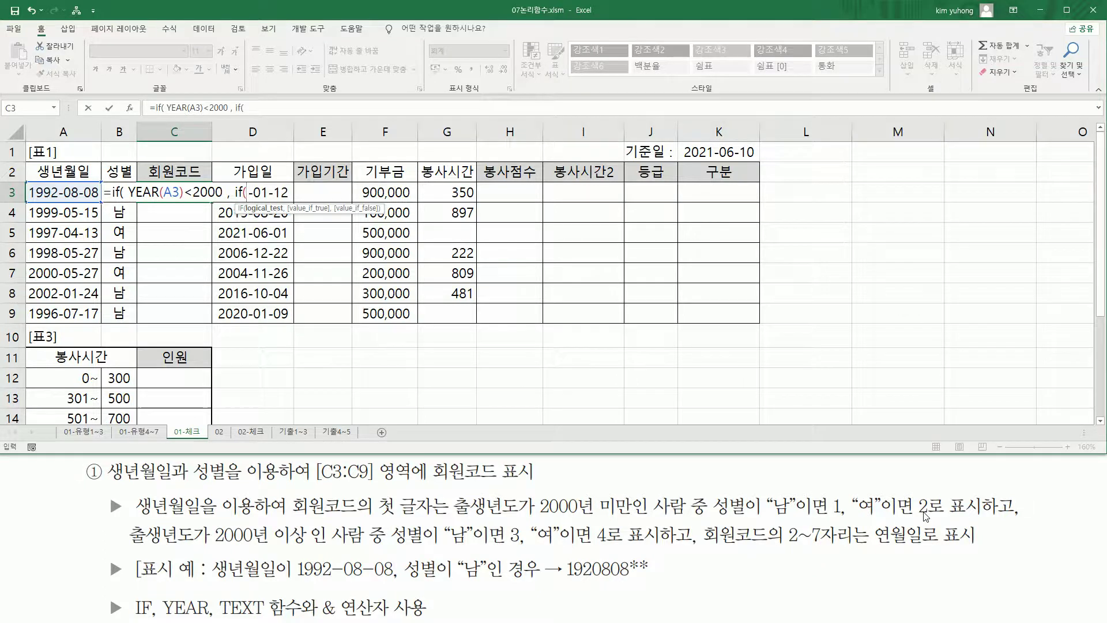
{"action": "key", "text": "Left"}
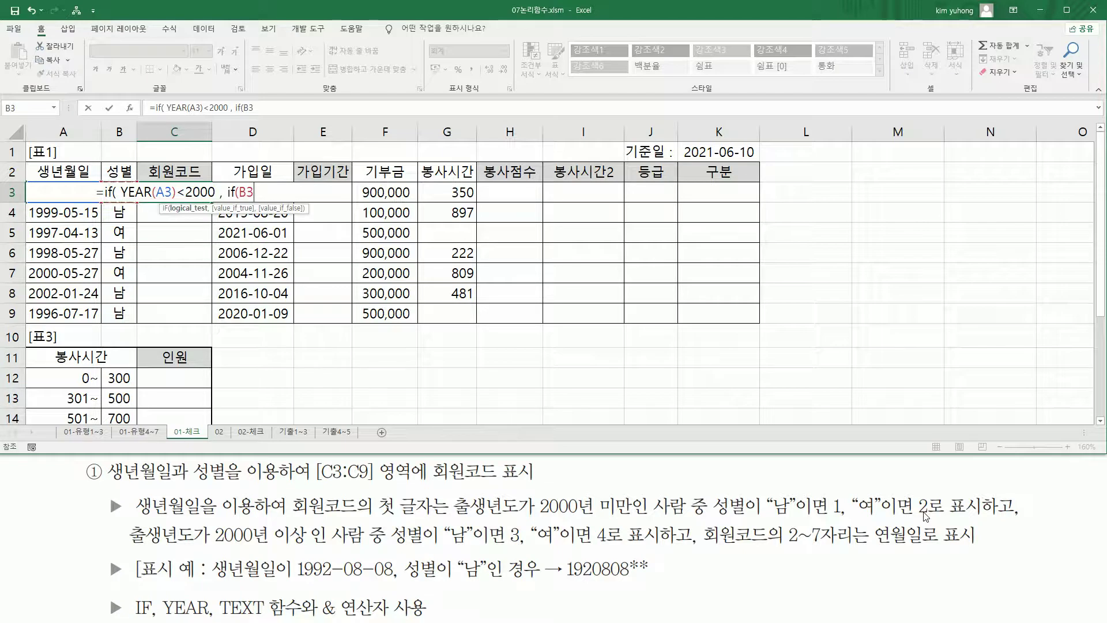
{"action": "type", "text": "="}
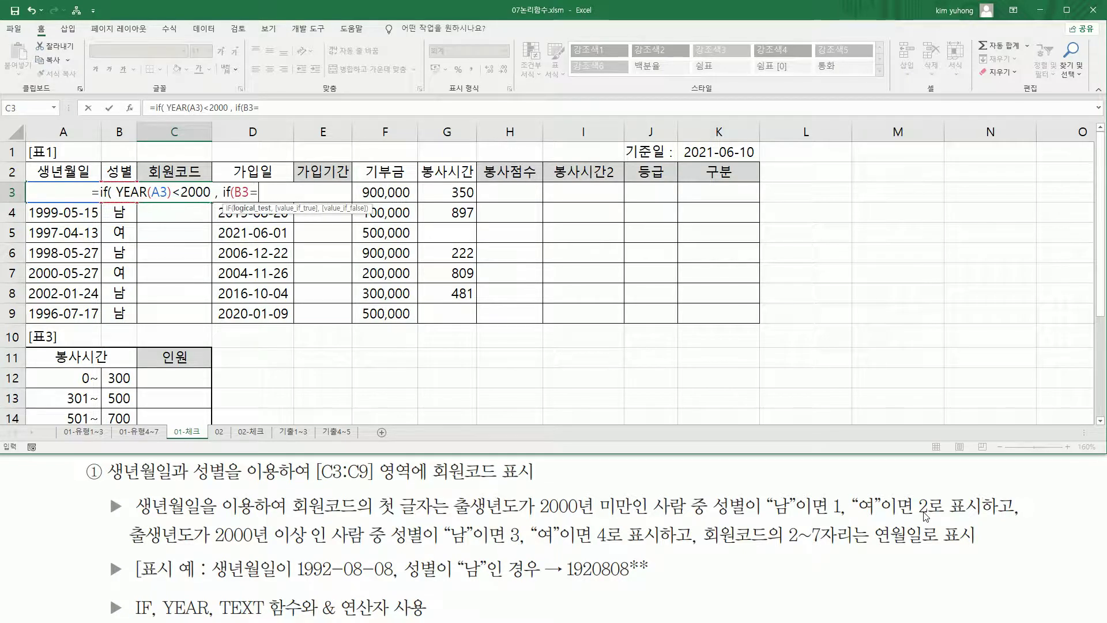
{"action": "type", "text": "\"남\","}
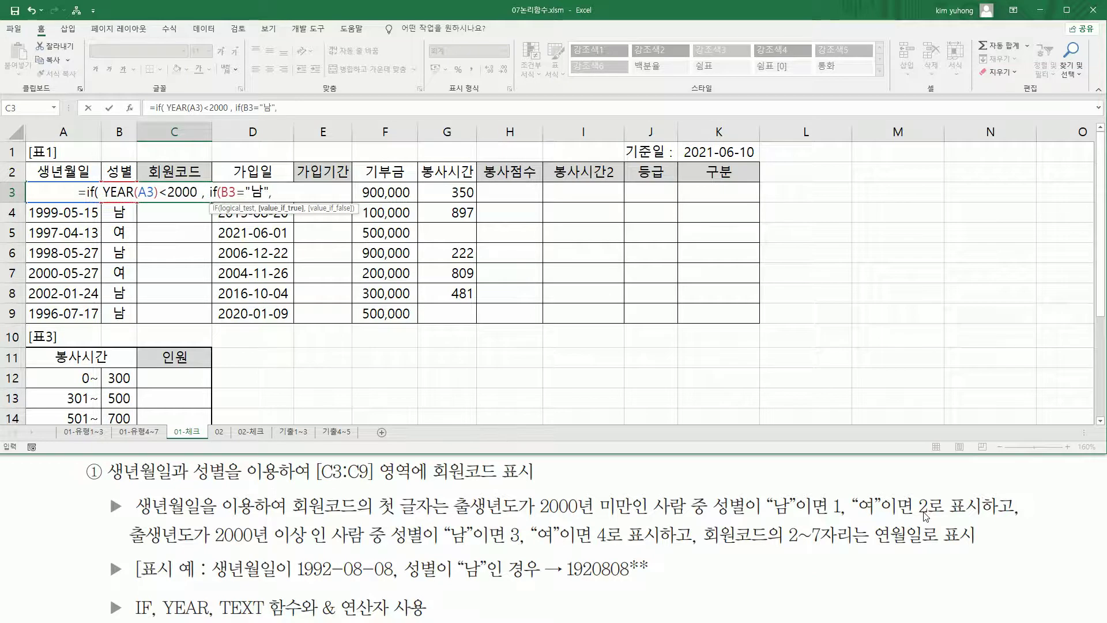
{"action": "type", "text": " 1"}
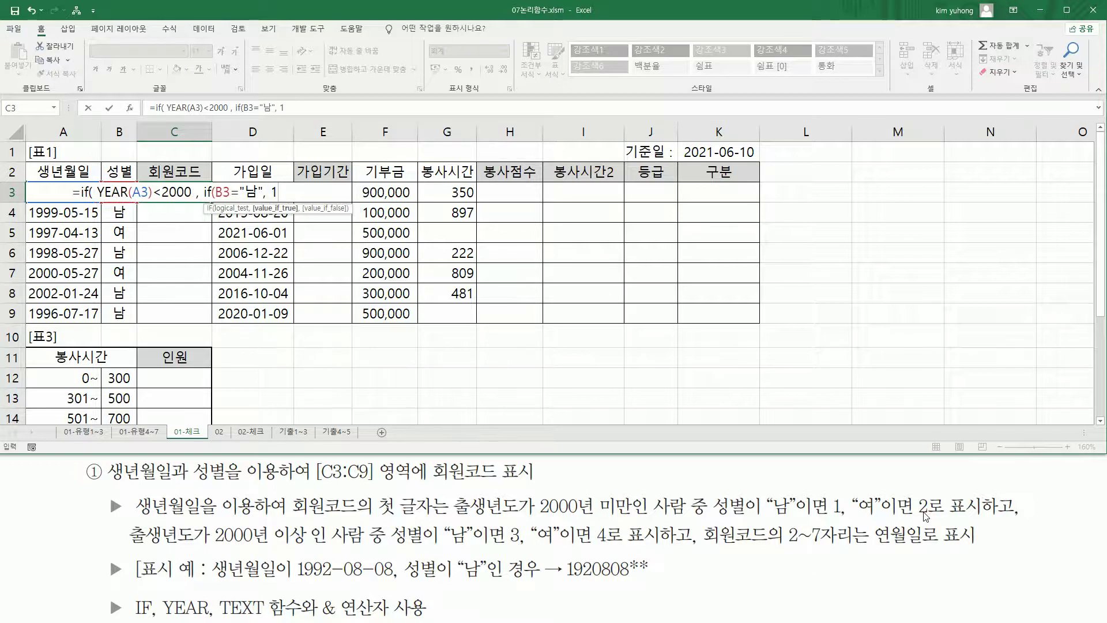
{"action": "type", "text": " ,"}
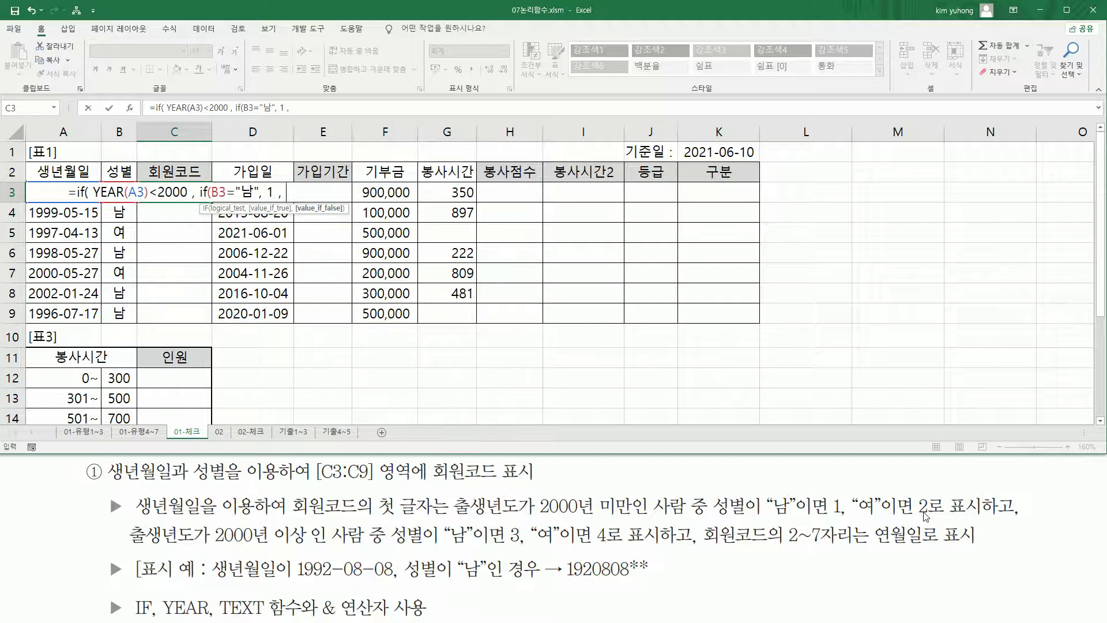
{"action": "type", "text": "2"}
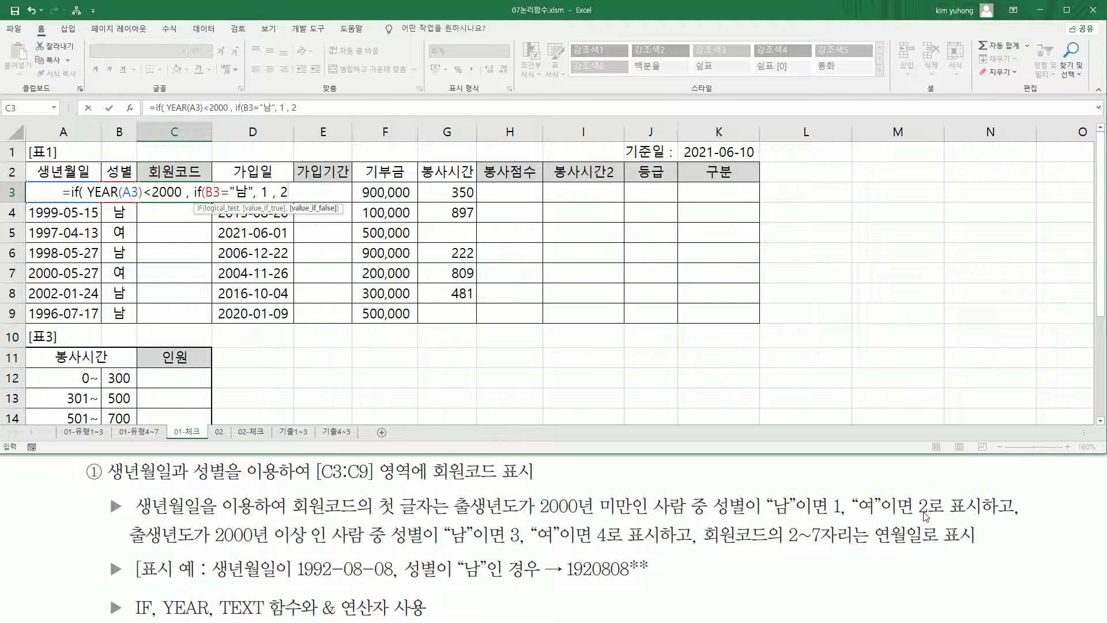
{"action": "type", "text": " )"}
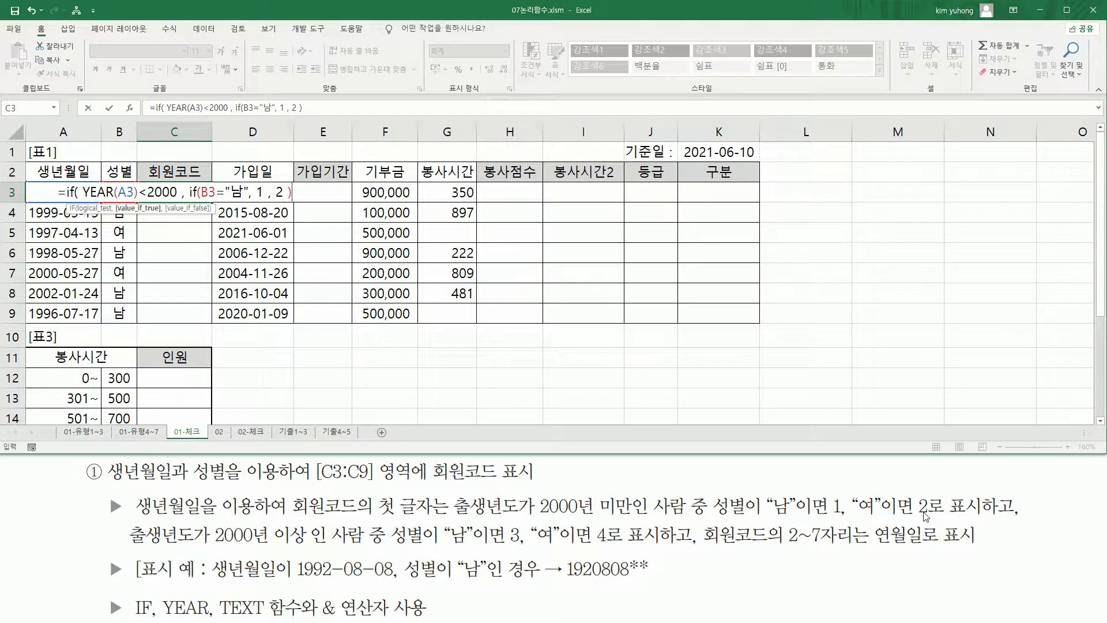
{"action": "type", "text": " ,"}
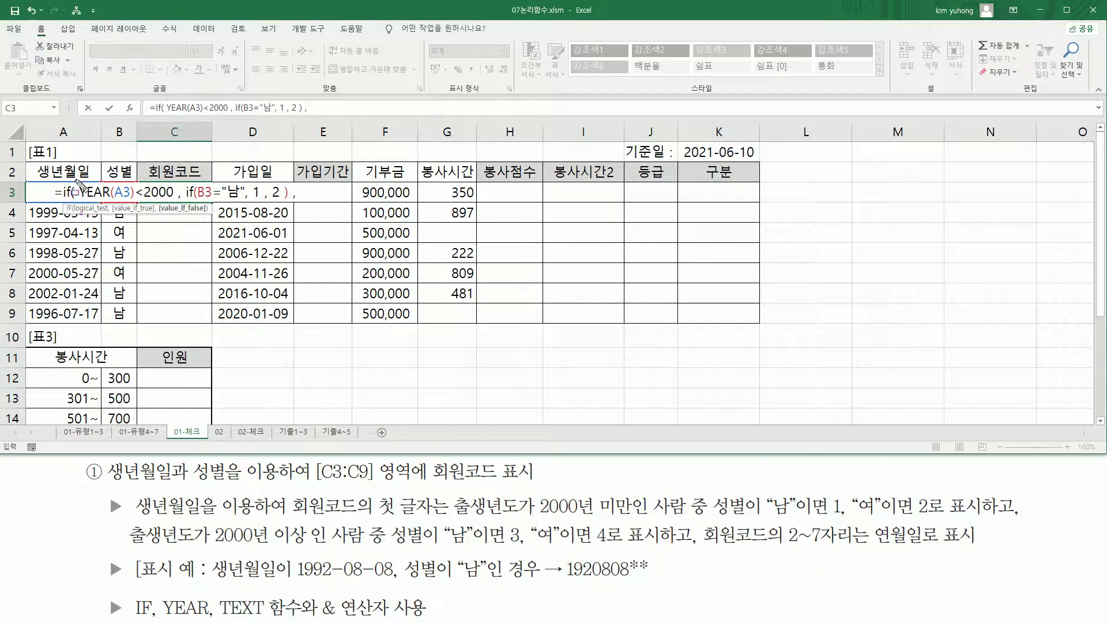
Check the C3 formula's condition and true value against the gender rule for birth years of 2000 or after.
{"action": "mouse_move", "coordinate": [77, 172]}
{"action": "left_mouse_down"}
{"action": "mouse_move", "coordinate": [124, 211]}
{"action": "mouse_move", "coordinate": [286, 201]}
{"action": "left_mouse_up"}
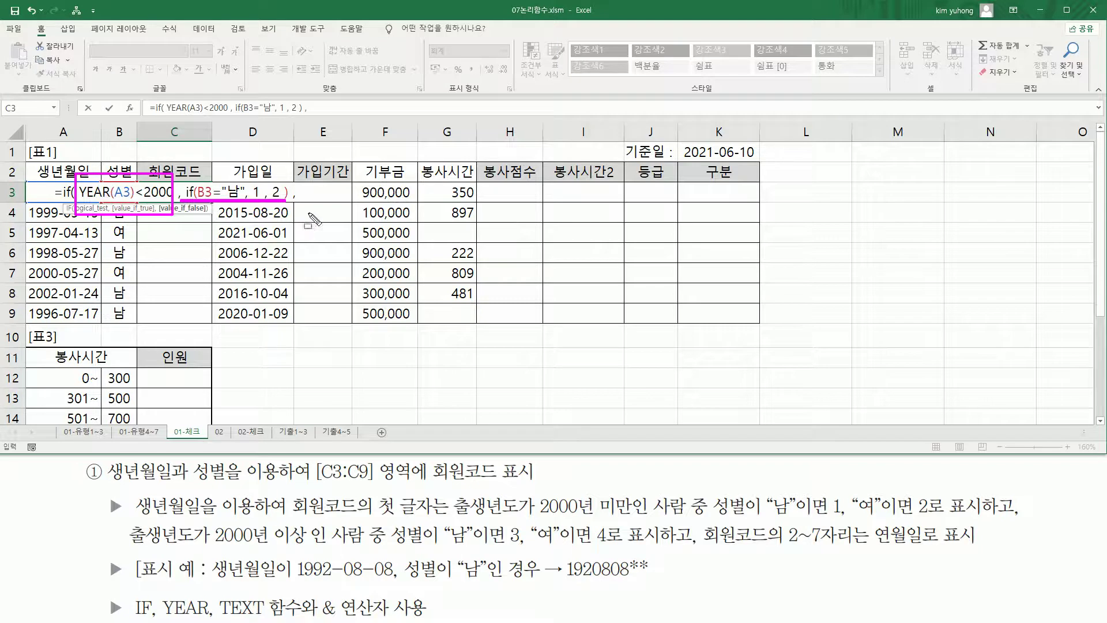
{"action": "left_click_drag", "start_coordinate": [211, 546], "coordinate": [305, 547]}
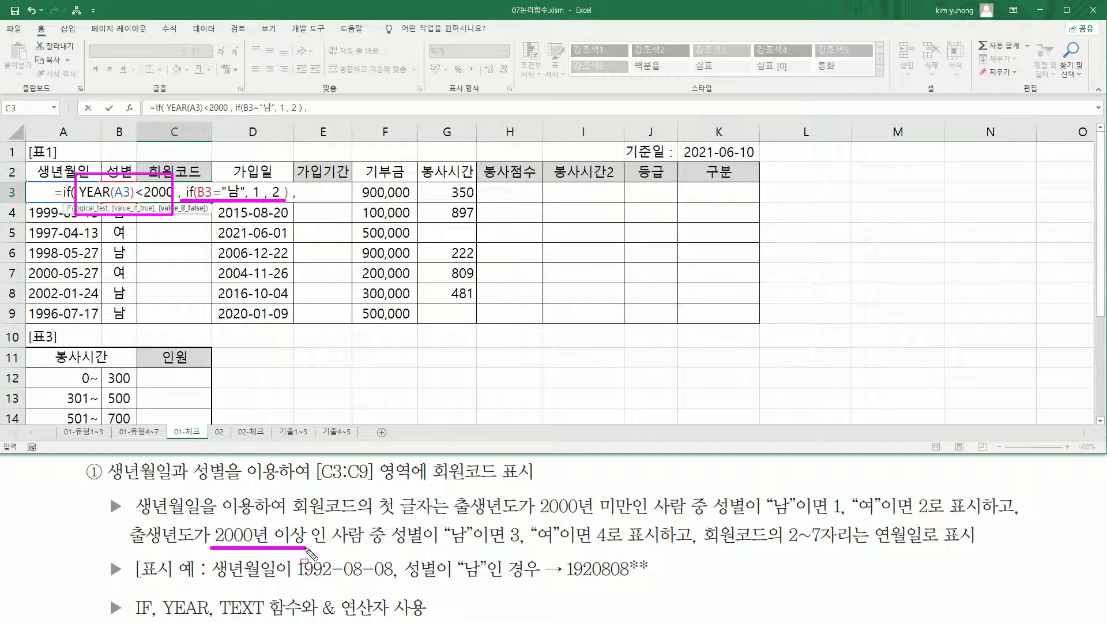
{"action": "mouse_move", "coordinate": [388, 522]}
{"action": "left_mouse_down"}
{"action": "mouse_move", "coordinate": [408, 547]}
{"action": "mouse_move", "coordinate": [647, 558]}
{"action": "left_mouse_up"}
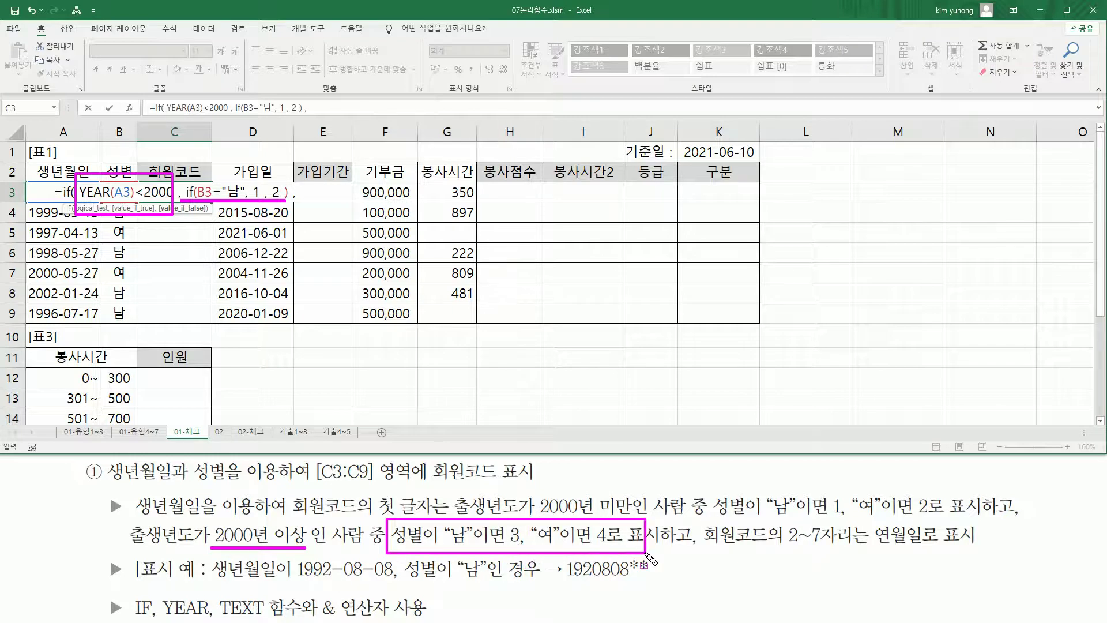
{"action": "left_click_drag", "start_coordinate": [302, 199], "coordinate": [404, 200]}
{"action": "key", "text": "Escape"}
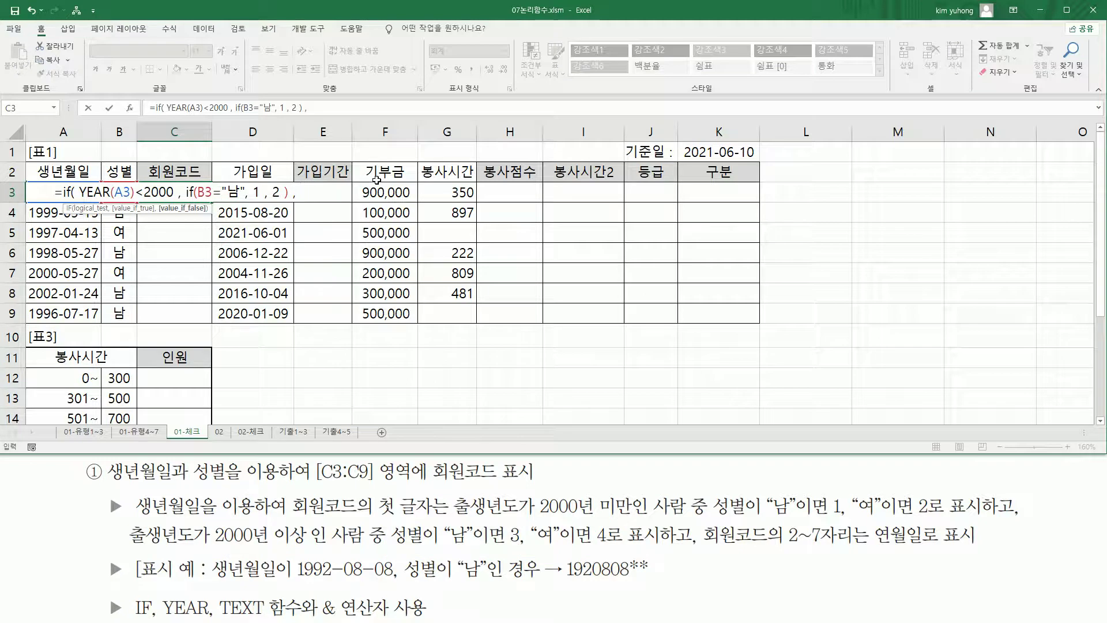
Add the nested if(B3="남" , 3 , 4 ) as the value-if-false argument of the C3 formula and close the outer IF.
{"action": "type", "text": "if"}
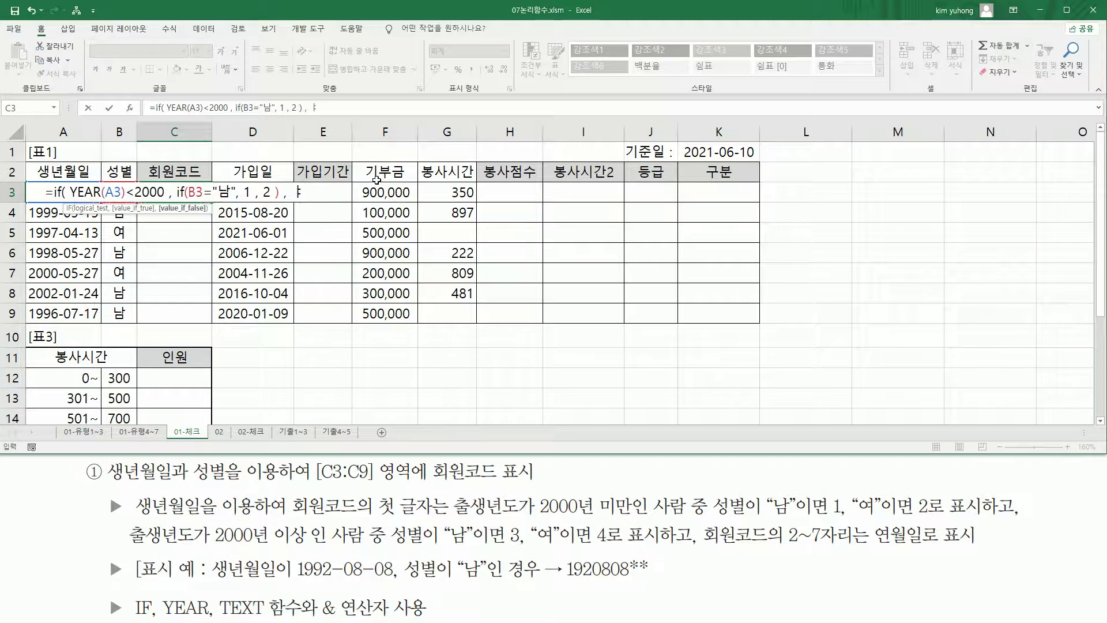
{"action": "type", "text": "("}
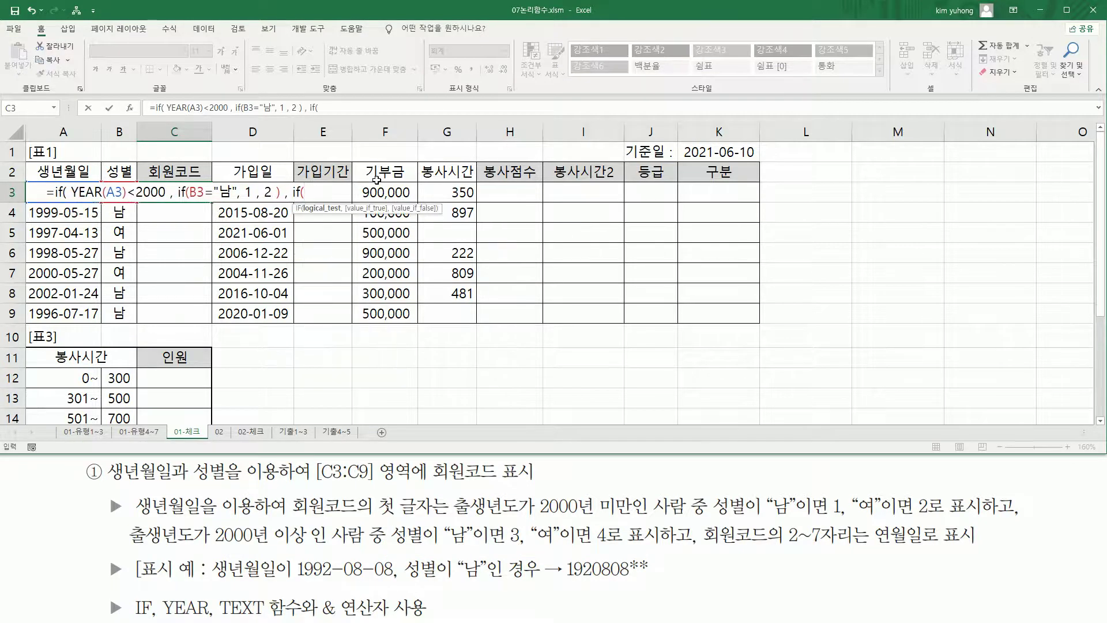
{"action": "key", "text": "Left"}
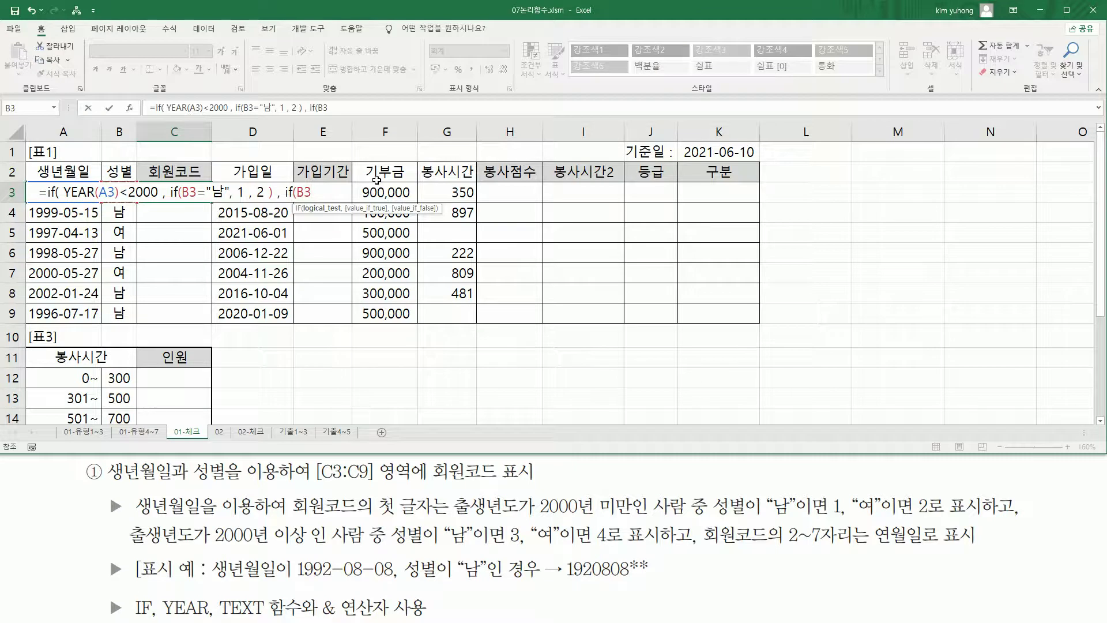
{"action": "type", "text": "=\"남"}
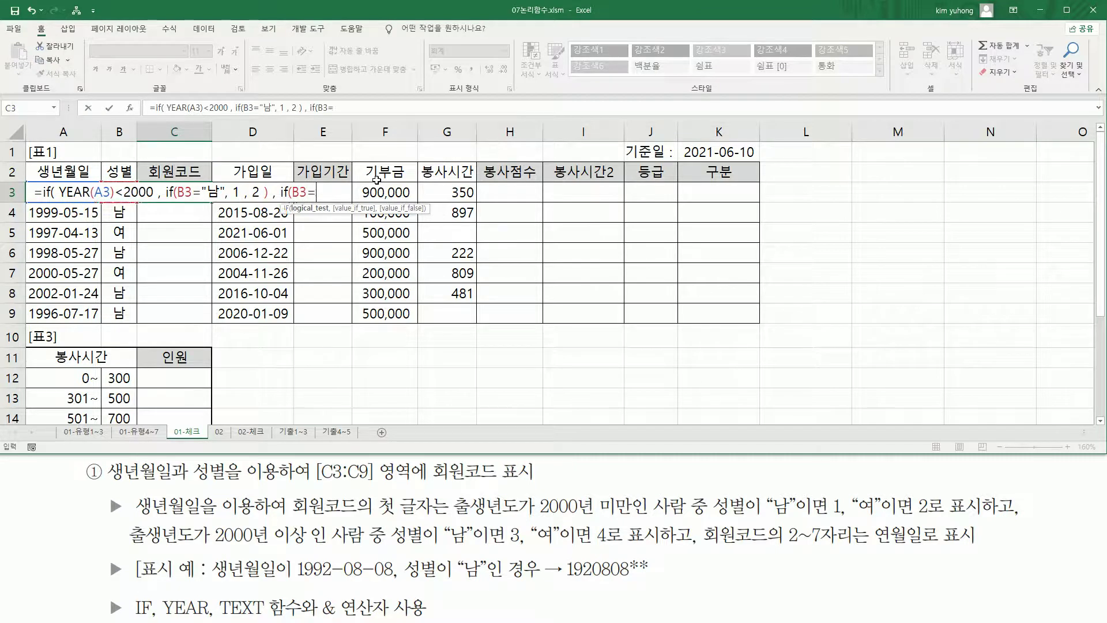
{"action": "type", "text": "\" ,"}
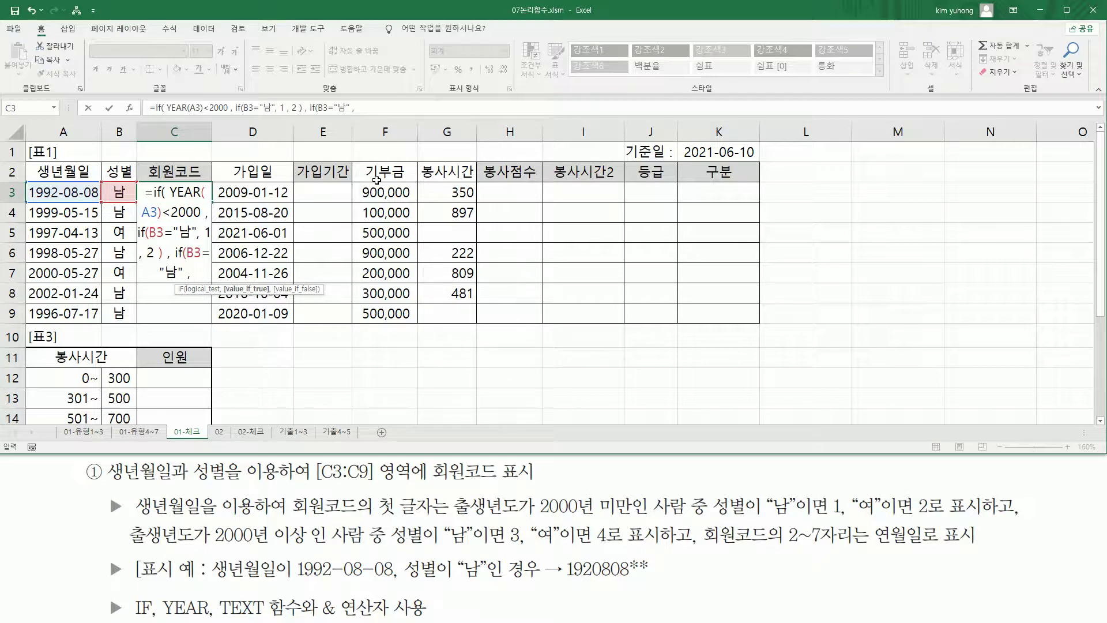
{"action": "type", "text": "3 ,"}
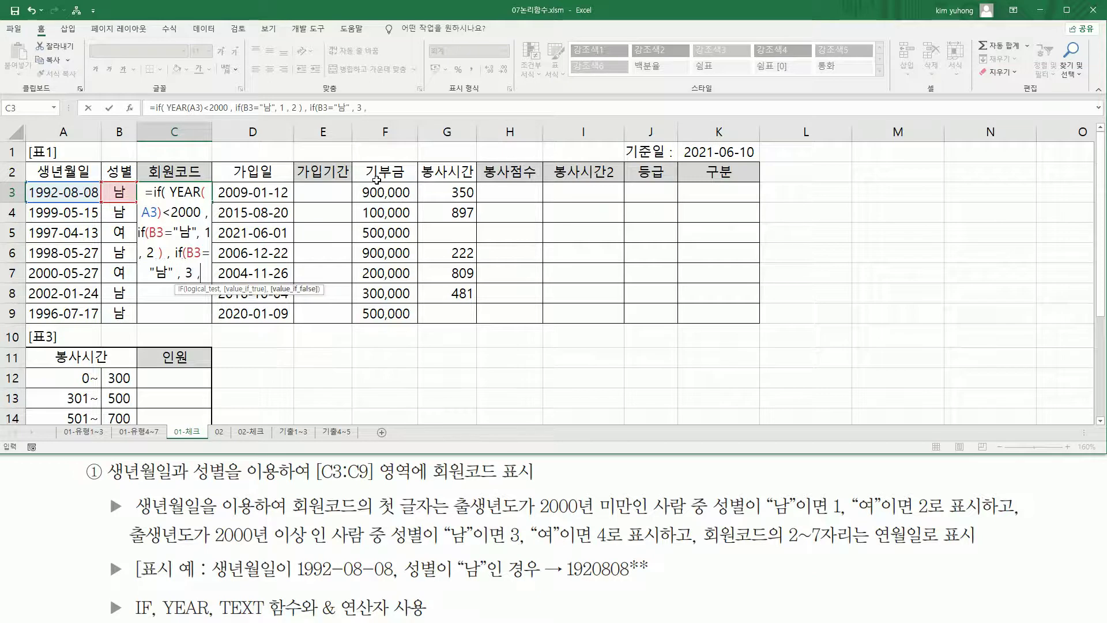
{"action": "type", "text": " 4 )"}
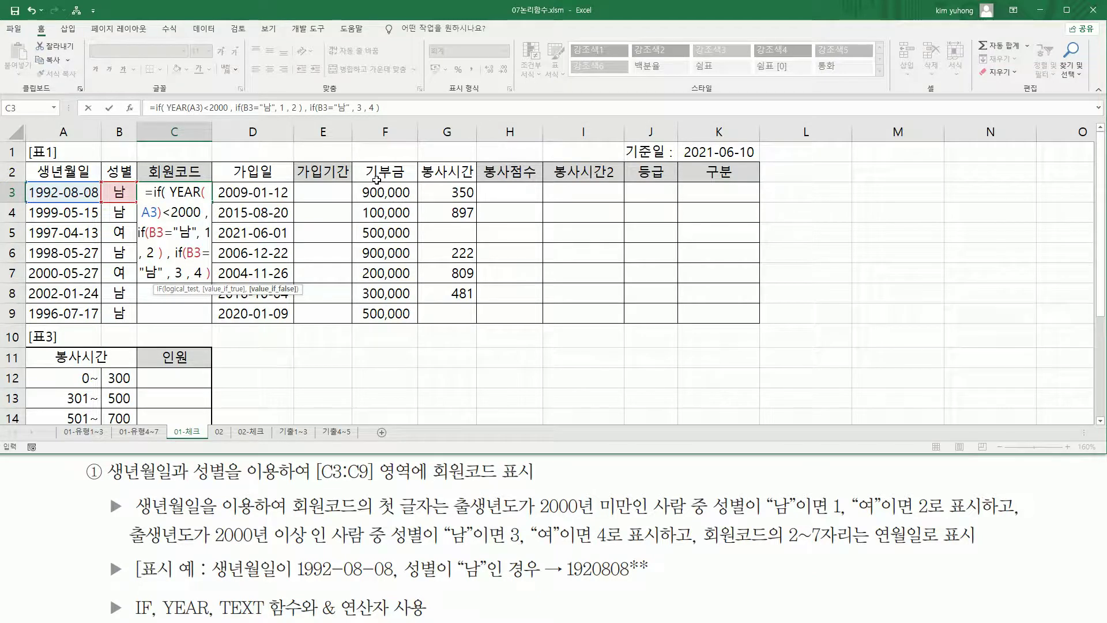
{"action": "type", "text": " )"}
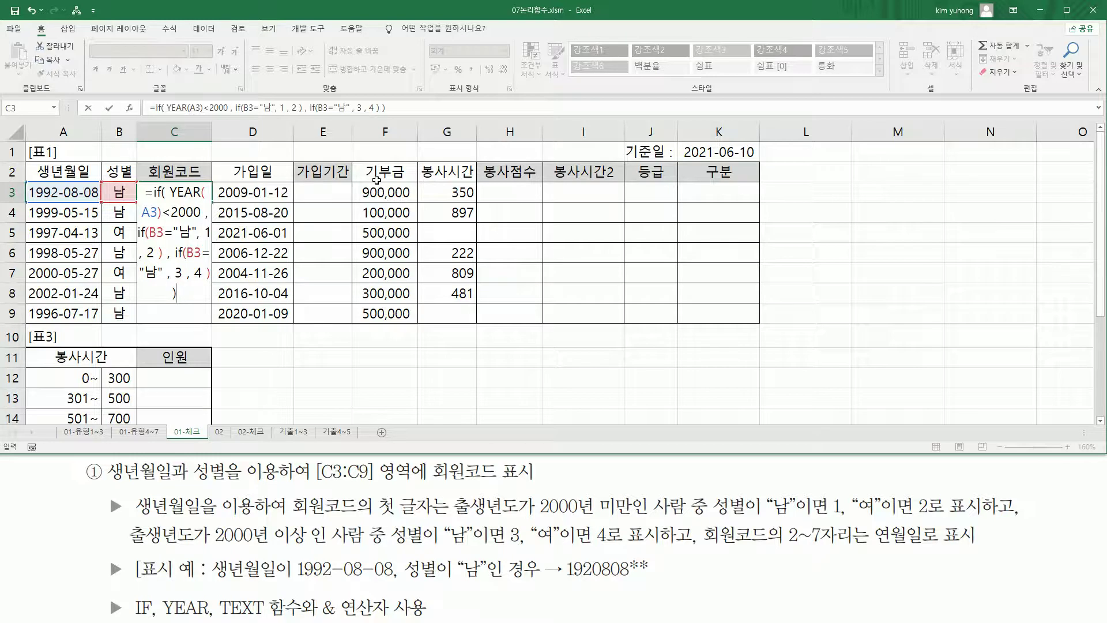
Review the completed nested IF formula in C3, enter it, and fill it down through C9.
{"action": "left_click_drag", "start_coordinate": [139, 185], "coordinate": [211, 299]}
{"action": "left_click_drag", "start_coordinate": [150, 116], "coordinate": [388, 116]}
{"action": "key", "text": "Escape"}
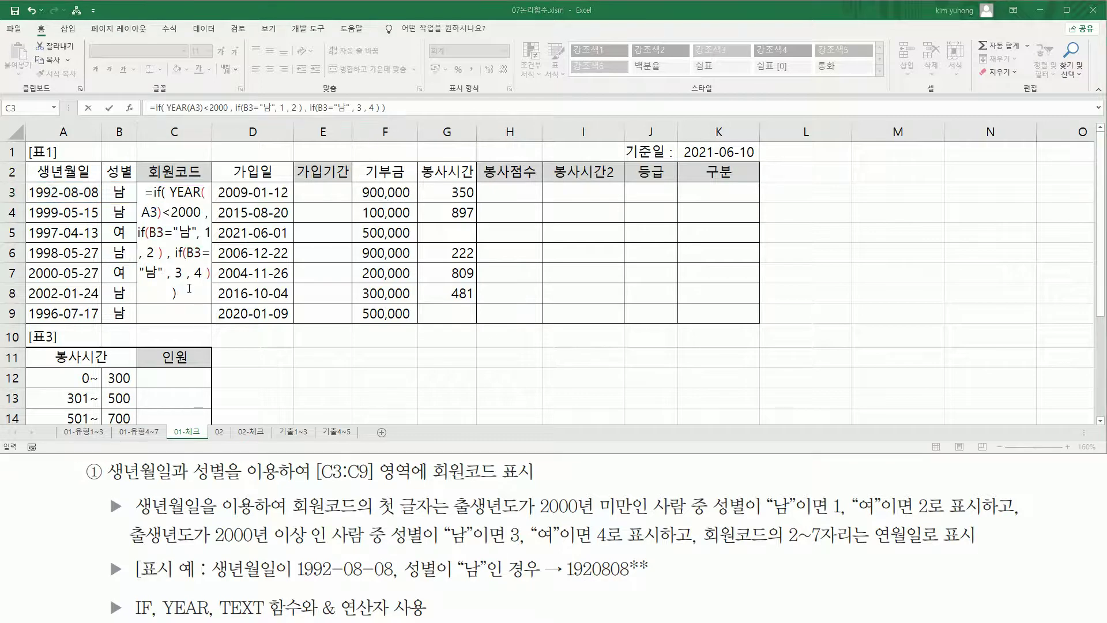
{"action": "key", "text": "Return"}
{"action": "left_click", "coordinate": [198, 191]}
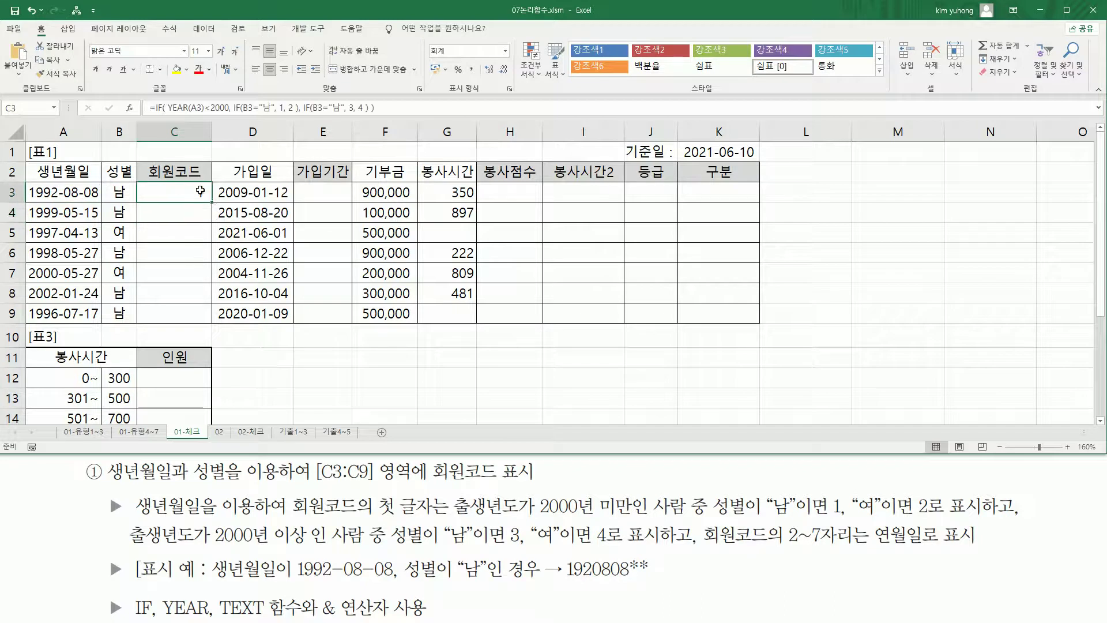
{"action": "left_click_drag", "start_coordinate": [213, 202], "coordinate": [208, 318]}
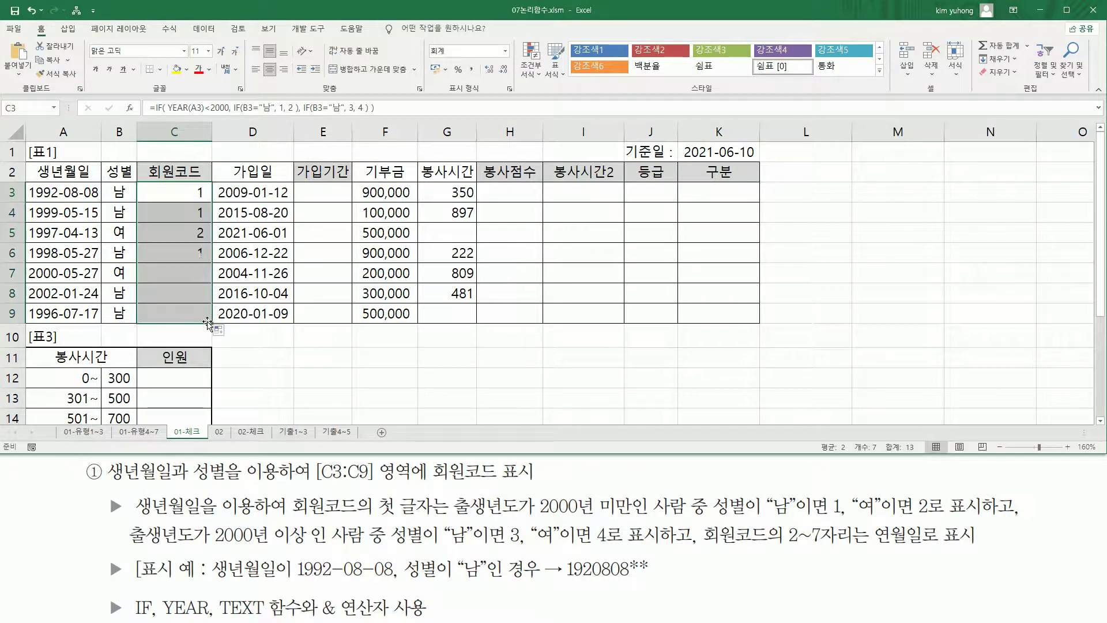
Check each gender digit in C3:C9 against the birth year and gender in the same row.
{"action": "left_click", "coordinate": [327, 351]}
{"action": "mouse_move", "coordinate": [43, 183]}
{"action": "left_mouse_down"}
{"action": "mouse_move", "coordinate": [60, 222]}
{"action": "mouse_move", "coordinate": [122, 201]}
{"action": "mouse_move", "coordinate": [124, 218]}
{"action": "left_mouse_up"}
{"action": "left_click_drag", "start_coordinate": [192, 182], "coordinate": [208, 220]}
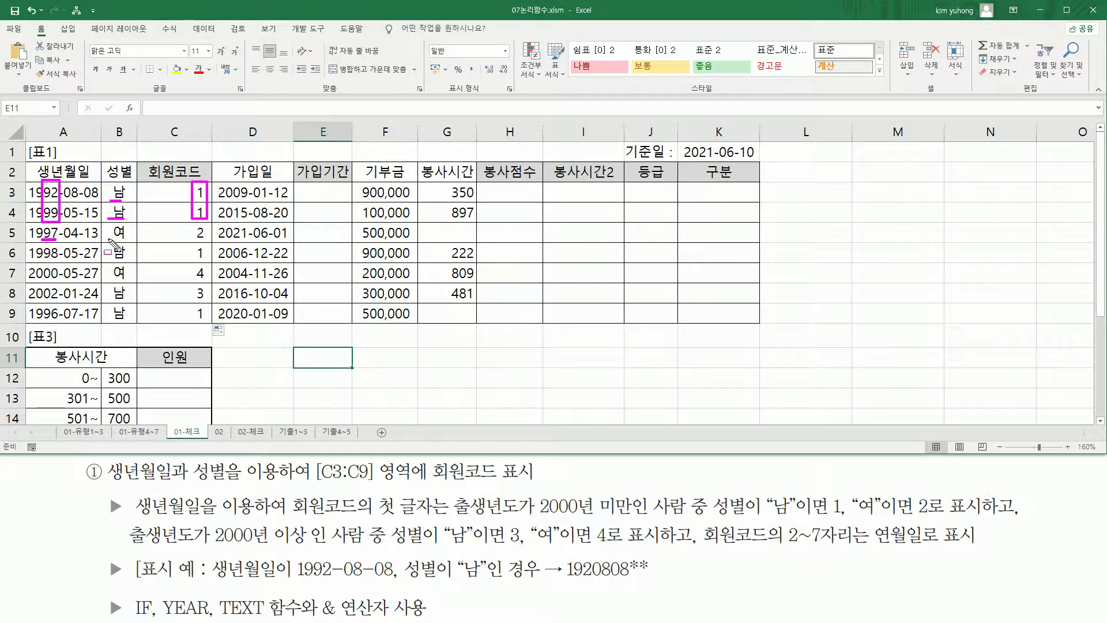
{"action": "left_click_drag", "start_coordinate": [109, 239], "coordinate": [126, 239]}
{"action": "left_click_drag", "start_coordinate": [194, 237], "coordinate": [208, 238]}
{"action": "left_click_drag", "start_coordinate": [42, 260], "coordinate": [123, 259]}
{"action": "left_click_drag", "start_coordinate": [194, 259], "coordinate": [208, 260]}
{"action": "mouse_move", "coordinate": [45, 264]}
{"action": "left_mouse_down"}
{"action": "mouse_move", "coordinate": [59, 269]}
{"action": "mouse_move", "coordinate": [45, 282]}
{"action": "mouse_move", "coordinate": [59, 283]}
{"action": "mouse_move", "coordinate": [61, 304]}
{"action": "left_mouse_up"}
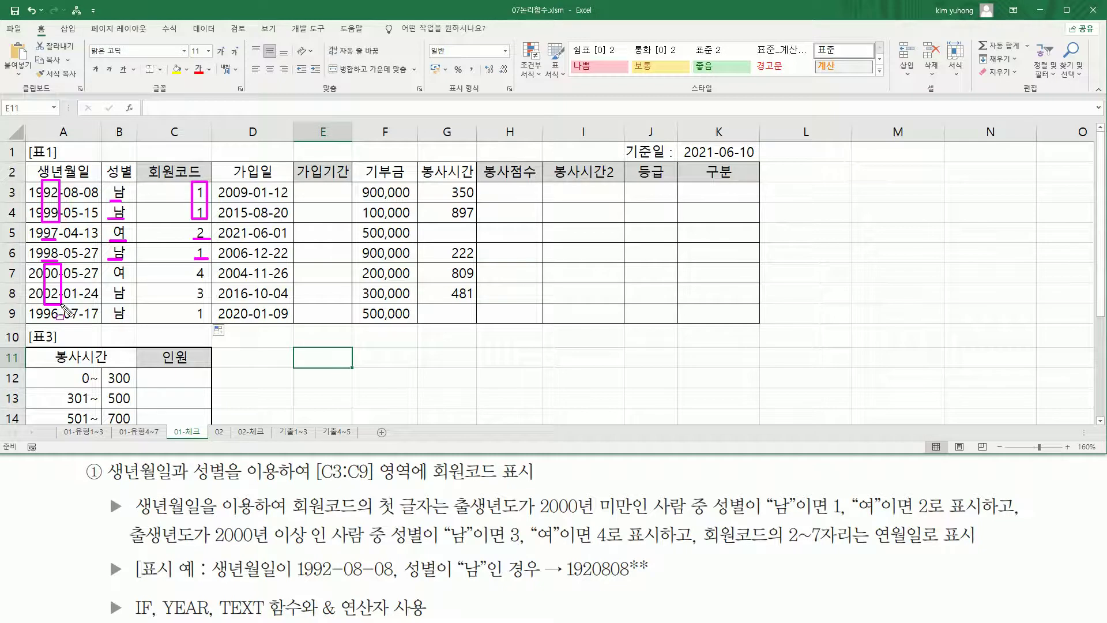
{"action": "left_click_drag", "start_coordinate": [129, 279], "coordinate": [109, 278]}
{"action": "left_click_drag", "start_coordinate": [190, 280], "coordinate": [212, 279]}
{"action": "left_click_drag", "start_coordinate": [109, 300], "coordinate": [128, 300]}
{"action": "left_click_drag", "start_coordinate": [195, 299], "coordinate": [209, 299]}
{"action": "mouse_move", "coordinate": [59, 325]}
{"action": "left_mouse_down"}
{"action": "mouse_move", "coordinate": [41, 305]}
{"action": "mouse_move", "coordinate": [42, 324]}
{"action": "mouse_move", "coordinate": [127, 319]}
{"action": "left_mouse_up"}
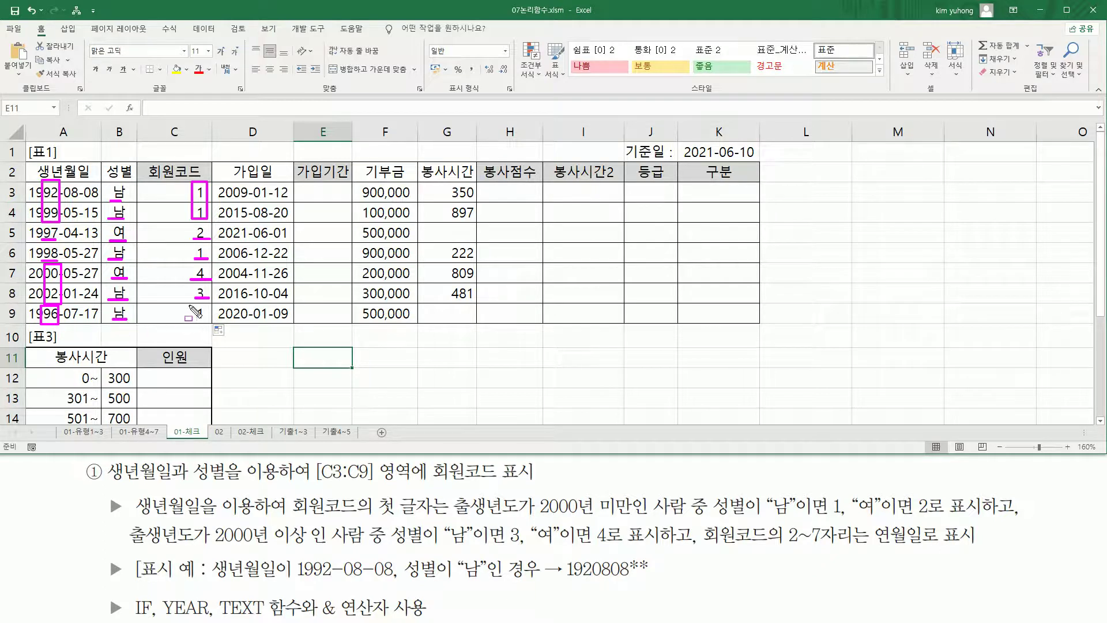
{"action": "mouse_move", "coordinate": [205, 304]}
{"action": "left_mouse_down"}
{"action": "mouse_move", "coordinate": [193, 323]}
{"action": "mouse_move", "coordinate": [207, 325]}
{"action": "left_mouse_up"}
{"action": "key", "text": "Escape"}
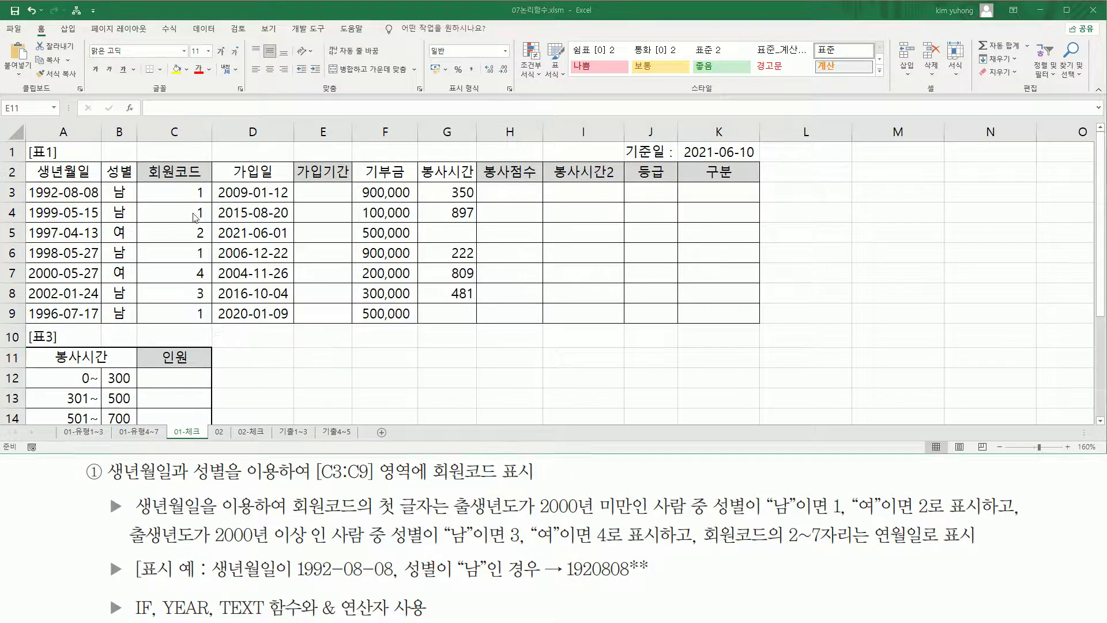
Put a text copy of the C3 formula in C10, with its arguments spaced apart, and colour it red.
{"action": "left_click", "coordinate": [192, 198]}
{"action": "left_click", "coordinate": [205, 338]}
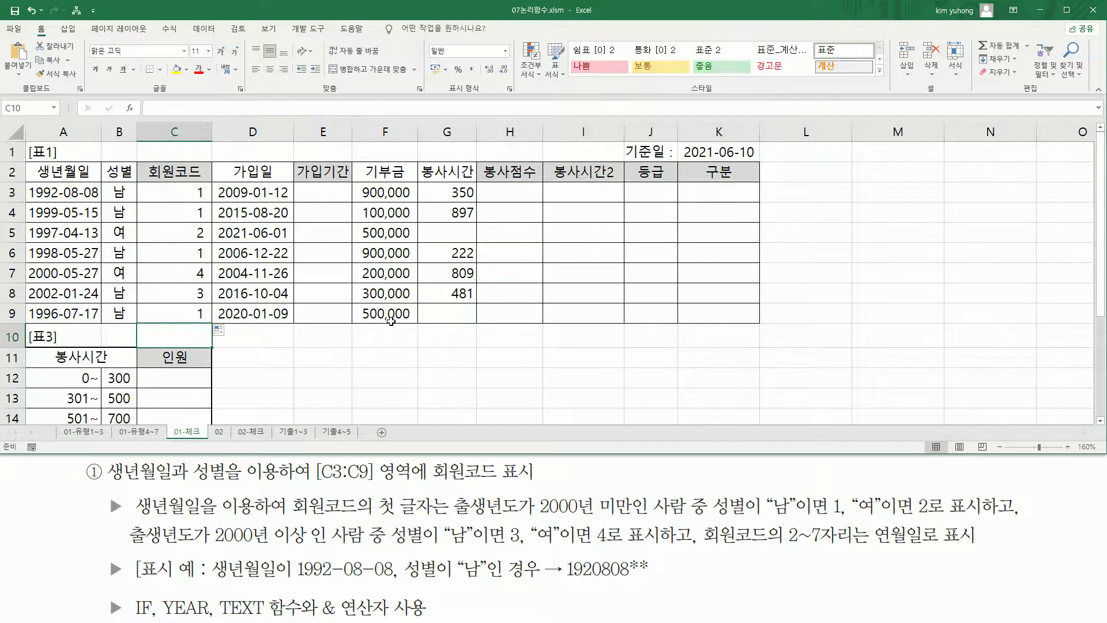
{"action": "type", "text": "'=IF( YEAR(A3)<2000, IF(B3=\"남\", 1, 2 ), IF(B3=\"남\", 3, 4 ) )"}
{"action": "key", "text": "Return"}
{"action": "left_click", "coordinate": [150, 334]}
{"action": "left_click", "coordinate": [199, 70]}
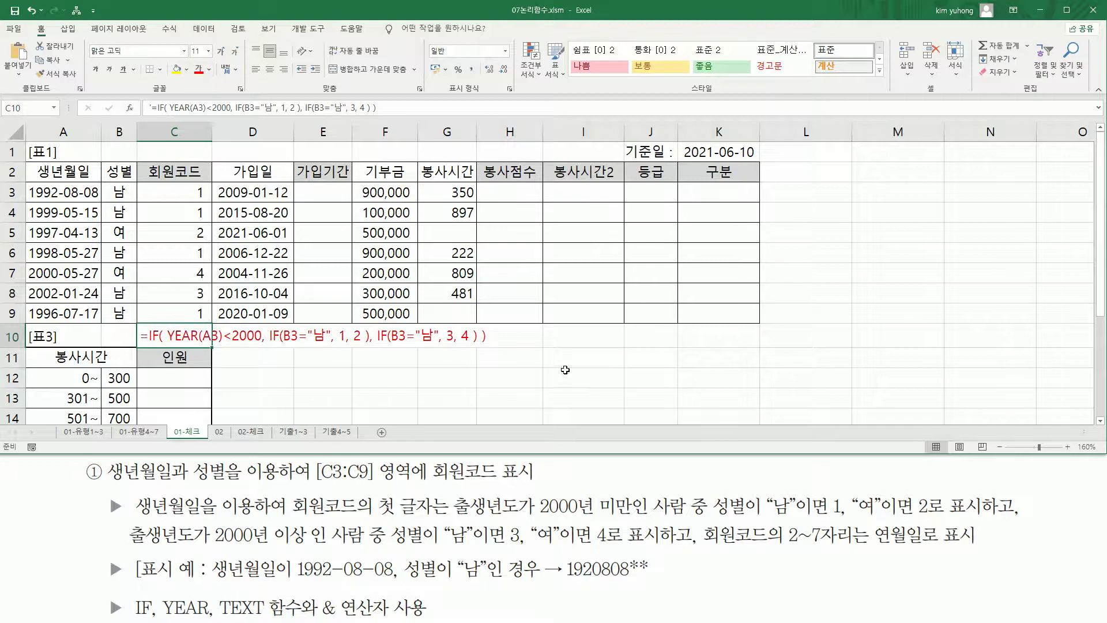
{"action": "left_click", "coordinate": [355, 377]}
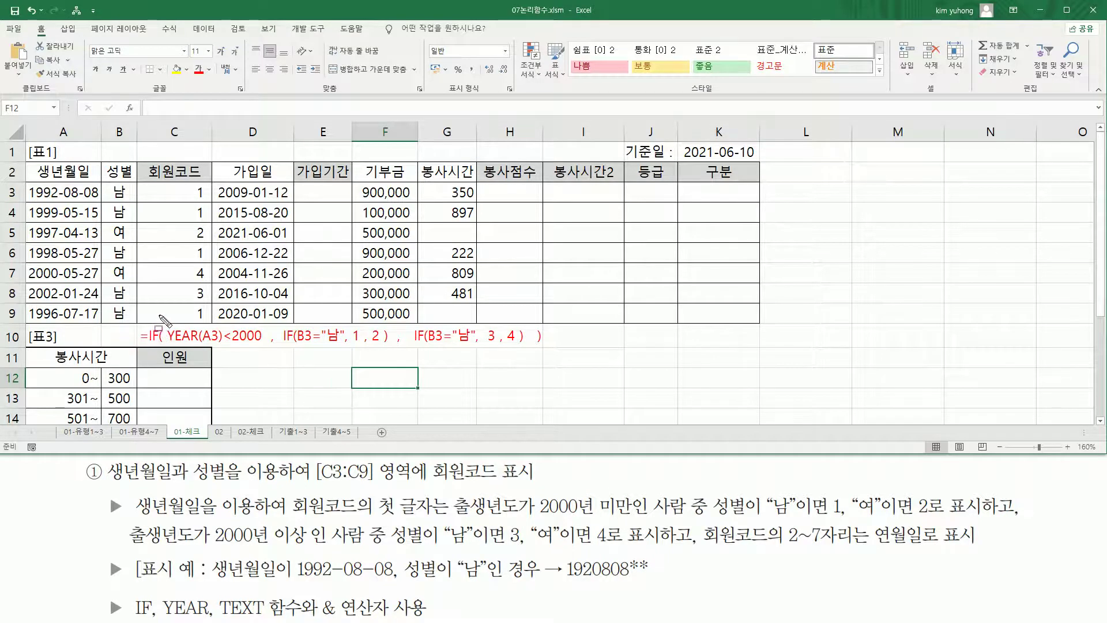
Examine the formula text in C10: the outer IF's parentheses, its YEAR condition, and the two nested IFs' conditions and values.
{"action": "left_click_drag", "start_coordinate": [160, 316], "coordinate": [167, 363]}
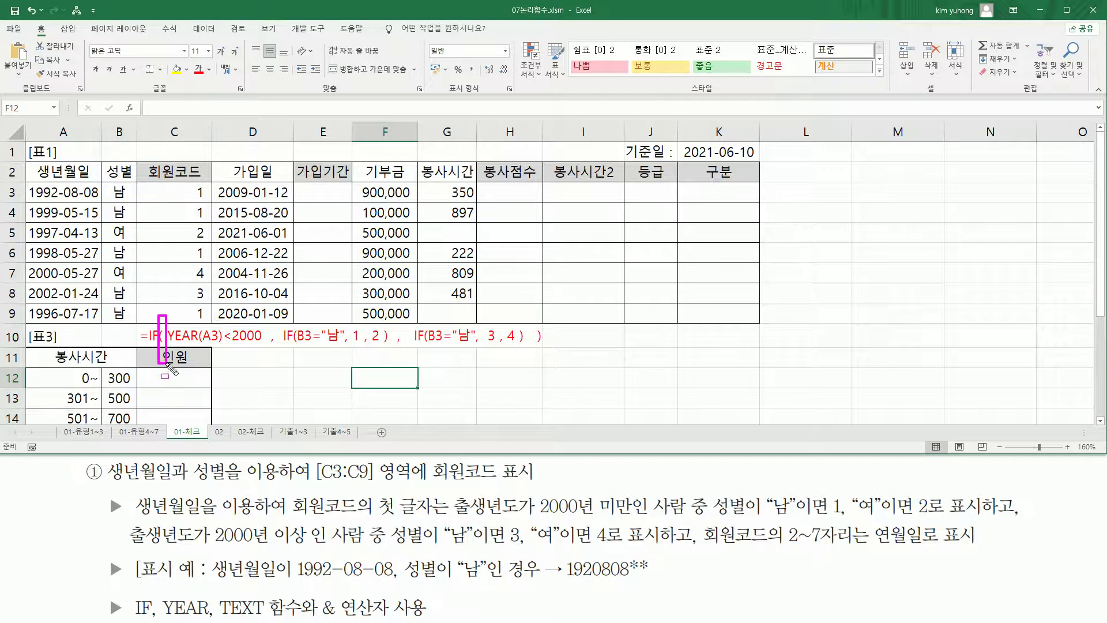
{"action": "left_click_drag", "start_coordinate": [535, 315], "coordinate": [545, 365]}
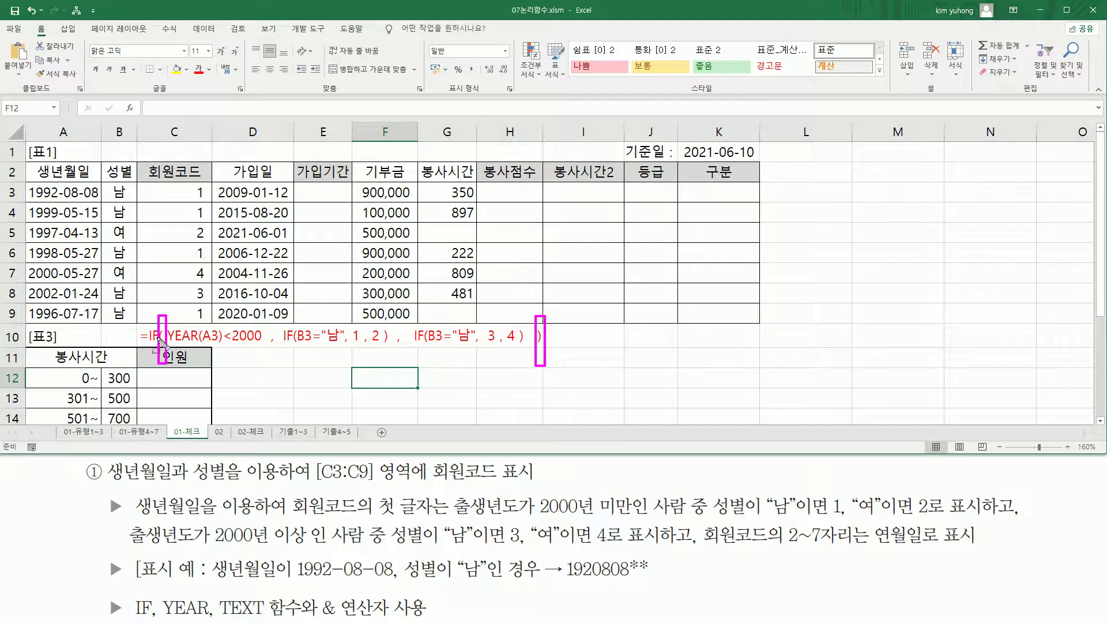
{"action": "left_click_drag", "start_coordinate": [166, 343], "coordinate": [263, 345]}
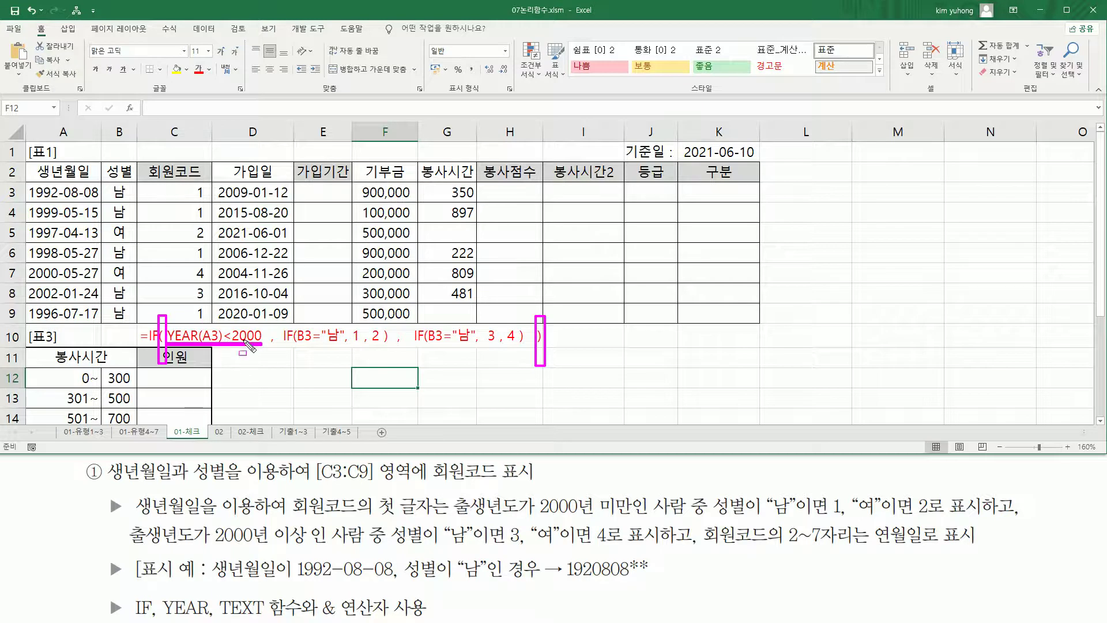
{"action": "left_click_drag", "start_coordinate": [280, 316], "coordinate": [391, 357]}
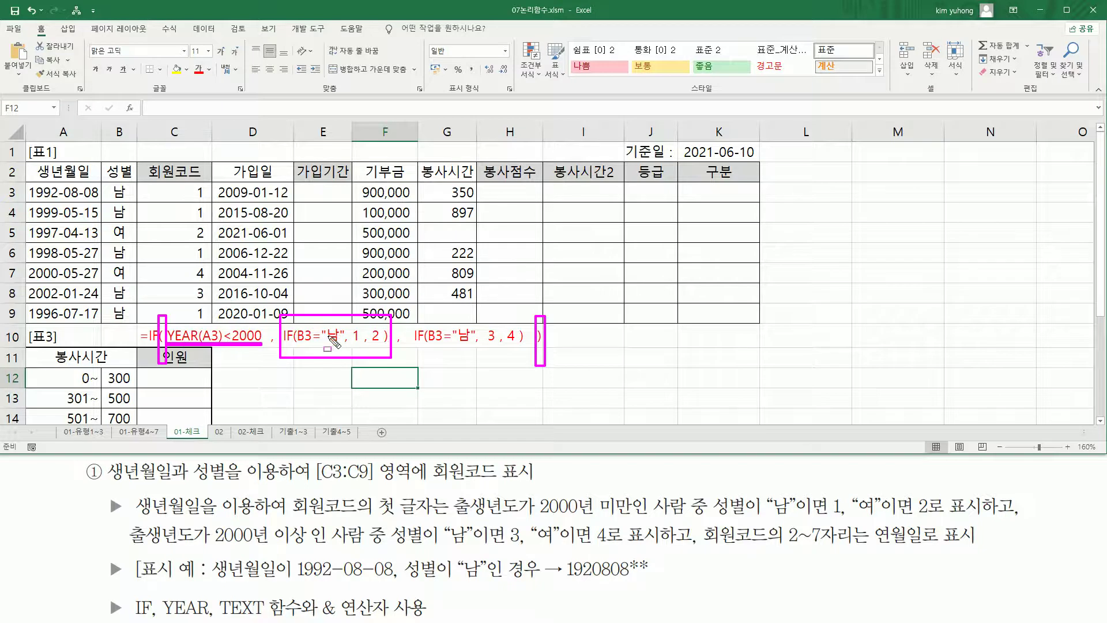
{"action": "mouse_move", "coordinate": [410, 315]}
{"action": "left_mouse_down"}
{"action": "mouse_move", "coordinate": [450, 363]}
{"action": "mouse_move", "coordinate": [536, 365]}
{"action": "mouse_move", "coordinate": [528, 357]}
{"action": "left_mouse_up"}
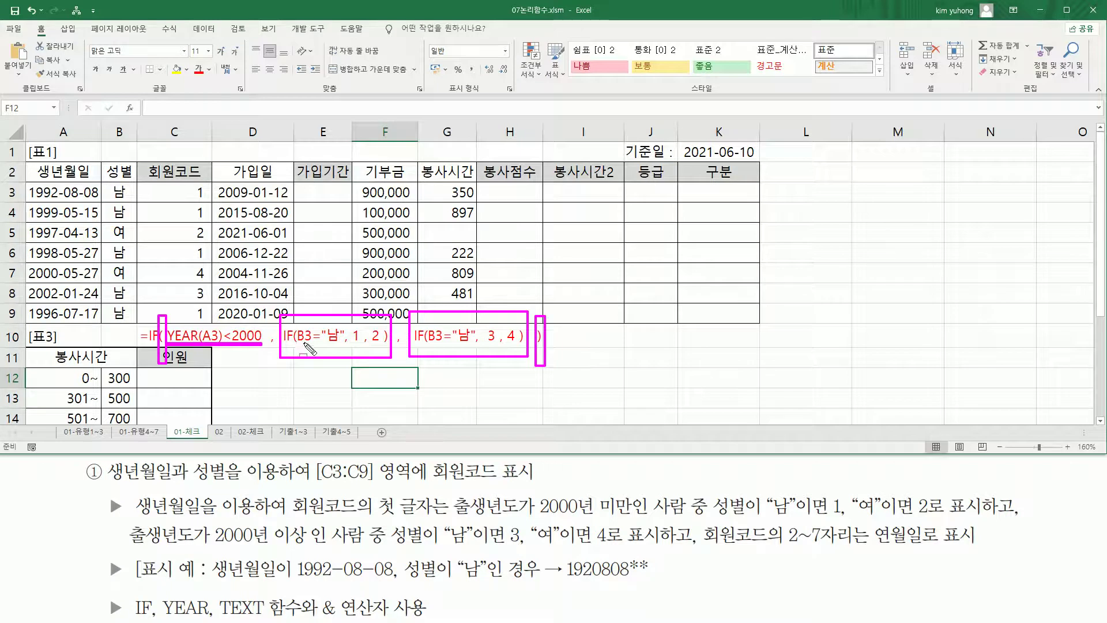
{"action": "left_click_drag", "start_coordinate": [300, 345], "coordinate": [328, 344]}
{"action": "left_click_drag", "start_coordinate": [352, 342], "coordinate": [361, 342]}
{"action": "left_click_drag", "start_coordinate": [370, 343], "coordinate": [380, 343]}
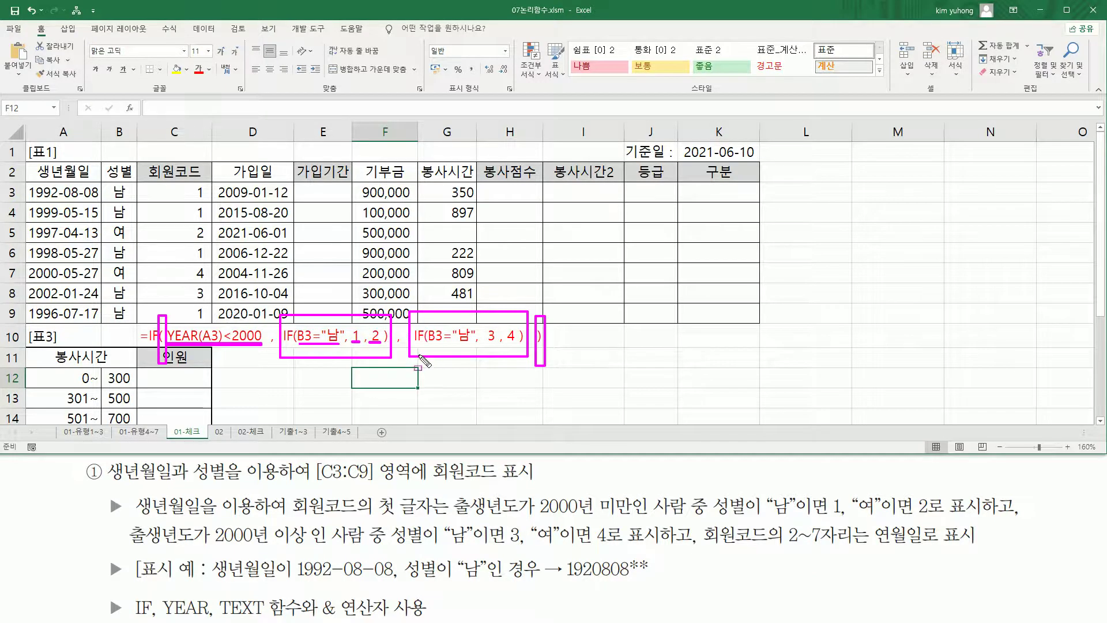
{"action": "left_click_drag", "start_coordinate": [413, 350], "coordinate": [521, 349]}
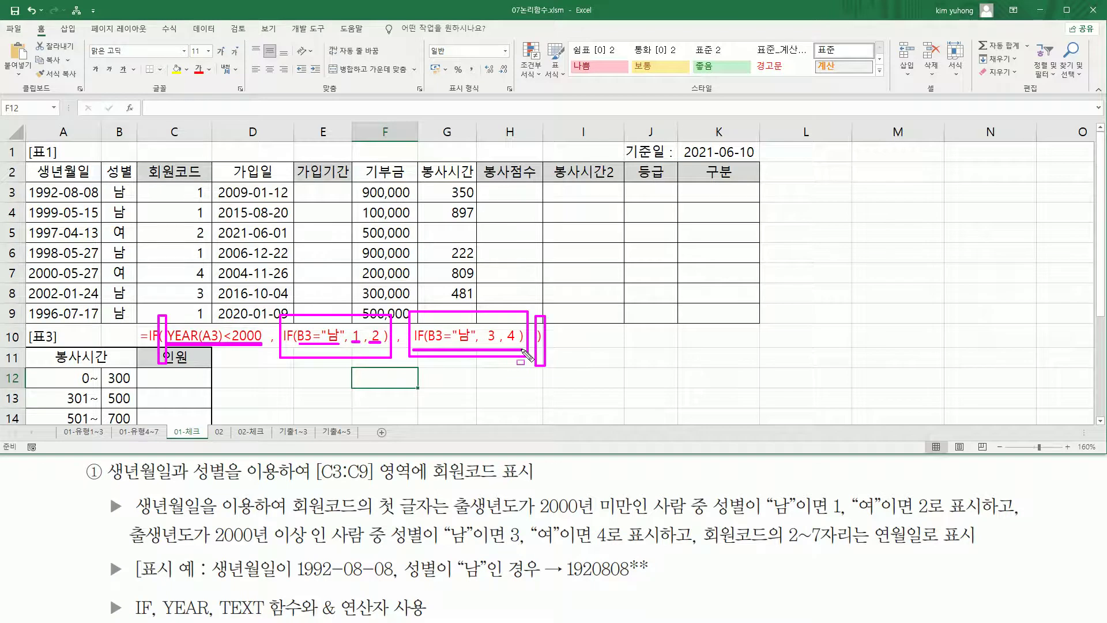
{"action": "left_click_drag", "start_coordinate": [430, 343], "coordinate": [465, 344]}
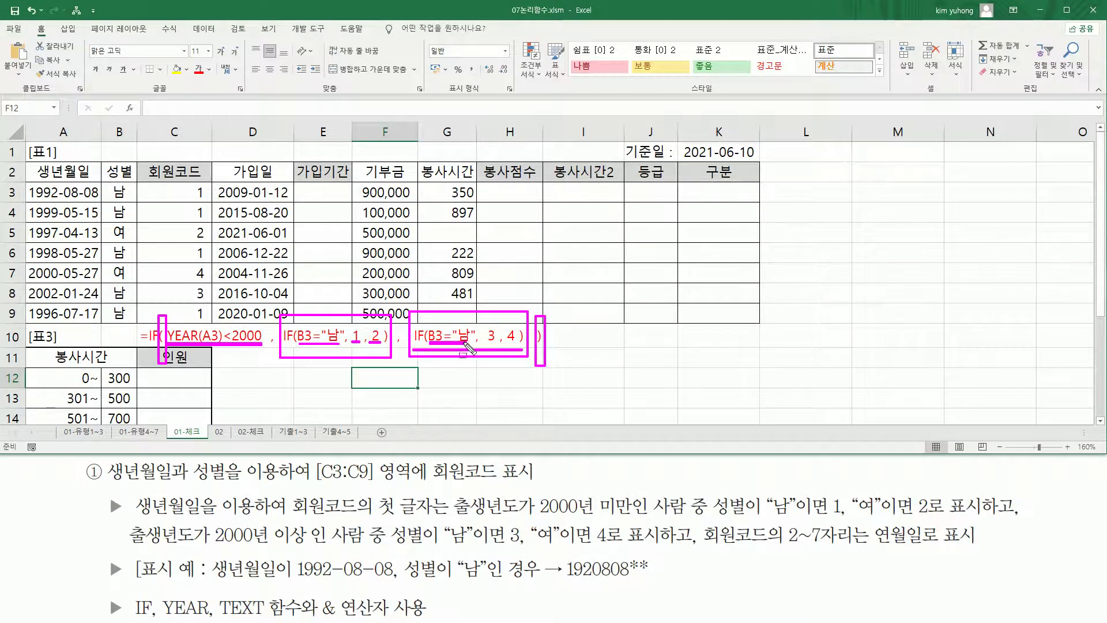
{"action": "left_click_drag", "start_coordinate": [486, 344], "coordinate": [513, 344]}
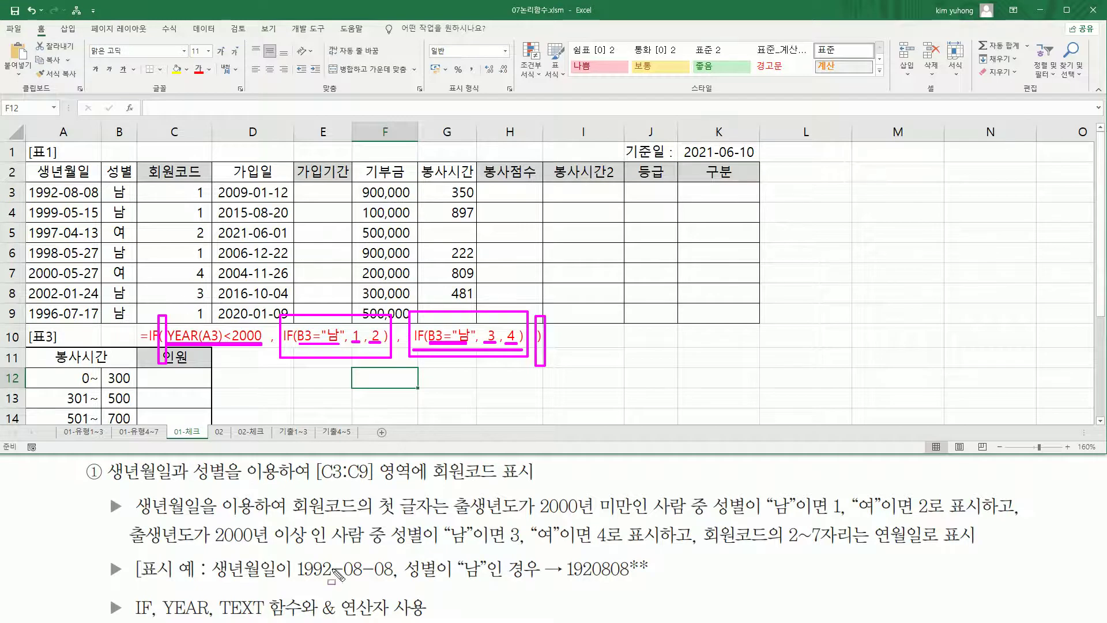
Study the sample code 1920808** for its first digit and two-digit year, month and day, and the TEXT function requirement.
{"action": "left_click_drag", "start_coordinate": [144, 582], "coordinate": [200, 581]}
{"action": "left_click_drag", "start_coordinate": [567, 554], "coordinate": [574, 592]}
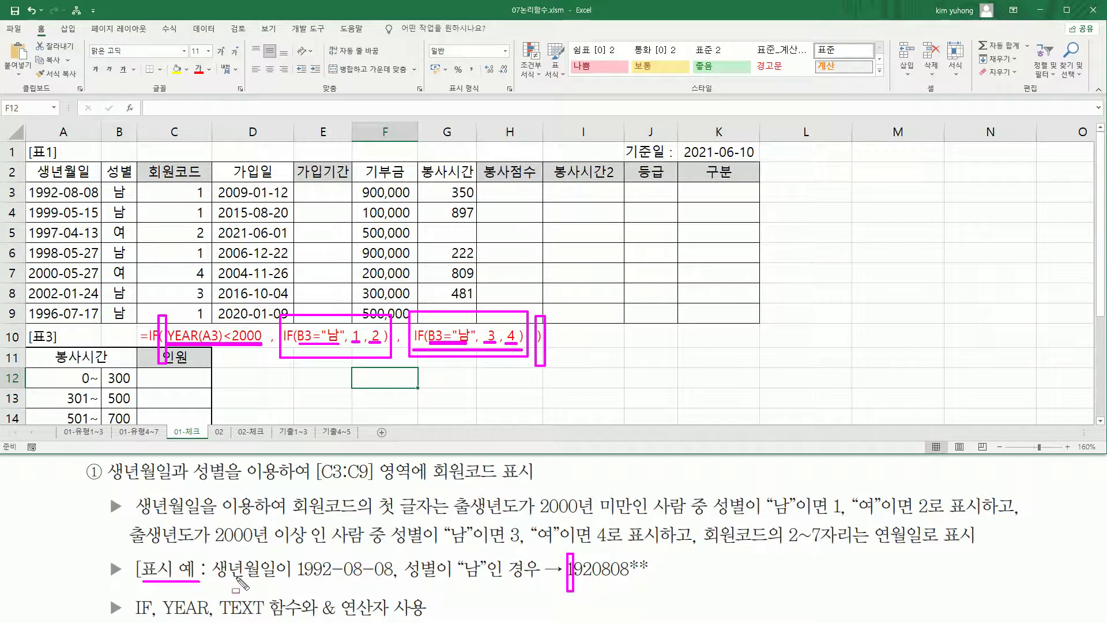
{"action": "left_click_drag", "start_coordinate": [216, 582], "coordinate": [282, 583]}
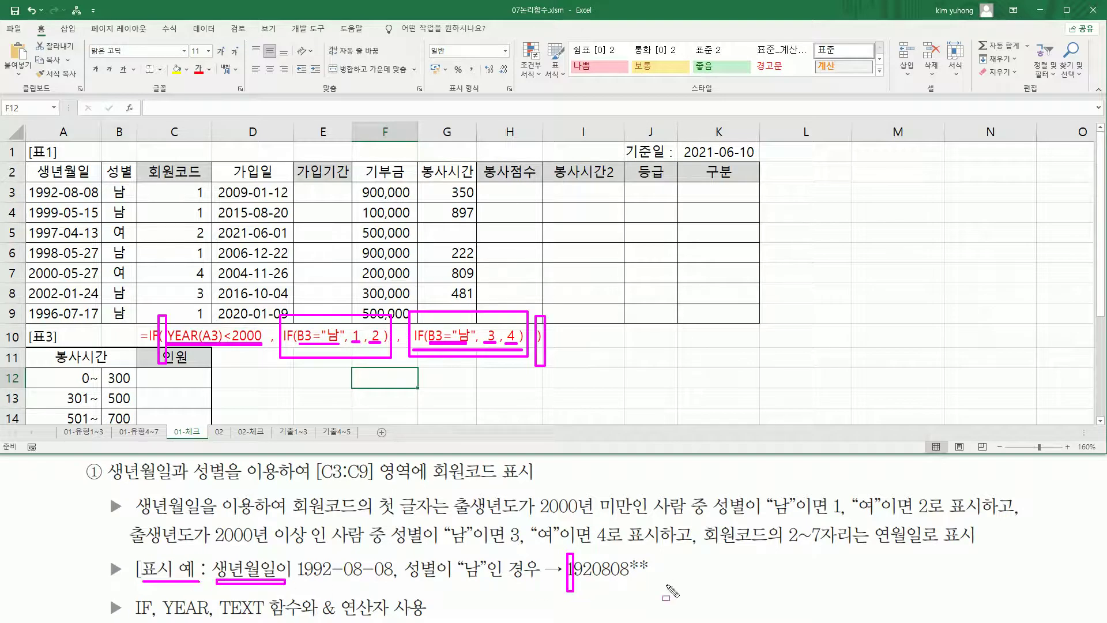
{"action": "left_click_drag", "start_coordinate": [574, 579], "coordinate": [633, 580]}
{"action": "mouse_move", "coordinate": [579, 559]}
{"action": "left_mouse_down"}
{"action": "mouse_move", "coordinate": [588, 577]}
{"action": "mouse_move", "coordinate": [627, 576]}
{"action": "left_mouse_up"}
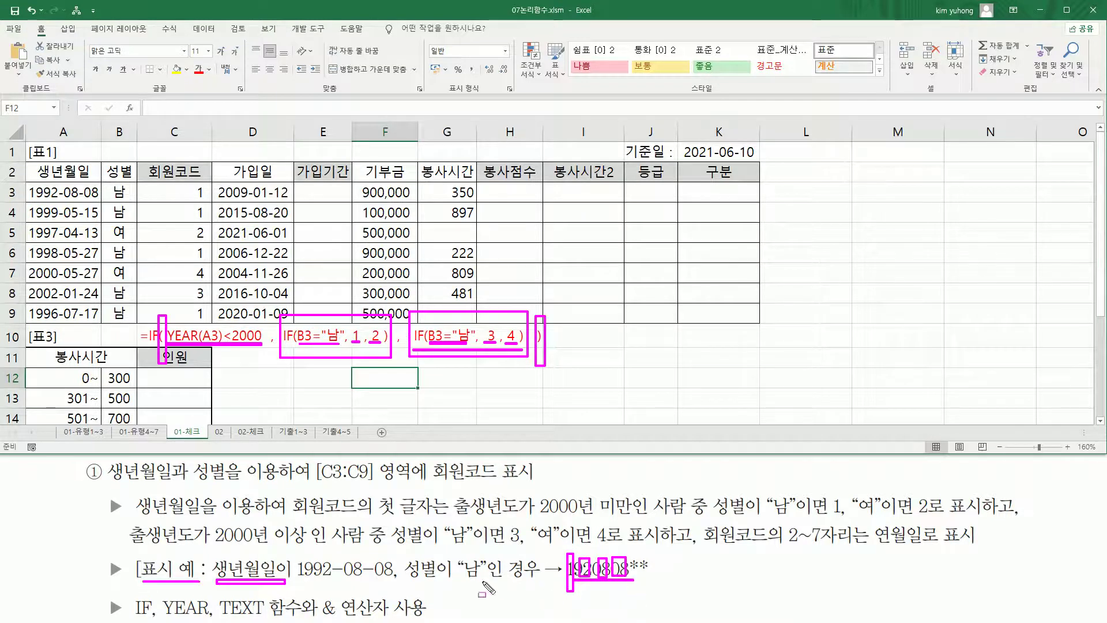
{"action": "left_click_drag", "start_coordinate": [219, 616], "coordinate": [294, 617]}
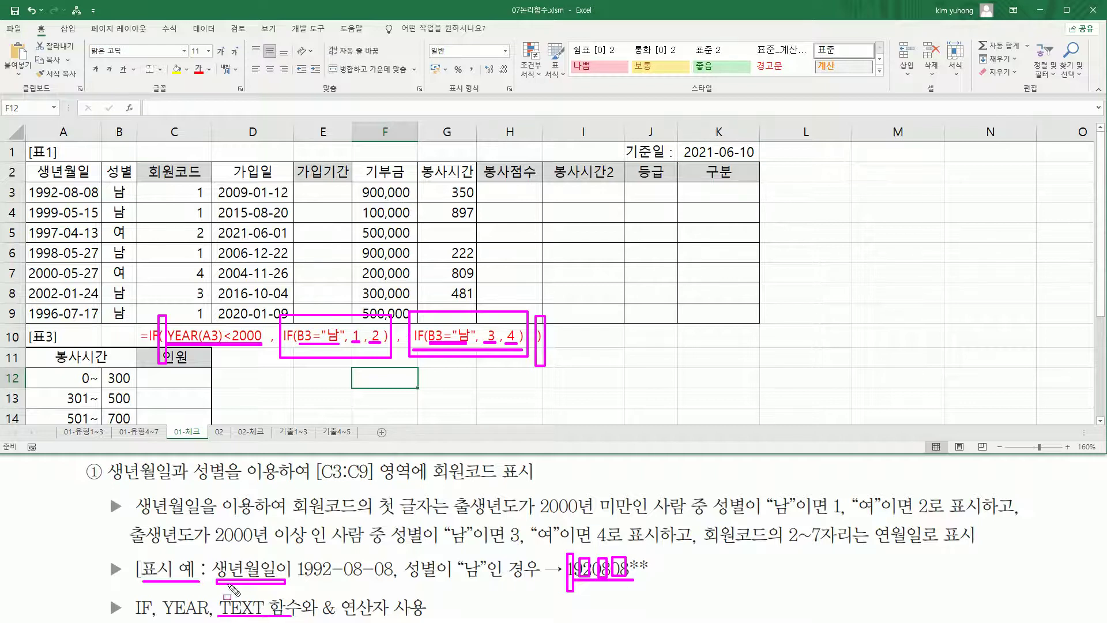
{"action": "key", "text": "Escape"}
Cut the whole IF expression out of the C3 formula, leaving only the equals sign in the cell.
{"action": "double_click", "coordinate": [197, 192]}
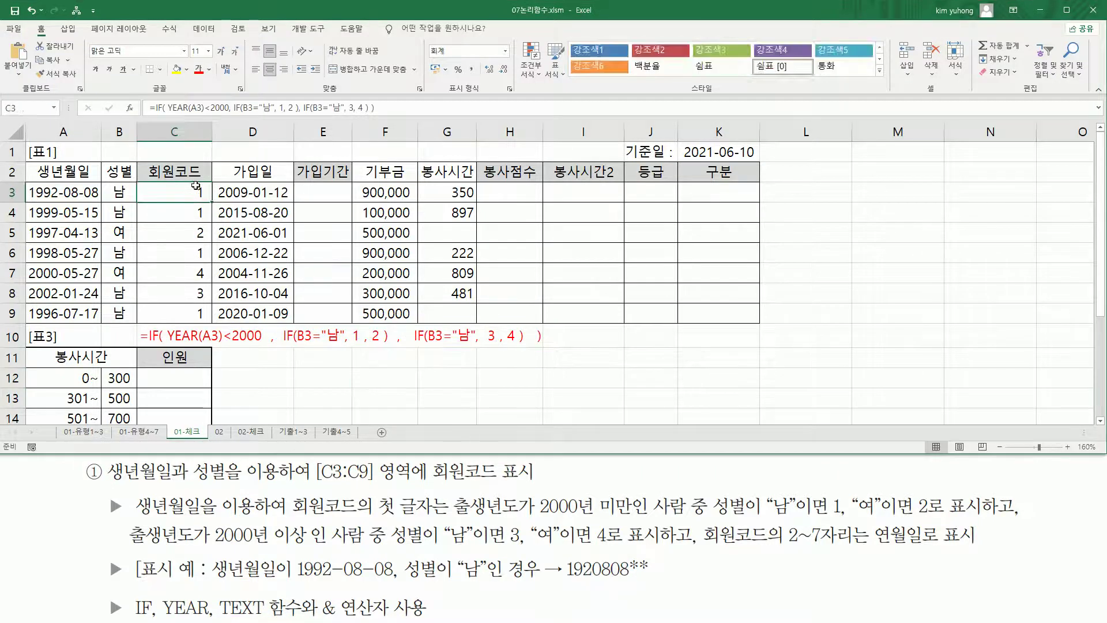
{"action": "left_click_drag", "start_coordinate": [36, 192], "coordinate": [319, 216]}
{"action": "key", "text": "ctrl+c"}
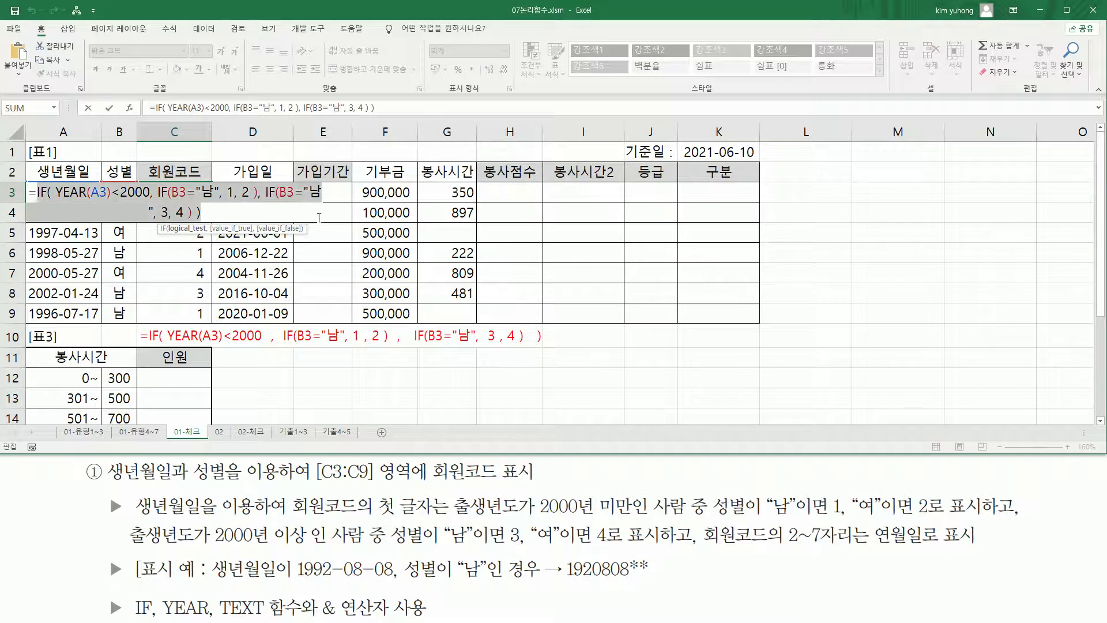
{"action": "key", "text": "BackSpace"}
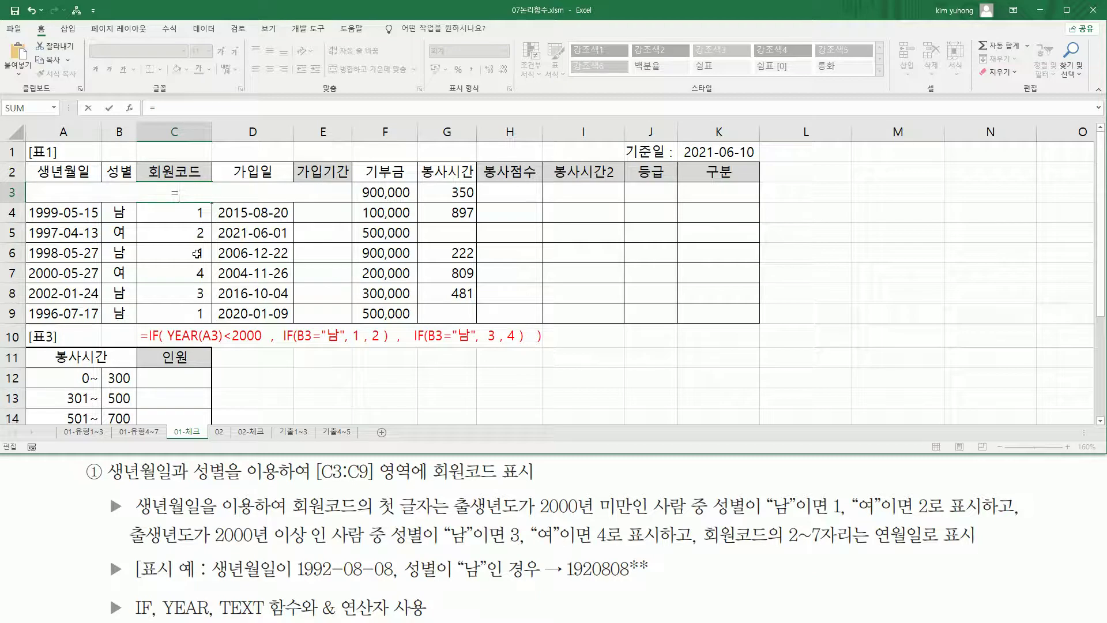
Enter =TEXT(A3, "yymmdd") in C3 and fill the formula down to C9.
{"action": "type", "text": "te"}
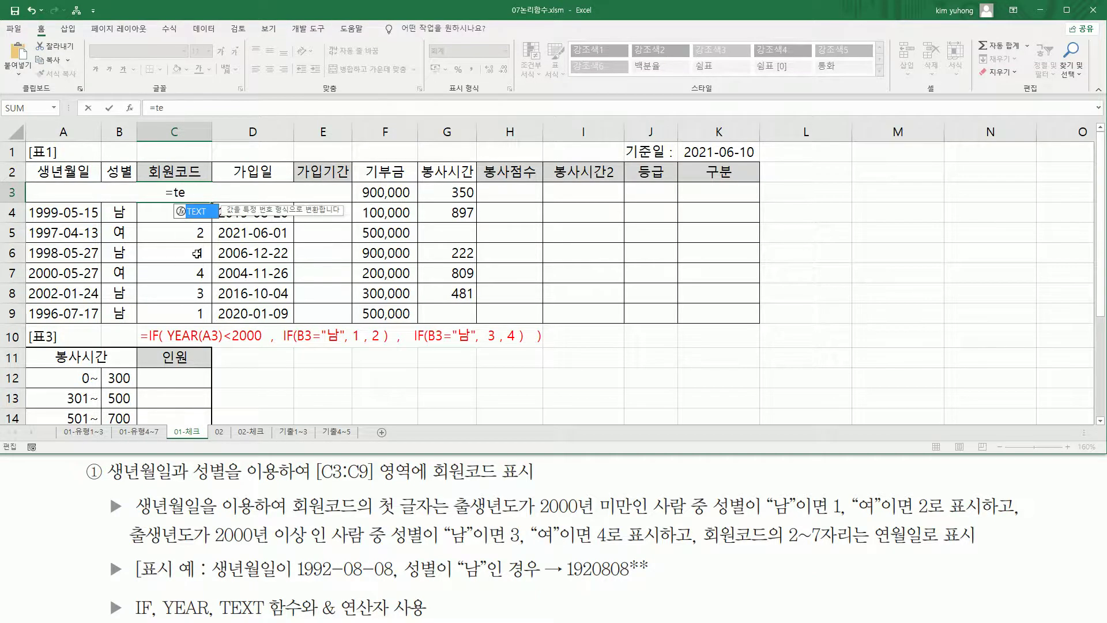
{"action": "key", "text": "Tab"}
{"action": "key", "text": "Left"}
{"action": "key", "text": "Left"}
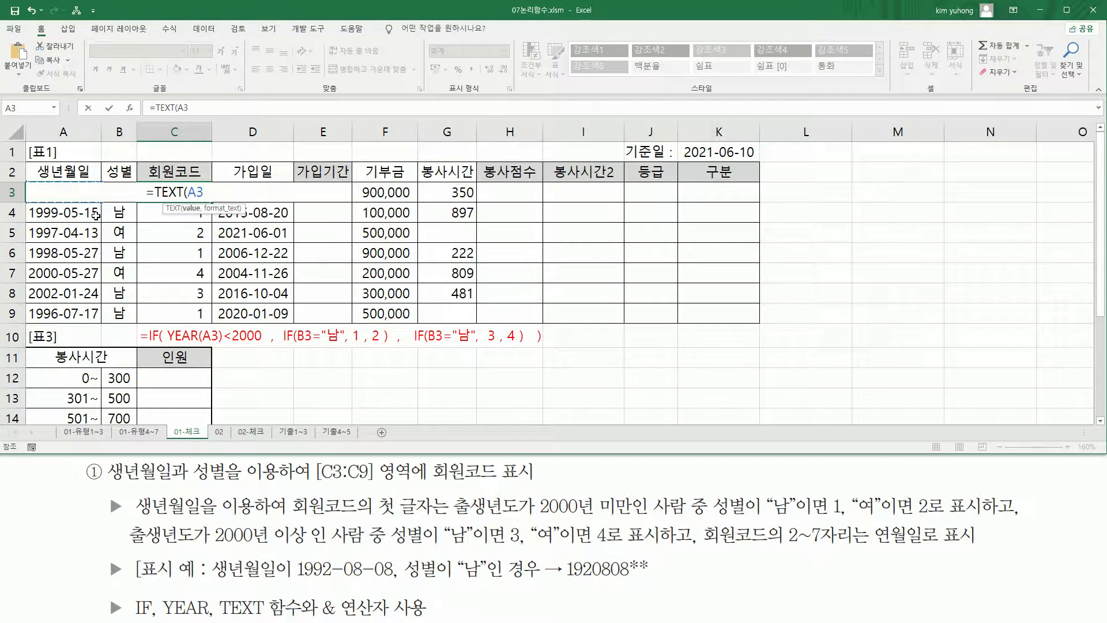
{"action": "type", "text": ","}
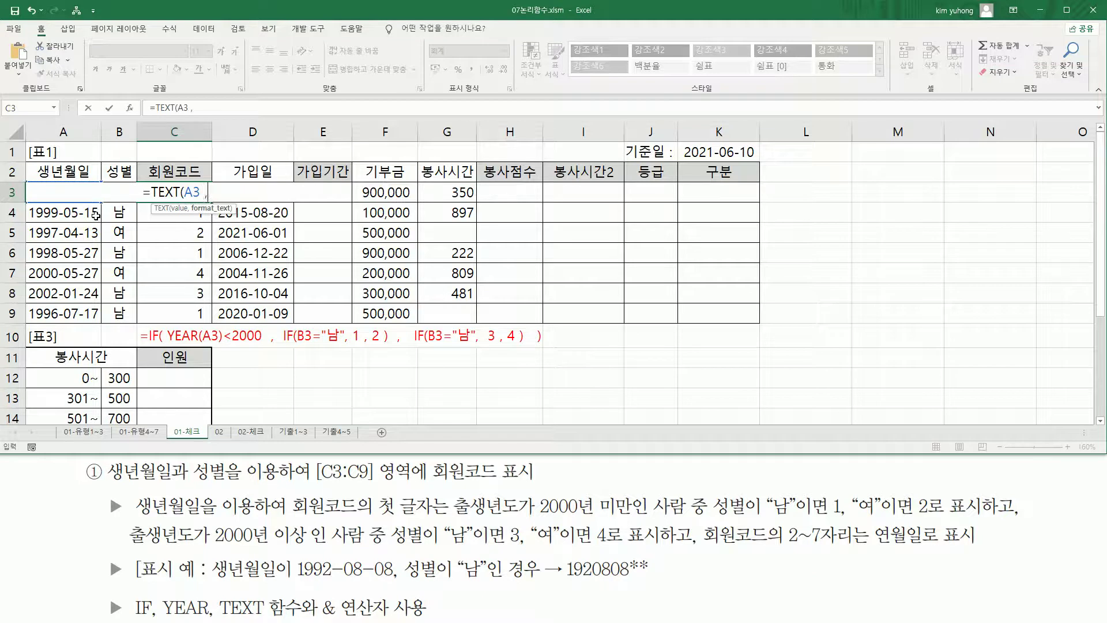
{"action": "type", "text": " \""}
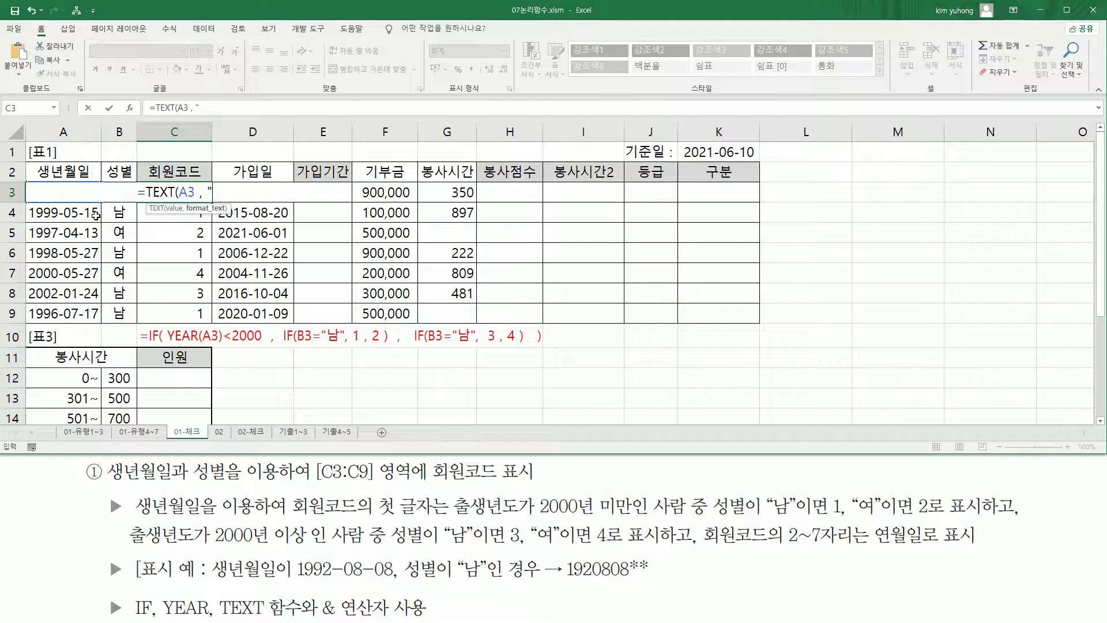
{"action": "type", "text": "yy"}
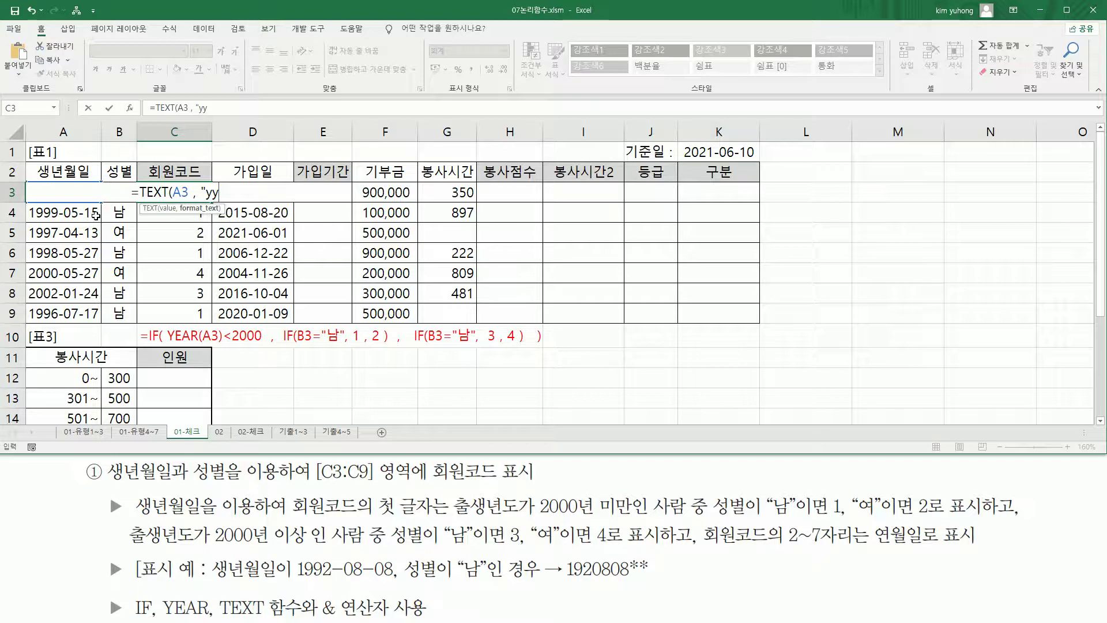
{"action": "type", "text": "mm"}
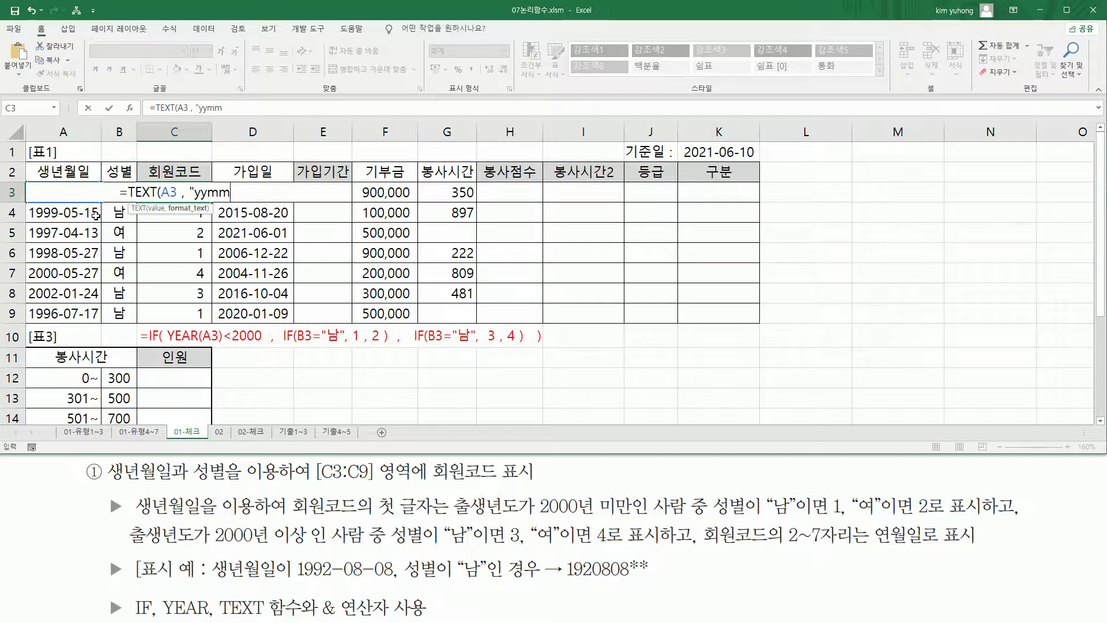
{"action": "type", "text": "dd"}
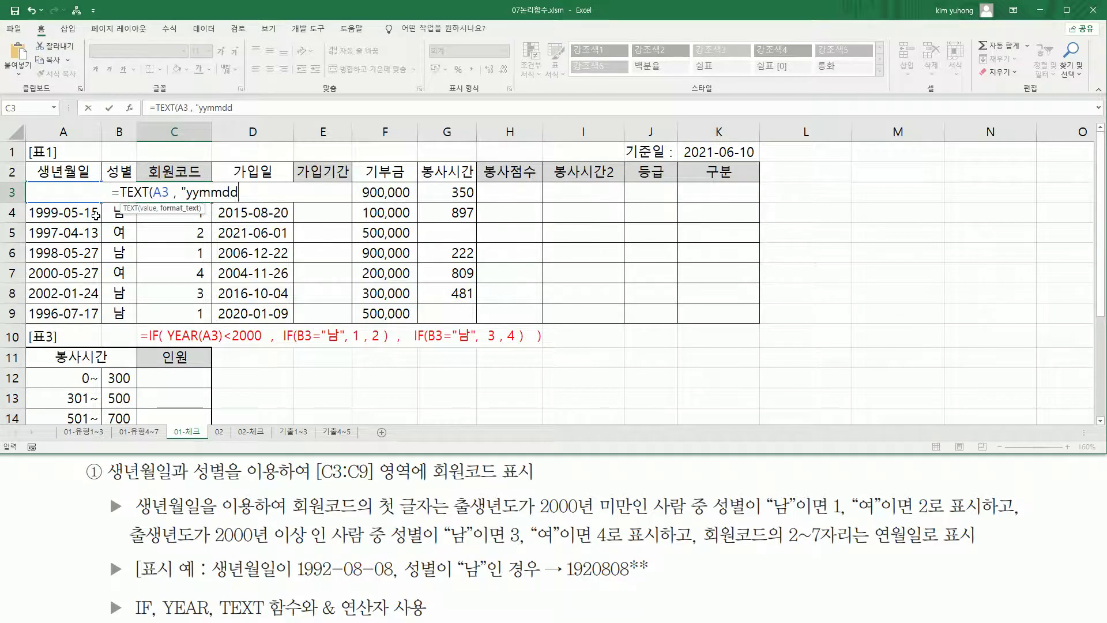
{"action": "type", "text": "\""}
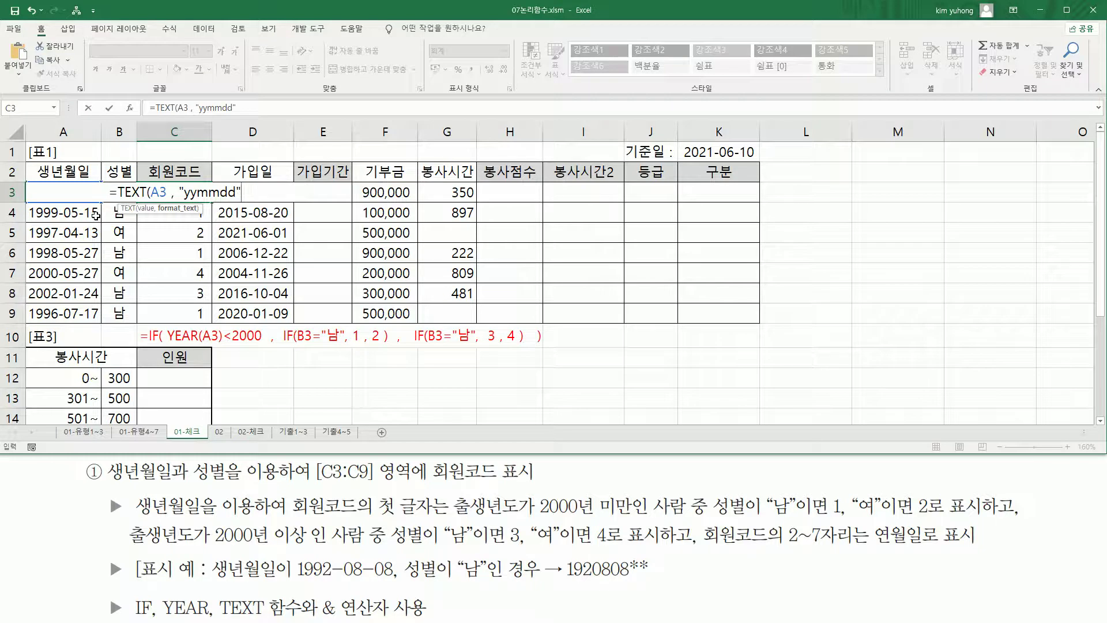
{"action": "key", "text": "Return"}
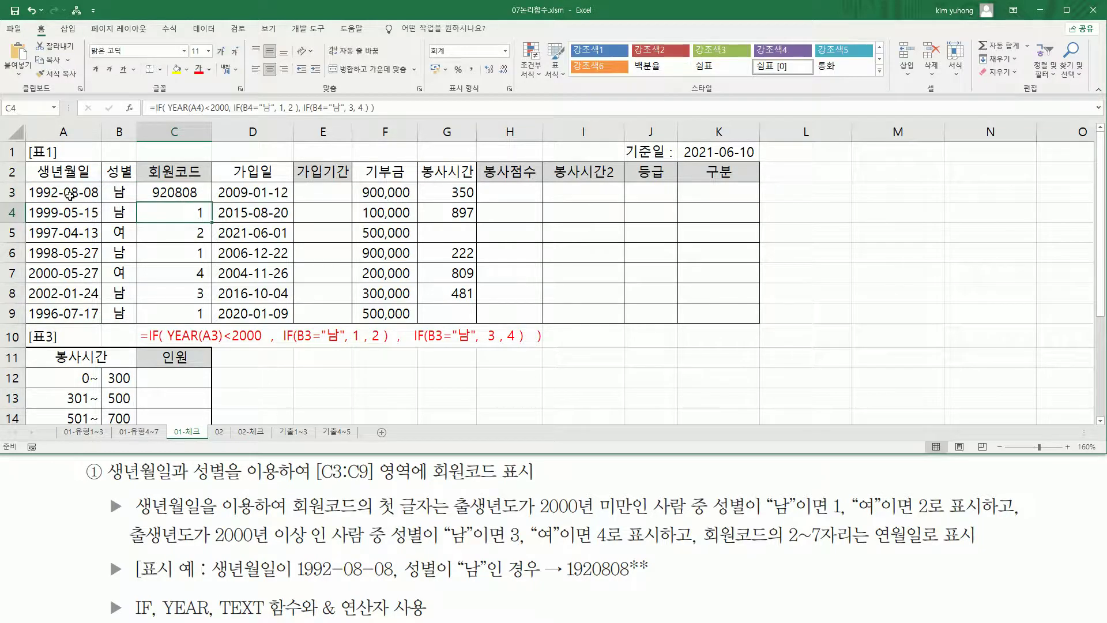
{"action": "left_click", "coordinate": [186, 195]}
{"action": "left_click_drag", "start_coordinate": [214, 203], "coordinate": [201, 320]}
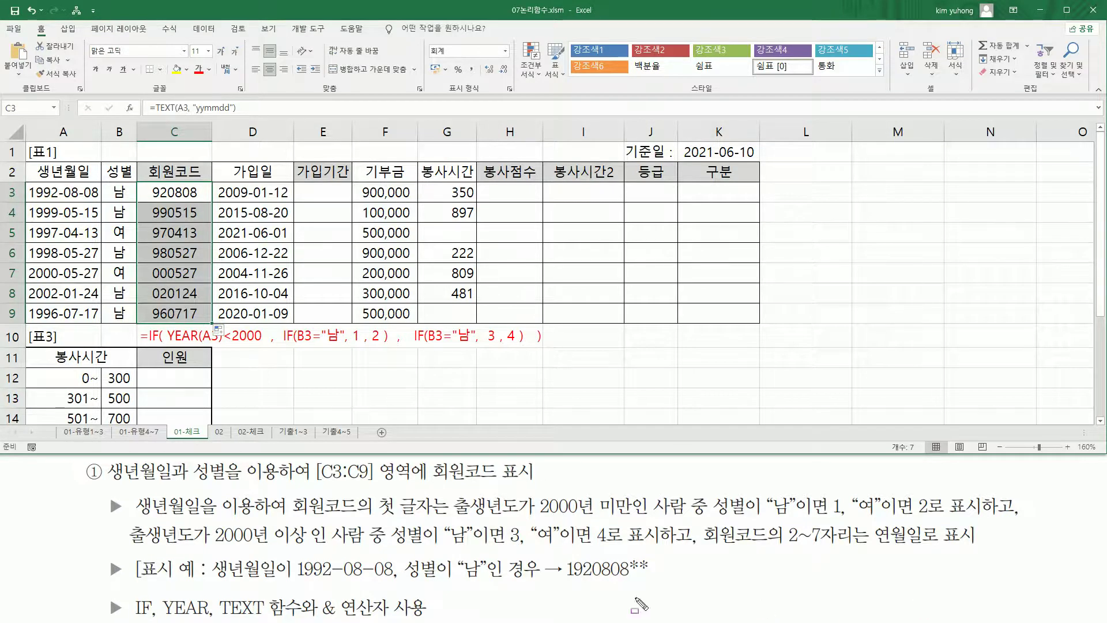
Study the date digits and the ending ** in the sample code 1920808**, and the & operator requirement.
{"action": "left_click_drag", "start_coordinate": [574, 577], "coordinate": [628, 577]}
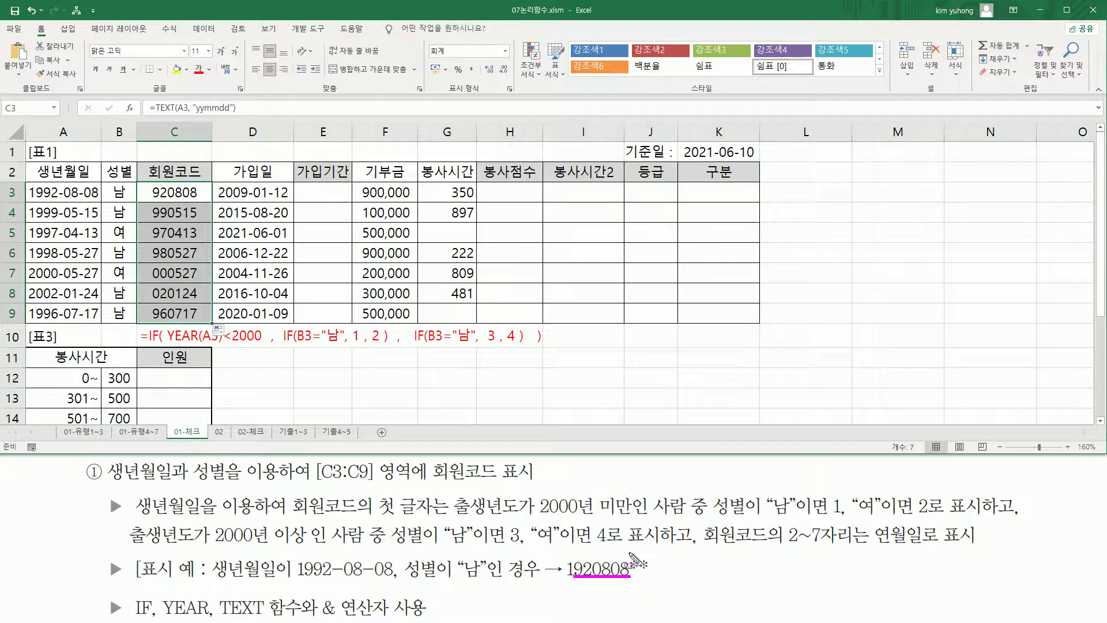
{"action": "left_click_drag", "start_coordinate": [630, 548], "coordinate": [651, 585]}
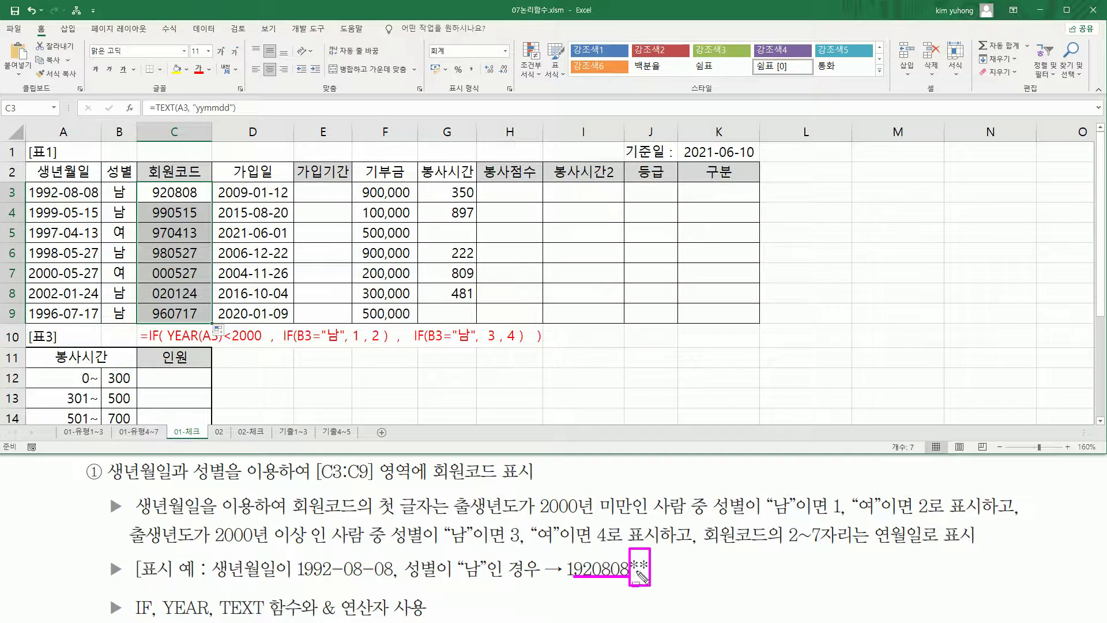
{"action": "left_click_drag", "start_coordinate": [630, 570], "coordinate": [651, 571]}
{"action": "mouse_move", "coordinate": [318, 591]}
{"action": "left_mouse_down"}
{"action": "mouse_move", "coordinate": [332, 622]}
{"action": "mouse_move", "coordinate": [393, 622]}
{"action": "left_mouse_up"}
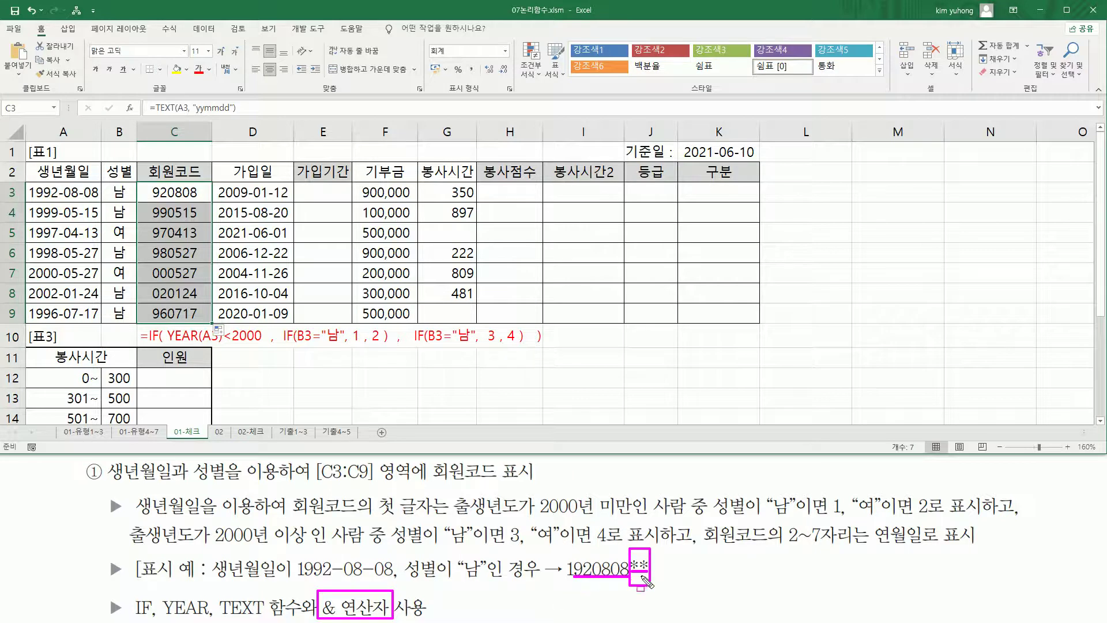
{"action": "key", "text": "Escape"}
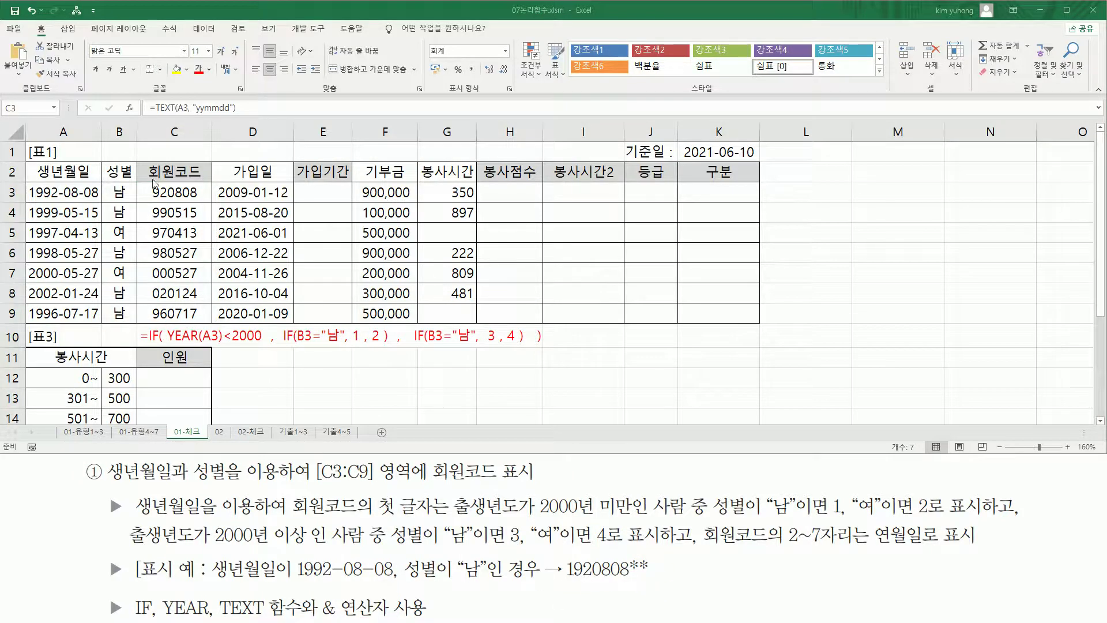
Append & "**" to the end of the TEXT formula in C3 and fill it down to C9.
{"action": "double_click", "coordinate": [185, 192]}
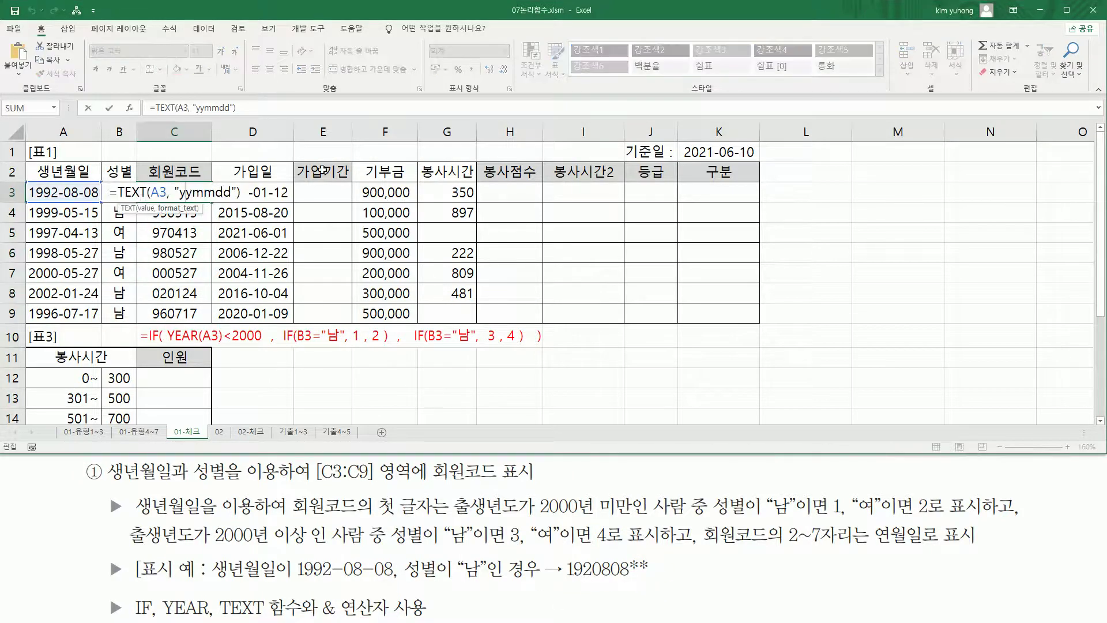
{"action": "key", "text": "End"}
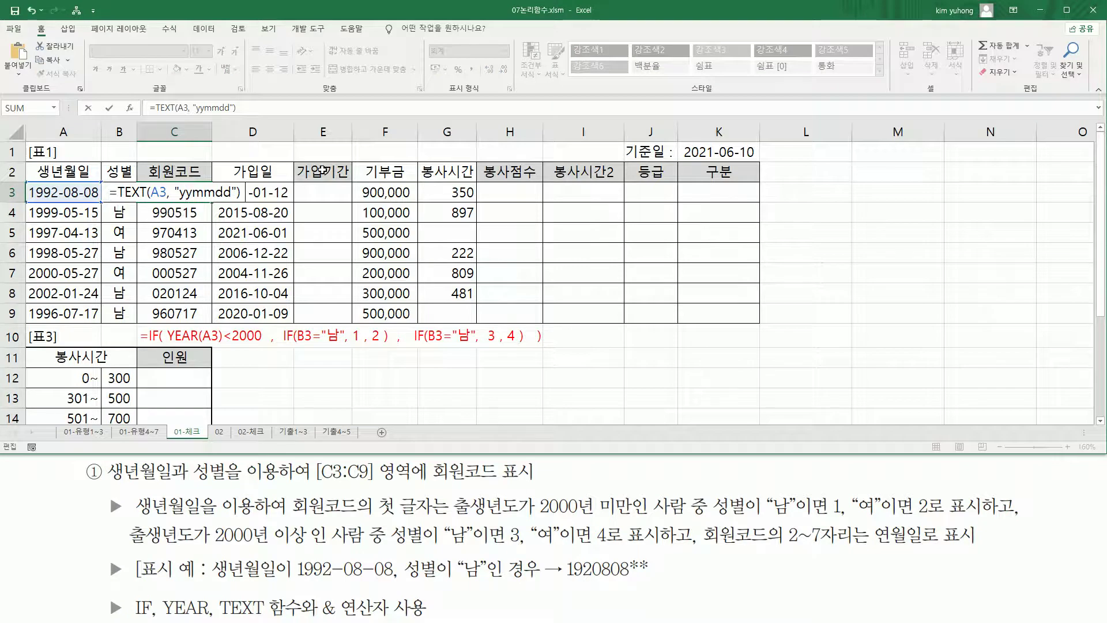
{"action": "type", "text": "& \""}
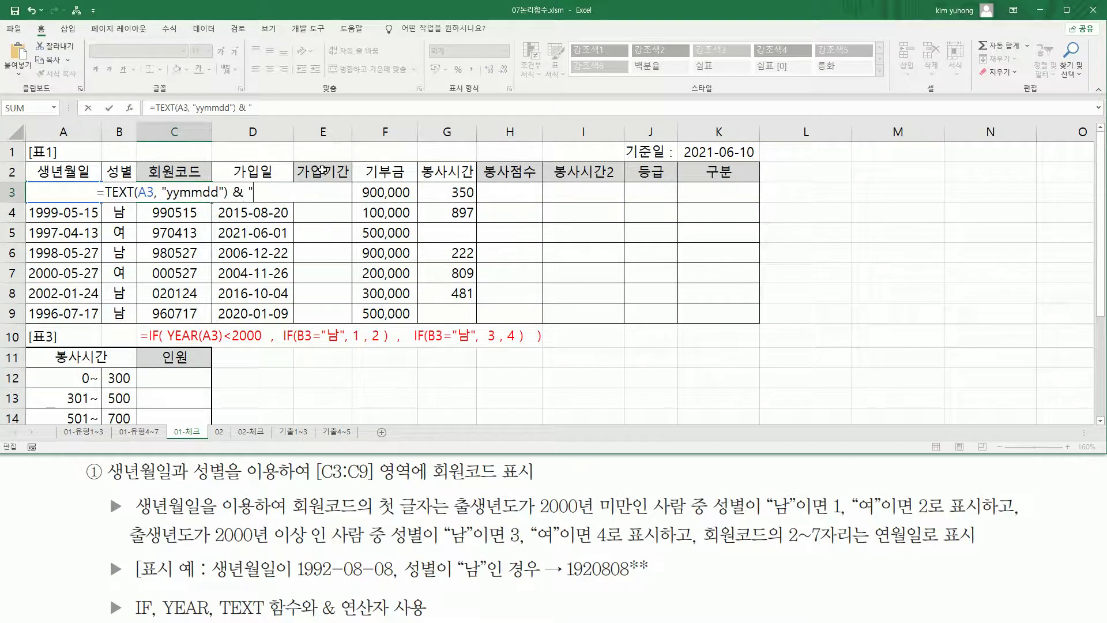
{"action": "type", "text": "**\""}
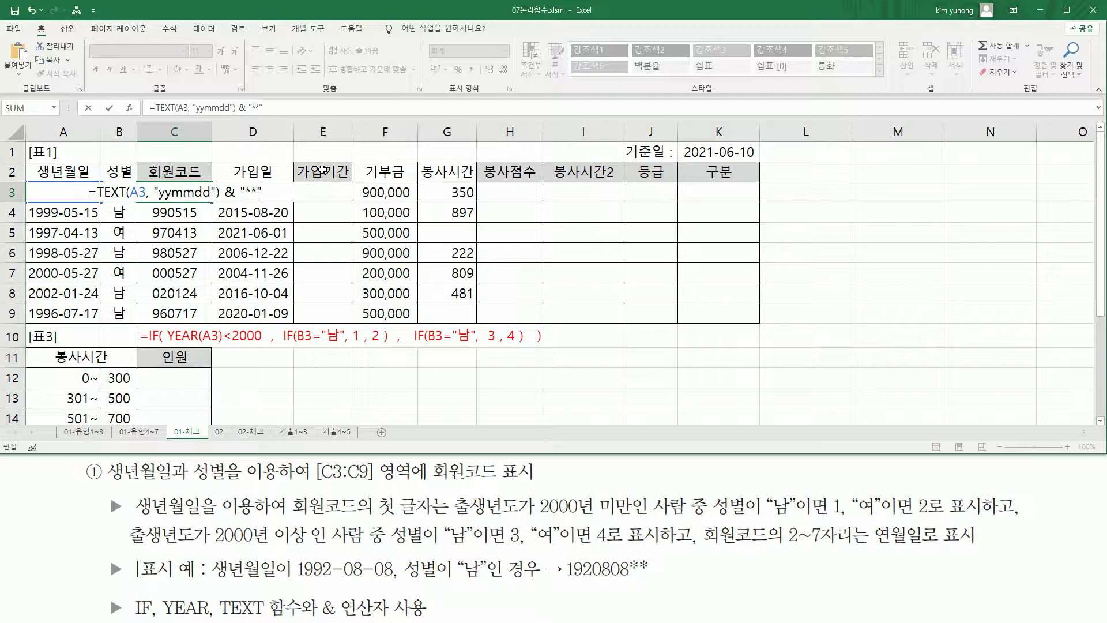
{"action": "key", "text": "ctrl+Return"}
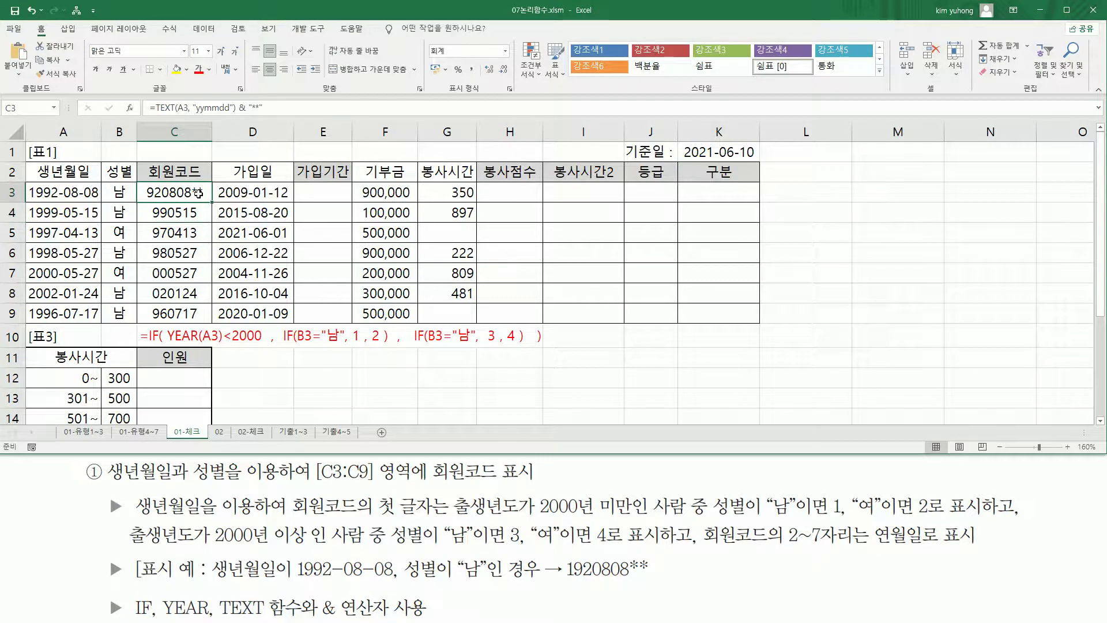
{"action": "left_click_drag", "start_coordinate": [210, 202], "coordinate": [210, 316]}
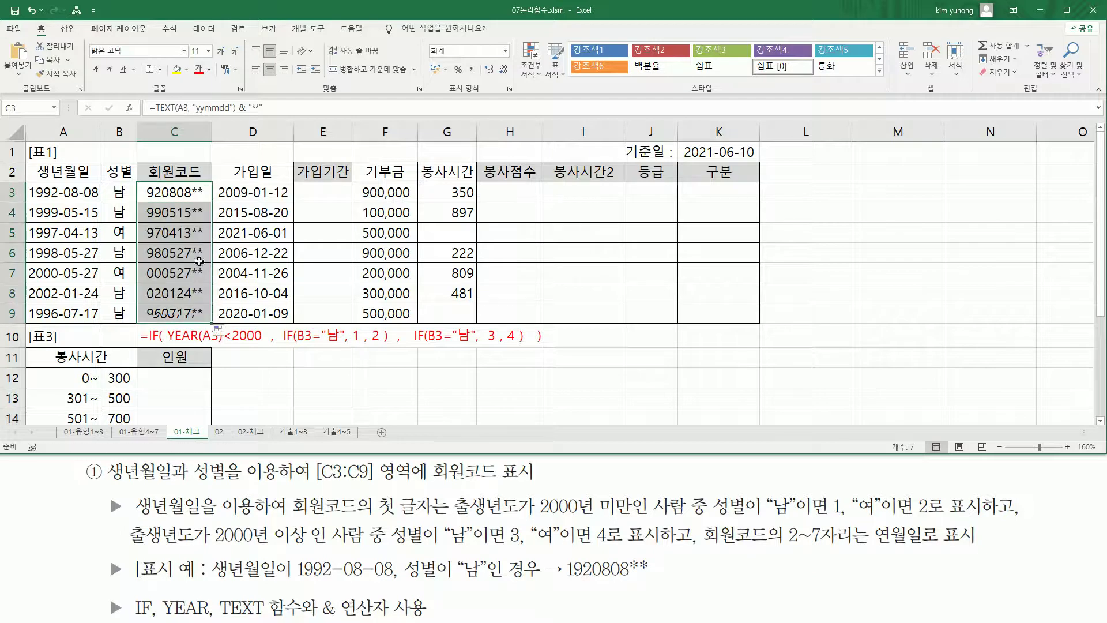
Insert the copied IF expression into the C3 formula between the equals sign and the TEXT function.
{"action": "left_click", "coordinate": [187, 194]}
{"action": "double_click", "coordinate": [166, 191]}
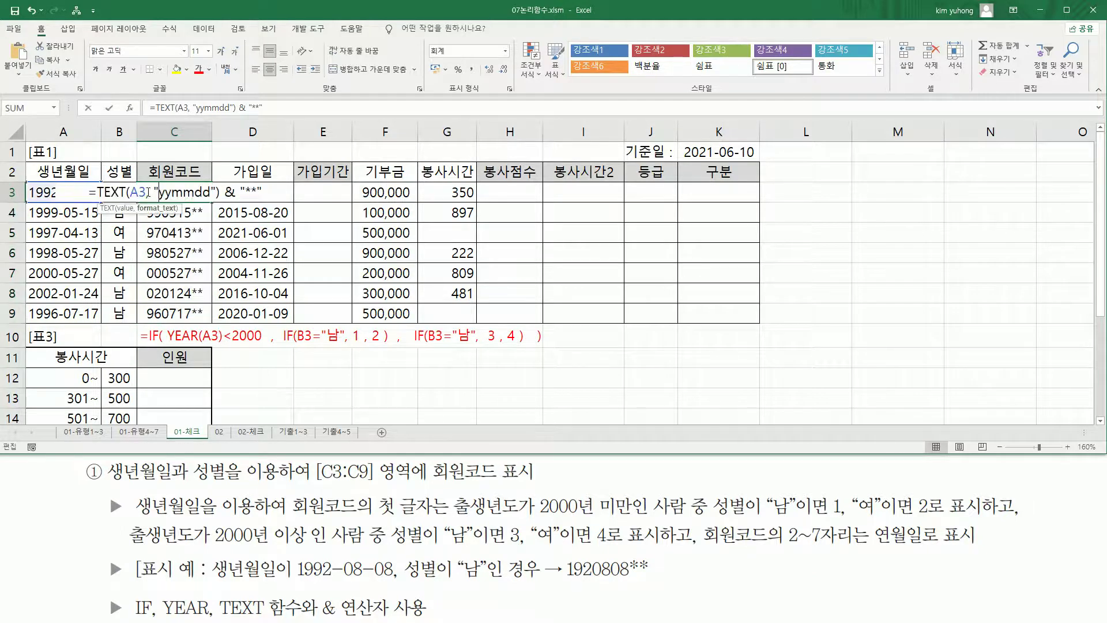
{"action": "left_click", "coordinate": [98, 193]}
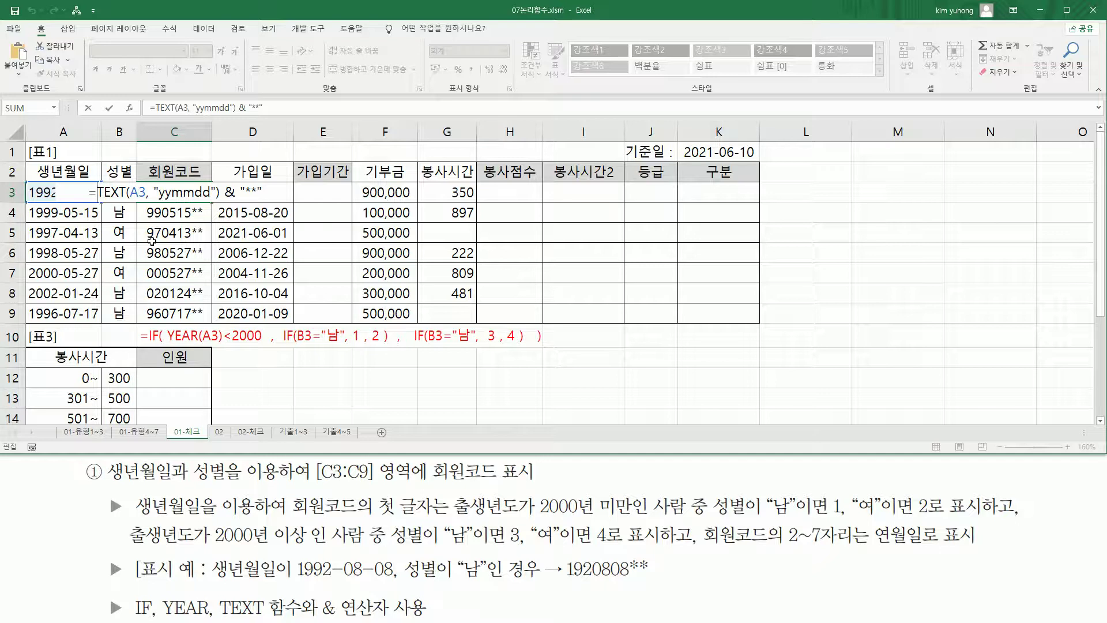
{"action": "key", "text": "ctrl+v"}
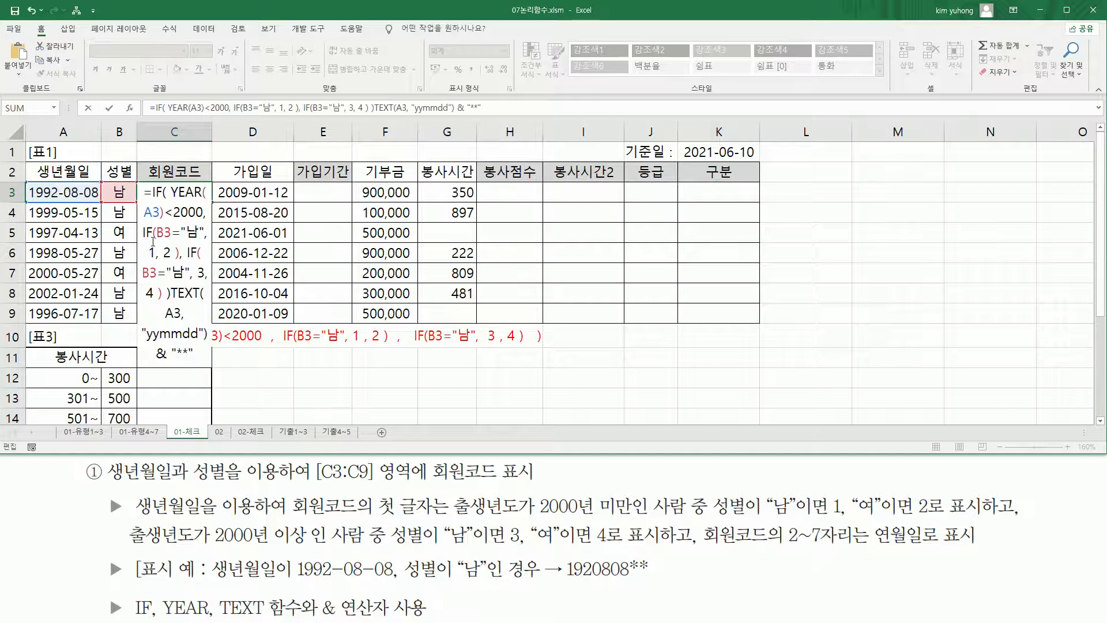
Join the IF expression and the TEXT function in C3 with & and fill the formula down to C9.
{"action": "left_click_drag", "start_coordinate": [175, 293], "coordinate": [156, 196]}
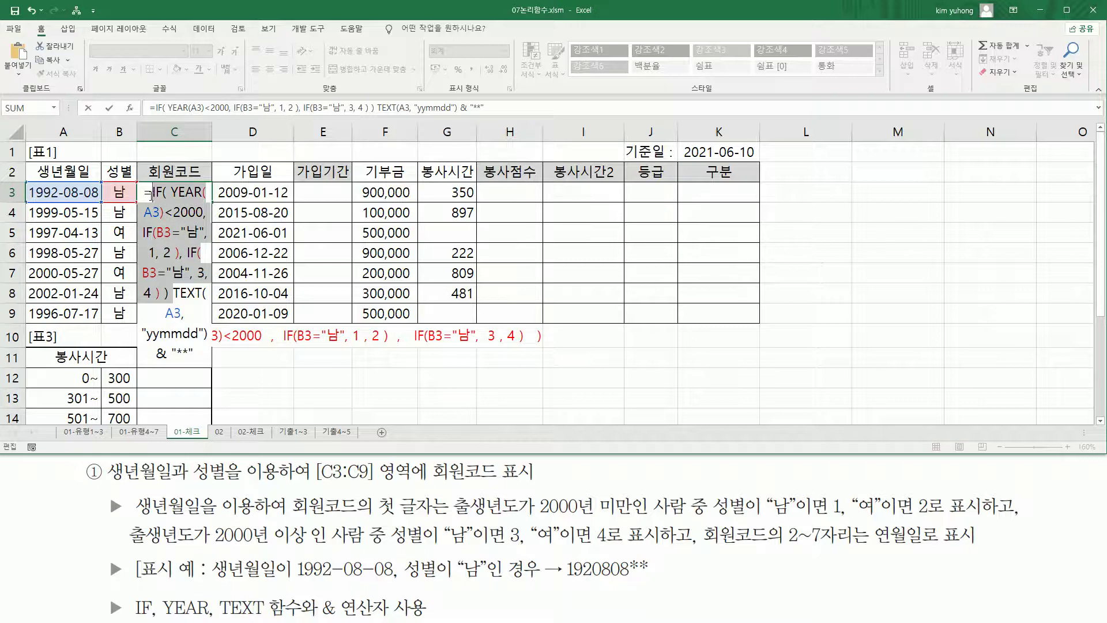
{"action": "left_click", "coordinate": [174, 287]}
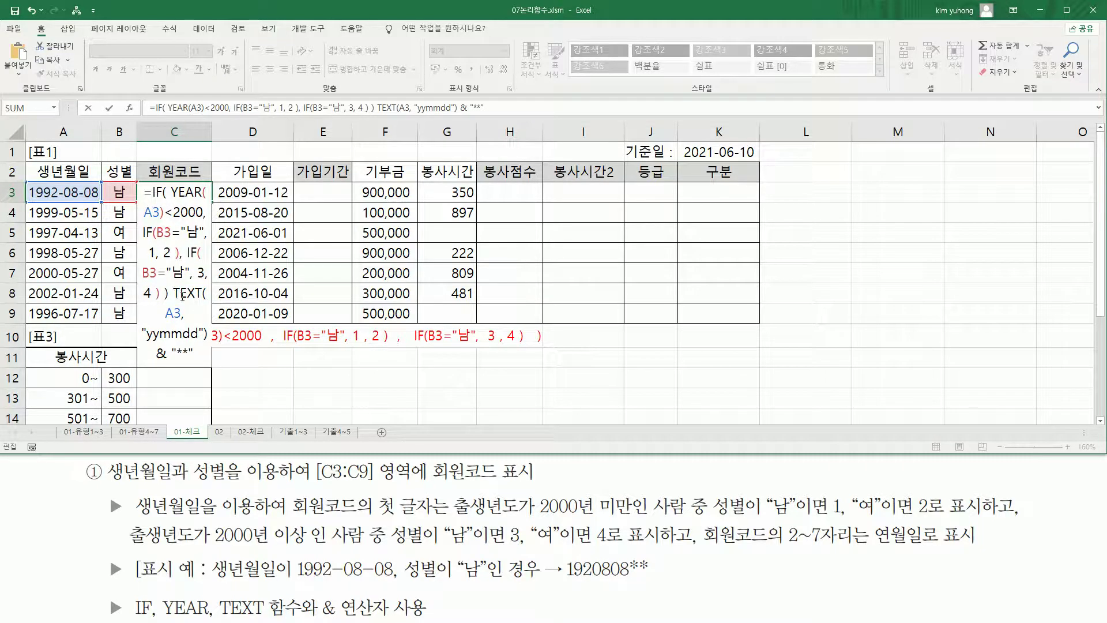
{"action": "left_click_drag", "start_coordinate": [176, 293], "coordinate": [208, 333]}
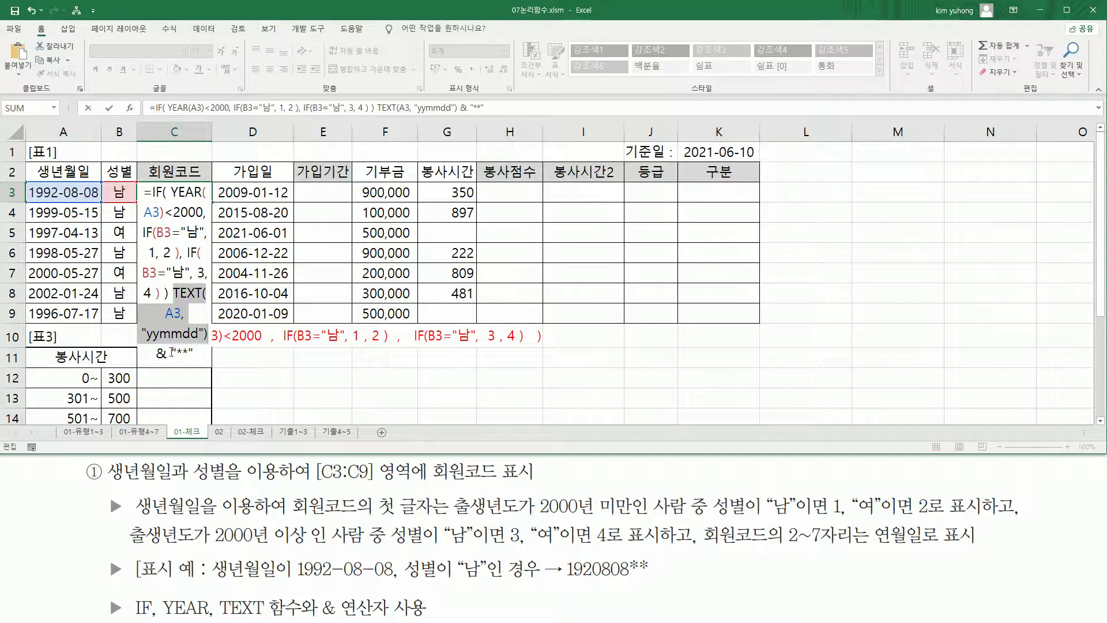
{"action": "left_click_drag", "start_coordinate": [171, 354], "coordinate": [196, 354]}
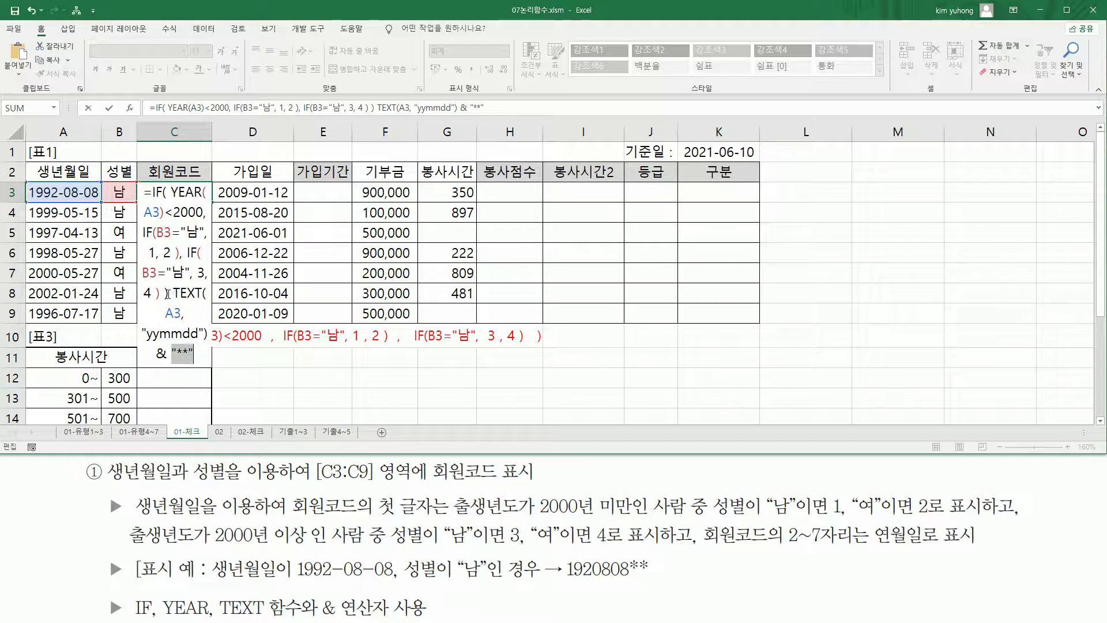
{"action": "left_click", "coordinate": [170, 294]}
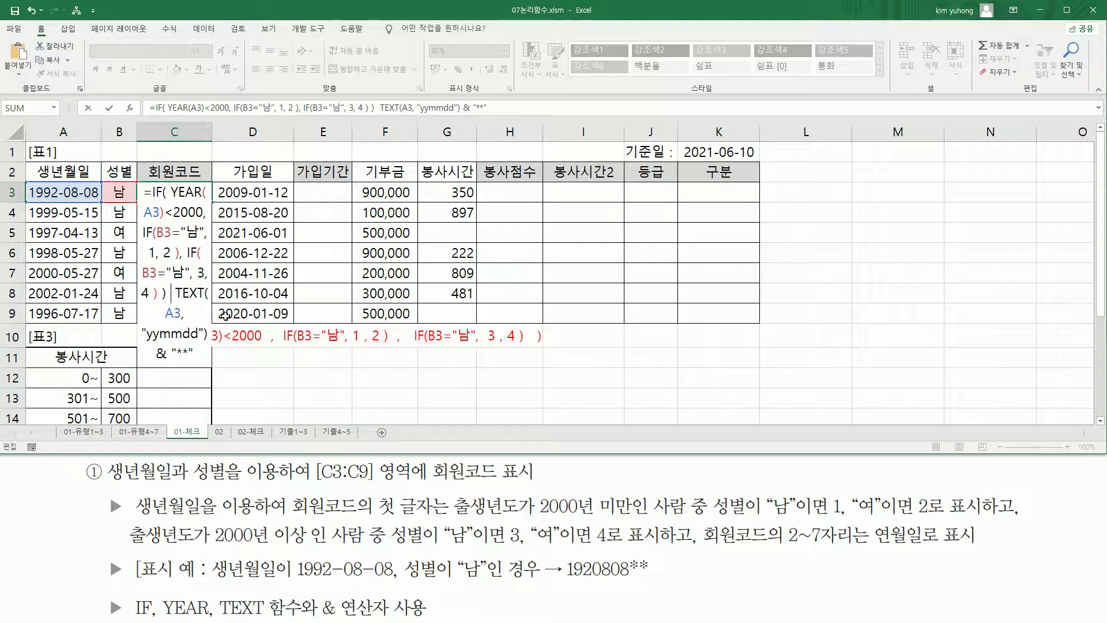
{"action": "type", "text": "&"}
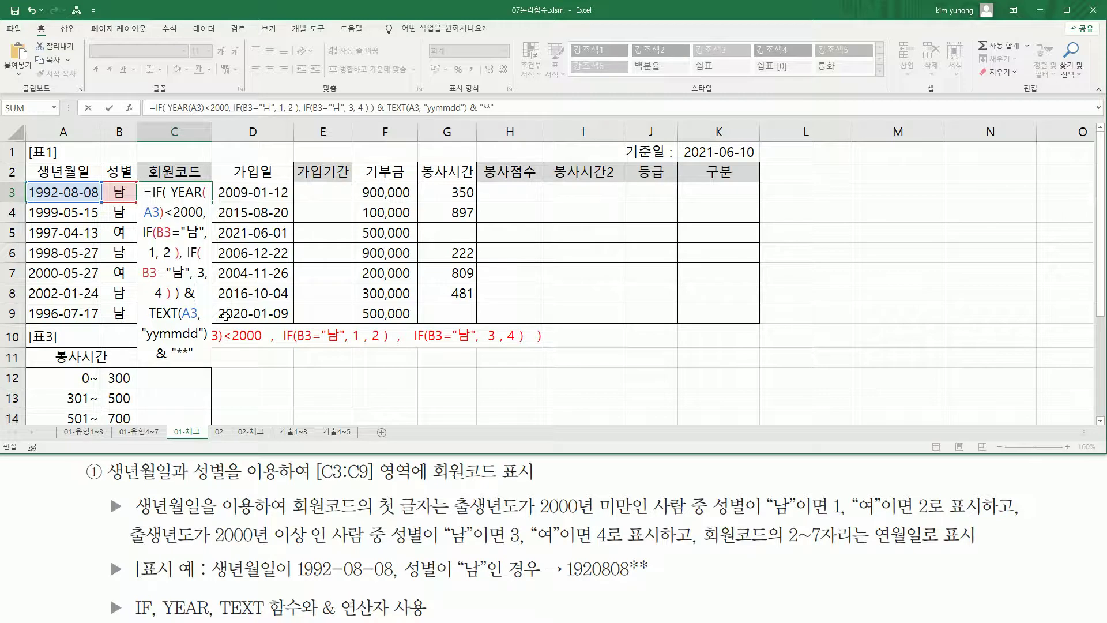
{"action": "key", "text": "Return"}
{"action": "left_click", "coordinate": [196, 193]}
{"action": "left_click_drag", "start_coordinate": [213, 201], "coordinate": [199, 316]}
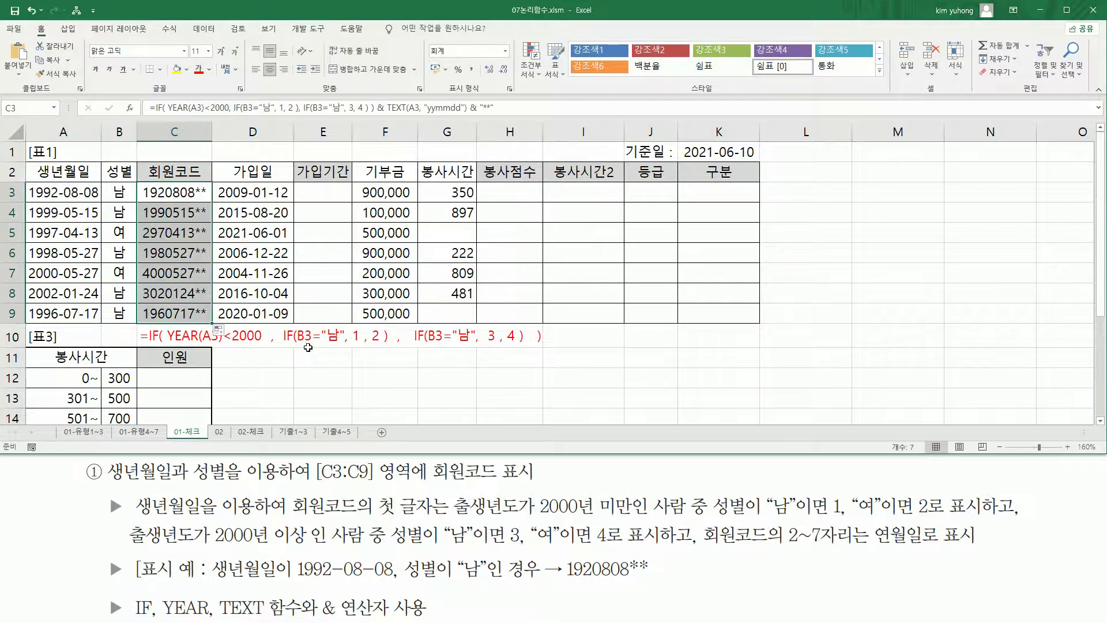
Append & TEXT(A3, "yymmdd") & "**" to the documented formula text in C10.
{"action": "left_click", "coordinate": [181, 191]}
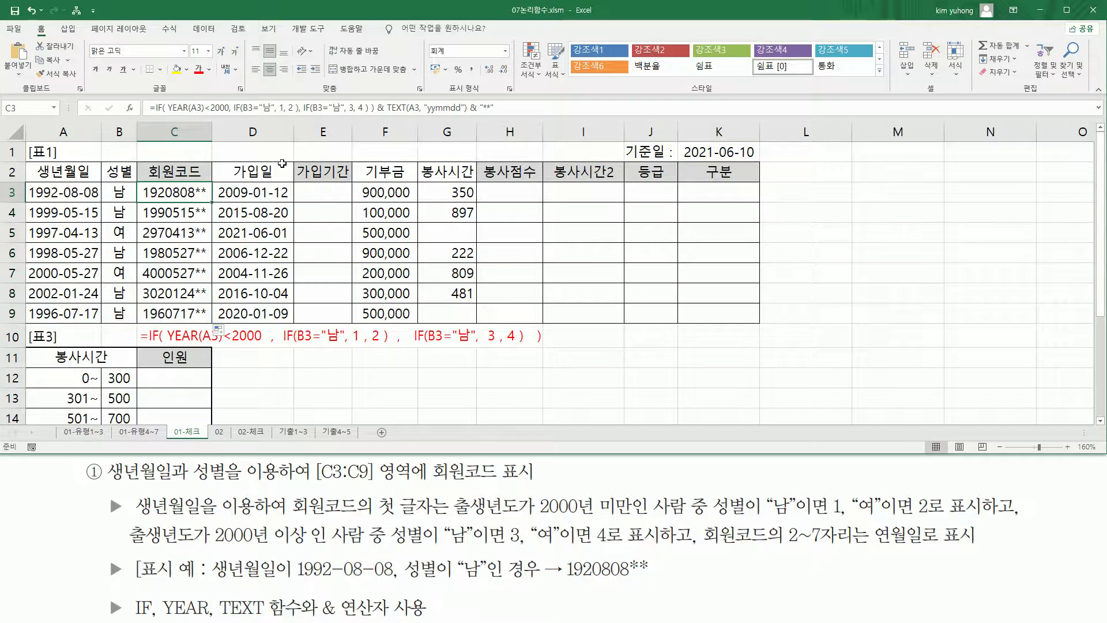
{"action": "double_click", "coordinate": [176, 337]}
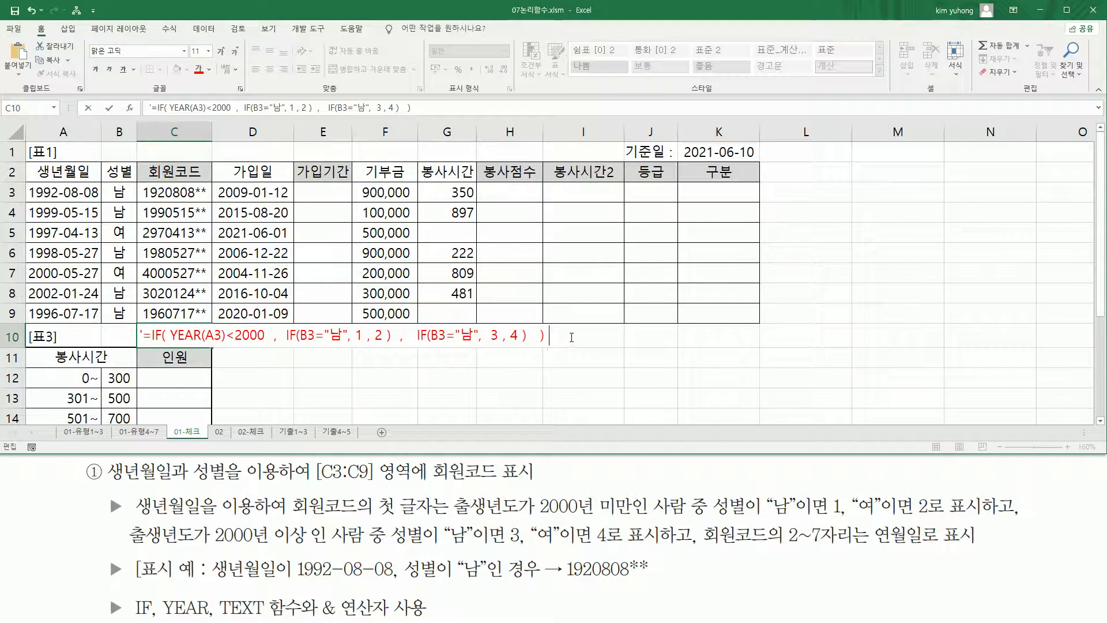
{"action": "type", "text": "& TEXT(A3, \"yymmdd\") & \"**\""}
{"action": "left_click", "coordinate": [699, 336]}
{"action": "left_click", "coordinate": [716, 336]}
{"action": "left_click", "coordinate": [583, 378]}
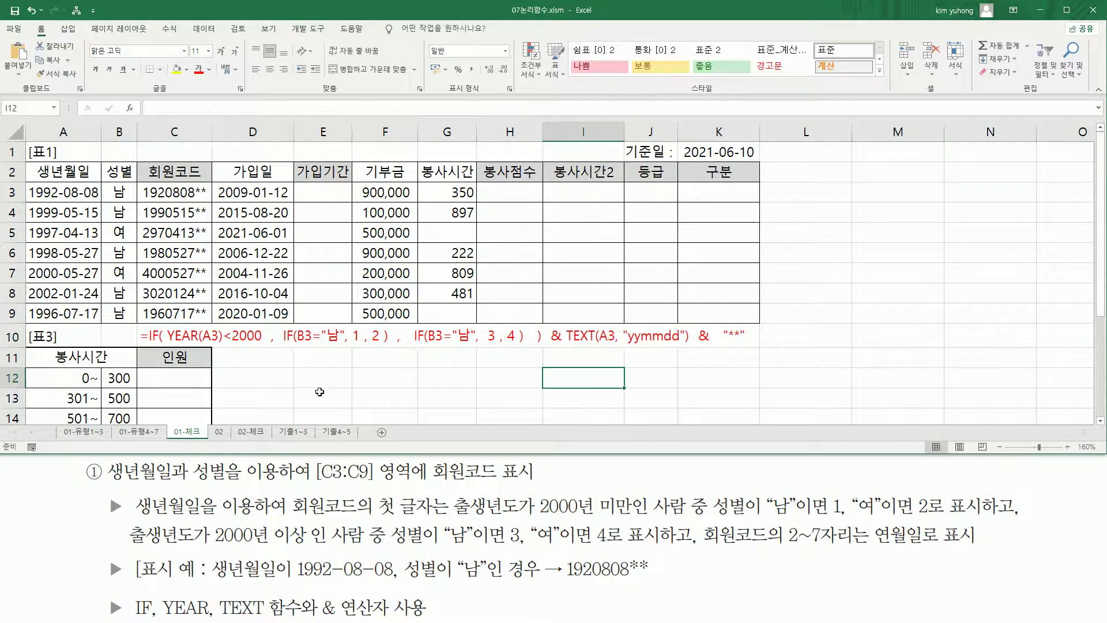
Examine how the documented formula in C10 joins the IF expression, the TEXT function and "**" with &.
{"action": "mouse_move", "coordinate": [145, 347]}
{"action": "left_mouse_down"}
{"action": "mouse_move", "coordinate": [542, 347]}
{"action": "mouse_move", "coordinate": [544, 325]}
{"action": "left_mouse_up"}
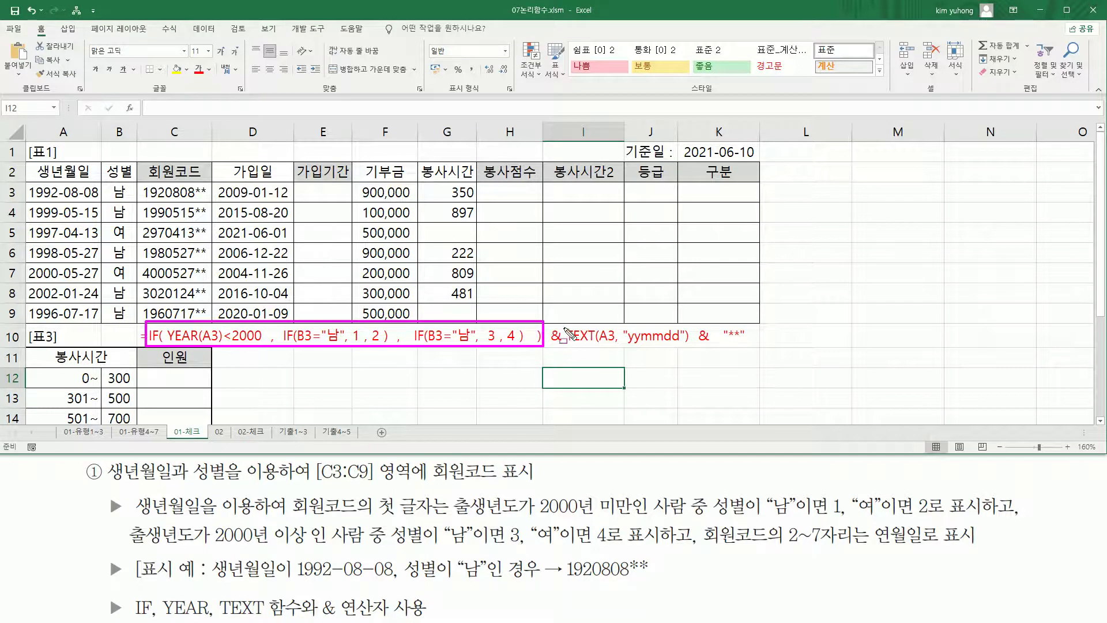
{"action": "mouse_move", "coordinate": [567, 318]}
{"action": "left_mouse_down"}
{"action": "mouse_move", "coordinate": [618, 344]}
{"action": "mouse_move", "coordinate": [691, 349]}
{"action": "left_mouse_up"}
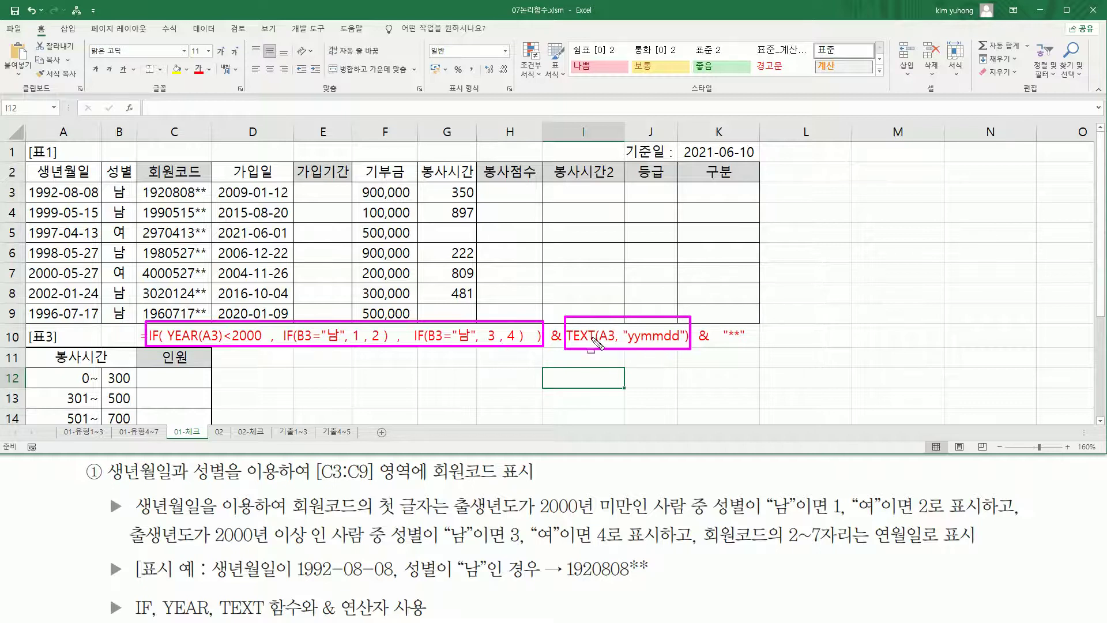
{"action": "left_click_drag", "start_coordinate": [719, 323], "coordinate": [751, 346]}
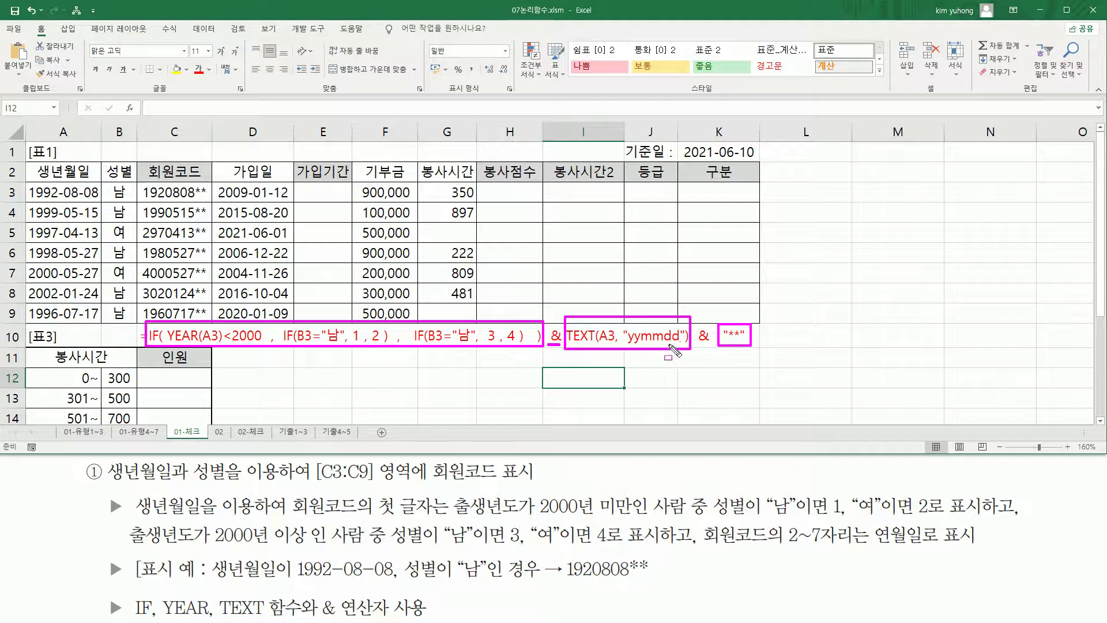
{"action": "left_click_drag", "start_coordinate": [694, 345], "coordinate": [713, 345]}
{"action": "key", "text": "Escape"}
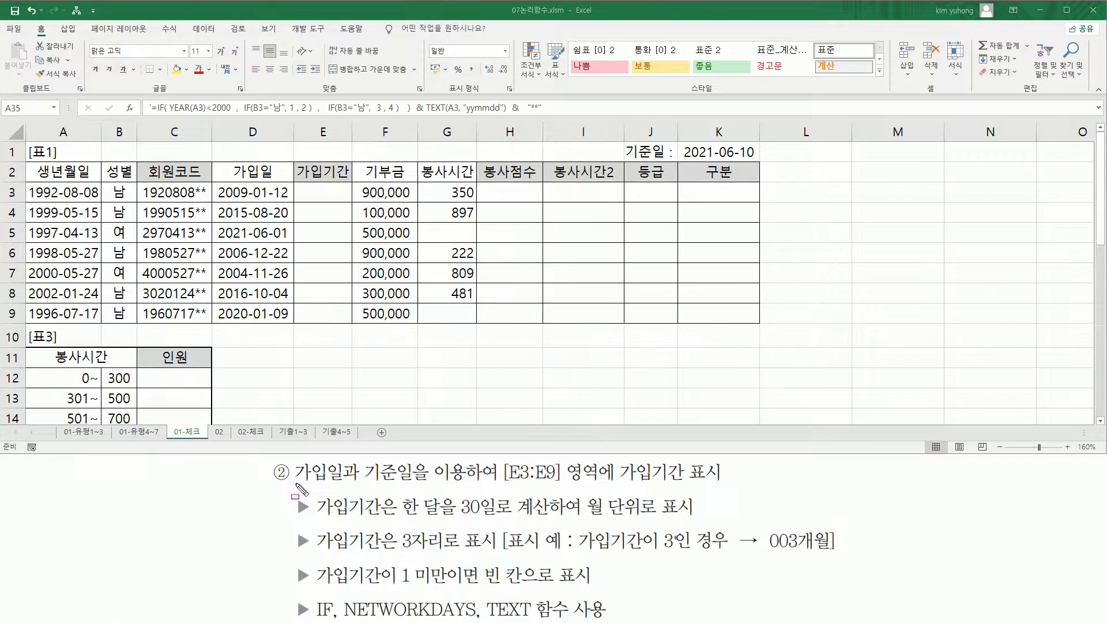
Study the second task, which derives the membership period in E3:E9 from the join dates in D3:D9 and the base date in K1.
{"action": "left_click_drag", "start_coordinate": [292, 484], "coordinate": [412, 484]}
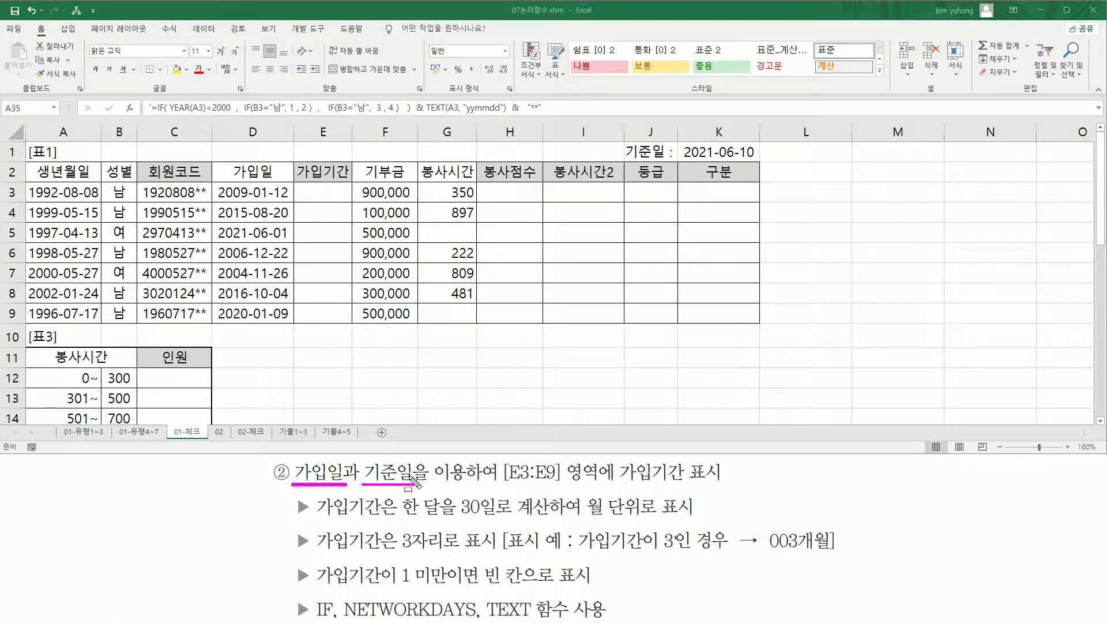
{"action": "mouse_move", "coordinate": [501, 458]}
{"action": "left_mouse_down"}
{"action": "mouse_move", "coordinate": [518, 483]}
{"action": "mouse_move", "coordinate": [718, 482]}
{"action": "left_mouse_up"}
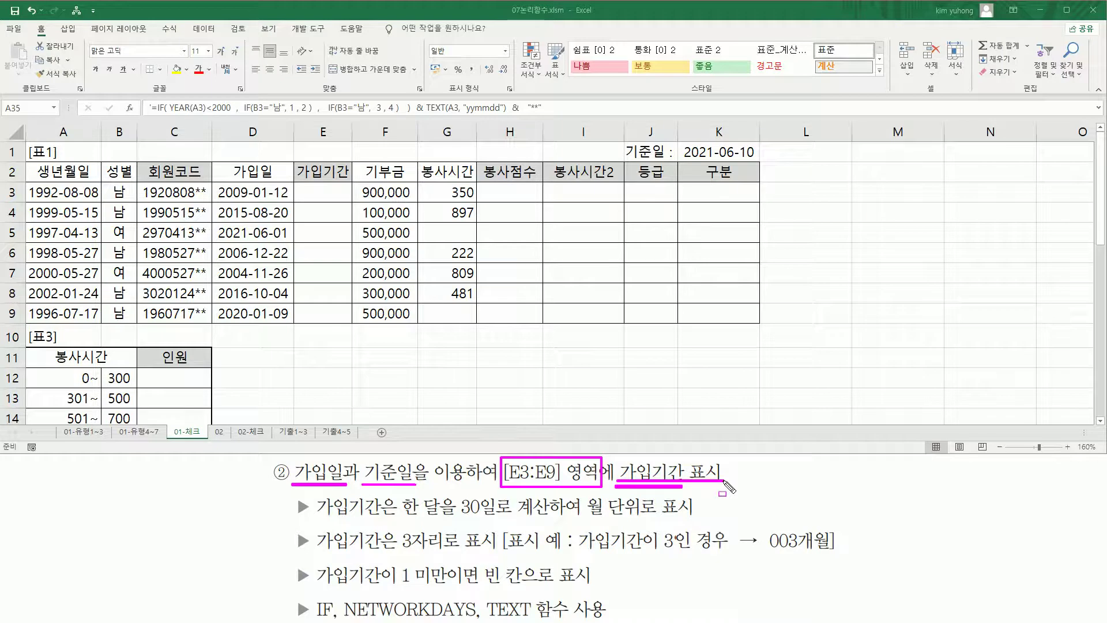
{"action": "mouse_move", "coordinate": [219, 193]}
{"action": "left_mouse_down"}
{"action": "mouse_move", "coordinate": [254, 315]}
{"action": "mouse_move", "coordinate": [290, 334]}
{"action": "left_mouse_up"}
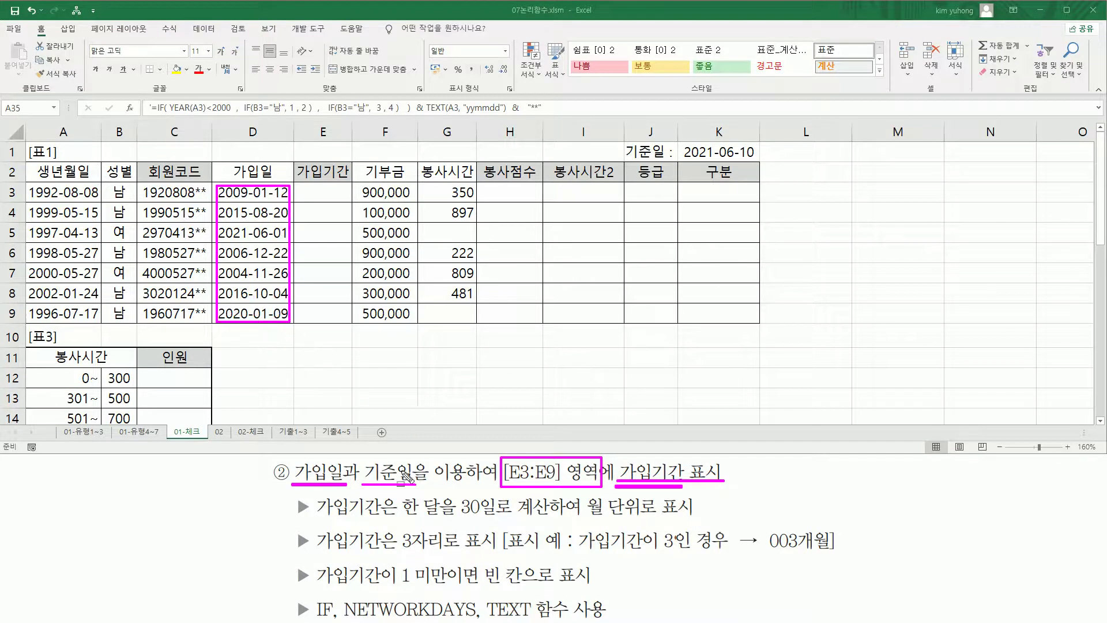
{"action": "left_click_drag", "start_coordinate": [687, 147], "coordinate": [756, 169]}
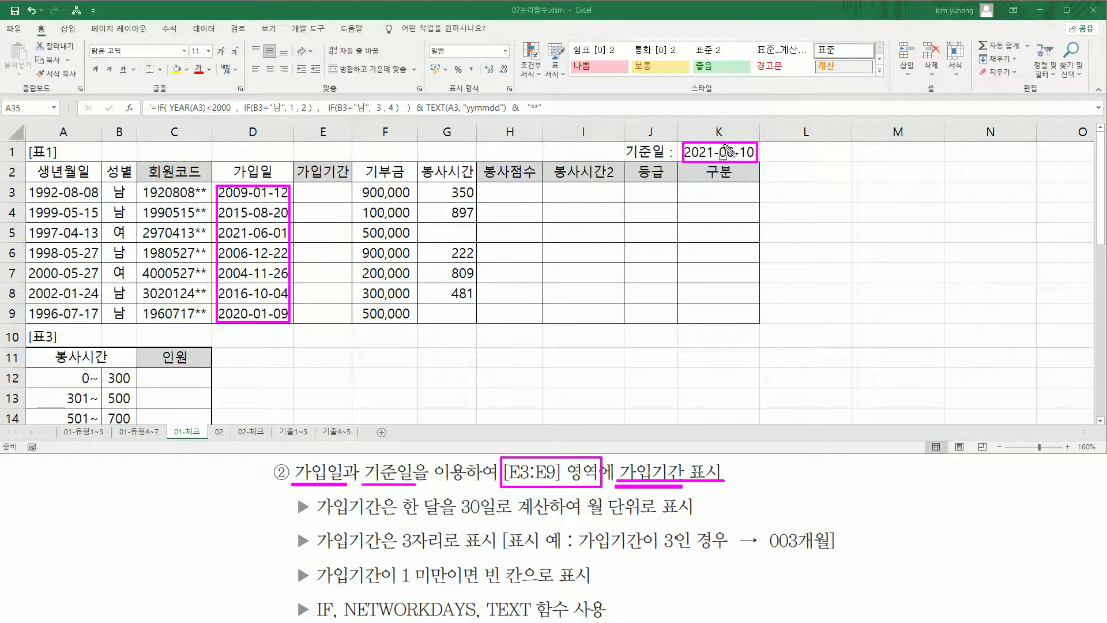
{"action": "left_click_drag", "start_coordinate": [296, 179], "coordinate": [353, 179]}
Read the membership period rules on 30-day months, the three-digit 003개월 format and blanks for values below 1.
{"action": "mouse_move", "coordinate": [312, 520]}
{"action": "left_mouse_down"}
{"action": "mouse_move", "coordinate": [519, 534]}
{"action": "mouse_move", "coordinate": [503, 496]}
{"action": "mouse_move", "coordinate": [555, 518]}
{"action": "mouse_move", "coordinate": [542, 519]}
{"action": "mouse_move", "coordinate": [700, 519]}
{"action": "left_mouse_up"}
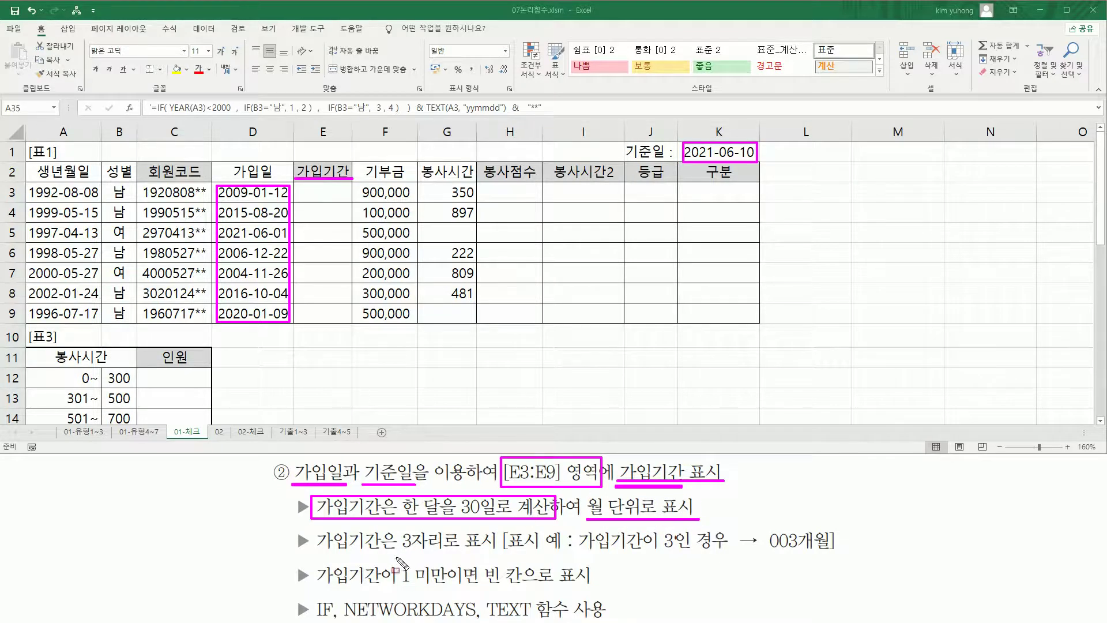
{"action": "left_click_drag", "start_coordinate": [577, 554], "coordinate": [731, 555]}
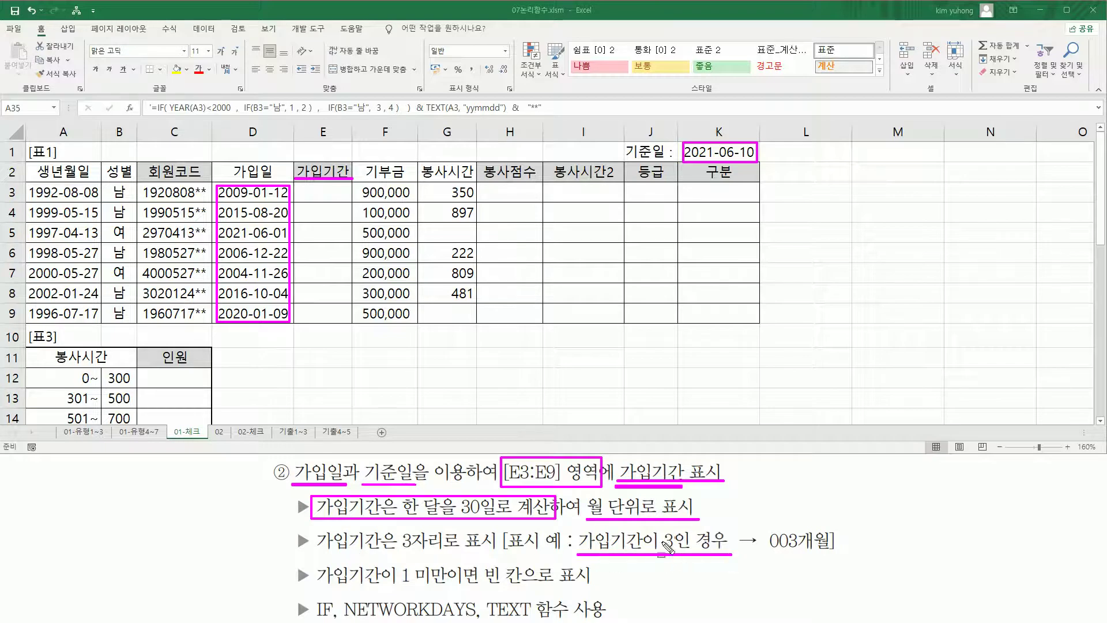
{"action": "left_click_drag", "start_coordinate": [664, 527], "coordinate": [675, 555]}
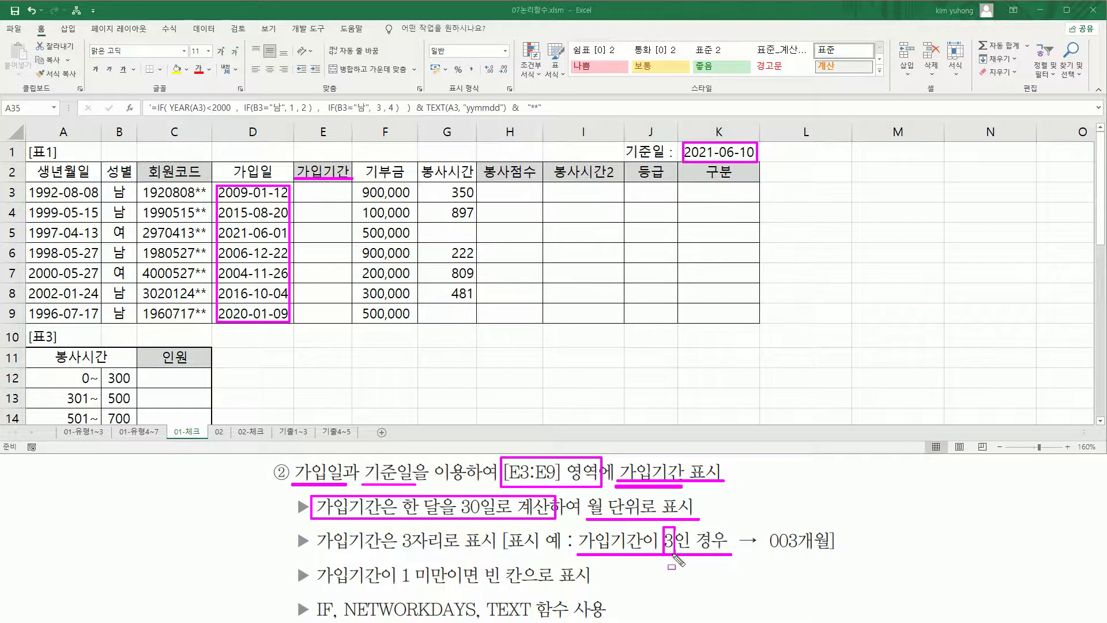
{"action": "left_click_drag", "start_coordinate": [767, 554], "coordinate": [799, 554]}
{"action": "left_click_drag", "start_coordinate": [399, 552], "coordinate": [495, 552]}
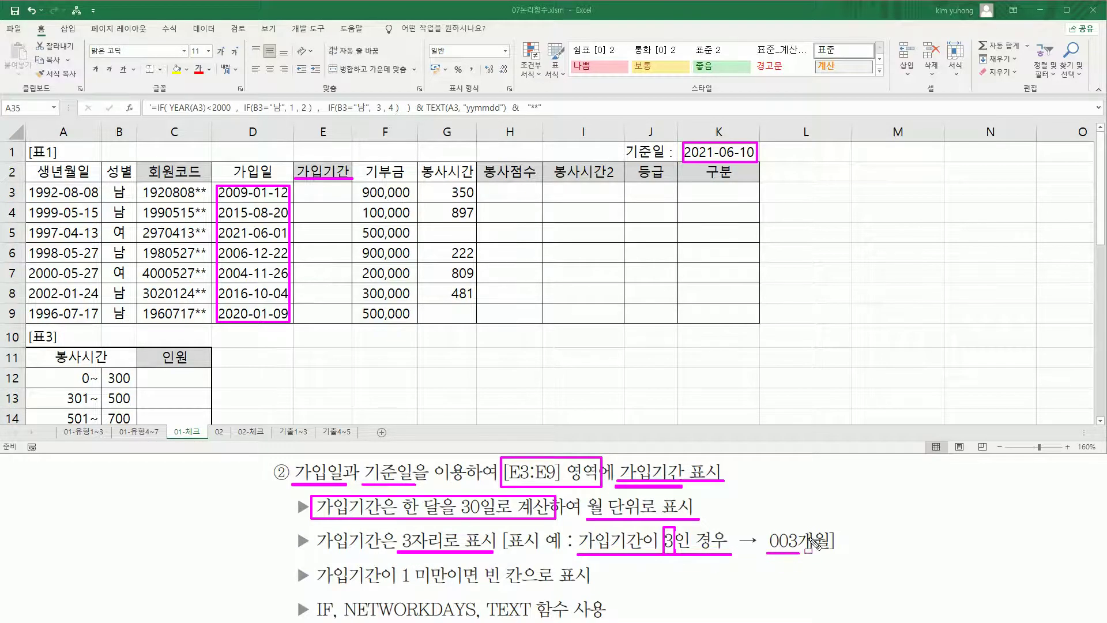
{"action": "left_click_drag", "start_coordinate": [802, 522], "coordinate": [829, 555]}
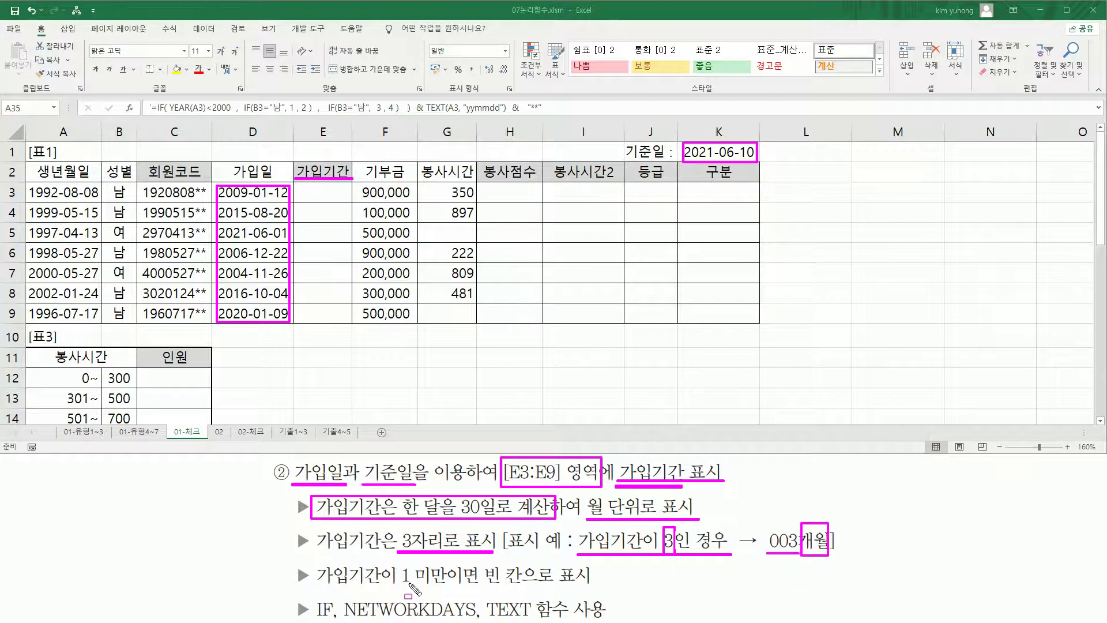
{"action": "mouse_move", "coordinate": [400, 564]}
{"action": "left_mouse_down"}
{"action": "mouse_move", "coordinate": [412, 591]}
{"action": "mouse_move", "coordinate": [522, 586]}
{"action": "left_mouse_up"}
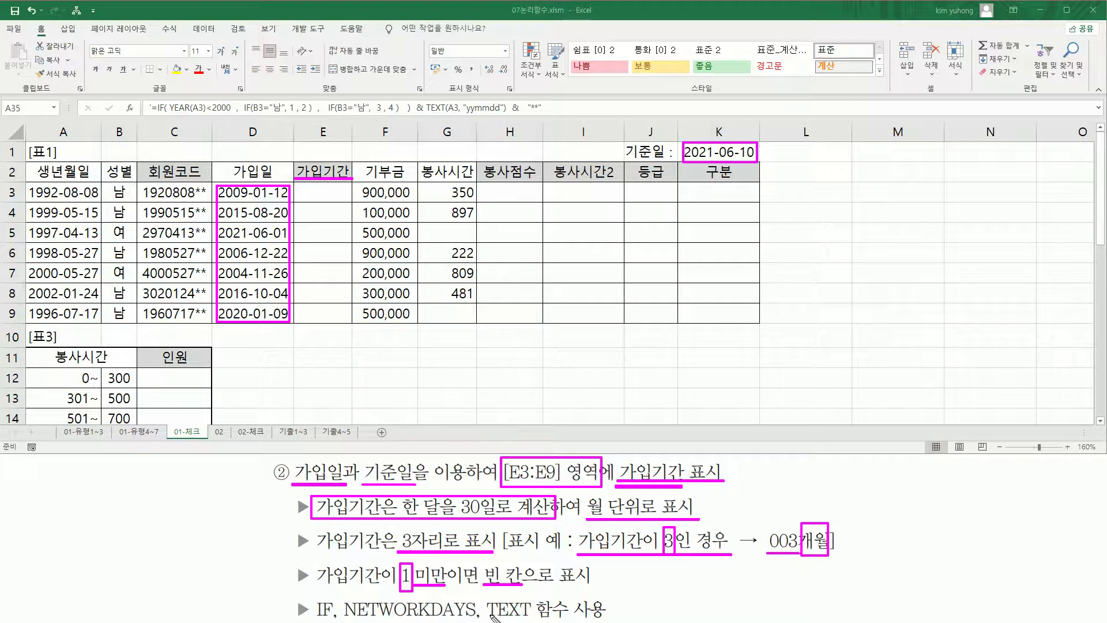
{"action": "key", "text": "Escape"}
Build the formula =NETWORKDAYS(D3, K1) in E3 from the join date and the base date.
{"action": "left_click", "coordinate": [318, 188]}
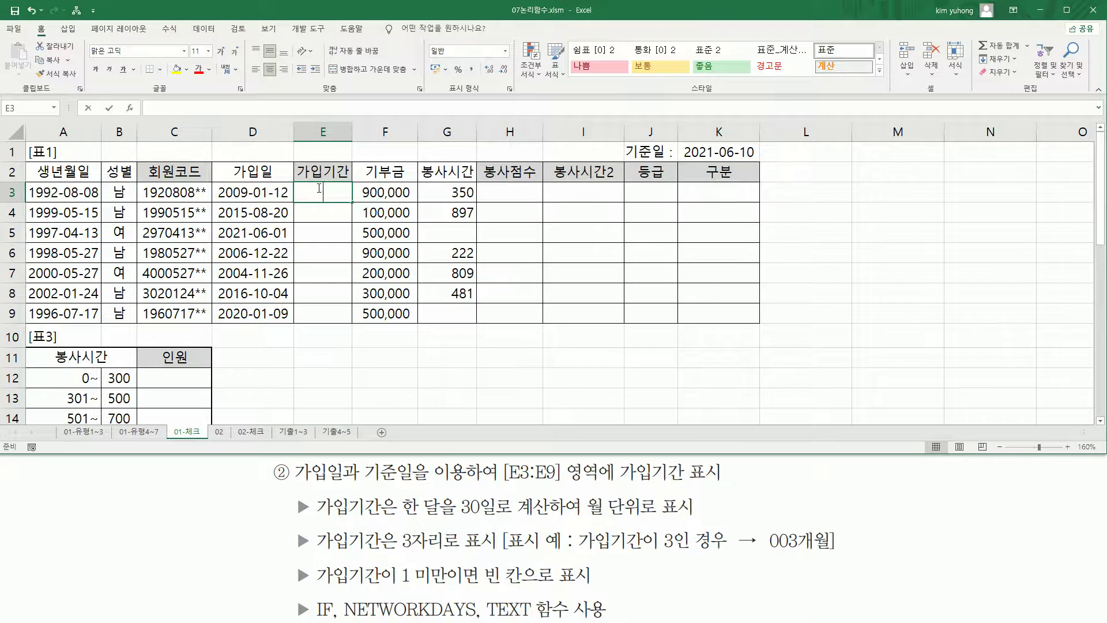
{"action": "type", "text": "=netw"}
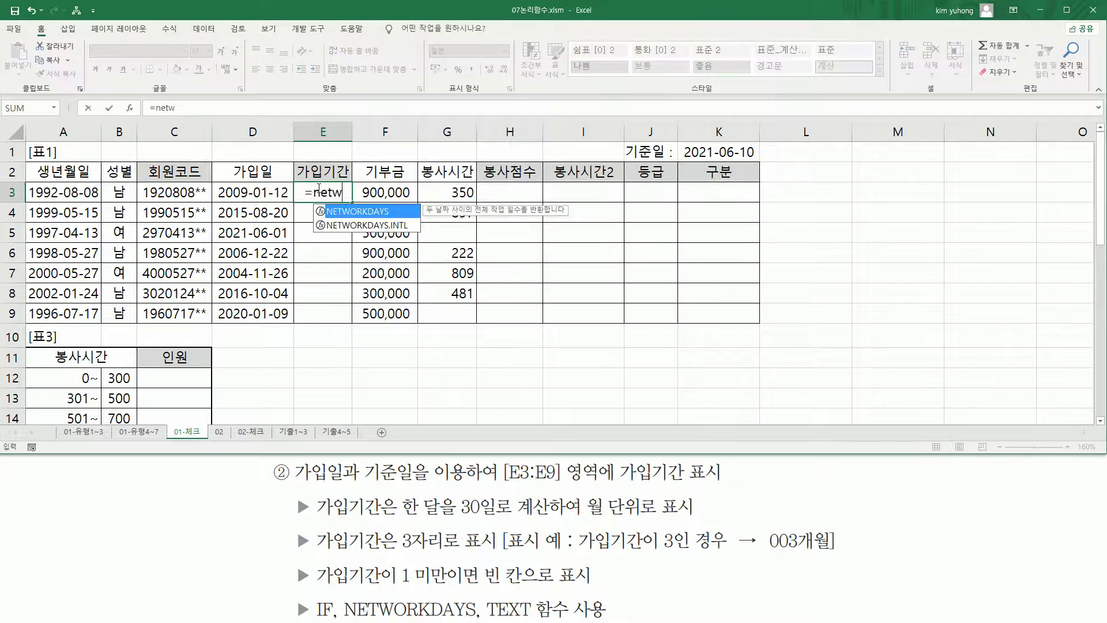
{"action": "key", "text": "Tab"}
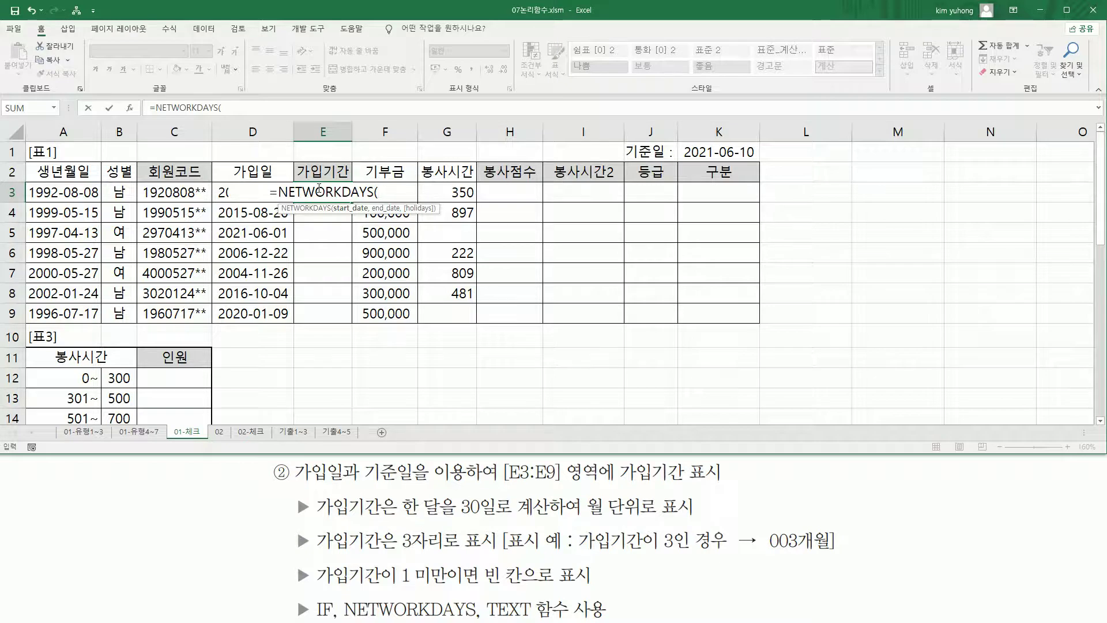
{"action": "key", "text": "Left"}
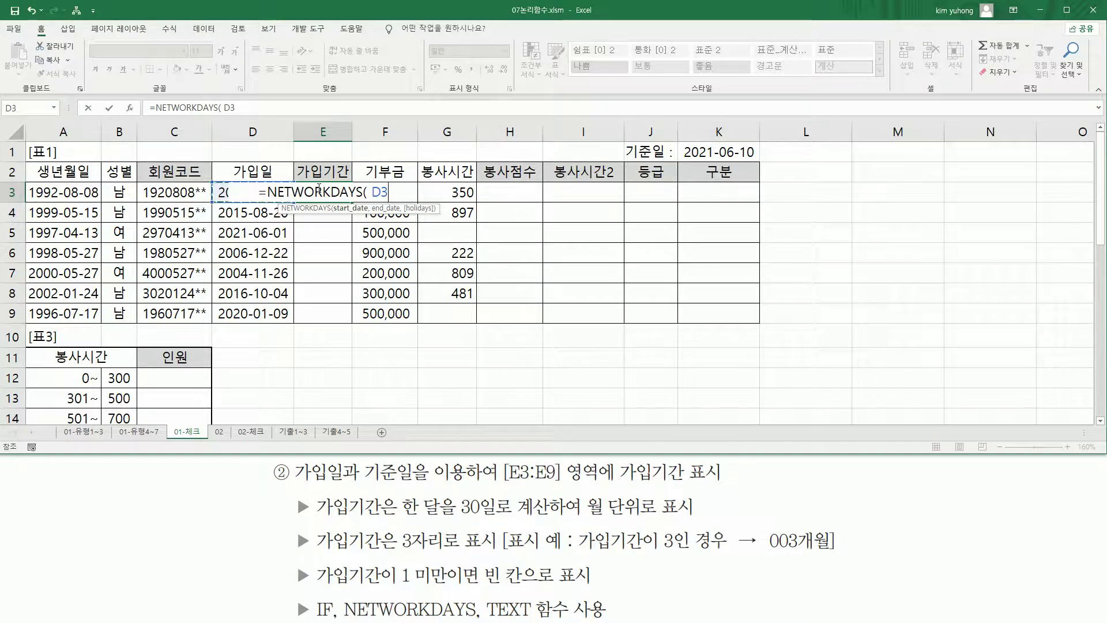
{"action": "type", "text": ","}
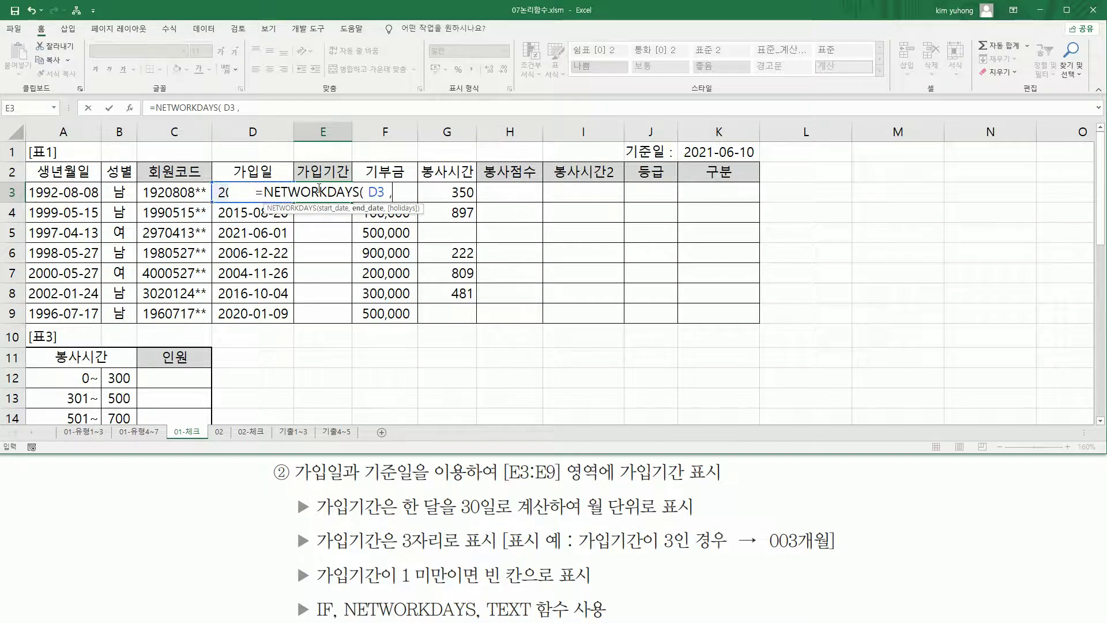
{"action": "left_click", "coordinate": [706, 145]}
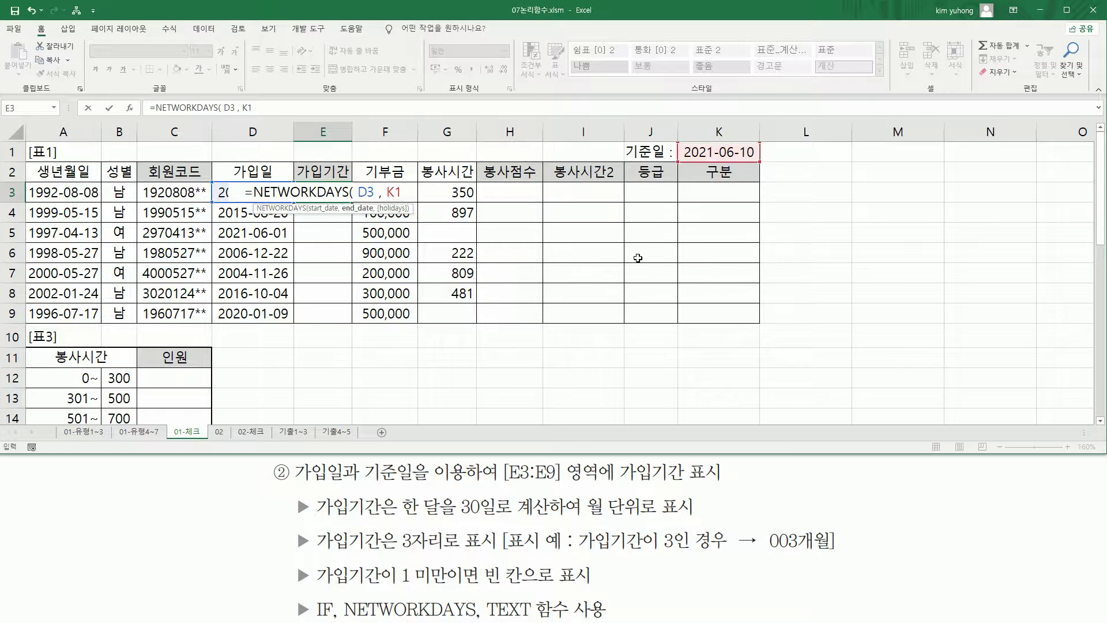
{"action": "type", "text": ")"}
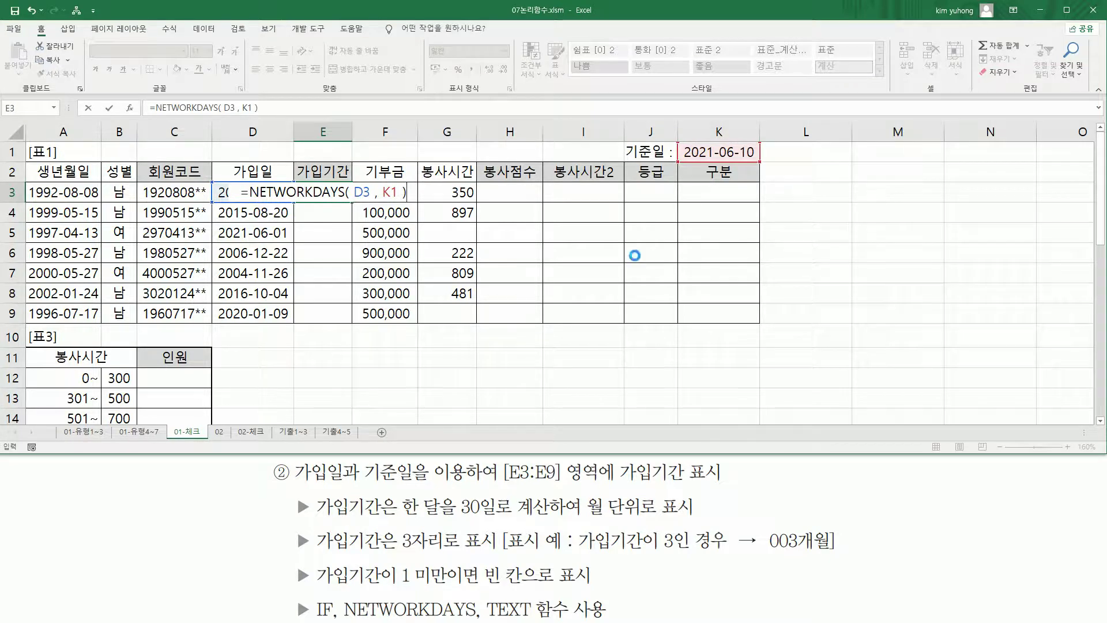
Check which reference must stay fixed across rows, make K1 absolute as $K$1 in the E3 formula and enter it.
{"action": "mouse_move", "coordinate": [353, 198]}
{"action": "left_mouse_down"}
{"action": "mouse_move", "coordinate": [371, 199]}
{"action": "mouse_move", "coordinate": [334, 198]}
{"action": "left_mouse_up"}
{"action": "mouse_move", "coordinate": [219, 185]}
{"action": "left_mouse_down"}
{"action": "mouse_move", "coordinate": [333, 218]}
{"action": "mouse_move", "coordinate": [310, 216]}
{"action": "left_mouse_up"}
{"action": "left_click_drag", "start_coordinate": [217, 207], "coordinate": [339, 240]}
{"action": "left_click_drag", "start_coordinate": [217, 231], "coordinate": [216, 226]}
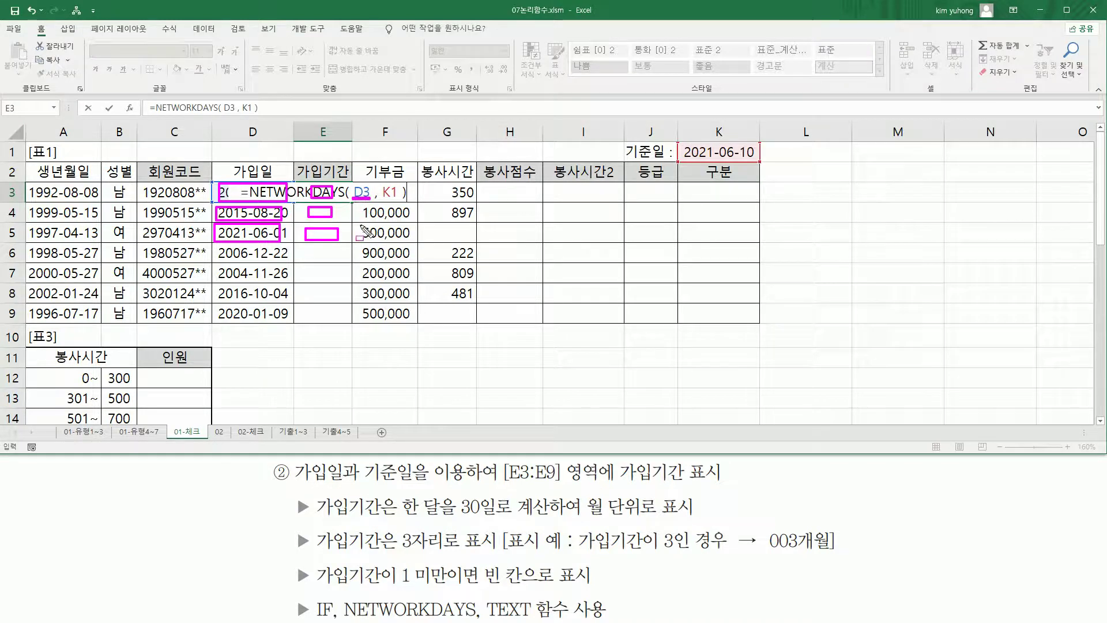
{"action": "left_click_drag", "start_coordinate": [682, 142], "coordinate": [768, 160]}
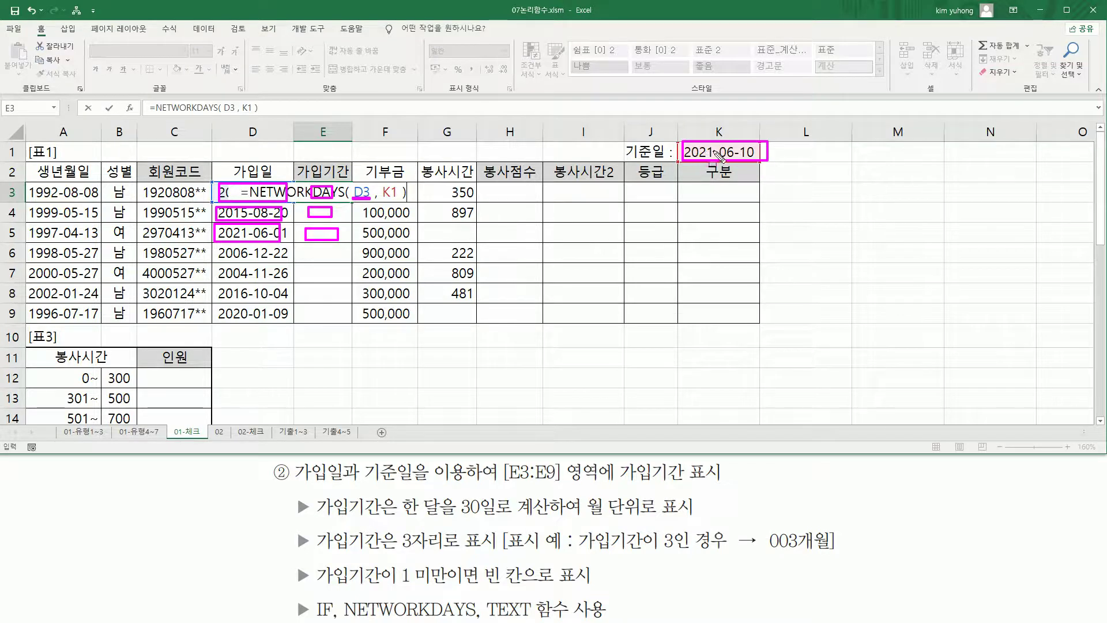
{"action": "key", "text": "Escape"}
{"action": "left_click", "coordinate": [393, 192]}
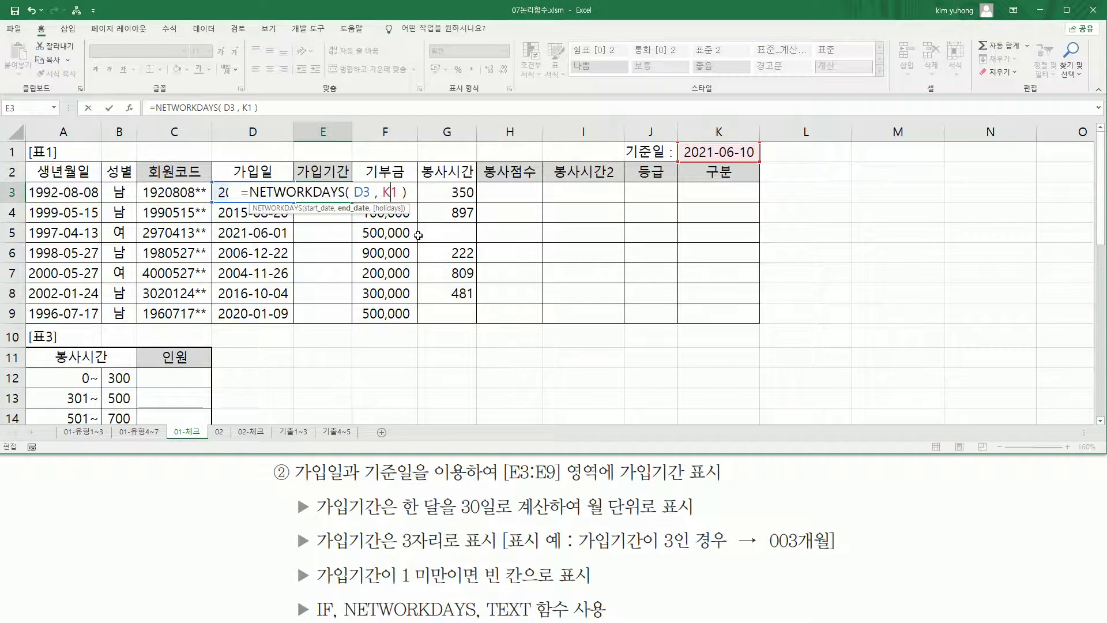
{"action": "key", "text": "F4"}
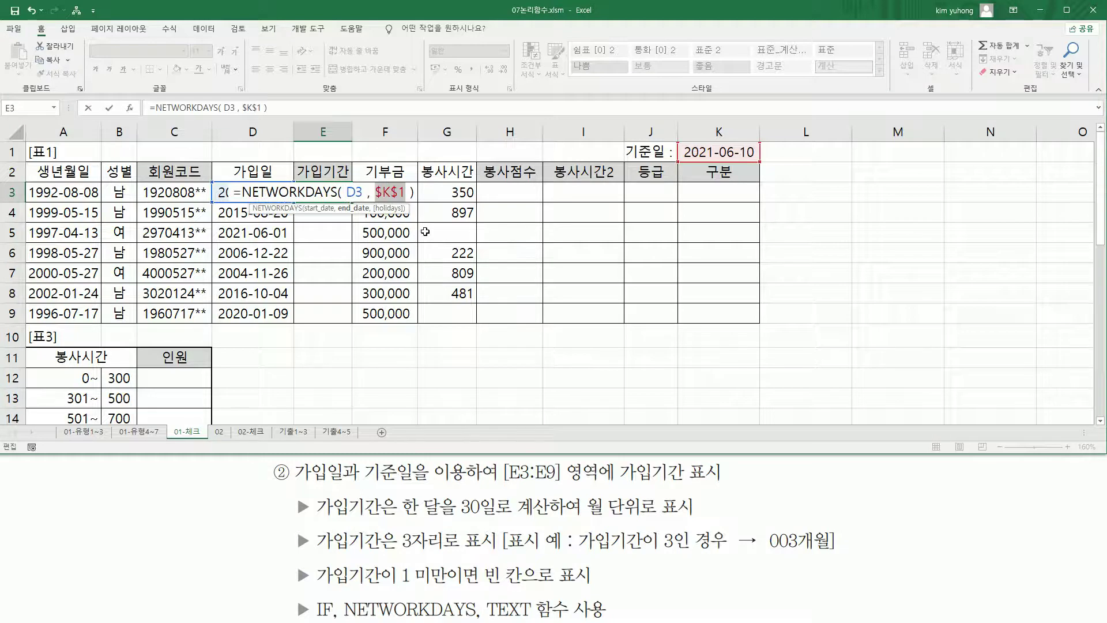
{"action": "key", "text": "Return"}
Compare the E3 result with the dates in D3 and K1, and fill the NETWORKDAYS formula down to E9.
{"action": "left_click_drag", "start_coordinate": [215, 197], "coordinate": [278, 196]}
{"action": "left_click_drag", "start_coordinate": [685, 156], "coordinate": [751, 156]}
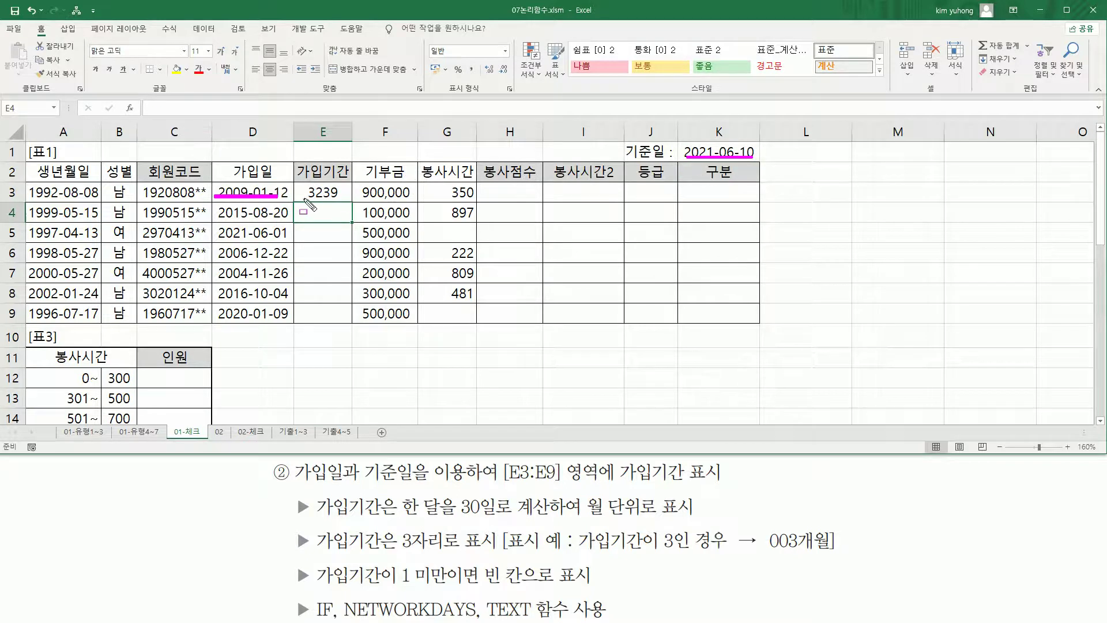
{"action": "left_click_drag", "start_coordinate": [305, 197], "coordinate": [340, 196]}
{"action": "key", "text": "Escape"}
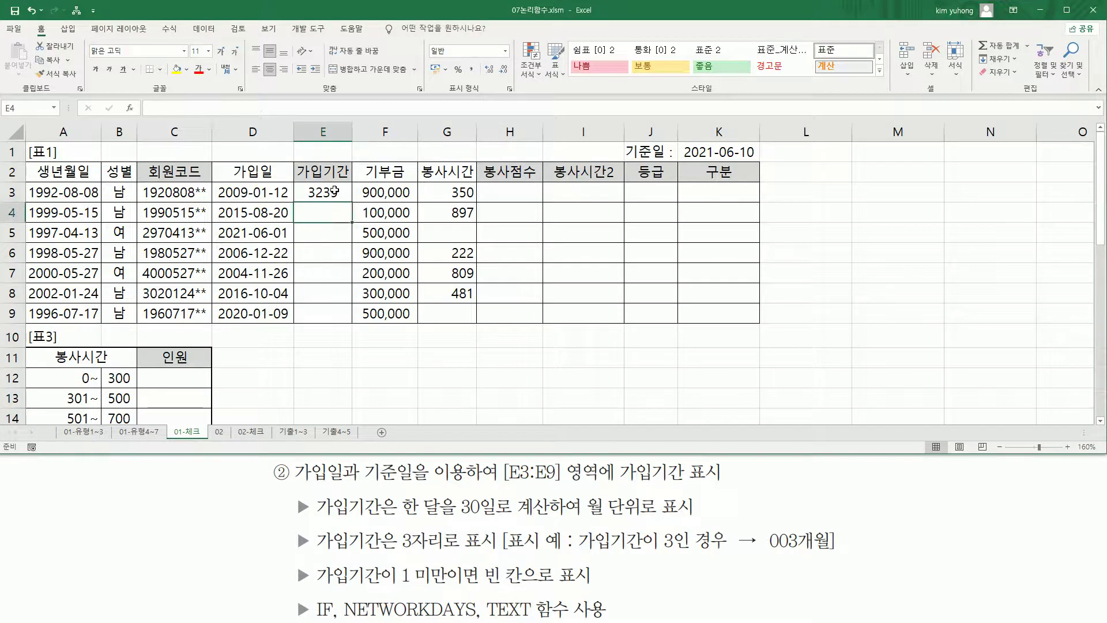
{"action": "left_click", "coordinate": [347, 197]}
{"action": "left_click_drag", "start_coordinate": [353, 202], "coordinate": [348, 318]}
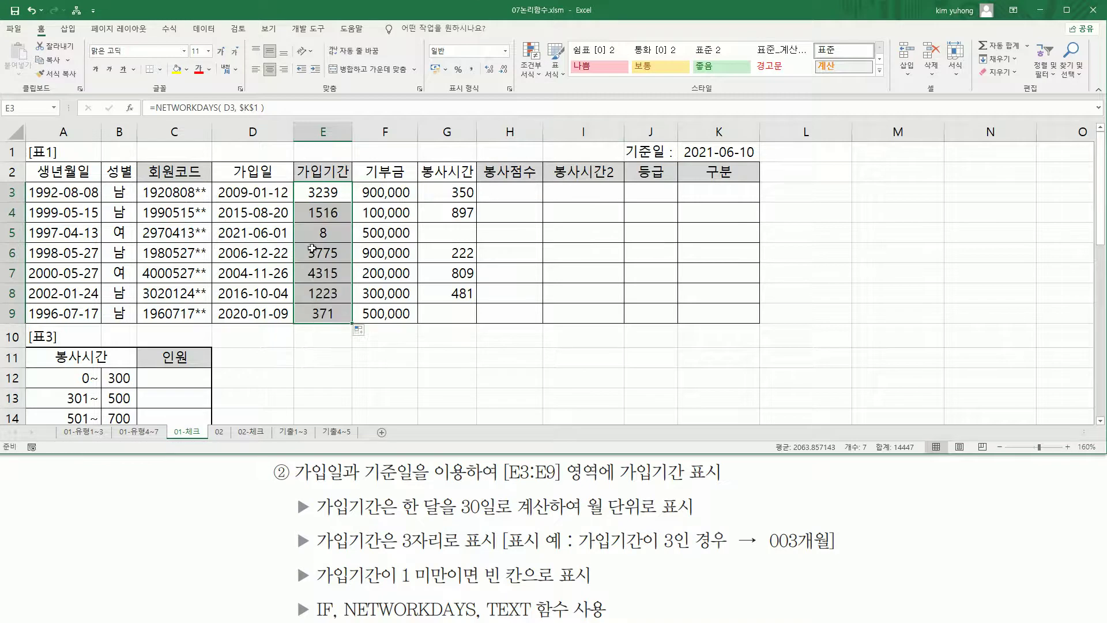
{"action": "left_click", "coordinate": [398, 316]}
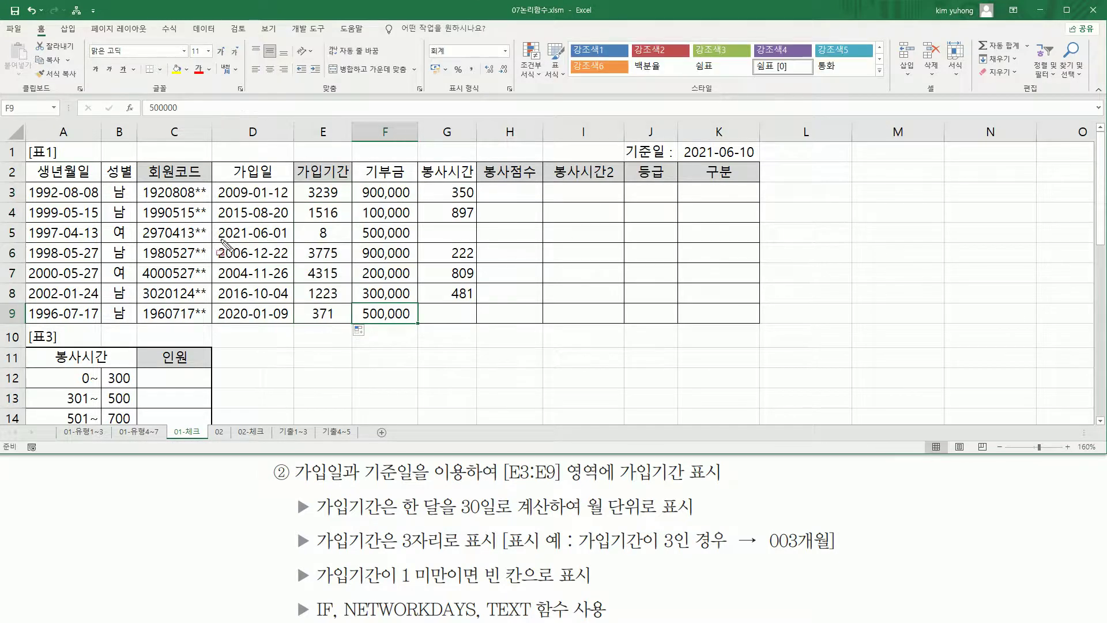
Compare the join date in D5 and the base date in K1 with the workday result in E5.
{"action": "left_click_drag", "start_coordinate": [213, 240], "coordinate": [291, 240]}
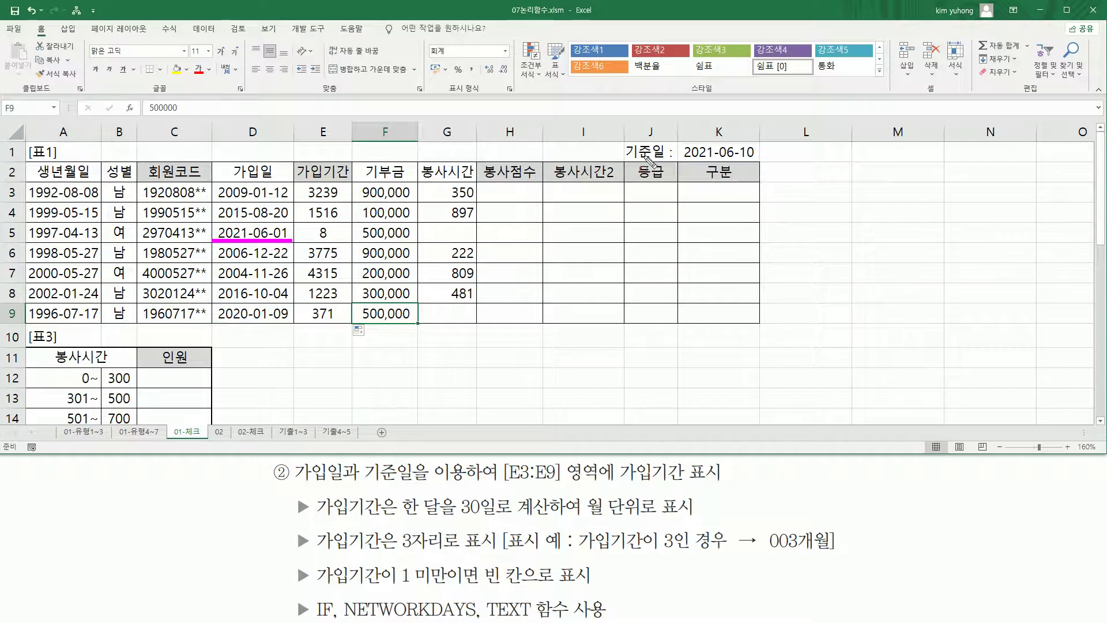
{"action": "left_click_drag", "start_coordinate": [679, 158], "coordinate": [753, 159]}
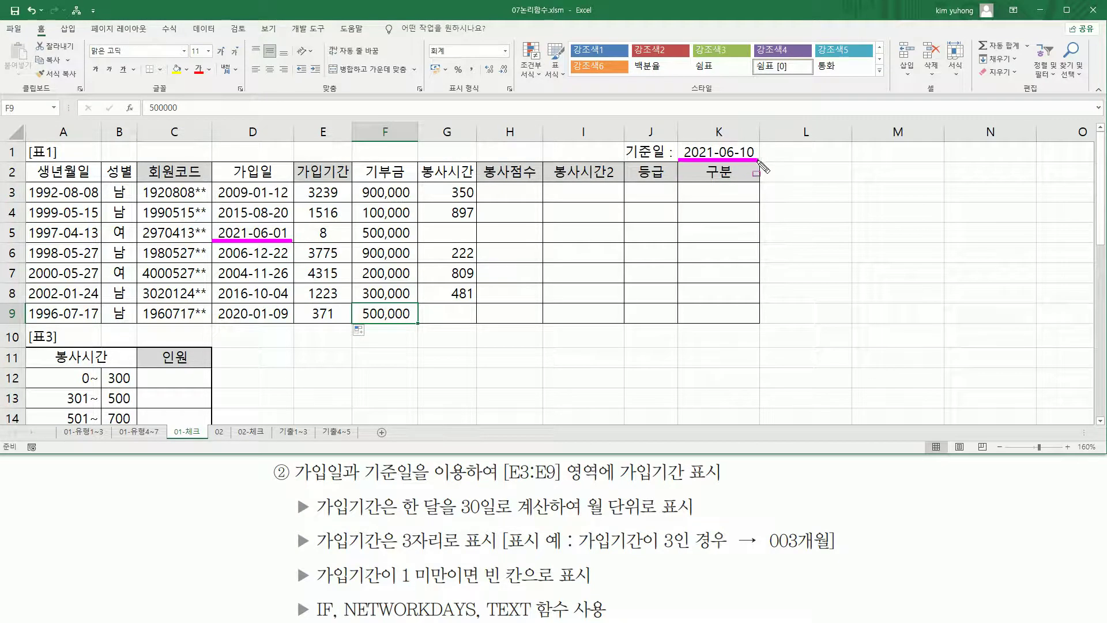
{"action": "left_click_drag", "start_coordinate": [317, 226], "coordinate": [327, 236]}
{"action": "key", "text": "Escape"}
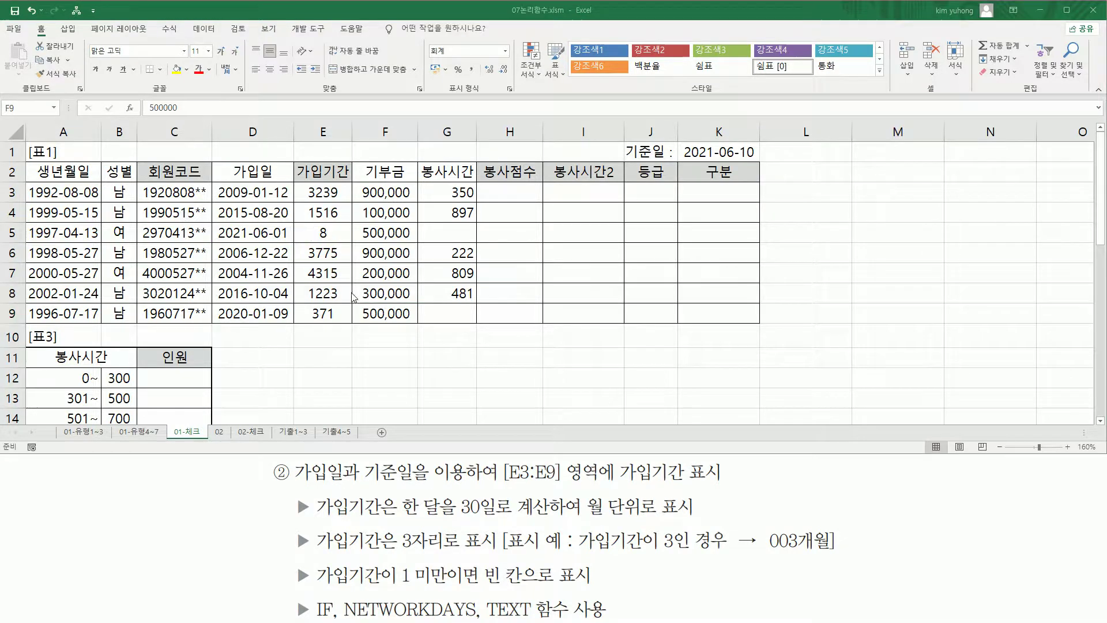
Divide the NETWORKDAYS result in E3 by 30 to convert it to months, and fill the formula down to E9.
{"action": "left_click", "coordinate": [324, 197]}
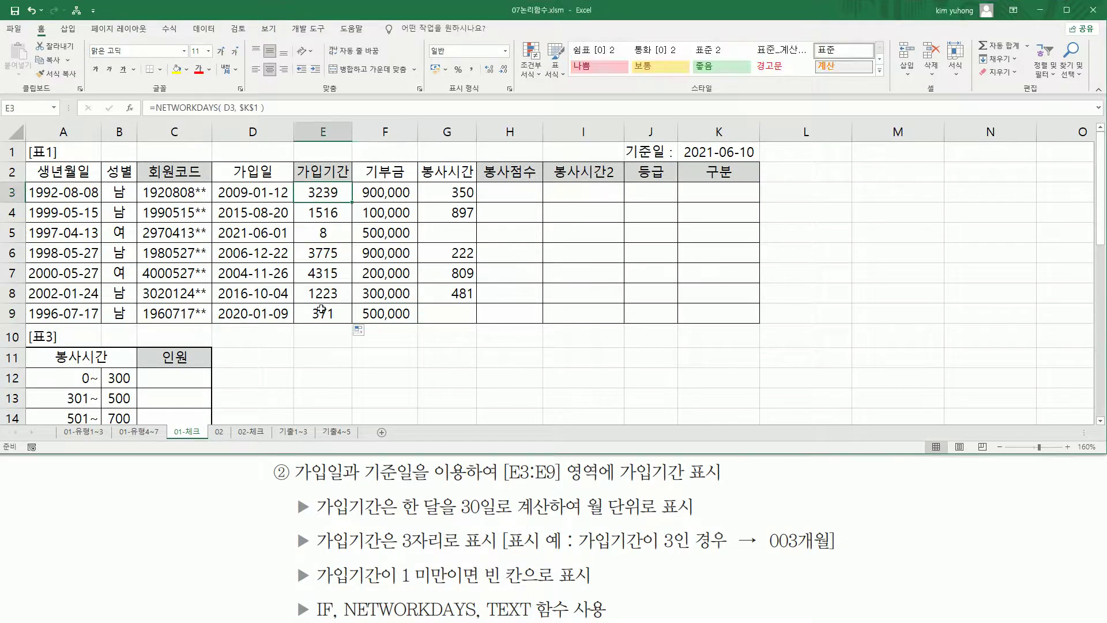
{"action": "mouse_move", "coordinate": [406, 509]}
{"action": "left_mouse_down"}
{"action": "mouse_move", "coordinate": [402, 490]}
{"action": "mouse_move", "coordinate": [413, 510]}
{"action": "mouse_move", "coordinate": [717, 521]}
{"action": "left_mouse_up"}
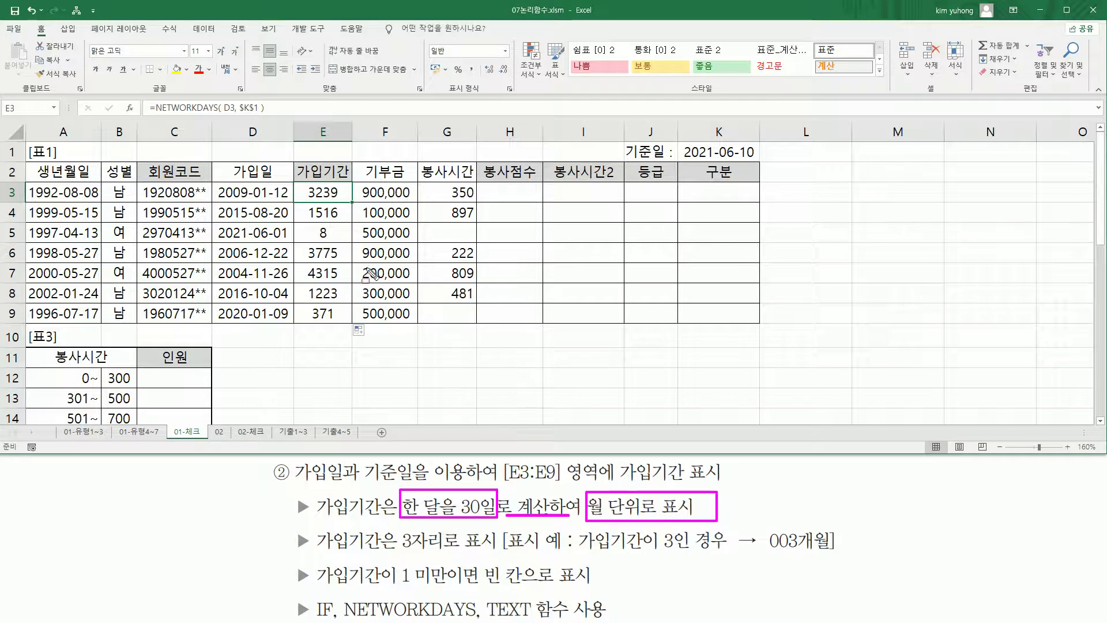
{"action": "key", "text": "Escape"}
{"action": "double_click", "coordinate": [327, 192]}
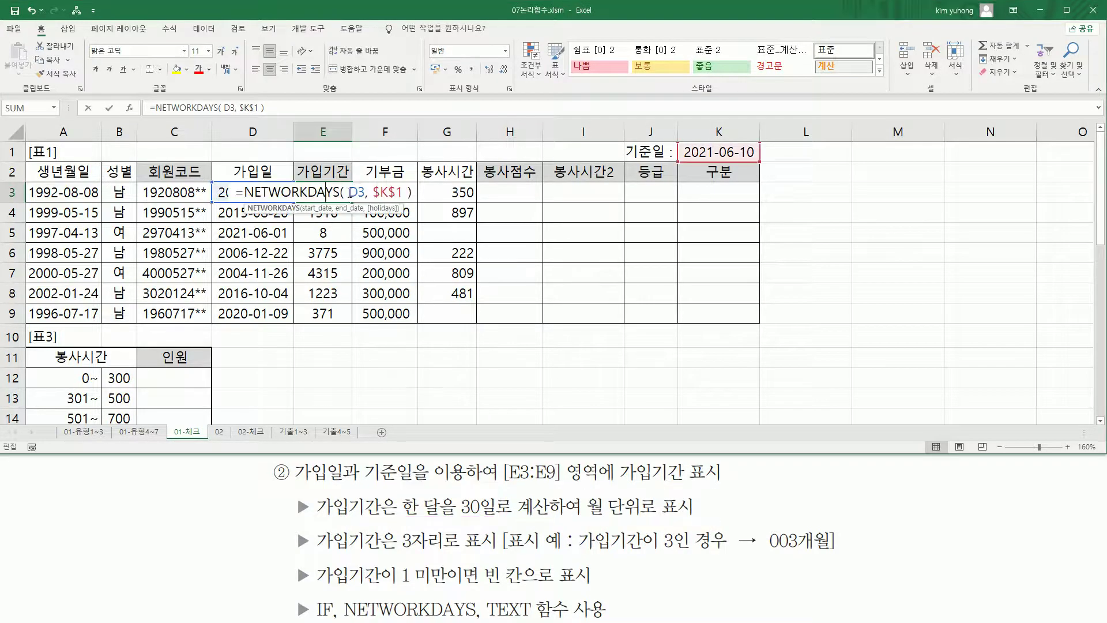
{"action": "left_click", "coordinate": [416, 192]}
{"action": "type", "text": "/30"}
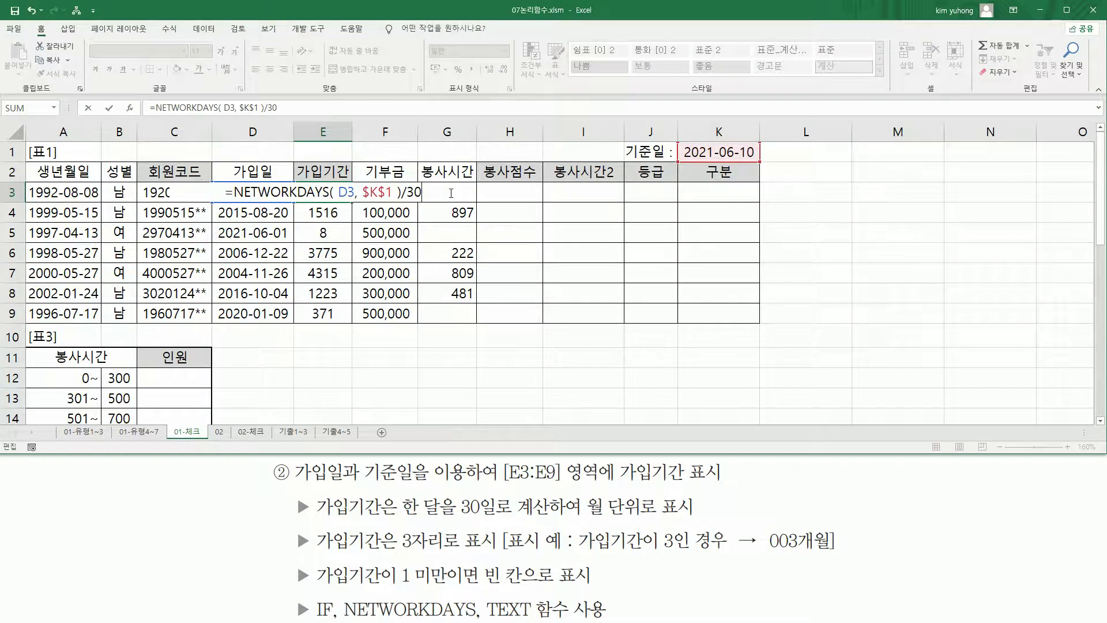
{"action": "key", "text": "Return"}
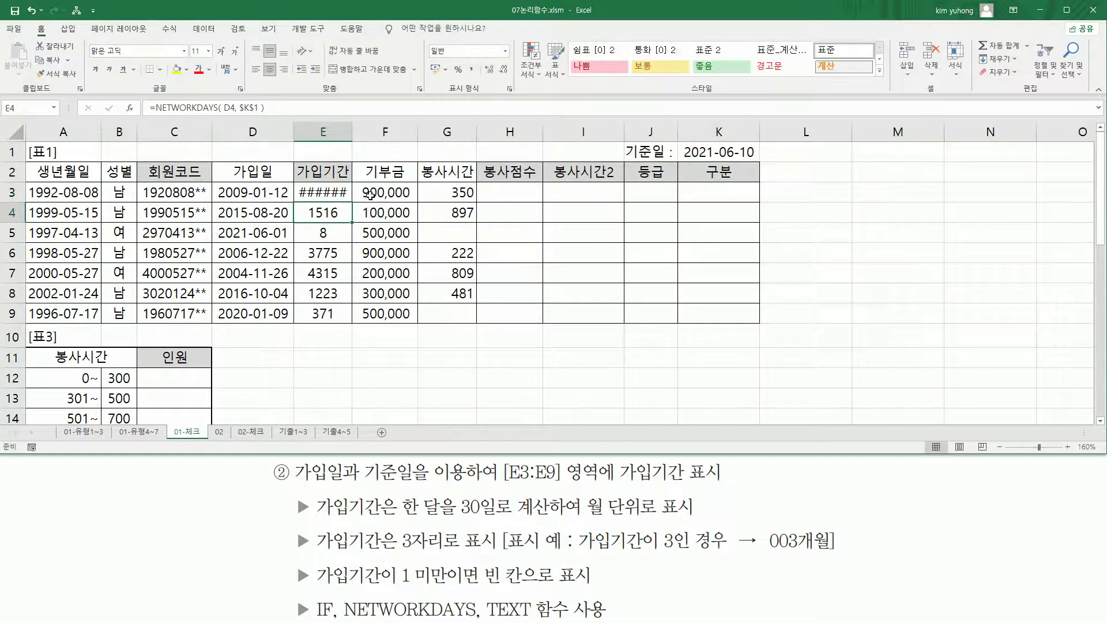
{"action": "left_click", "coordinate": [323, 192]}
{"action": "left_click_drag", "start_coordinate": [350, 202], "coordinate": [348, 320]}
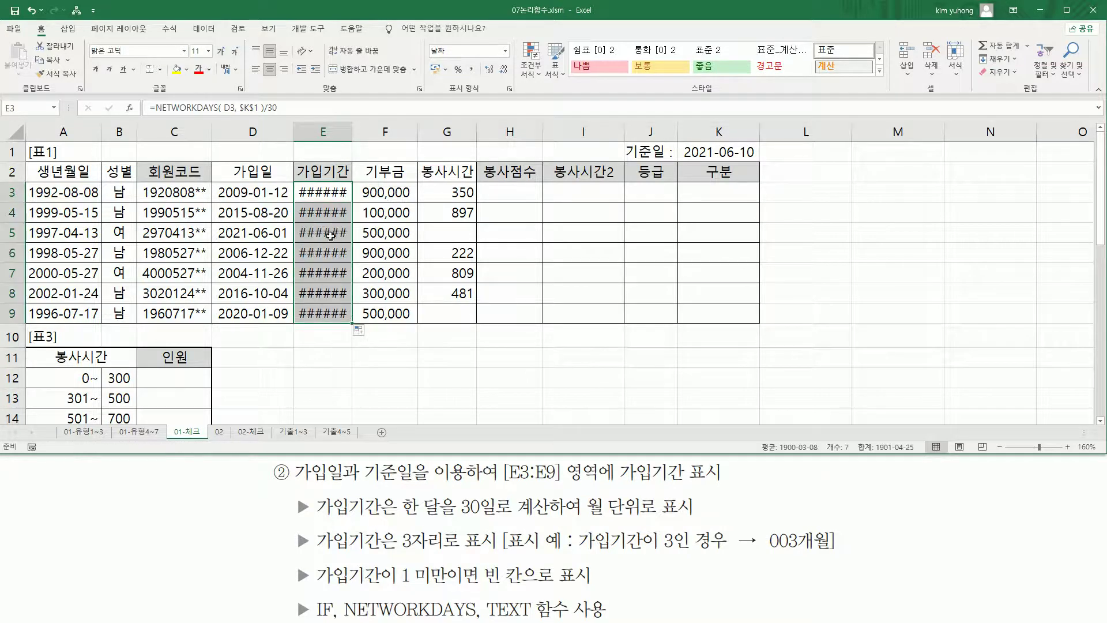
Preview the E3 result in the General (일반) number format, and leave the format settings without applying it.
{"action": "left_click", "coordinate": [341, 190]}
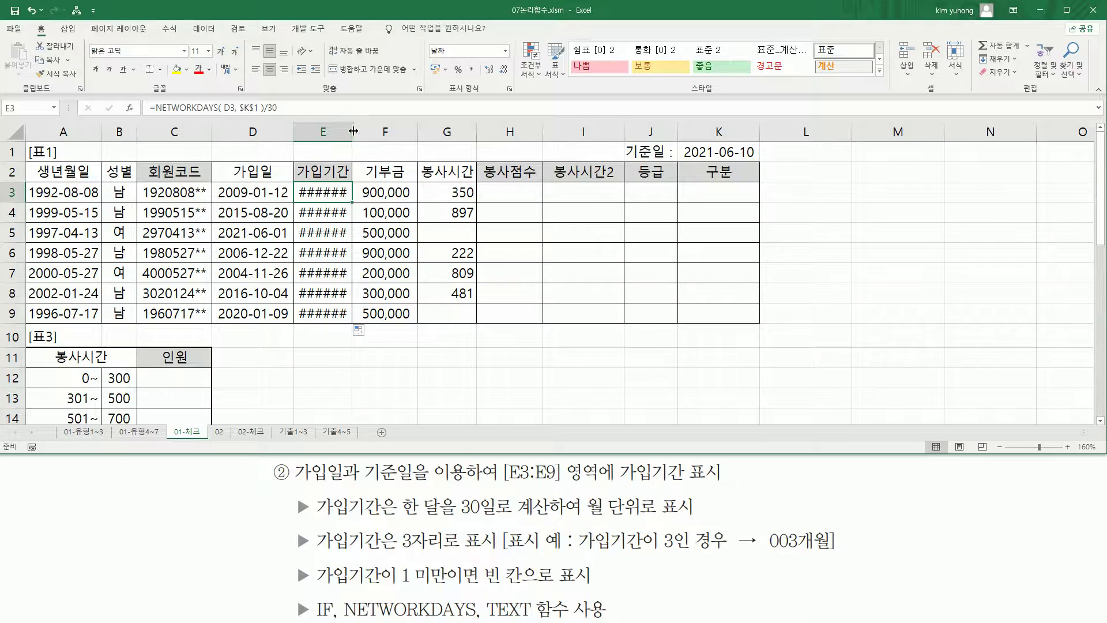
{"action": "key", "text": "ctrl+1"}
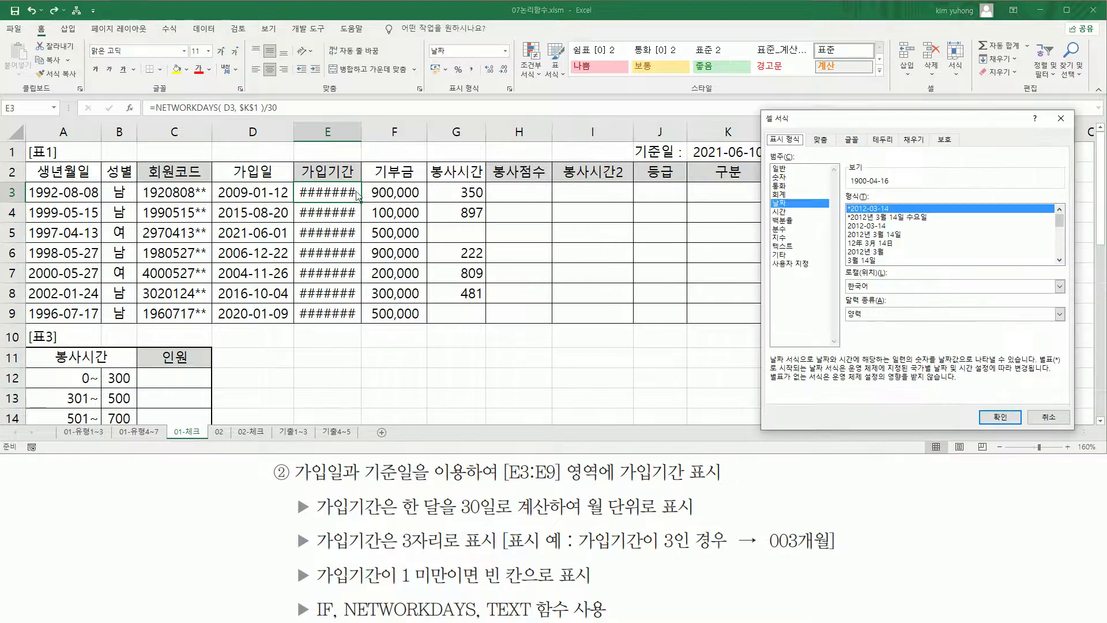
{"action": "left_click", "coordinate": [780, 169]}
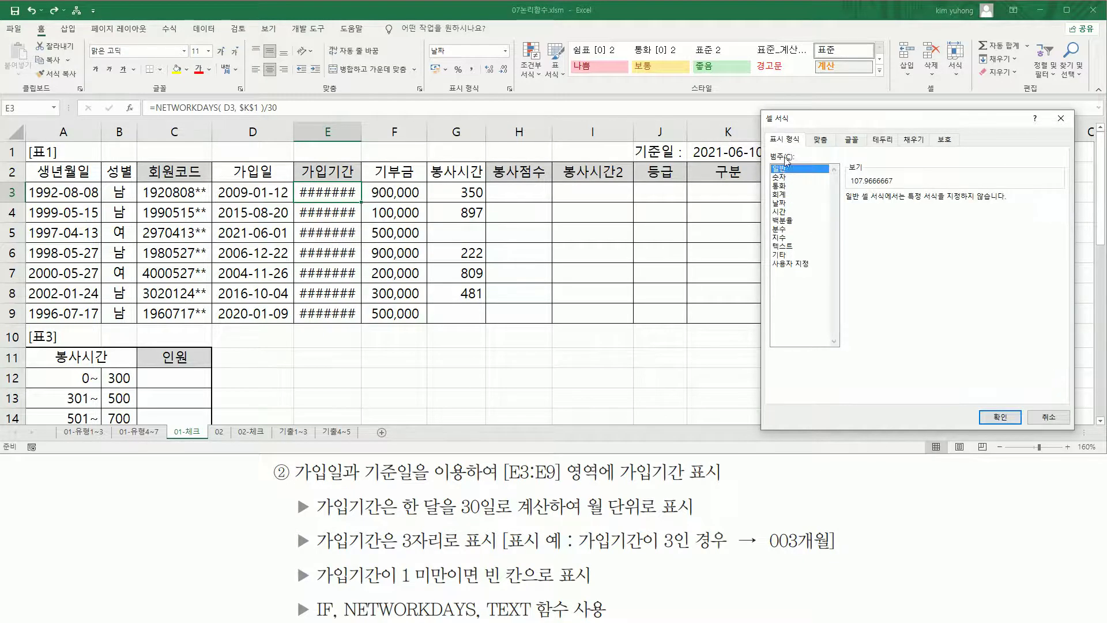
{"action": "left_click_drag", "start_coordinate": [879, 118], "coordinate": [568, 129]}
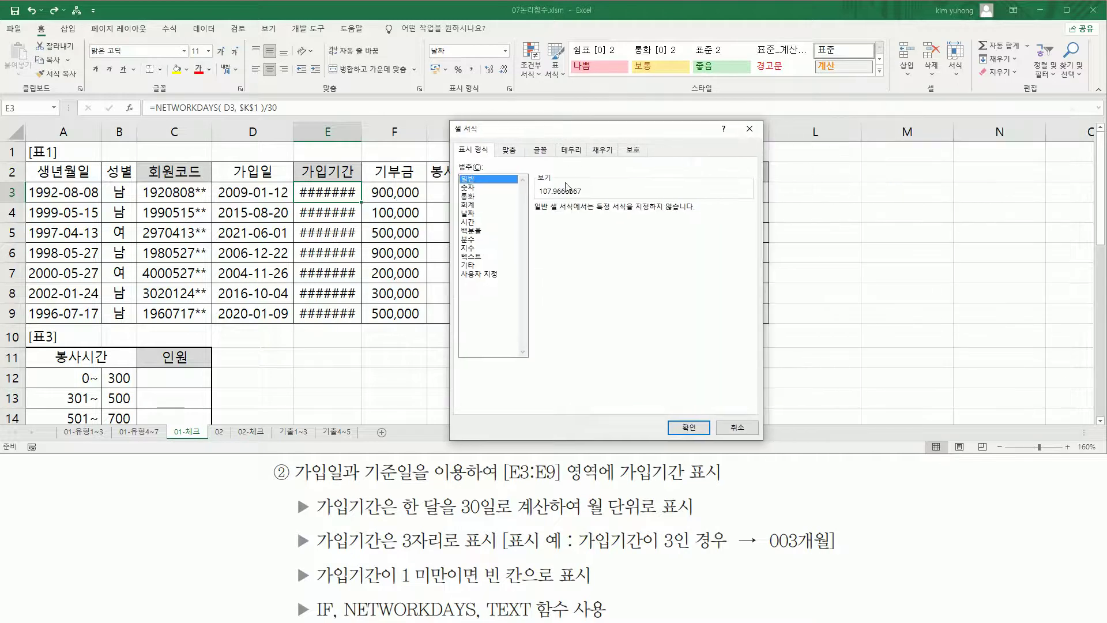
{"action": "left_click_drag", "start_coordinate": [538, 195], "coordinate": [560, 197]}
{"action": "left_click_drag", "start_coordinate": [573, 195], "coordinate": [582, 195]}
{"action": "key", "text": "Escape"}
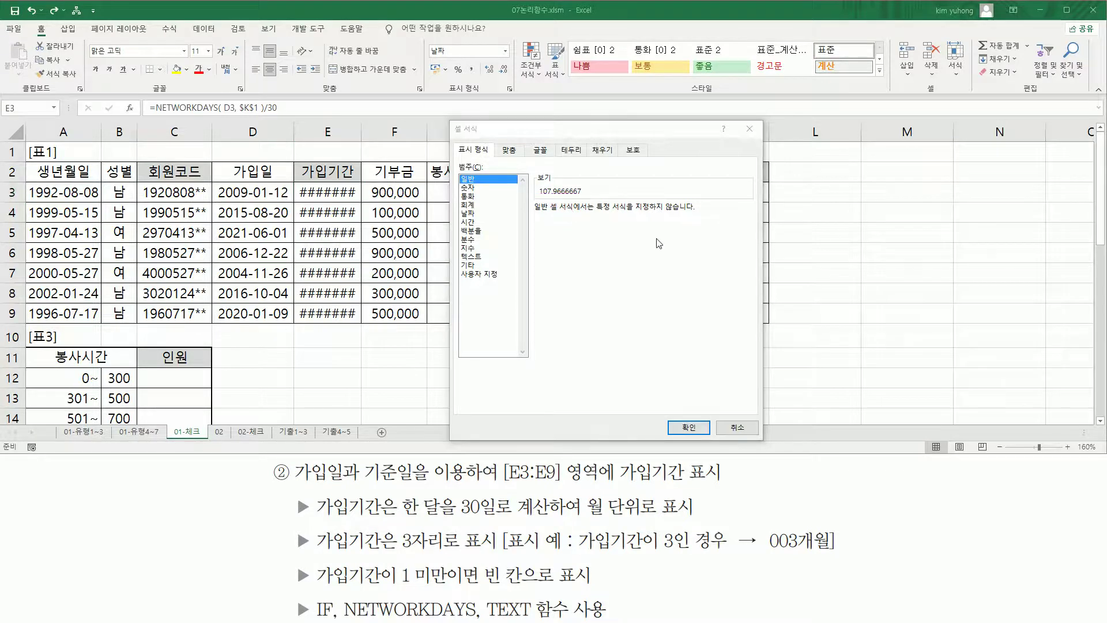
{"action": "left_click", "coordinate": [734, 430]}
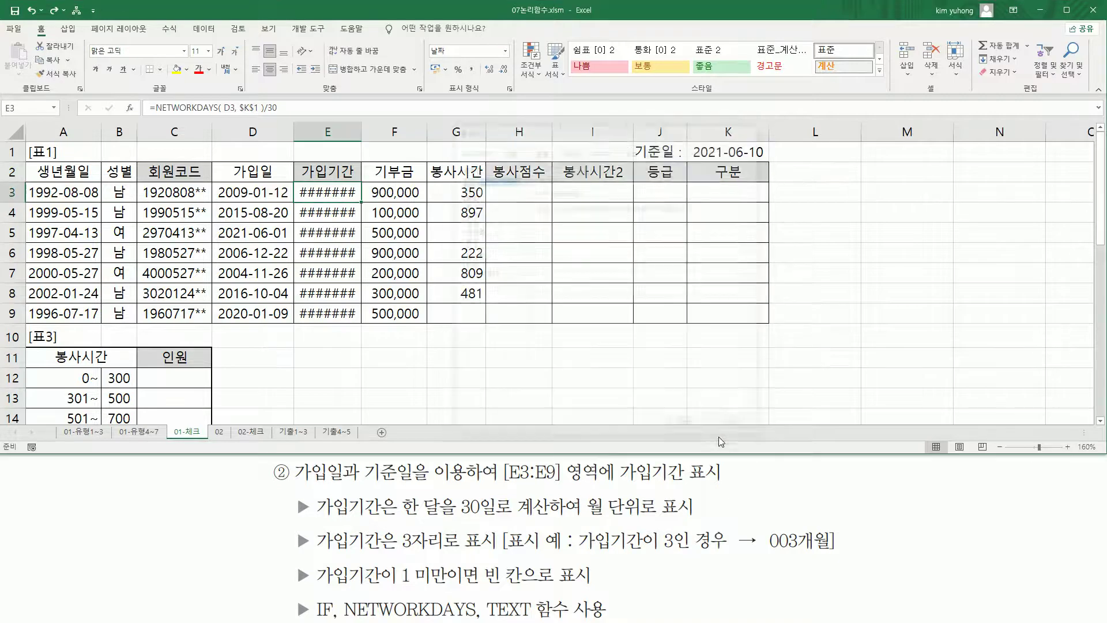
Cut the expression NETWORKDAYS( D3, $K$1 )/30 out of the E3 formula, keeping only the equals sign.
{"action": "left_click_drag", "start_coordinate": [768, 551], "coordinate": [830, 549]}
{"action": "key", "text": "Escape"}
{"action": "double_click", "coordinate": [313, 191]}
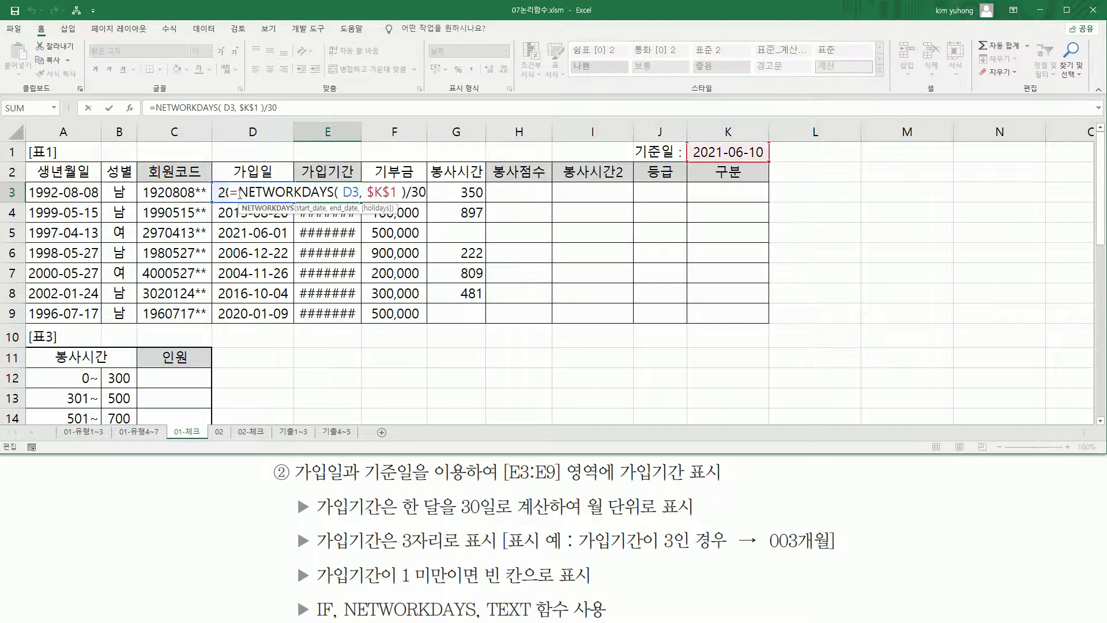
{"action": "left_click_drag", "start_coordinate": [240, 193], "coordinate": [427, 193]}
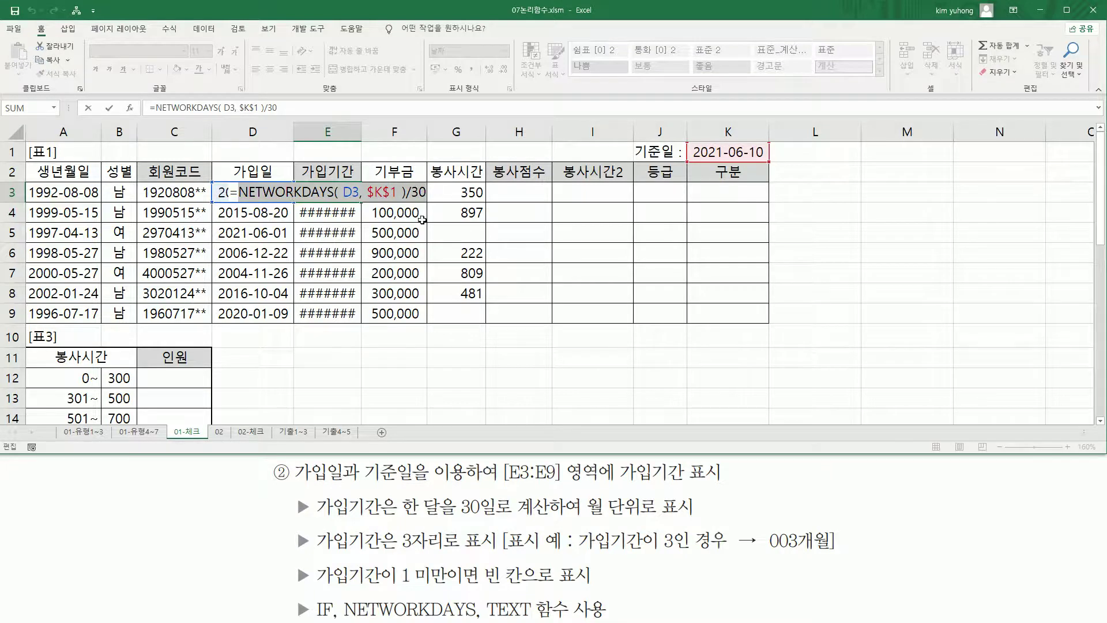
{"action": "key", "text": "ctrl+x"}
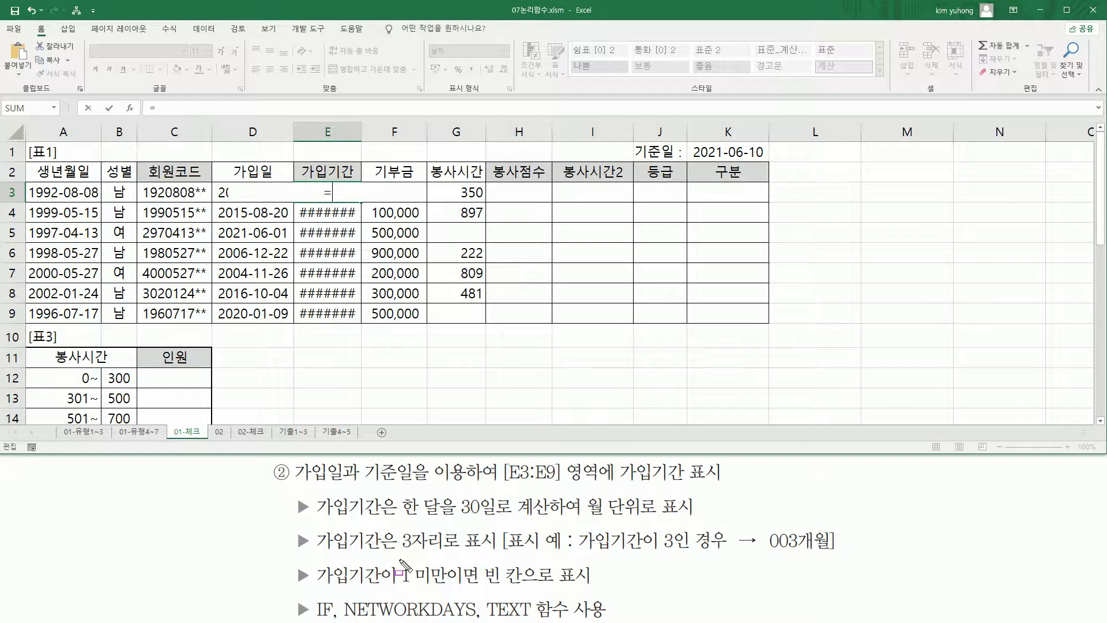
Start an IF in E3 that tests NETWORKDAYS( D3, $K$1 )/30 < 1 and returns an empty string "" when true.
{"action": "mouse_move", "coordinate": [400, 559]}
{"action": "left_mouse_down"}
{"action": "mouse_move", "coordinate": [424, 590]}
{"action": "mouse_move", "coordinate": [544, 585]}
{"action": "left_mouse_up"}
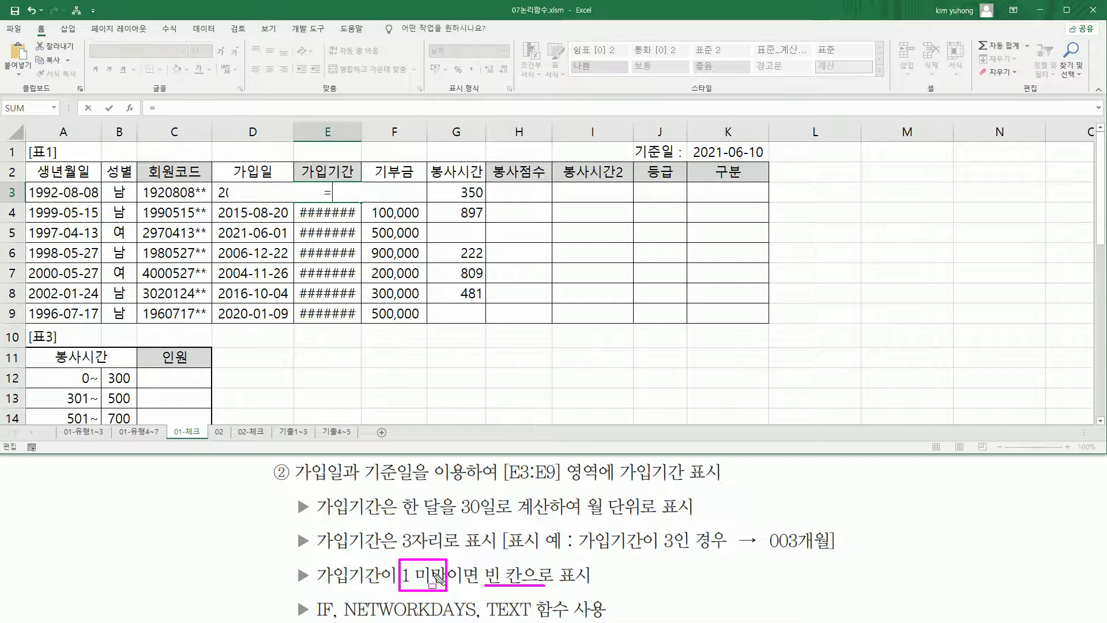
{"action": "left_click_drag", "start_coordinate": [770, 552], "coordinate": [839, 553]}
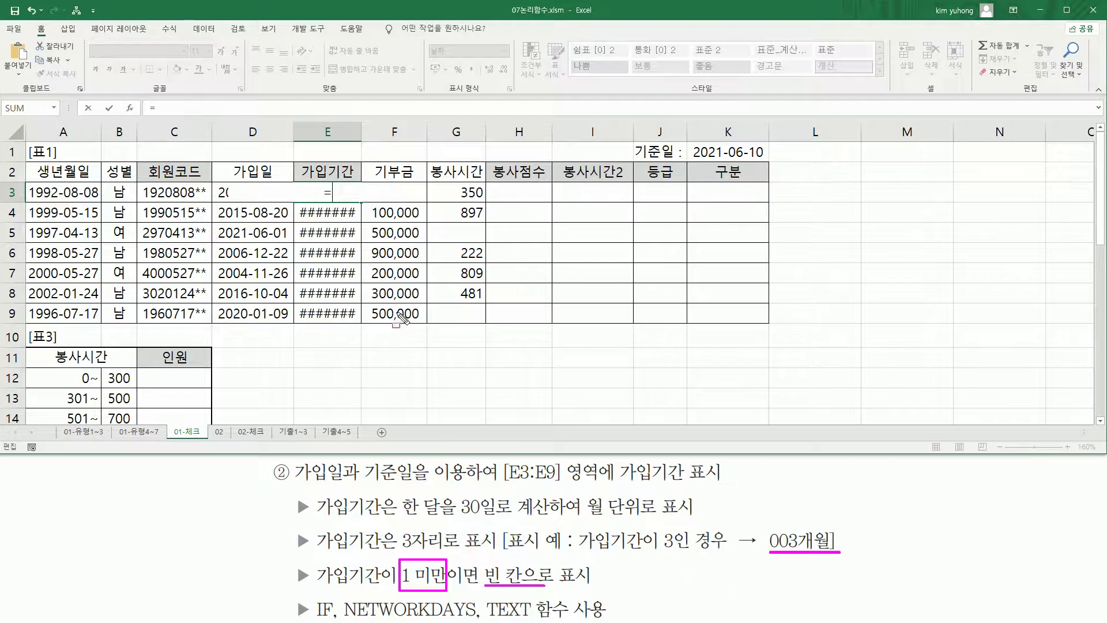
{"action": "key", "text": "Escape"}
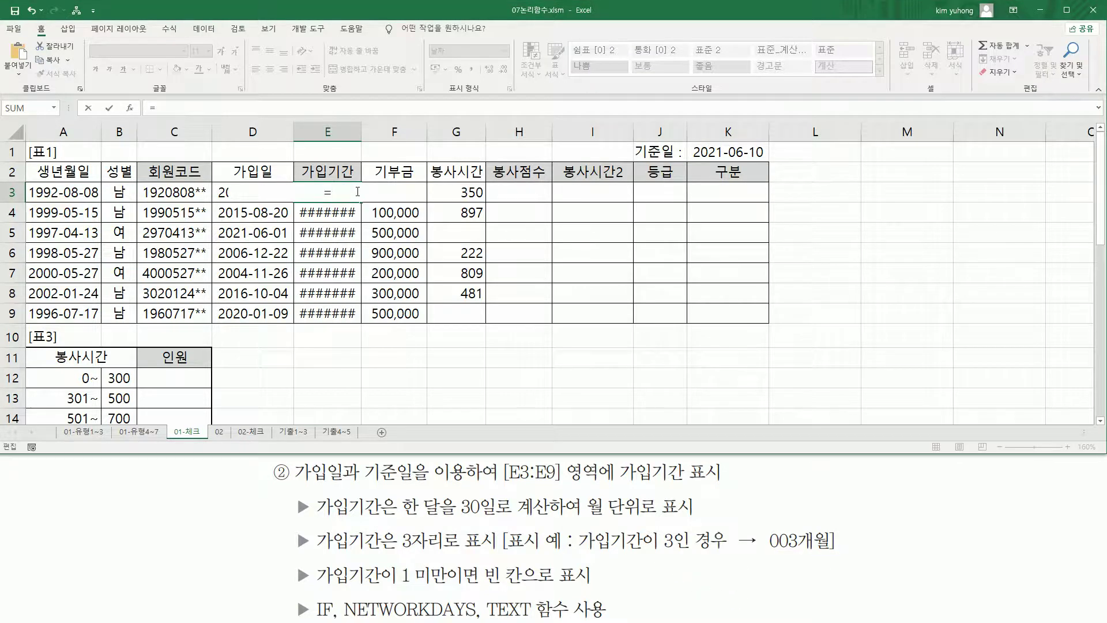
{"action": "type", "text": "if("}
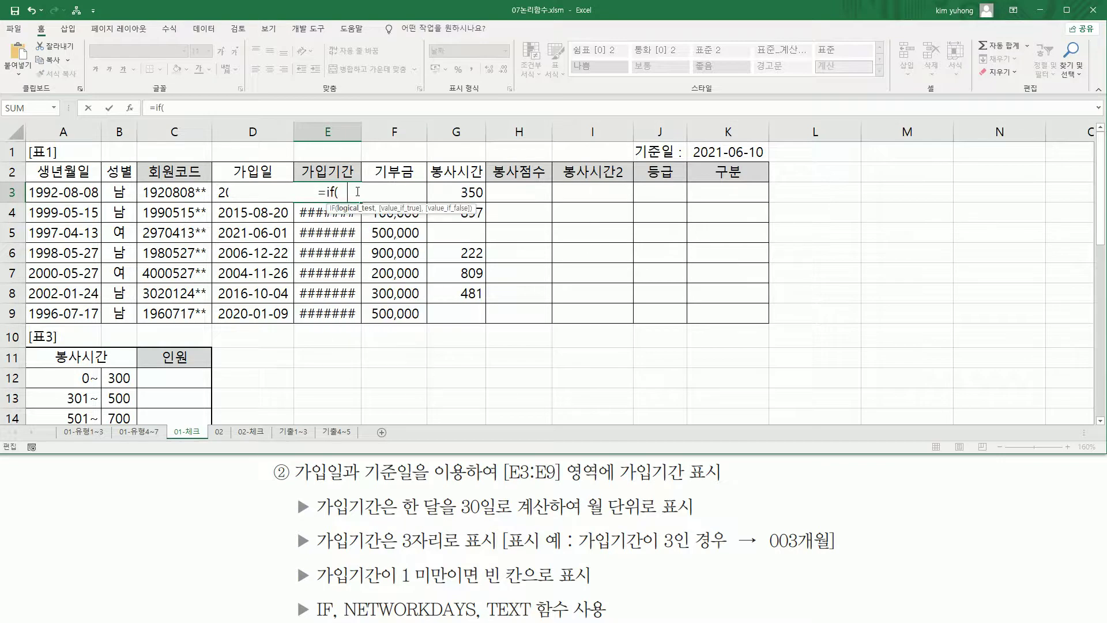
{"action": "type", "text": "NETWORKDAYS( D3, $K$1 )/30"}
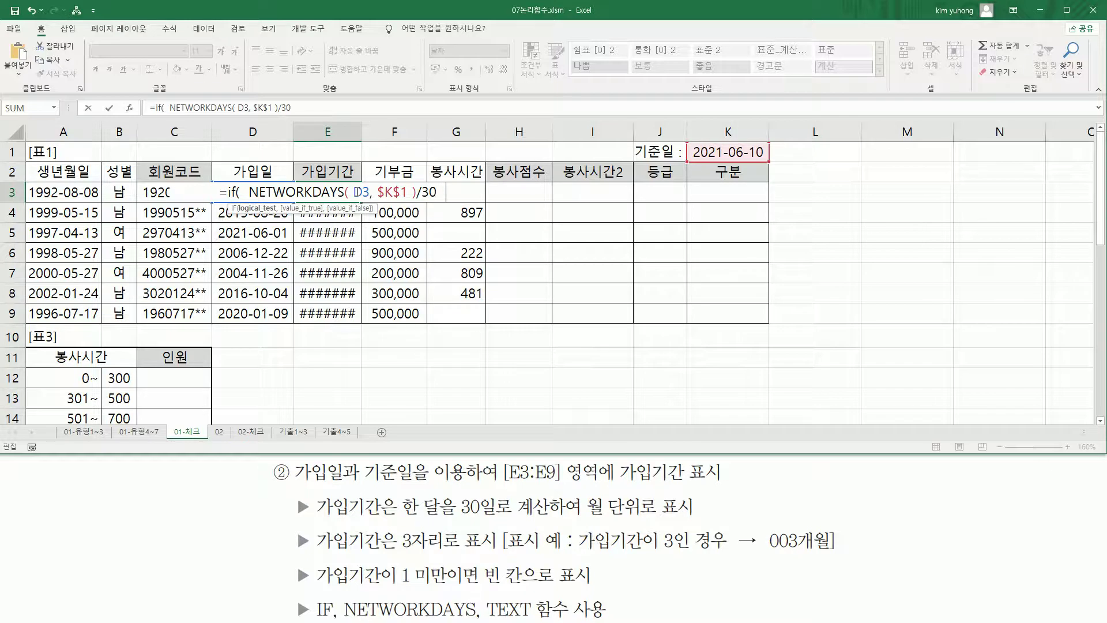
{"action": "type", "text": "  <"}
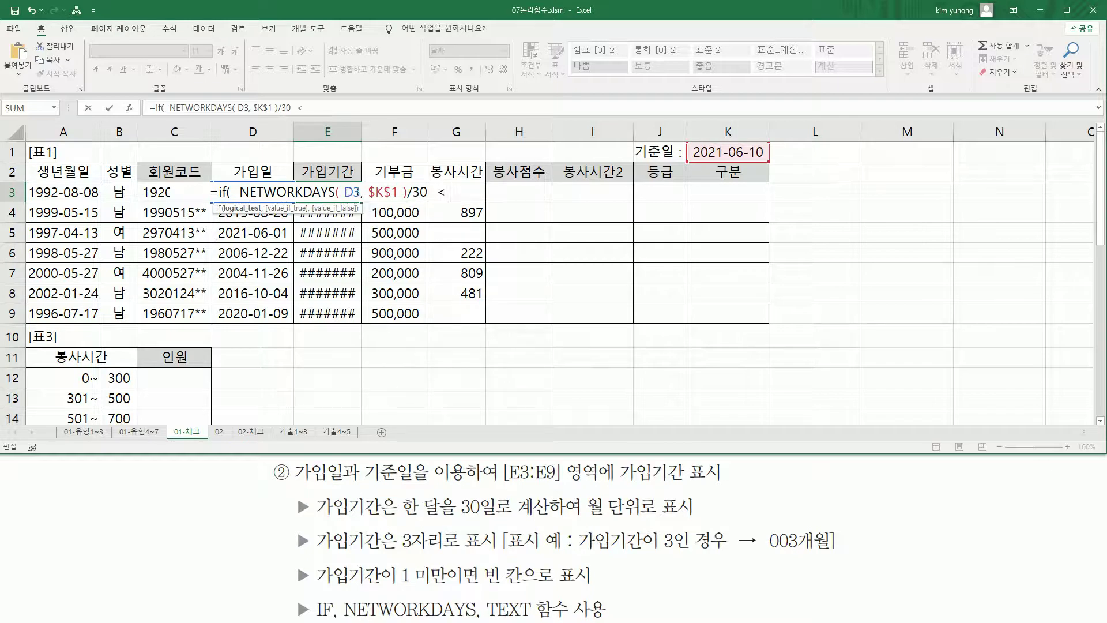
{"action": "type", "text": " 1"}
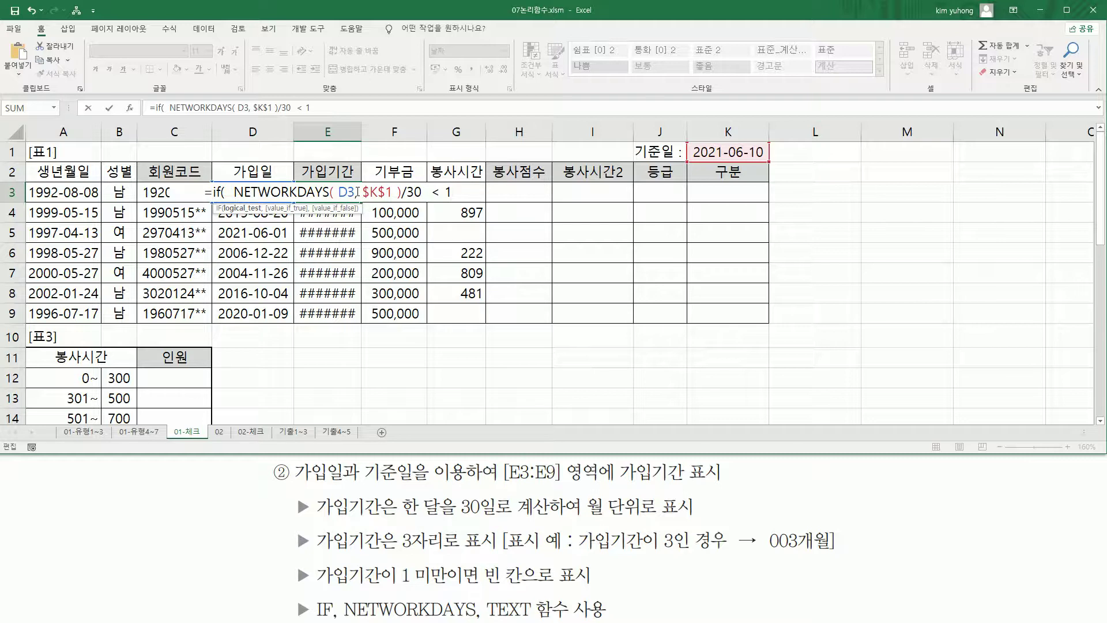
{"action": "type", "text": " ,"}
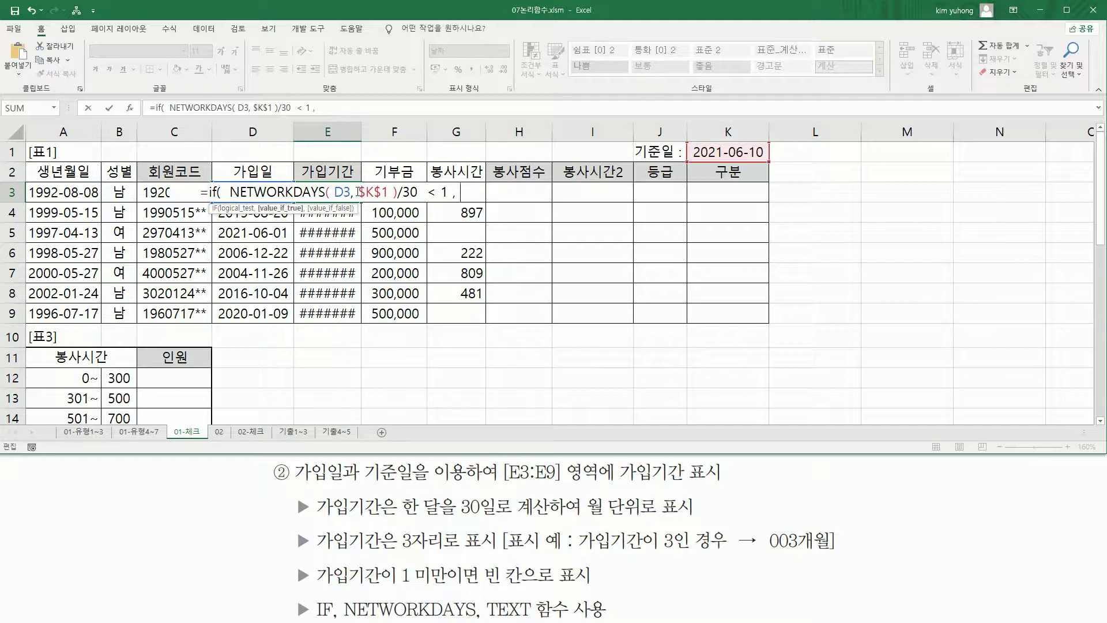
{"action": "type", "text": " \""}
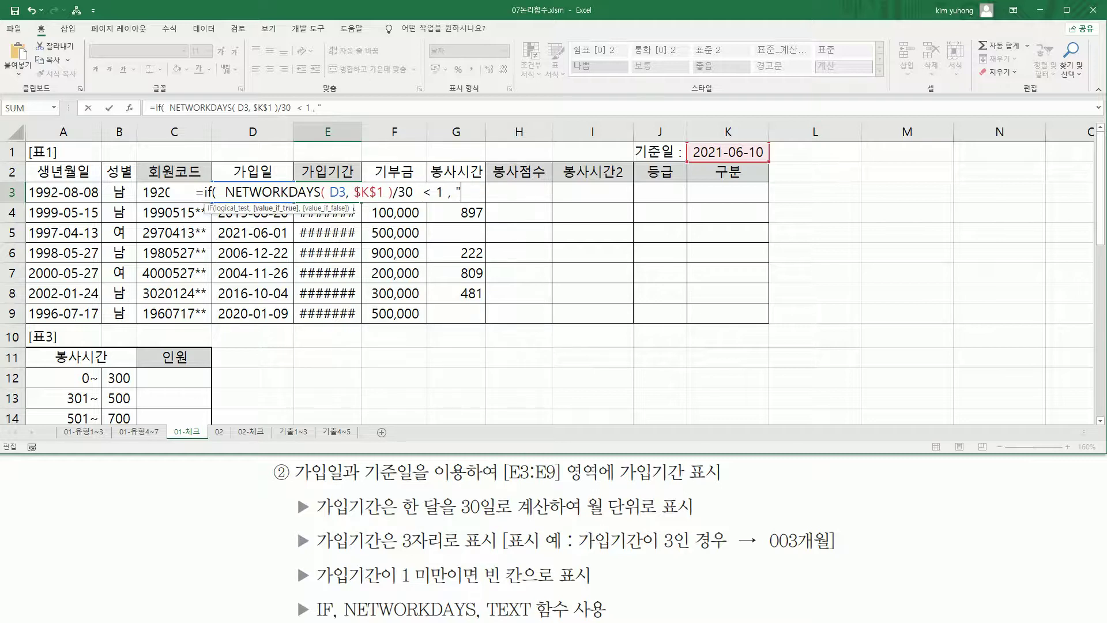
{"action": "type", "text": "\""}
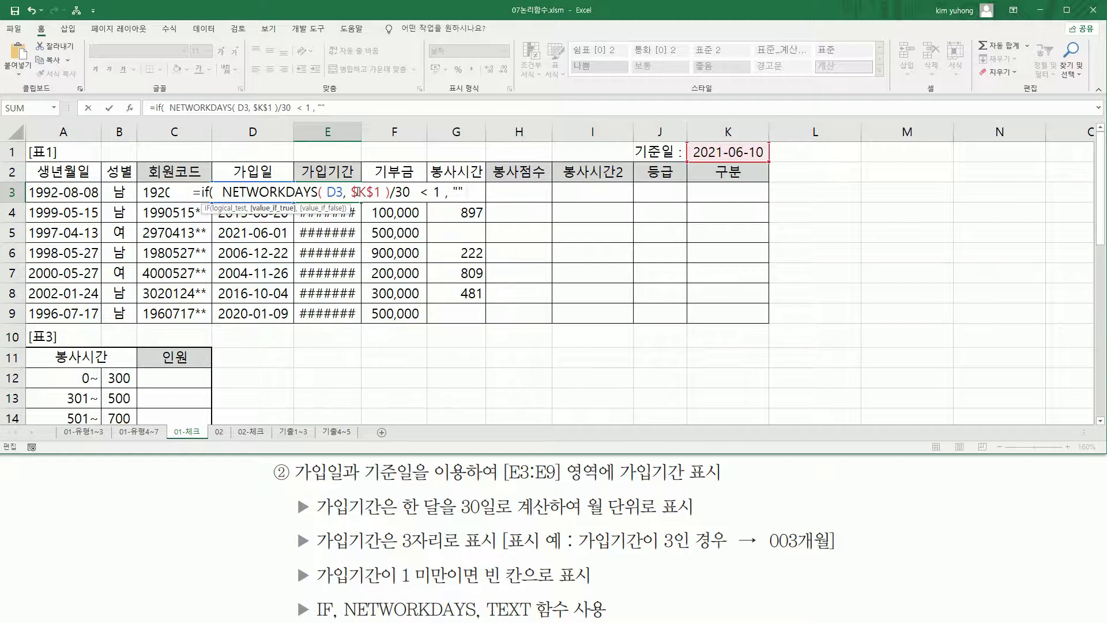
{"action": "type", "text": " ,"}
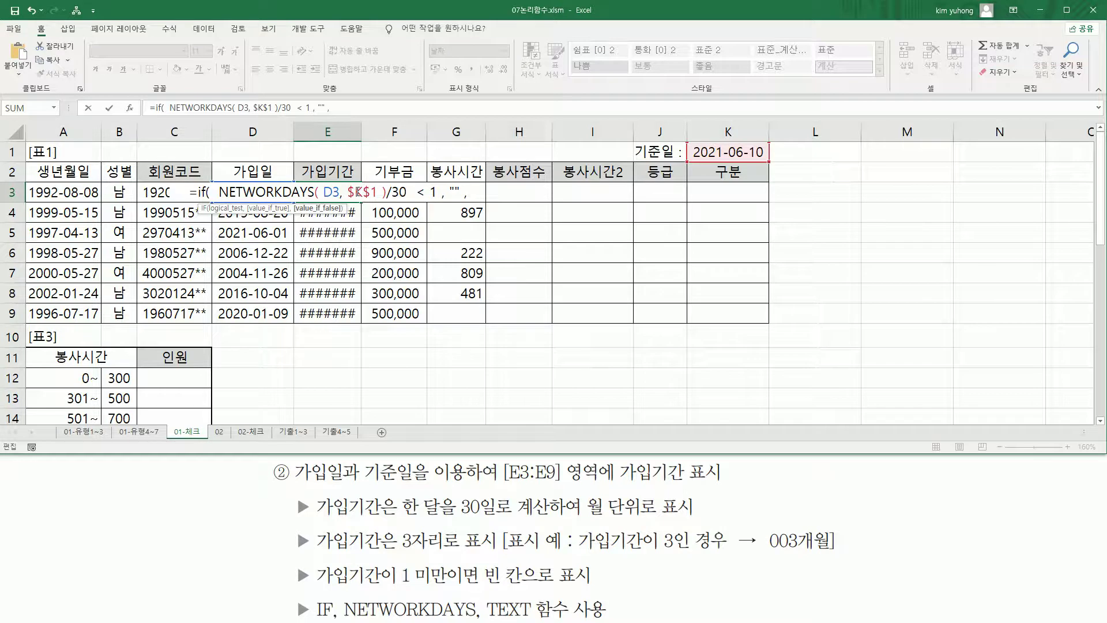
Begin the IF's false argument with TEXT, using NETWORKDAYS( D3, $K$1 )/30 as its value.
{"action": "left_click_drag", "start_coordinate": [659, 527], "coordinate": [677, 555]}
{"action": "left_click_drag", "start_coordinate": [766, 553], "coordinate": [829, 552]}
{"action": "left_click_drag", "start_coordinate": [764, 524], "coordinate": [800, 559]}
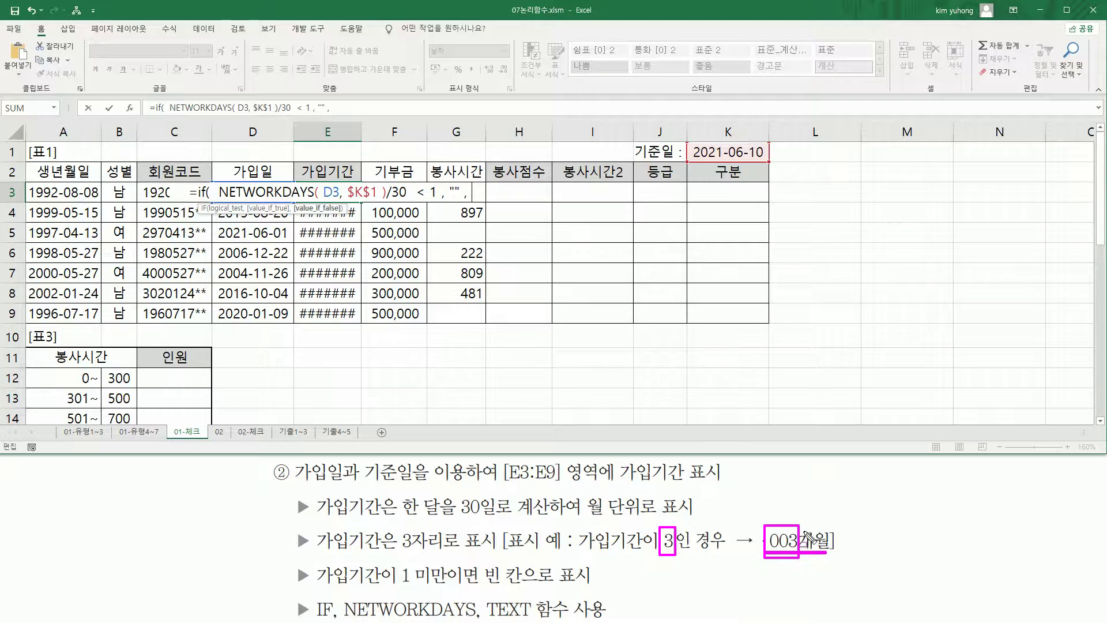
{"action": "mouse_move", "coordinate": [483, 596]}
{"action": "left_mouse_down"}
{"action": "mouse_move", "coordinate": [500, 614]}
{"action": "mouse_move", "coordinate": [534, 617]}
{"action": "left_mouse_up"}
{"action": "key", "text": "Escape"}
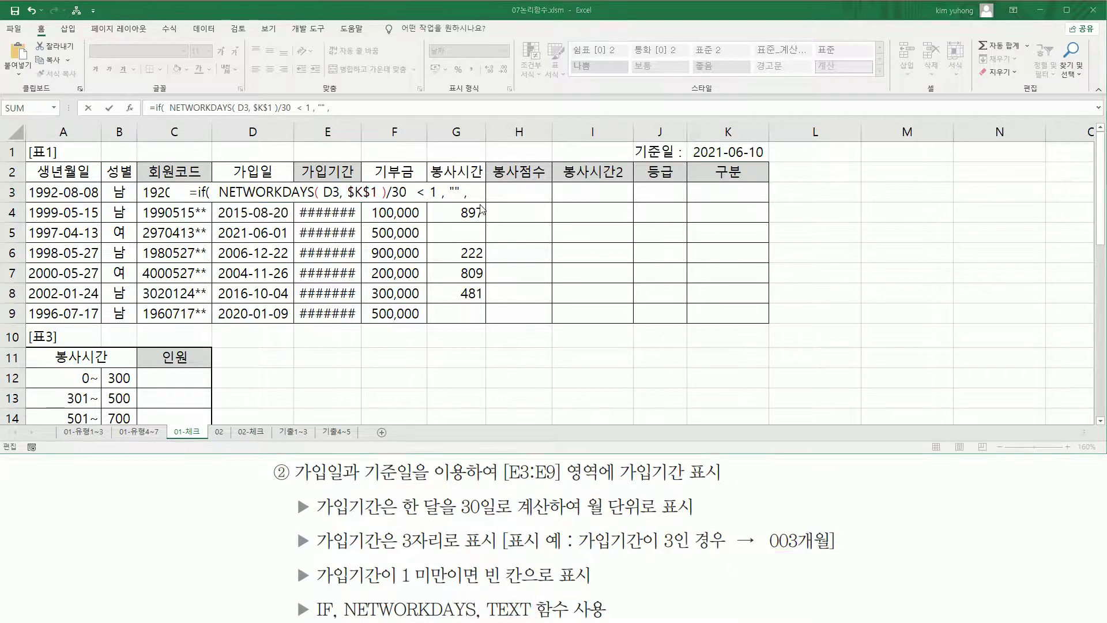
{"action": "type", "text": "TEXT("}
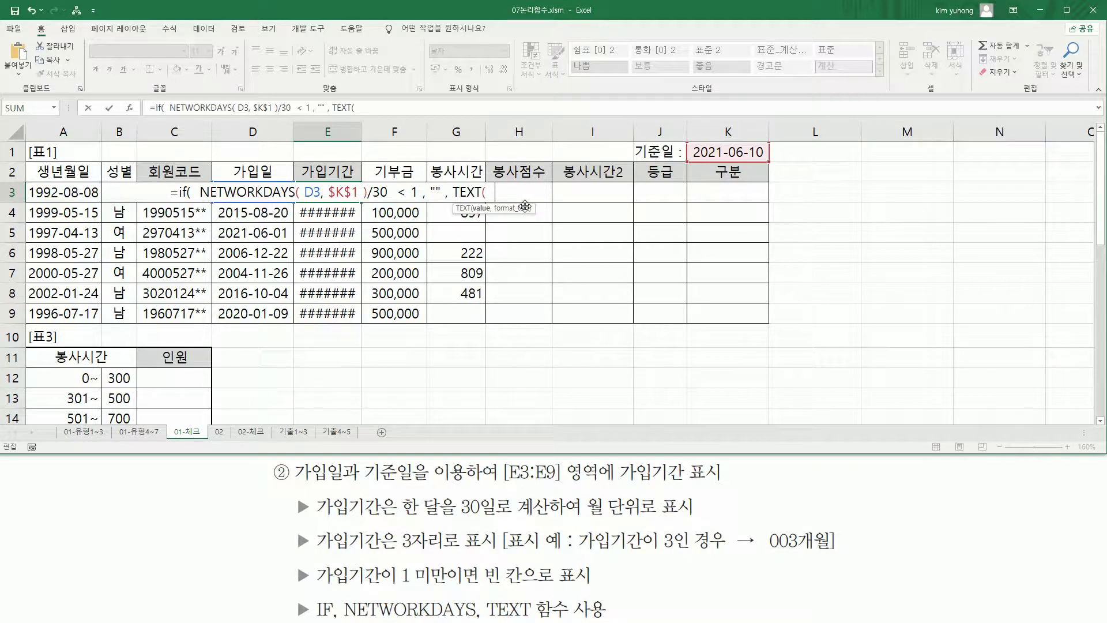
{"action": "key", "text": "ctrl+v"}
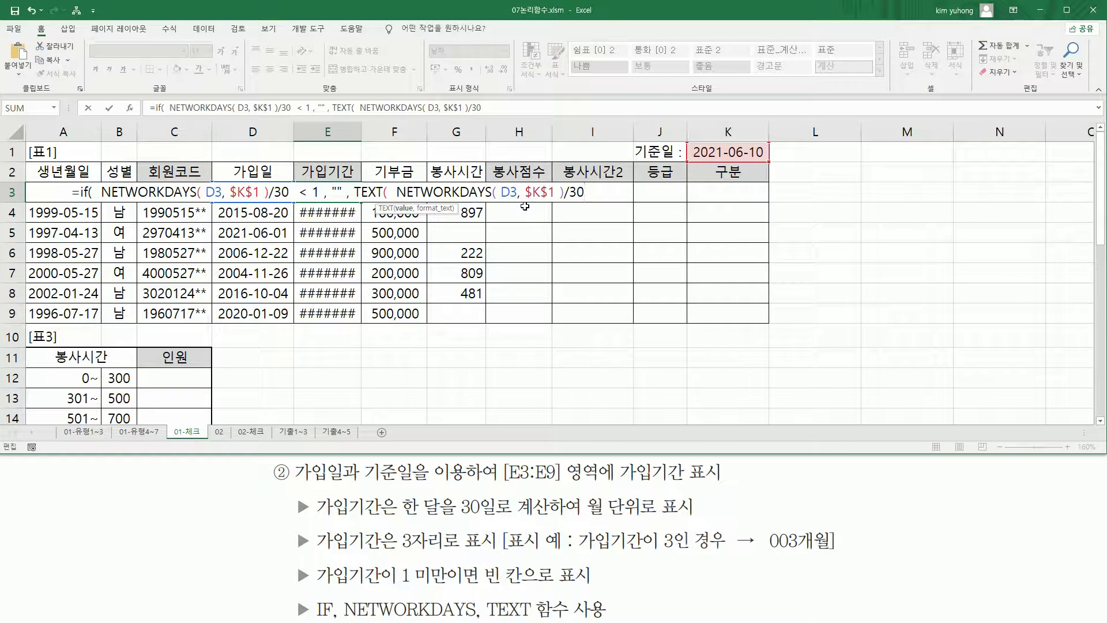
{"action": "type", "text": ","}
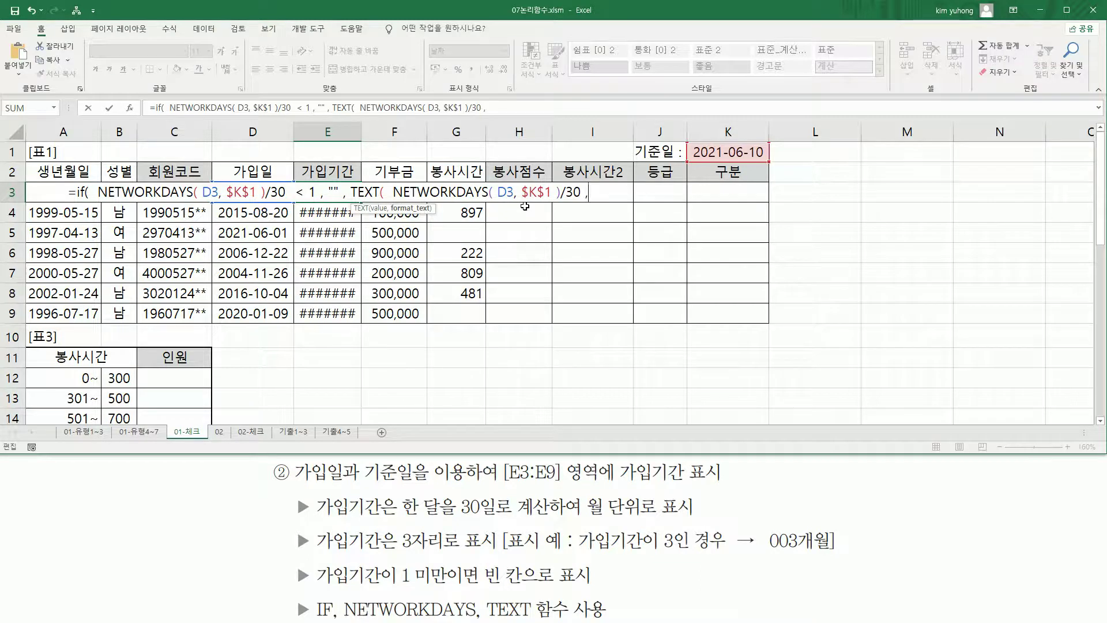
Give the TEXT function in the E3 formula the format "000개월" for three-digit months.
{"action": "type", "text": " \""}
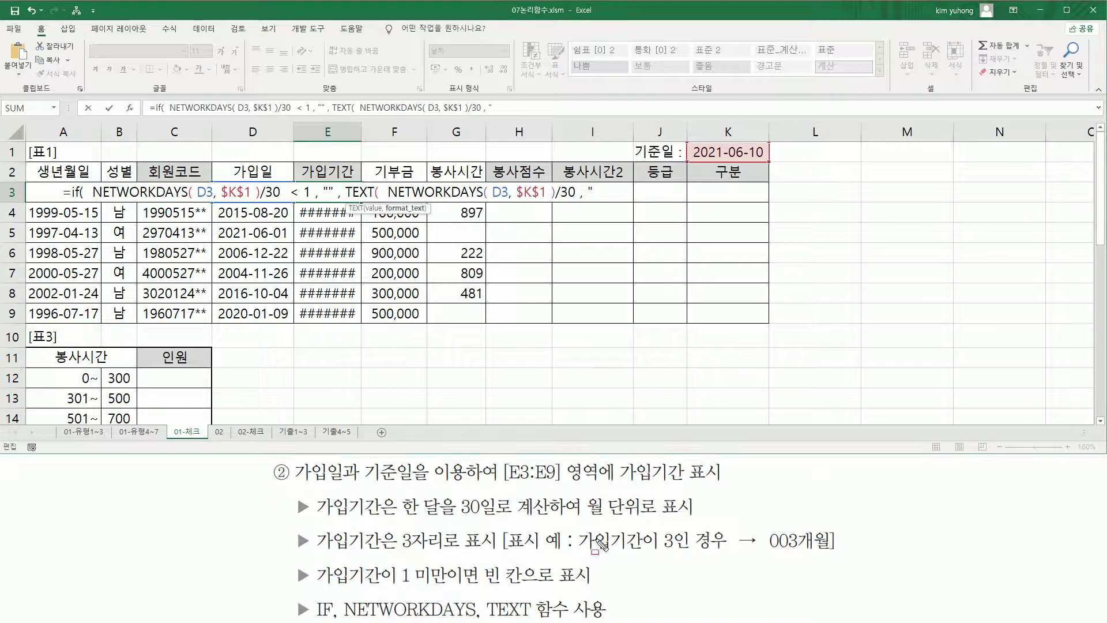
{"action": "left_click_drag", "start_coordinate": [663, 551], "coordinate": [677, 551]}
{"action": "left_click_drag", "start_coordinate": [788, 550], "coordinate": [798, 550]}
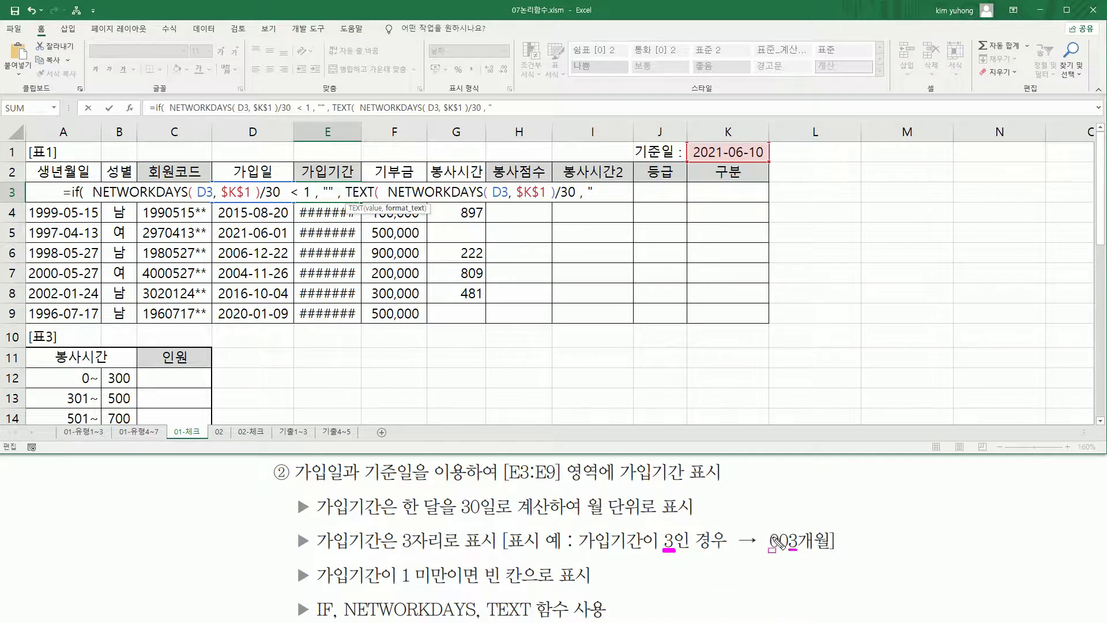
{"action": "left_click_drag", "start_coordinate": [769, 531], "coordinate": [788, 550]}
{"action": "key", "text": "Escape"}
{"action": "left_click", "coordinate": [609, 193]}
{"action": "type", "text": "000"}
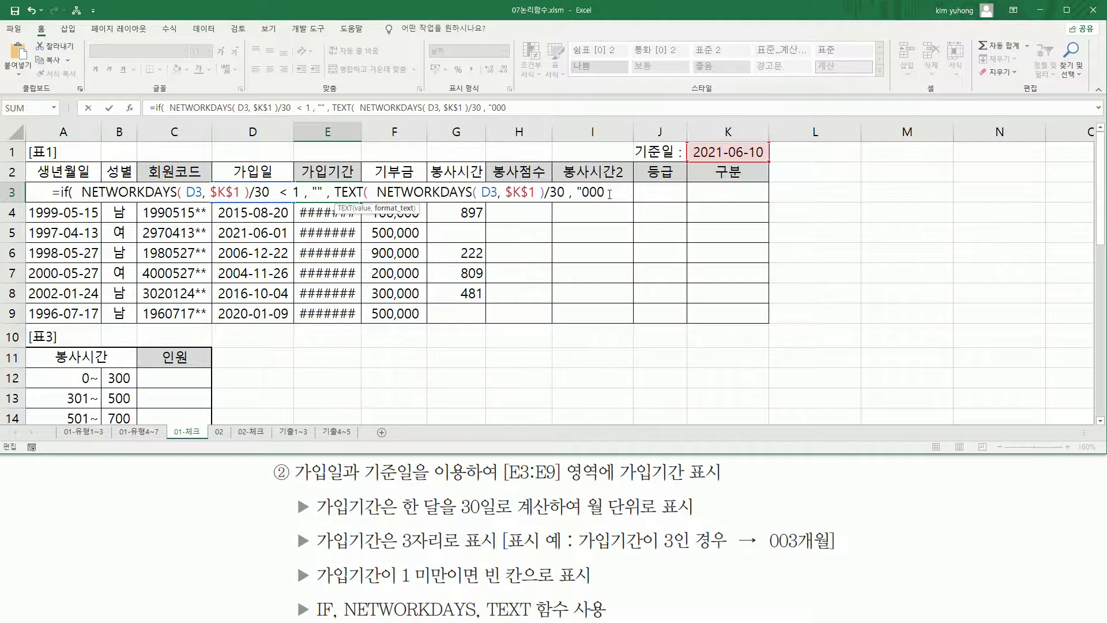
{"action": "type", "text": "개월"}
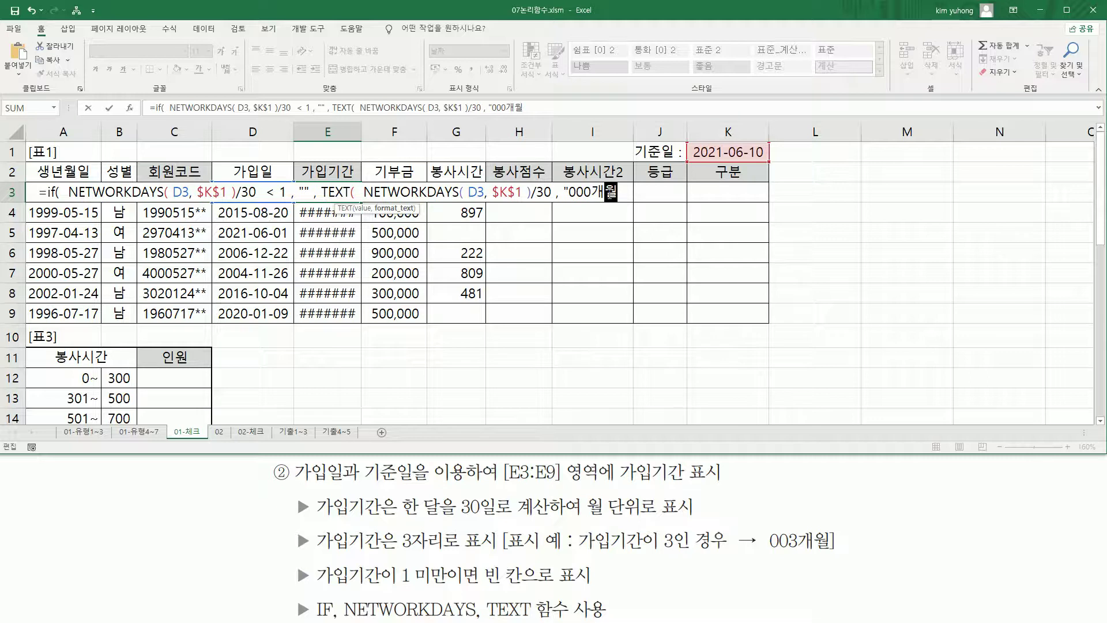
{"action": "type", "text": "\""}
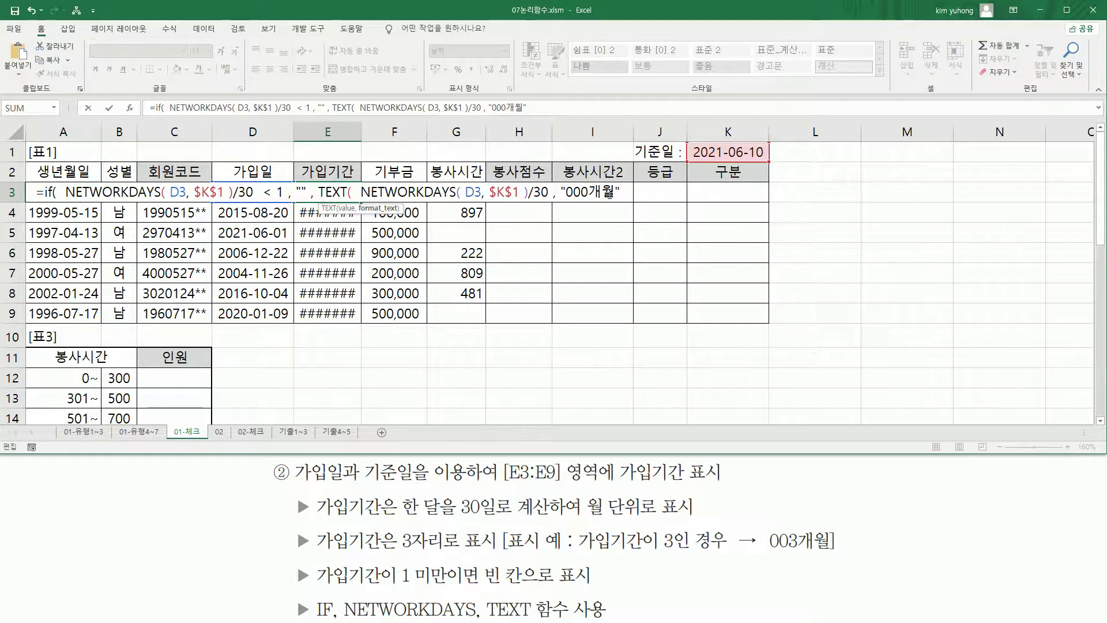
Close the TEXT and IF functions to enter the E3 formula, and fill it down through E9.
{"action": "type", "text": "  )"}
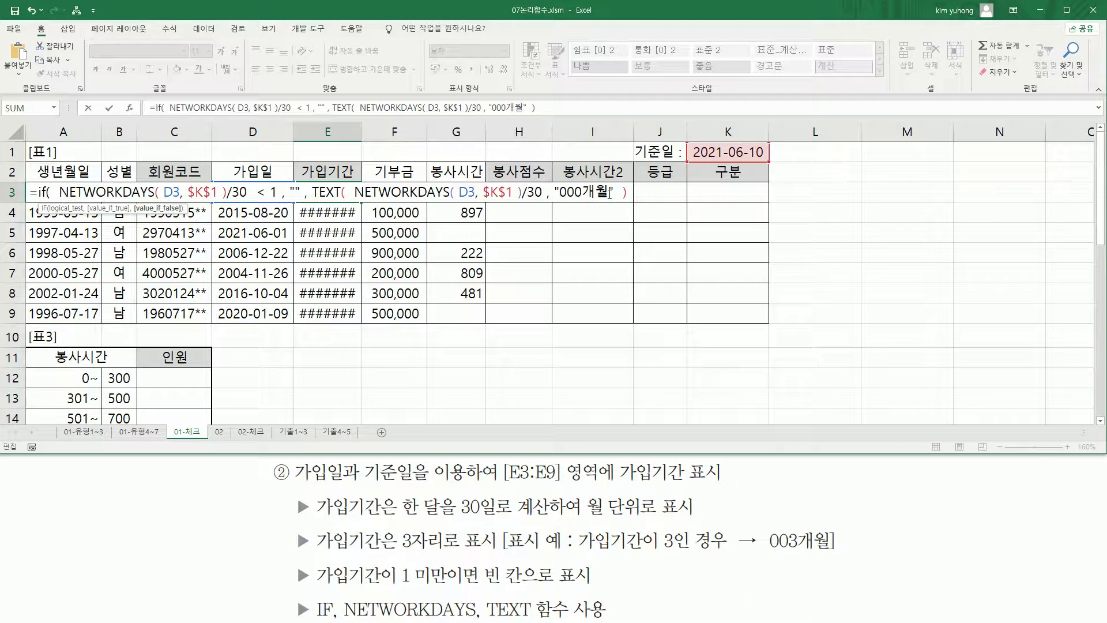
{"action": "type", "text": "  )"}
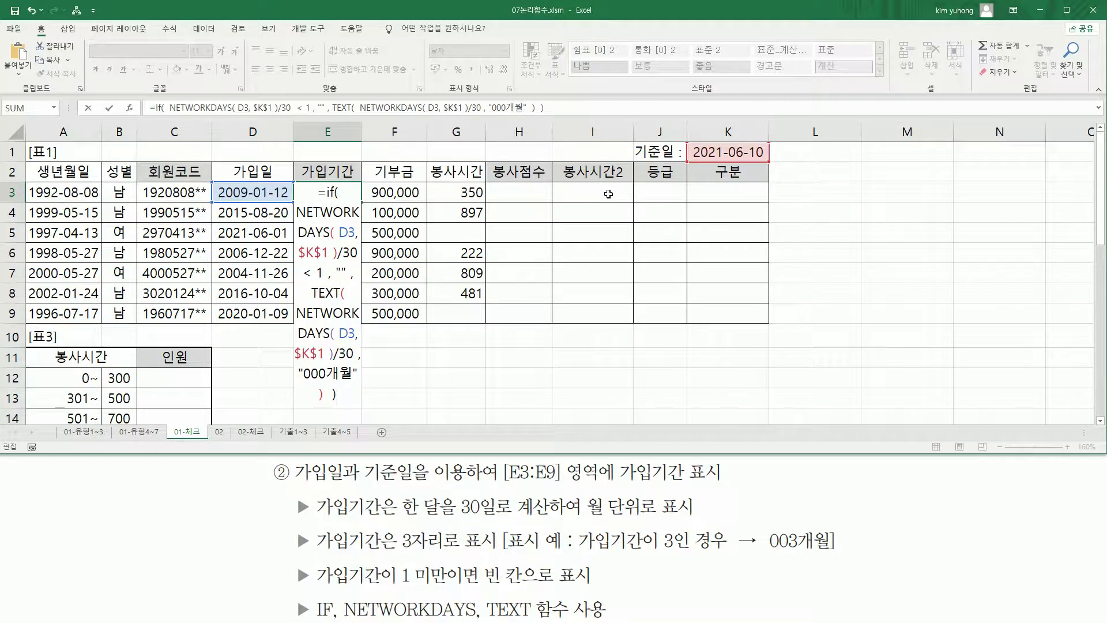
{"action": "key", "text": "Return"}
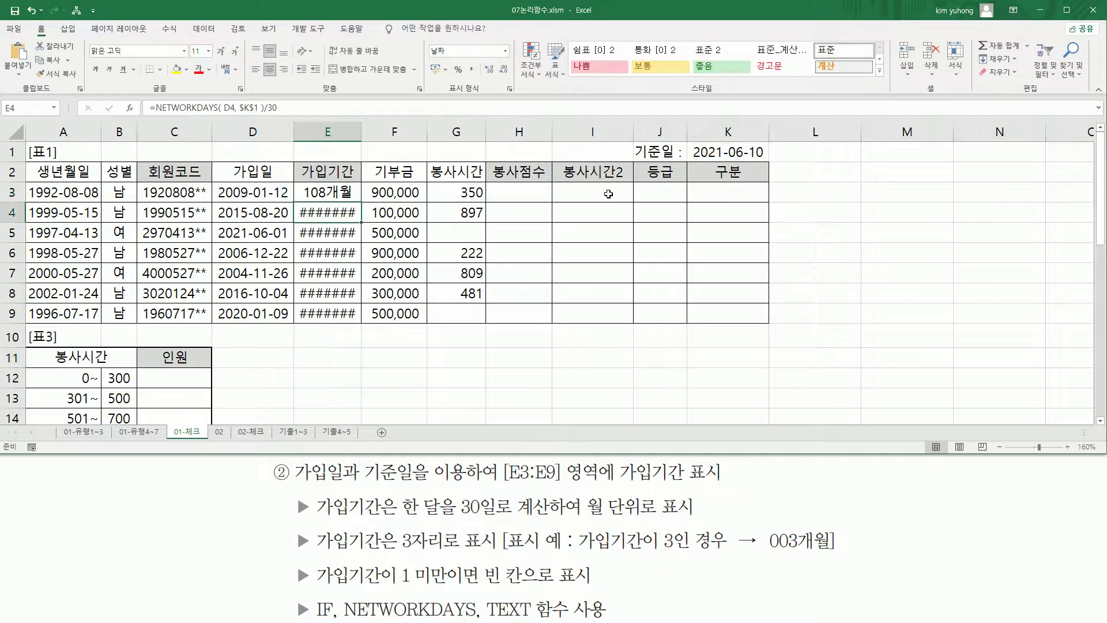
{"action": "left_click", "coordinate": [340, 193]}
{"action": "left_click_drag", "start_coordinate": [361, 202], "coordinate": [362, 323]}
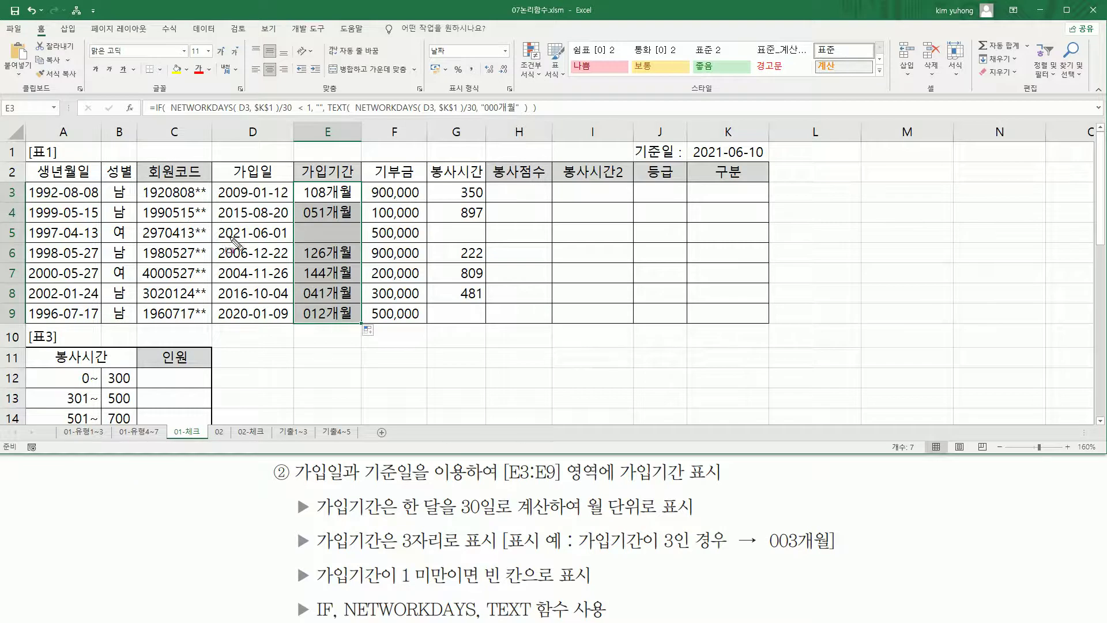
{"action": "mouse_move", "coordinate": [214, 241]}
{"action": "left_mouse_down"}
{"action": "mouse_move", "coordinate": [362, 245]}
{"action": "mouse_move", "coordinate": [367, 224]}
{"action": "left_mouse_up"}
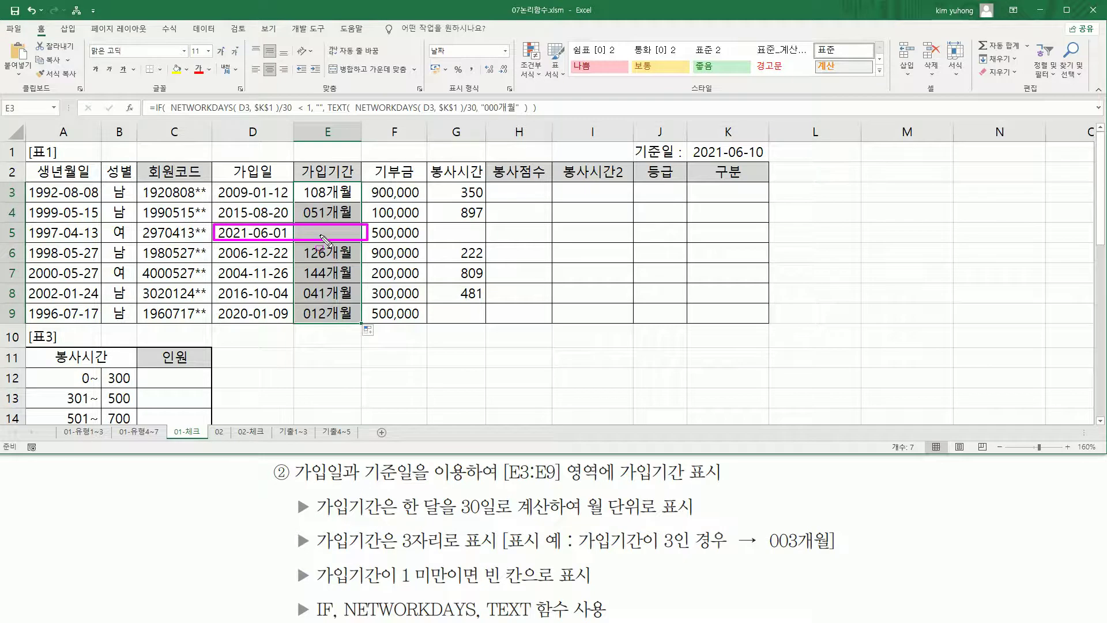
{"action": "key", "text": "Escape"}
Place the finished E3 formula as plain text in C10 and colour it red.
{"action": "left_click", "coordinate": [180, 328]}
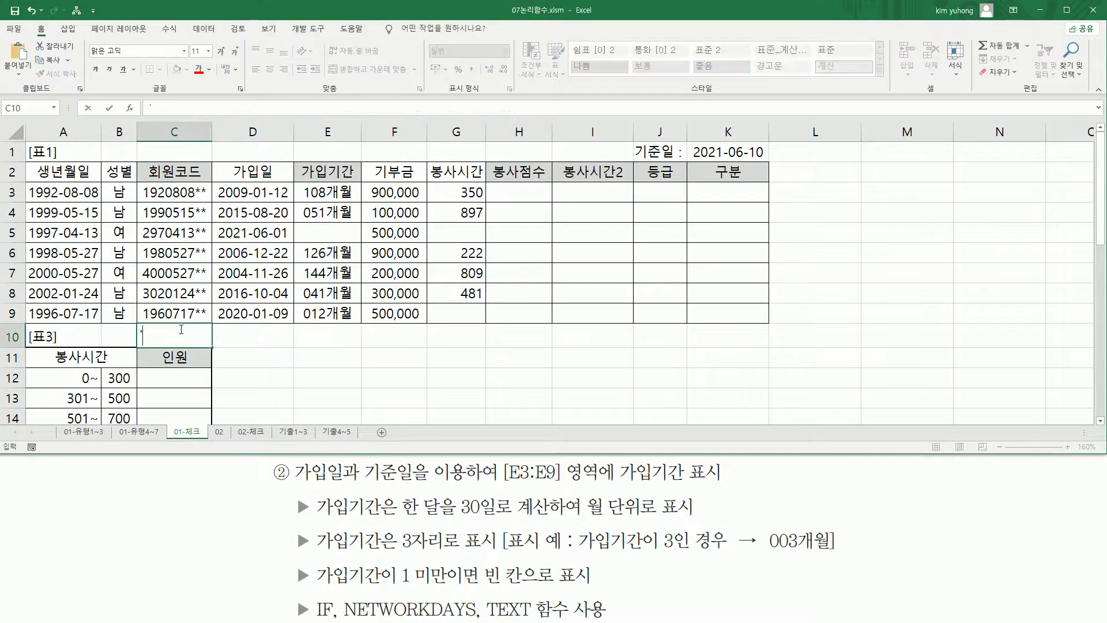
{"action": "type", "text": "'=IF(  NETWORKDAYS( D3, $K$1 )/30  < 1, \"\", TEXT(  NETWORKDAYS( D3, $K$1 )/30, \"000개월\"  )  )"}
{"action": "left_click", "coordinate": [186, 70]}
{"action": "left_click", "coordinate": [200, 70]}
{"action": "left_click", "coordinate": [321, 416]}
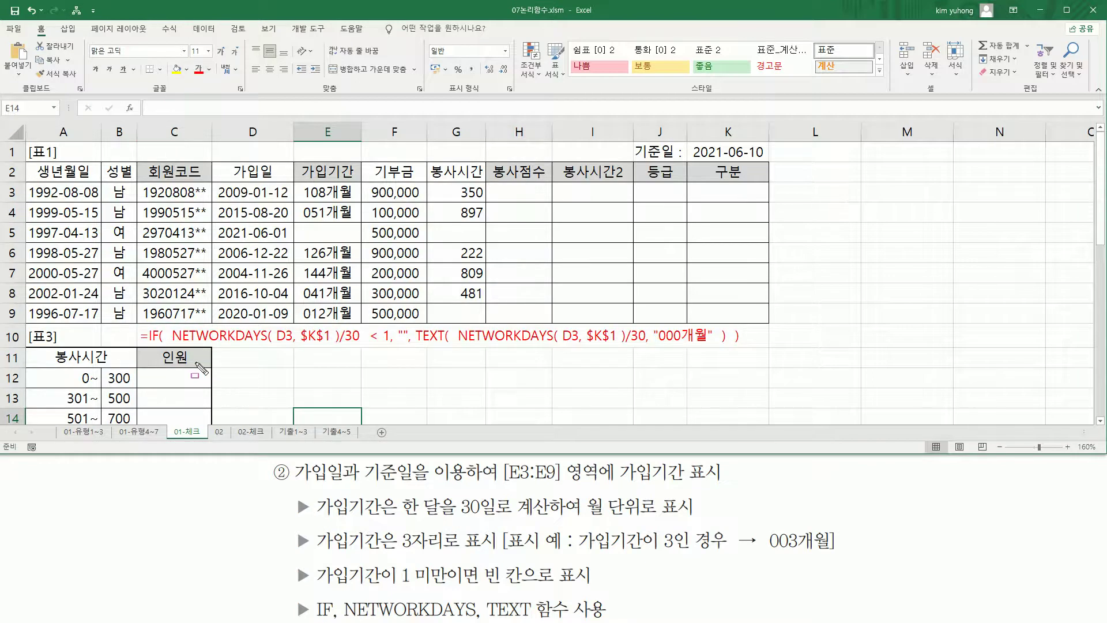
Review the formula text in C10, covering the IF condition, the empty true value and the TEXT argument with its format.
{"action": "mouse_move", "coordinate": [168, 319]}
{"action": "left_mouse_down"}
{"action": "mouse_move", "coordinate": [191, 338]}
{"action": "mouse_move", "coordinate": [338, 338]}
{"action": "mouse_move", "coordinate": [364, 352]}
{"action": "left_mouse_up"}
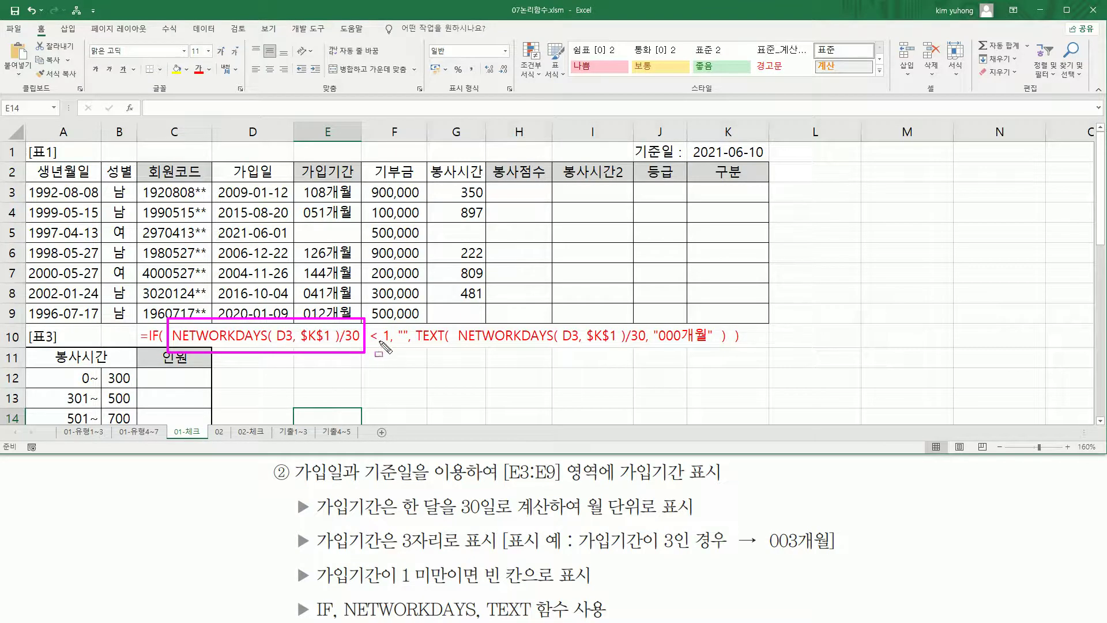
{"action": "left_click_drag", "start_coordinate": [367, 345], "coordinate": [387, 345]}
{"action": "key", "text": "Escape"}
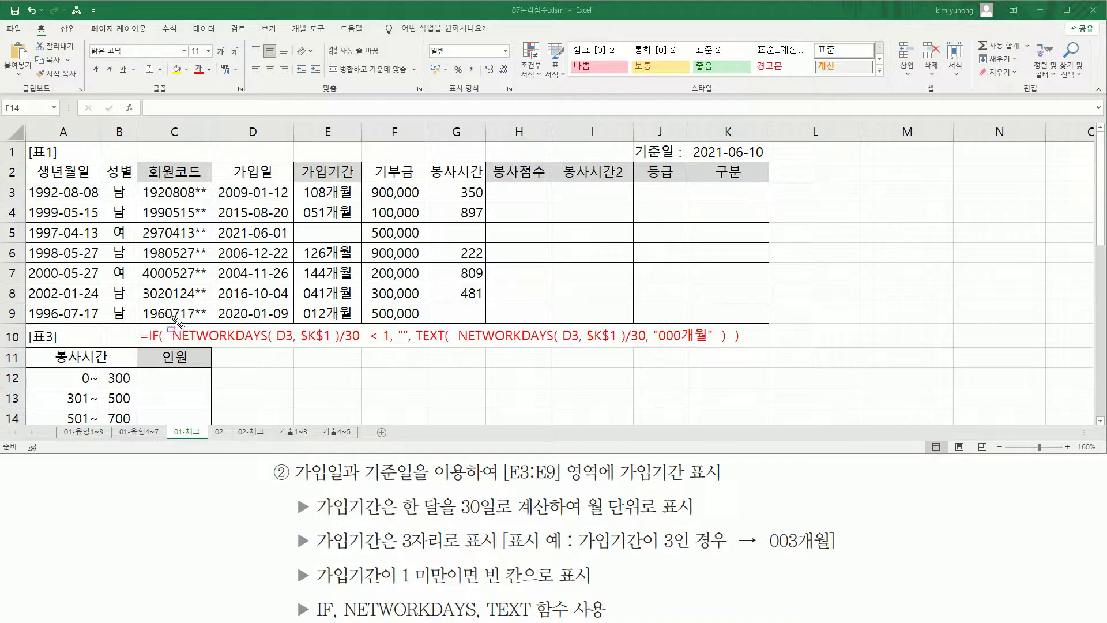
{"action": "left_click_drag", "start_coordinate": [159, 315], "coordinate": [166, 361]}
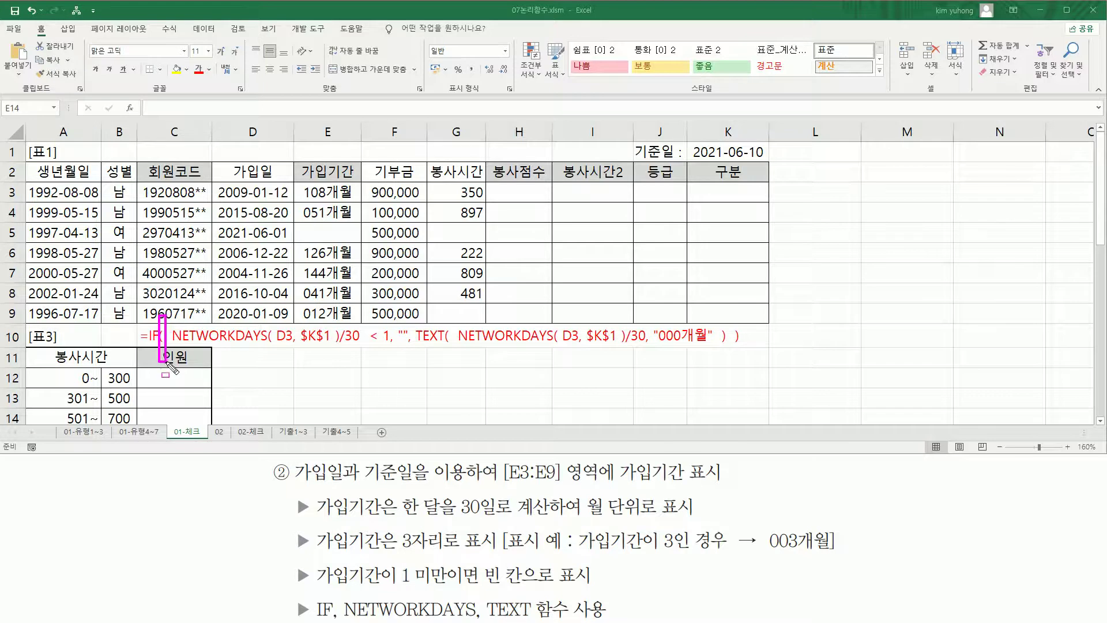
{"action": "left_click_drag", "start_coordinate": [731, 315], "coordinate": [746, 362]}
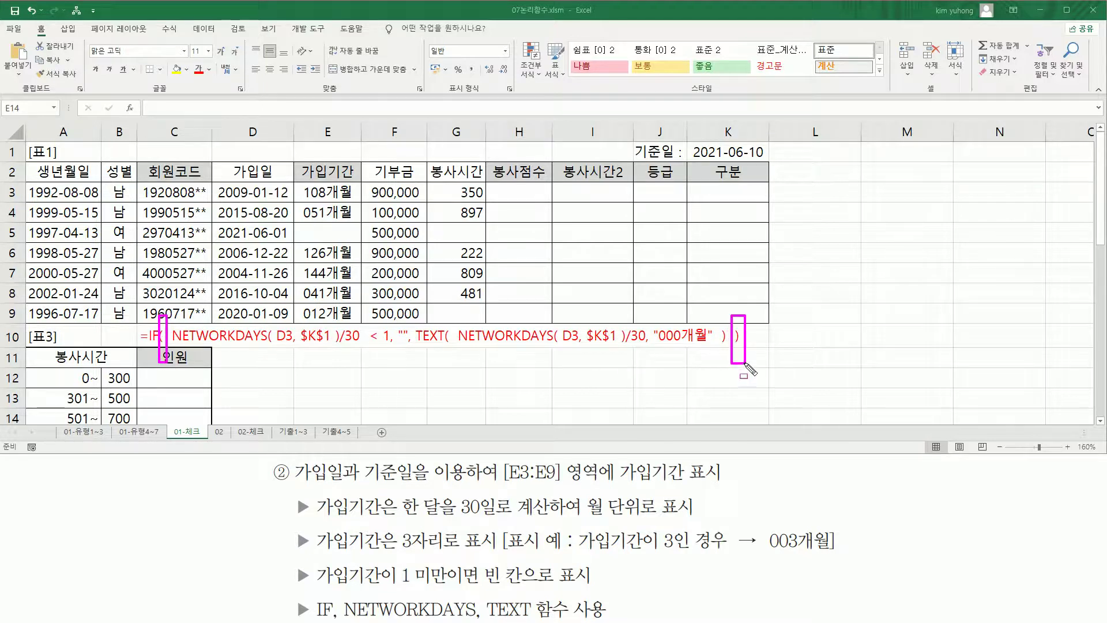
{"action": "mouse_move", "coordinate": [172, 345]}
{"action": "left_mouse_down"}
{"action": "mouse_move", "coordinate": [385, 346]}
{"action": "mouse_move", "coordinate": [392, 321]}
{"action": "left_mouse_up"}
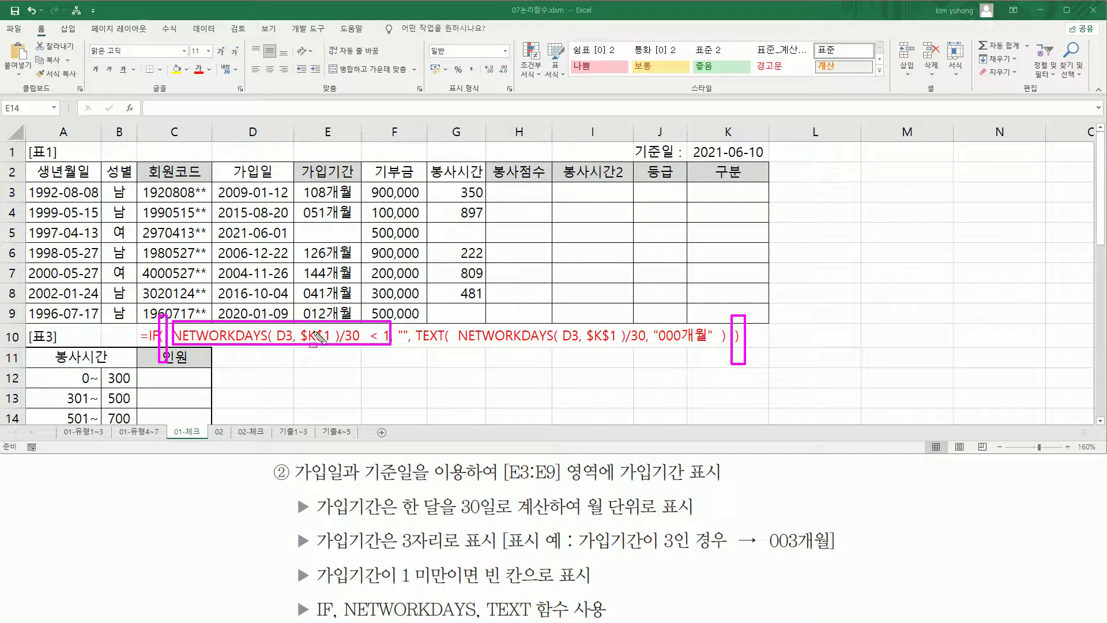
{"action": "left_click_drag", "start_coordinate": [398, 344], "coordinate": [404, 345]}
{"action": "left_click_drag", "start_coordinate": [415, 346], "coordinate": [726, 346]}
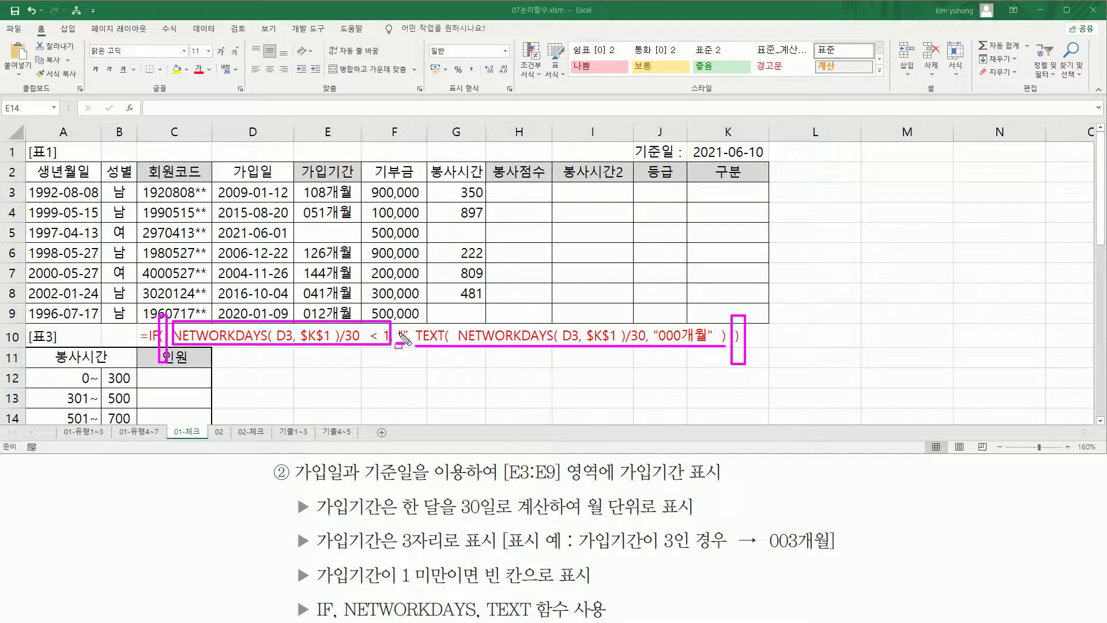
{"action": "left_click_drag", "start_coordinate": [397, 346], "coordinate": [405, 346]}
{"action": "left_click_drag", "start_coordinate": [455, 321], "coordinate": [645, 344]}
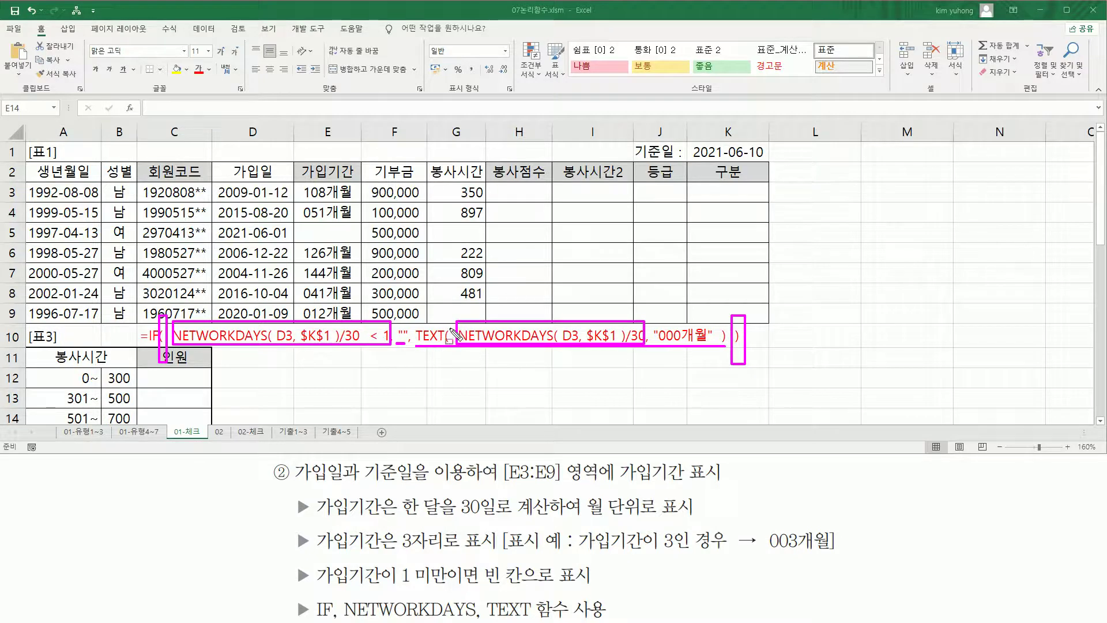
{"action": "left_click_drag", "start_coordinate": [655, 342], "coordinate": [709, 342]}
{"action": "key", "text": "Escape"}
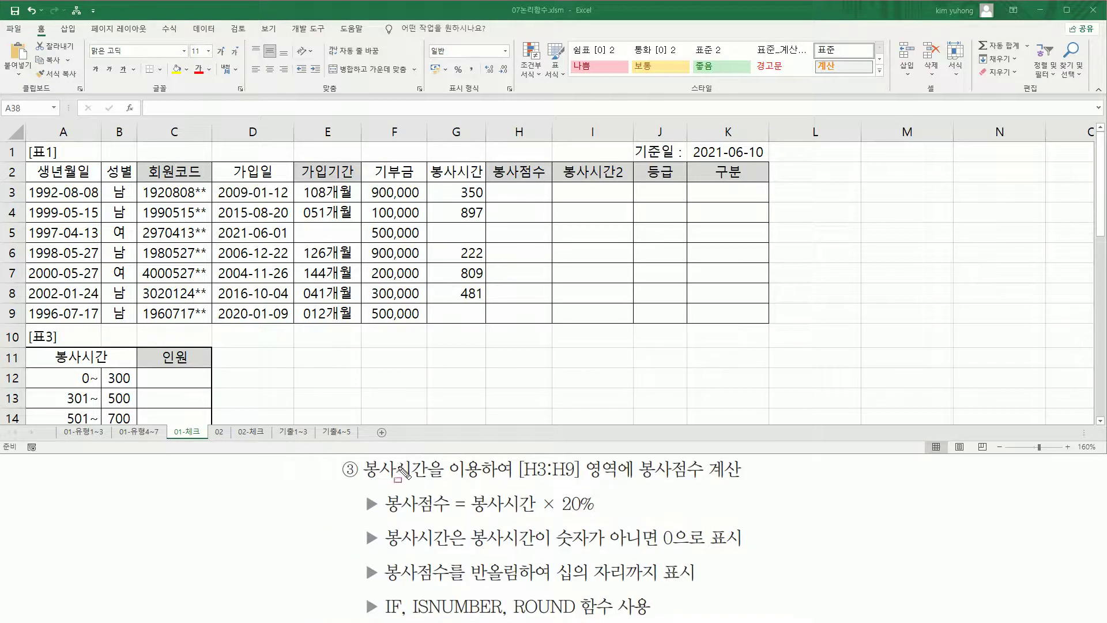
Examine the 봉사점수 task for H3:H9 against the 봉사시간 values in G3:G9, including the 20% calculation and the rule for non-numeric entries.
{"action": "left_click_drag", "start_coordinate": [359, 480], "coordinate": [425, 481]}
{"action": "left_click_drag", "start_coordinate": [510, 481], "coordinate": [752, 482]}
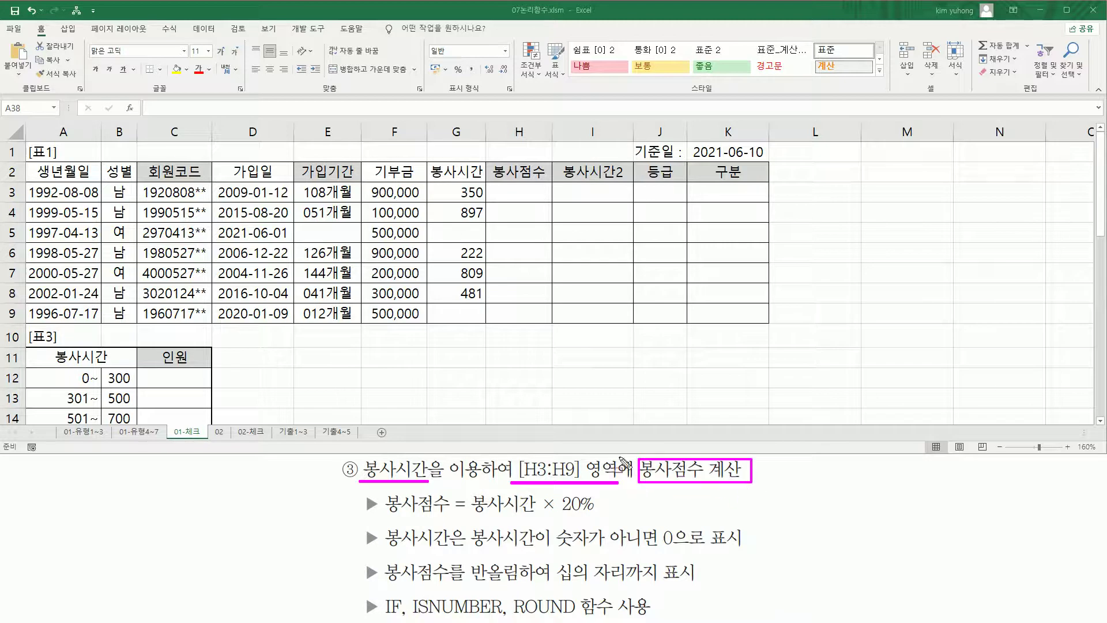
{"action": "left_click_drag", "start_coordinate": [439, 183], "coordinate": [485, 323]}
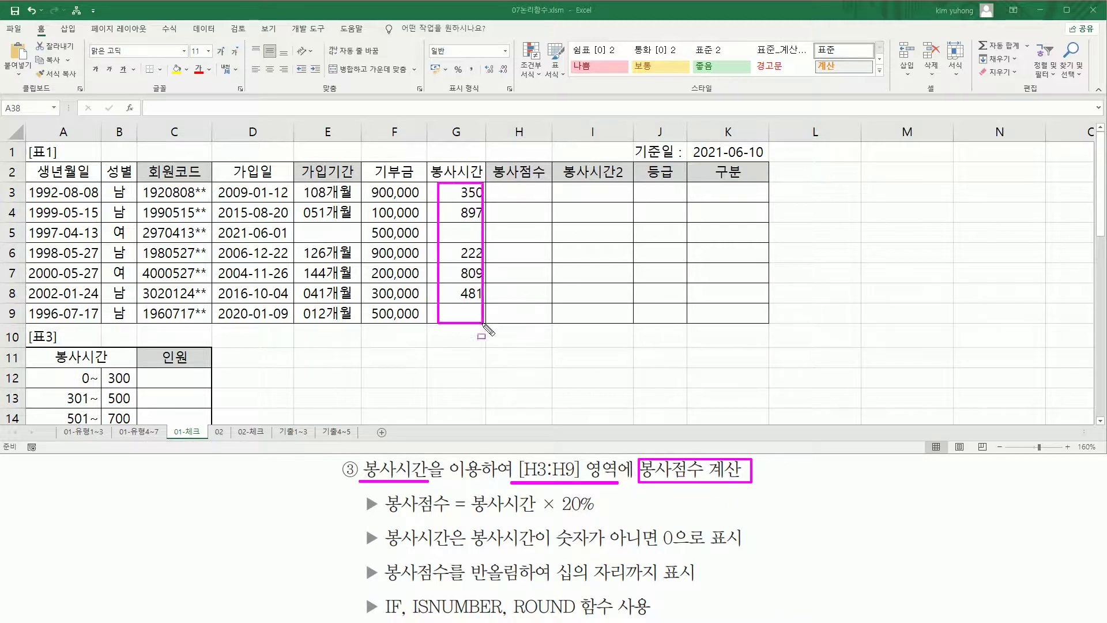
{"action": "mouse_move", "coordinate": [501, 185]}
{"action": "left_mouse_down"}
{"action": "mouse_move", "coordinate": [517, 196]}
{"action": "mouse_move", "coordinate": [540, 318]}
{"action": "left_mouse_up"}
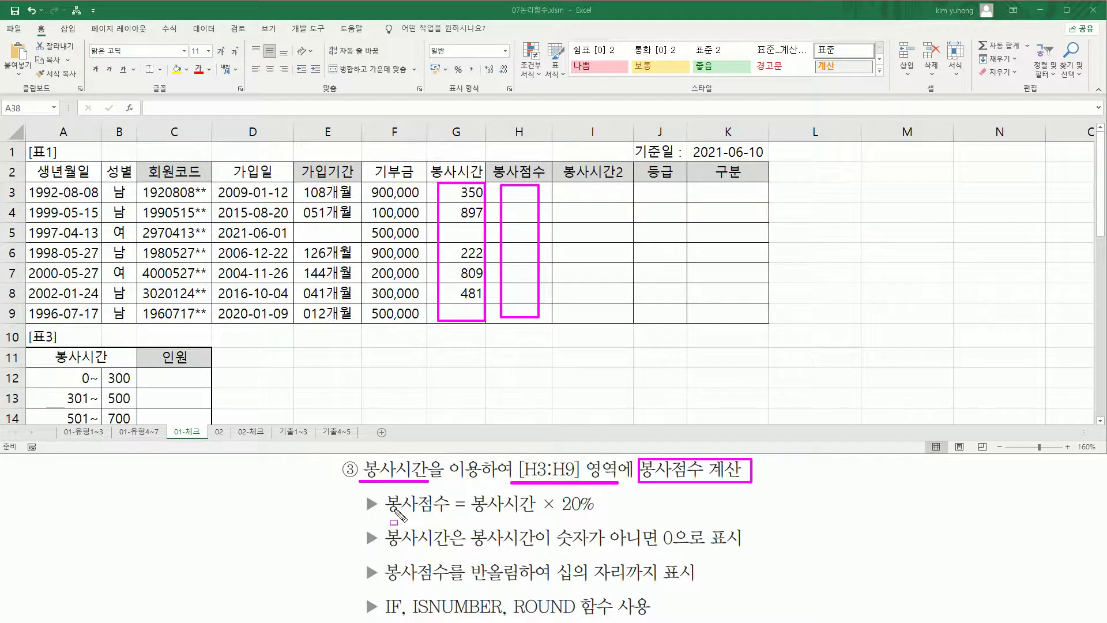
{"action": "left_click_drag", "start_coordinate": [382, 512], "coordinate": [599, 521]}
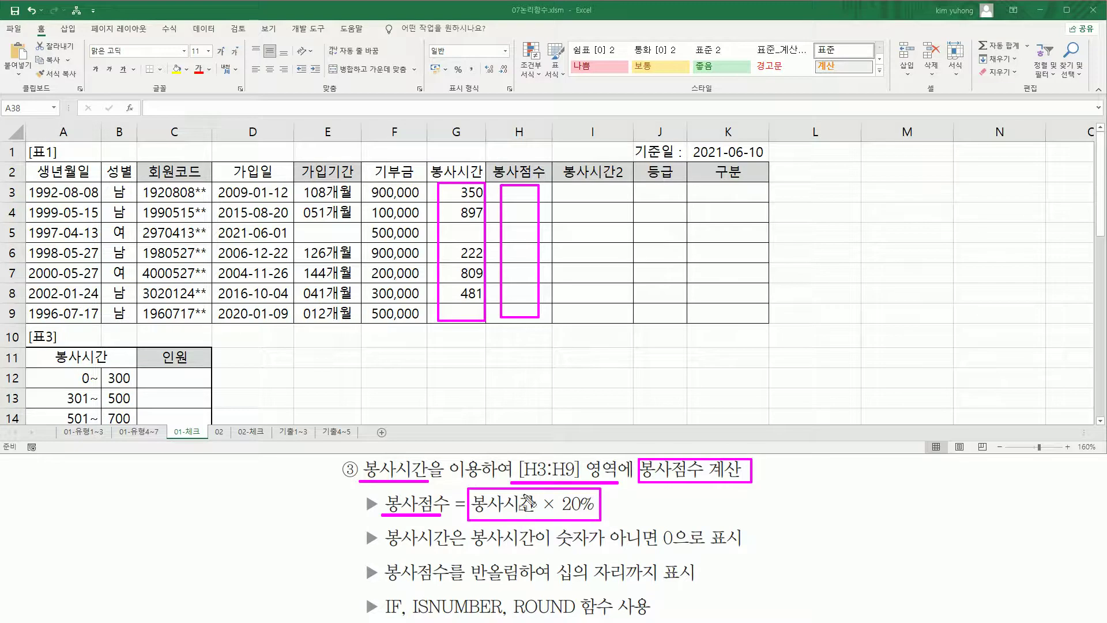
{"action": "left_click_drag", "start_coordinate": [456, 201], "coordinate": [484, 199]}
{"action": "left_click_drag", "start_coordinate": [383, 551], "coordinate": [746, 548]}
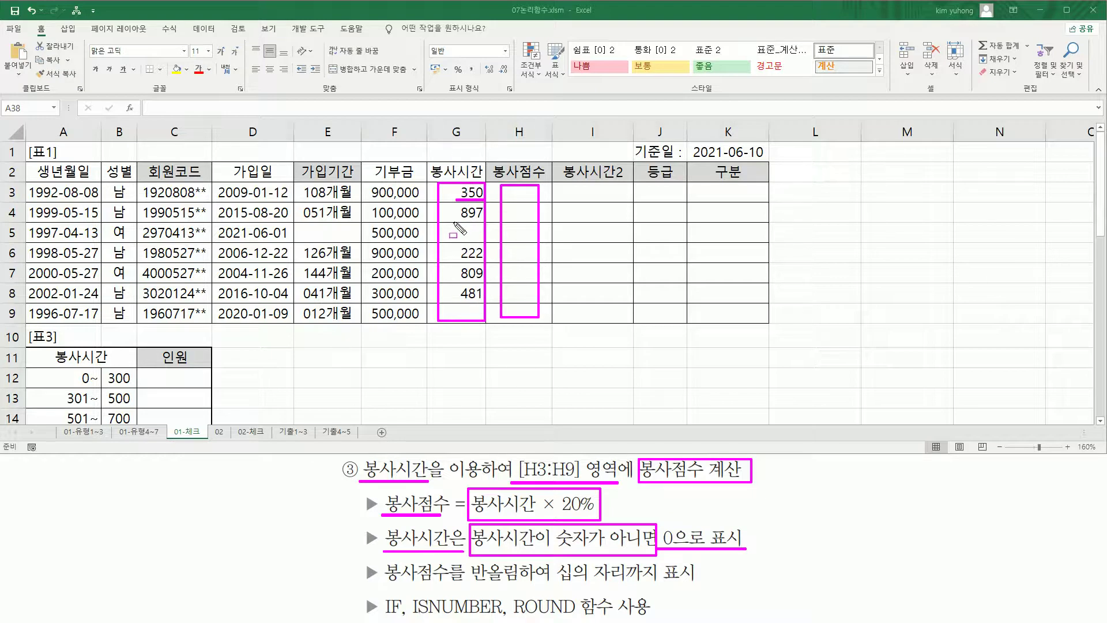
{"action": "left_click_drag", "start_coordinate": [457, 219], "coordinate": [482, 218]}
{"action": "mouse_move", "coordinate": [458, 256]}
{"action": "left_mouse_down"}
{"action": "mouse_move", "coordinate": [483, 256]}
{"action": "mouse_move", "coordinate": [493, 280]}
{"action": "mouse_move", "coordinate": [484, 303]}
{"action": "left_mouse_up"}
{"action": "mouse_move", "coordinate": [484, 227]}
{"action": "left_mouse_down"}
{"action": "mouse_move", "coordinate": [450, 234]}
{"action": "mouse_move", "coordinate": [483, 237]}
{"action": "left_mouse_up"}
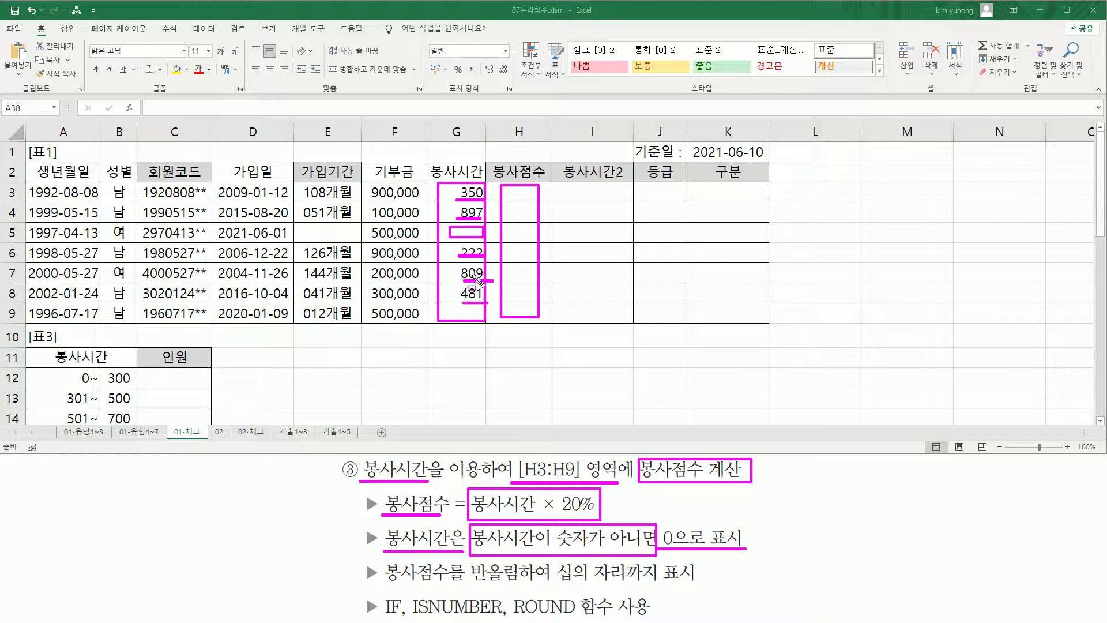
{"action": "mouse_move", "coordinate": [445, 310]}
{"action": "left_mouse_down"}
{"action": "mouse_move", "coordinate": [479, 309]}
{"action": "mouse_move", "coordinate": [483, 321]}
{"action": "left_mouse_up"}
{"action": "left_click_drag", "start_coordinate": [555, 547], "coordinate": [642, 547]}
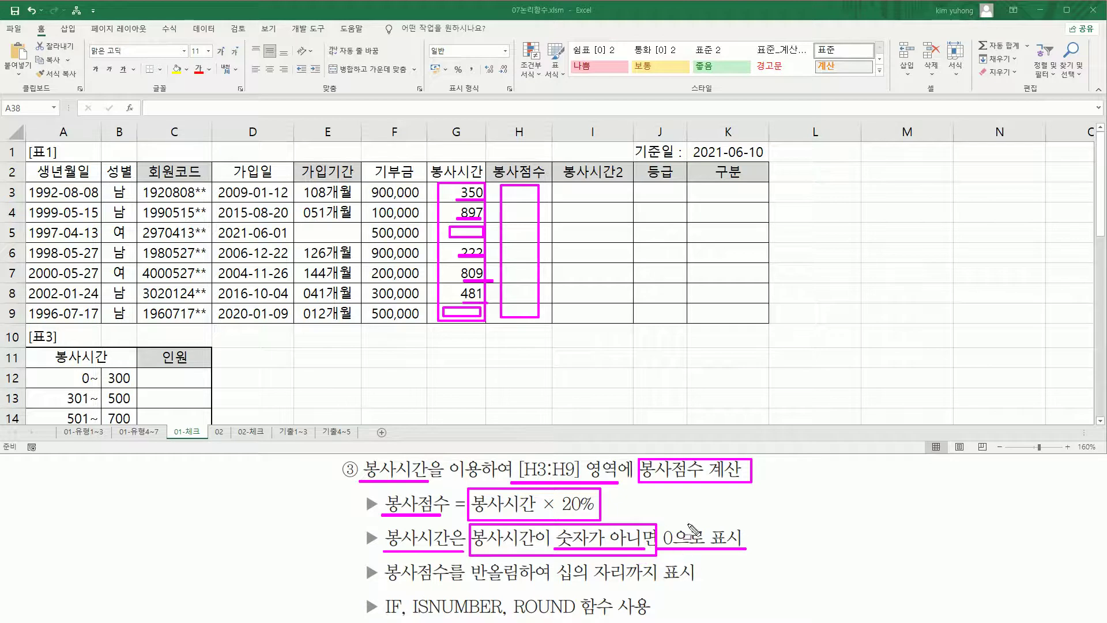
{"action": "key", "text": "Escape"}
Calculate the 봉사점수 in H3 with the formula =G3*20%.
{"action": "left_click", "coordinate": [508, 202]}
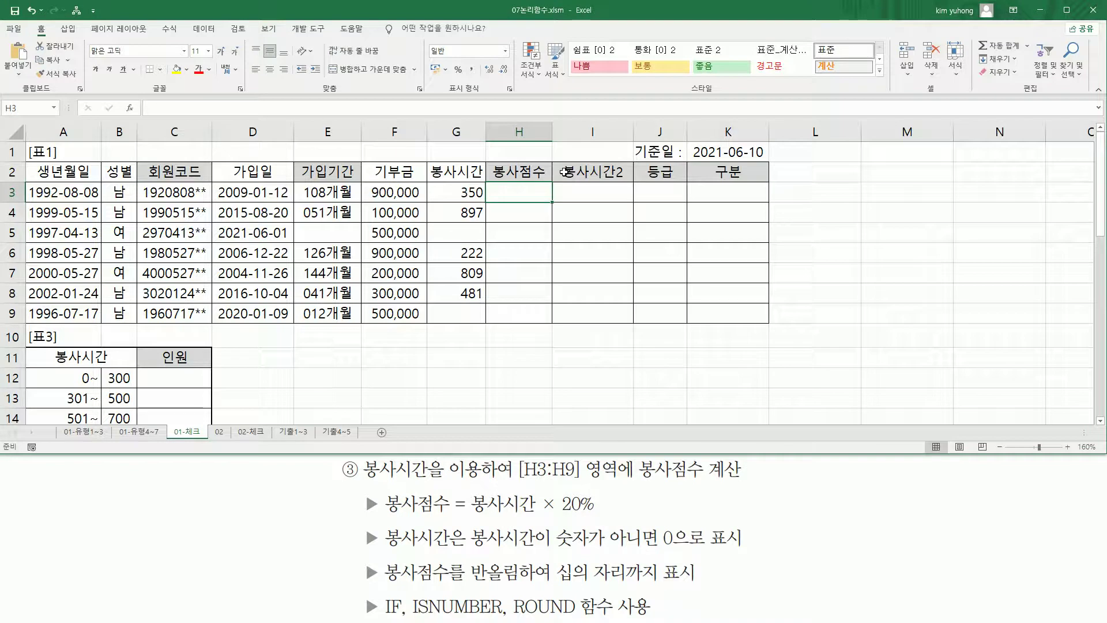
{"action": "type", "text": "="}
{"action": "key", "text": "Left"}
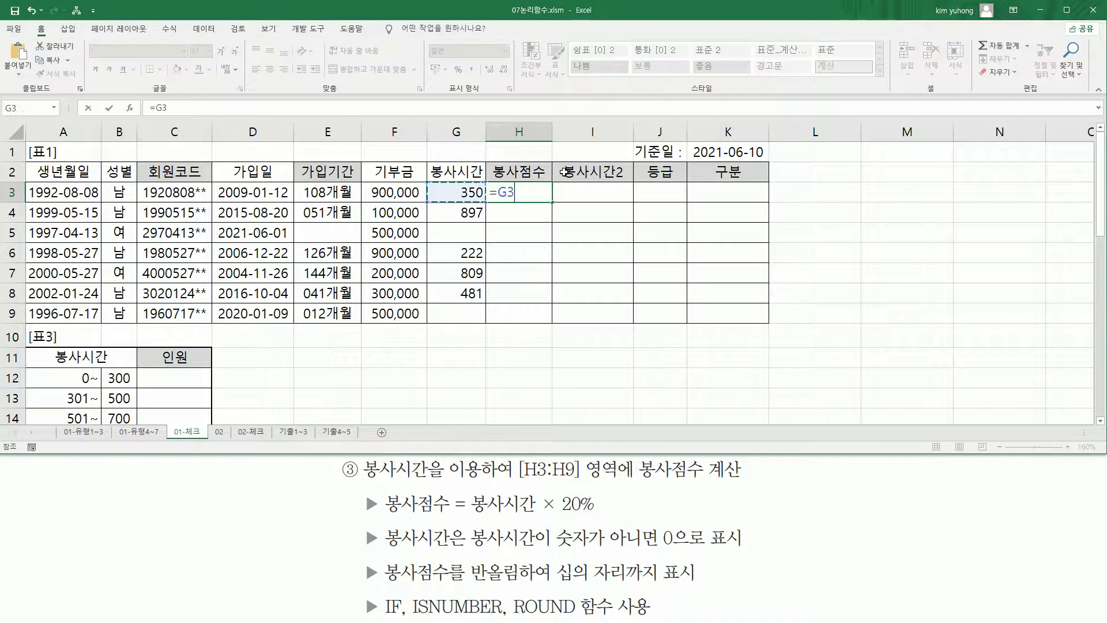
{"action": "type", "text": "*20%"}
{"action": "key", "text": "Return"}
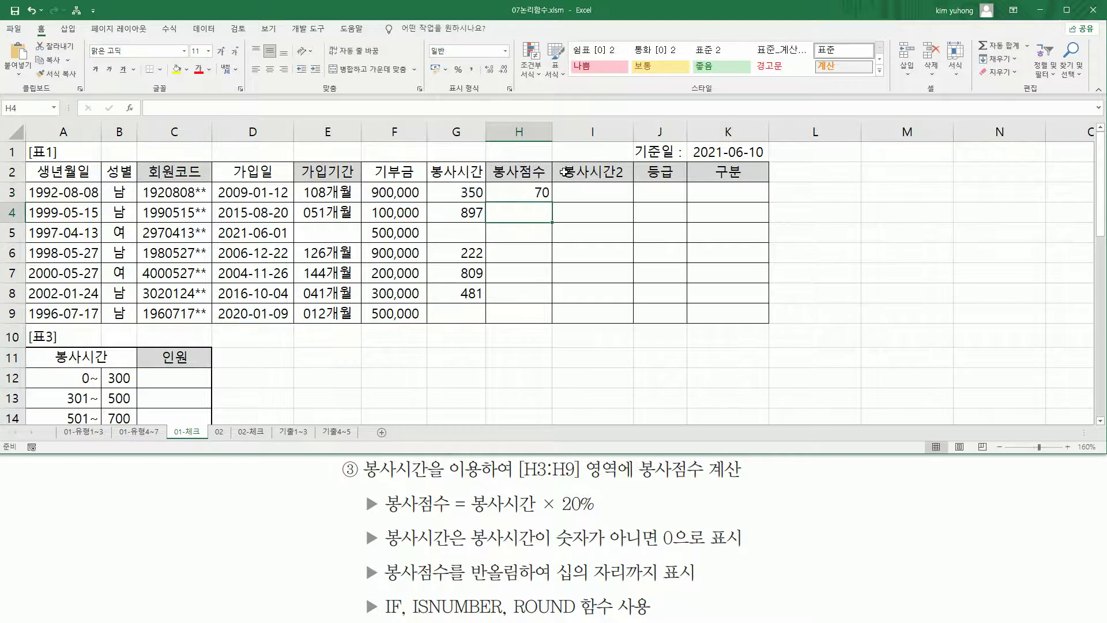
Replace the calculation in H3 with the start of an IF formula whose condition is ISNUMBER(G3).
{"action": "left_click", "coordinate": [527, 198]}
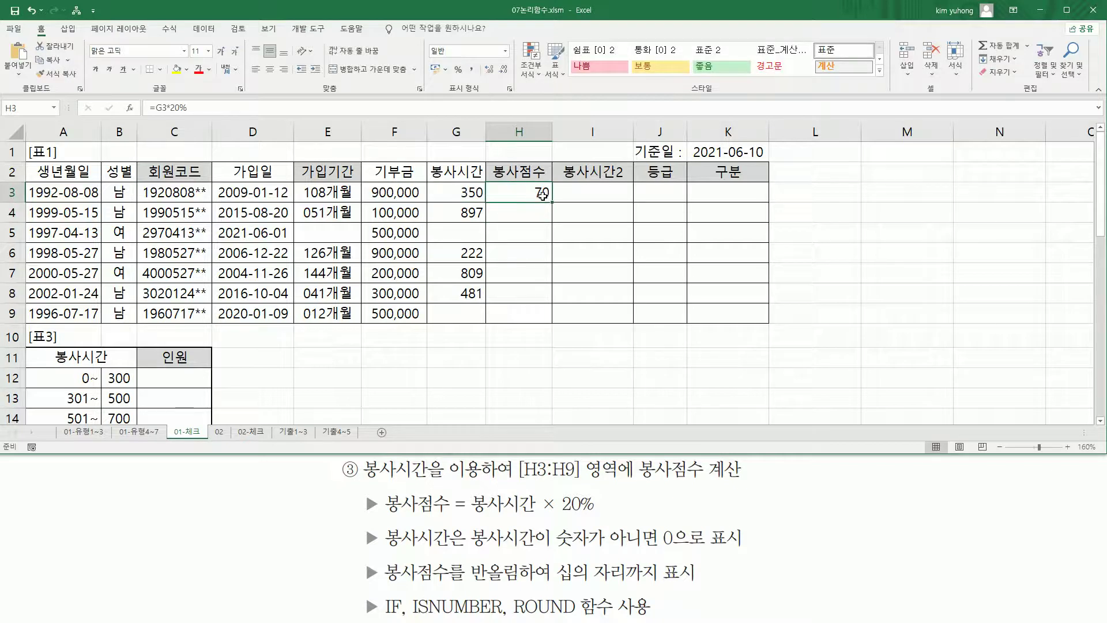
{"action": "double_click", "coordinate": [536, 193]}
{"action": "left_click_drag", "start_coordinate": [499, 193], "coordinate": [593, 193]}
{"action": "key", "text": "BackSpace"}
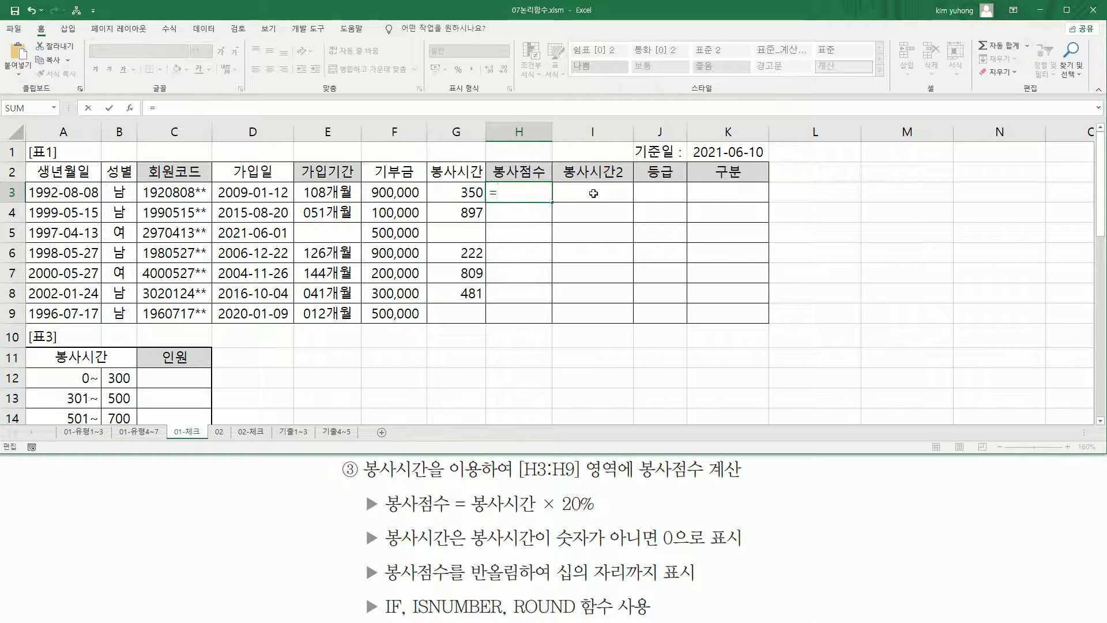
{"action": "type", "text": "if"}
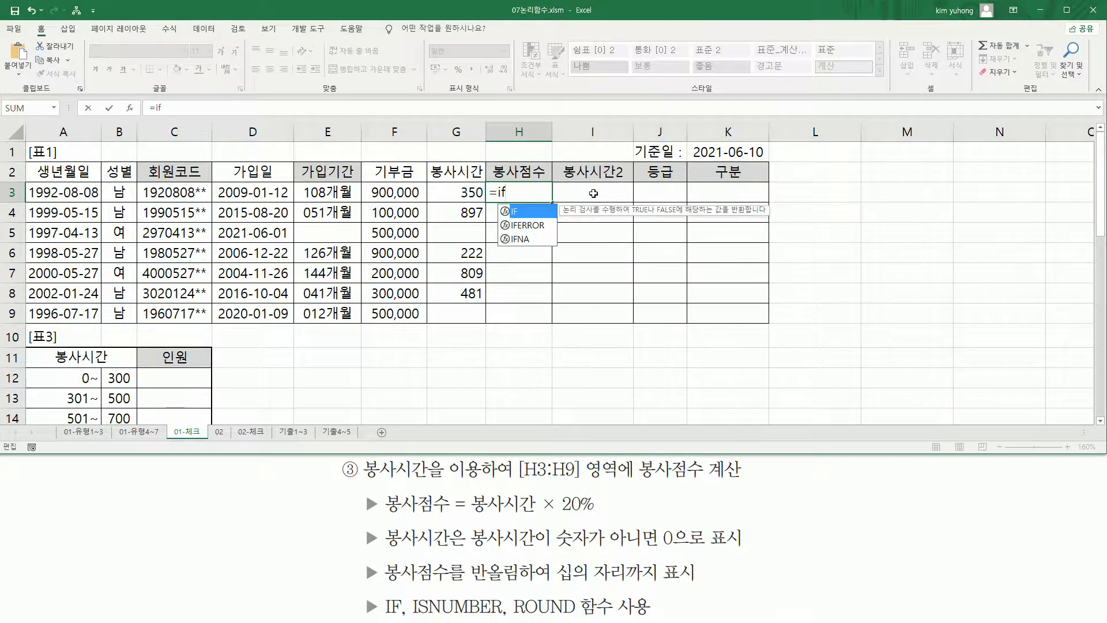
{"action": "type", "text": "("}
{"action": "left_click", "coordinate": [465, 192]}
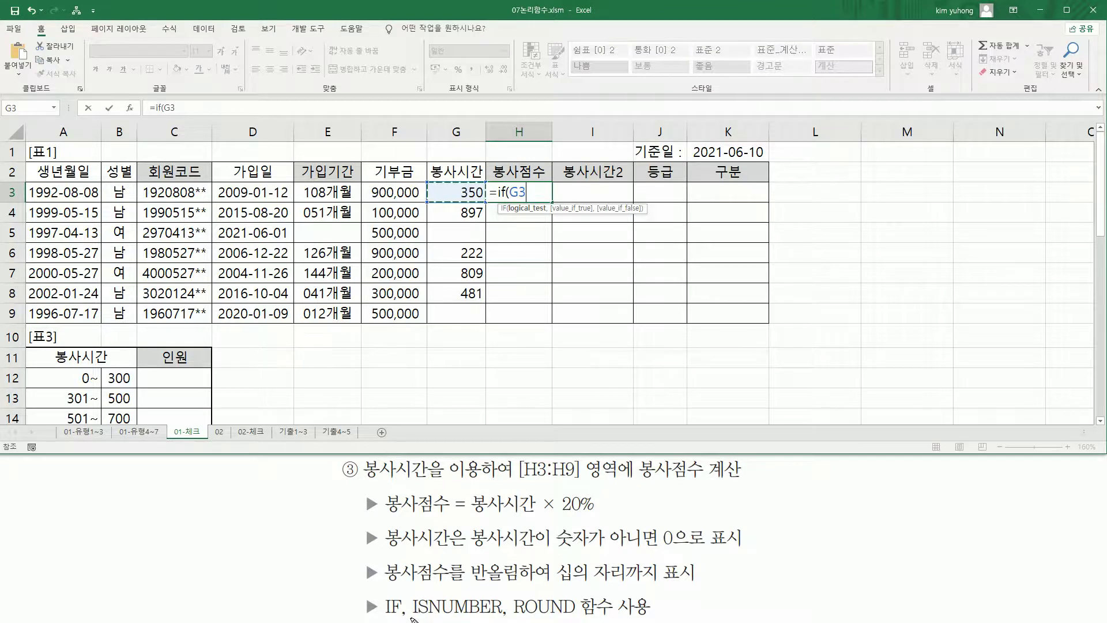
{"action": "left_click_drag", "start_coordinate": [449, 619], "coordinate": [495, 618]}
{"action": "key", "text": "Escape"}
{"action": "key", "text": "BackSpace"}
{"action": "key", "text": "BackSpace"}
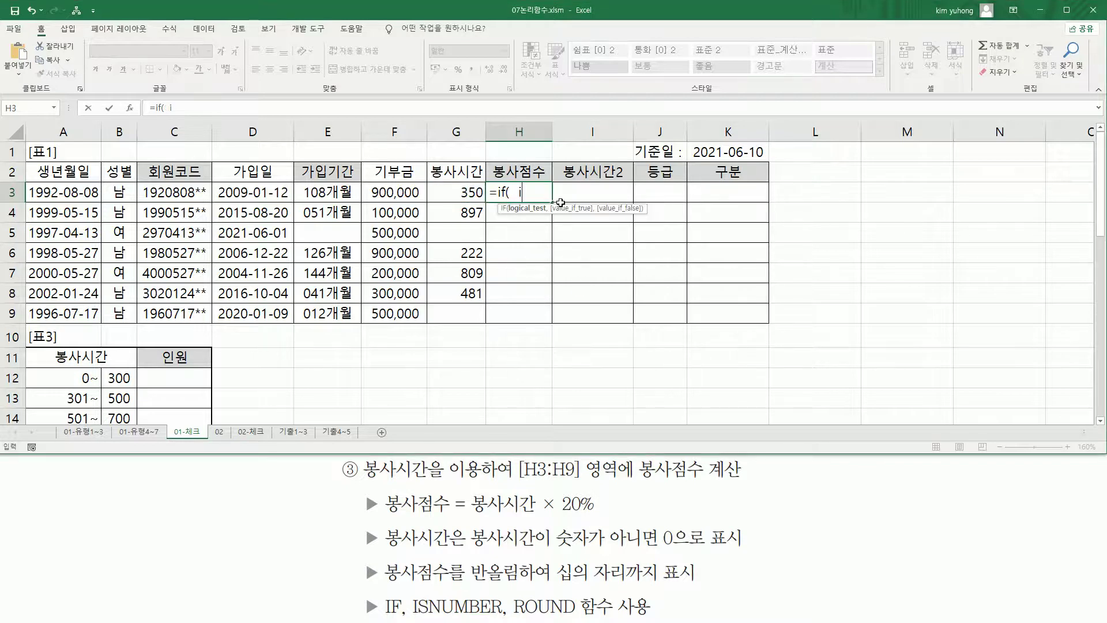
{"action": "type", "text": "isnum"}
{"action": "key", "text": "Tab"}
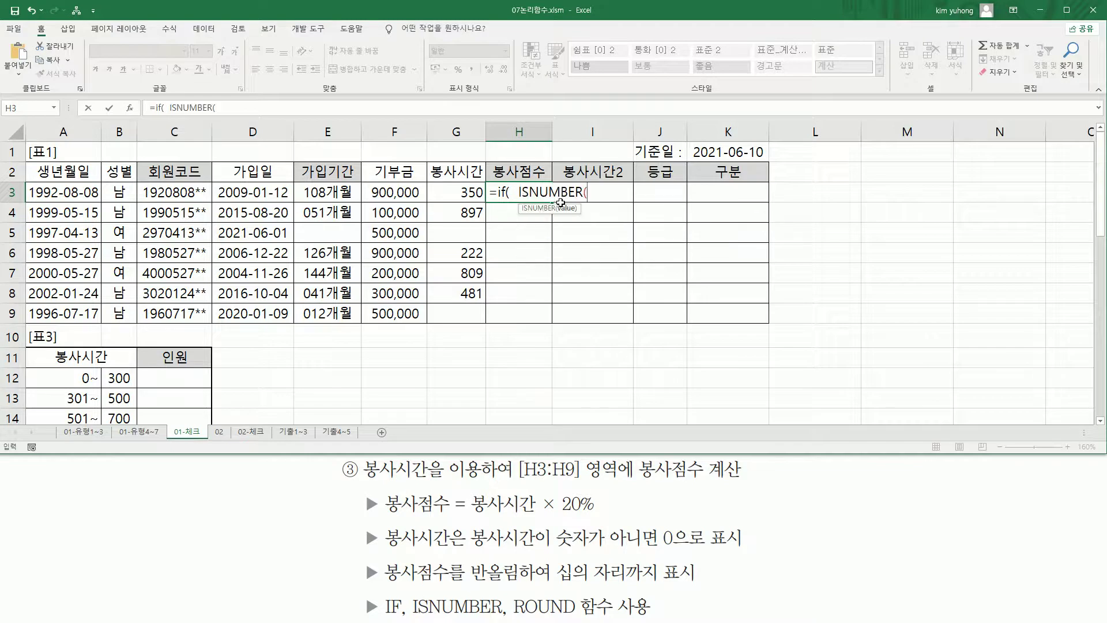
{"action": "left_click", "coordinate": [461, 192]}
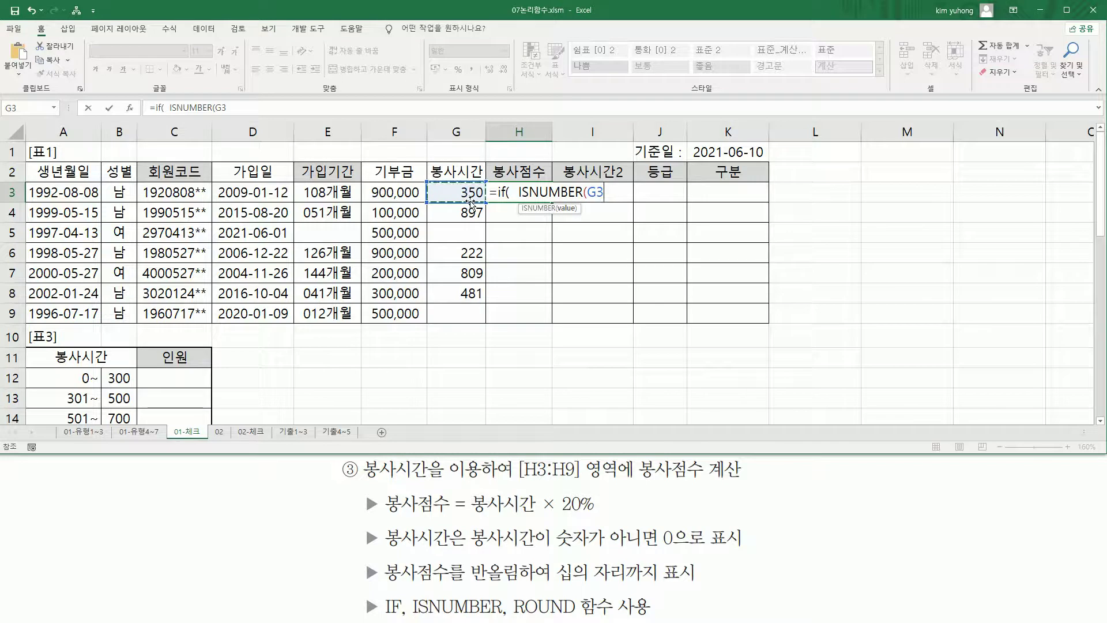
{"action": "type", "text": ")"}
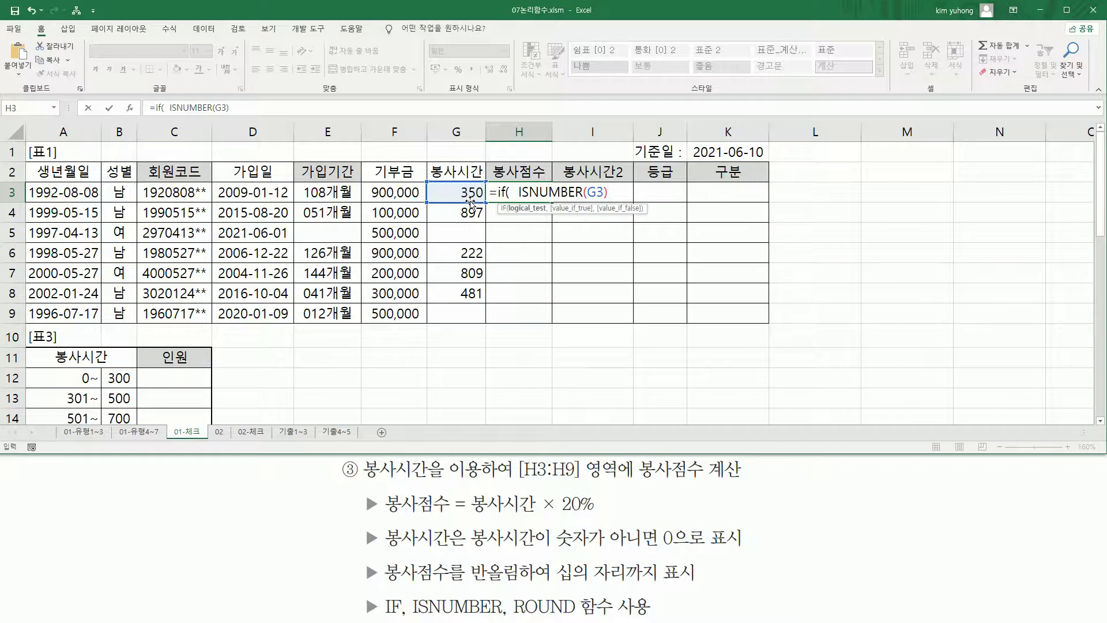
{"action": "left_click_drag", "start_coordinate": [519, 192], "coordinate": [604, 192]}
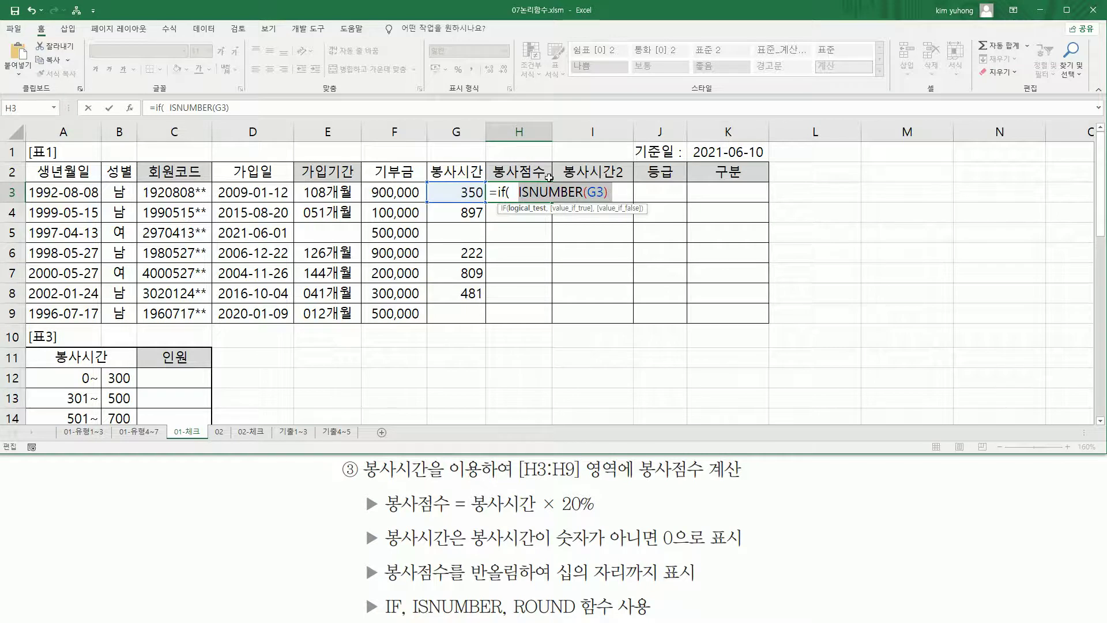
{"action": "left_click", "coordinate": [619, 192]}
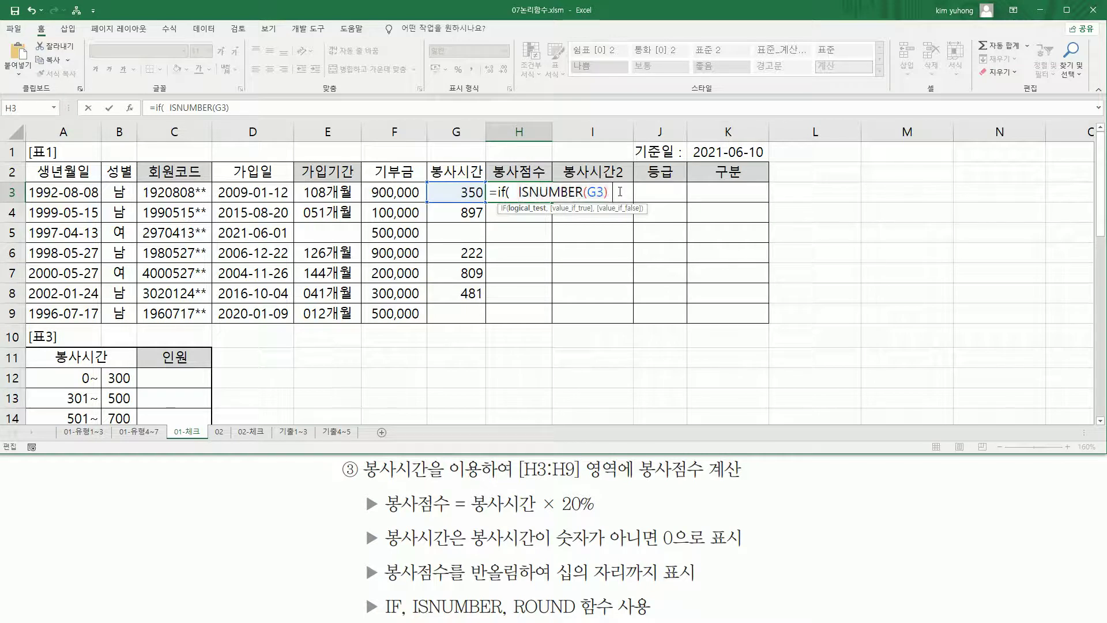
Add G3*20% as the true value and 0 as the false value to the IF formula in H3.
{"action": "type", "text": ","}
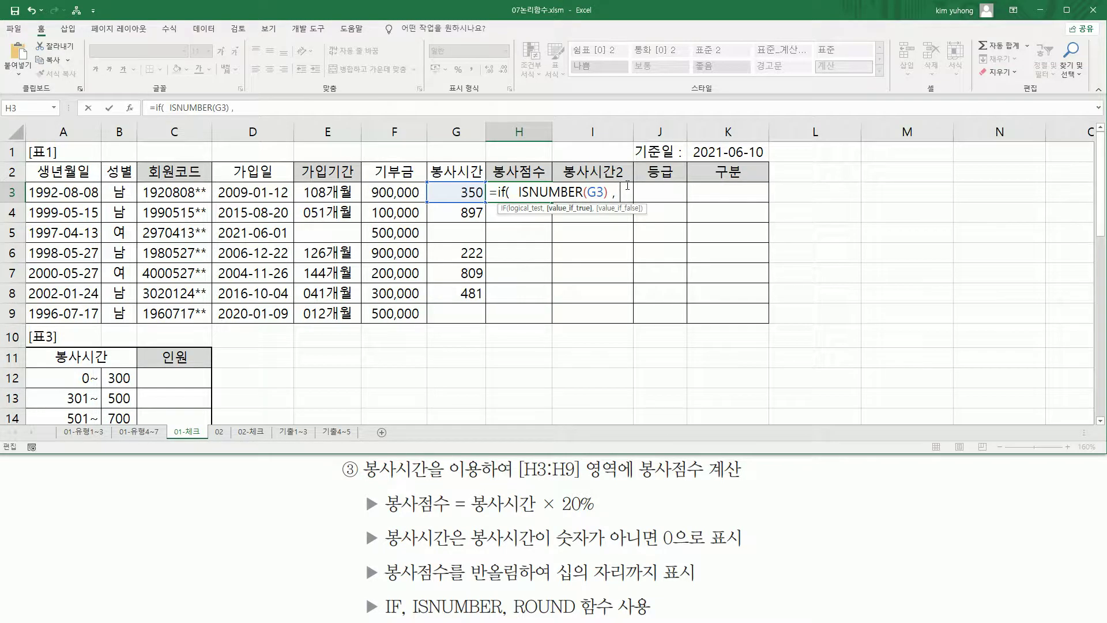
{"action": "type", "text": " G3*20%"}
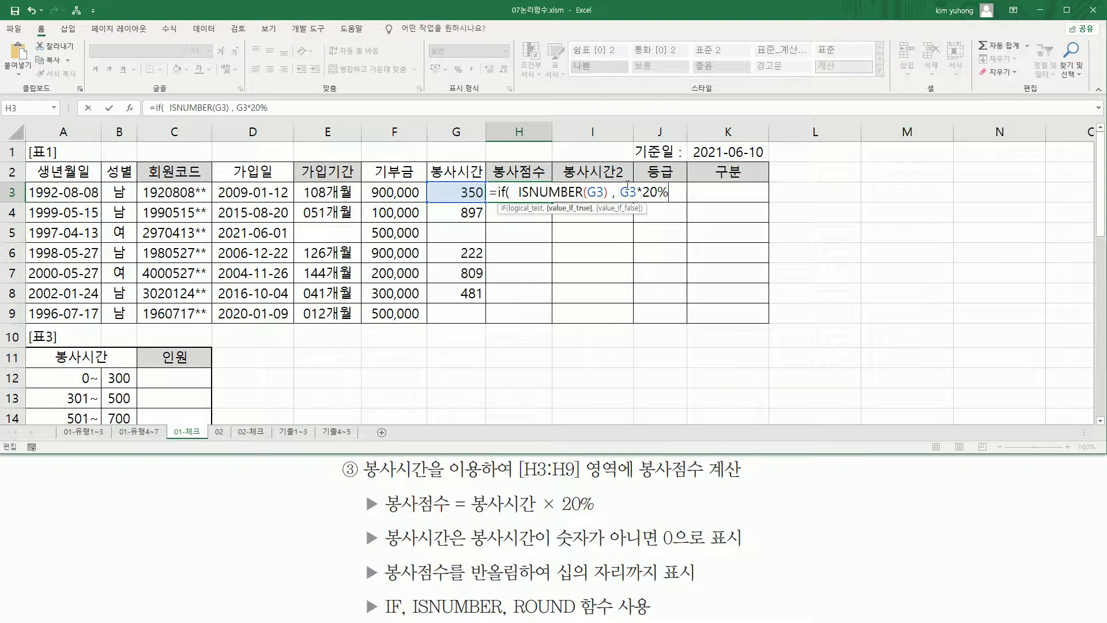
{"action": "left_click_drag", "start_coordinate": [621, 194], "coordinate": [669, 194]}
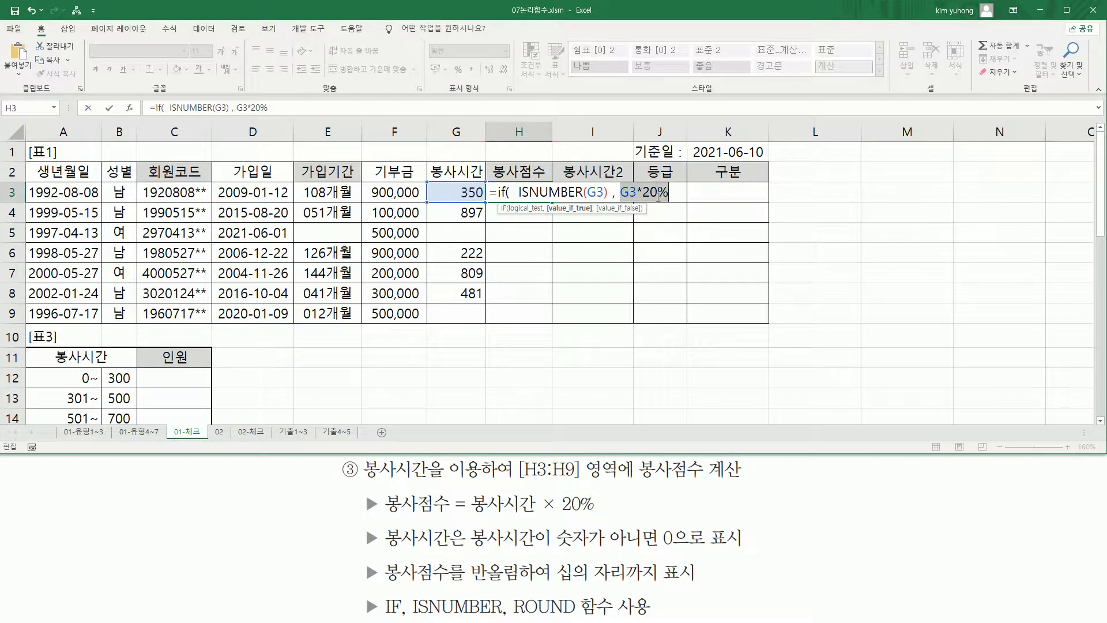
{"action": "left_click", "coordinate": [671, 194]}
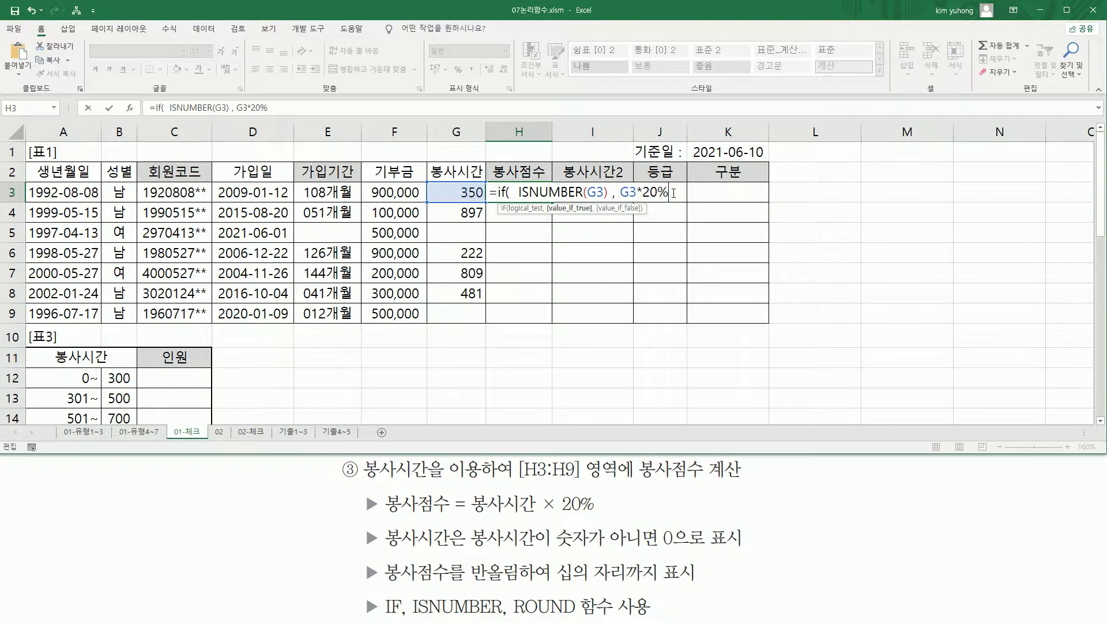
{"action": "type", "text": ", 0"}
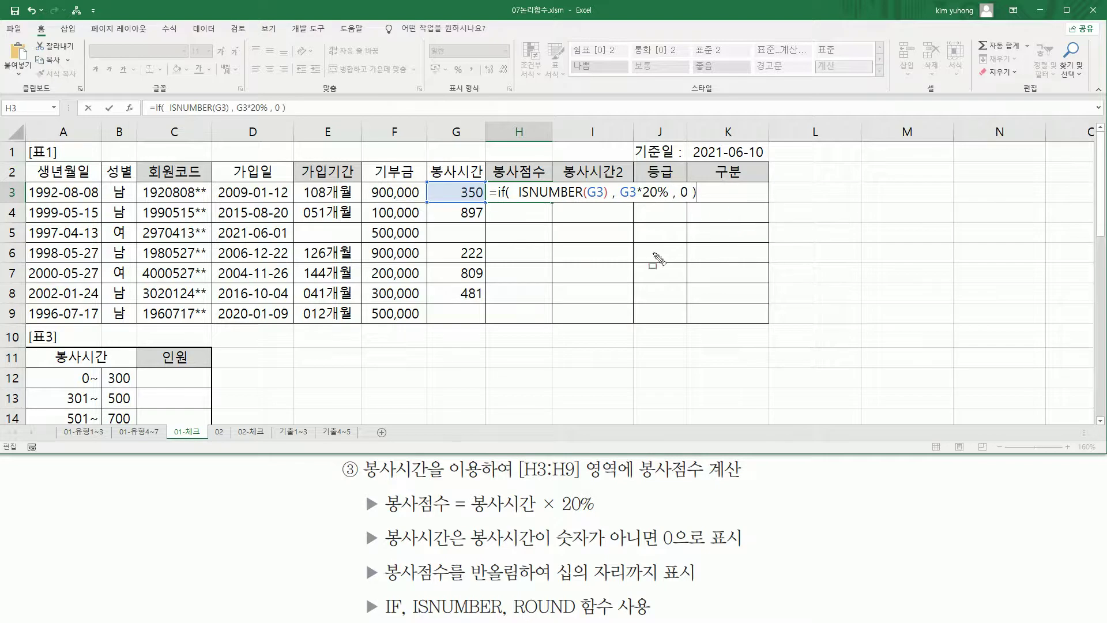
Compare the IF arguments in H3 with the rule for non-numeric 봉사시간 and the requirement to round to the tens place.
{"action": "mouse_move", "coordinate": [469, 547]}
{"action": "left_mouse_down"}
{"action": "mouse_move", "coordinate": [658, 548]}
{"action": "mouse_move", "coordinate": [662, 521]}
{"action": "mouse_move", "coordinate": [736, 549]}
{"action": "left_mouse_up"}
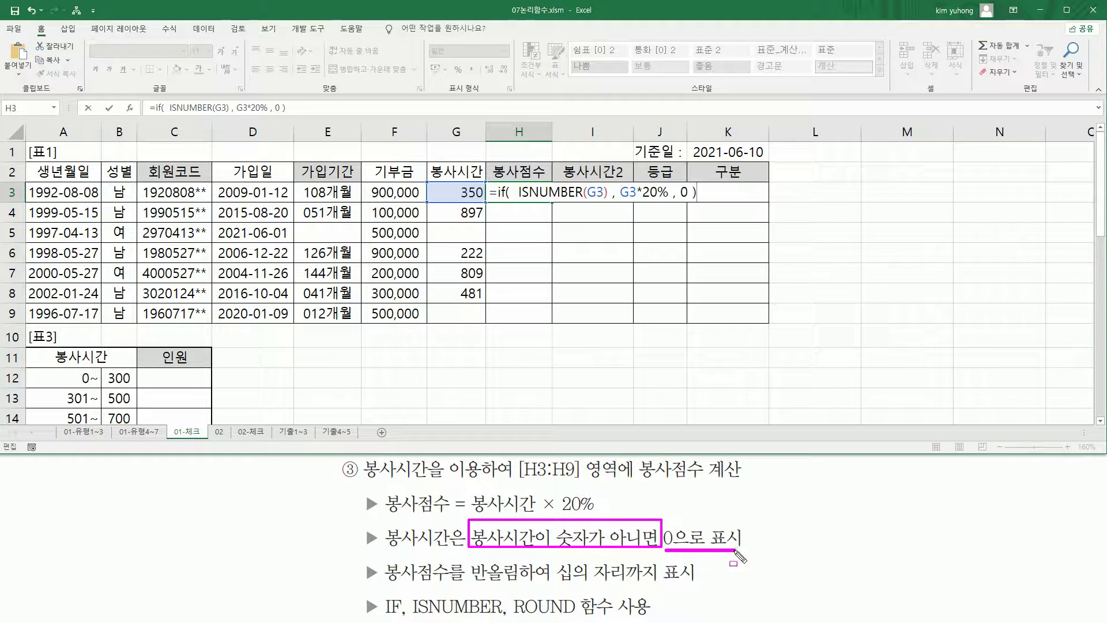
{"action": "left_click_drag", "start_coordinate": [517, 198], "coordinate": [607, 195]}
{"action": "mouse_move", "coordinate": [618, 176]}
{"action": "left_mouse_down"}
{"action": "mouse_move", "coordinate": [668, 204]}
{"action": "mouse_move", "coordinate": [687, 200]}
{"action": "left_mouse_up"}
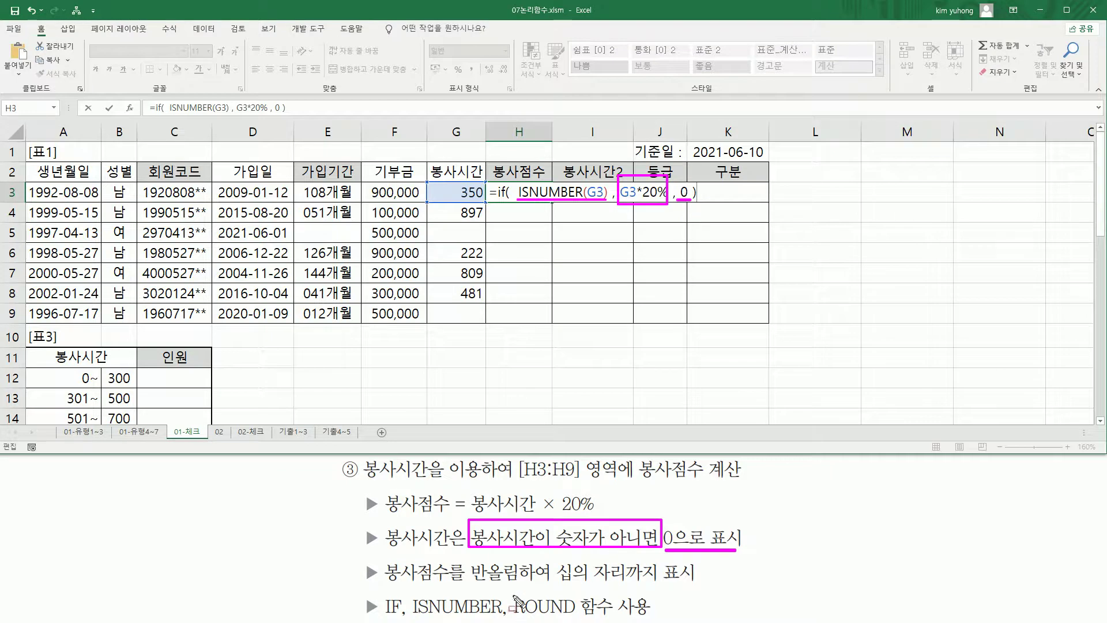
{"action": "left_click_drag", "start_coordinate": [472, 584], "coordinate": [697, 587]}
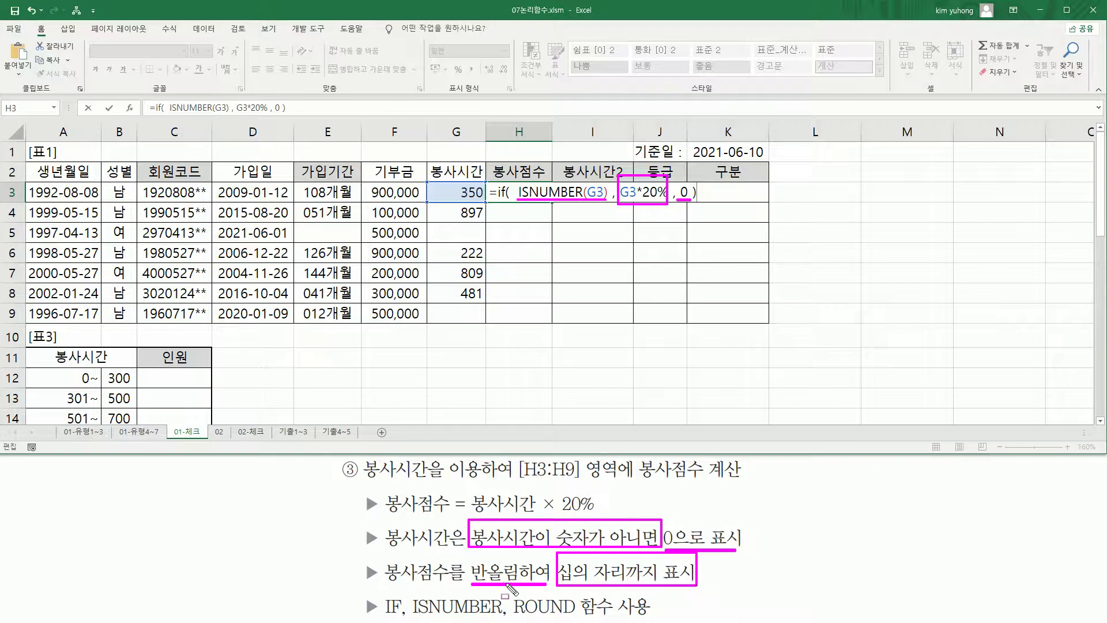
{"action": "left_click_drag", "start_coordinate": [514, 615], "coordinate": [577, 615]}
{"action": "key", "text": "Escape"}
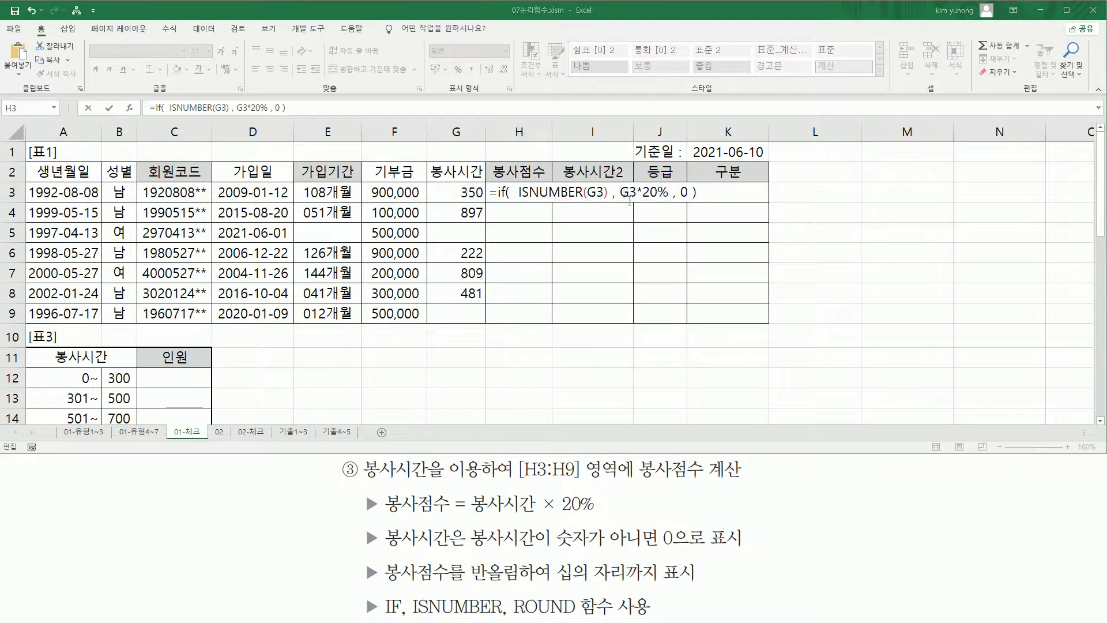
Wrap G3*20% in ROUND with -1 digits, completing H3 as =IF(ISNUMBER(G3), ROUND(G3*20%, -1), 0).
{"action": "left_click", "coordinate": [622, 192]}
{"action": "type", "text": "rou"}
{"action": "type", "text": "nd"}
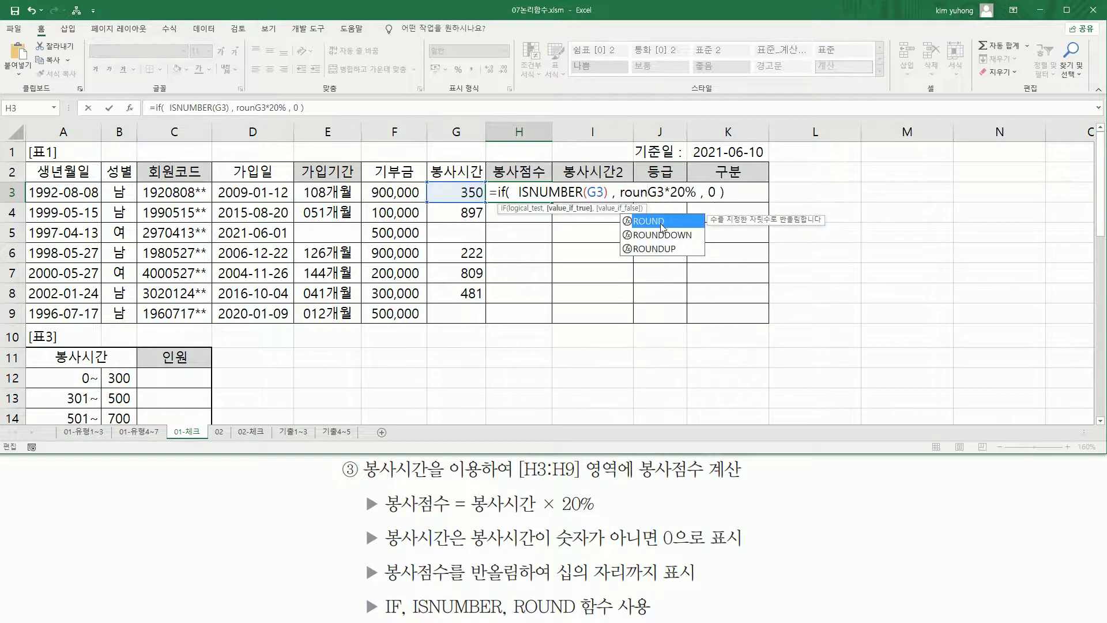
{"action": "double_click", "coordinate": [662, 222]}
{"action": "key", "text": "shift+Right"}
{"action": "key", "text": "shift+Right"}
{"action": "key", "text": "shift+Right"}
{"action": "key", "text": "shift+Right"}
{"action": "key", "text": "shift+Right"}
{"action": "key", "text": "shift+Right"}
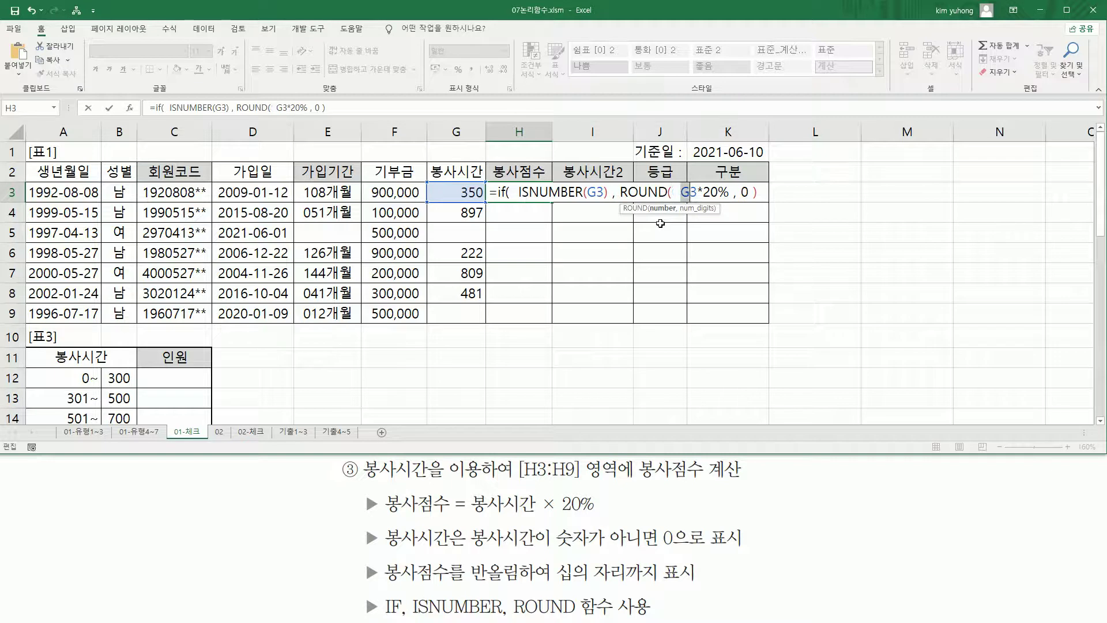
{"action": "key", "text": "Right"}
{"action": "type", "text": ","}
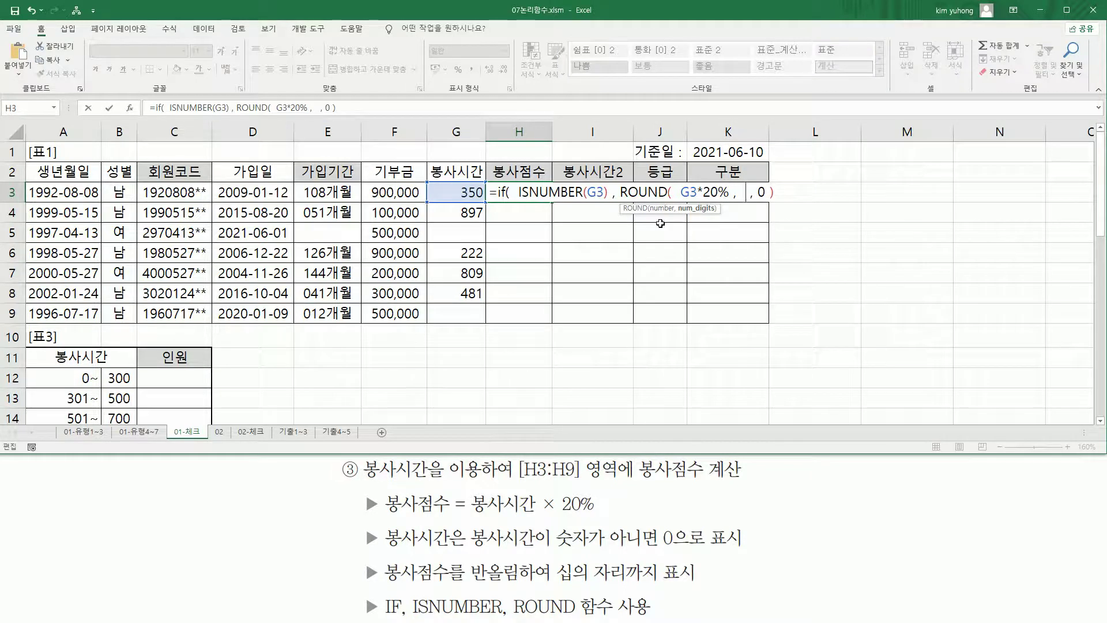
{"action": "type", "text": "-1 )"}
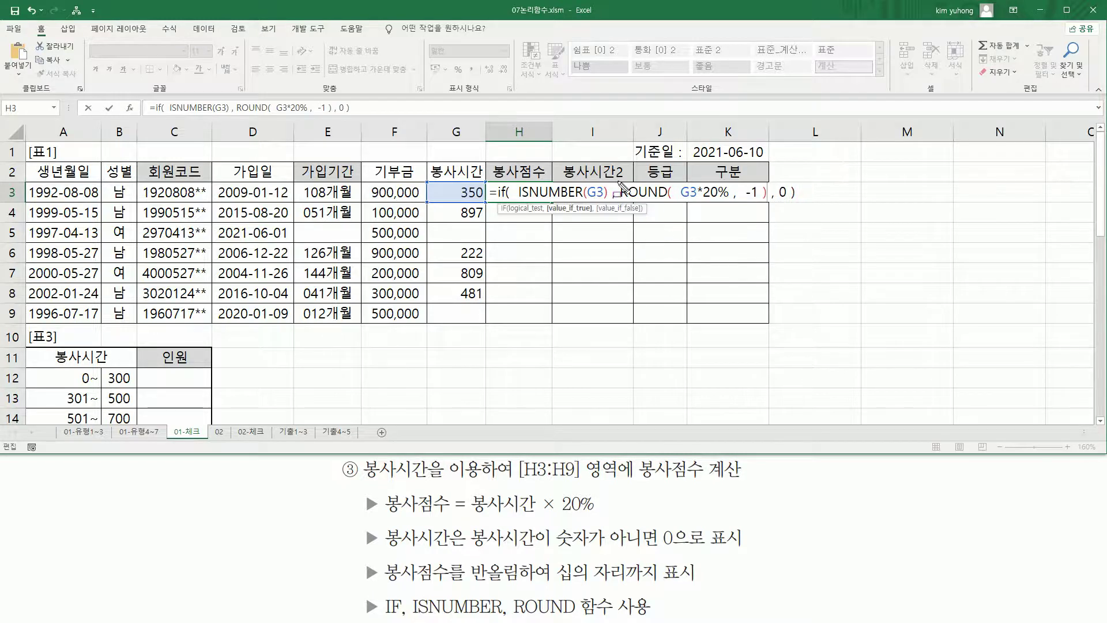
{"action": "mouse_move", "coordinate": [618, 177]}
{"action": "left_mouse_down"}
{"action": "mouse_move", "coordinate": [785, 204]}
{"action": "mouse_move", "coordinate": [769, 208]}
{"action": "left_mouse_up"}
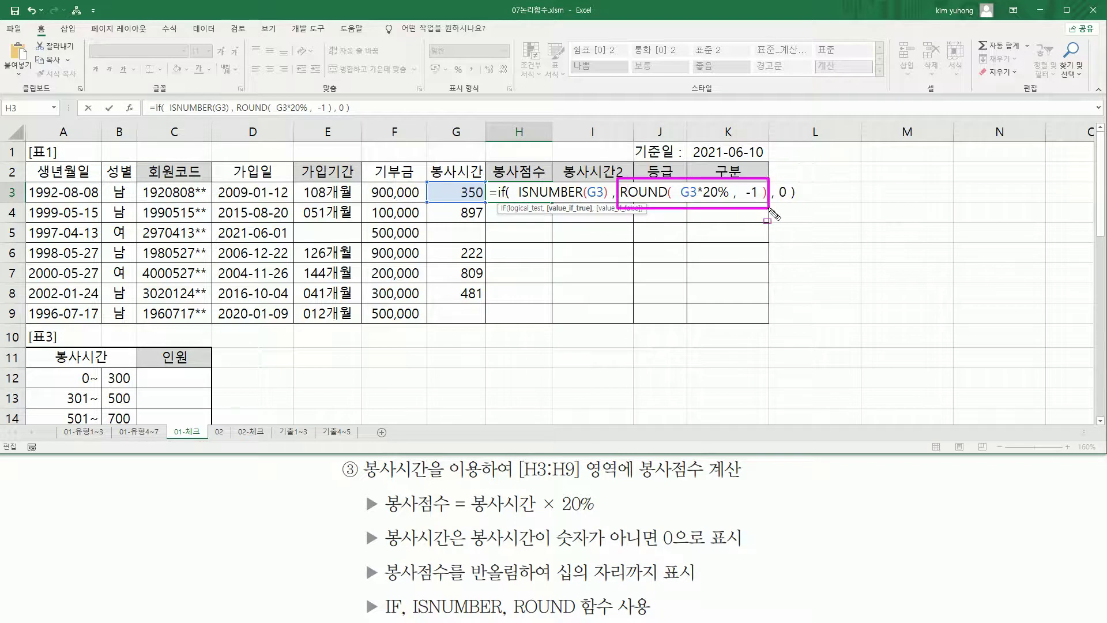
{"action": "left_click_drag", "start_coordinate": [681, 198], "coordinate": [758, 200]}
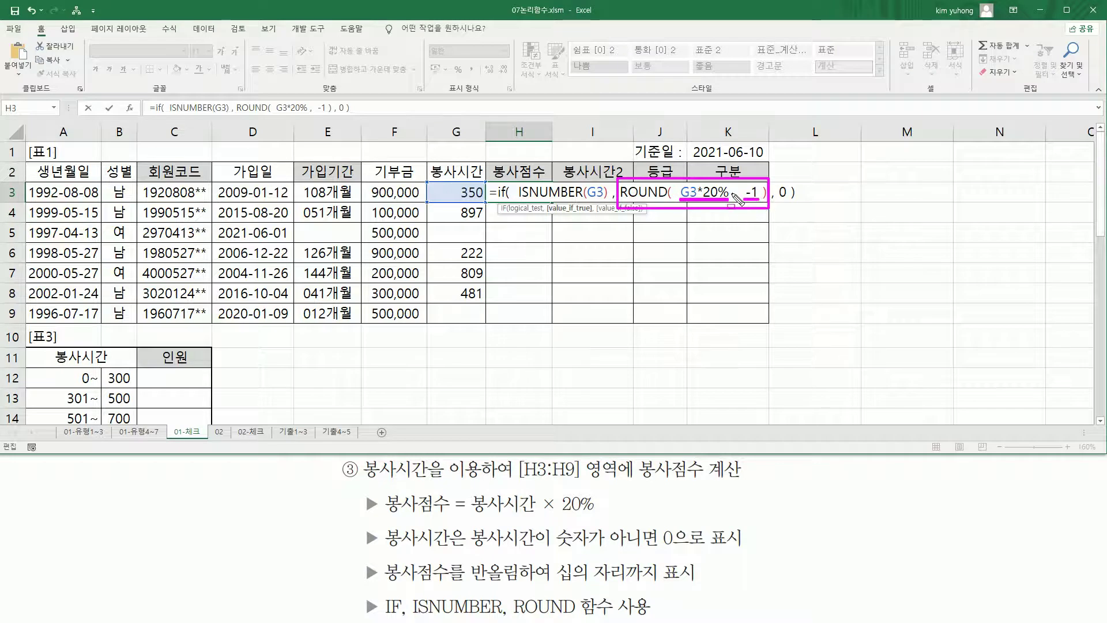
{"action": "key", "text": "Escape"}
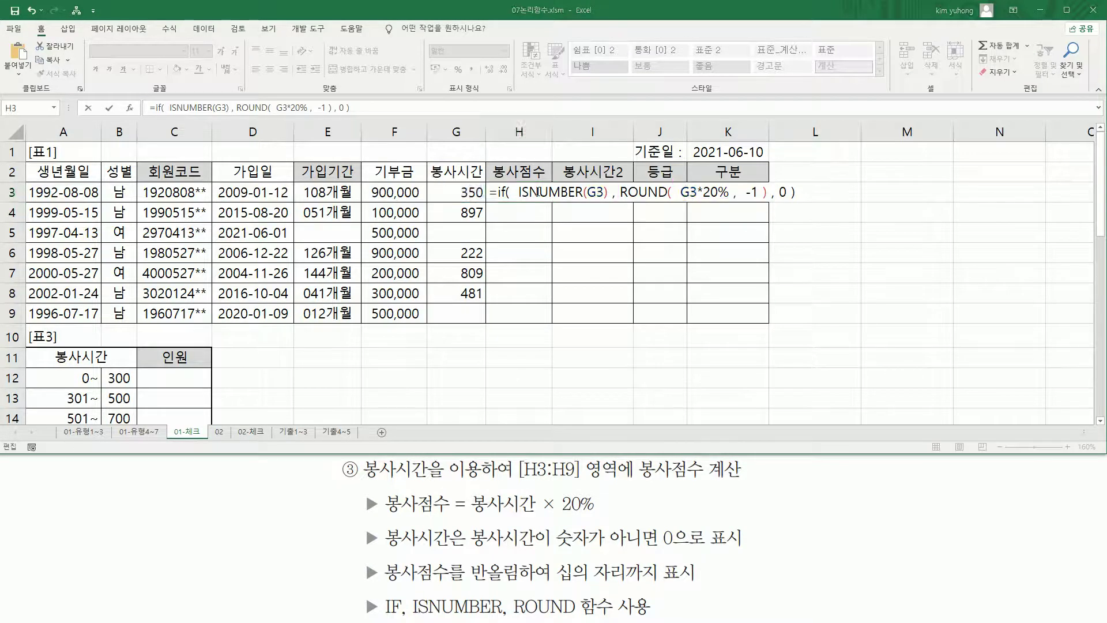
{"action": "left_click", "coordinate": [704, 194]}
{"action": "key", "text": "Return"}
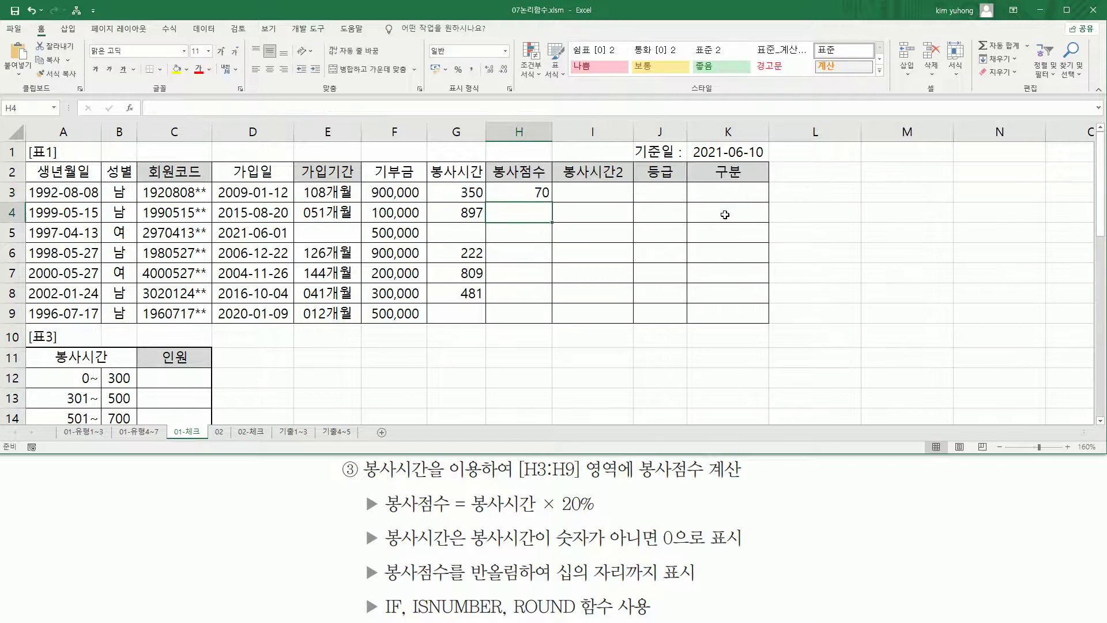
Fill the H3 formula down through H9 and check the 봉사점수 results for the rows with blank 봉사시간.
{"action": "left_click", "coordinate": [547, 193]}
{"action": "left_click_drag", "start_coordinate": [555, 201], "coordinate": [543, 326]}
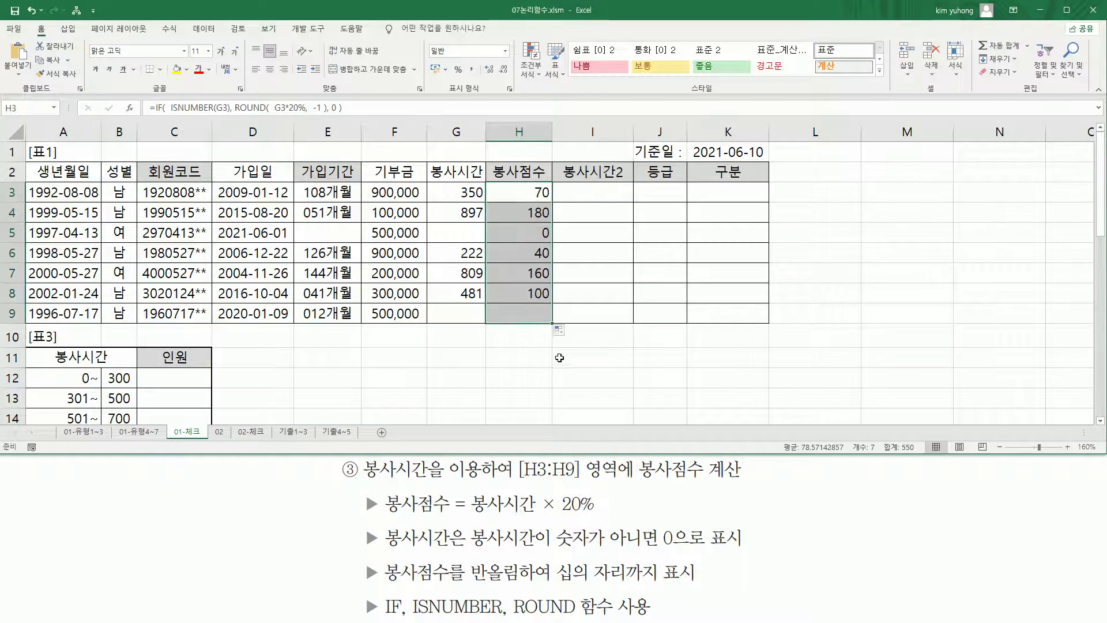
{"action": "left_click_drag", "start_coordinate": [442, 224], "coordinate": [479, 240]}
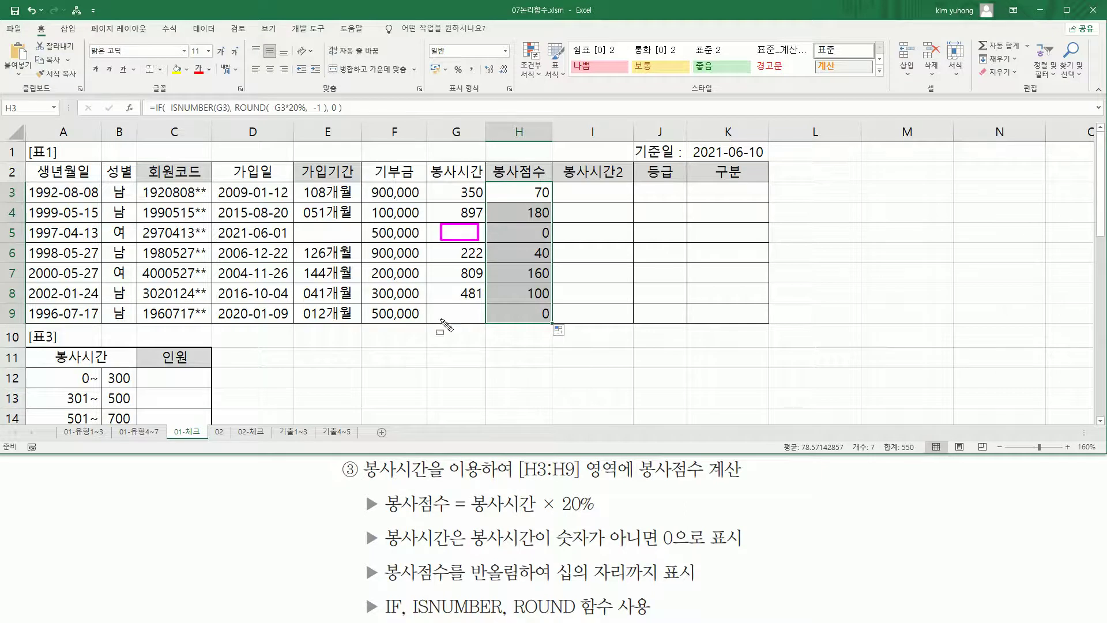
{"action": "mouse_move", "coordinate": [442, 305]}
{"action": "left_mouse_down"}
{"action": "mouse_move", "coordinate": [478, 319]}
{"action": "mouse_move", "coordinate": [547, 317]}
{"action": "mouse_move", "coordinate": [532, 310]}
{"action": "left_mouse_up"}
{"action": "mouse_move", "coordinate": [537, 224]}
{"action": "left_mouse_down"}
{"action": "mouse_move", "coordinate": [547, 238]}
{"action": "mouse_move", "coordinate": [556, 226]}
{"action": "left_mouse_up"}
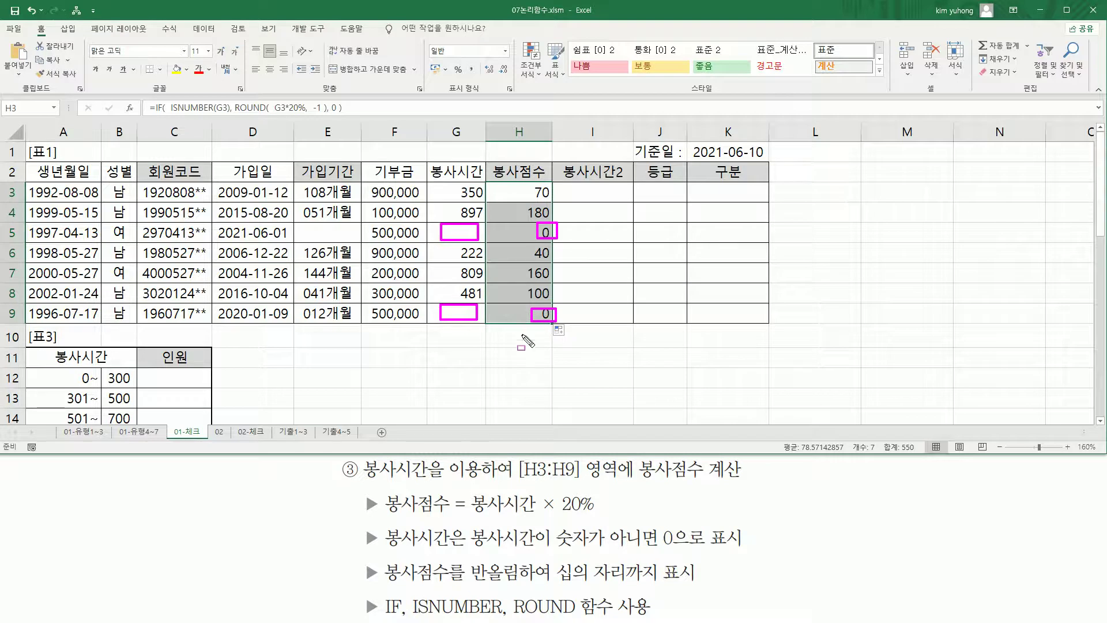
{"action": "left_click", "coordinate": [394, 378]}
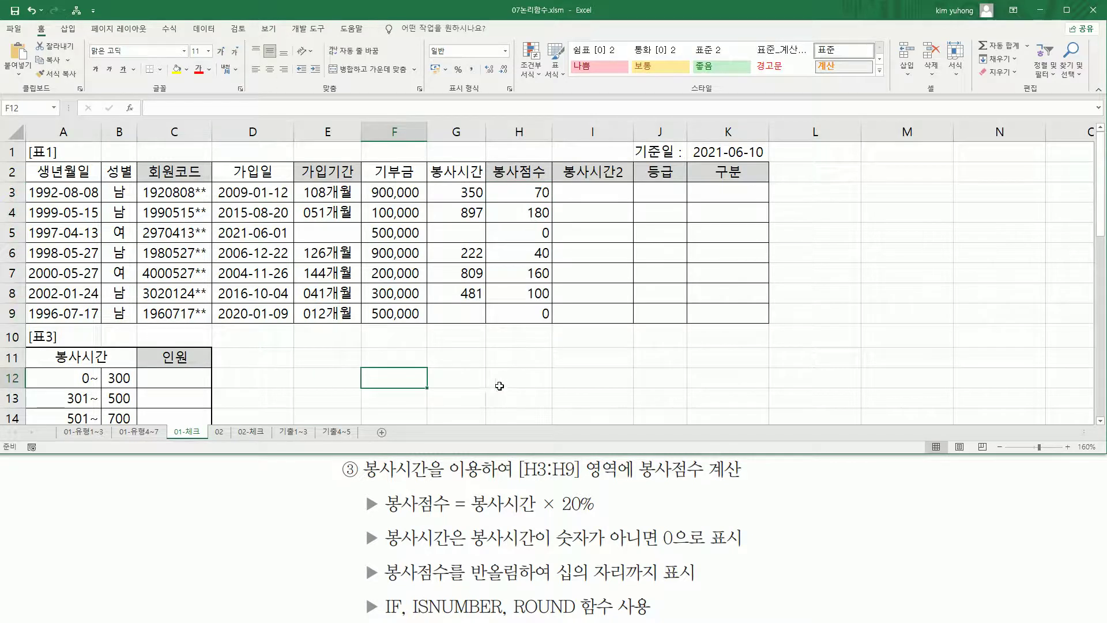
Place the H3 formula as plain text in C10 and review its ISNUMBER condition, ROUND true value and false value 0.
{"action": "left_click", "coordinate": [195, 331]}
{"action": "type", "text": "'"}
{"action": "type", "text": "=if(  ISNUMBER(G3) , ROUND(  G3*20% ,  -1 ) , 0 )"}
{"action": "key", "text": "Return"}
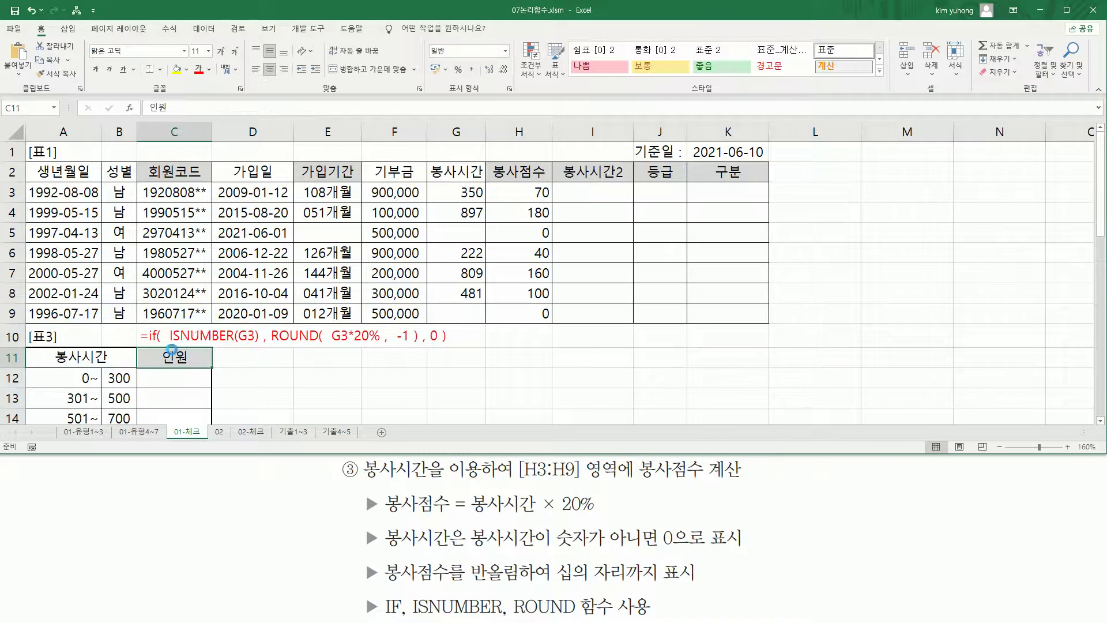
{"action": "mouse_move", "coordinate": [166, 343]}
{"action": "left_mouse_down"}
{"action": "mouse_move", "coordinate": [259, 348]}
{"action": "mouse_move", "coordinate": [260, 329]}
{"action": "left_mouse_up"}
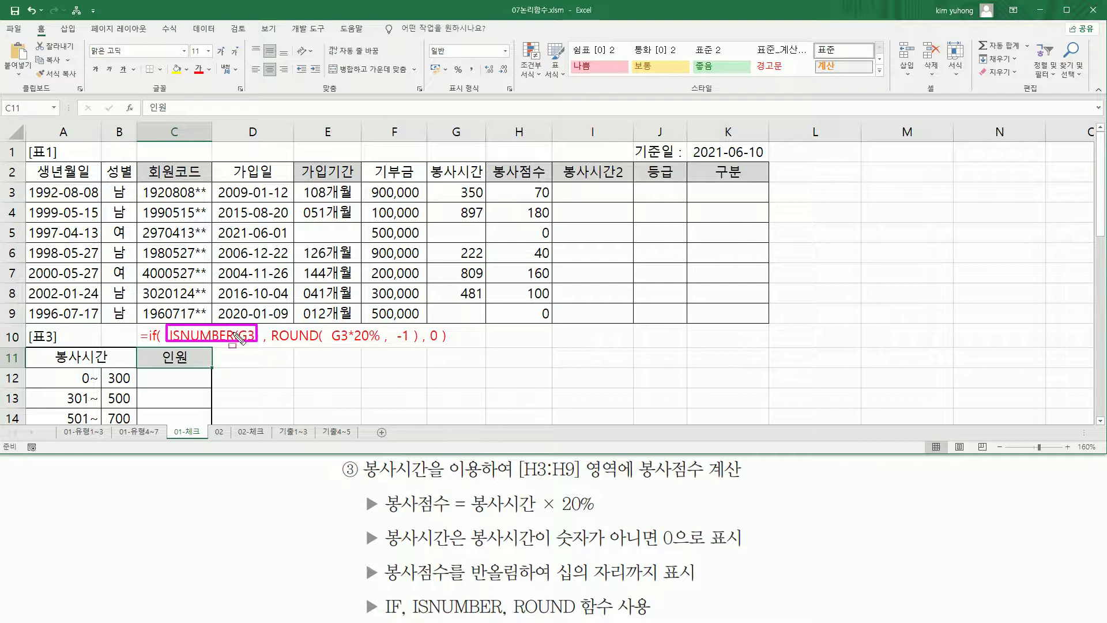
{"action": "left_click_drag", "start_coordinate": [273, 346], "coordinate": [416, 345]}
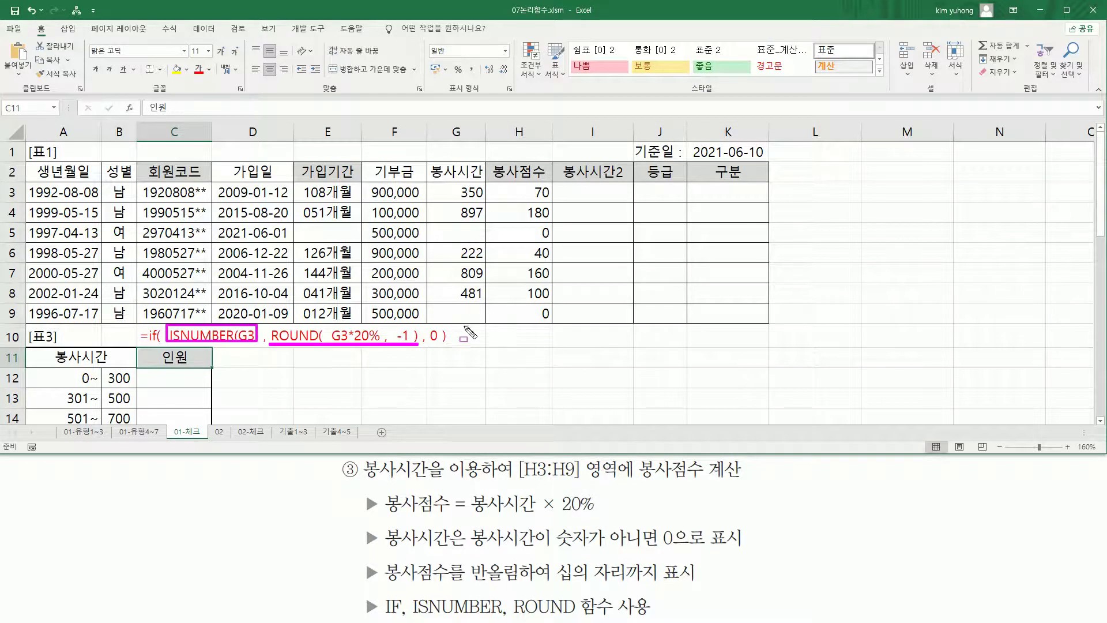
{"action": "left_click_drag", "start_coordinate": [428, 344], "coordinate": [438, 344]}
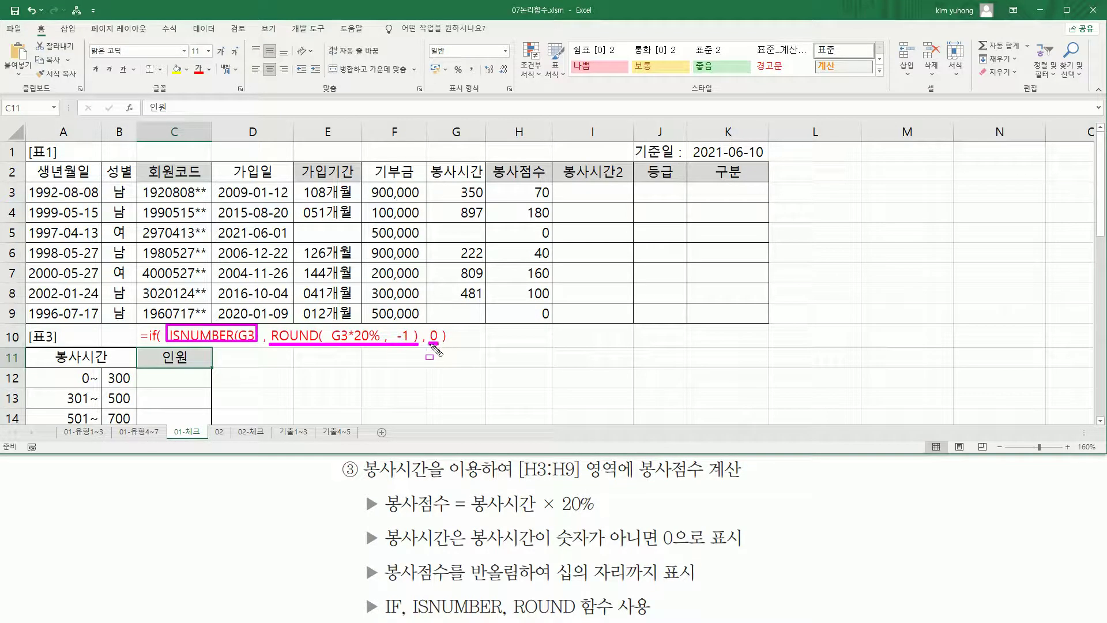
Read task ④ on converting 봉사시간 into 봉사시간2 in I3:I9, including the display rules below 60 and from 60 upward.
{"action": "key", "text": "Escape"}
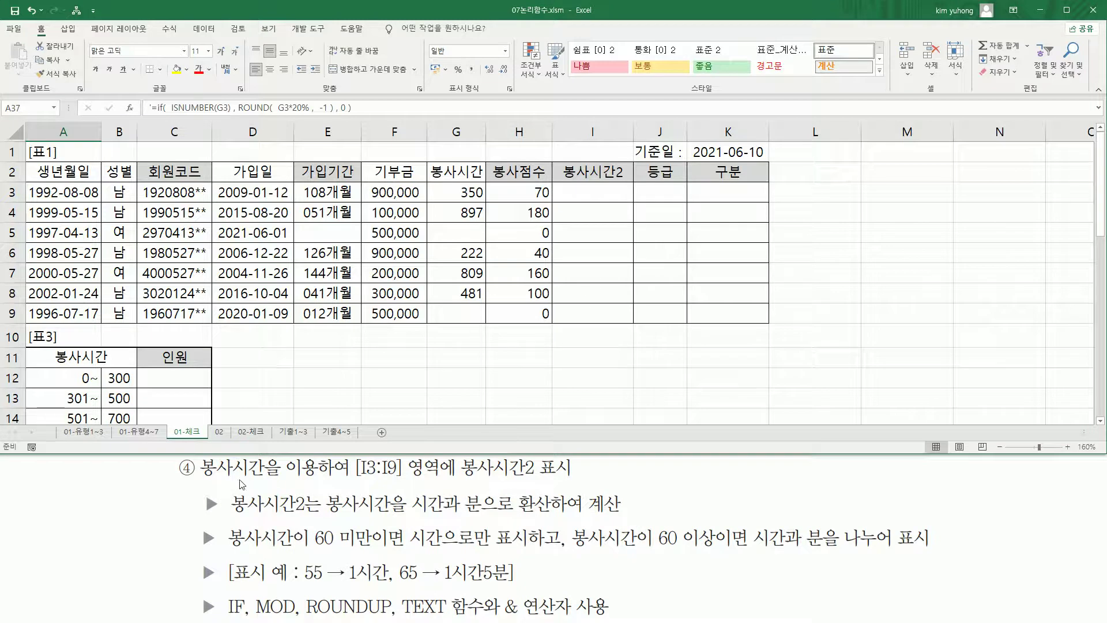
{"action": "key", "text": "ctrl+2"}
{"action": "left_click_drag", "start_coordinate": [201, 479], "coordinate": [270, 479]}
{"action": "mouse_move", "coordinate": [351, 483]}
{"action": "left_mouse_down"}
{"action": "mouse_move", "coordinate": [443, 475]}
{"action": "mouse_move", "coordinate": [351, 462]}
{"action": "mouse_move", "coordinate": [444, 460]}
{"action": "mouse_move", "coordinate": [542, 478]}
{"action": "left_mouse_up"}
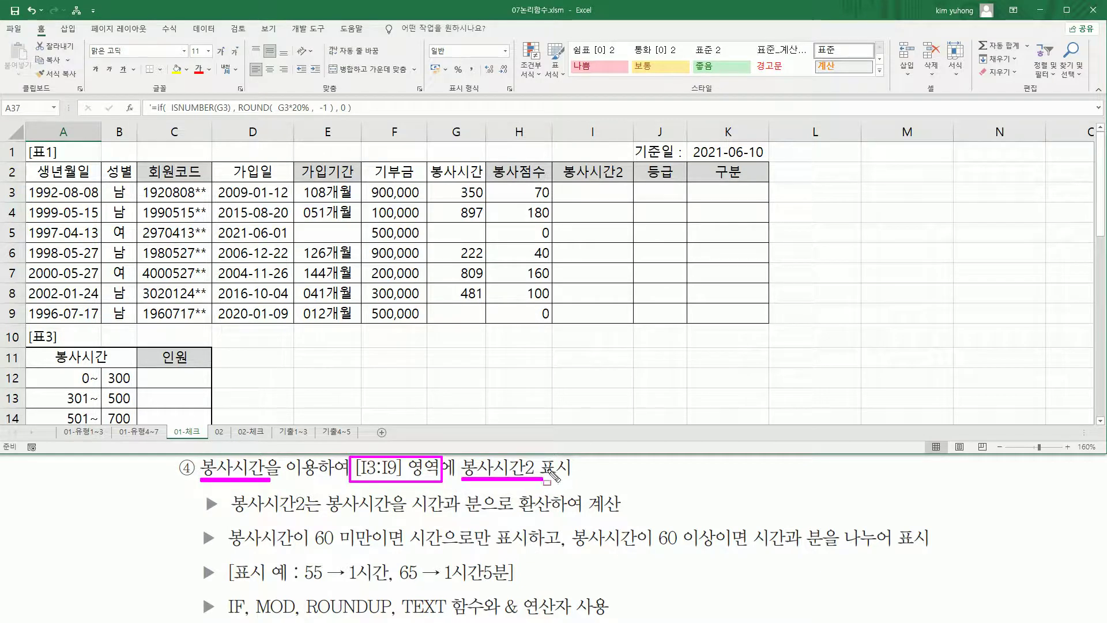
{"action": "left_click_drag", "start_coordinate": [567, 187], "coordinate": [629, 325]}
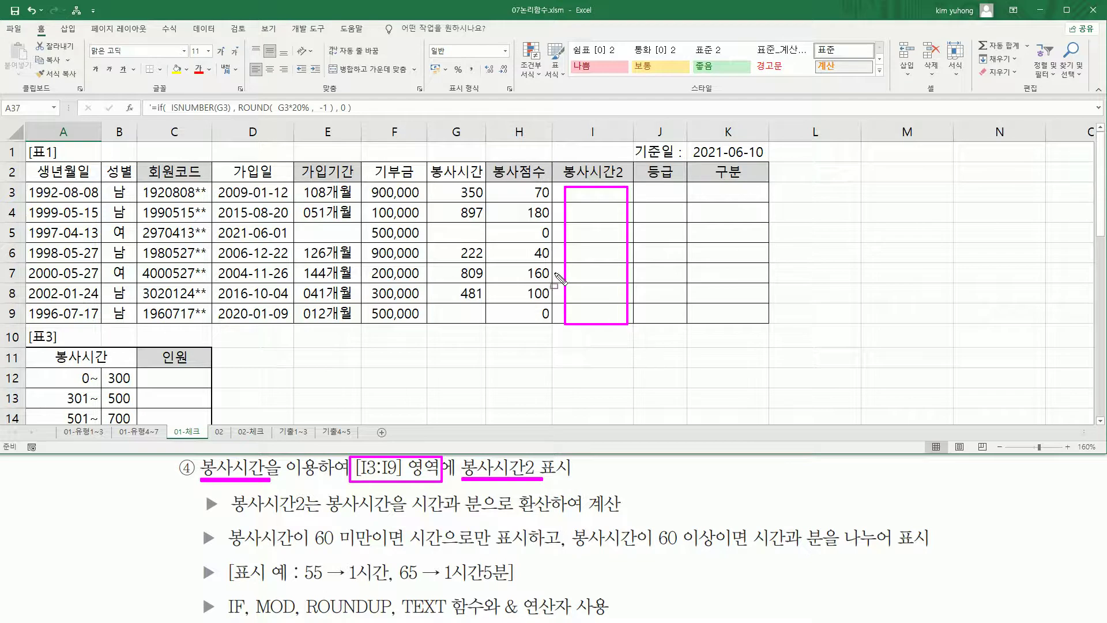
{"action": "left_click_drag", "start_coordinate": [434, 182], "coordinate": [482, 329]}
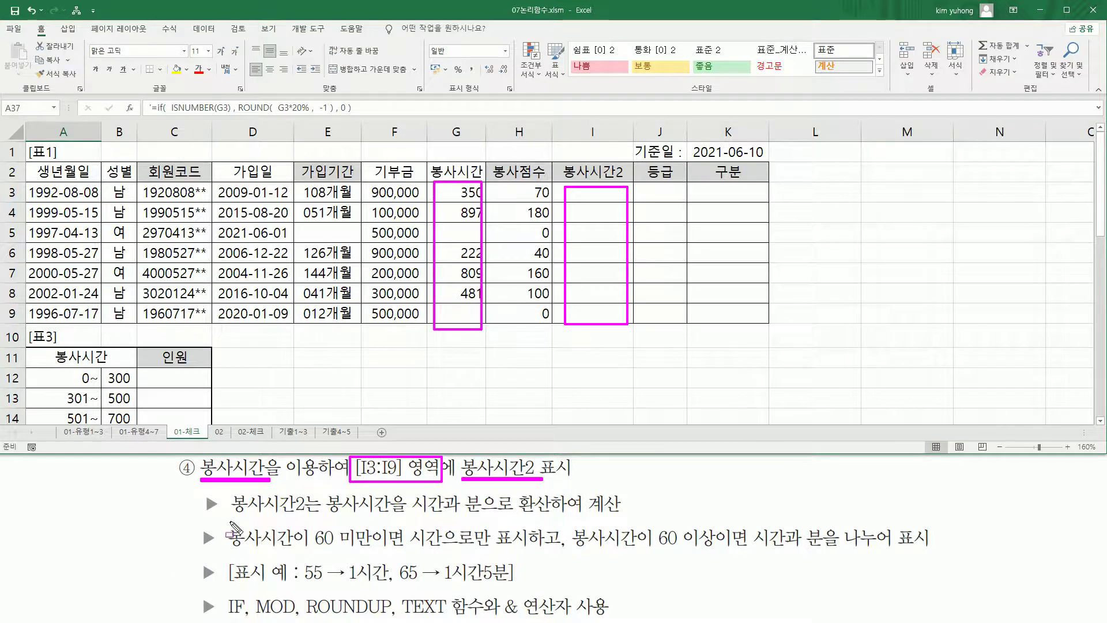
{"action": "mouse_move", "coordinate": [324, 487]}
{"action": "left_mouse_down"}
{"action": "mouse_move", "coordinate": [349, 526]}
{"action": "mouse_move", "coordinate": [445, 512]}
{"action": "mouse_move", "coordinate": [626, 512]}
{"action": "left_mouse_up"}
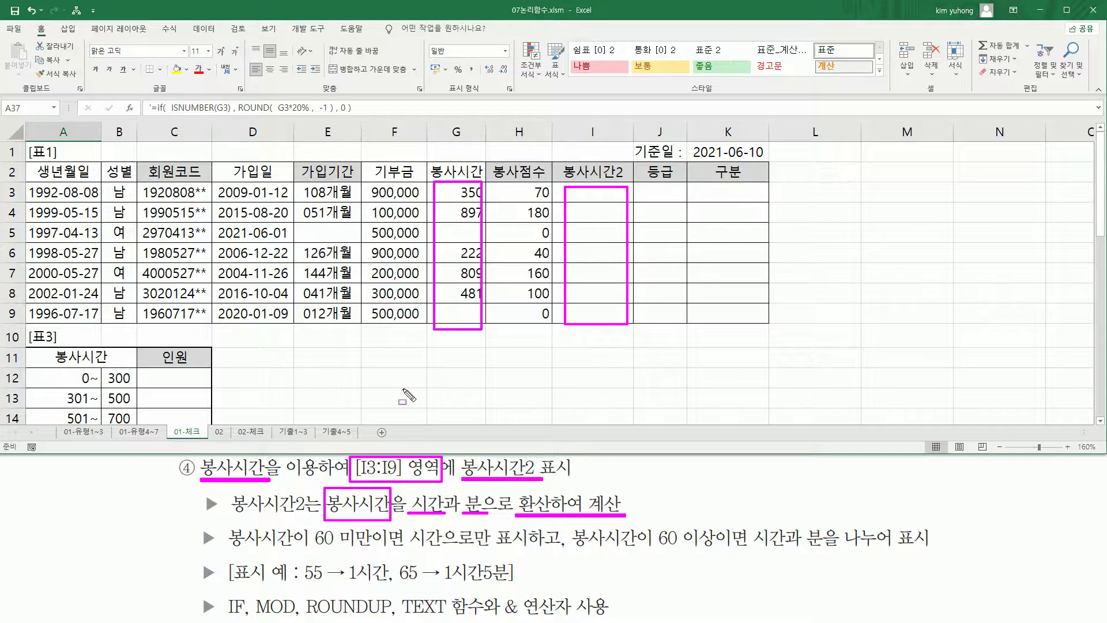
{"action": "left_click_drag", "start_coordinate": [308, 549], "coordinate": [529, 551]}
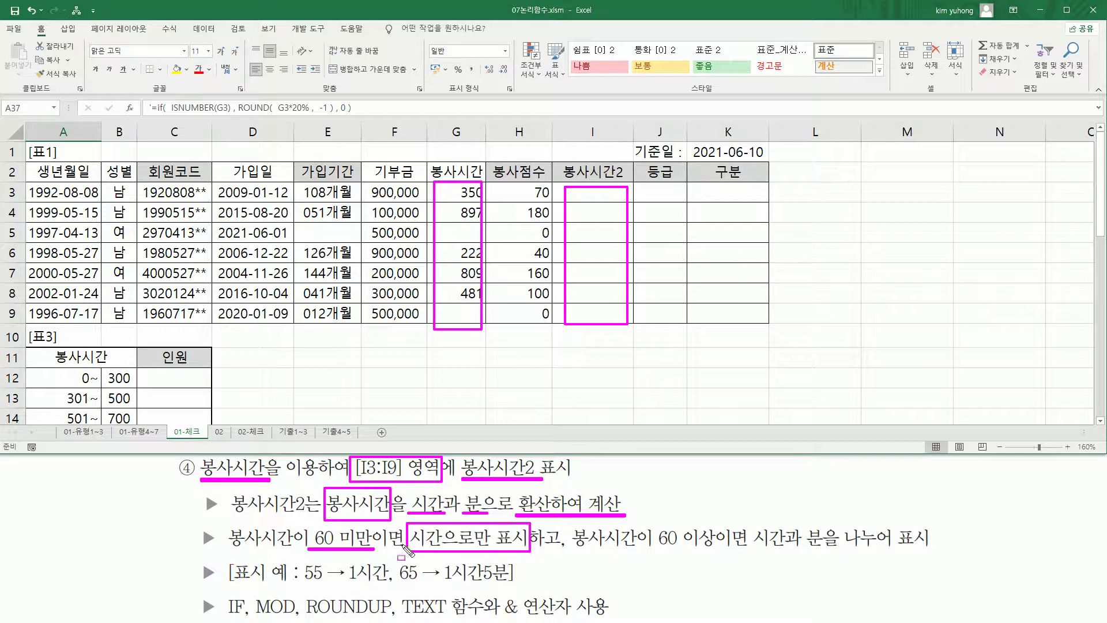
{"action": "left_click_drag", "start_coordinate": [653, 548], "coordinate": [933, 553]}
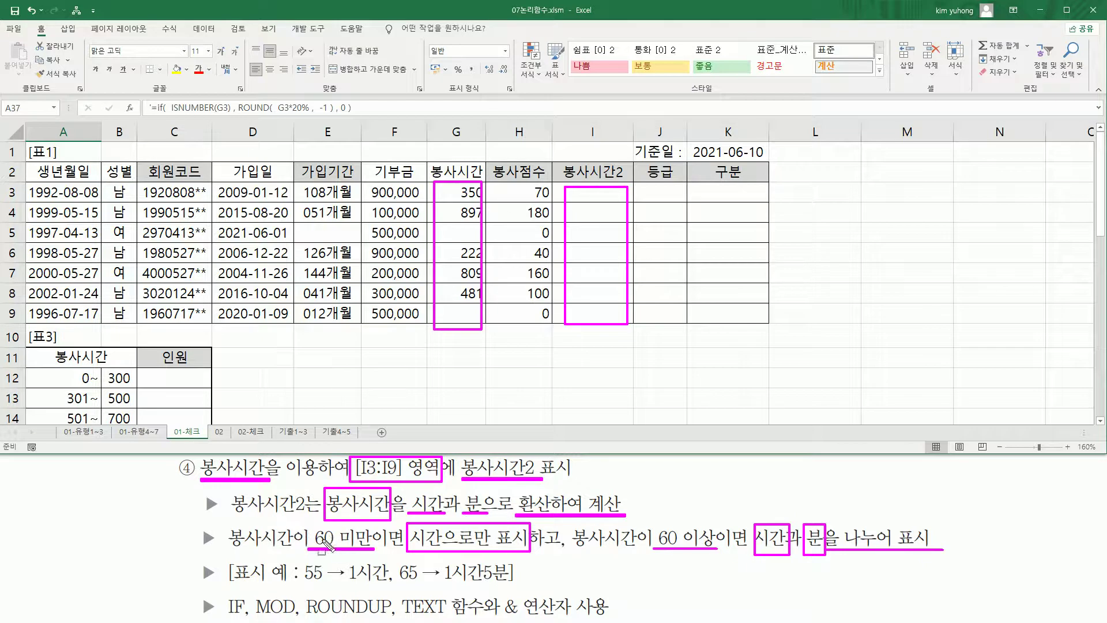
Examine the display examples 55 → 1시간 and 65 → 1시간5분 against the required MOD, ROUNDUP and TEXT functions.
{"action": "left_click_drag", "start_coordinate": [305, 583], "coordinate": [383, 584]}
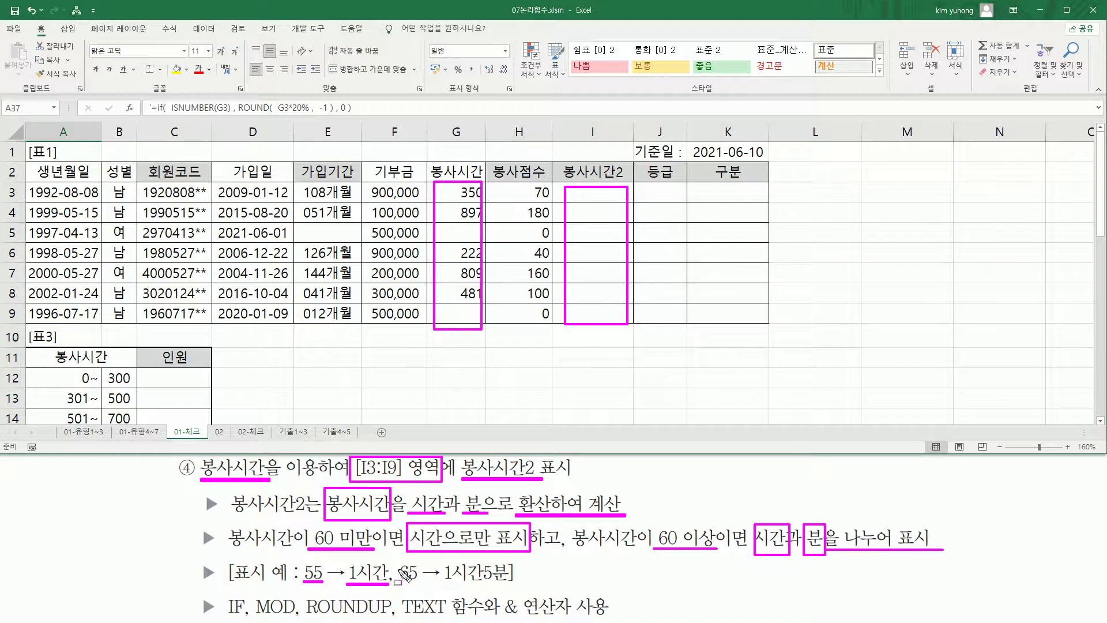
{"action": "left_click_drag", "start_coordinate": [395, 581], "coordinate": [419, 582]}
{"action": "left_click_drag", "start_coordinate": [397, 559], "coordinate": [422, 589]}
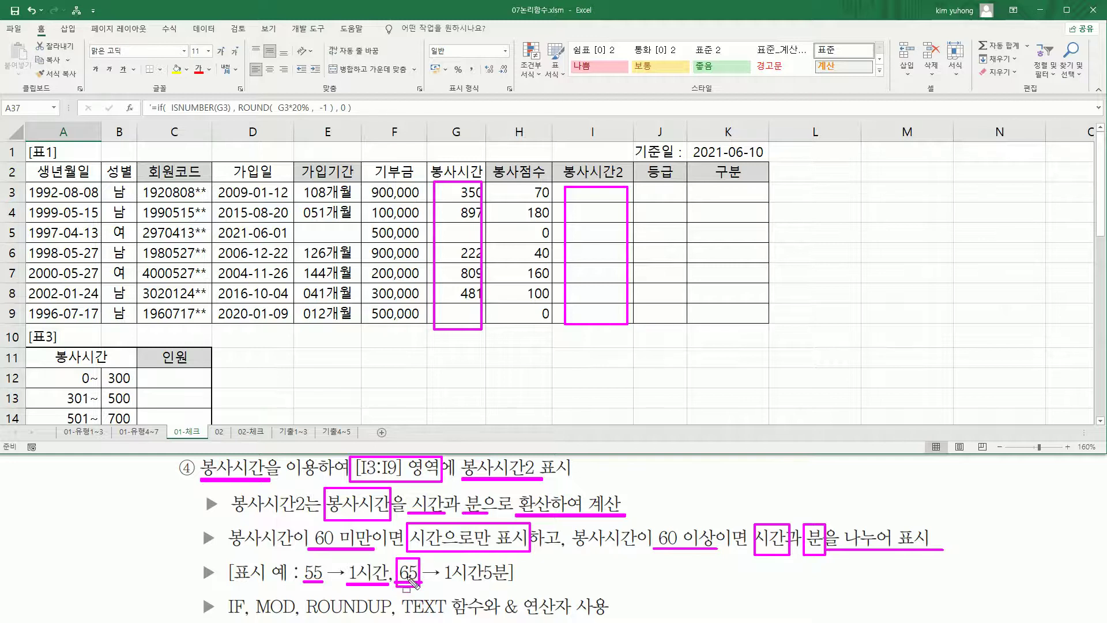
{"action": "left_click_drag", "start_coordinate": [443, 581], "coordinate": [494, 581]}
{"action": "left_click_drag", "start_coordinate": [443, 558], "coordinate": [455, 585]}
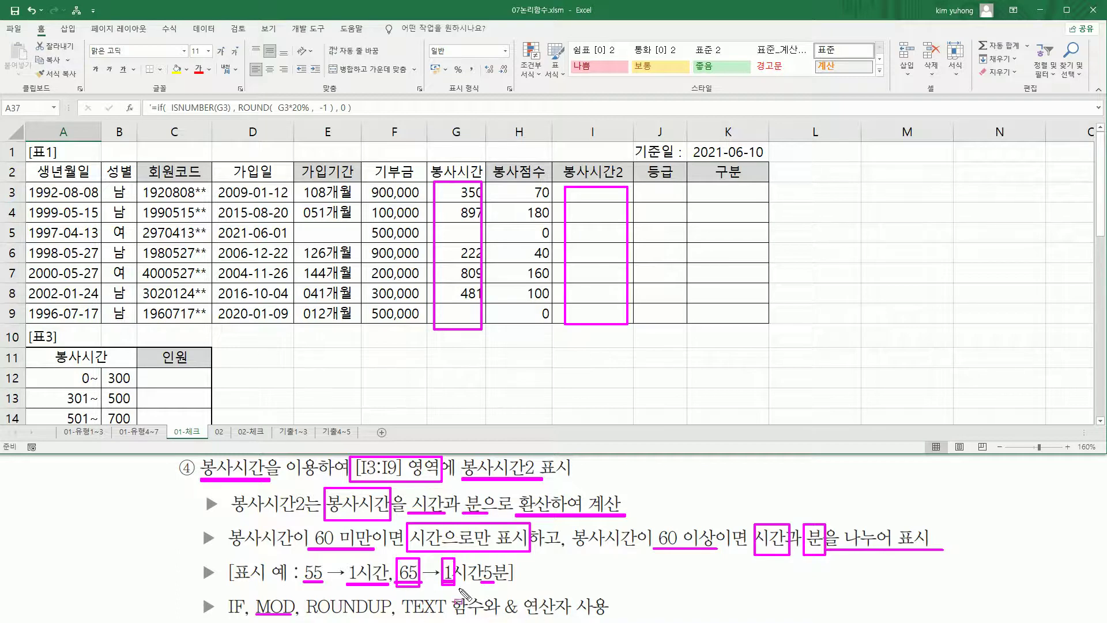
{"action": "left_click_drag", "start_coordinate": [300, 558], "coordinate": [325, 587]}
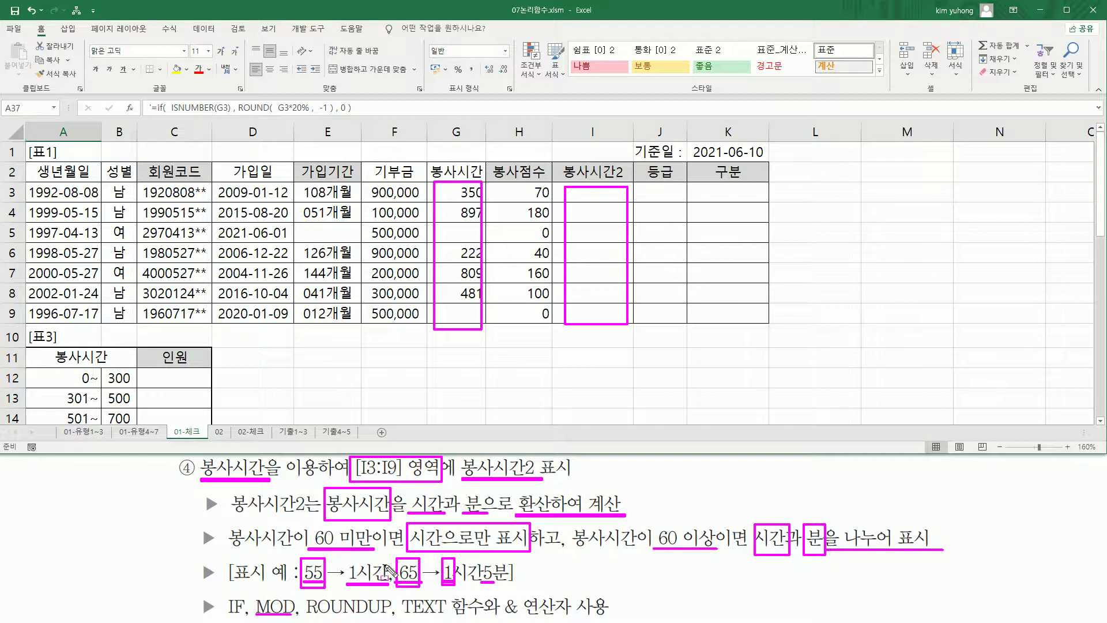
{"action": "left_click_drag", "start_coordinate": [306, 616], "coordinate": [384, 618]}
{"action": "left_click_drag", "start_coordinate": [399, 594], "coordinate": [486, 619]}
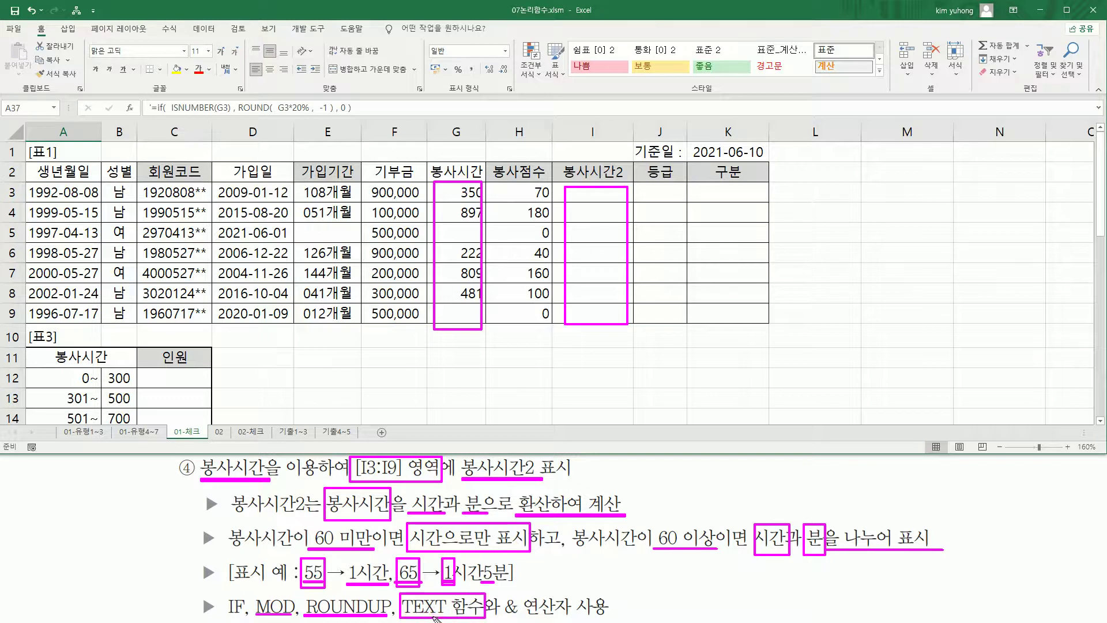
Start the 봉사시간2 formula in I3 as an IF with the condition G3 < 60.
{"action": "key", "text": "Escape"}
{"action": "left_click", "coordinate": [614, 199]}
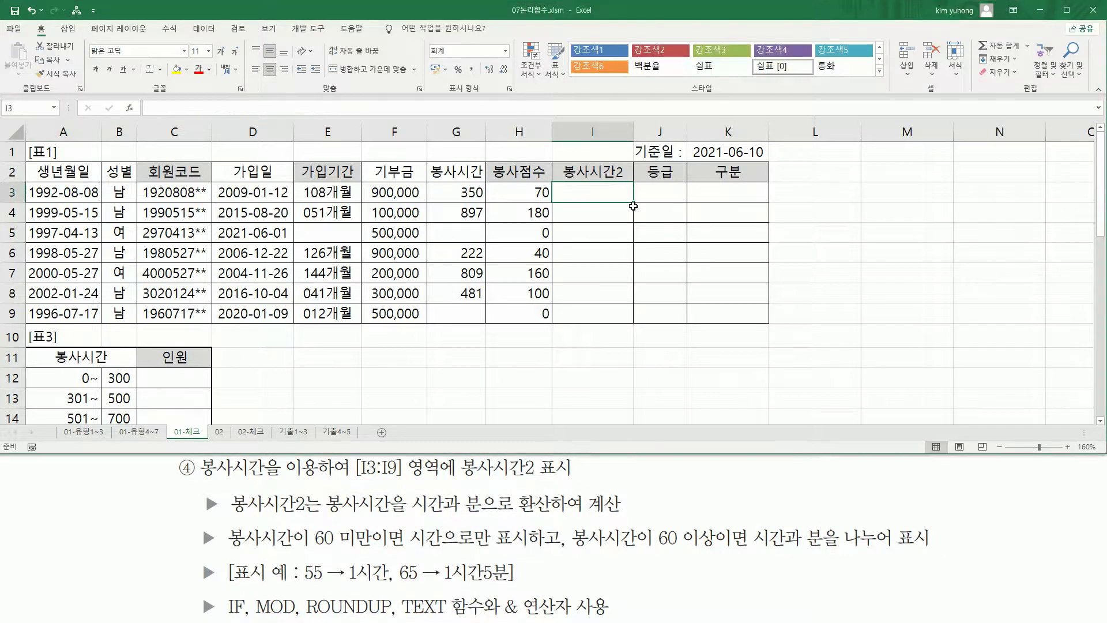
{"action": "type", "text": "=if"}
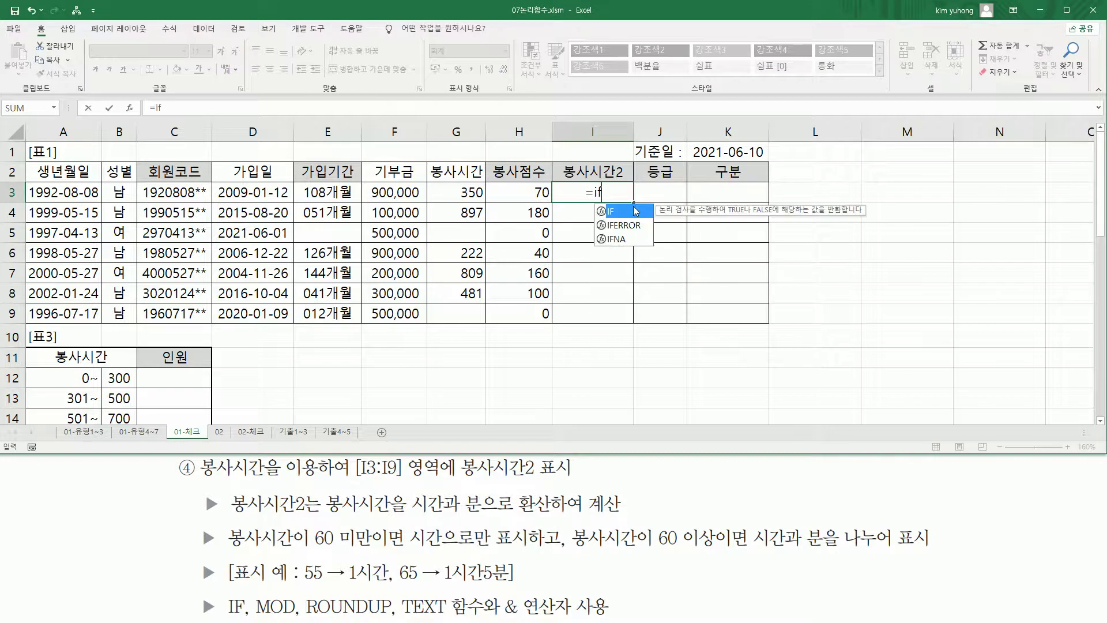
{"action": "type", "text": "("}
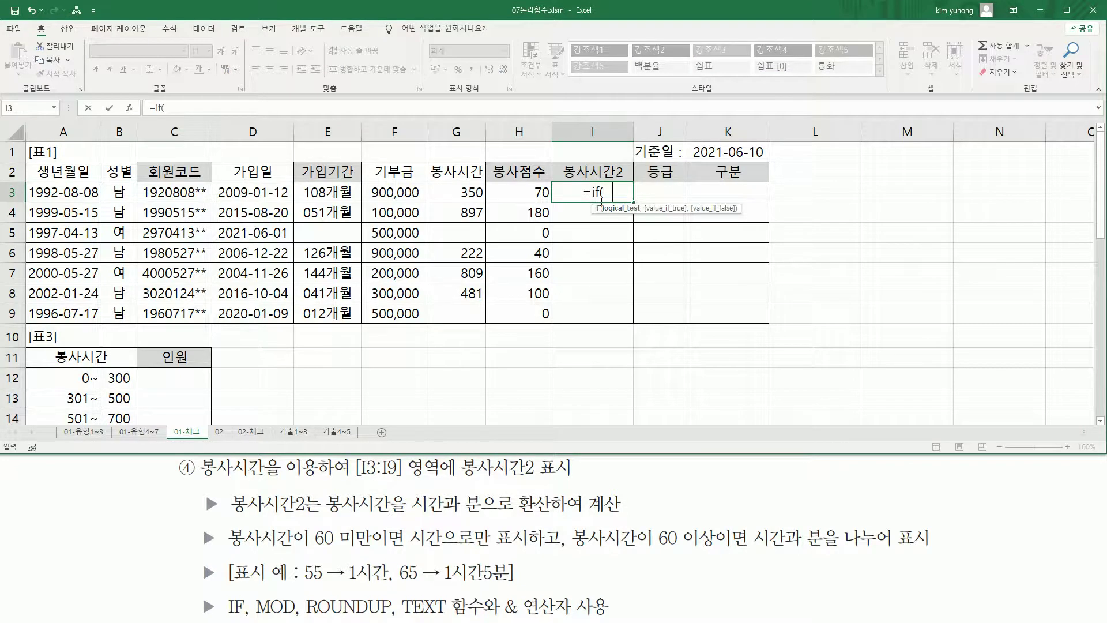
{"action": "left_click", "coordinate": [457, 189]}
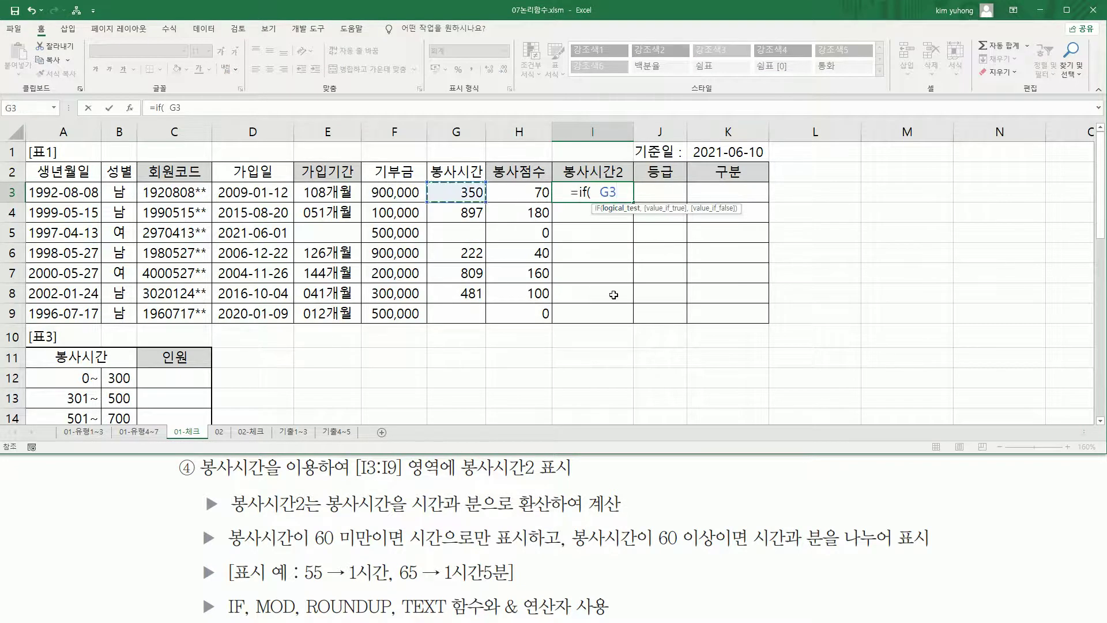
{"action": "type", "text": "<"}
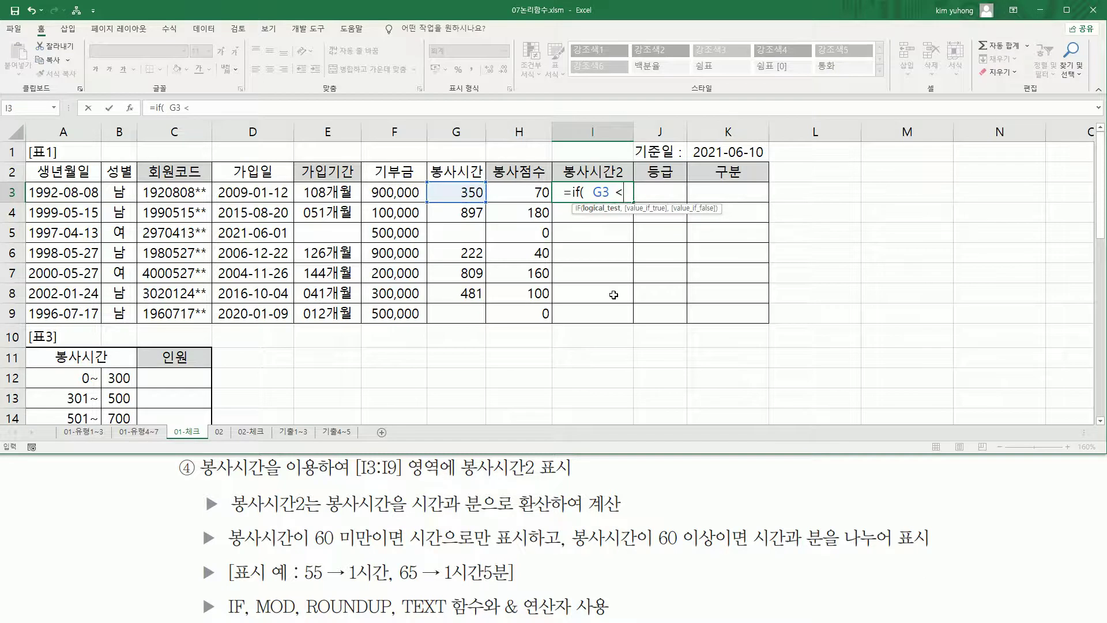
{"action": "type", "text": " 60"}
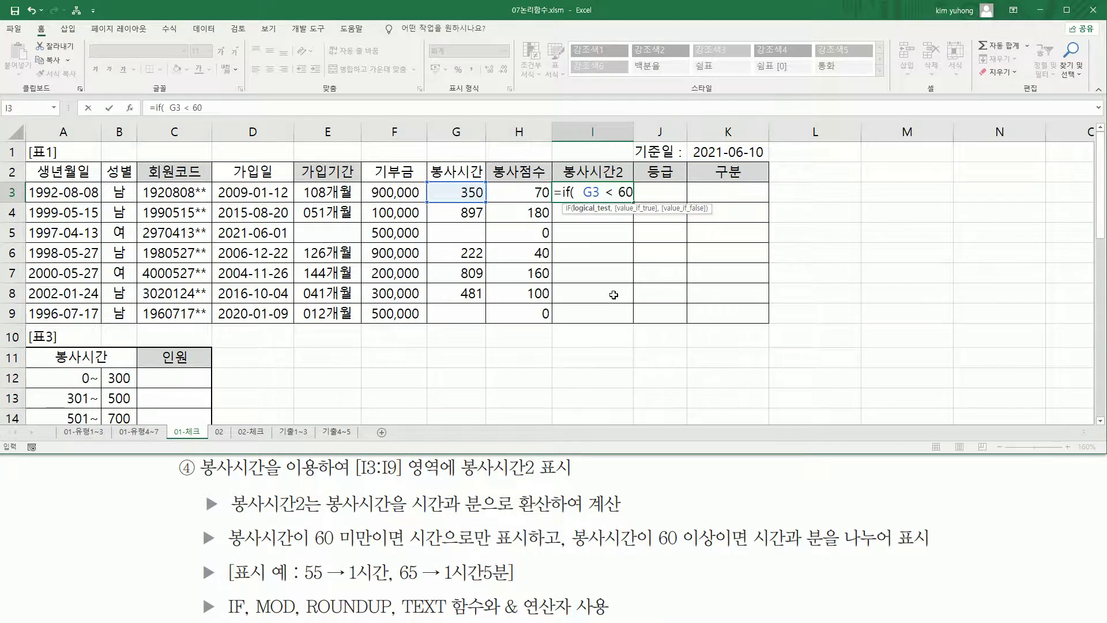
{"action": "type", "text": " ,"}
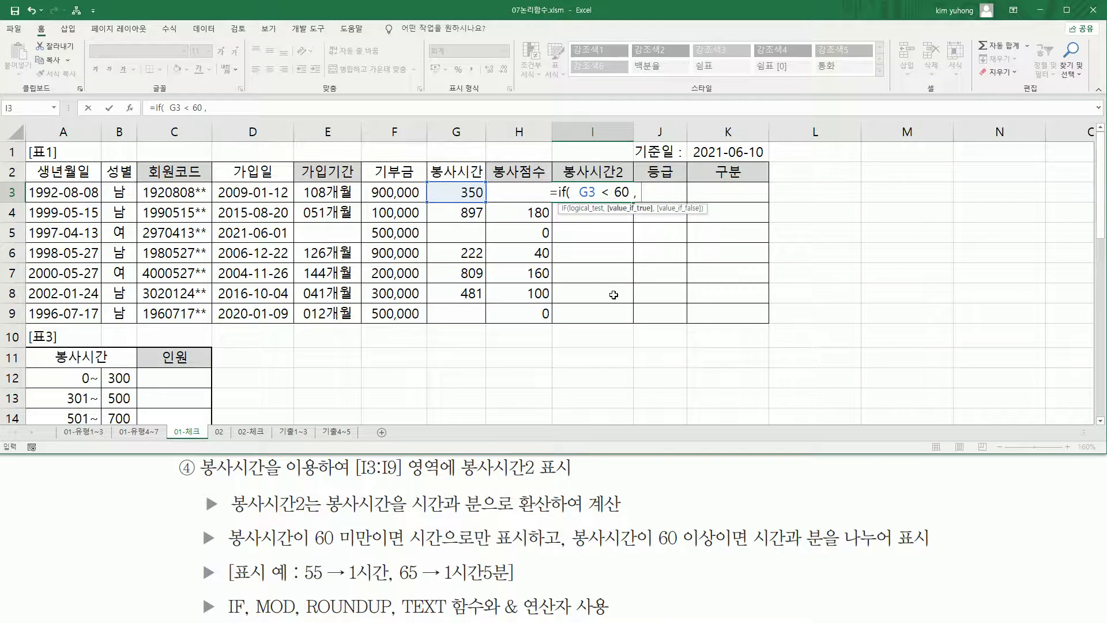
Check the hours-only rule and its example for 55, and enter G3/60 as the IF's true value in I3.
{"action": "left_click_drag", "start_coordinate": [410, 549], "coordinate": [526, 551]}
{"action": "left_click_drag", "start_coordinate": [300, 556], "coordinate": [325, 587]}
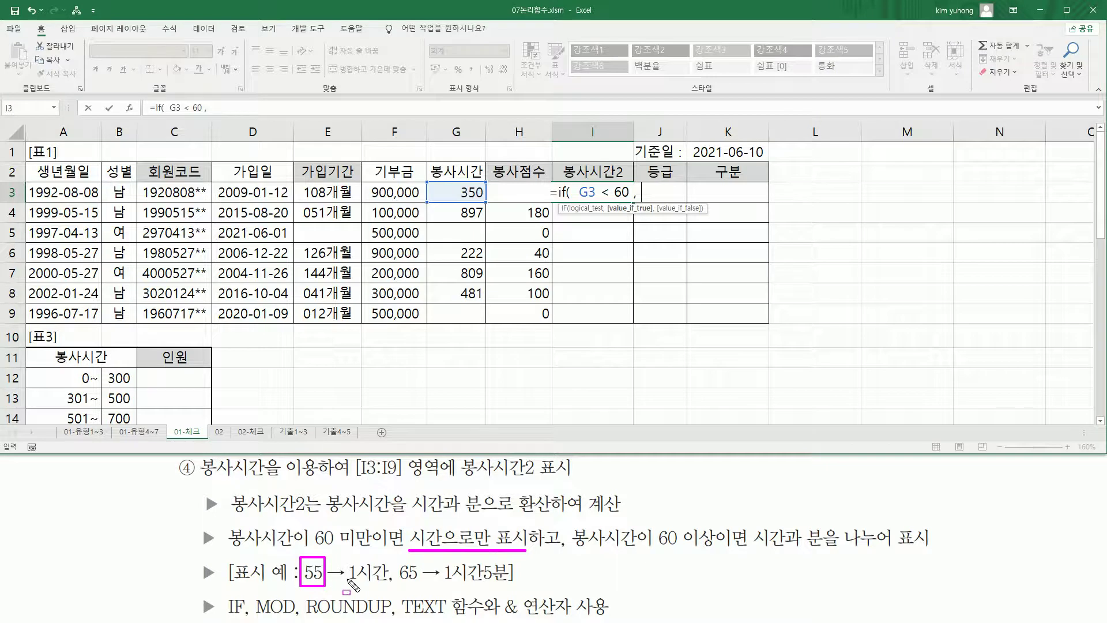
{"action": "left_click_drag", "start_coordinate": [347, 584], "coordinate": [387, 584]}
{"action": "key", "text": "Escape"}
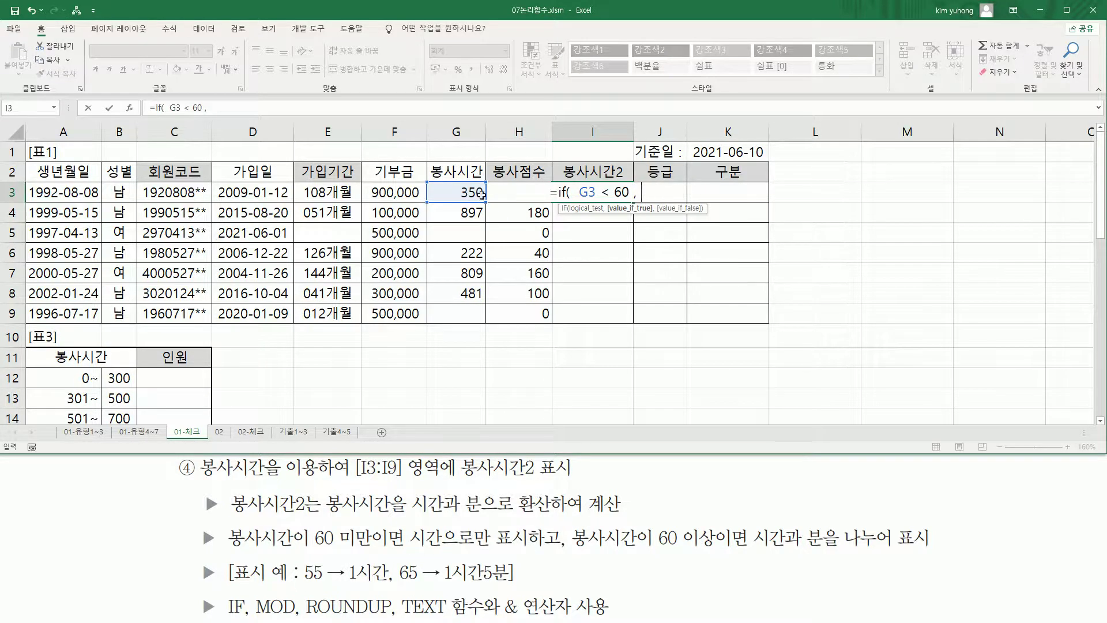
{"action": "left_click", "coordinate": [457, 192]}
{"action": "type", "text": "/60"}
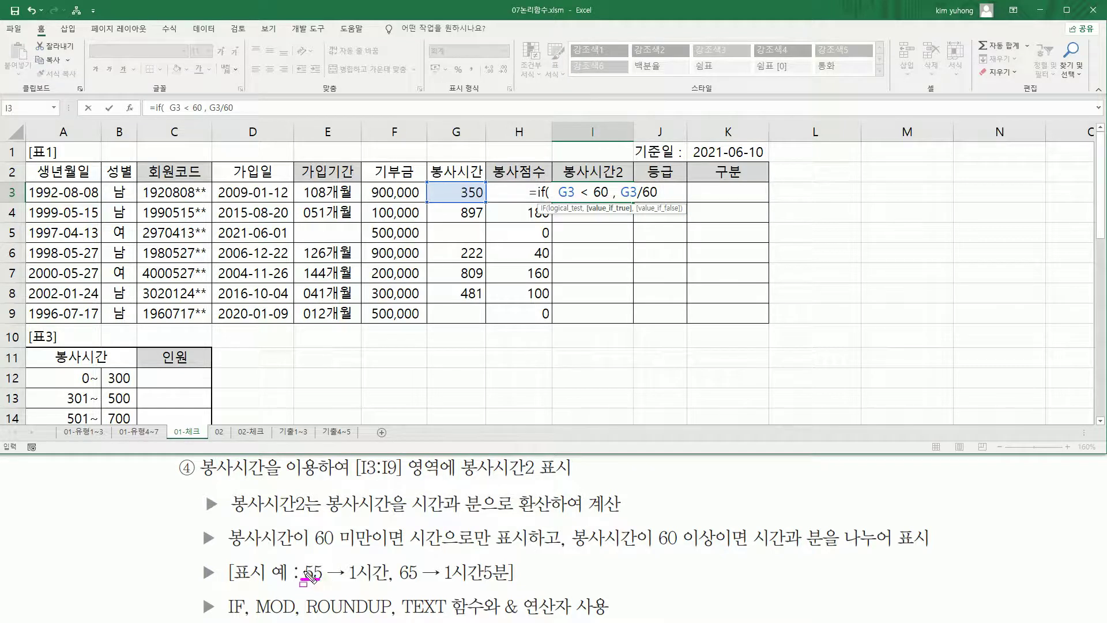
Wrap G3/60 in ROUNDUP with 0 digits so times under 60 round up to a whole hour.
{"action": "left_click_drag", "start_coordinate": [346, 580], "coordinate": [355, 581]}
{"action": "key", "text": "Escape"}
{"action": "type", "text": "roun"}
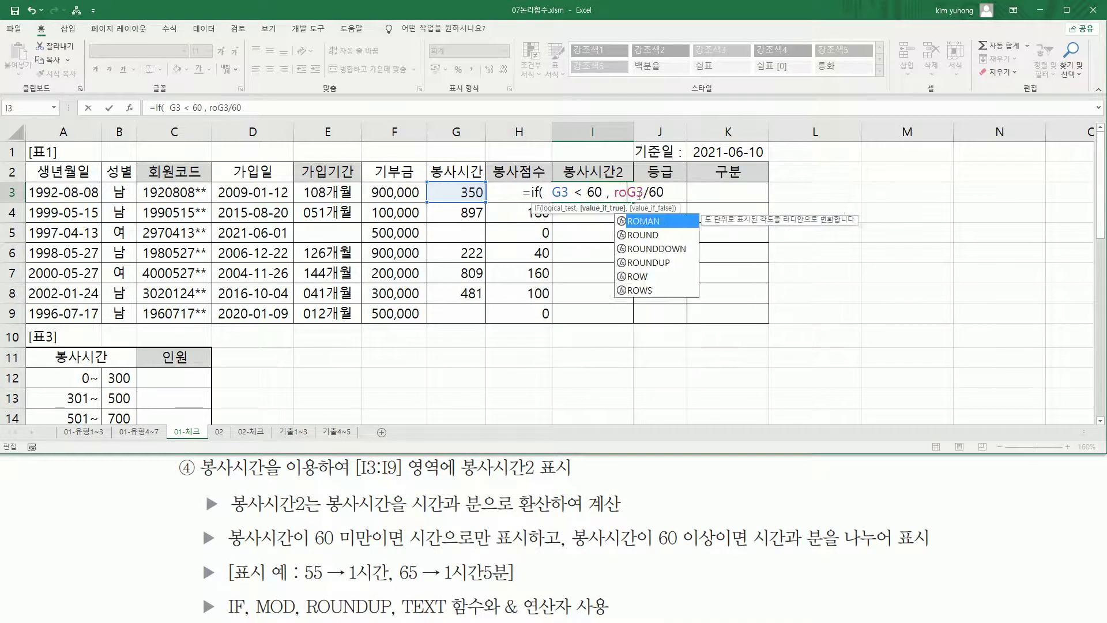
{"action": "type", "text": "d"}
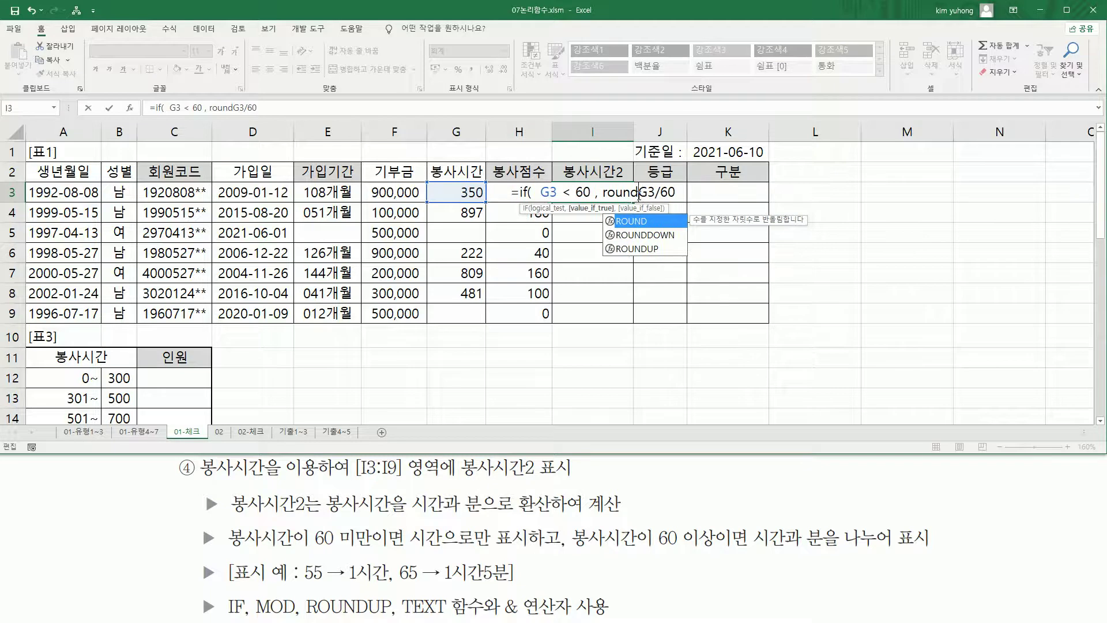
{"action": "type", "text": "u"}
{"action": "key", "text": "Tab"}
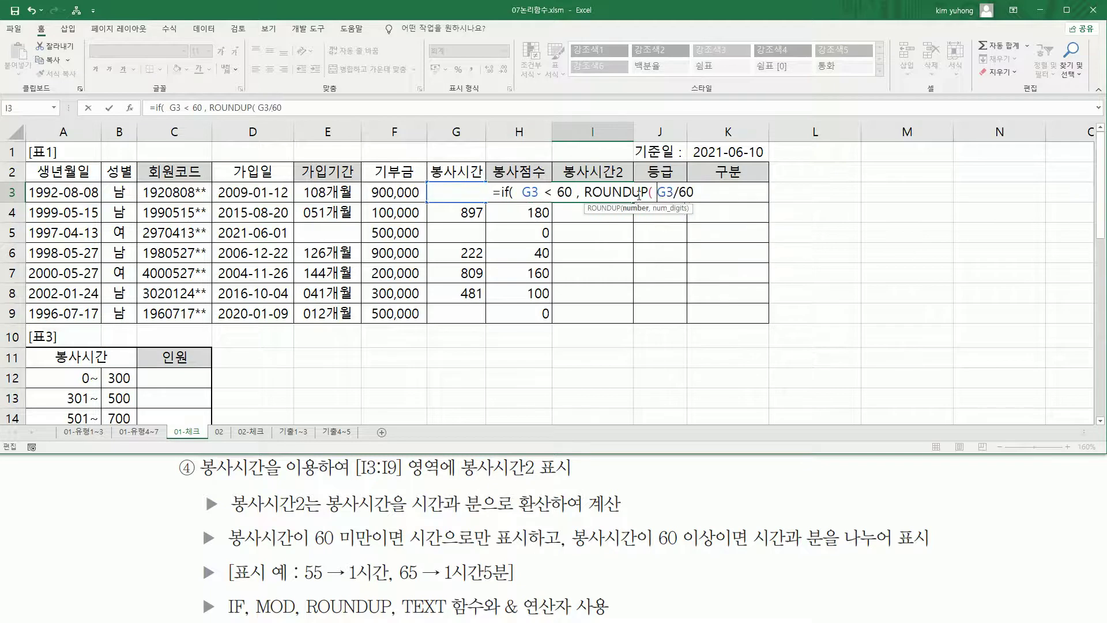
{"action": "key", "text": "shift+End"}
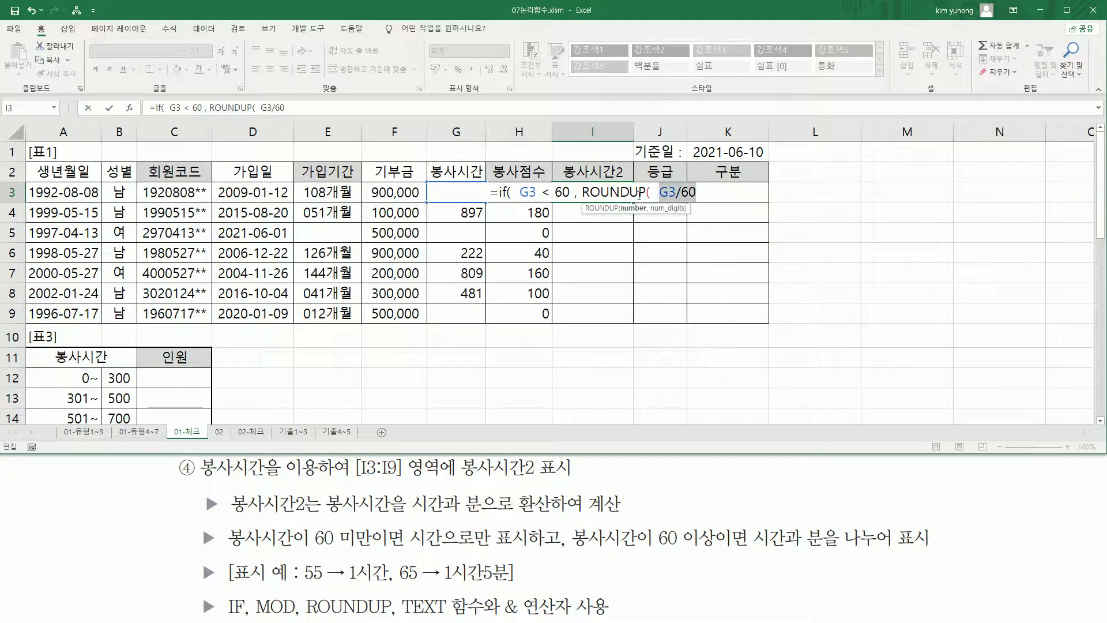
{"action": "key", "text": "Right"}
{"action": "type", "text": ","}
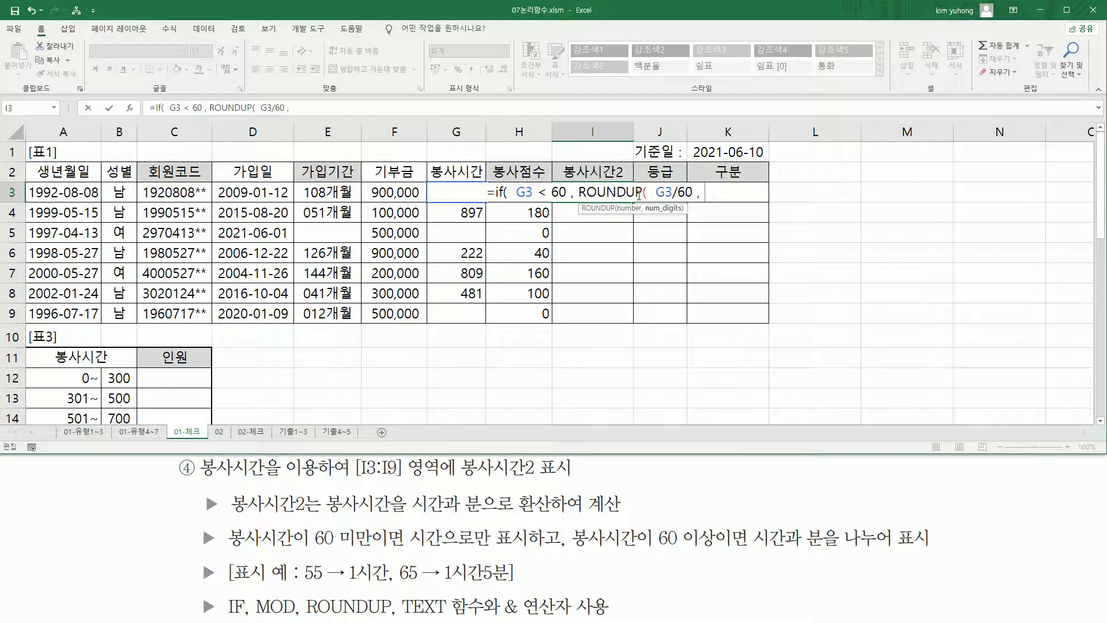
{"action": "type", "text": " 0 )"}
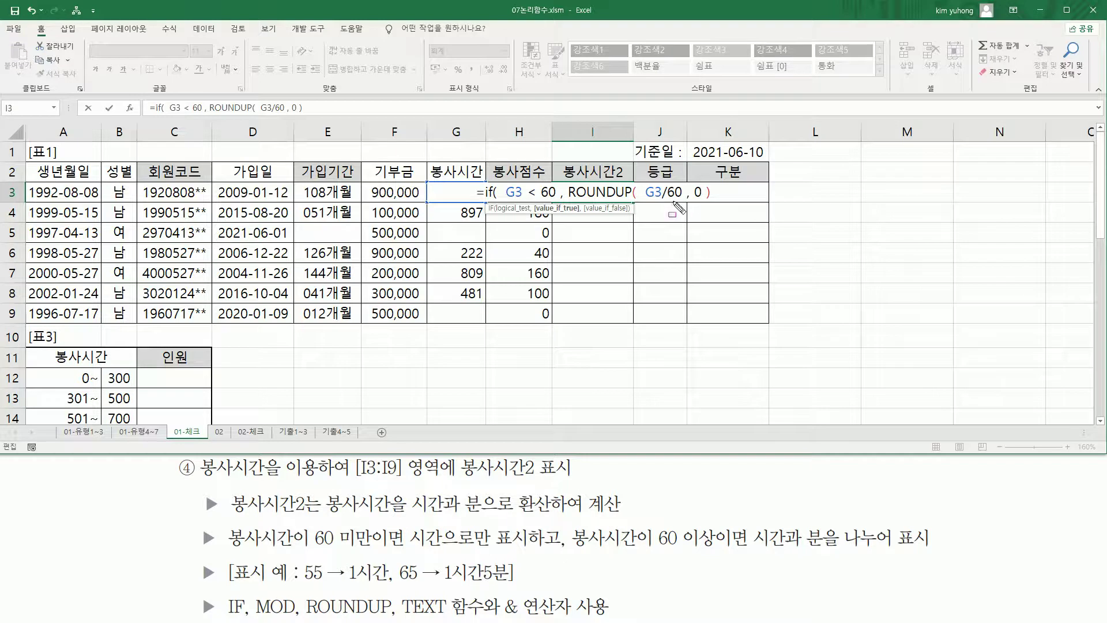
Compare the ROUNDUP expression and its 0 digits with the expected 1시간 output and the required TEXT function.
{"action": "left_click_drag", "start_coordinate": [691, 196], "coordinate": [700, 197]}
{"action": "left_click_drag", "start_coordinate": [614, 197], "coordinate": [630, 198]}
{"action": "left_click_drag", "start_coordinate": [347, 584], "coordinate": [387, 584]}
{"action": "mouse_move", "coordinate": [567, 177]}
{"action": "left_mouse_down"}
{"action": "mouse_move", "coordinate": [591, 216]}
{"action": "mouse_move", "coordinate": [717, 209]}
{"action": "left_mouse_up"}
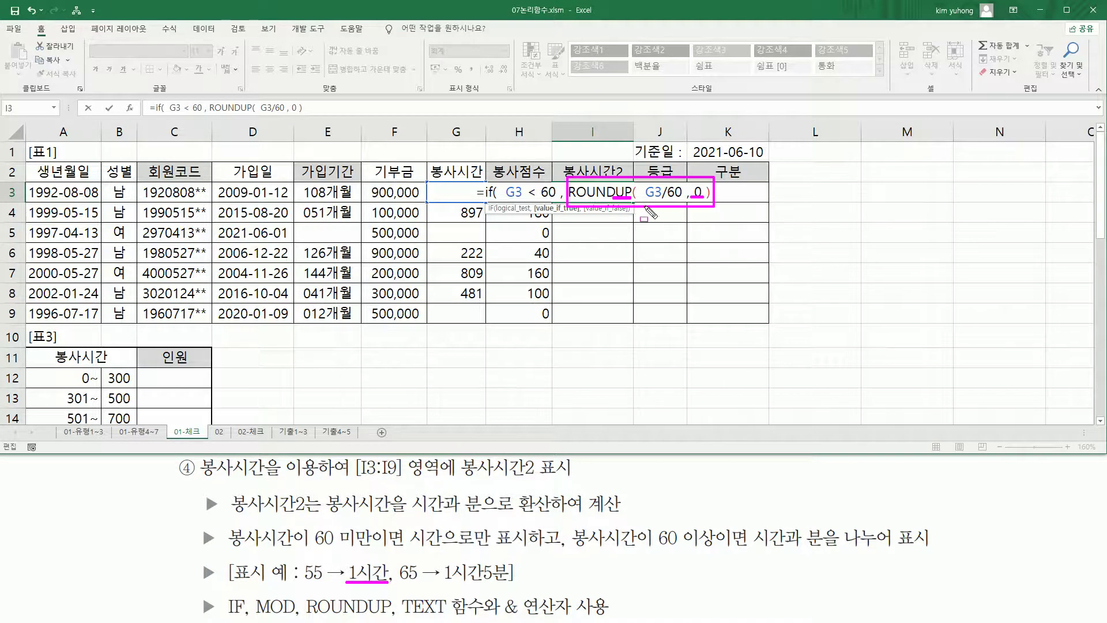
{"action": "left_click_drag", "start_coordinate": [405, 616], "coordinate": [437, 616]}
{"action": "key", "text": "Escape"}
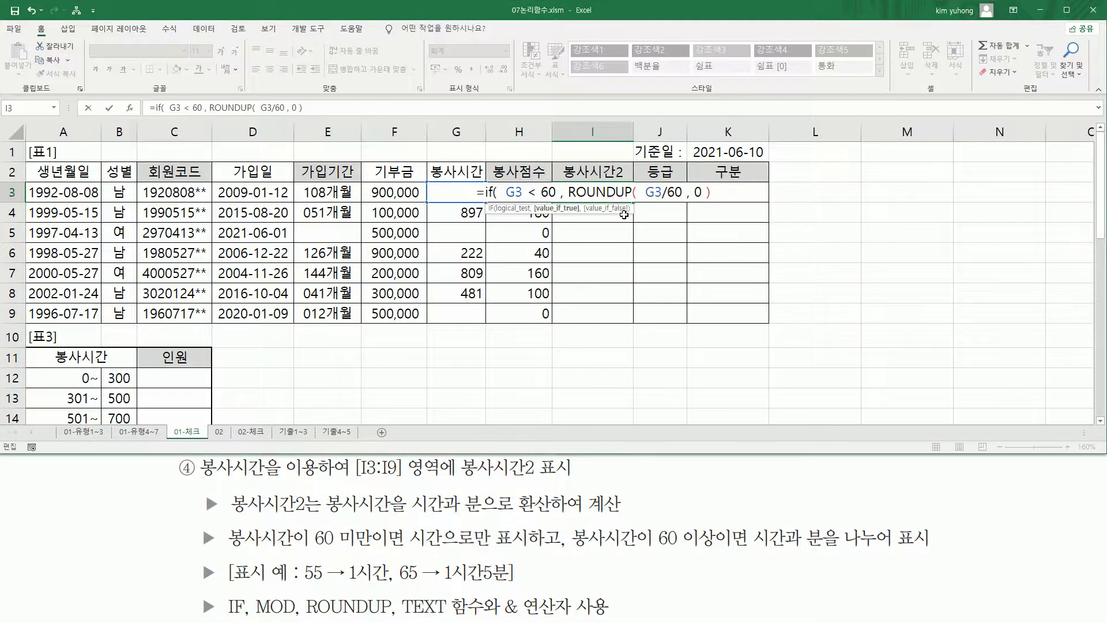
Wrap the ROUNDUP expression in TEXT with the format "0시간" and open the IF's false argument.
{"action": "type", "text": "text"}
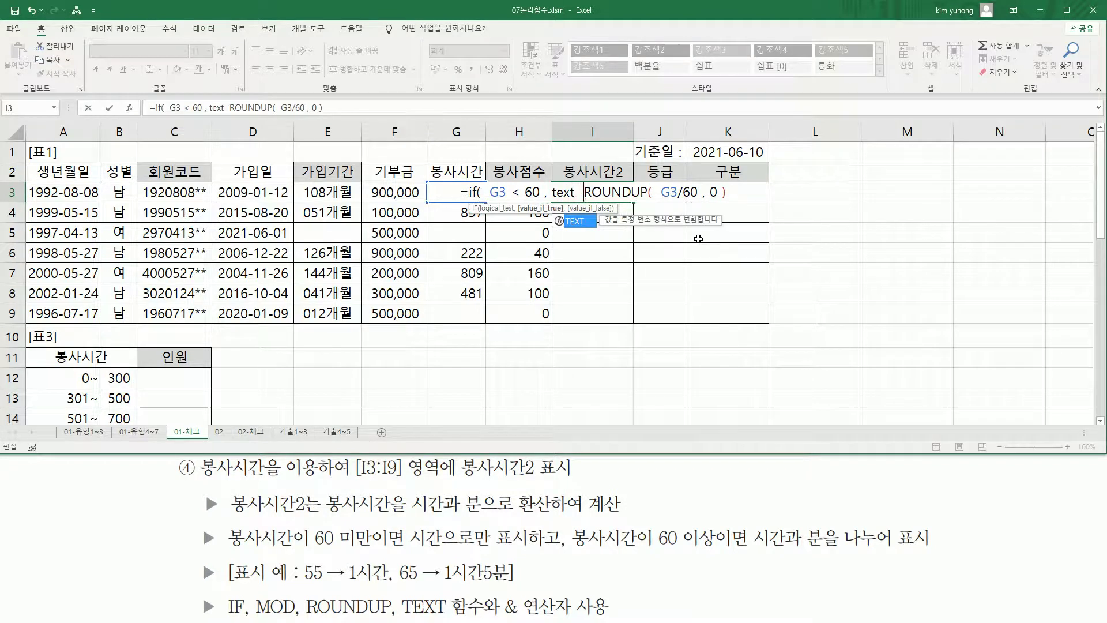
{"action": "type", "text": "("}
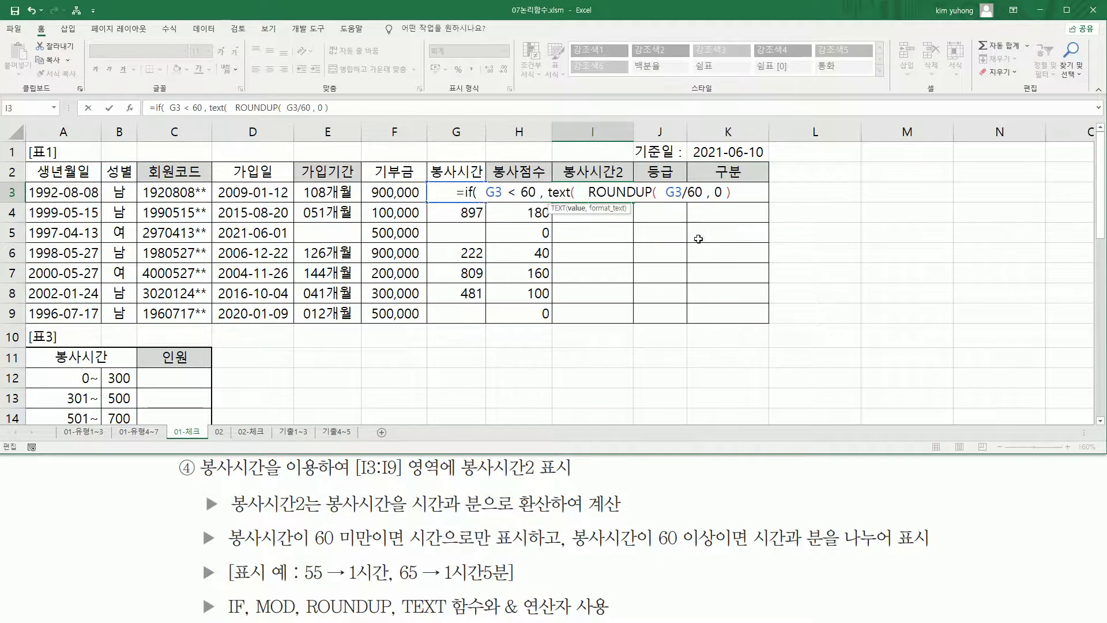
{"action": "key", "text": "shift+End"}
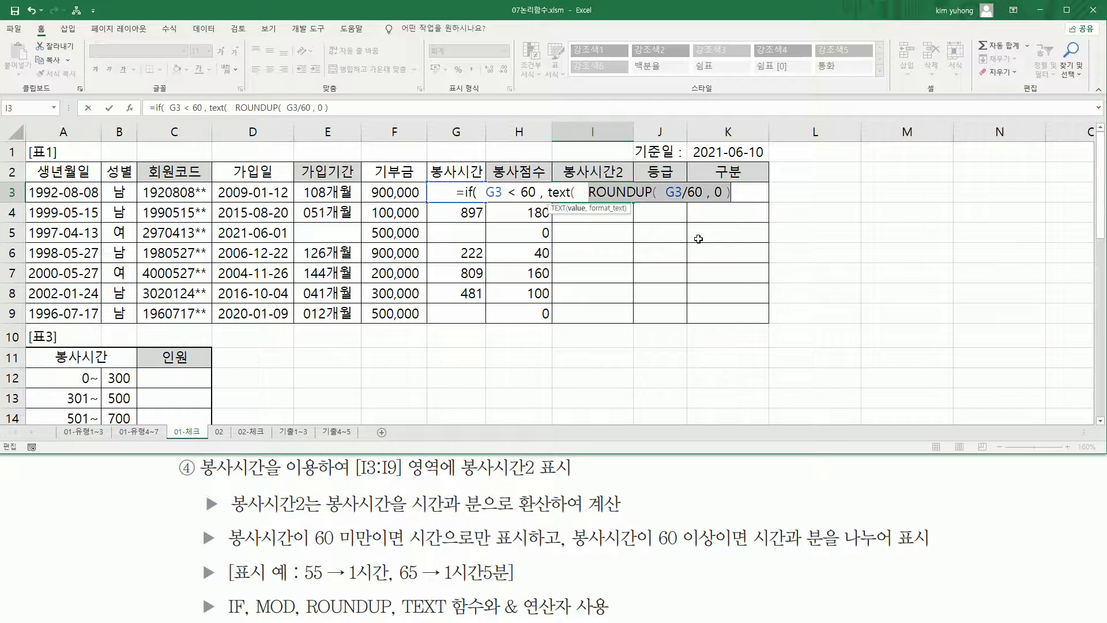
{"action": "key", "text": "End"}
{"action": "type", "text": ","}
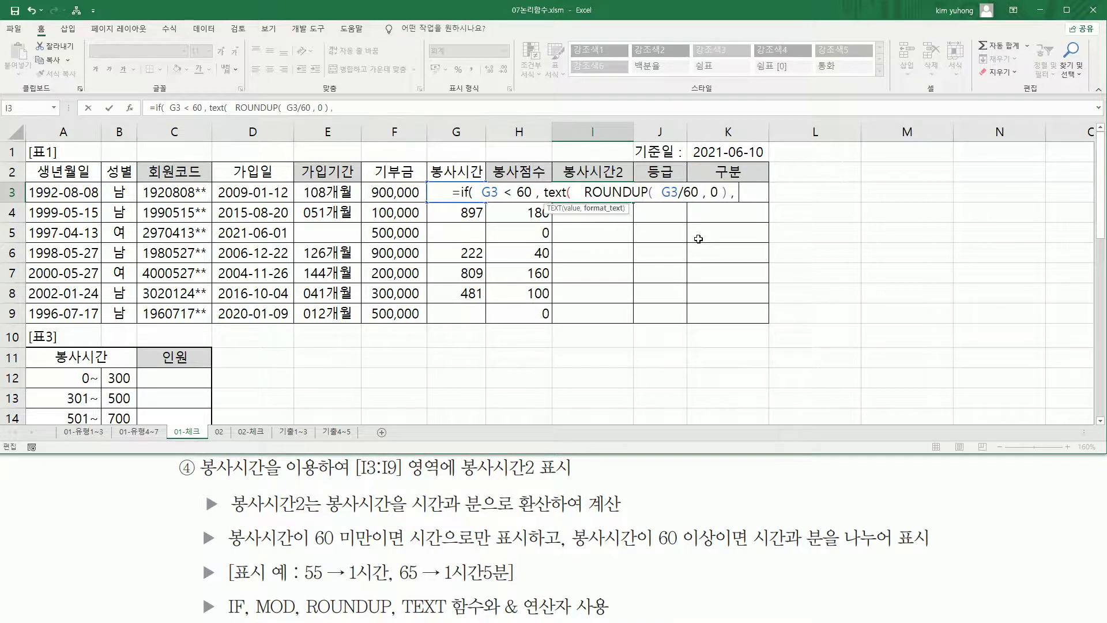
{"action": "type", "text": " \"0시가"}
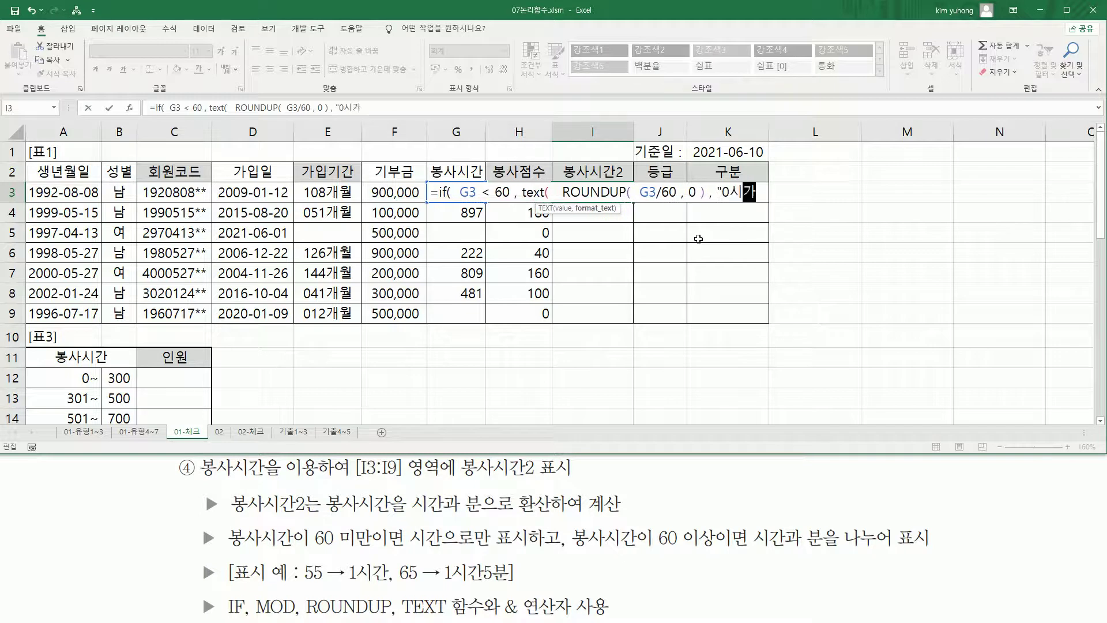
{"action": "type", "text": "\" )"}
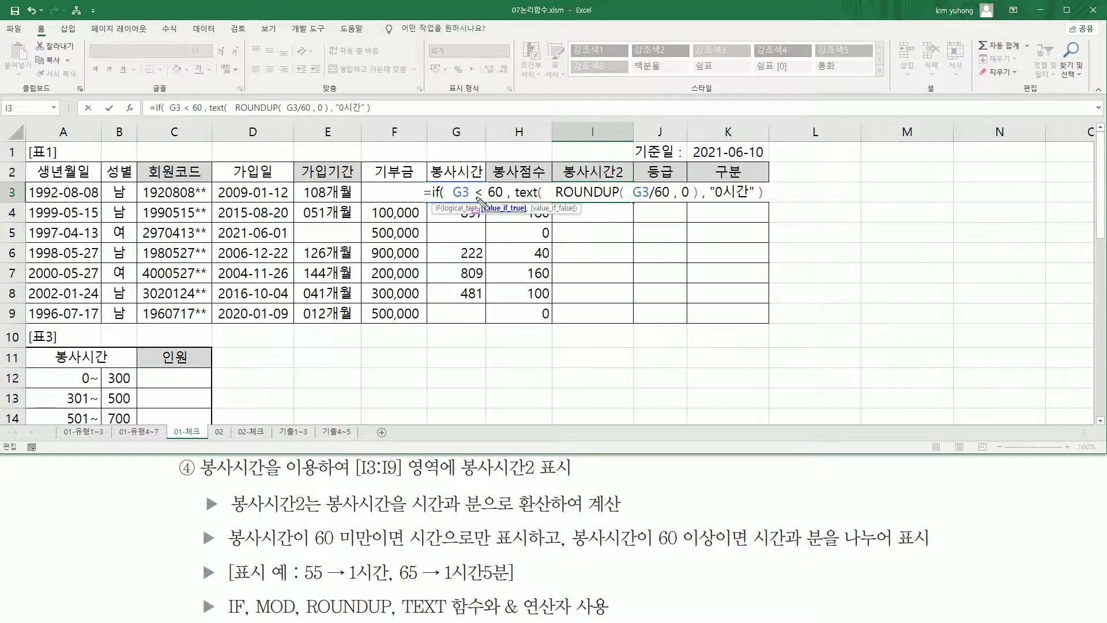
{"action": "left_click_drag", "start_coordinate": [453, 196], "coordinate": [773, 210]}
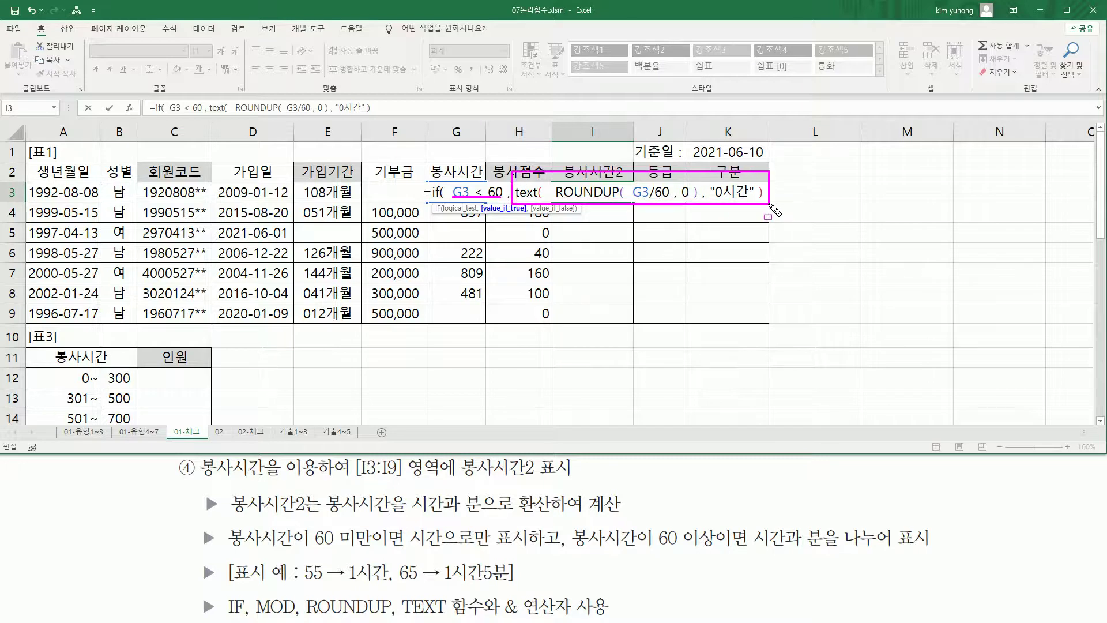
{"action": "key", "text": "Escape"}
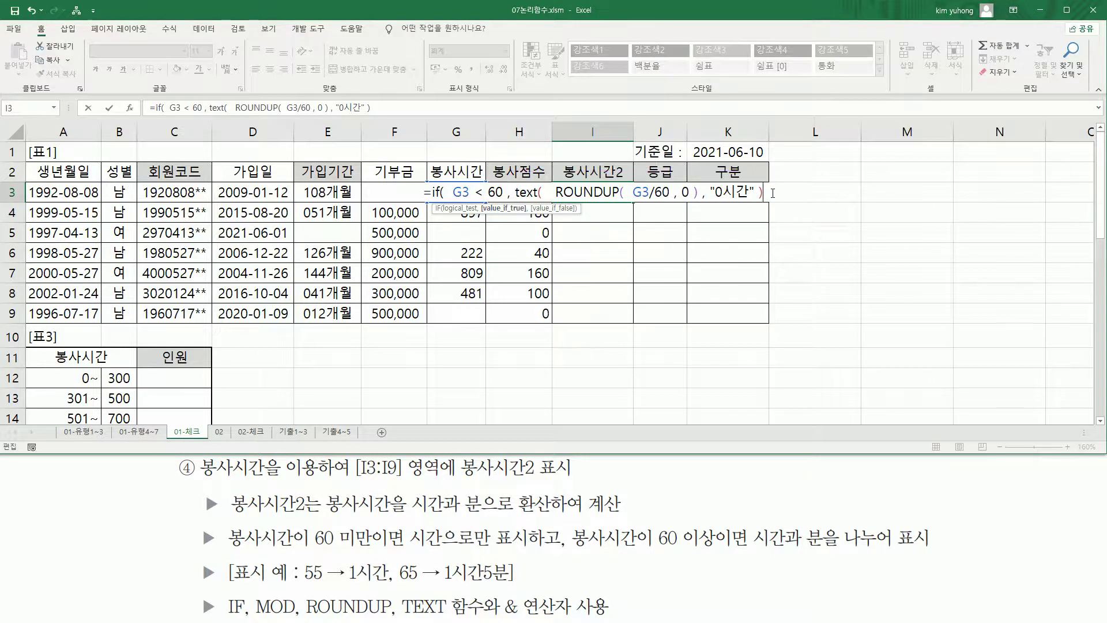
{"action": "type", "text": ","}
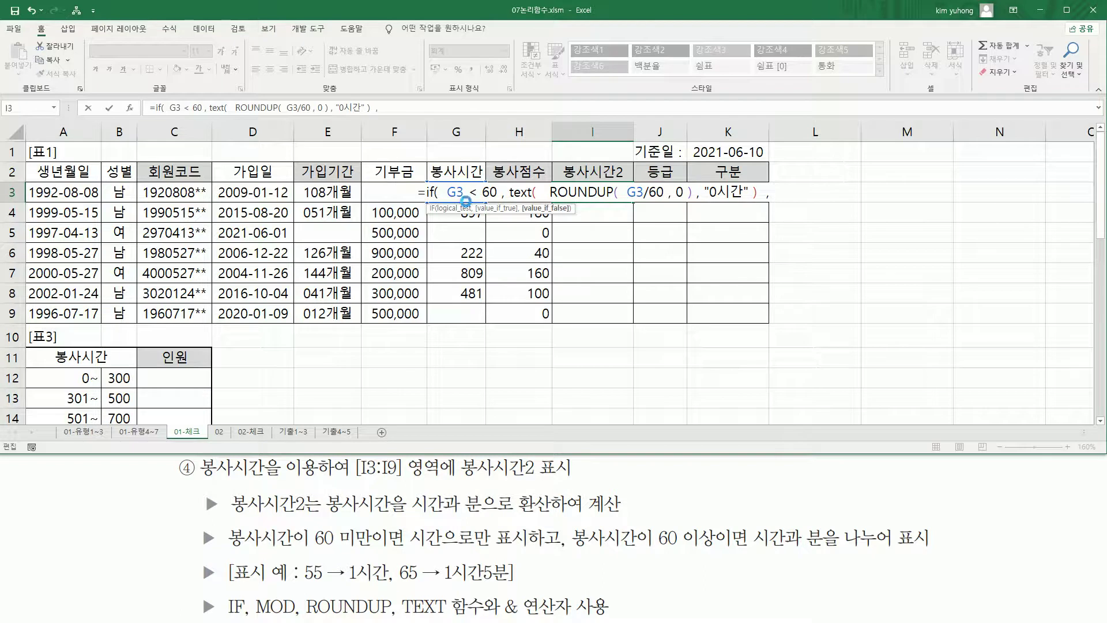
Compare the IF's arguments with the rule for 60 or more, its 65 → 1시간5분 example and the required MOD function.
{"action": "left_click_drag", "start_coordinate": [447, 201], "coordinate": [498, 200]}
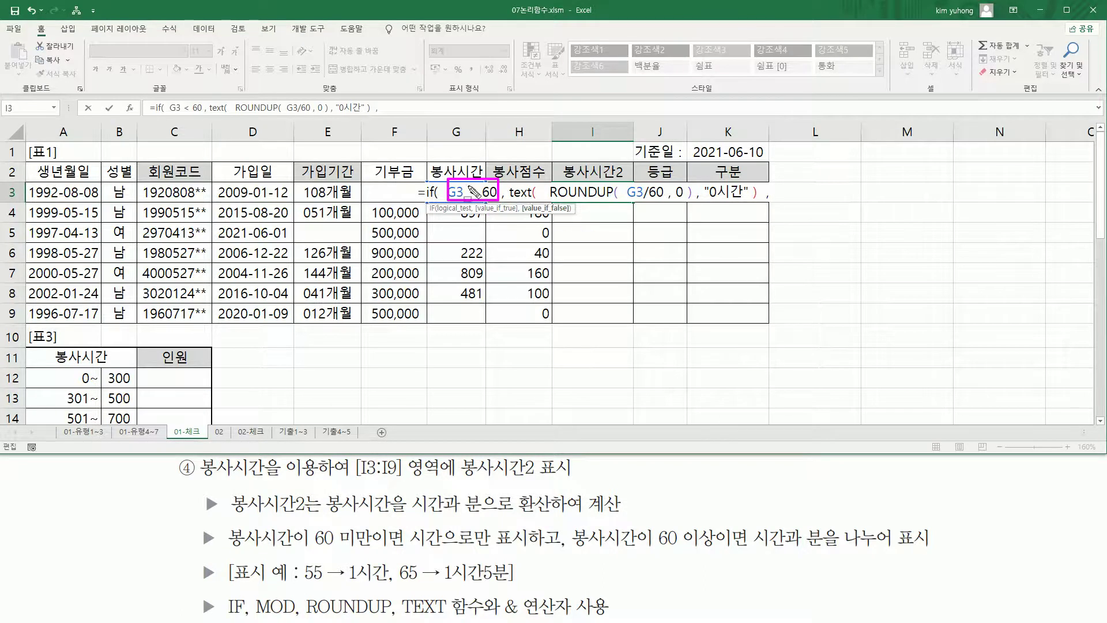
{"action": "left_click_drag", "start_coordinate": [507, 199], "coordinate": [1004, 199]}
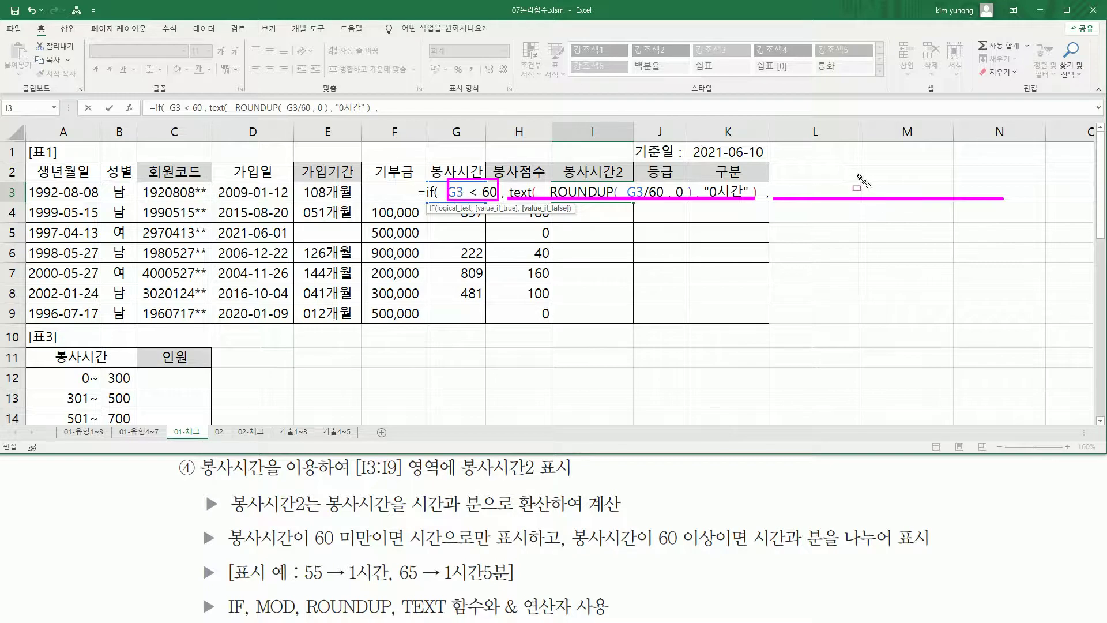
{"action": "mouse_move", "coordinate": [569, 520]}
{"action": "left_mouse_down"}
{"action": "mouse_move", "coordinate": [687, 552]}
{"action": "mouse_move", "coordinate": [832, 550]}
{"action": "left_mouse_up"}
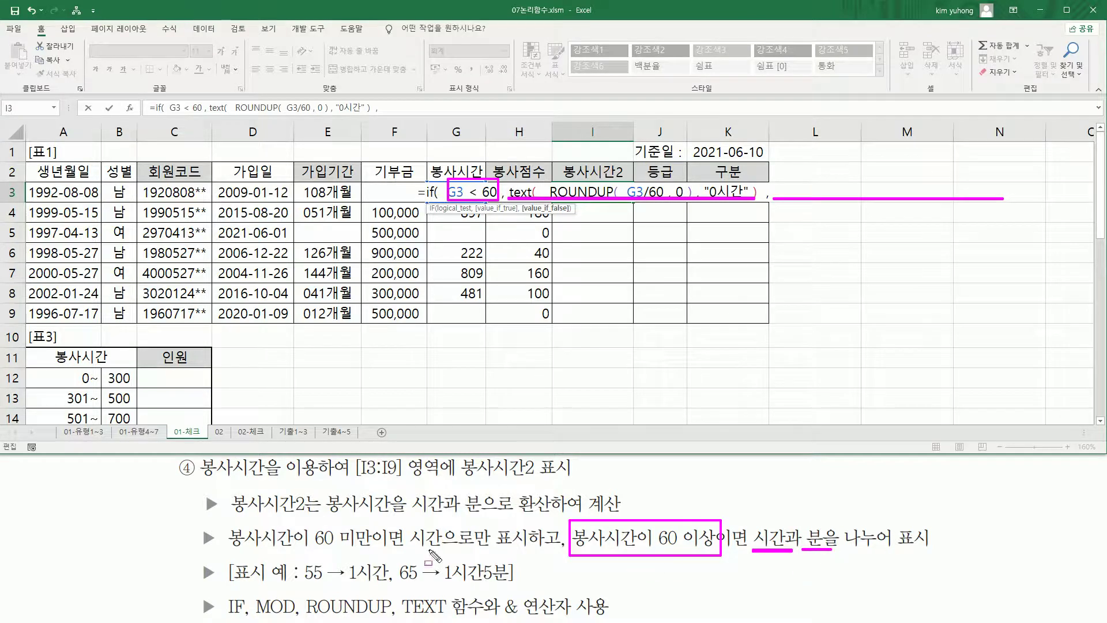
{"action": "left_click_drag", "start_coordinate": [399, 558], "coordinate": [418, 584]}
{"action": "left_click_drag", "start_coordinate": [444, 581], "coordinate": [489, 584]}
{"action": "left_click_drag", "start_coordinate": [265, 618], "coordinate": [293, 616]}
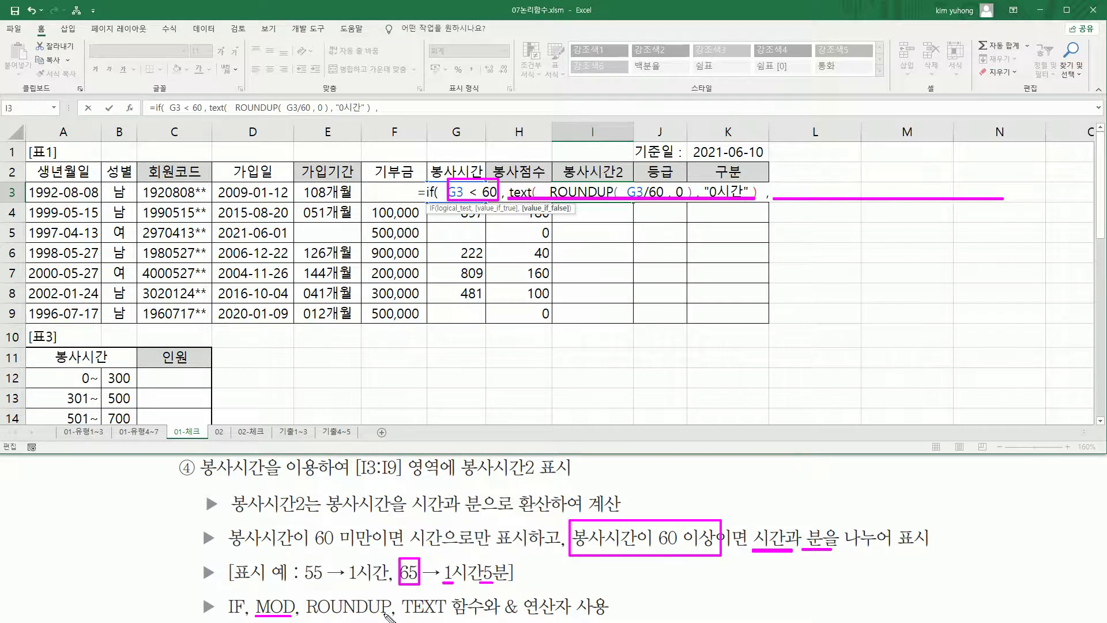
{"action": "left_click_drag", "start_coordinate": [404, 571], "coordinate": [411, 576]}
{"action": "mouse_move", "coordinate": [485, 577]}
{"action": "left_mouse_down"}
{"action": "mouse_move", "coordinate": [485, 557]}
{"action": "mouse_move", "coordinate": [496, 588]}
{"action": "left_mouse_up"}
{"action": "key", "text": "Escape"}
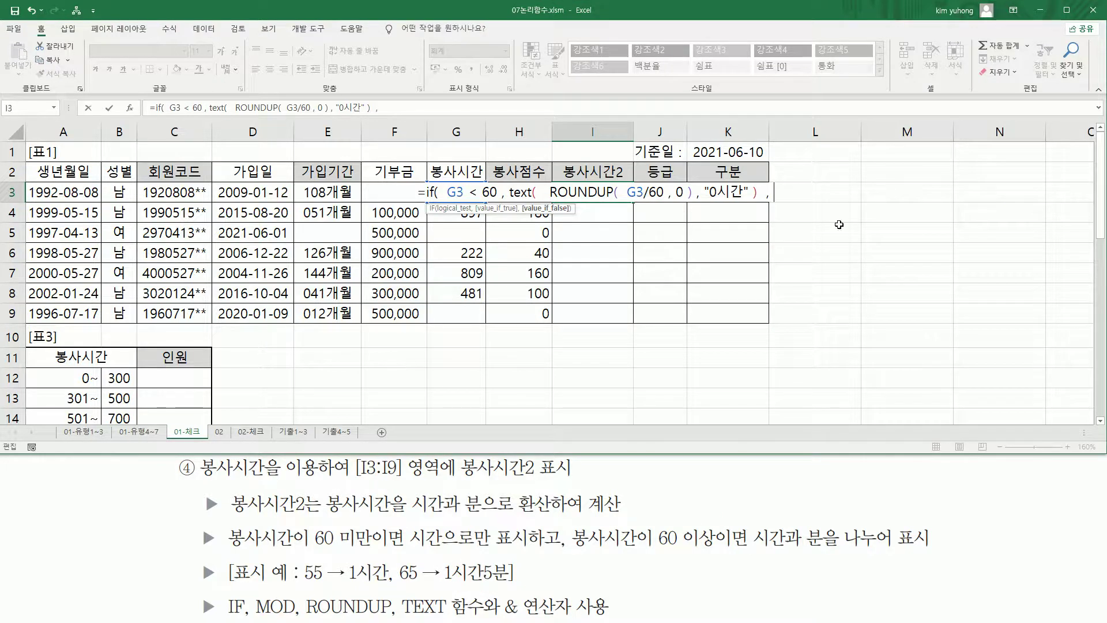
Enter G3-MOD(G3,60) as the IF's false value in I3 to remove the leftover minutes.
{"action": "key", "text": "Left"}
{"action": "key", "text": "Left"}
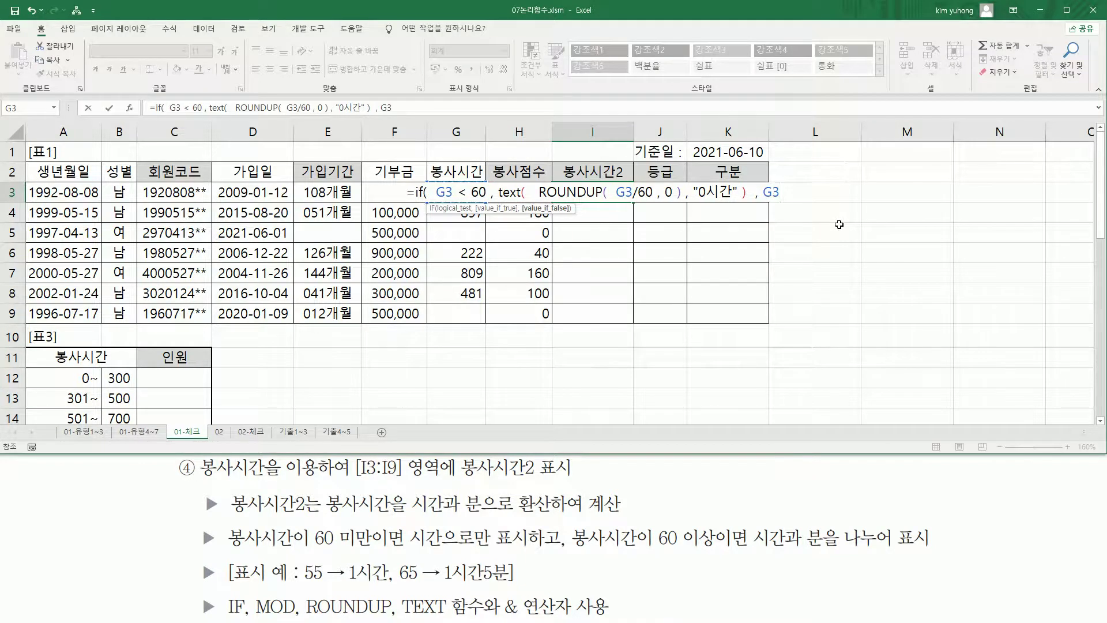
{"action": "type", "text": "-"}
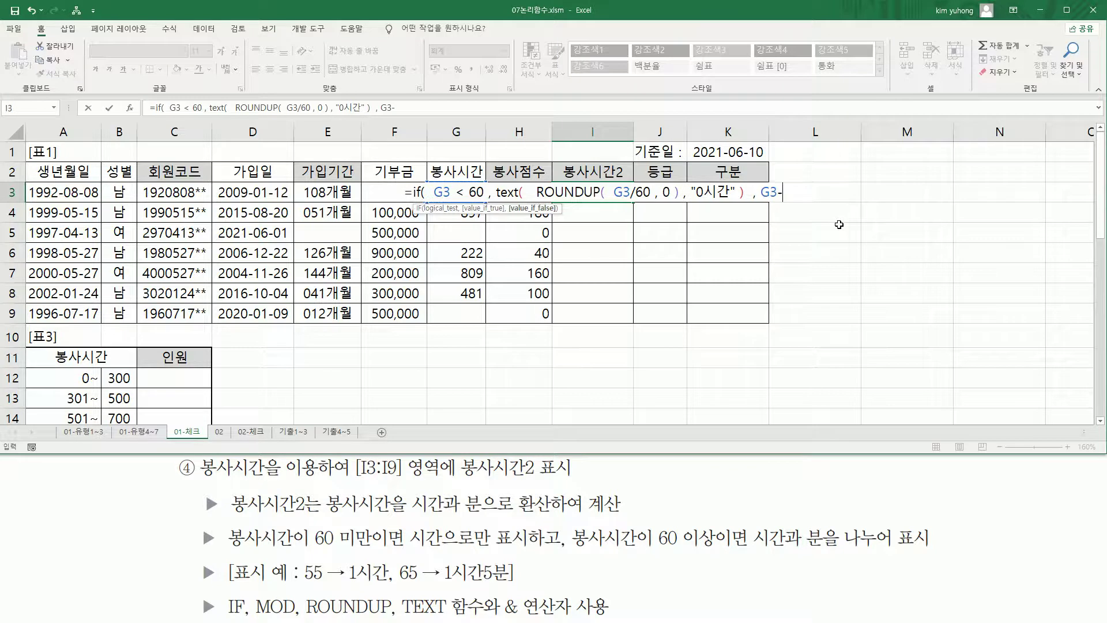
{"action": "type", "text": "mo"}
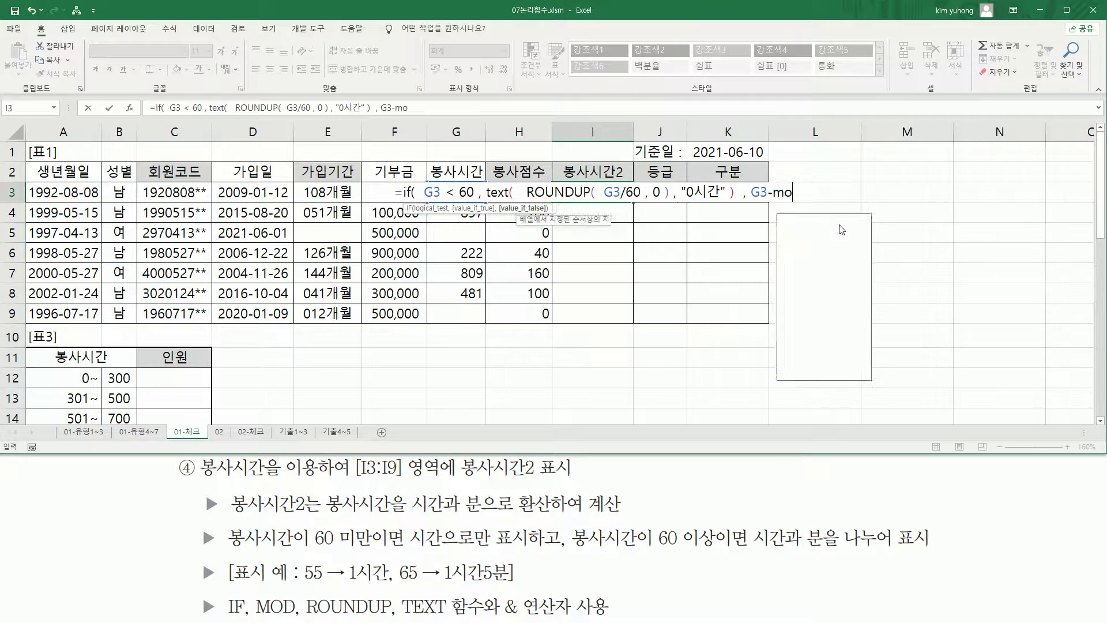
{"action": "type", "text": "d"}
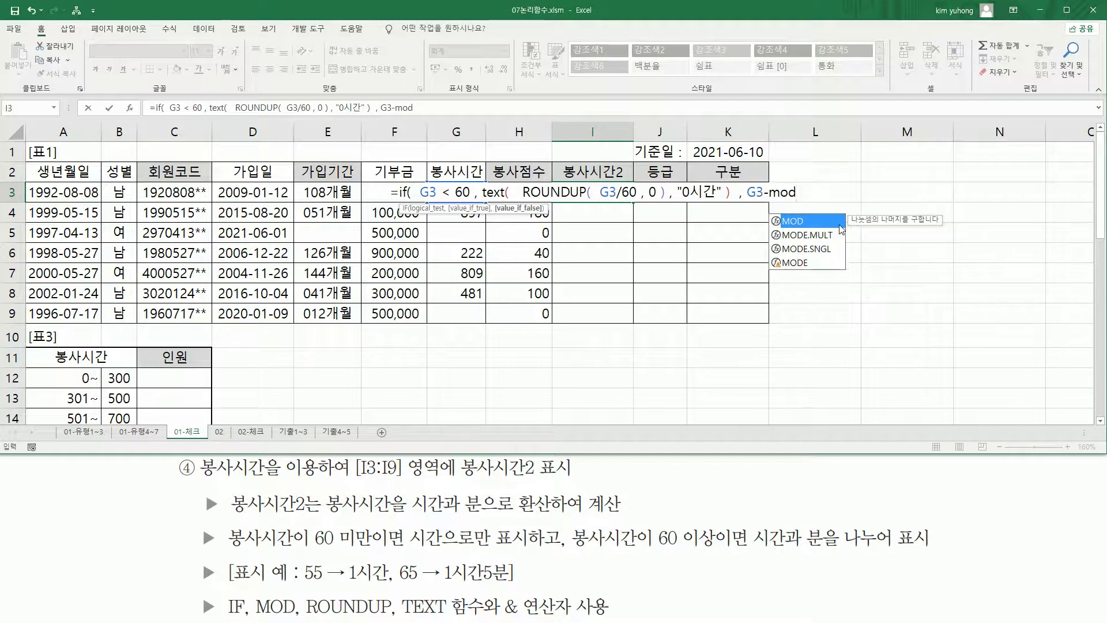
{"action": "type", "text": "("}
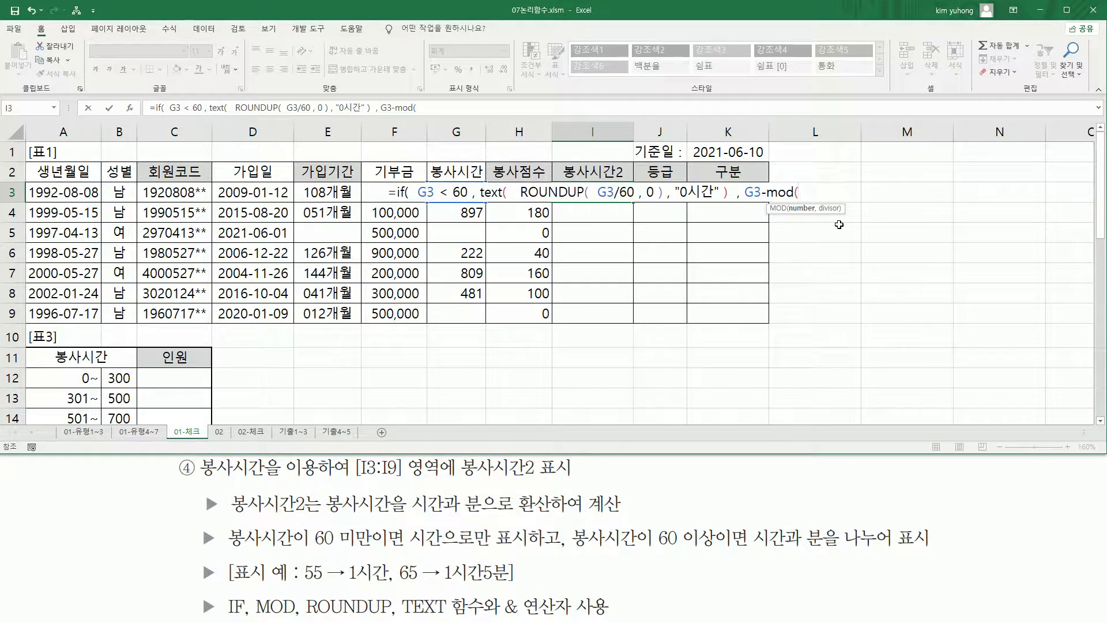
{"action": "key", "text": "Left"}
{"action": "key", "text": "Left"}
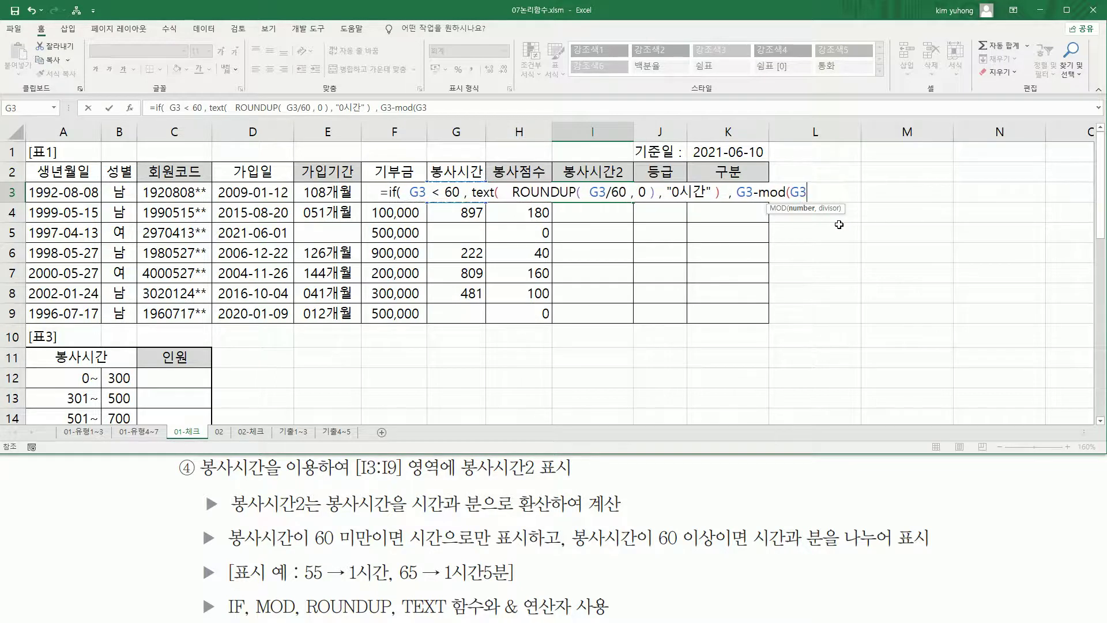
{"action": "type", "text": ","}
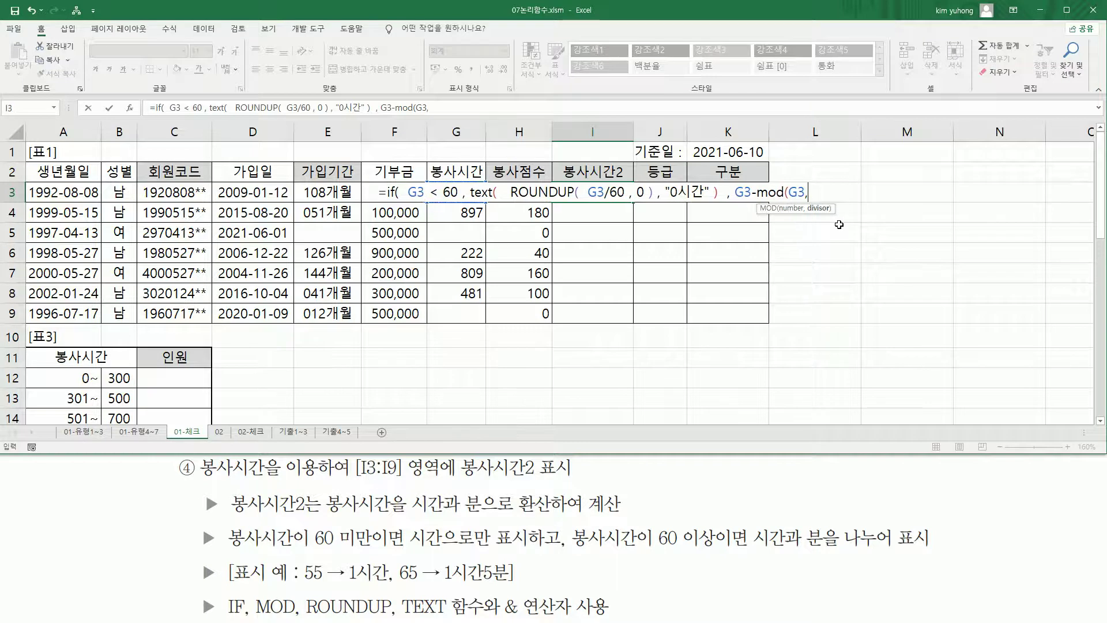
{"action": "type", "text": "60)"}
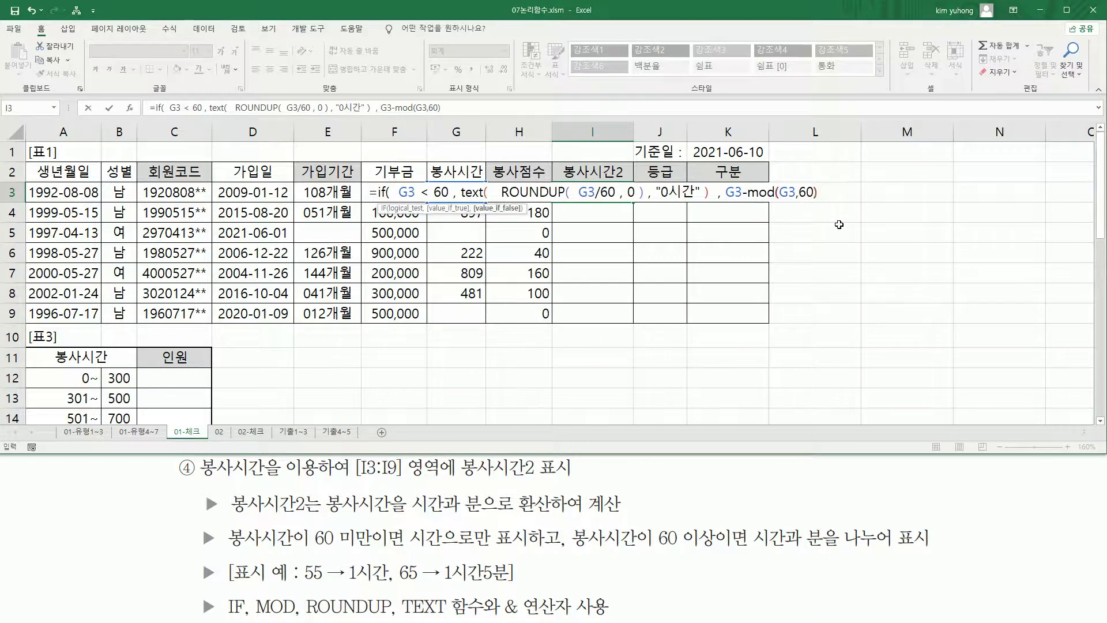
Check G3 and the MOD remainder against the 65 and 5분 parts of the example.
{"action": "left_click_drag", "start_coordinate": [750, 201], "coordinate": [824, 202]}
{"action": "left_click_drag", "start_coordinate": [725, 179], "coordinate": [742, 211]}
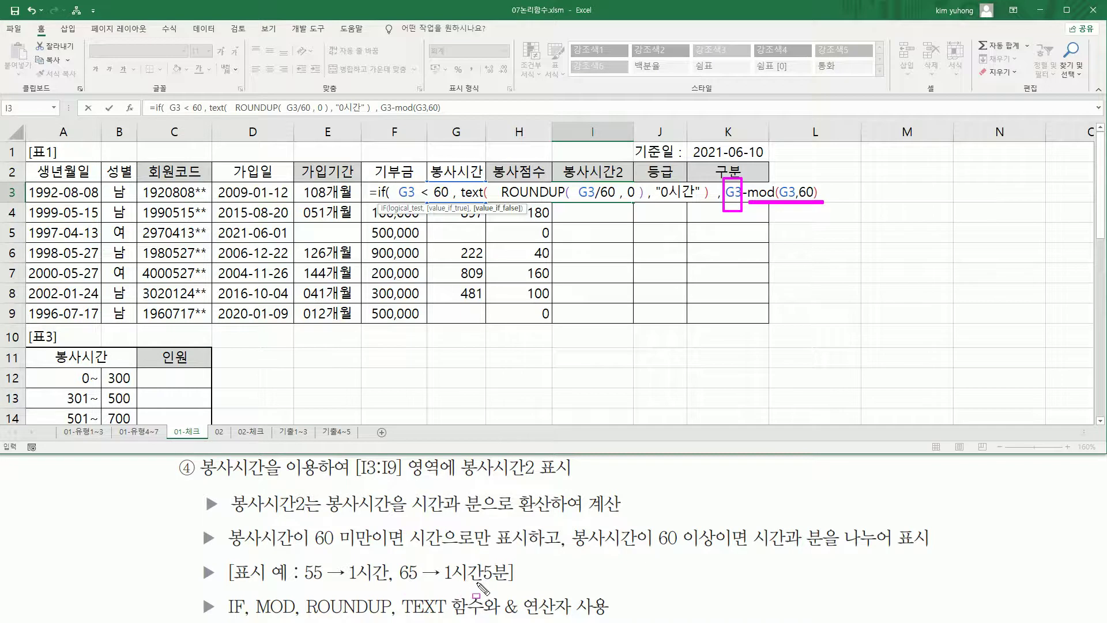
{"action": "left_click_drag", "start_coordinate": [483, 584], "coordinate": [497, 584]}
{"action": "left_click_drag", "start_coordinate": [400, 583], "coordinate": [417, 583]}
{"action": "key", "text": "Escape"}
Enclose G3-MOD(G3,60) in parentheses and divide it by 60 to get the whole hours.
{"action": "left_click", "coordinate": [826, 189]}
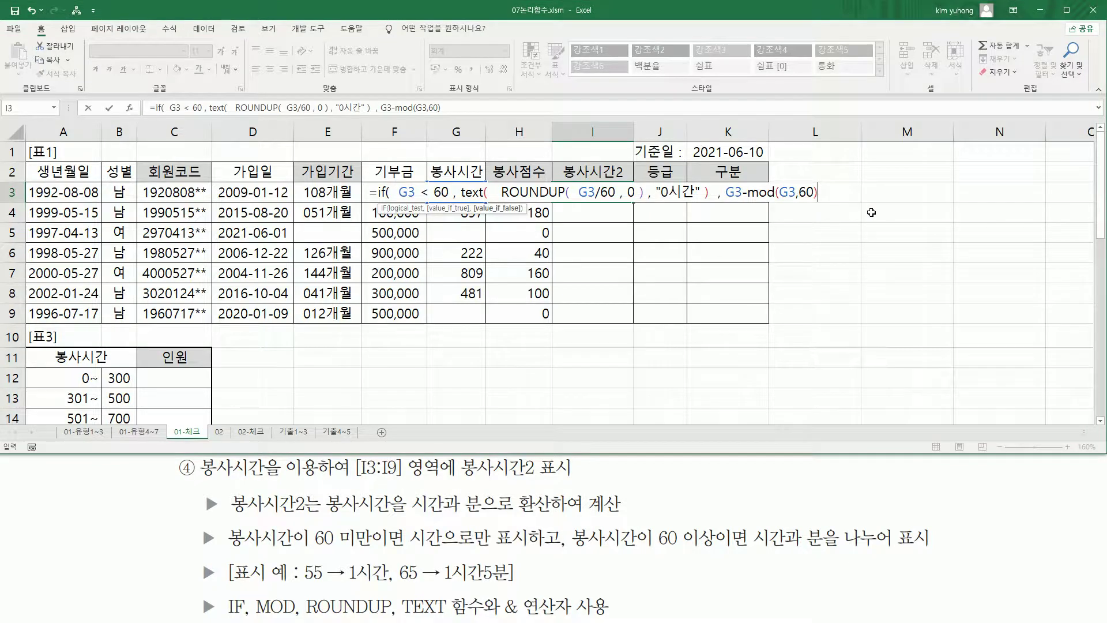
{"action": "type", "text": "60"}
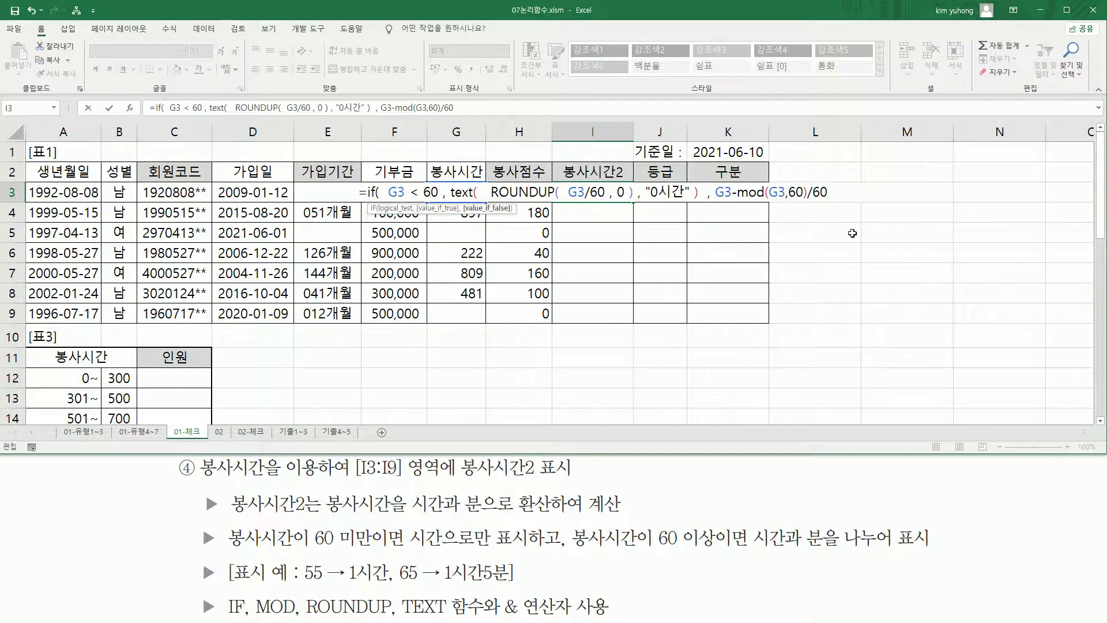
{"action": "type", "text": "("}
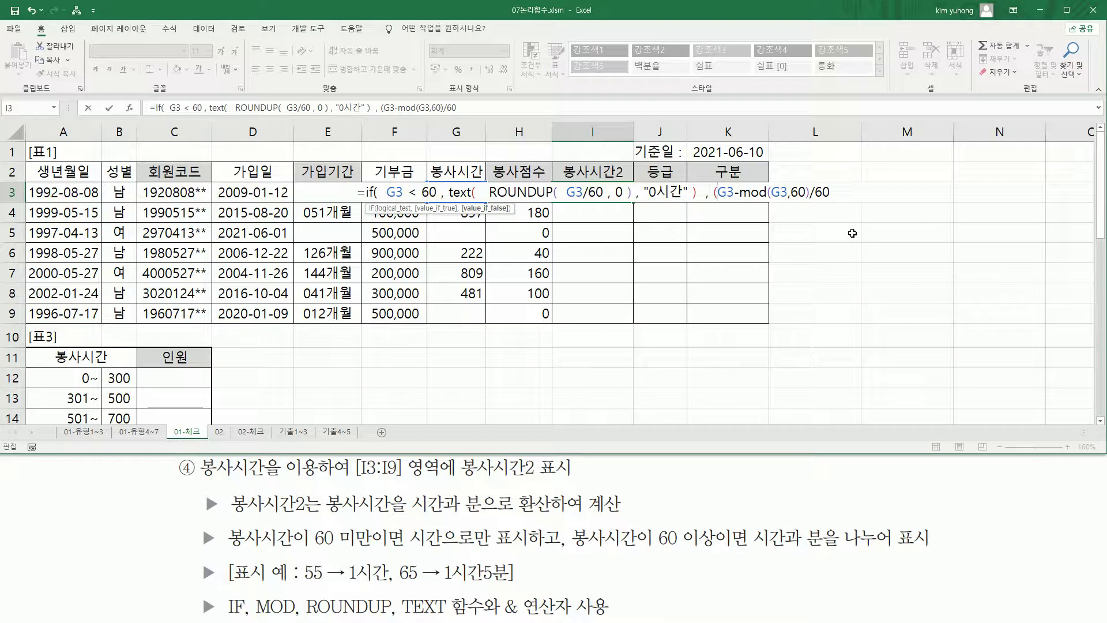
{"action": "left_click", "coordinate": [807, 192]}
{"action": "left_click", "coordinate": [810, 193]}
{"action": "type", "text": ")"}
{"action": "key", "text": "Left"}
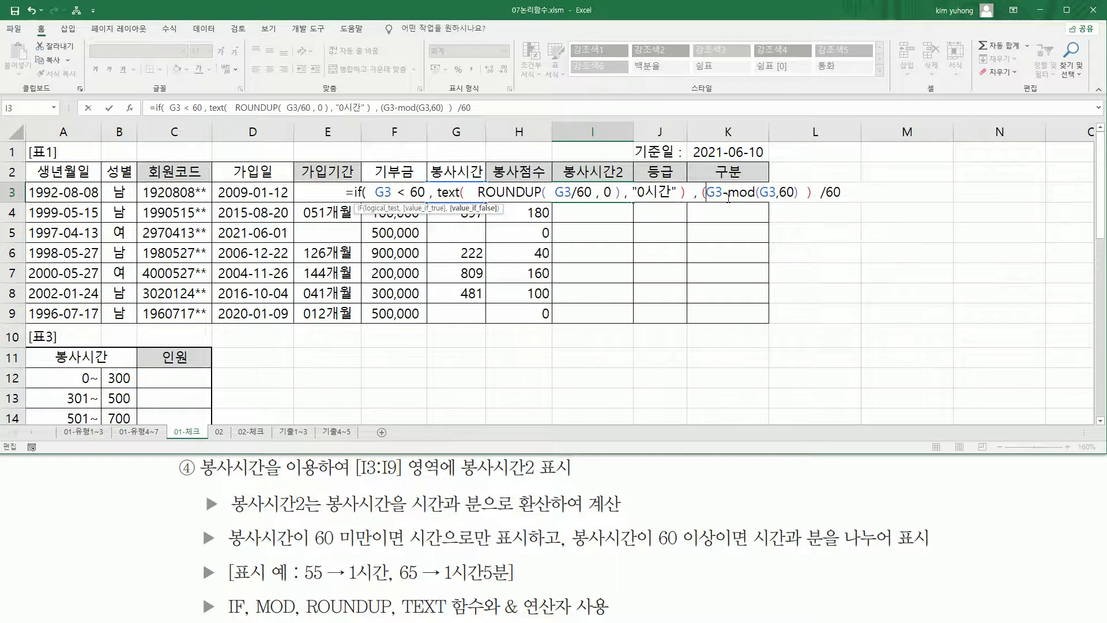
{"action": "left_click", "coordinate": [710, 193]}
{"action": "mouse_move", "coordinate": [711, 201]}
{"action": "left_mouse_down"}
{"action": "mouse_move", "coordinate": [809, 202]}
{"action": "mouse_move", "coordinate": [805, 184]}
{"action": "left_mouse_up"}
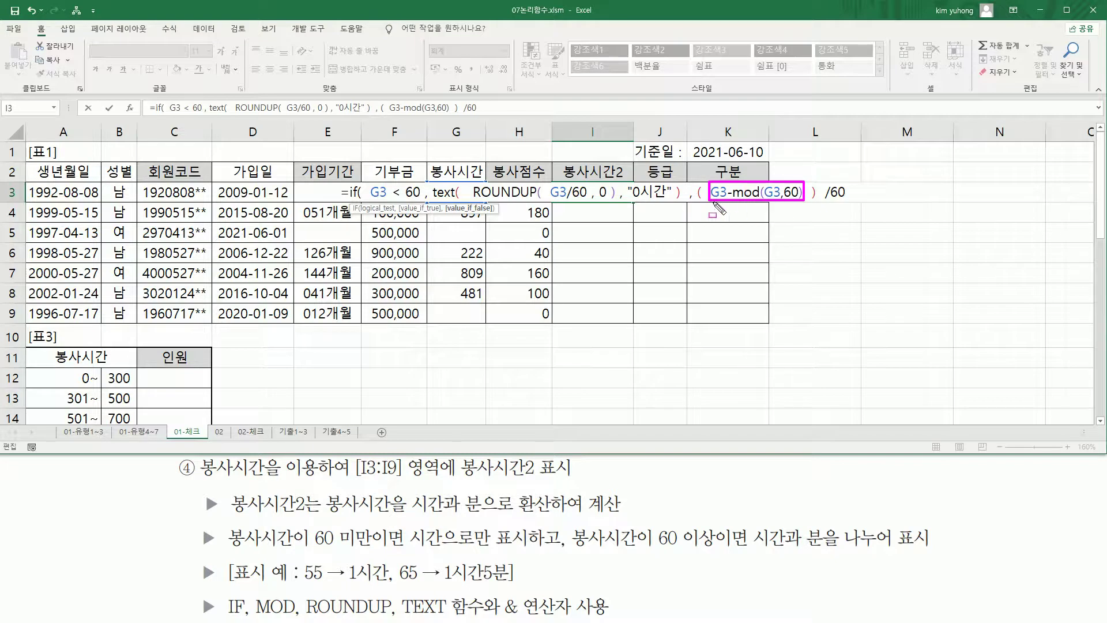
{"action": "left_click_drag", "start_coordinate": [693, 203], "coordinate": [854, 203]}
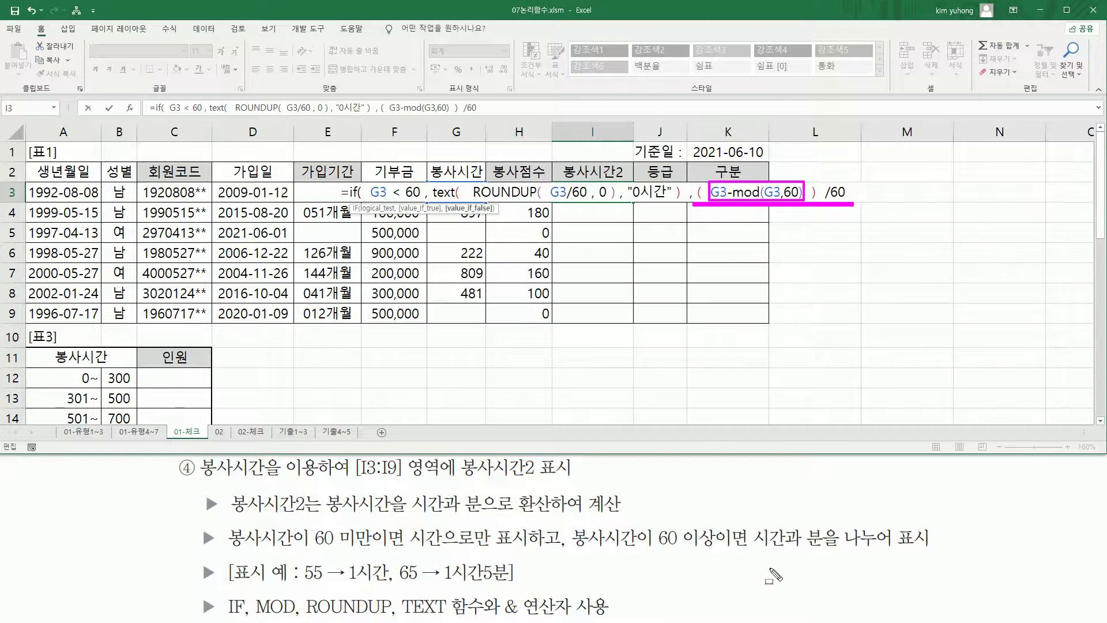
{"action": "left_click_drag", "start_coordinate": [442, 556], "coordinate": [483, 586]}
{"action": "key", "text": "Escape"}
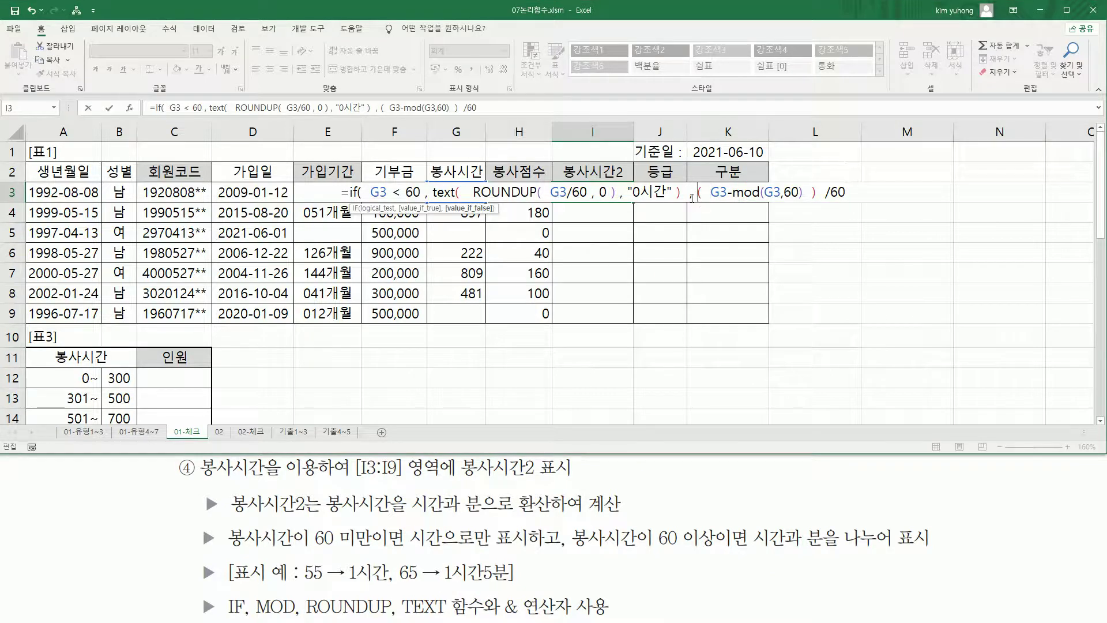
Wrap (G3-MOD(G3,60))/60 in TEXT and begin its format text with "0시".
{"action": "type", "text": "tex"}
{"action": "key", "text": "Tab"}
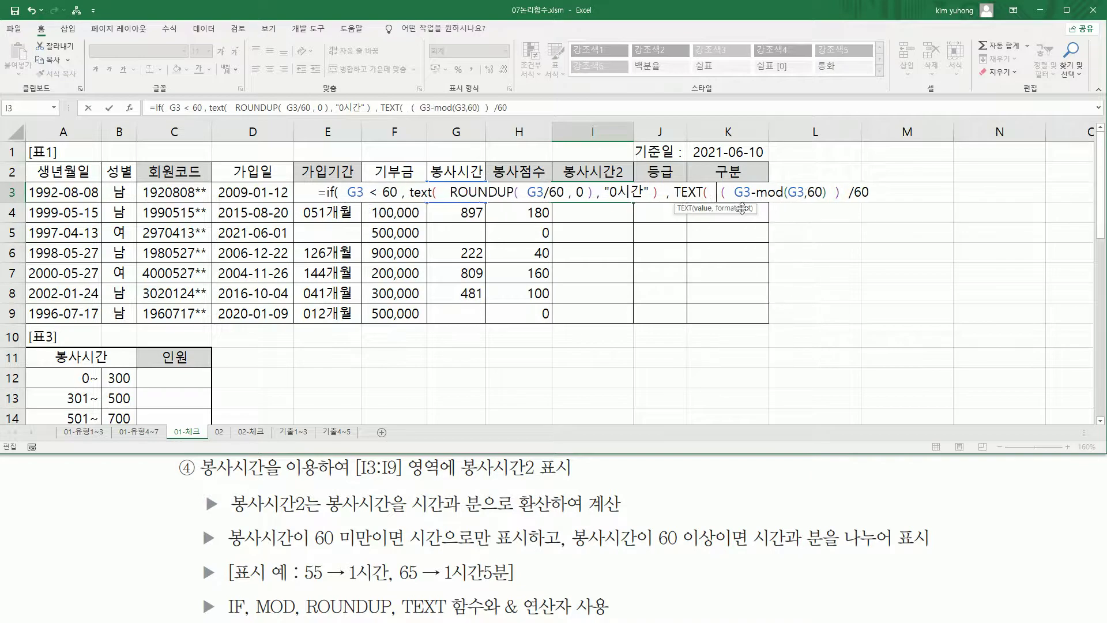
{"action": "key", "text": "shift+End"}
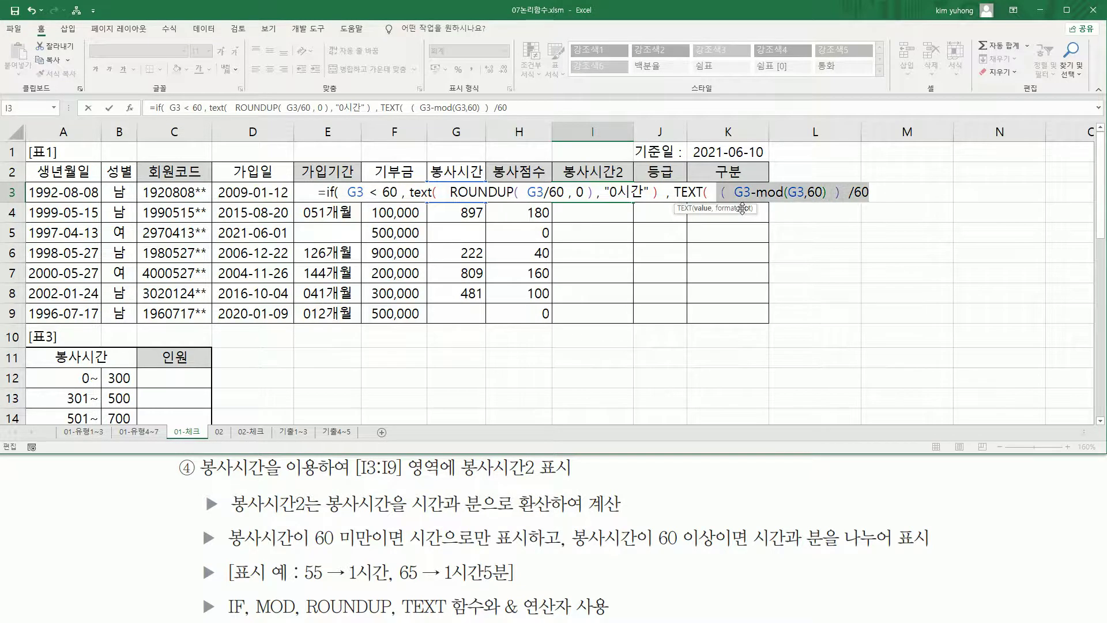
{"action": "key", "text": "End"}
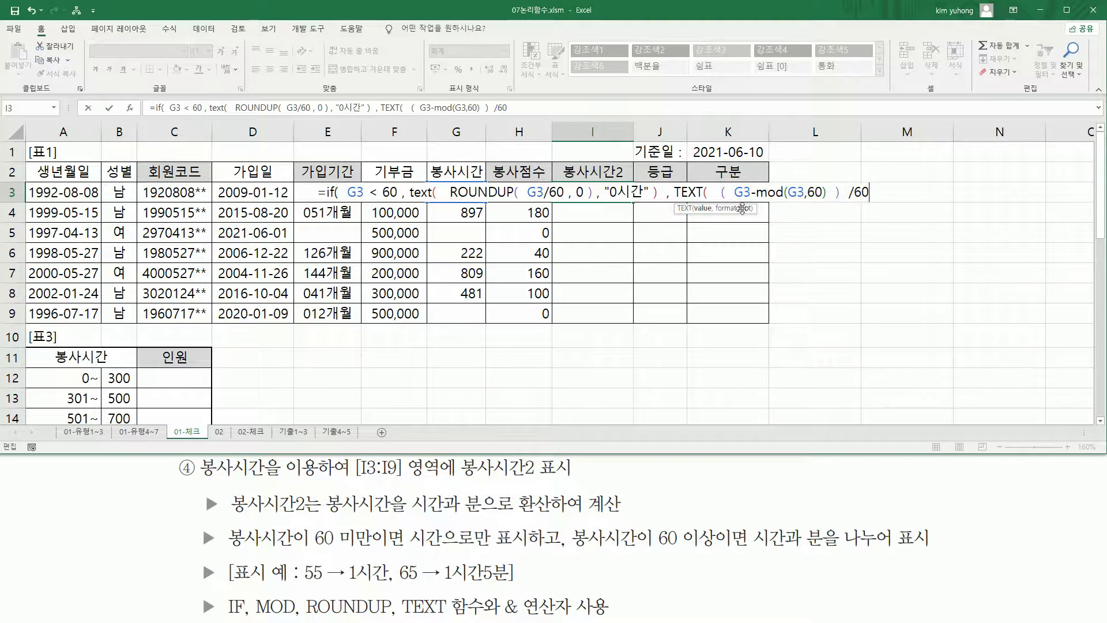
{"action": "type", "text": ", \""}
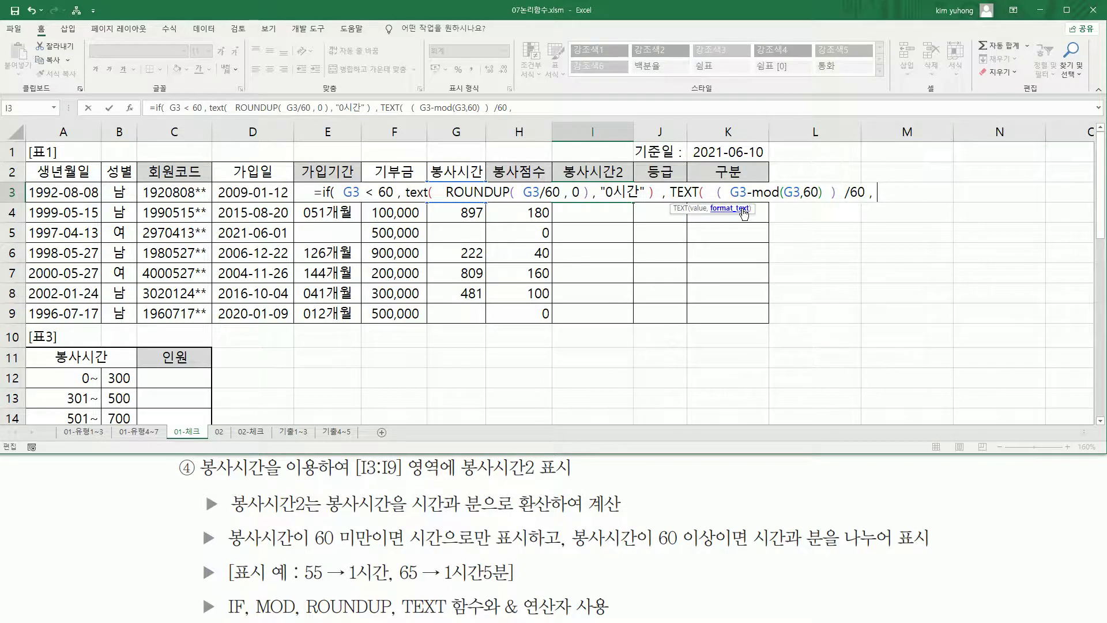
{"action": "type", "text": "0"}
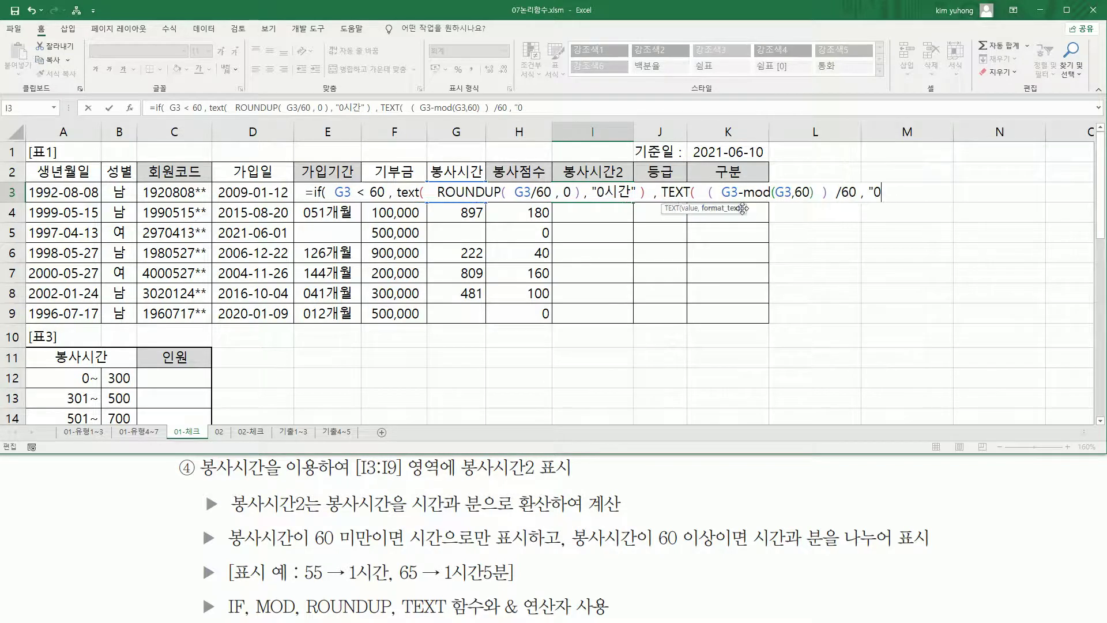
{"action": "type", "text": "시"}
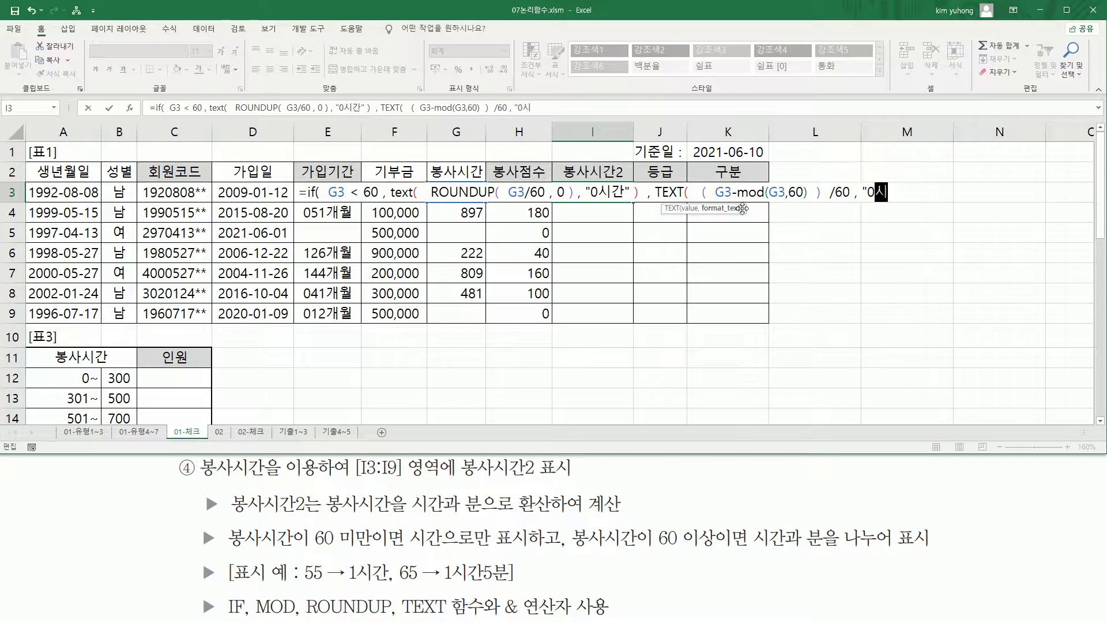
Finish the hours TEXT function in I3's IF formula with the format "0시간" and append the & operator.
{"action": "type", "text": "간\")"}
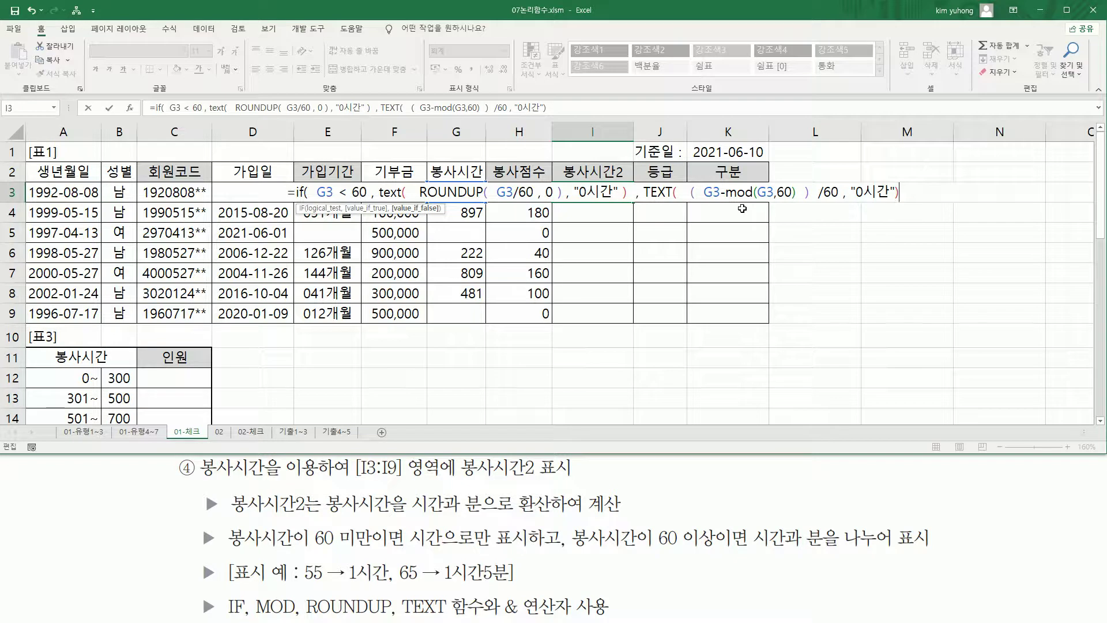
{"action": "mouse_move", "coordinate": [686, 202]}
{"action": "left_mouse_down"}
{"action": "mouse_move", "coordinate": [831, 203]}
{"action": "mouse_move", "coordinate": [838, 181]}
{"action": "mouse_move", "coordinate": [848, 215]}
{"action": "mouse_move", "coordinate": [893, 218]}
{"action": "mouse_move", "coordinate": [902, 199]}
{"action": "left_mouse_up"}
{"action": "key", "text": "Escape"}
{"action": "left_click", "coordinate": [895, 193]}
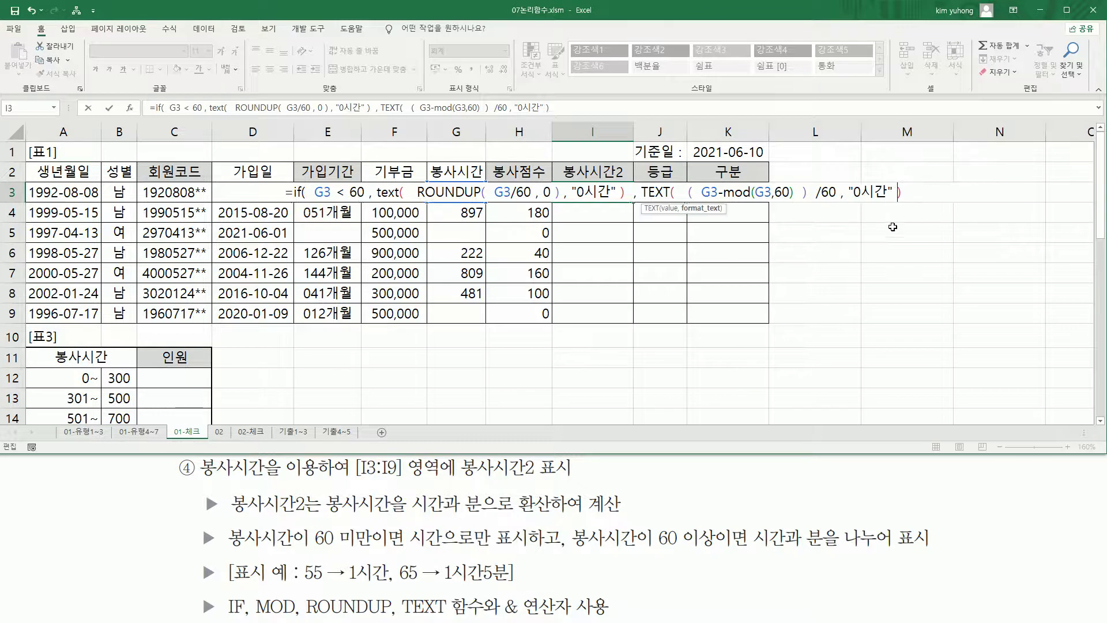
{"action": "left_click_drag", "start_coordinate": [804, 519], "coordinate": [834, 558]}
{"action": "key", "text": "Escape"}
{"action": "key", "text": "Right"}
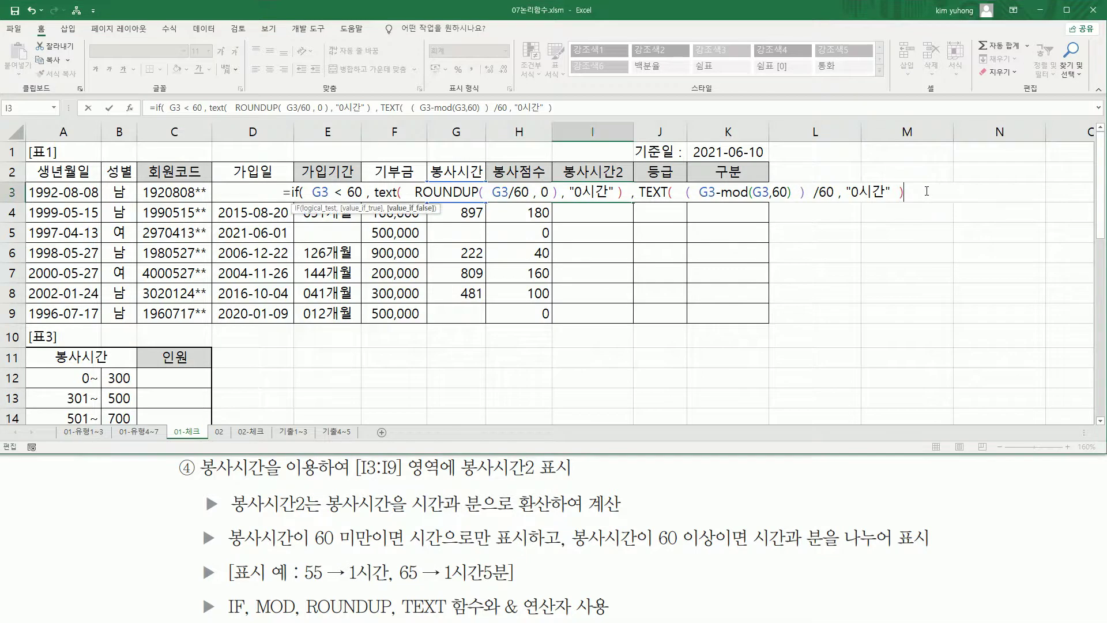
{"action": "type", "text": "&"}
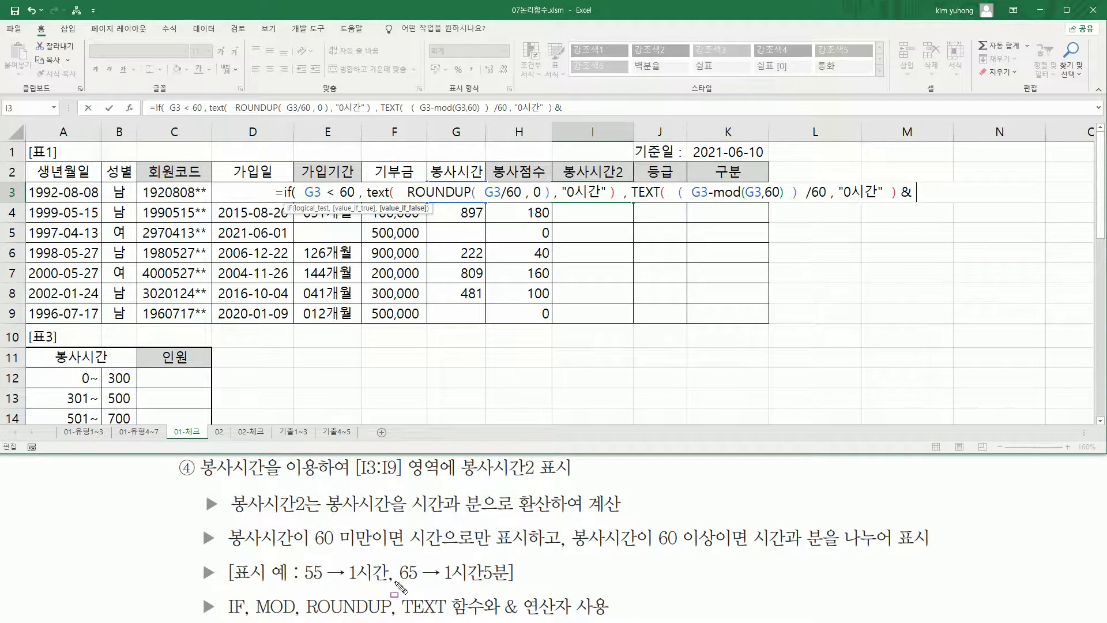
Append mod(G3 , 60) after the & operator in I3's formula to calculate the remaining minutes.
{"action": "mouse_move", "coordinate": [400, 559]}
{"action": "left_mouse_down"}
{"action": "mouse_move", "coordinate": [419, 589]}
{"action": "mouse_move", "coordinate": [494, 584]}
{"action": "mouse_move", "coordinate": [496, 563]}
{"action": "left_mouse_up"}
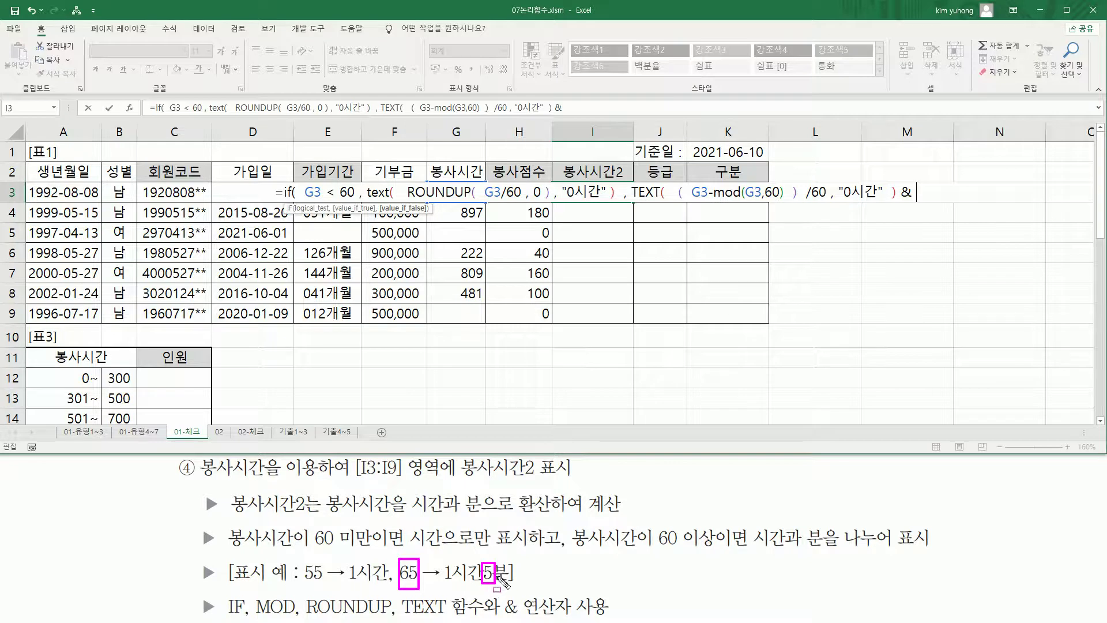
{"action": "key", "text": "Escape"}
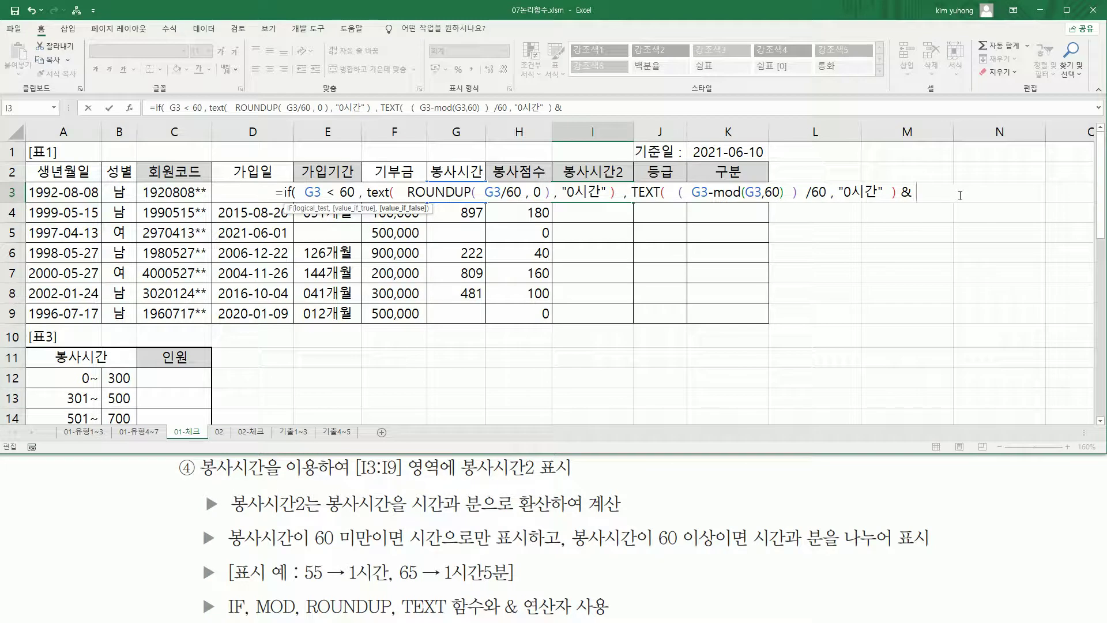
{"action": "type", "text": "ㅡㅐㅇ"}
{"action": "key", "text": "Hangul"}
{"action": "key", "text": "BackSpace"}
{"action": "key", "text": "BackSpace"}
{"action": "key", "text": "BackSpace"}
{"action": "type", "text": "mod("}
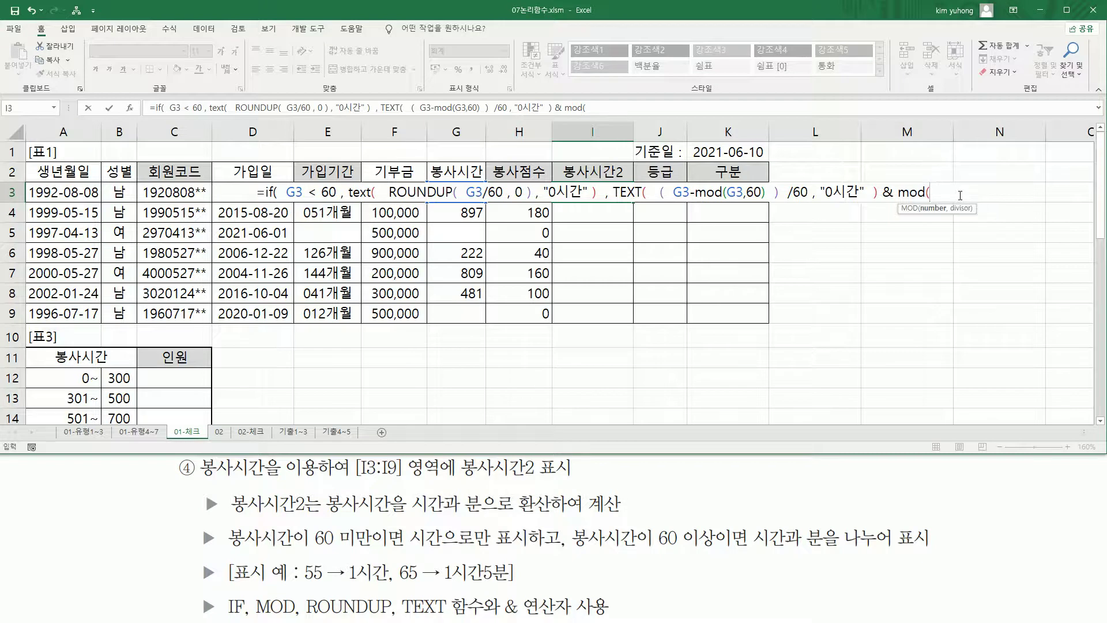
{"action": "key", "text": "Left"}
{"action": "key", "text": "Left"}
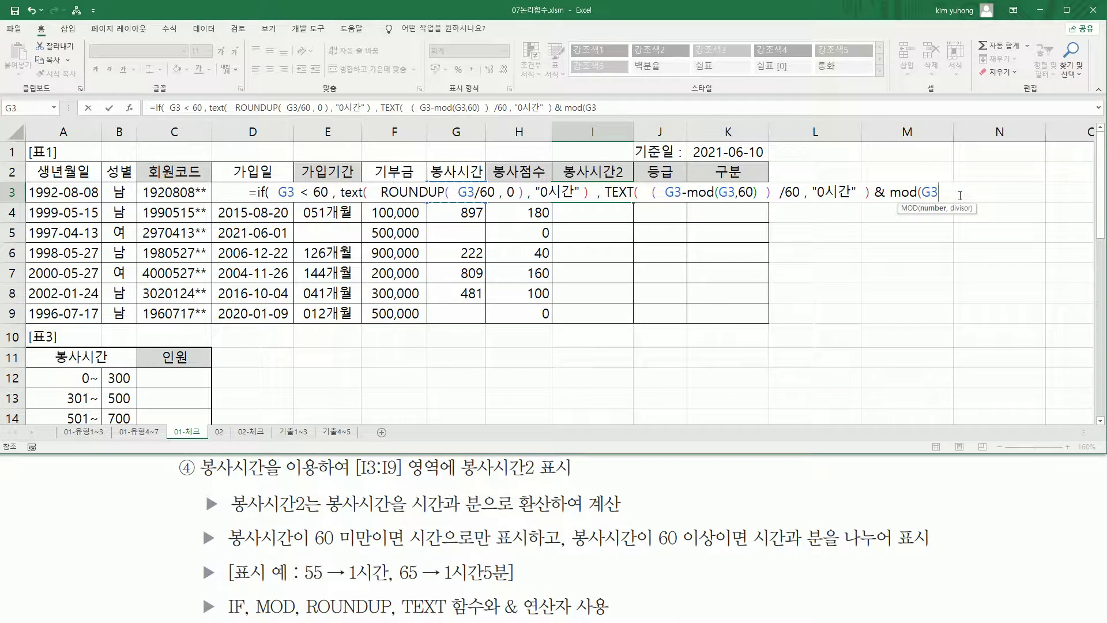
{"action": "type", "text": ", 60"}
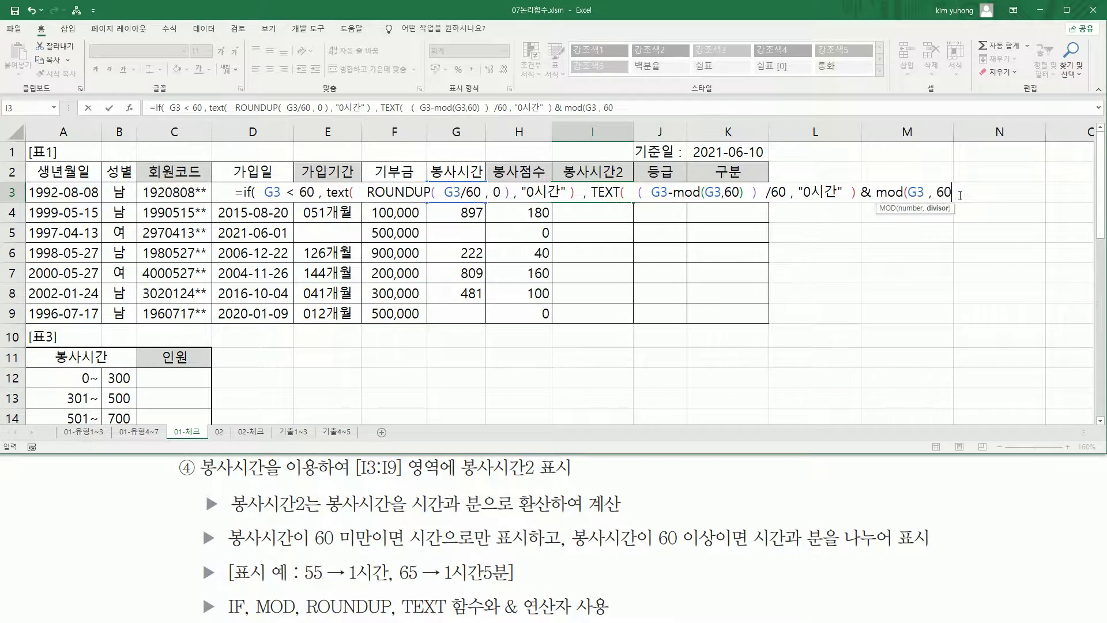
{"action": "type", "text": ")"}
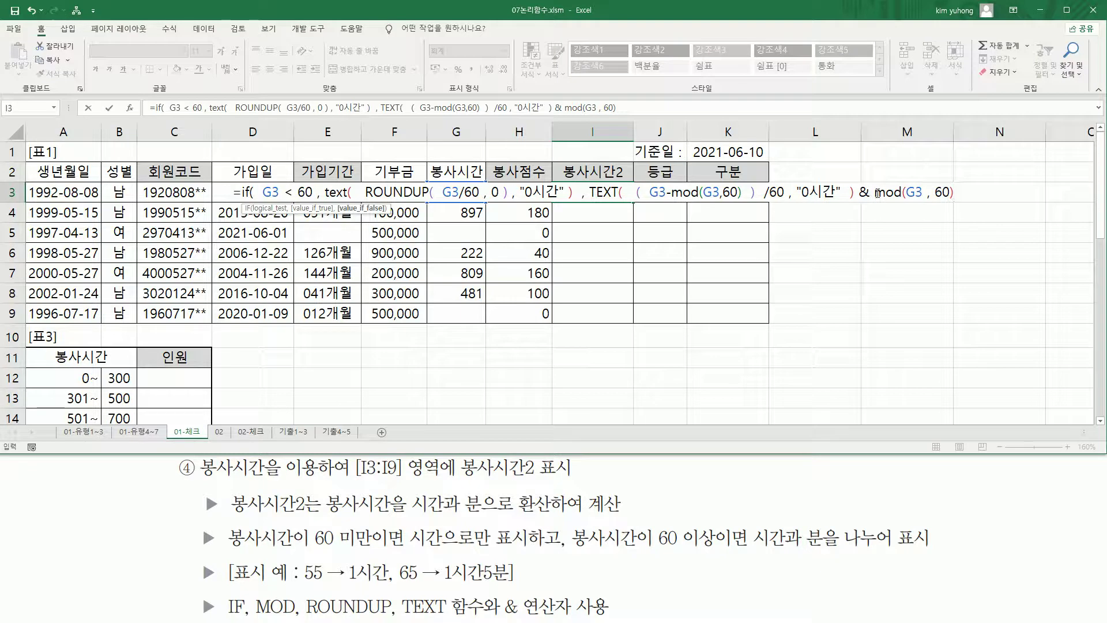
Wrap mod(G3 , 60) in a TEXT function with the format "0분" in I3's formula.
{"action": "type", "text": "te"}
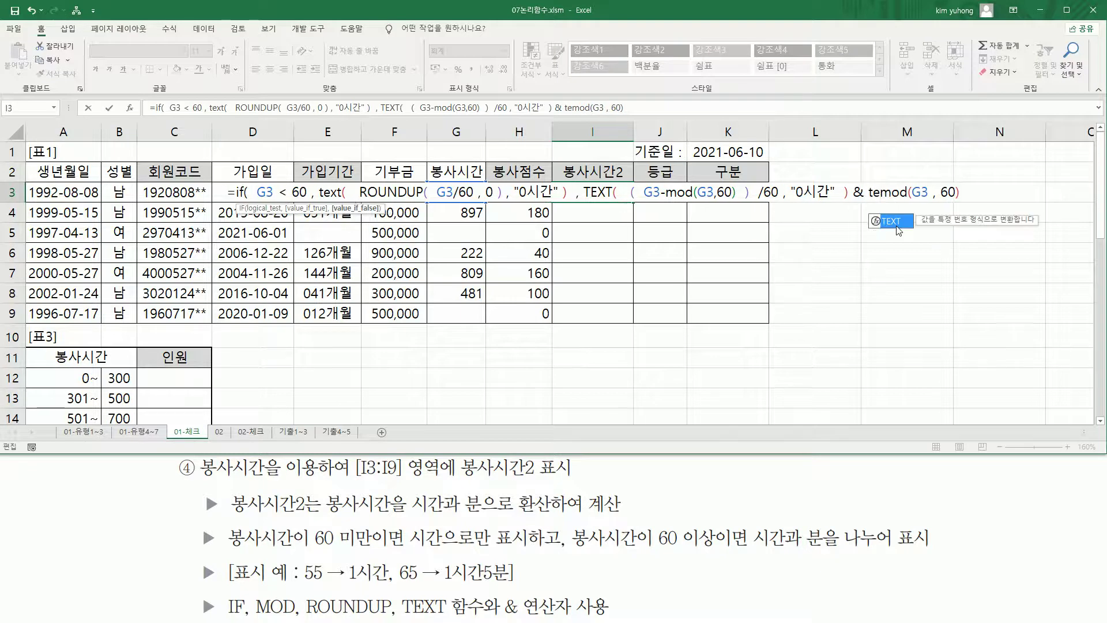
{"action": "double_click", "coordinate": [891, 221]}
{"action": "type", "text": ", 60)"}
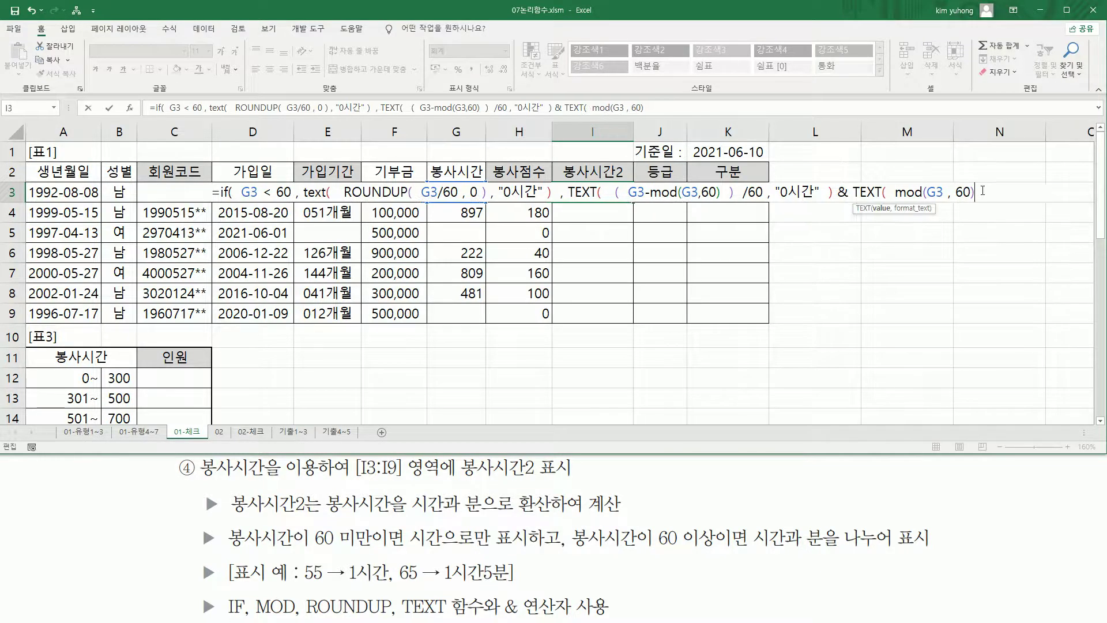
{"action": "type", "text": " ,"}
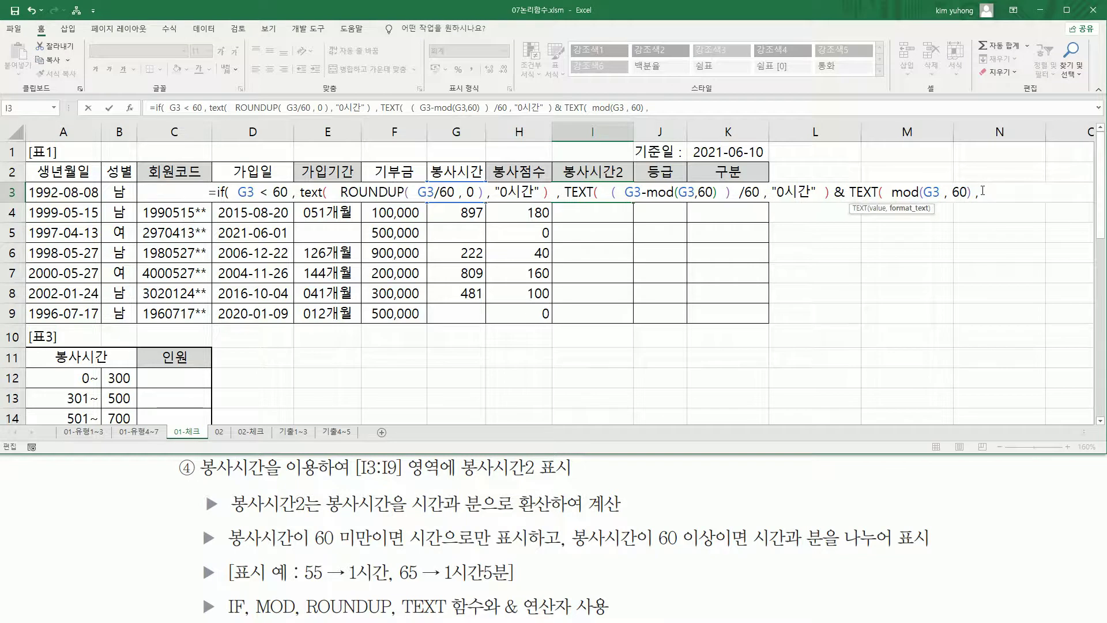
{"action": "type", "text": " \""}
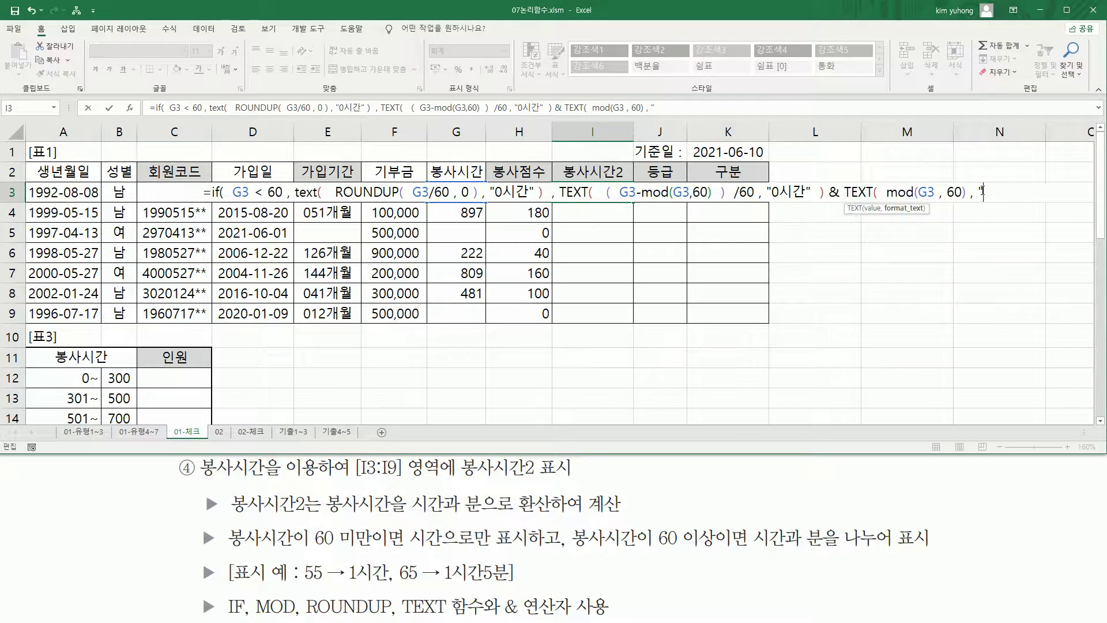
{"action": "type", "text": "0"}
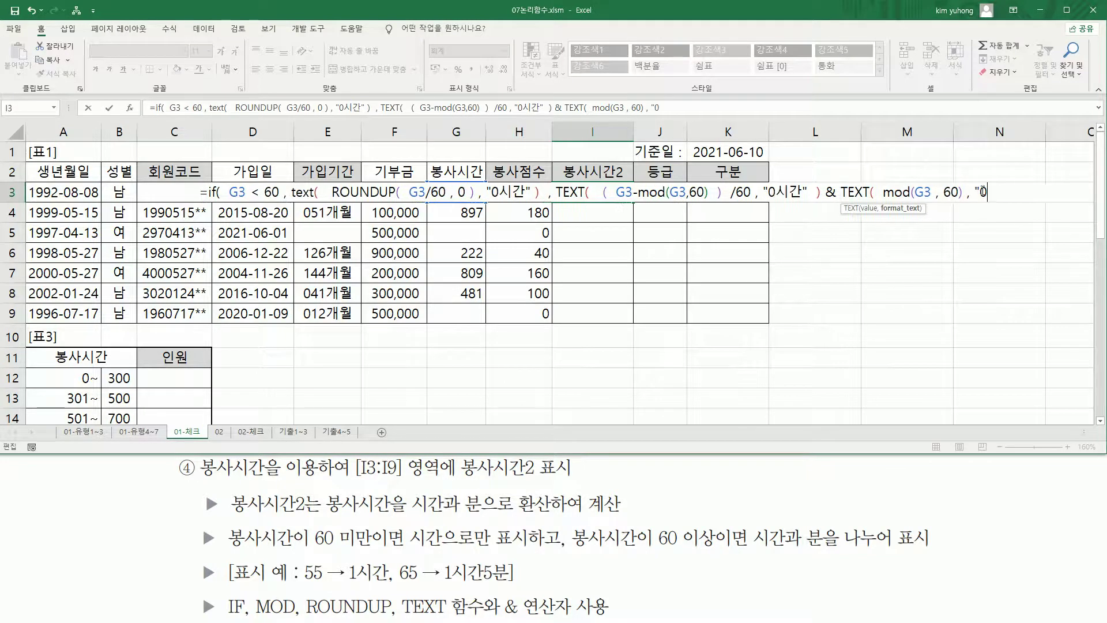
{"action": "type", "text": "분"}
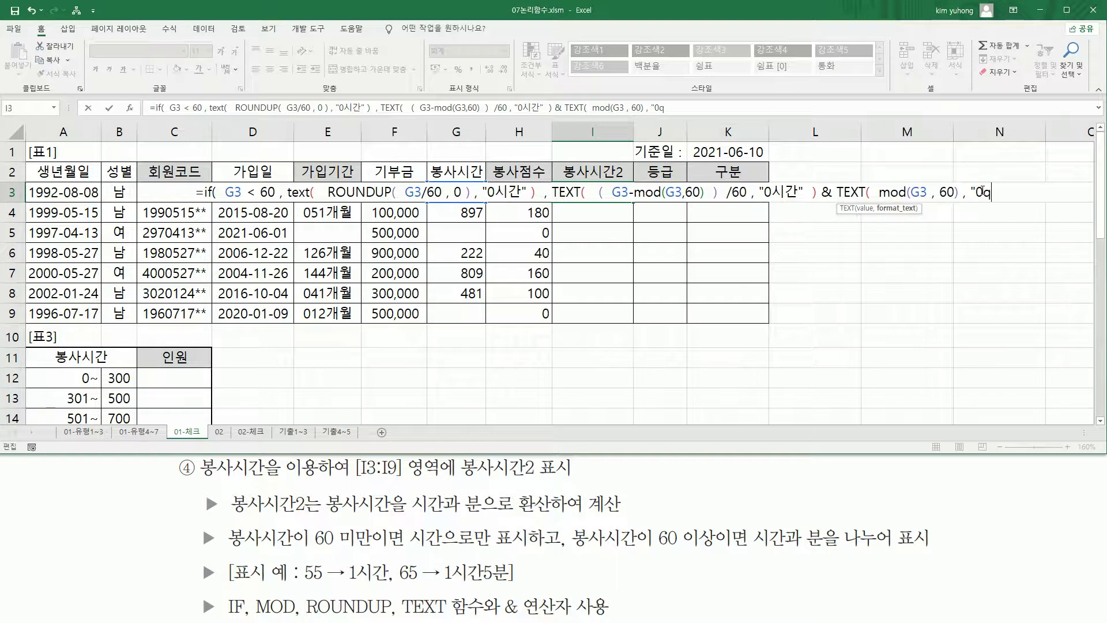
{"action": "type", "text": "\""}
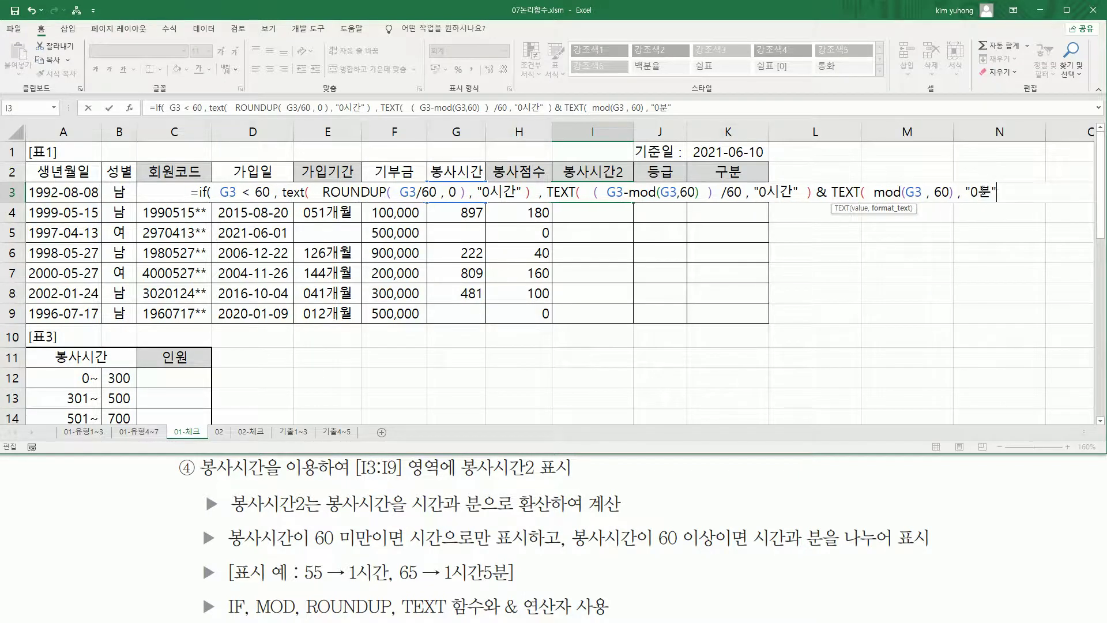
{"action": "type", "text": " )"}
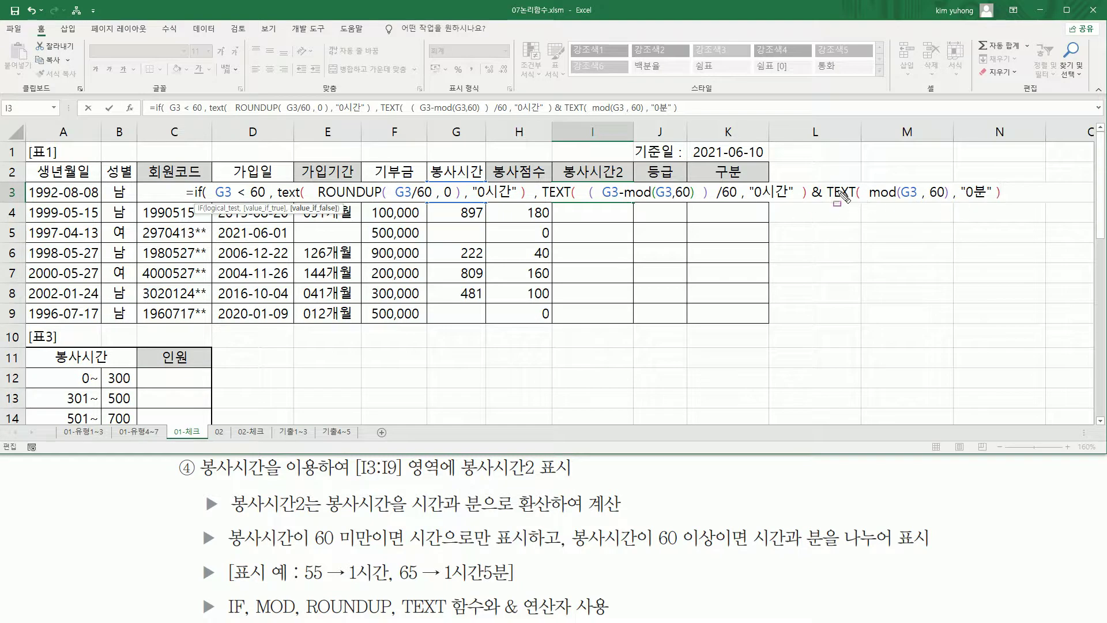
Close and enter the IF formula in I3, and fill it down through I9.
{"action": "mouse_move", "coordinate": [870, 199]}
{"action": "left_mouse_down"}
{"action": "mouse_move", "coordinate": [947, 199]}
{"action": "mouse_move", "coordinate": [946, 181]}
{"action": "left_mouse_up"}
{"action": "left_click_drag", "start_coordinate": [824, 199], "coordinate": [853, 201]}
{"action": "left_click_drag", "start_coordinate": [961, 202], "coordinate": [986, 202]}
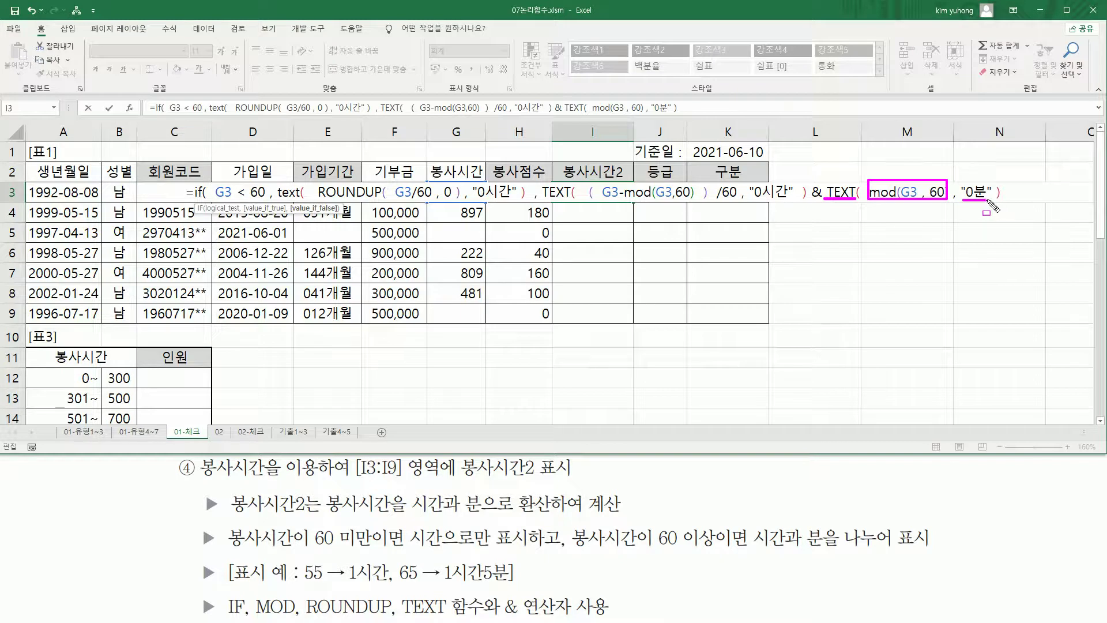
{"action": "key", "text": "Escape"}
{"action": "left_click", "coordinate": [1017, 193]}
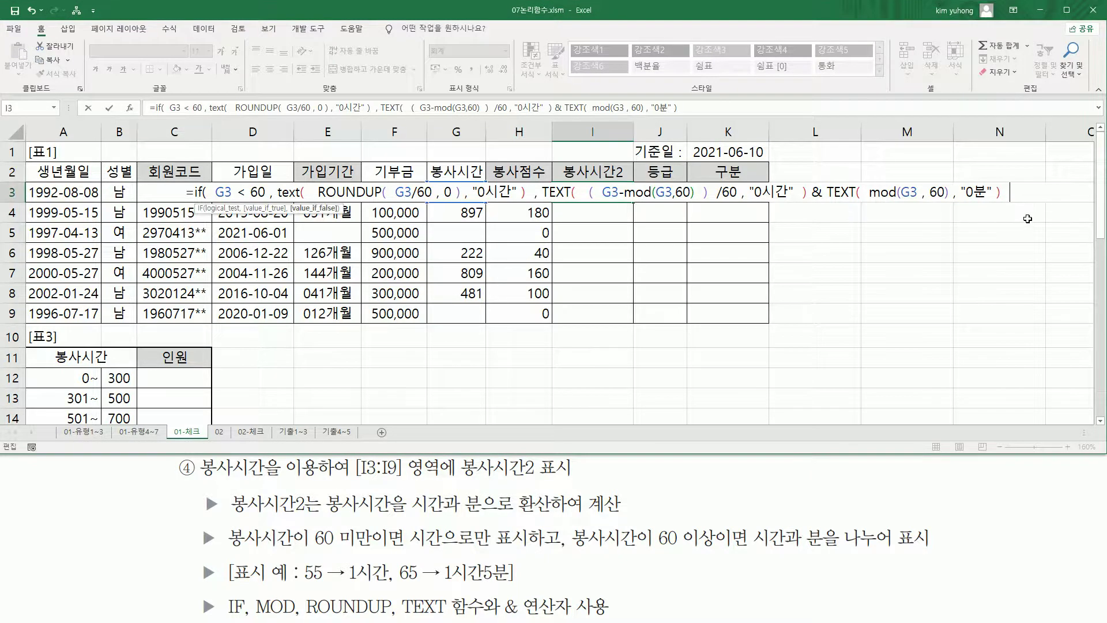
{"action": "type", "text": ")"}
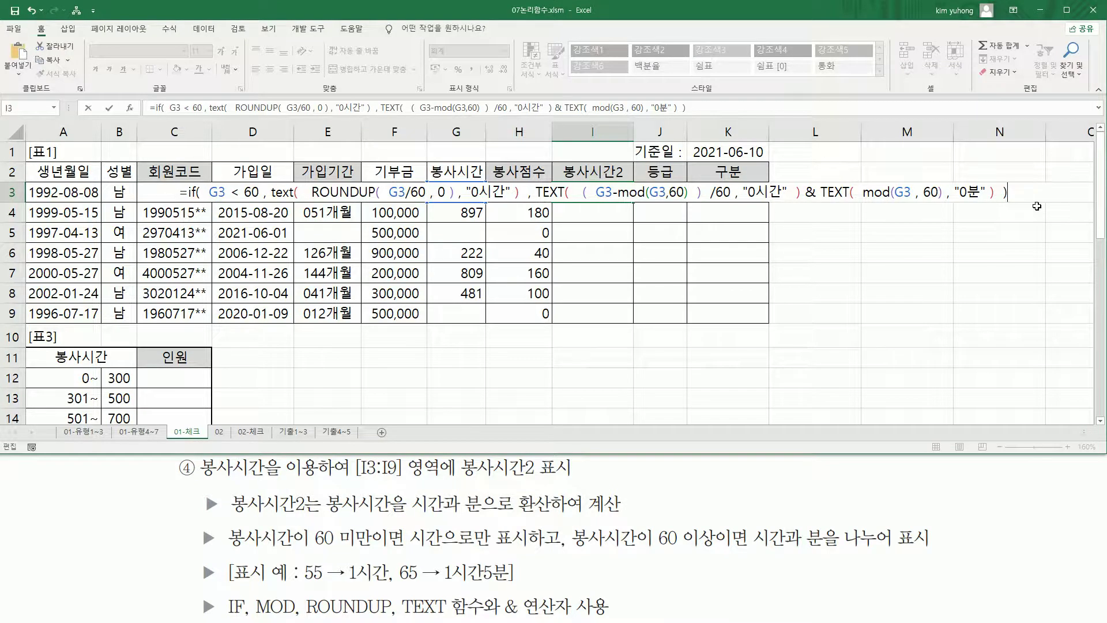
{"action": "key", "text": "Return"}
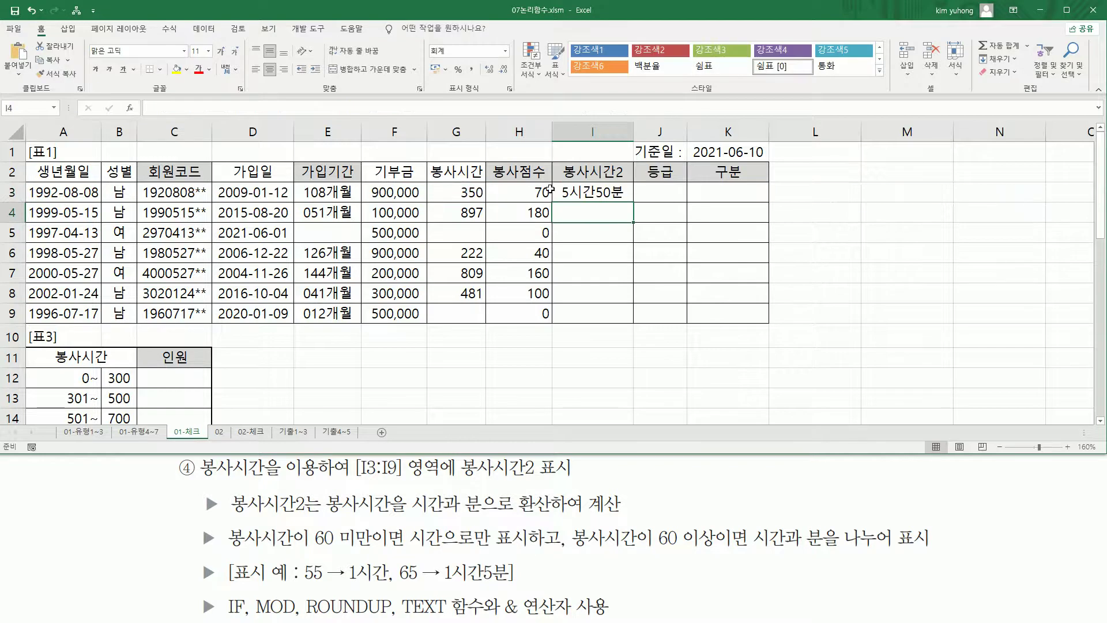
{"action": "left_click", "coordinate": [590, 190]}
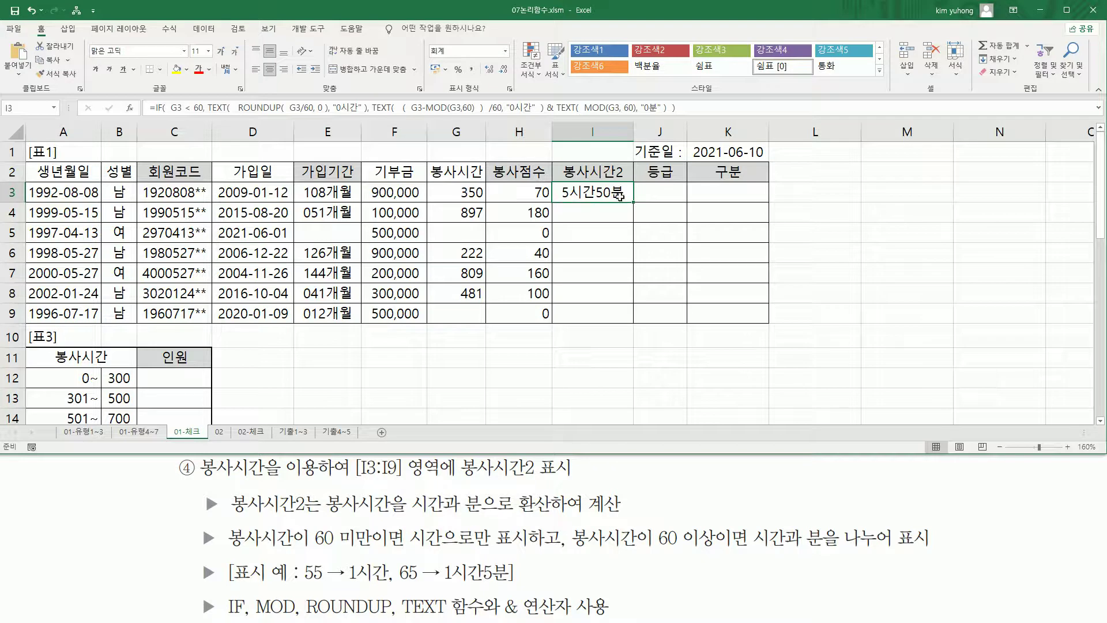
{"action": "left_click_drag", "start_coordinate": [633, 202], "coordinate": [626, 314]}
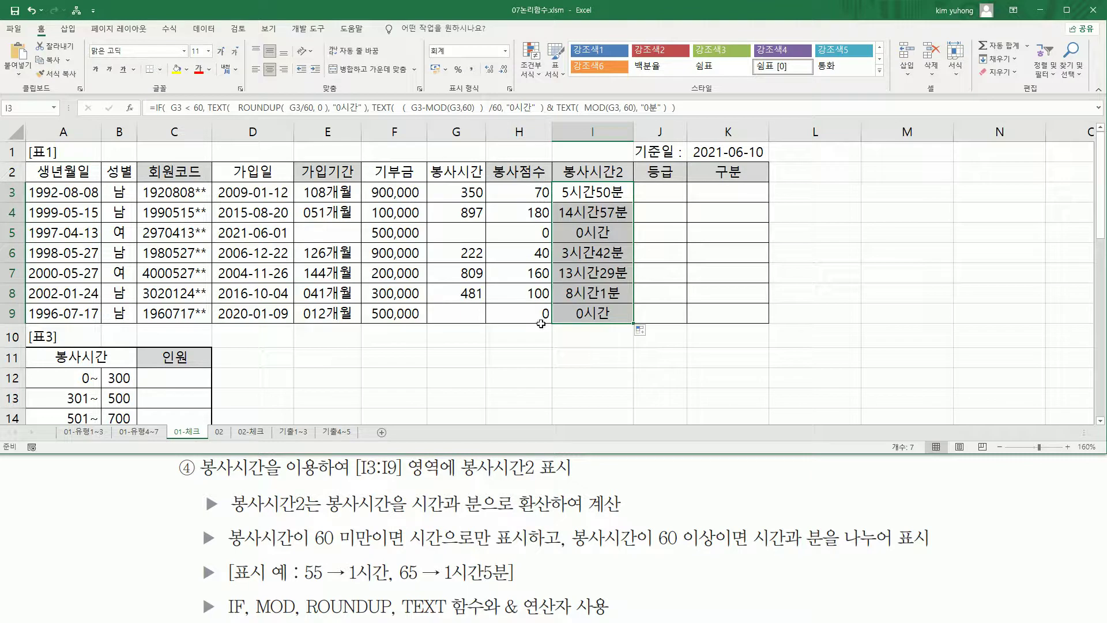
Put the full 봉사시간2 IF formula as visible text in C10 and colour it red.
{"action": "left_click", "coordinate": [194, 337]}
{"action": "type", "text": "=if( G3 < 60 , text( ROUNDUP( G3/60 , 0 ) , \"0시간\" ) , TEXT( ( G3-mod(G3,60) ) /60 , \"0시간\" ) & TEXT( mod(G3 , 60) , \"0분\" ) )"}
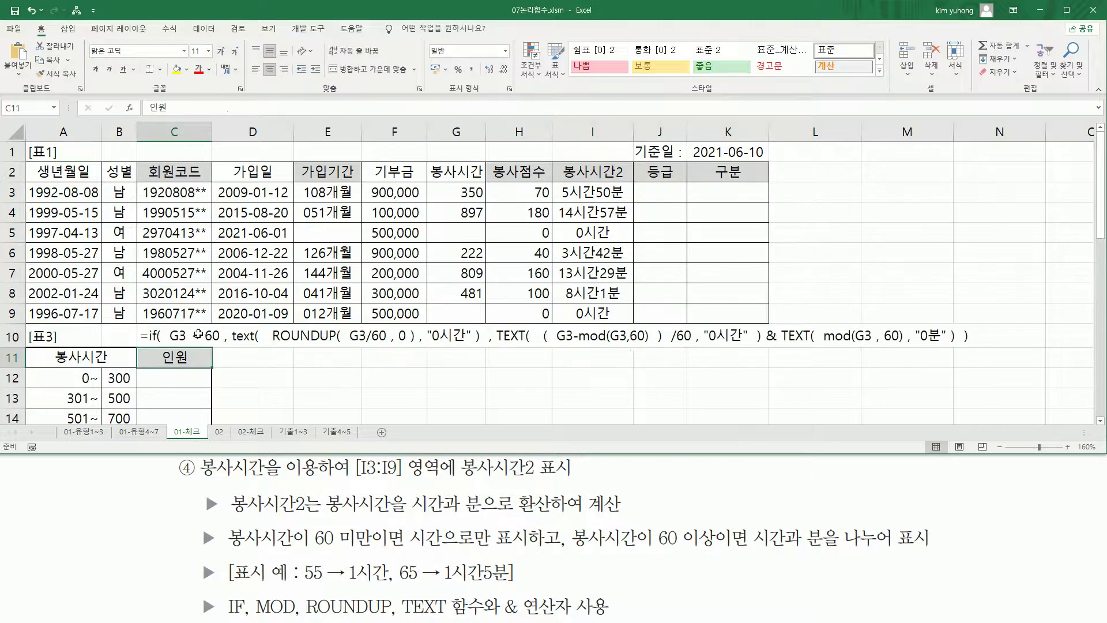
{"action": "left_click", "coordinate": [199, 70]}
{"action": "left_click", "coordinate": [395, 378]}
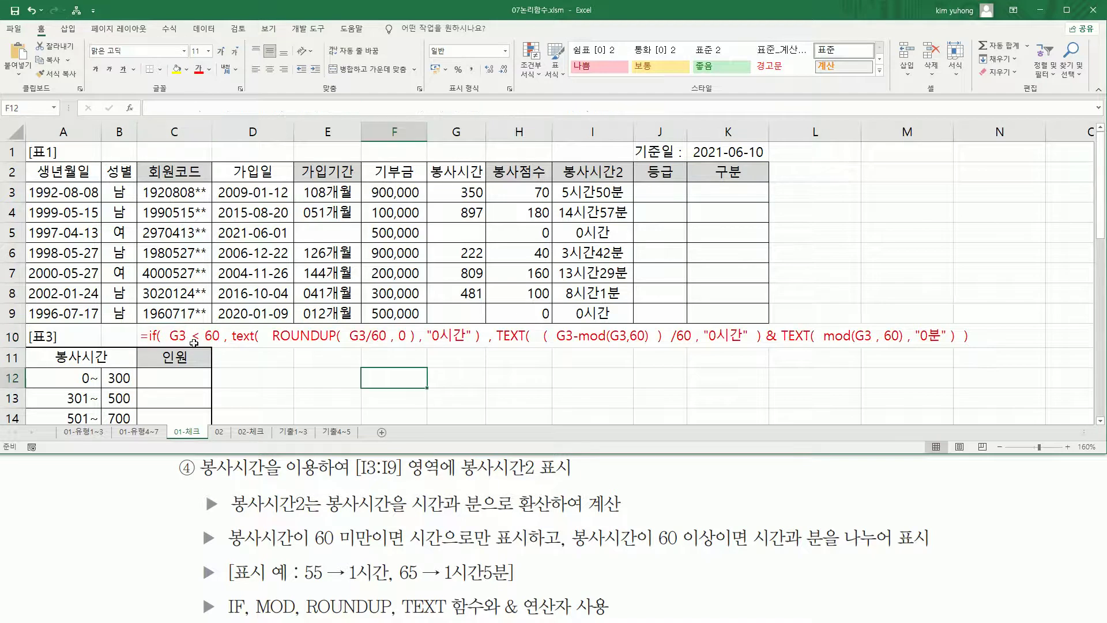
{"action": "left_click", "coordinate": [327, 408]}
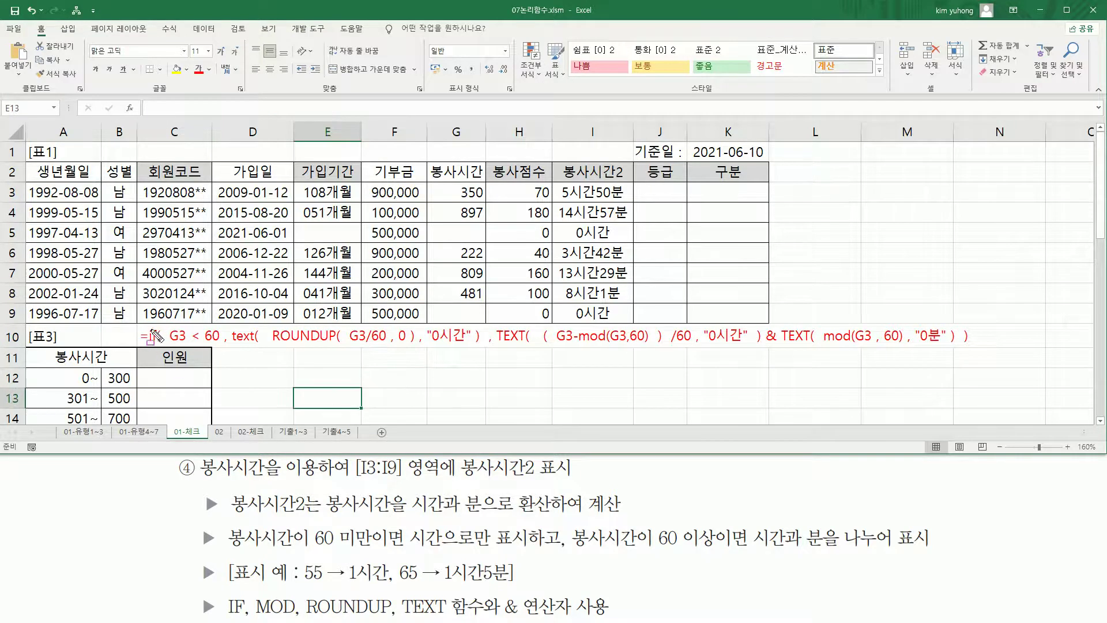
Examine the condition and both result arguments of the formula text in C10, and compare the 봉사시간 values in column G with the G3 < 60 condition.
{"action": "left_click_drag", "start_coordinate": [169, 316], "coordinate": [222, 364]}
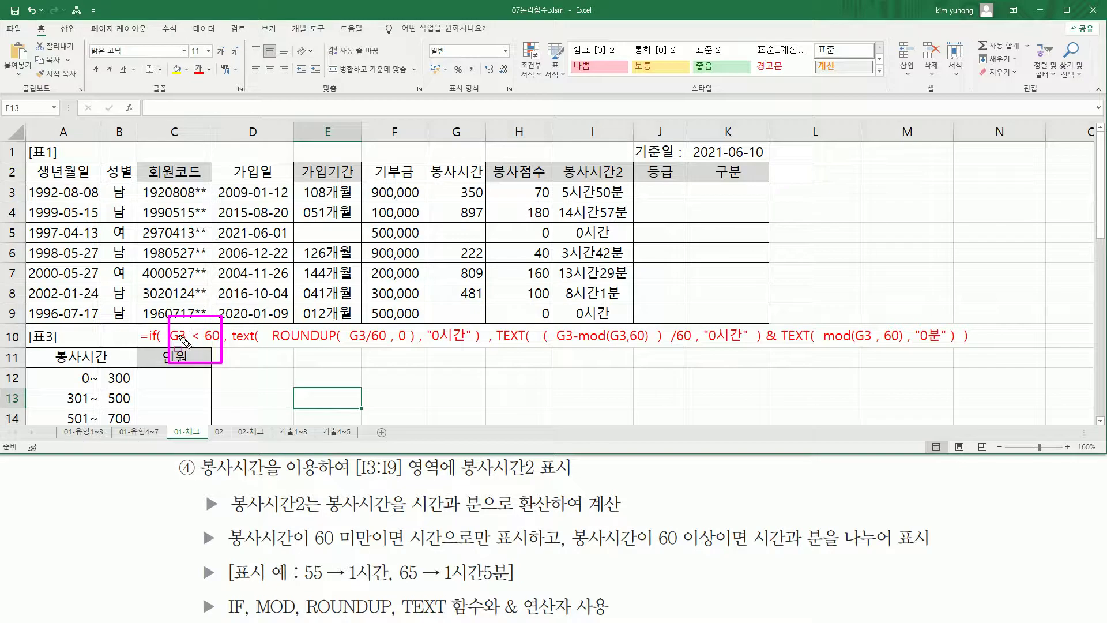
{"action": "mouse_move", "coordinate": [229, 346]}
{"action": "left_mouse_down"}
{"action": "mouse_move", "coordinate": [460, 346]}
{"action": "mouse_move", "coordinate": [485, 332]}
{"action": "mouse_move", "coordinate": [483, 318]}
{"action": "left_mouse_up"}
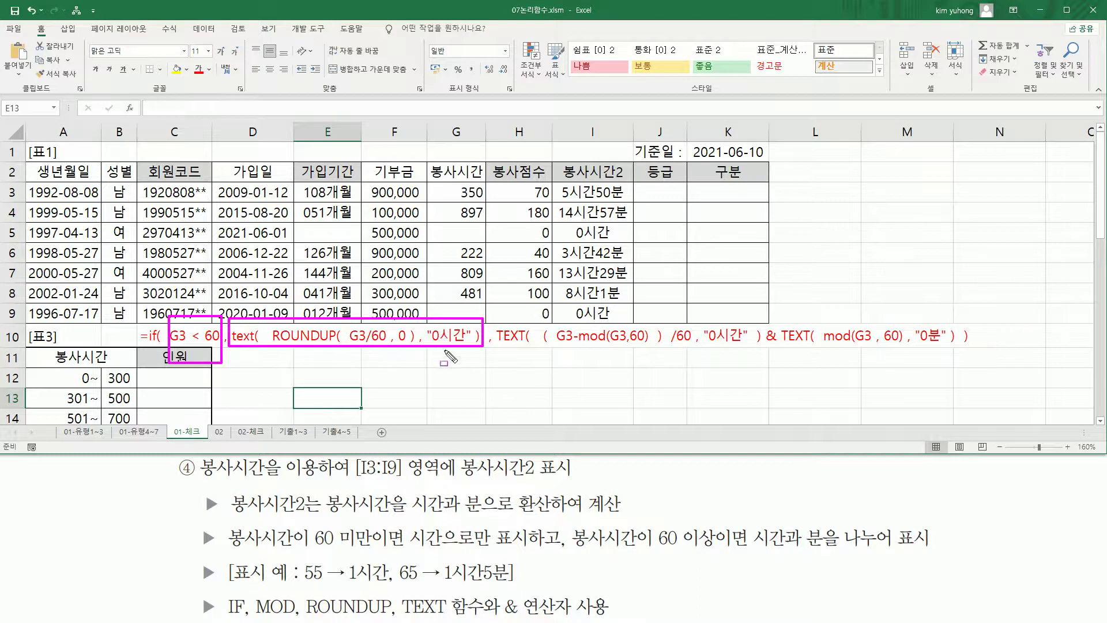
{"action": "mouse_move", "coordinate": [492, 317]}
{"action": "left_mouse_down"}
{"action": "mouse_move", "coordinate": [519, 348]}
{"action": "mouse_move", "coordinate": [753, 352]}
{"action": "mouse_move", "coordinate": [926, 352]}
{"action": "mouse_move", "coordinate": [962, 337]}
{"action": "mouse_move", "coordinate": [962, 317]}
{"action": "left_mouse_up"}
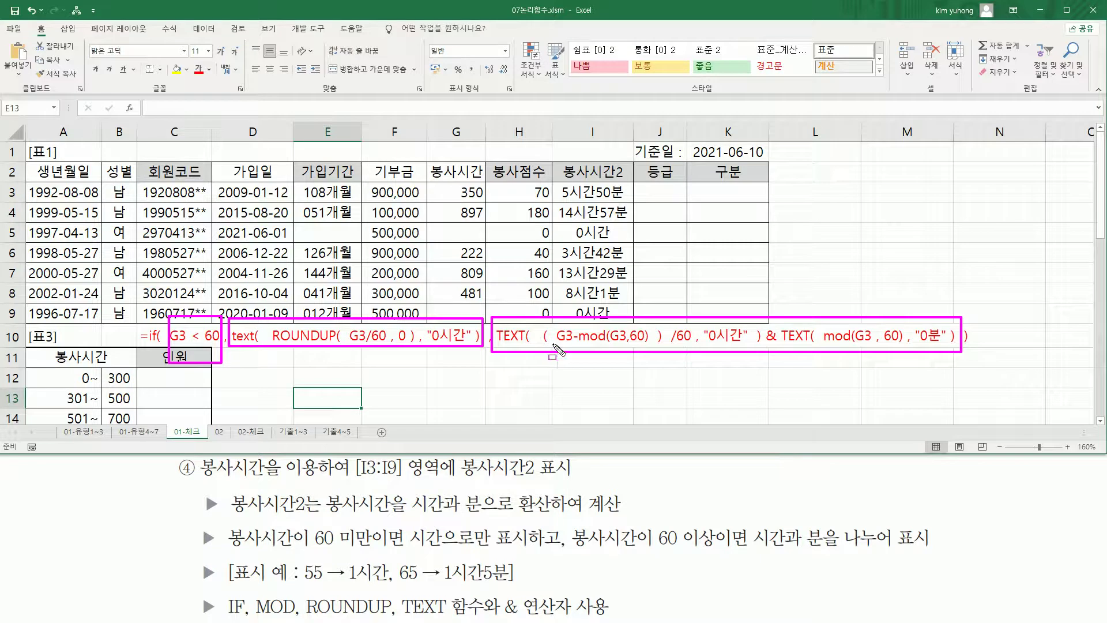
{"action": "mouse_move", "coordinate": [554, 345]}
{"action": "left_mouse_down"}
{"action": "mouse_move", "coordinate": [672, 353]}
{"action": "mouse_move", "coordinate": [662, 346]}
{"action": "left_mouse_up"}
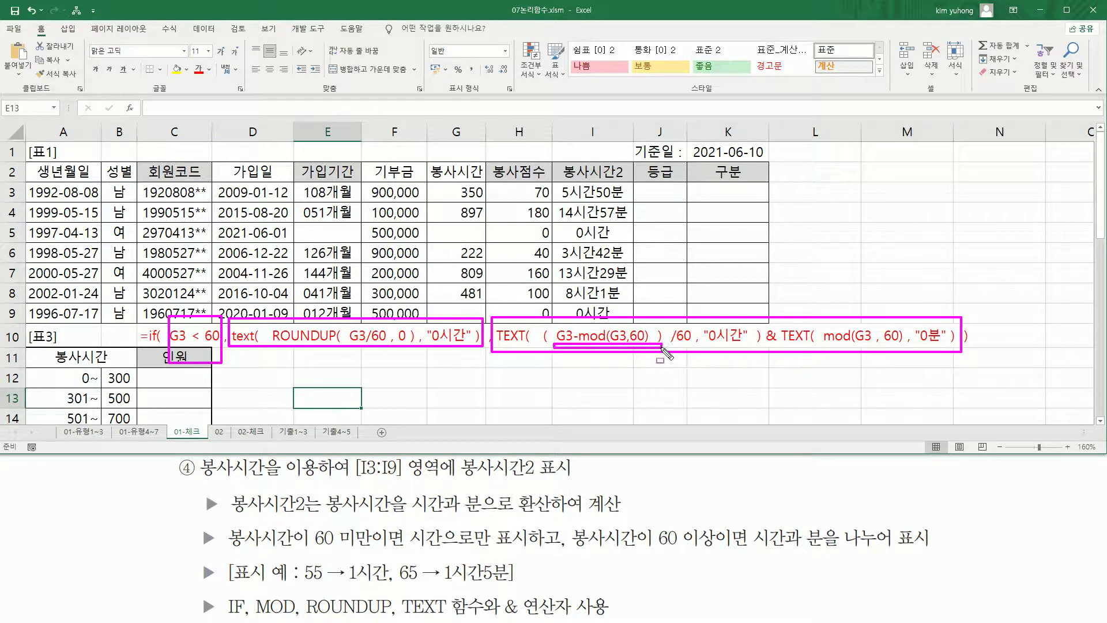
{"action": "key", "text": "Escape"}
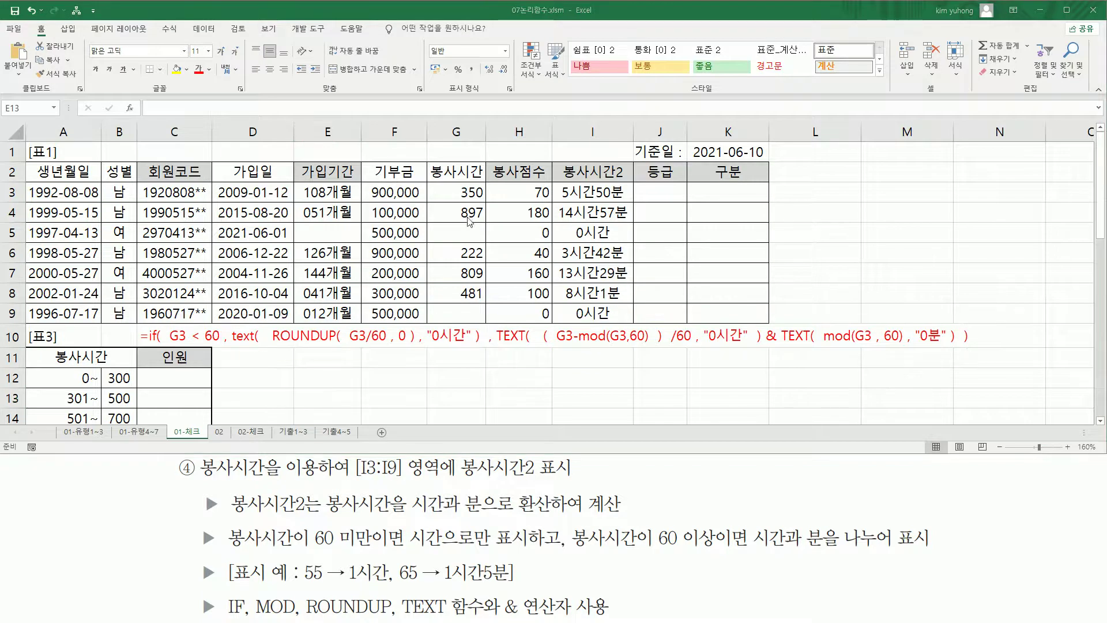
{"action": "mouse_move", "coordinate": [453, 195]}
{"action": "left_mouse_down"}
{"action": "mouse_move", "coordinate": [499, 195]}
{"action": "mouse_move", "coordinate": [486, 220]}
{"action": "left_mouse_up"}
{"action": "mouse_move", "coordinate": [461, 259]}
{"action": "left_mouse_down"}
{"action": "mouse_move", "coordinate": [495, 258]}
{"action": "mouse_move", "coordinate": [484, 300]}
{"action": "left_mouse_up"}
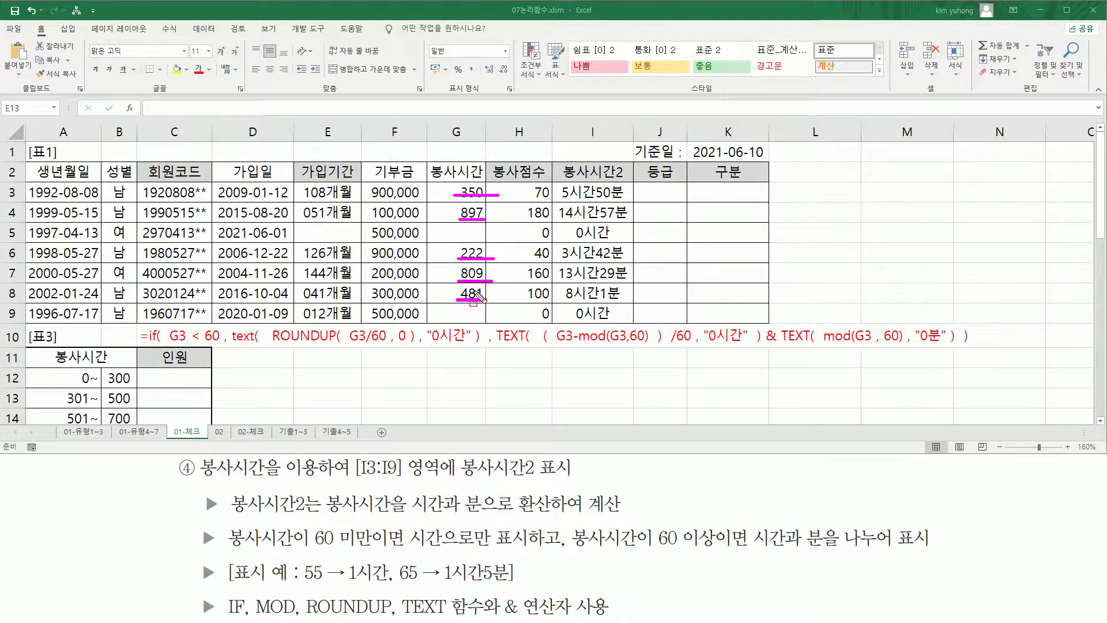
{"action": "left_click_drag", "start_coordinate": [170, 342], "coordinate": [226, 342]}
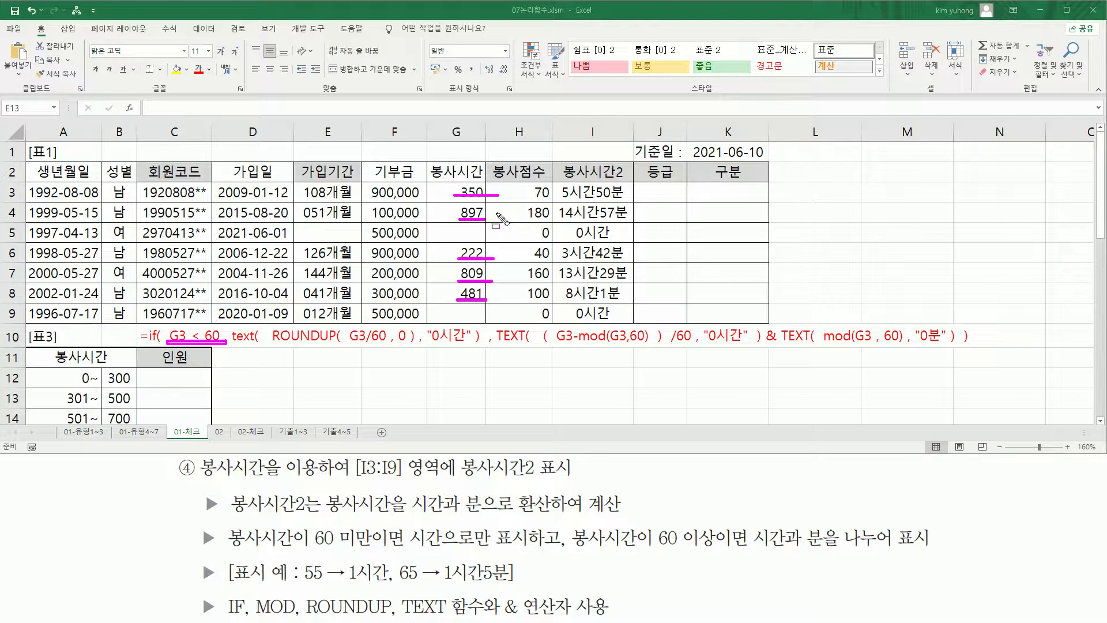
{"action": "key", "text": "Escape"}
Set the 봉사시간 in G3 to 40 and check the I3 result against the G3 < 60 condition.
{"action": "left_click", "coordinate": [474, 175]}
{"action": "left_click", "coordinate": [473, 197]}
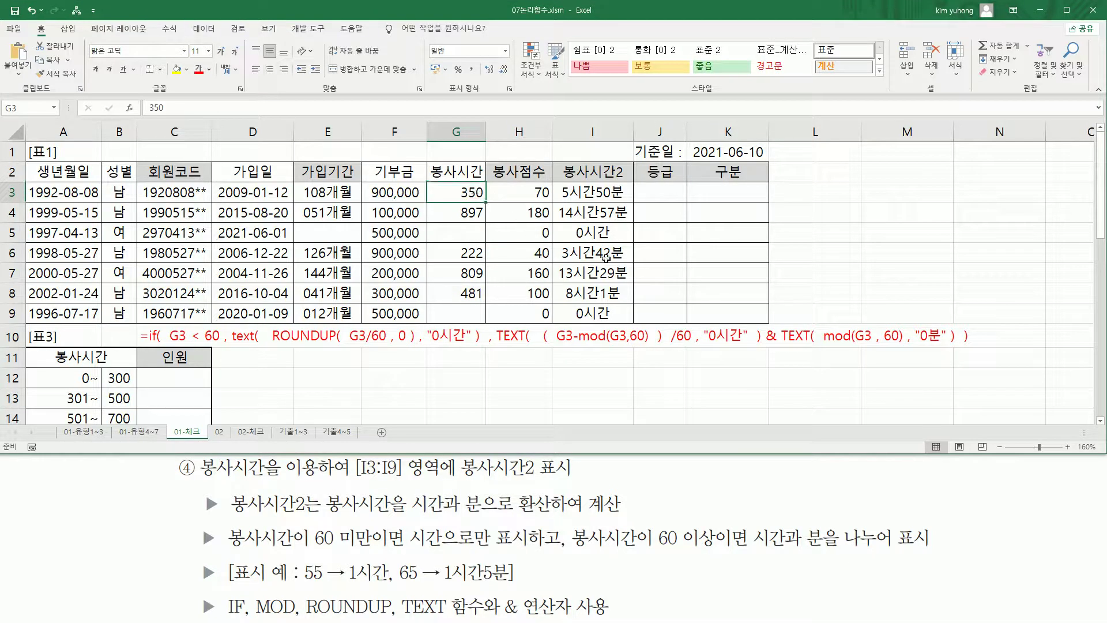
{"action": "type", "text": "40"}
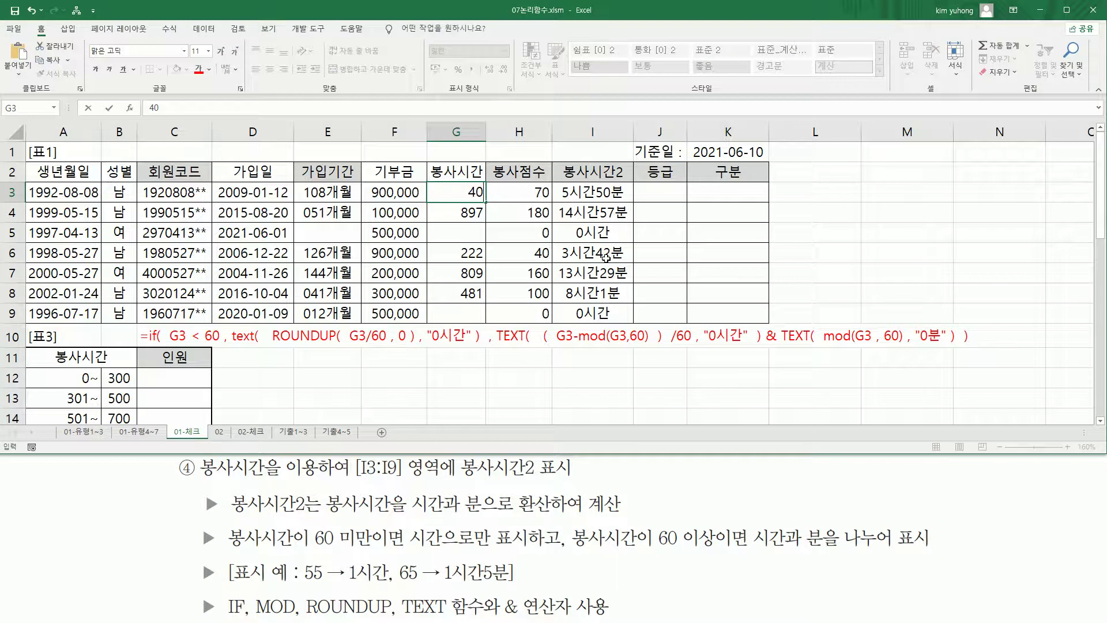
{"action": "key", "text": "Return"}
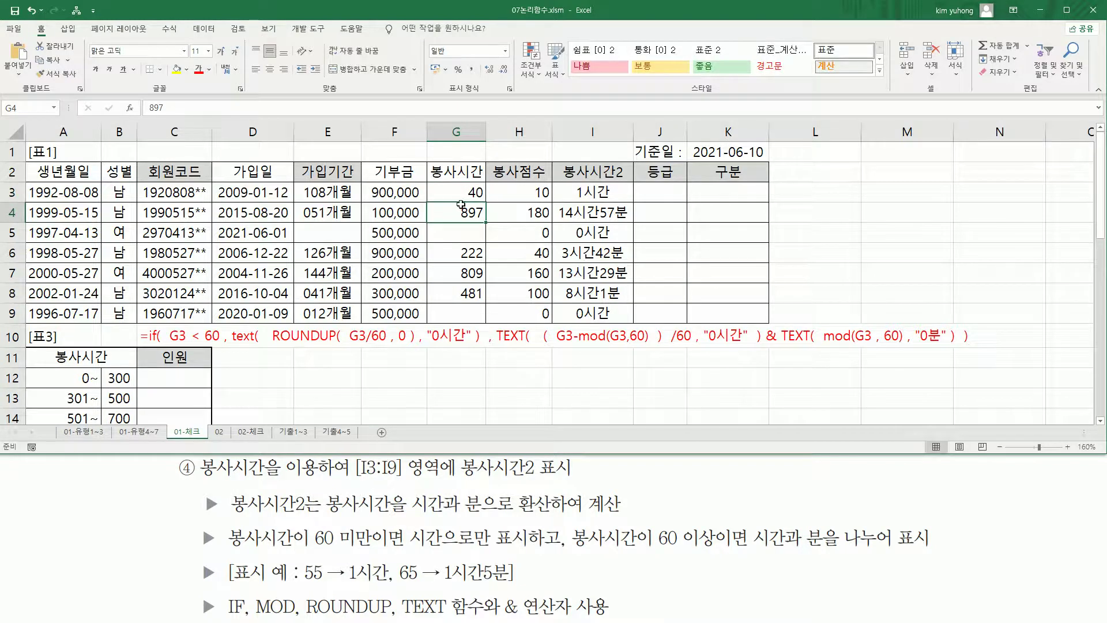
{"action": "left_click_drag", "start_coordinate": [574, 200], "coordinate": [616, 199]}
{"action": "left_click_drag", "start_coordinate": [170, 343], "coordinate": [214, 343]}
{"action": "key", "text": "Escape"}
Set the 봉사시간 in G3 back to 350.
{"action": "left_click", "coordinate": [472, 192]}
{"action": "type", "text": "35"}
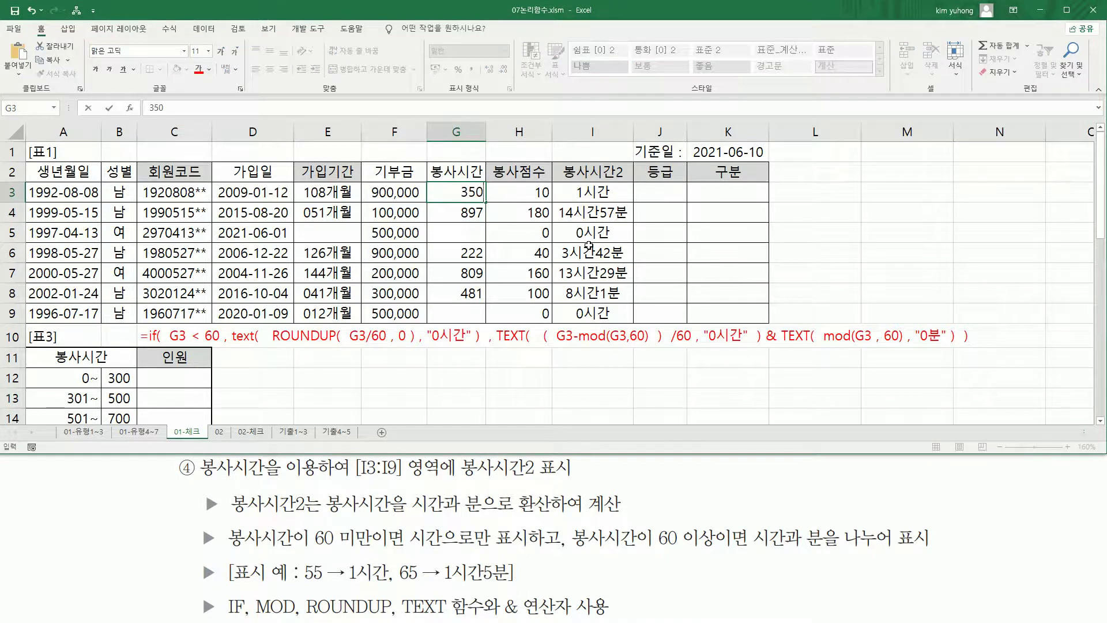
{"action": "key", "text": "Return"}
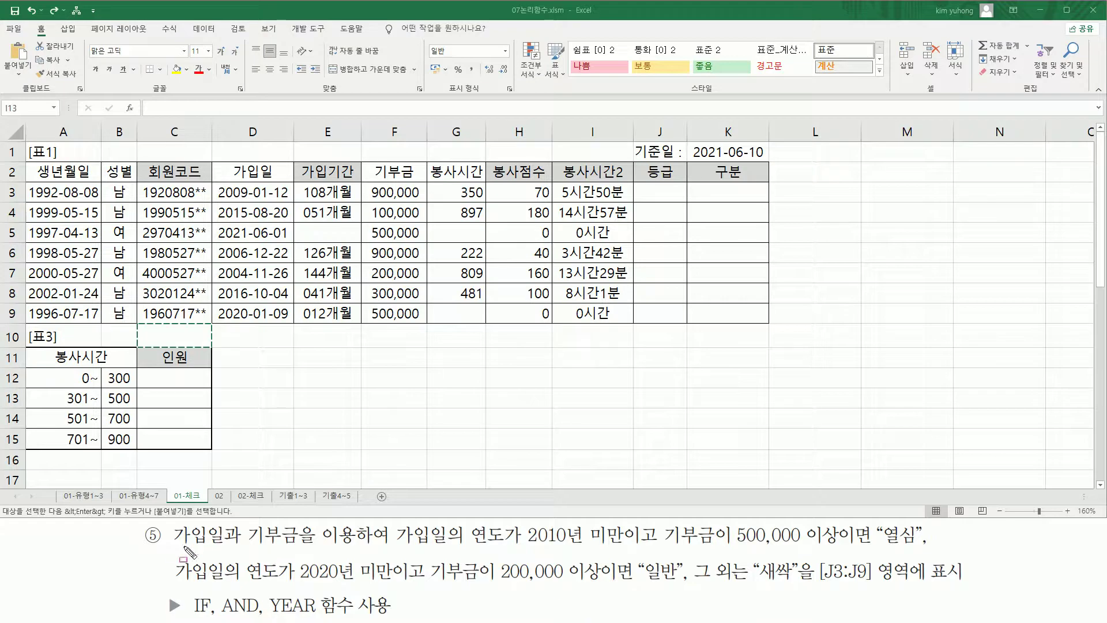
Read task ⑤ for its 가입일 year and 기부금 conditions, the three grade results, and the target range J3:J9.
{"action": "mouse_move", "coordinate": [172, 547]}
{"action": "left_mouse_down"}
{"action": "mouse_move", "coordinate": [404, 536]}
{"action": "mouse_move", "coordinate": [857, 551]}
{"action": "mouse_move", "coordinate": [841, 523]}
{"action": "mouse_move", "coordinate": [919, 547]}
{"action": "left_mouse_up"}
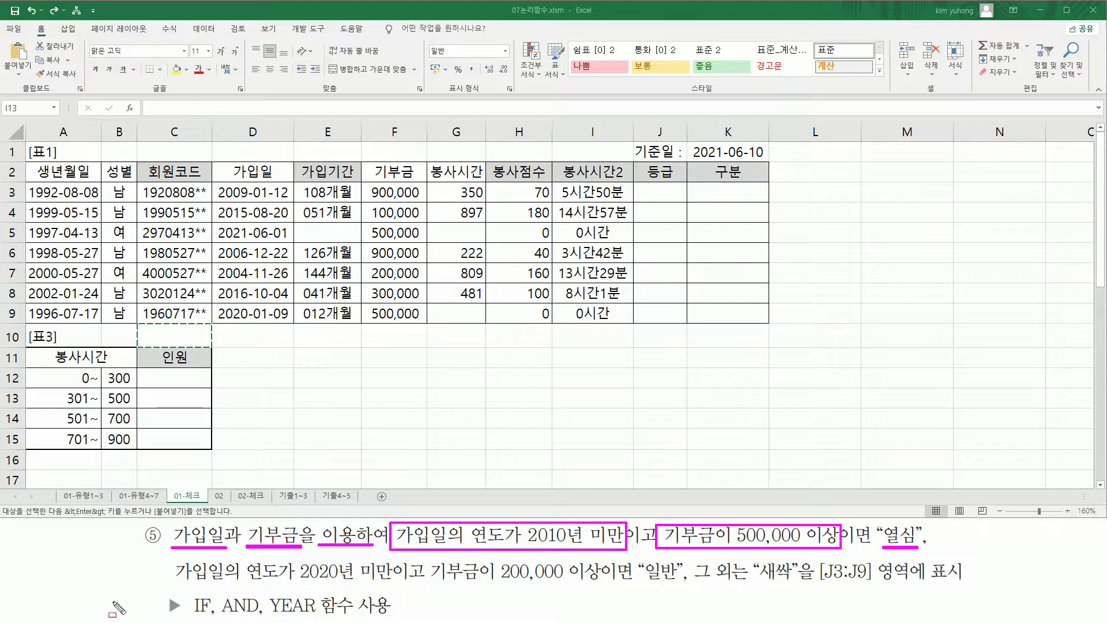
{"action": "mouse_move", "coordinate": [176, 584]}
{"action": "left_mouse_down"}
{"action": "mouse_move", "coordinate": [389, 585]}
{"action": "mouse_move", "coordinate": [398, 558]}
{"action": "mouse_move", "coordinate": [557, 587]}
{"action": "mouse_move", "coordinate": [612, 580]}
{"action": "mouse_move", "coordinate": [605, 571]}
{"action": "mouse_move", "coordinate": [677, 585]}
{"action": "left_mouse_up"}
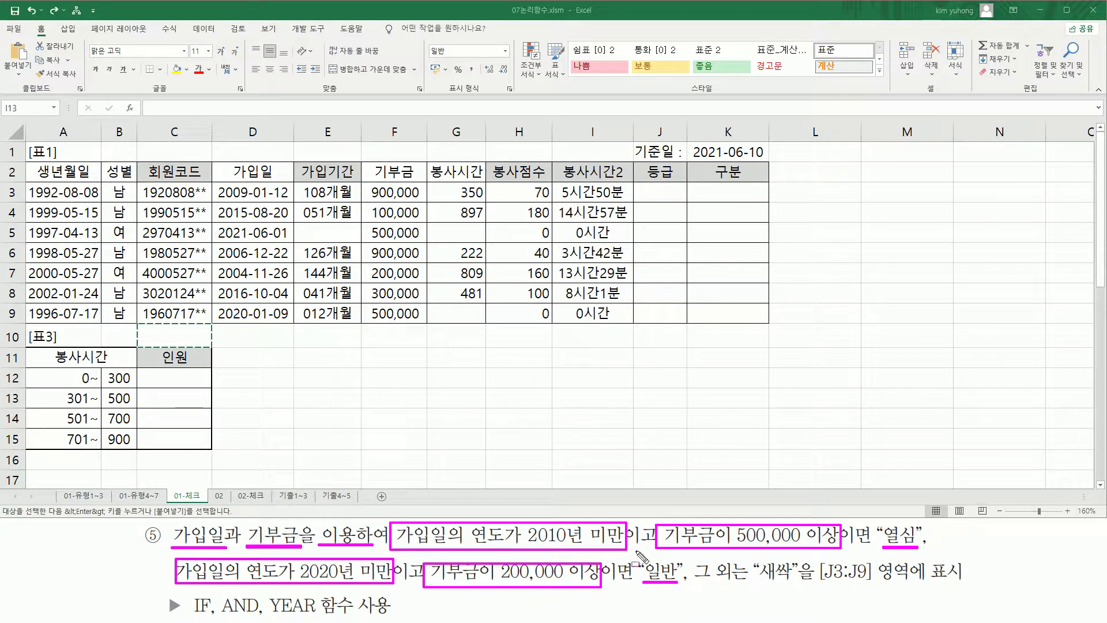
{"action": "left_click_drag", "start_coordinate": [692, 584], "coordinate": [880, 584]}
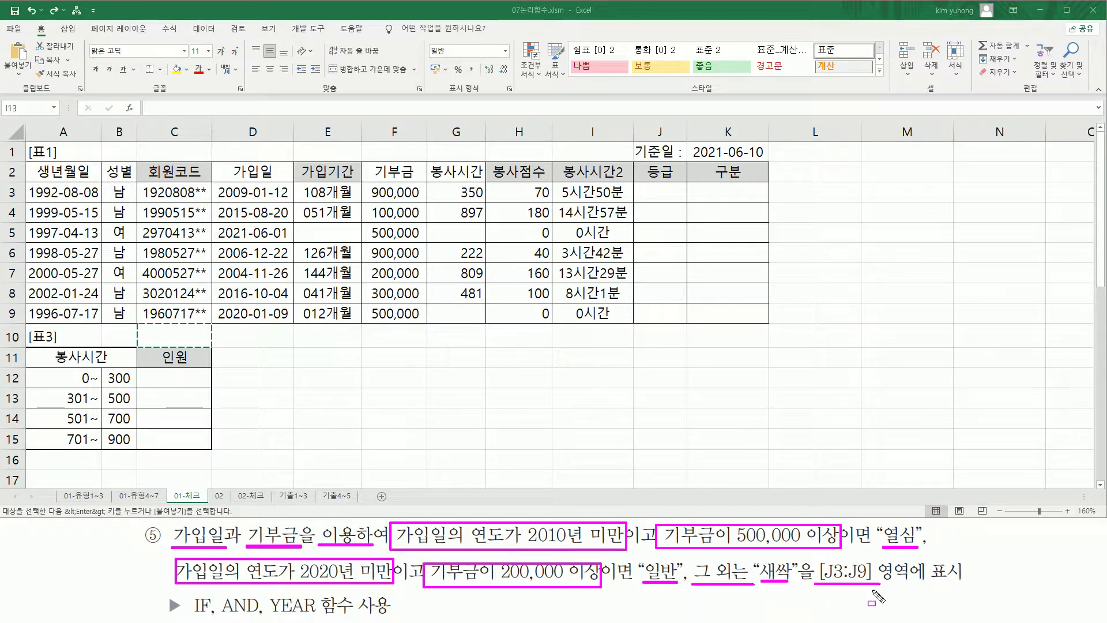
{"action": "left_click_drag", "start_coordinate": [645, 190], "coordinate": [673, 316]}
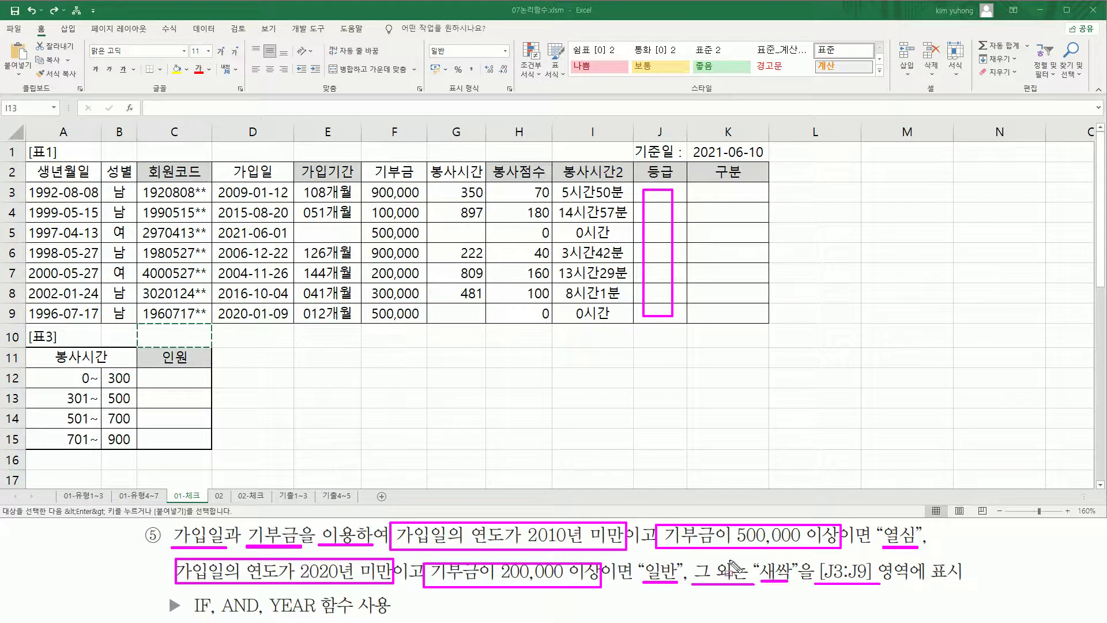
{"action": "key", "text": "e"}
Examine how the task's three results, paired conditions and 가입일 dates call for the IF, AND and YEAR functions.
{"action": "left_click_drag", "start_coordinate": [879, 522], "coordinate": [926, 546]}
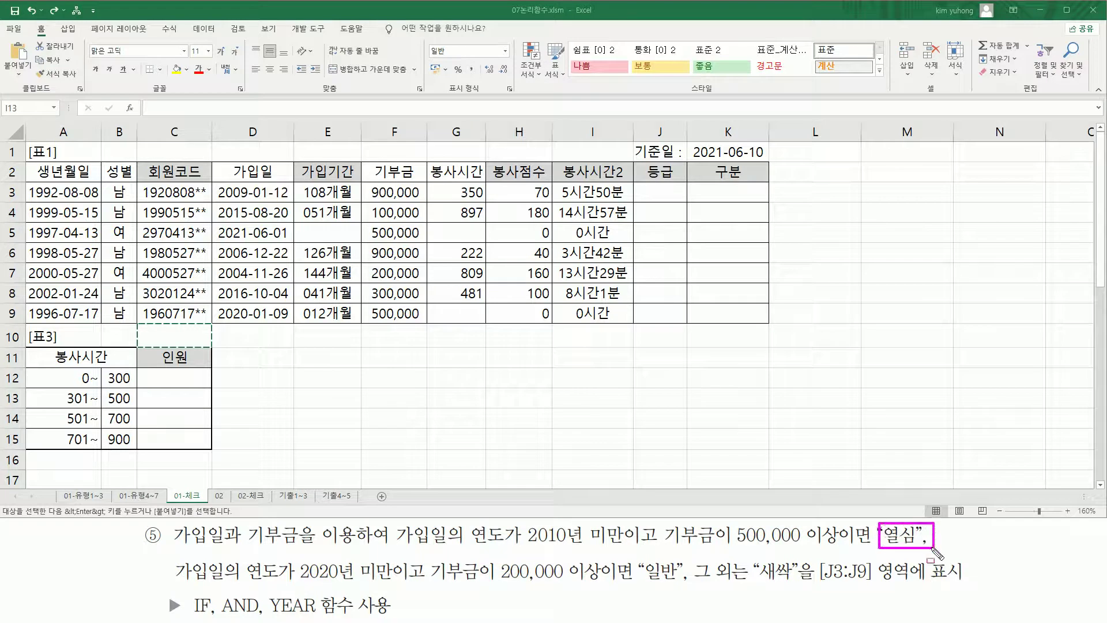
{"action": "left_click_drag", "start_coordinate": [641, 555], "coordinate": [682, 588]}
{"action": "mouse_move", "coordinate": [750, 556]}
{"action": "left_mouse_down"}
{"action": "mouse_move", "coordinate": [779, 590]}
{"action": "mouse_move", "coordinate": [805, 594]}
{"action": "left_mouse_up"}
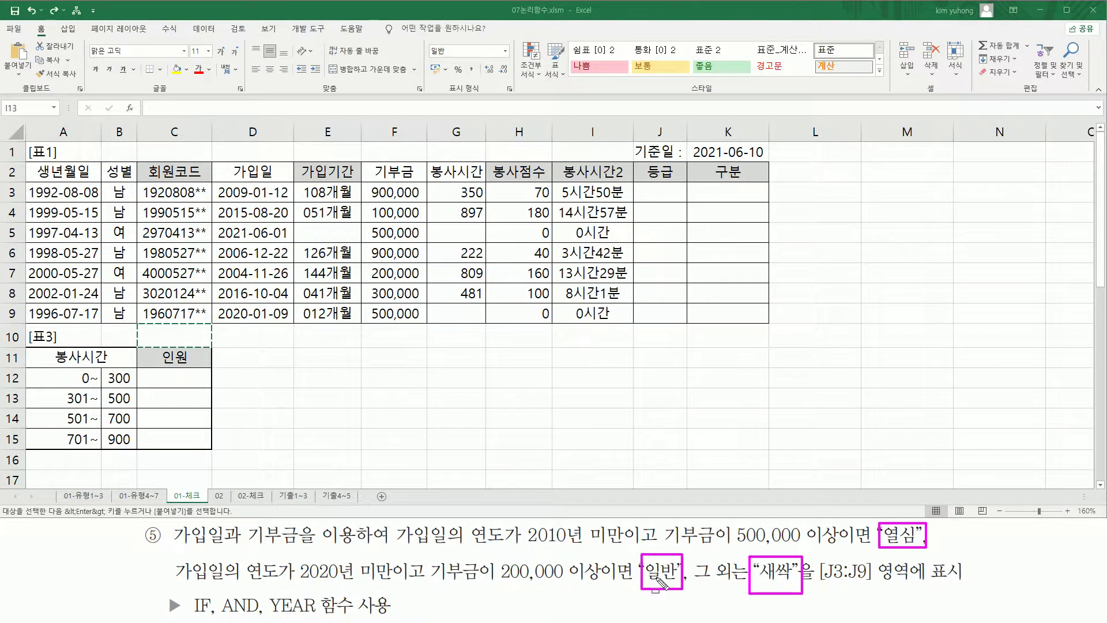
{"action": "left_click_drag", "start_coordinate": [191, 592], "coordinate": [211, 619]}
{"action": "mouse_move", "coordinate": [470, 543]}
{"action": "left_mouse_down"}
{"action": "mouse_move", "coordinate": [637, 545]}
{"action": "mouse_move", "coordinate": [626, 526]}
{"action": "mouse_move", "coordinate": [822, 547]}
{"action": "mouse_move", "coordinate": [843, 546]}
{"action": "mouse_move", "coordinate": [842, 526]}
{"action": "left_mouse_up"}
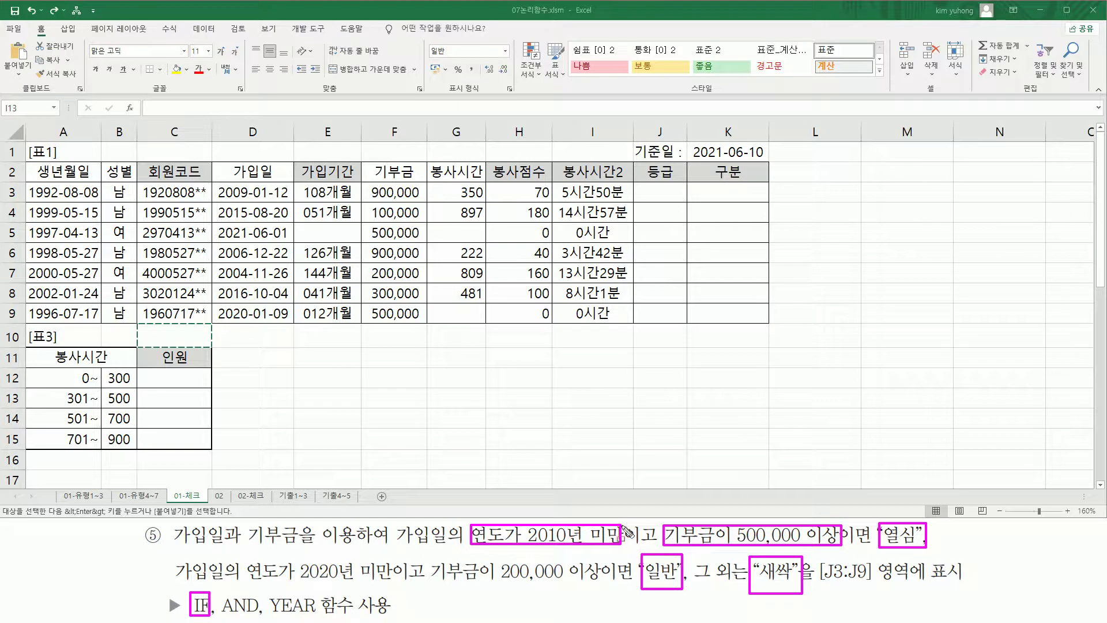
{"action": "left_click_drag", "start_coordinate": [624, 545], "coordinate": [655, 545]}
{"action": "mouse_move", "coordinate": [221, 590]}
{"action": "left_mouse_down"}
{"action": "mouse_move", "coordinate": [229, 609]}
{"action": "mouse_move", "coordinate": [258, 616]}
{"action": "left_mouse_up"}
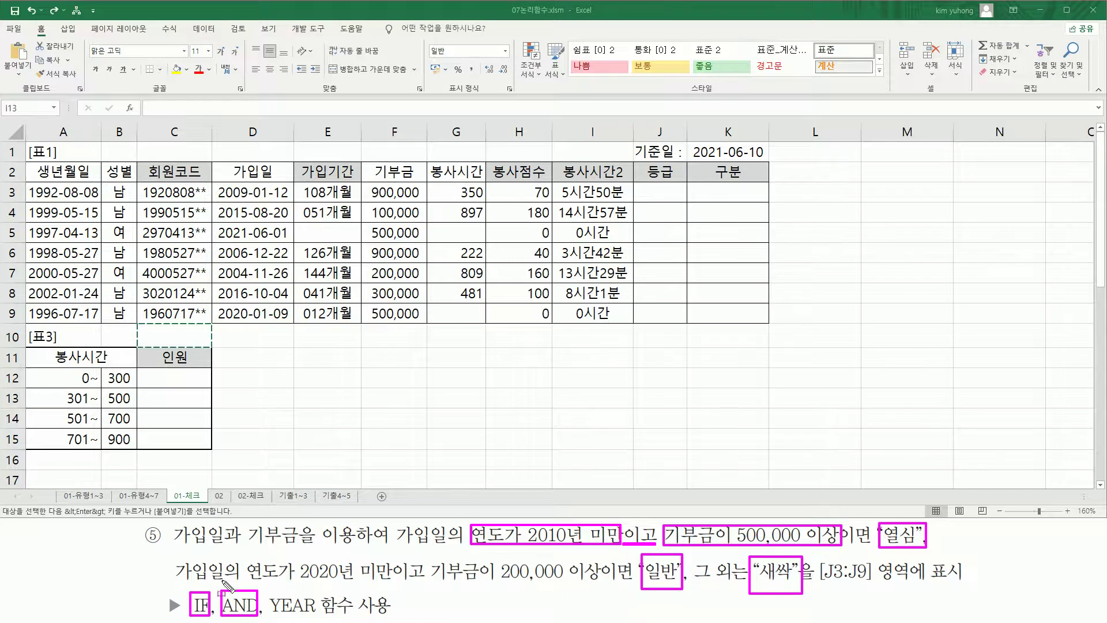
{"action": "mouse_move", "coordinate": [247, 581]}
{"action": "left_mouse_down"}
{"action": "mouse_move", "coordinate": [385, 581]}
{"action": "mouse_move", "coordinate": [392, 554]}
{"action": "mouse_move", "coordinate": [526, 585]}
{"action": "mouse_move", "coordinate": [604, 587]}
{"action": "left_mouse_up"}
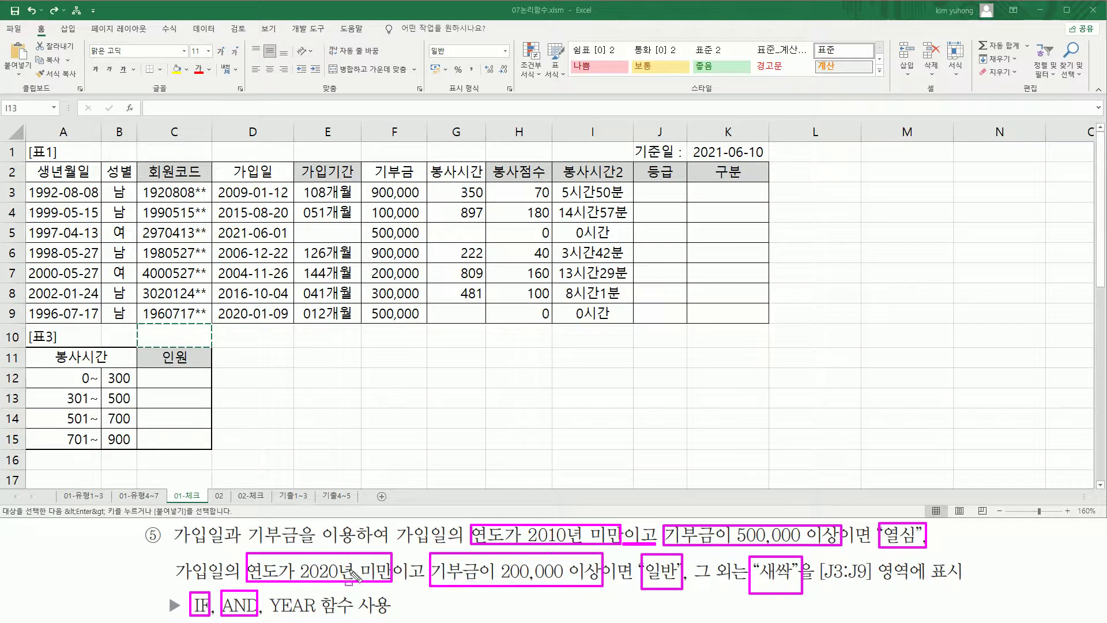
{"action": "left_click_drag", "start_coordinate": [397, 583], "coordinate": [422, 583]}
{"action": "left_click_drag", "start_coordinate": [215, 183], "coordinate": [294, 323]}
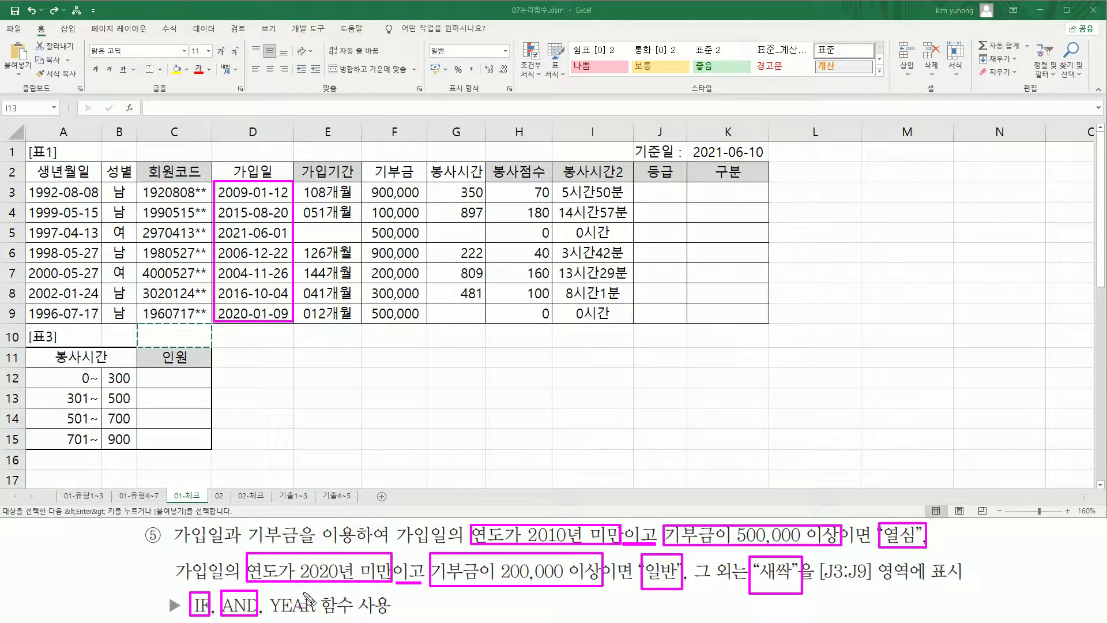
{"action": "left_click_drag", "start_coordinate": [283, 614], "coordinate": [316, 616]}
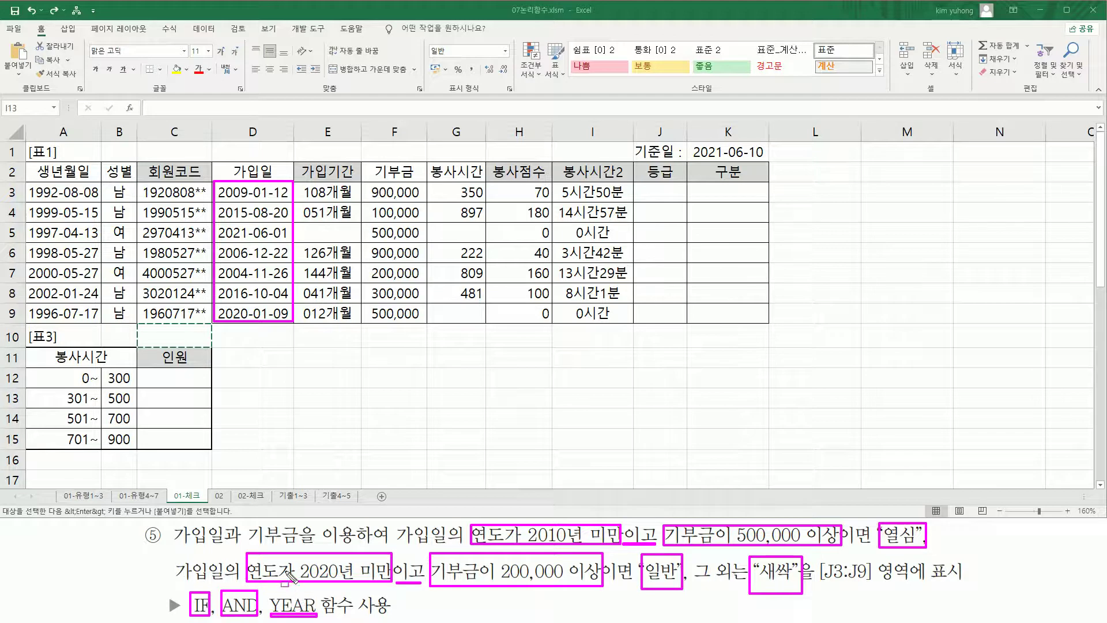
Start an IF formula in J3 with an AND function as its condition for the "열심" grade.
{"action": "key", "text": "Escape"}
{"action": "left_click", "coordinate": [666, 232]}
{"action": "left_click", "coordinate": [660, 193]}
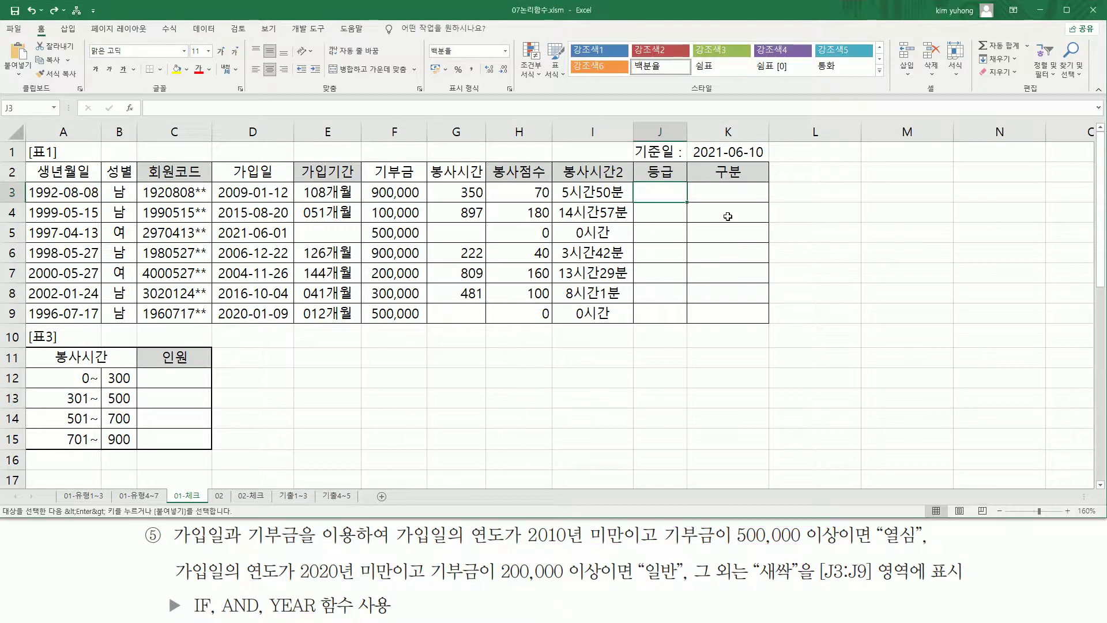
{"action": "type", "text": "=if("}
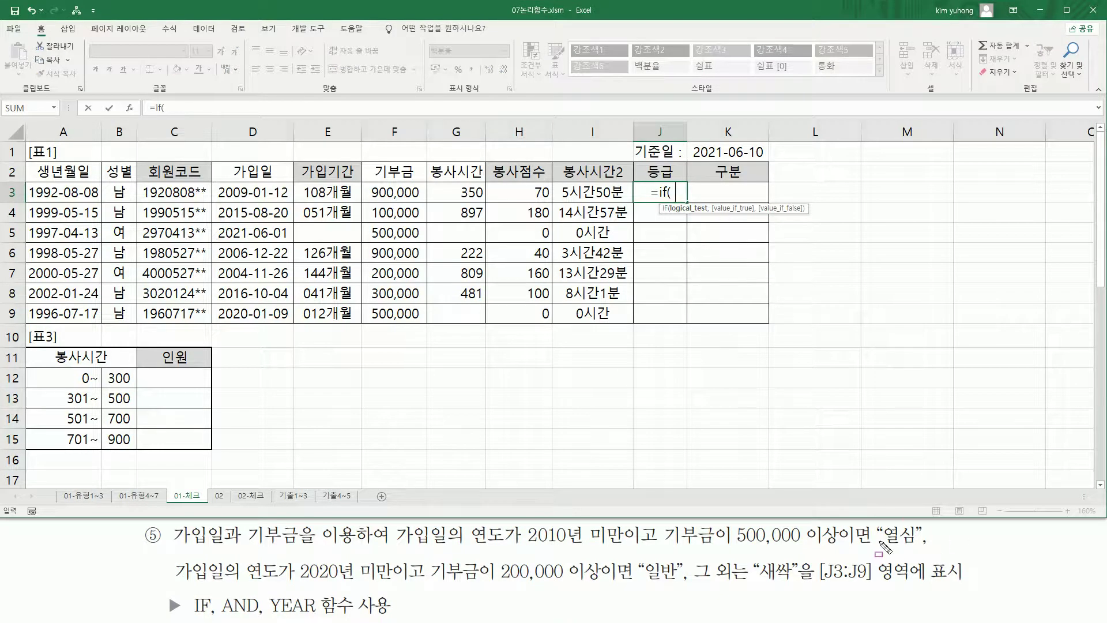
{"action": "left_click_drag", "start_coordinate": [880, 546], "coordinate": [921, 546]}
{"action": "left_click_drag", "start_coordinate": [519, 545], "coordinate": [623, 545]}
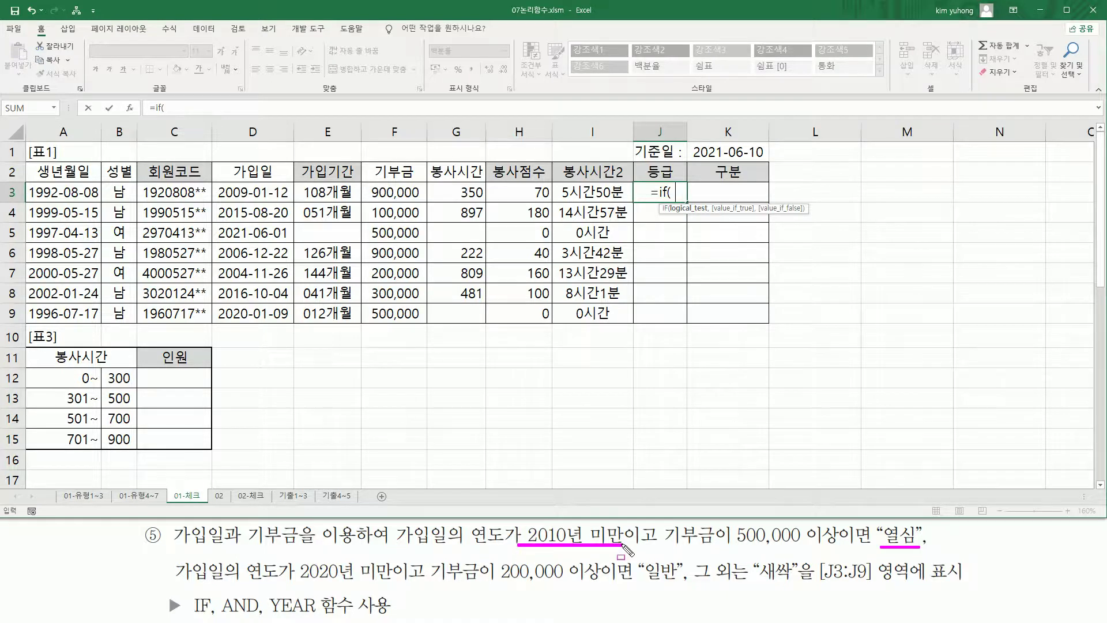
{"action": "mouse_move", "coordinate": [735, 544]}
{"action": "left_mouse_down"}
{"action": "mouse_move", "coordinate": [864, 544]}
{"action": "mouse_move", "coordinate": [844, 546]}
{"action": "left_mouse_up"}
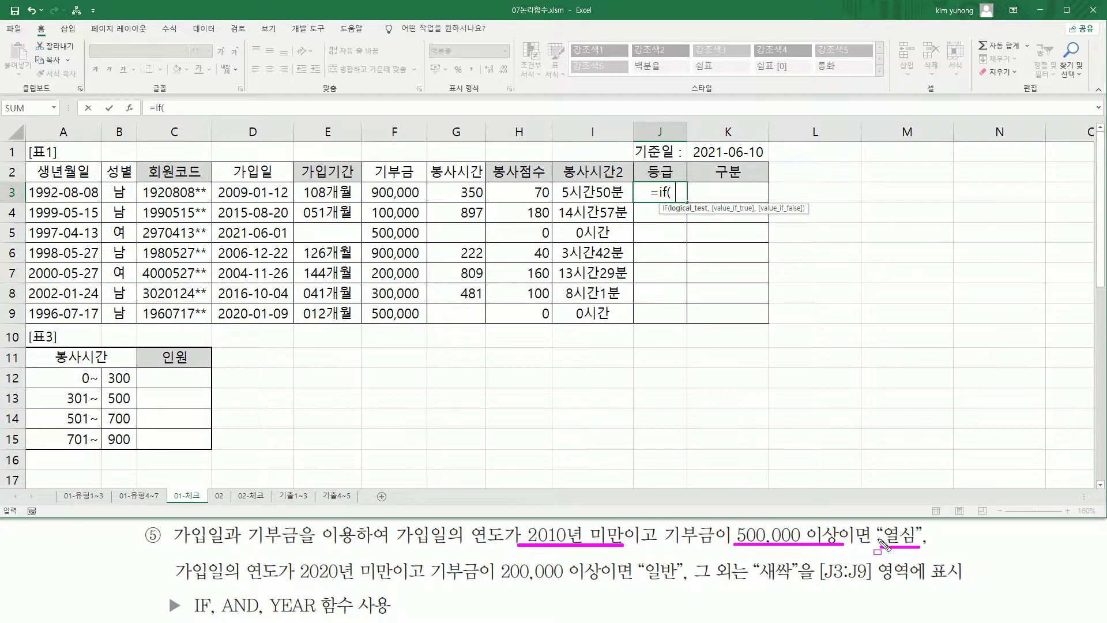
{"action": "key", "text": "Escape"}
{"action": "left_click", "coordinate": [679, 194]}
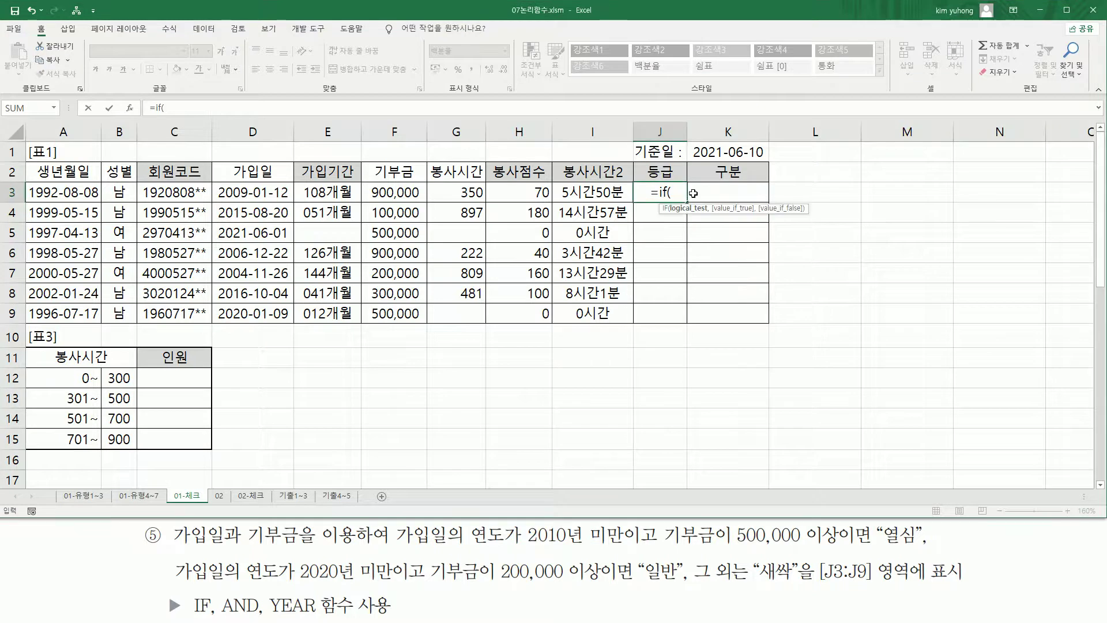
{"action": "type", "text": "and"}
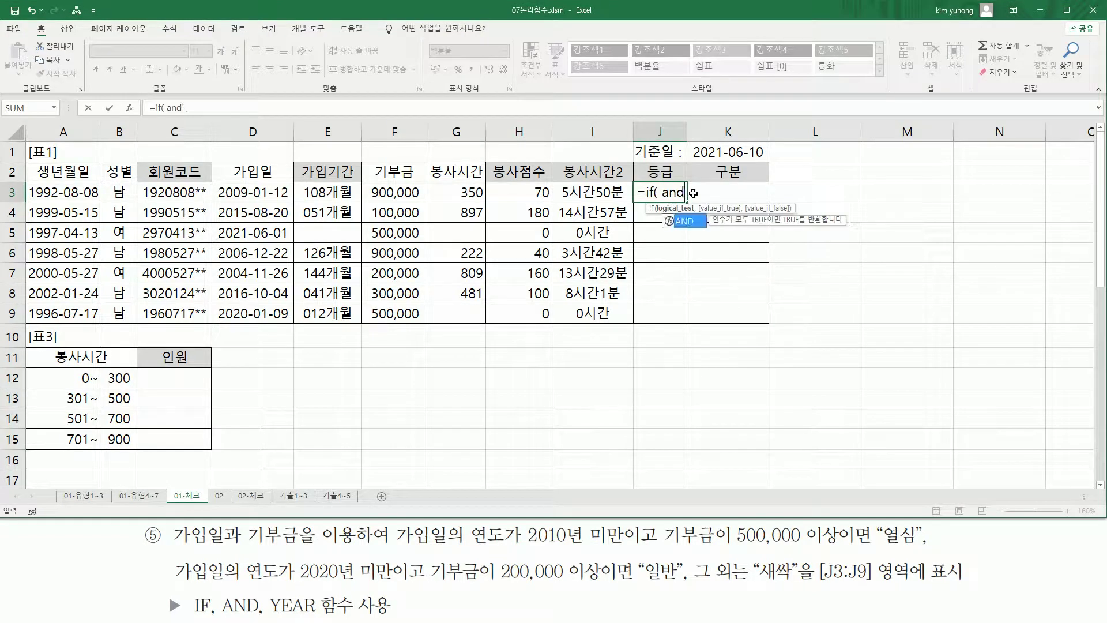
{"action": "type", "text": "("}
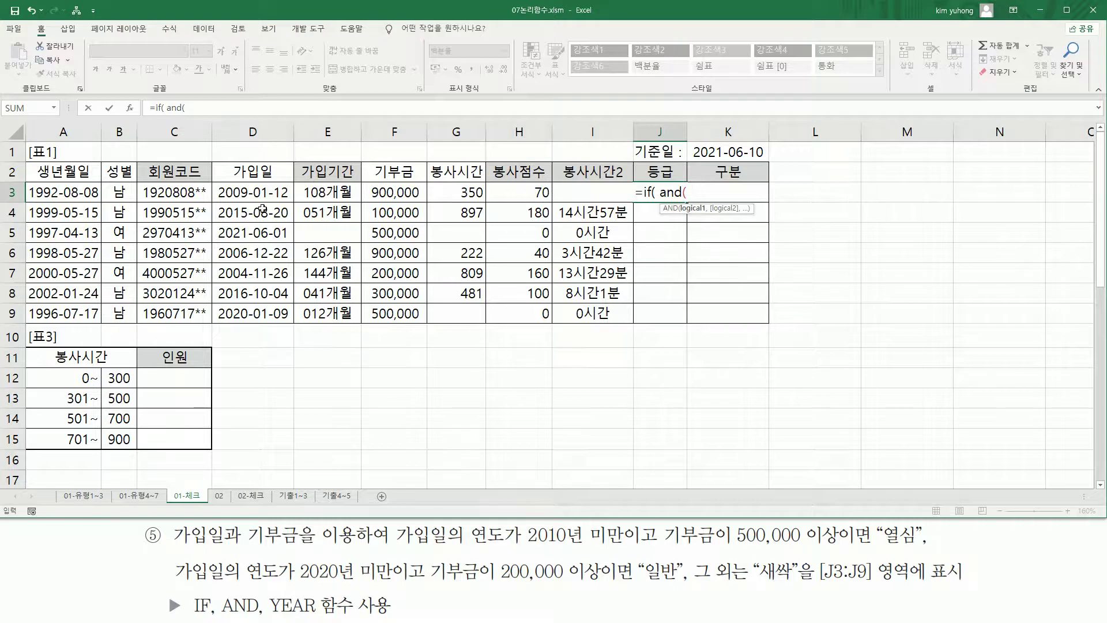
Add YEAR(D3)<2010 as the first condition of the AND function in J3's formula.
{"action": "type", "text": "ye"}
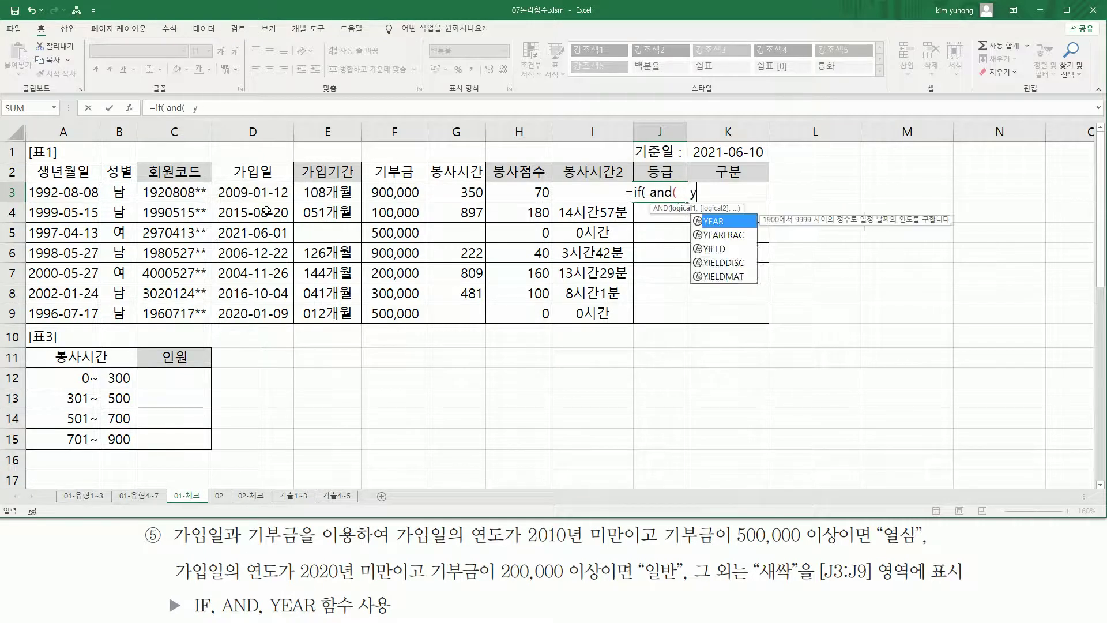
{"action": "key", "text": "Tab"}
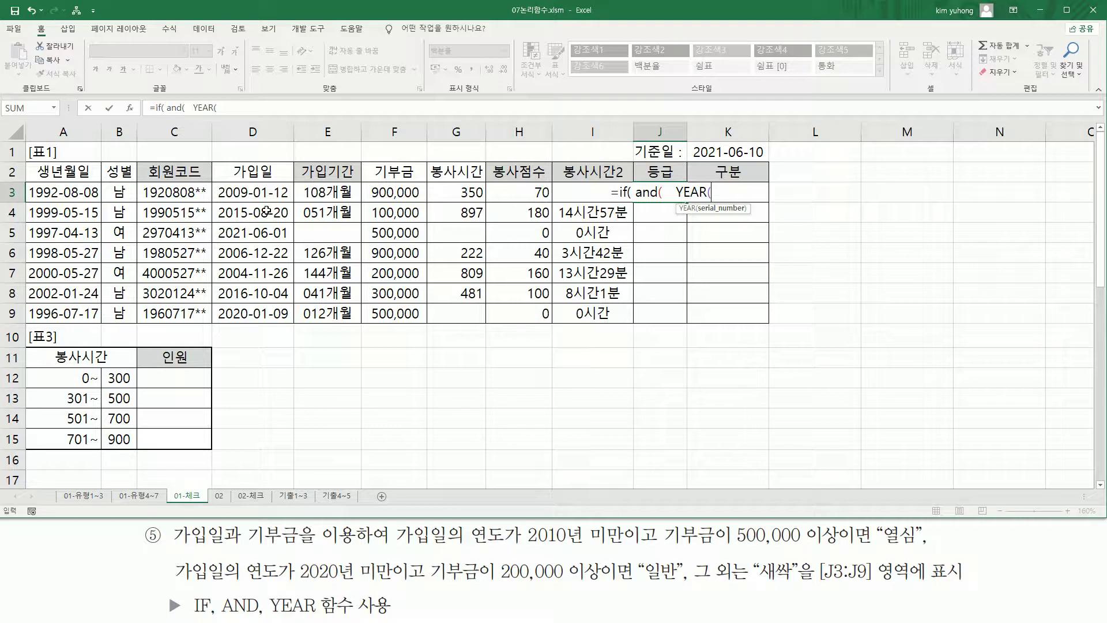
{"action": "left_click", "coordinate": [225, 194]}
{"action": "type", "text": ")"}
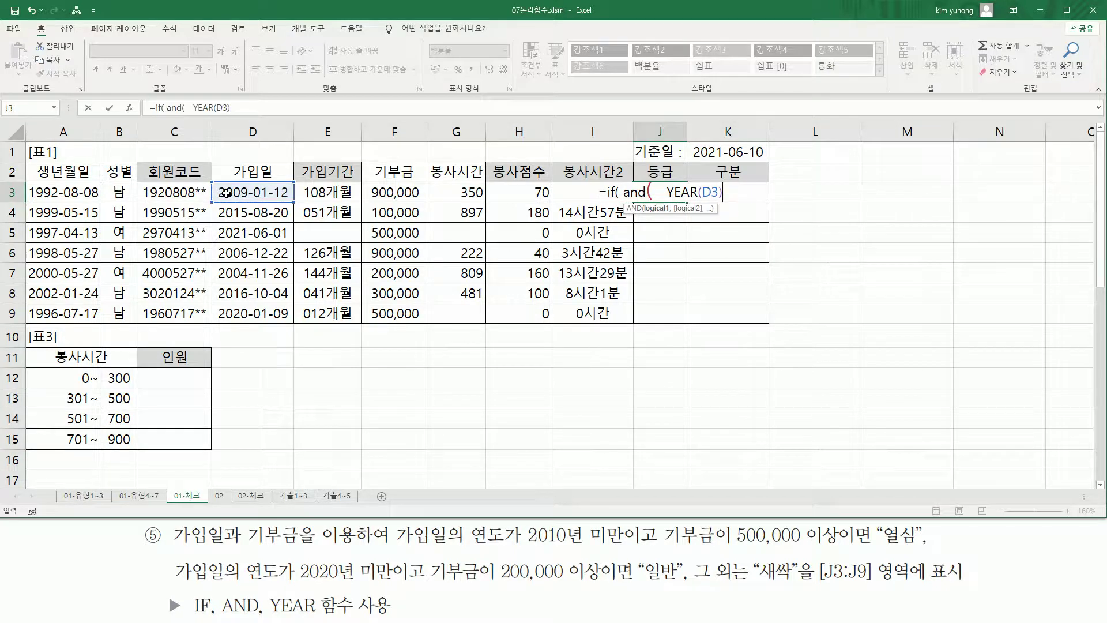
{"action": "type", "text": "<2010"}
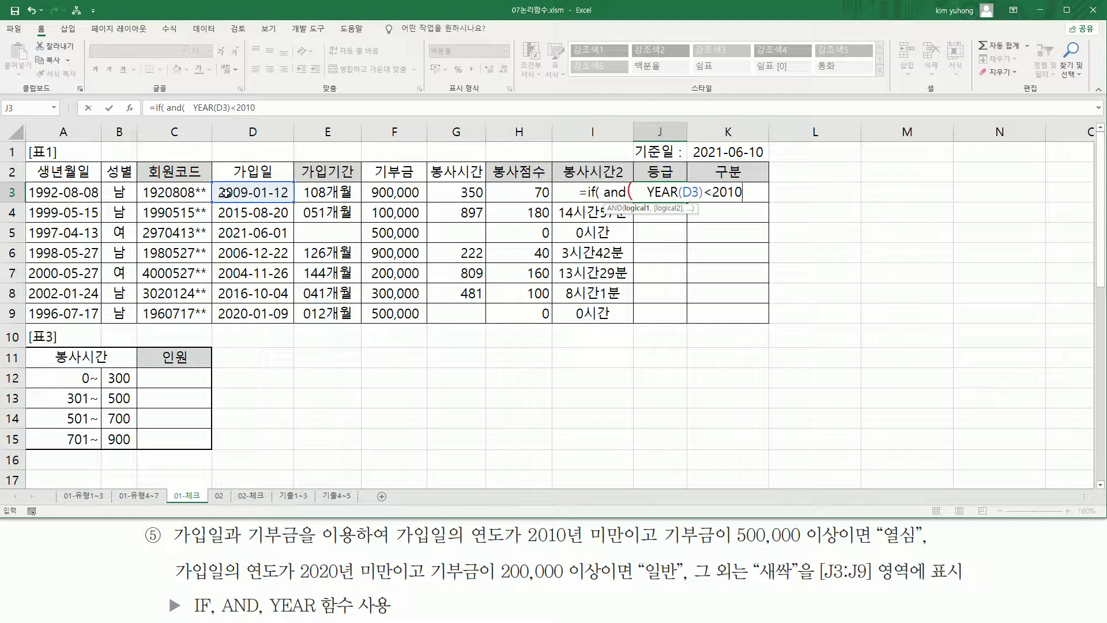
{"action": "type", "text": ","}
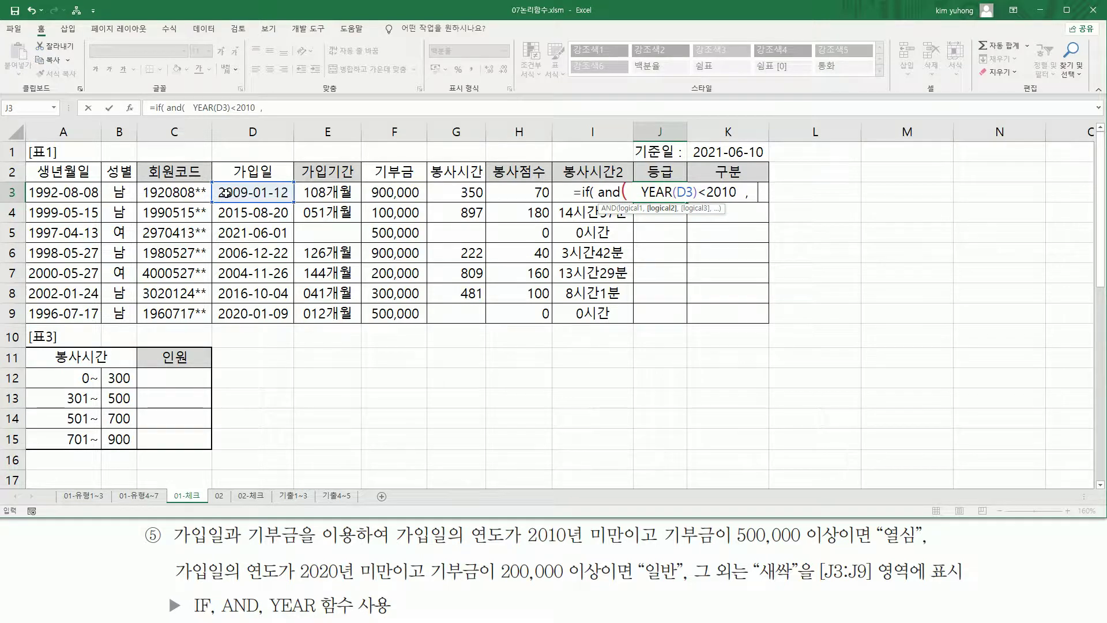
Add F3>=500000 as the second AND condition and close the AND function.
{"action": "left_click", "coordinate": [388, 193]}
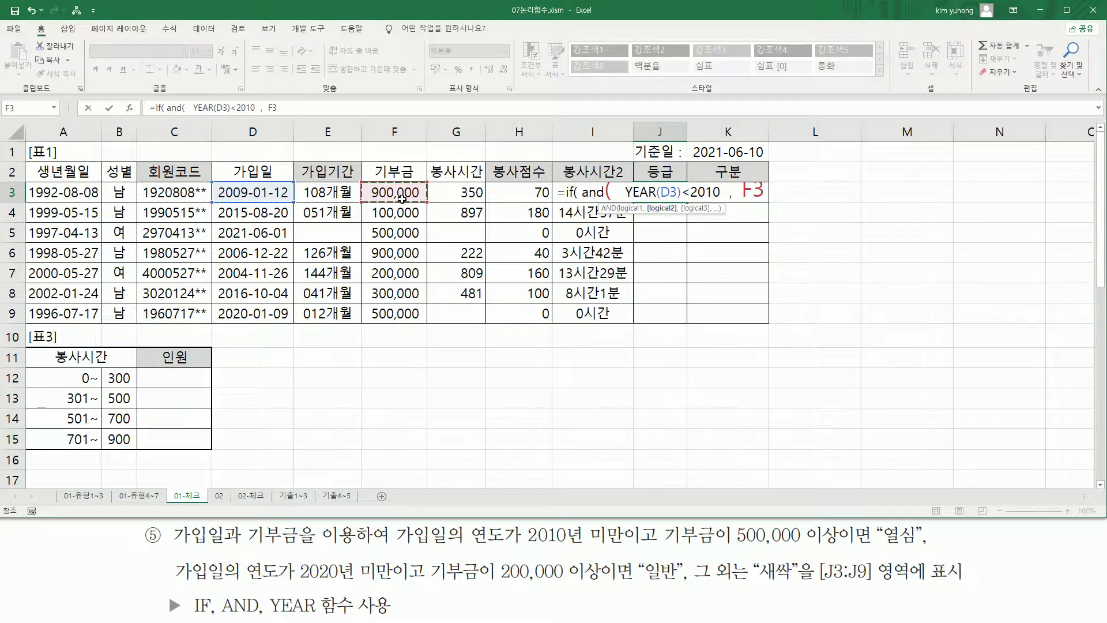
{"action": "type", "text": ">=500000"}
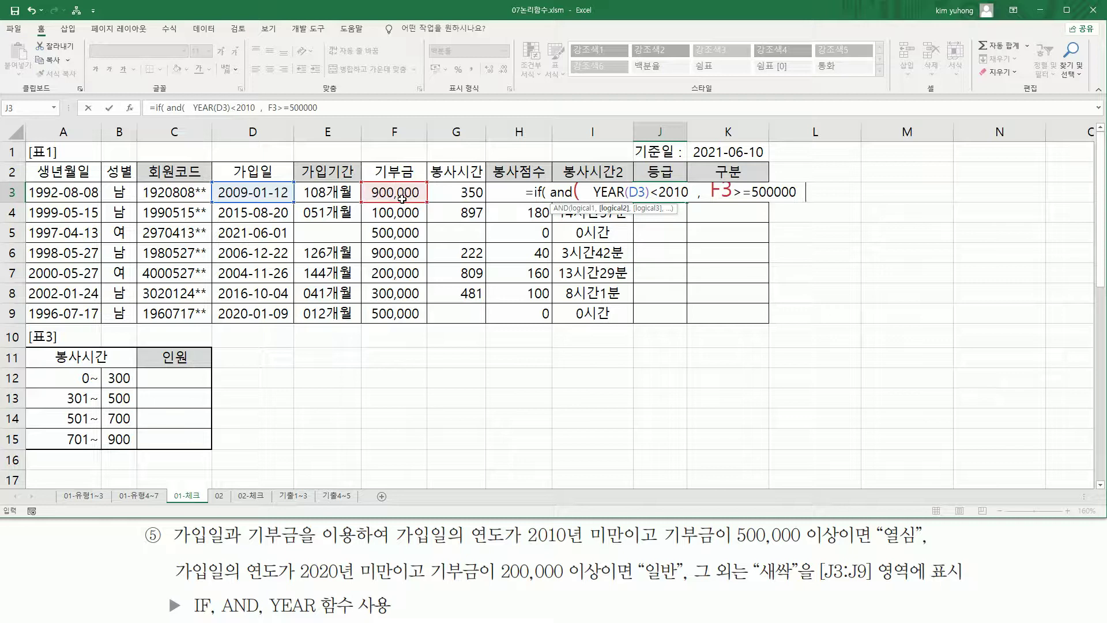
{"action": "type", "text": ")"}
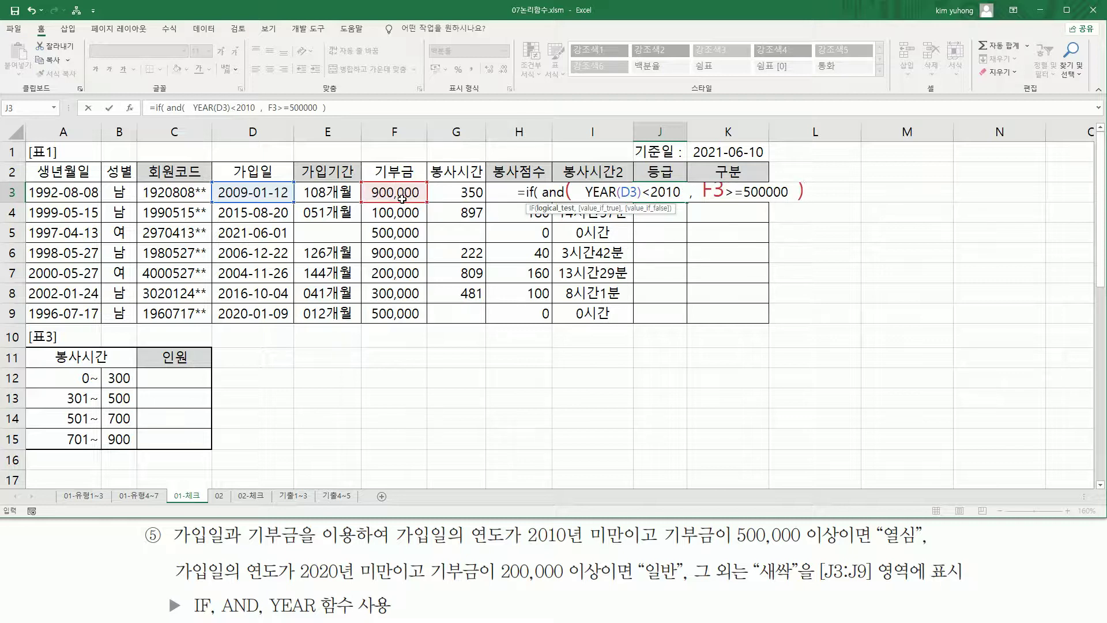
Enter "열심" as J3's IF result when true, and check the condition and the task's "일반" result for the false argument.
{"action": "type", "text": " , \""}
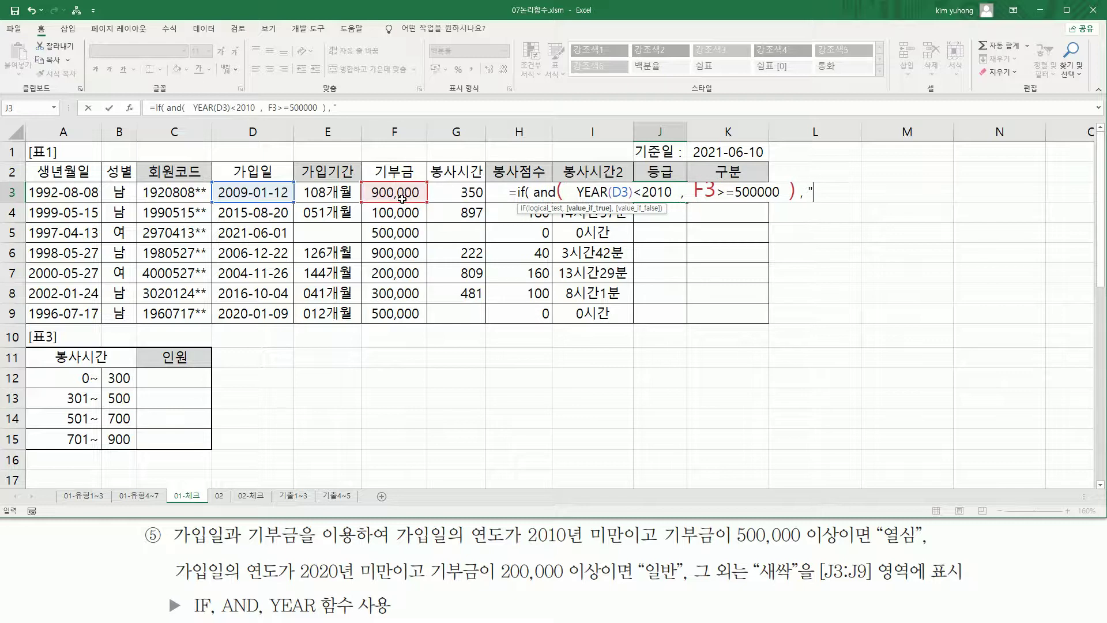
{"action": "type", "text": "열심"}
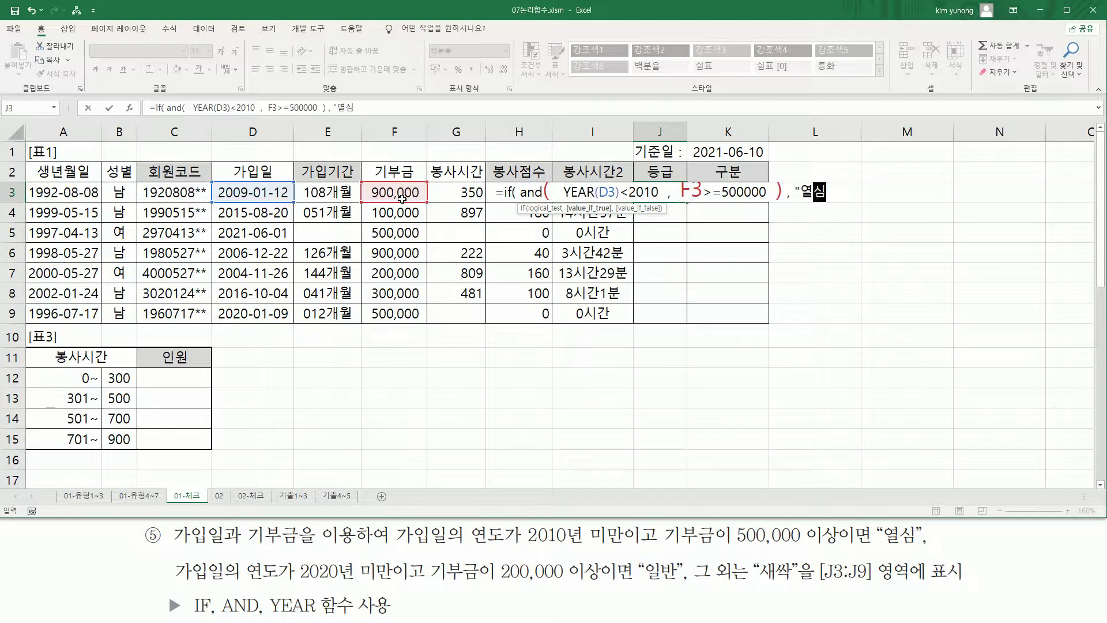
{"action": "type", "text": "\","}
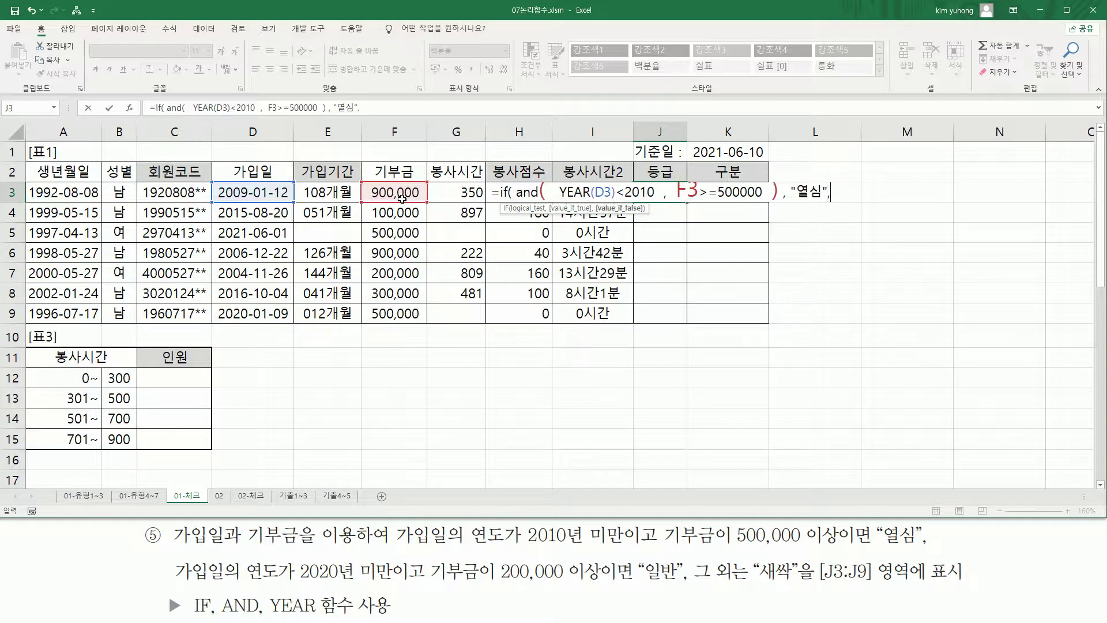
{"action": "left_click_drag", "start_coordinate": [515, 198], "coordinate": [776, 198]}
{"action": "left_click_drag", "start_coordinate": [646, 584], "coordinate": [684, 584]}
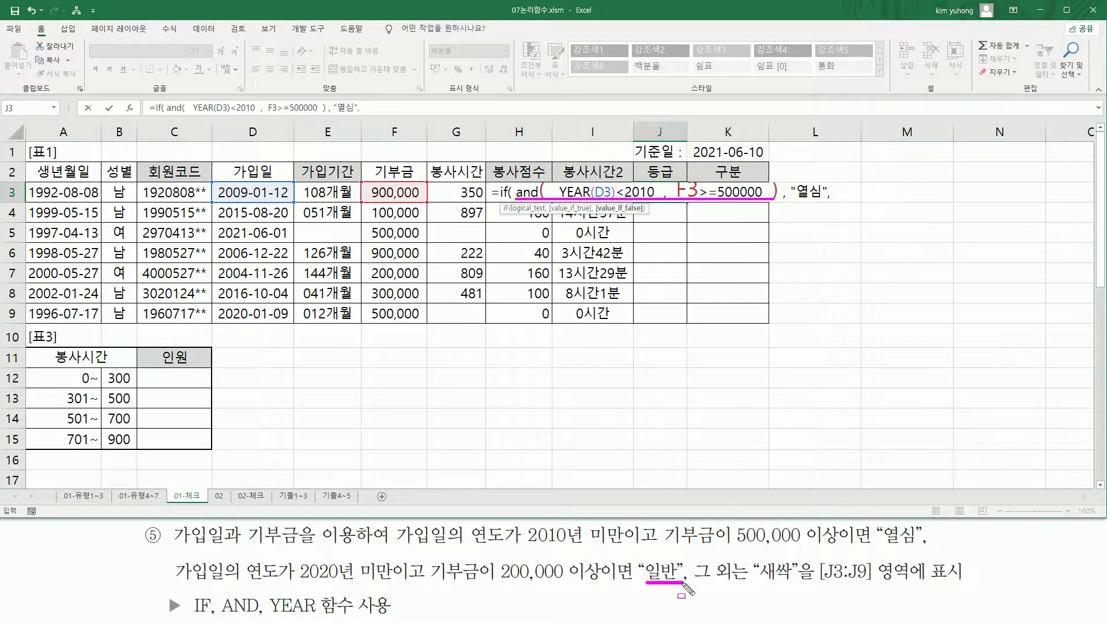
Start a nested IF function as the false argument of the IF formula in J3.
{"action": "left_click_drag", "start_coordinate": [758, 584], "coordinate": [802, 585]}
{"action": "key", "text": "Escape"}
{"action": "left_click", "coordinate": [842, 190]}
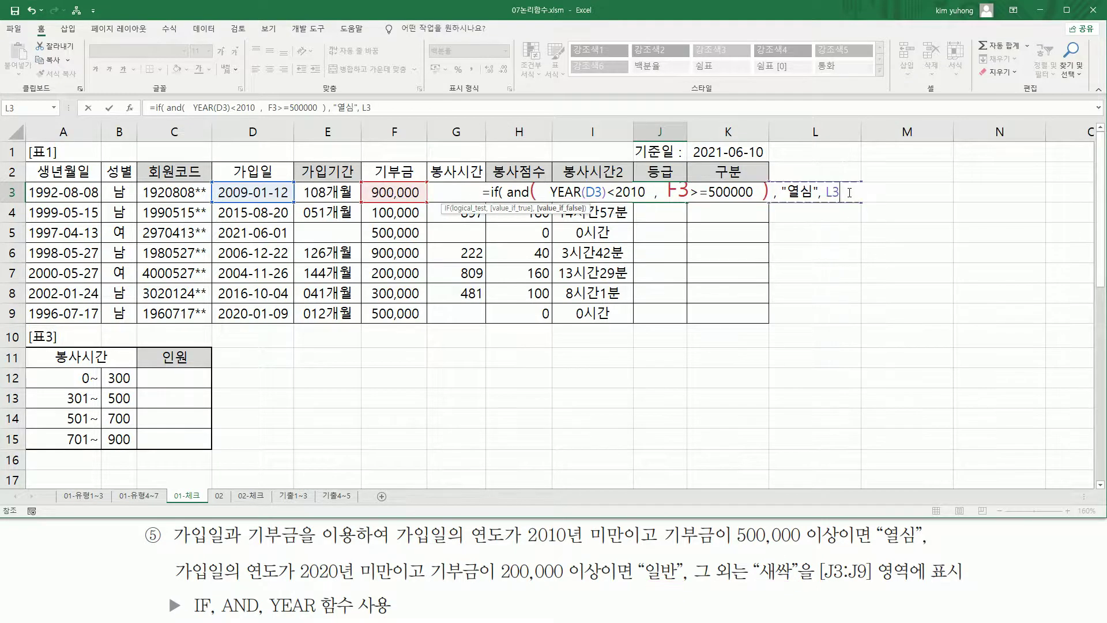
{"action": "key", "text": "BackSpace"}
{"action": "key", "text": "BackSpace"}
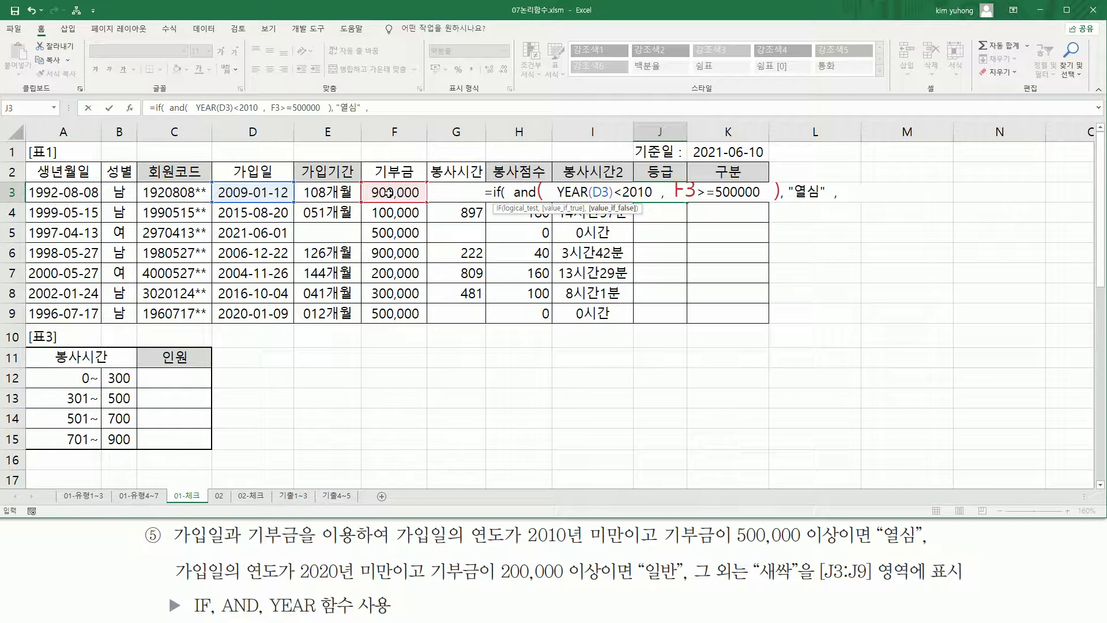
{"action": "type", "text": "if("}
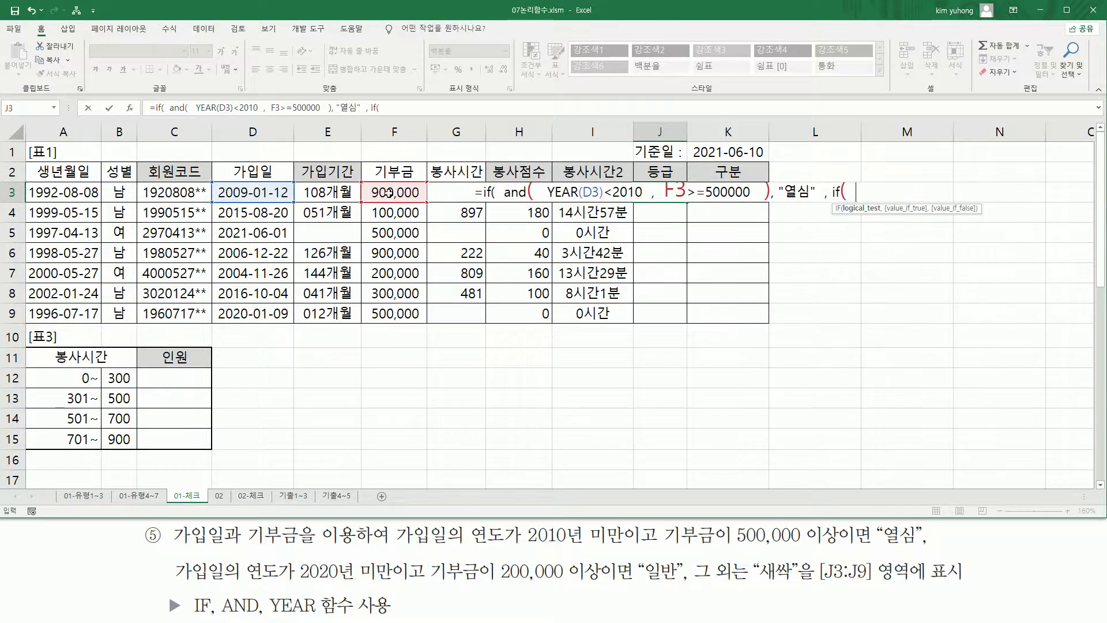
Check the task's year and donation conditions for "일반" and start an AND function as the nested IF's condition.
{"action": "left_click_drag", "start_coordinate": [645, 583], "coordinate": [682, 583]}
{"action": "left_click_drag", "start_coordinate": [237, 558], "coordinate": [351, 586]}
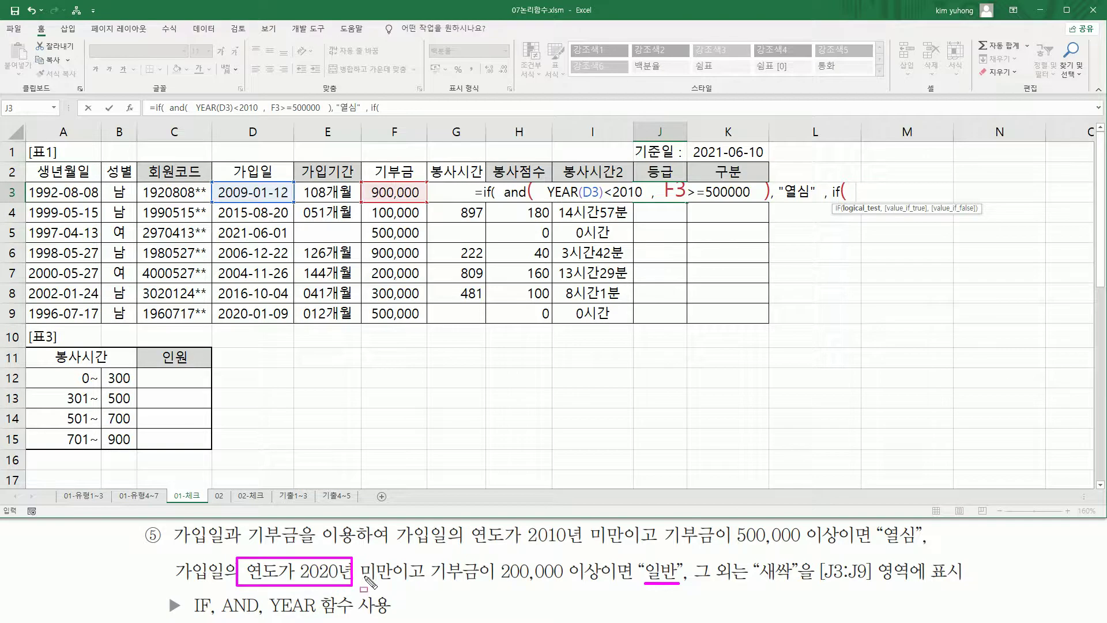
{"action": "left_click_drag", "start_coordinate": [506, 557], "coordinate": [618, 584]}
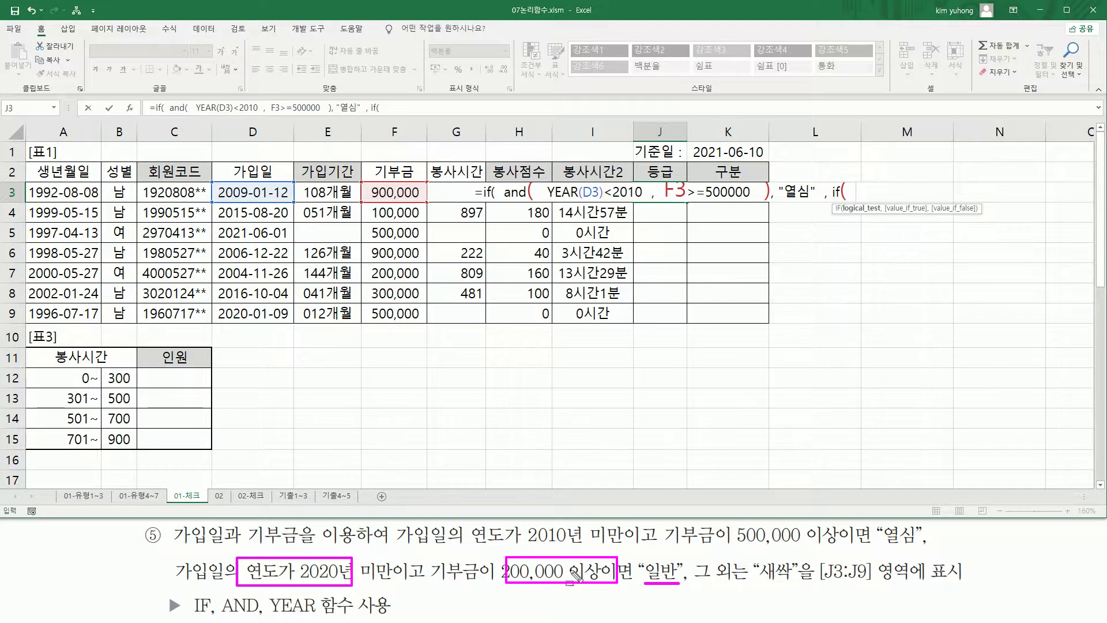
{"action": "key", "text": "Escape"}
{"action": "type", "text": "and("}
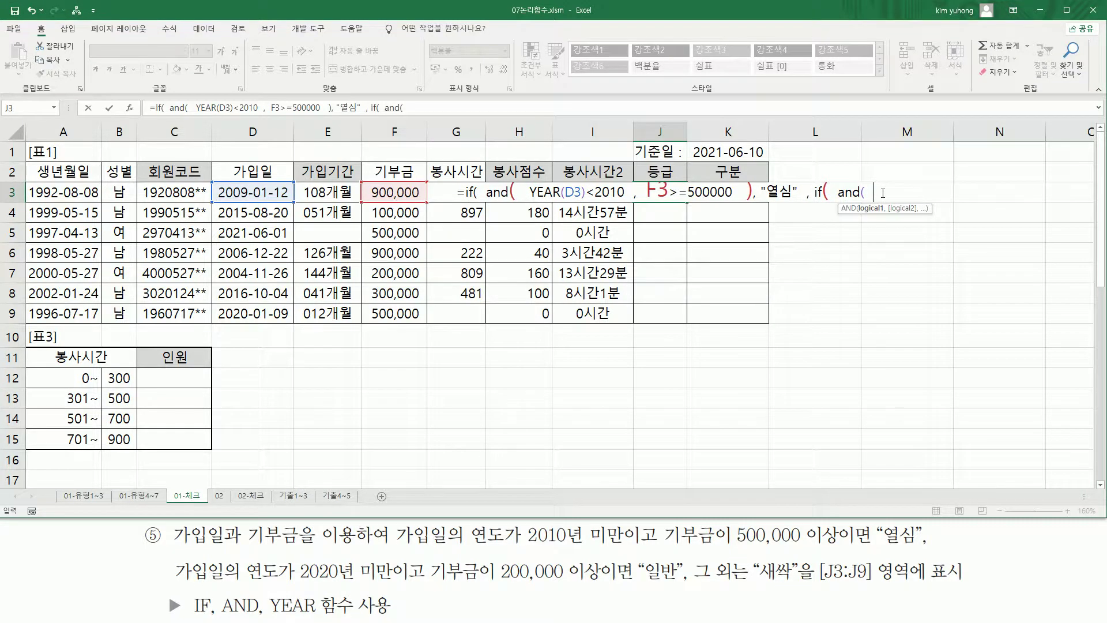
Add YEAR(D3)<2020 as the first condition of the nested AND function.
{"action": "type", "text": " ye"}
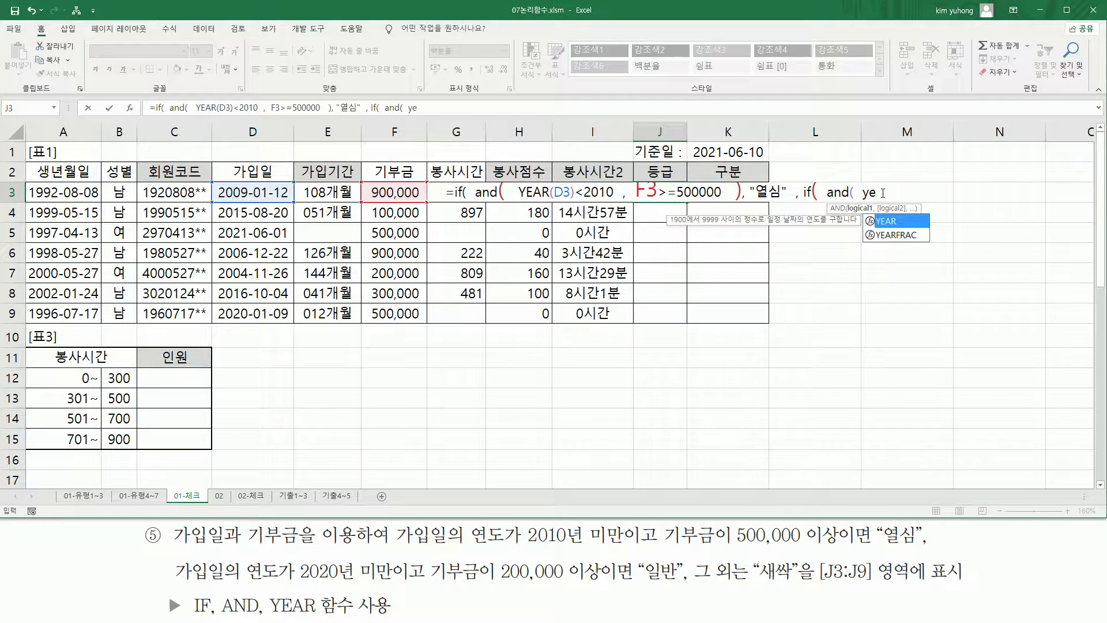
{"action": "key", "text": "Tab"}
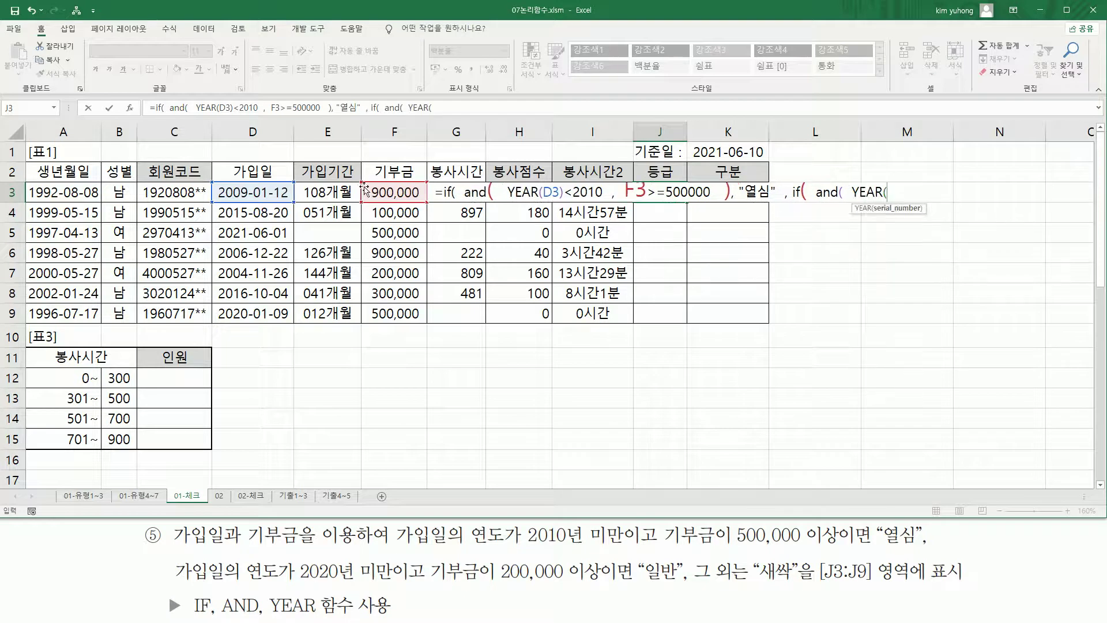
{"action": "left_click", "coordinate": [245, 194]}
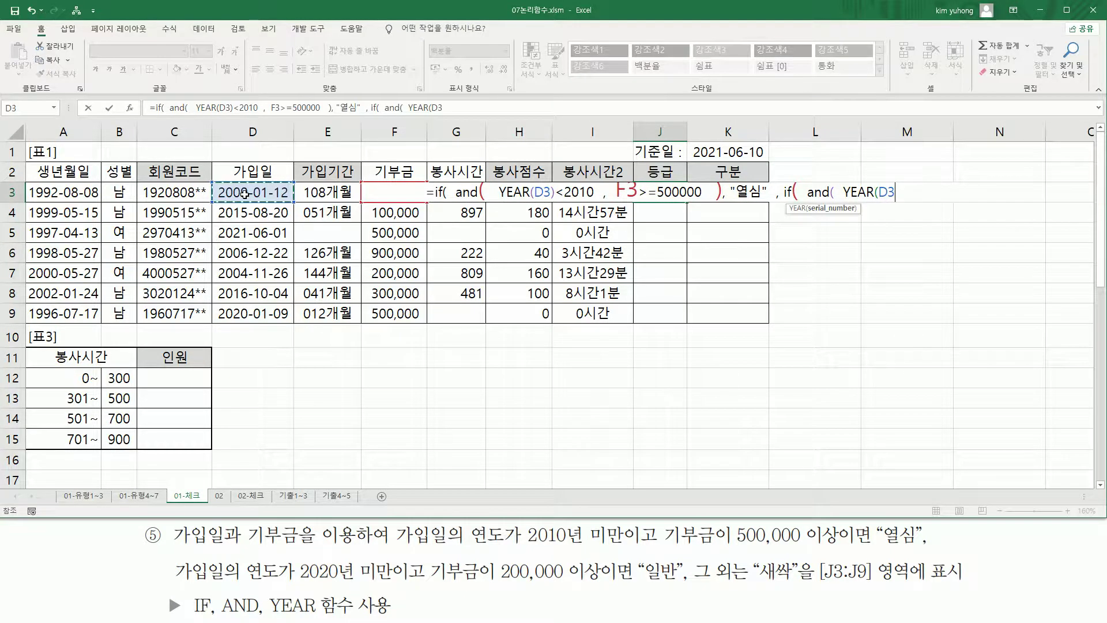
{"action": "type", "text": ")"}
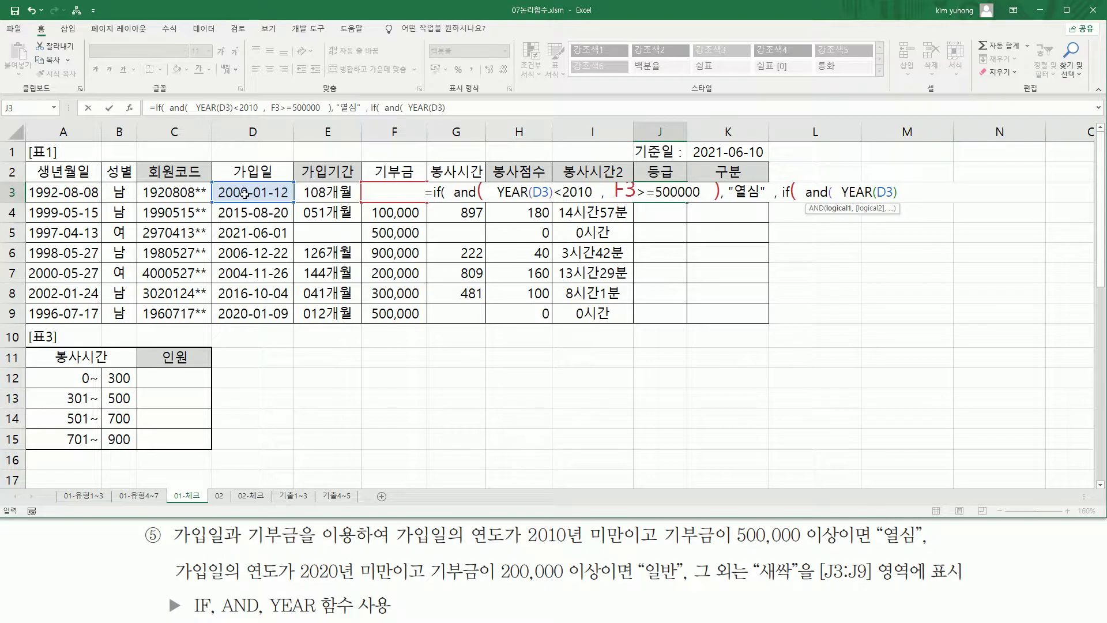
{"action": "type", "text": " <2020"}
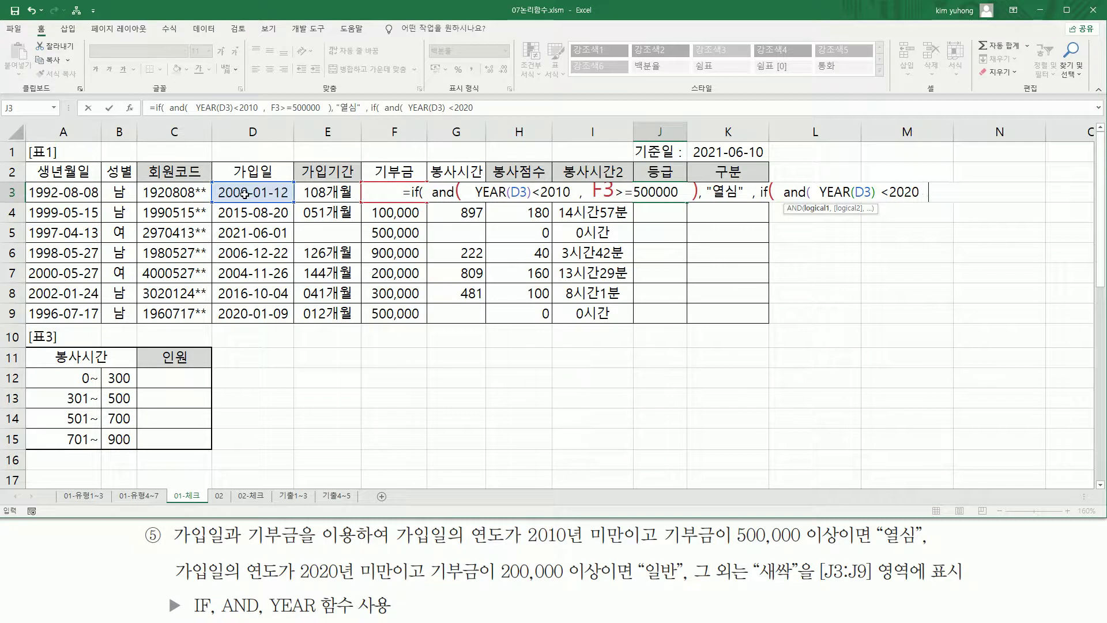
Add F3>=200000 as the second condition of the nested AND function and close that function.
{"action": "type", "text": "  ,"}
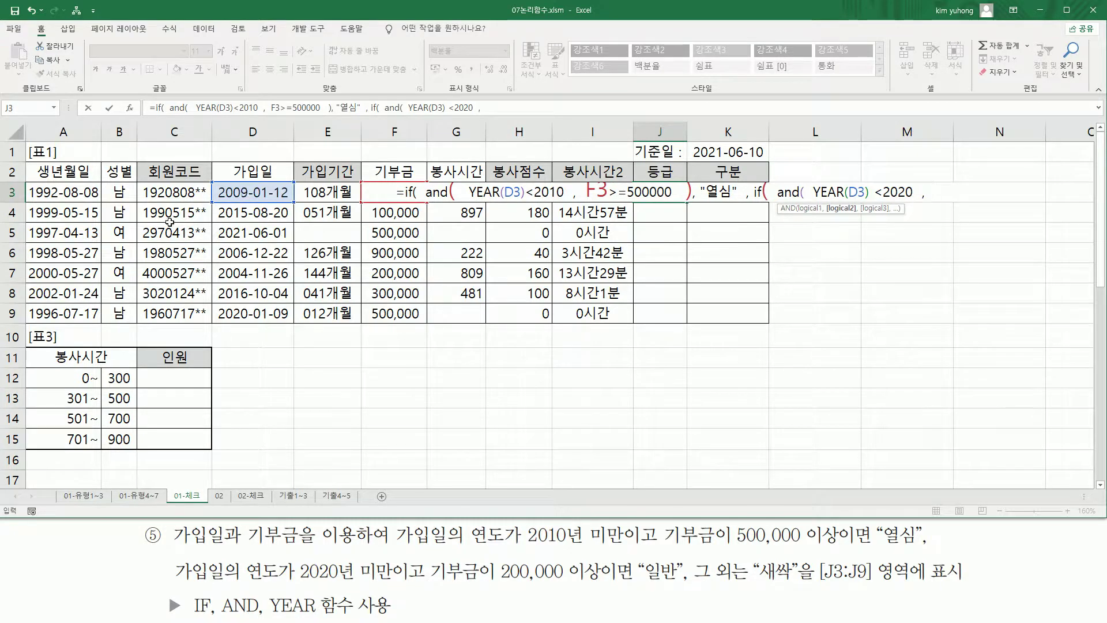
{"action": "left_click", "coordinate": [397, 211]}
{"action": "key", "text": "Up"}
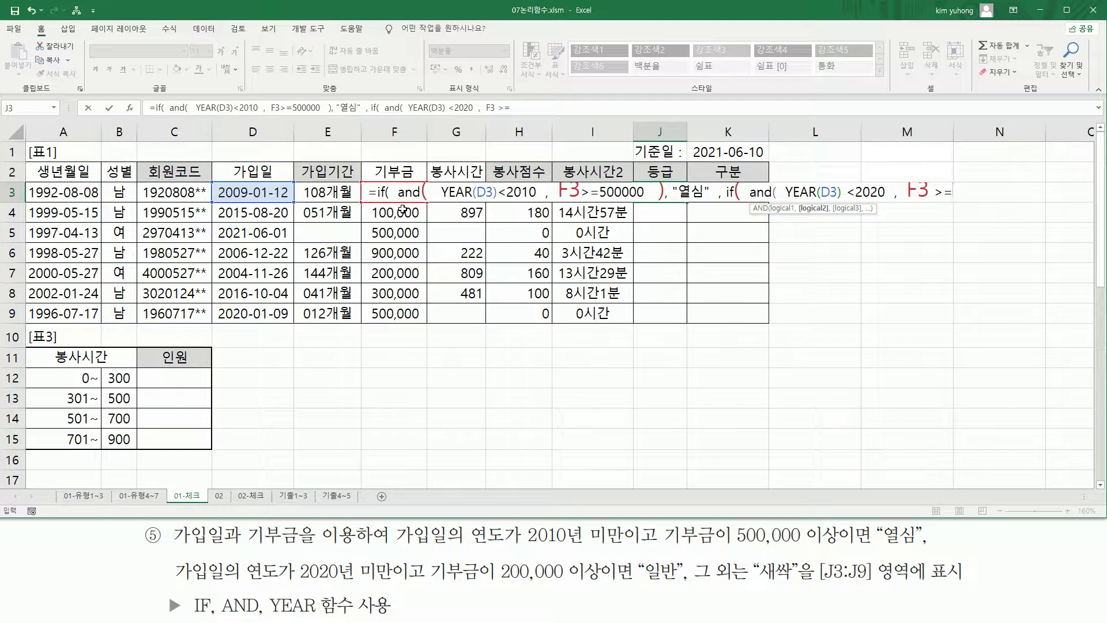
{"action": "type", "text": ">=200000"}
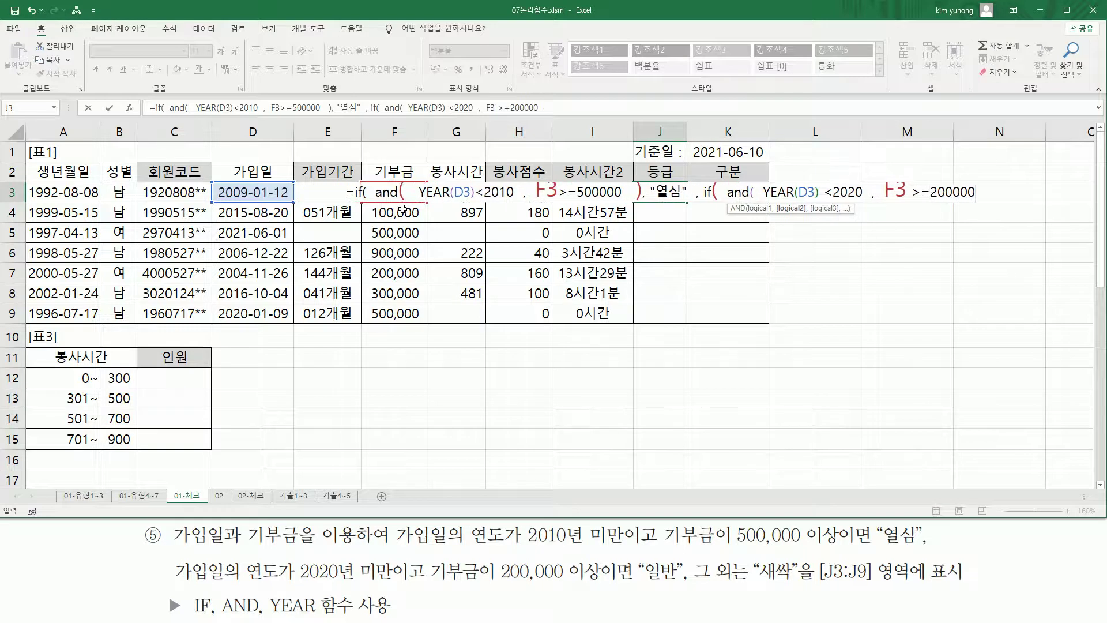
{"action": "type", "text": " )"}
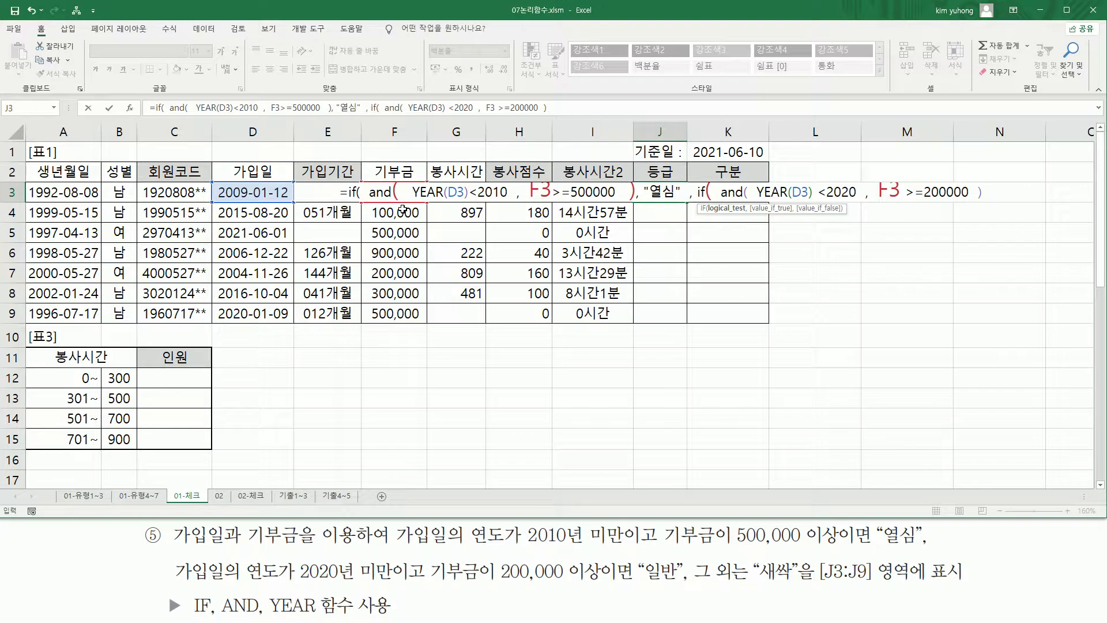
Enter "일반" as the nested IF's result when its condition is true.
{"action": "type", "text": " ,"}
{"action": "type", "text": " \""}
{"action": "type", "text": "일반"}
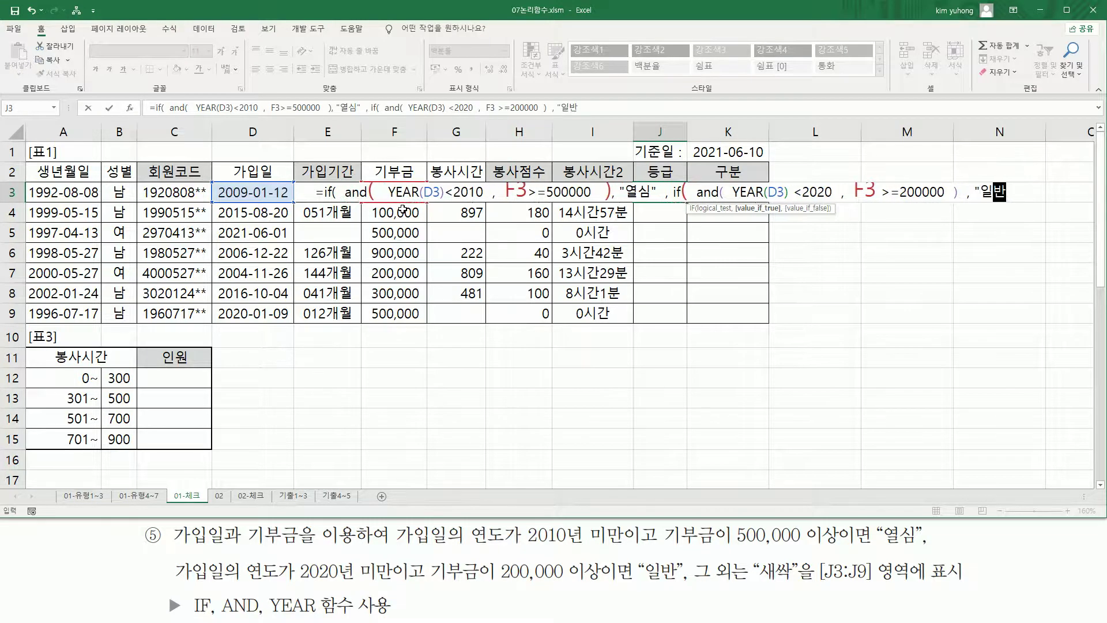
{"action": "type", "text": "\" ,"}
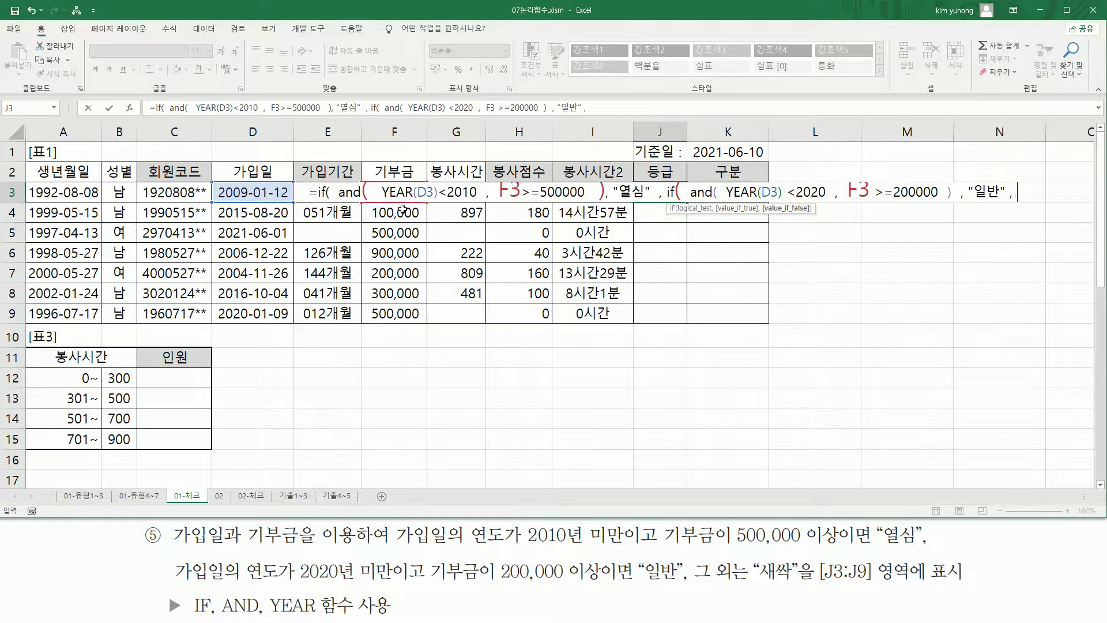
Enter "새싹" as the nested IF's false result, close both IF functions and commit J3's formula.
{"action": "type", "text": " \"새"}
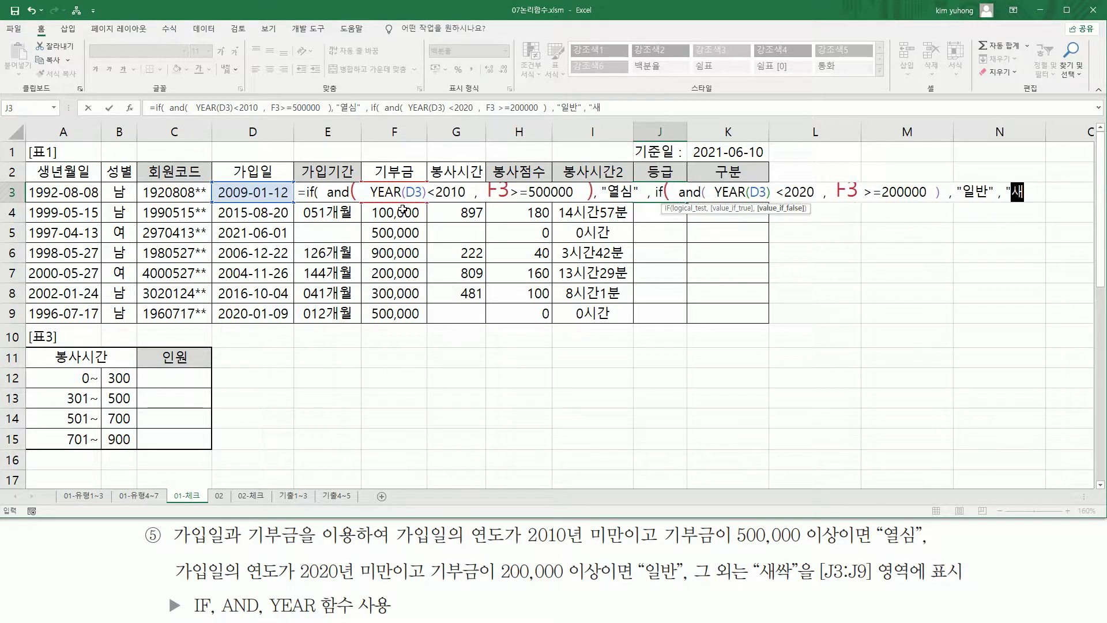
{"action": "type", "text": "싹"}
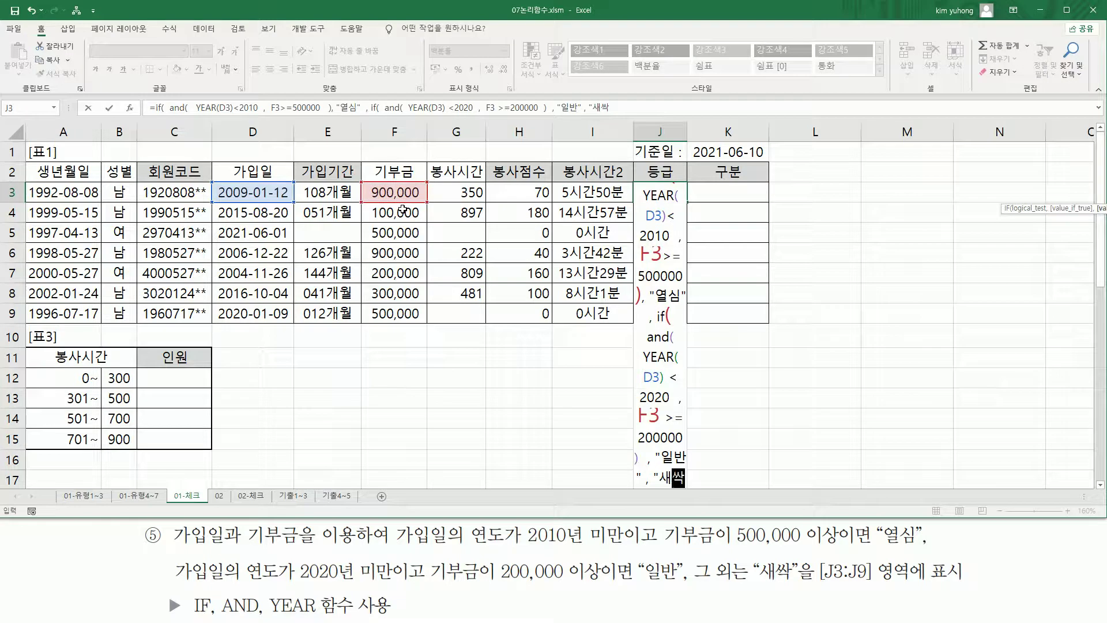
{"action": "type", "text": "\""}
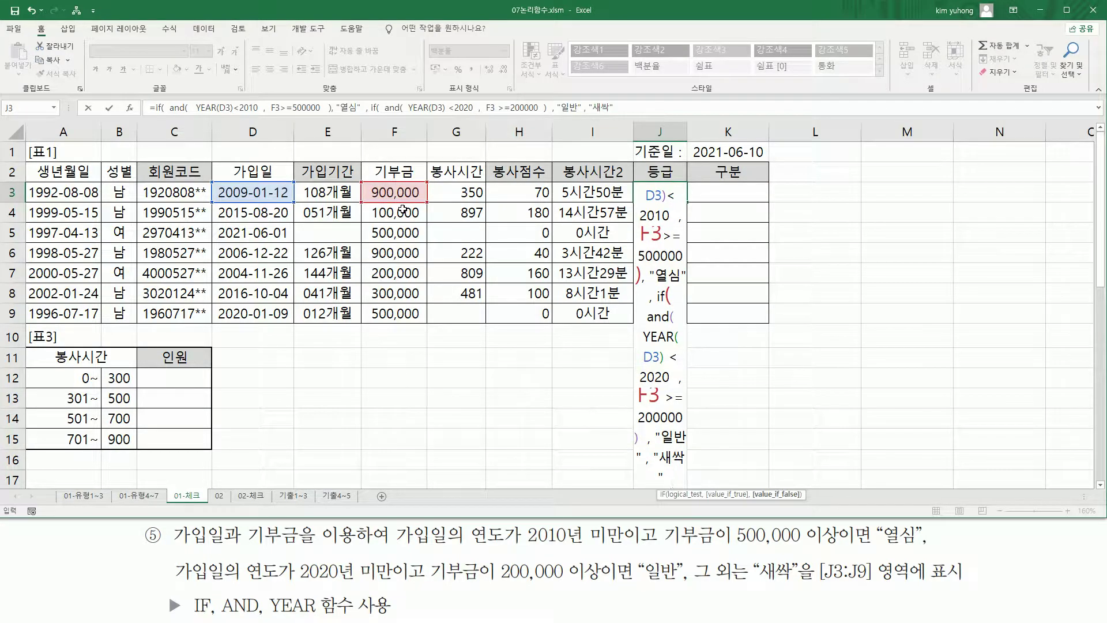
{"action": "type", "text": " )"}
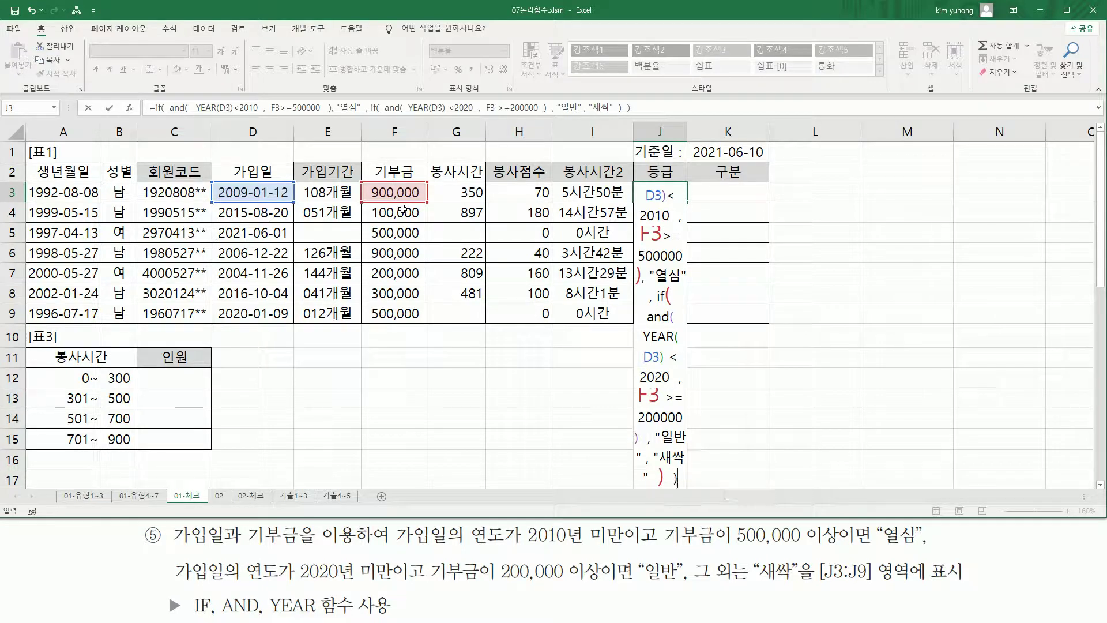
{"action": "key", "text": "Return"}
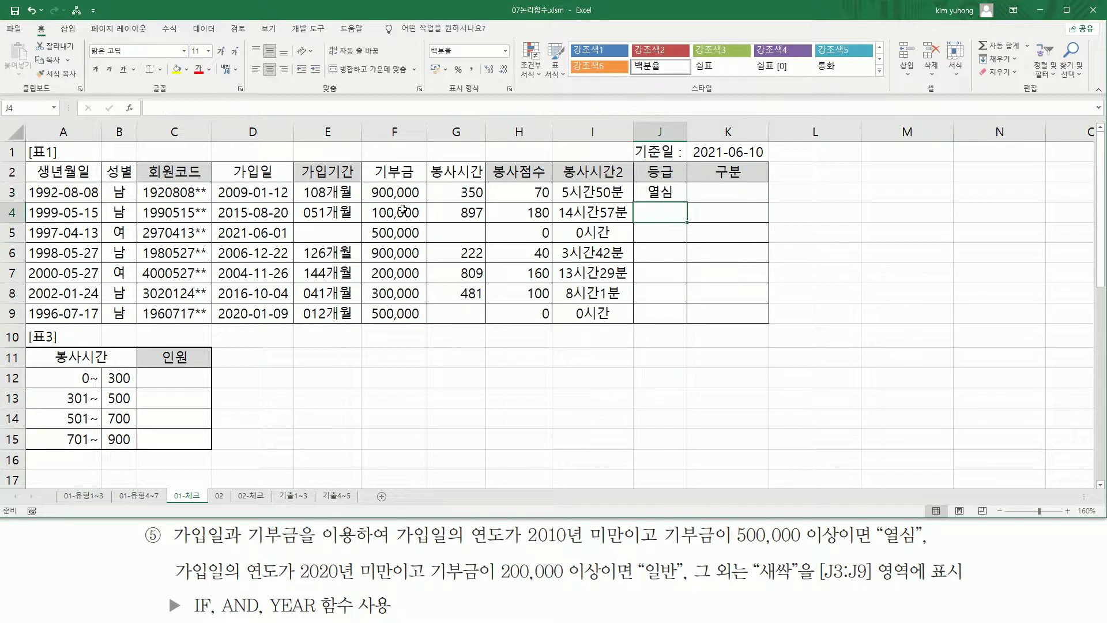
Fill the formula in J3 down through J9 and deselect the range.
{"action": "left_click", "coordinate": [666, 192]}
{"action": "left_click_drag", "start_coordinate": [687, 203], "coordinate": [670, 344]}
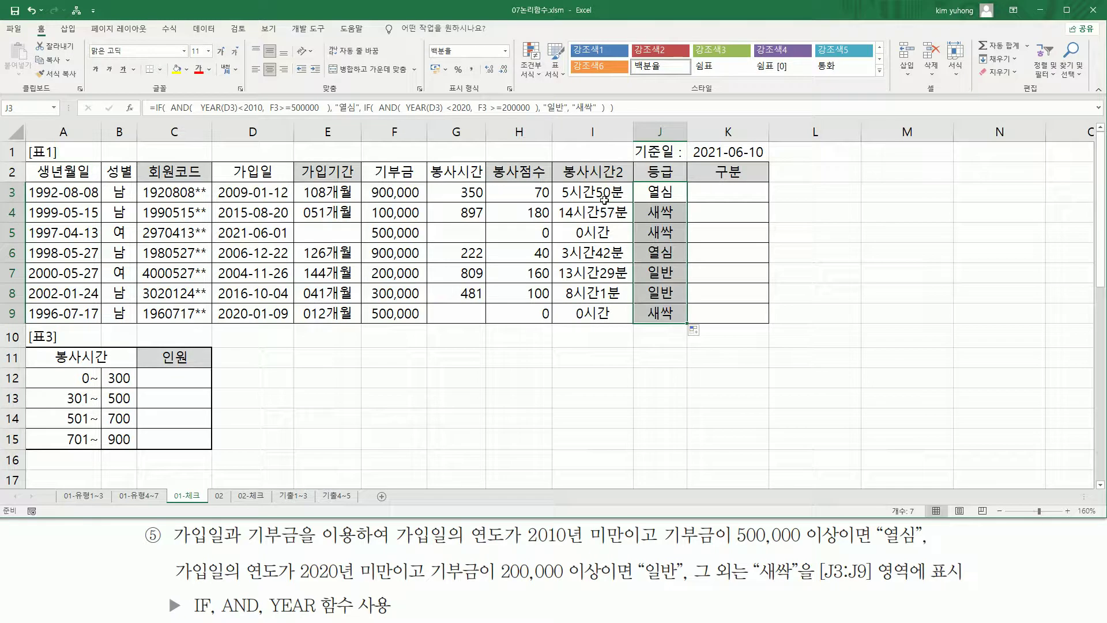
{"action": "left_click", "coordinate": [452, 351]}
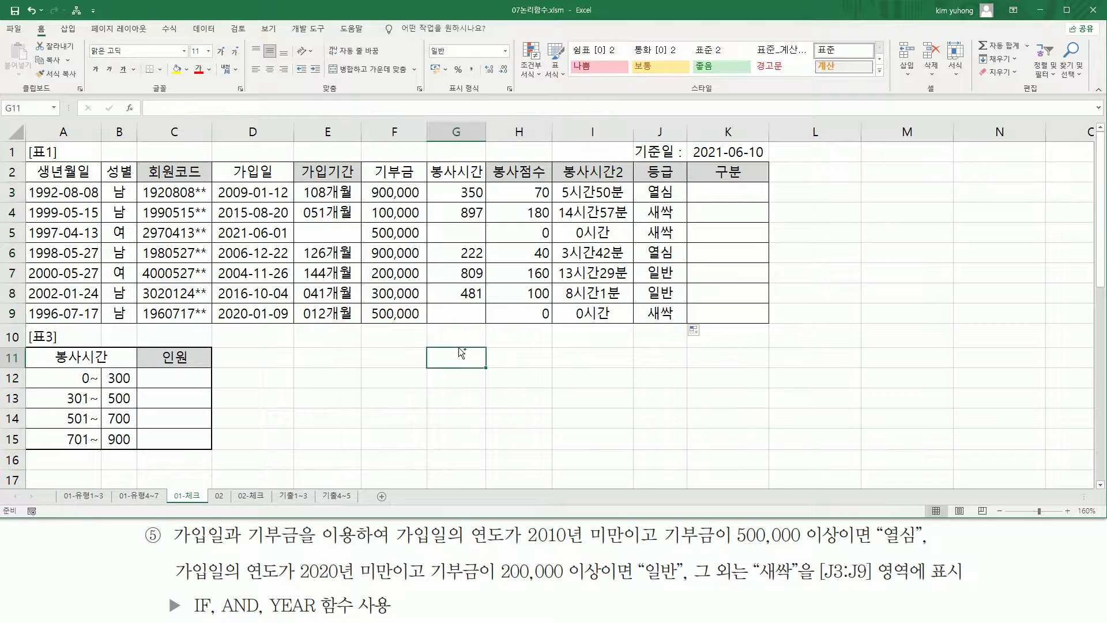
Check J3's grade by comparing the join year in D3 and donation in F3 with the task's "열심" conditions.
{"action": "left_click_drag", "start_coordinate": [638, 201], "coordinate": [683, 182]}
{"action": "left_click_drag", "start_coordinate": [886, 545], "coordinate": [931, 545]}
{"action": "left_click_drag", "start_coordinate": [523, 525], "coordinate": [627, 548]}
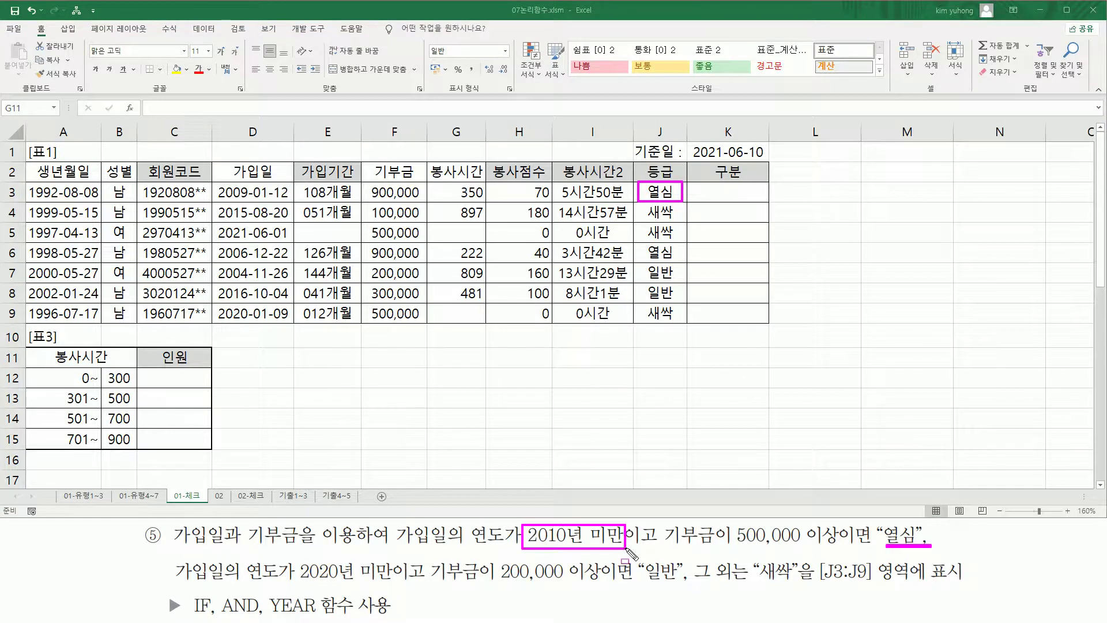
{"action": "left_click_drag", "start_coordinate": [729, 544], "coordinate": [840, 545]}
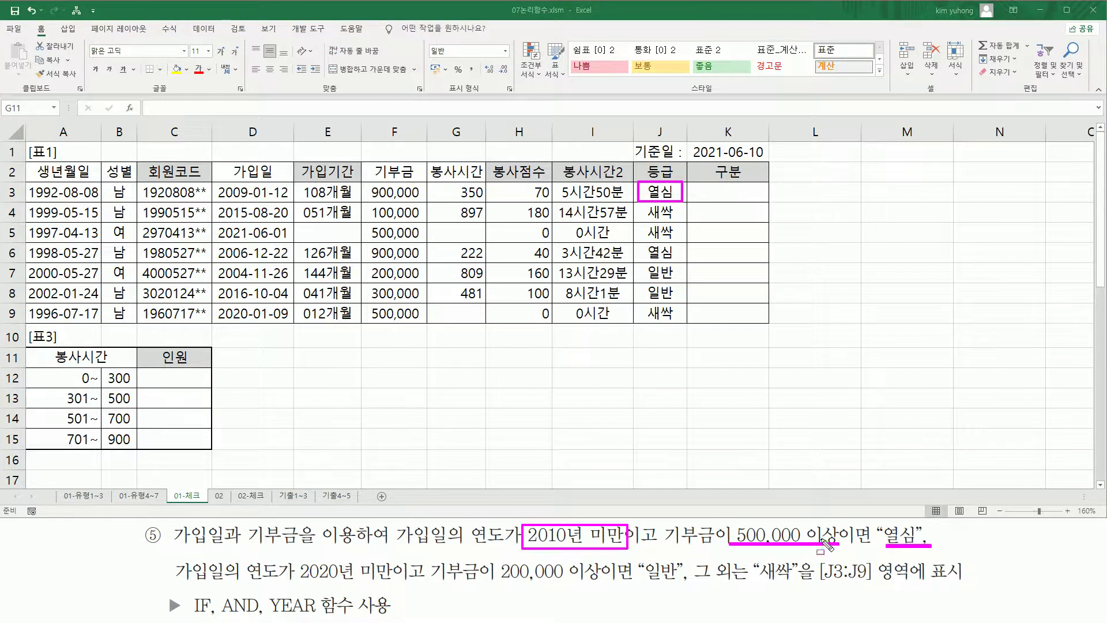
{"action": "left_click_drag", "start_coordinate": [216, 199], "coordinate": [246, 198]}
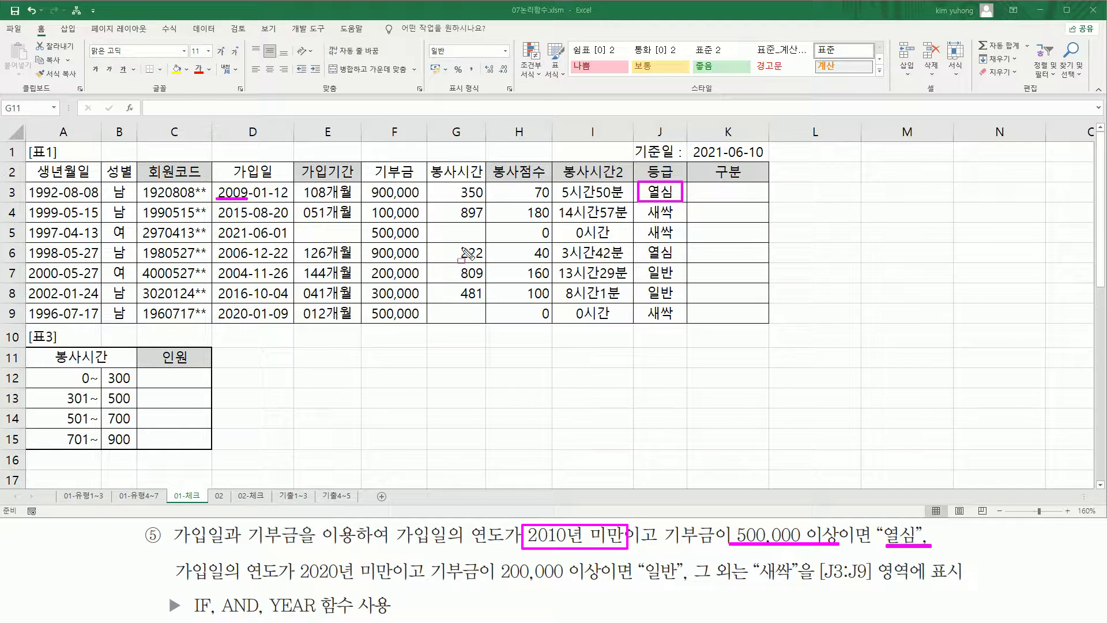
{"action": "left_click_drag", "start_coordinate": [370, 199], "coordinate": [421, 199]}
Check J5's grade by comparing the join year in D5 and donation in F5 with the task's 2010 and 2020 year limits.
{"action": "left_click_drag", "start_coordinate": [643, 222], "coordinate": [685, 241]}
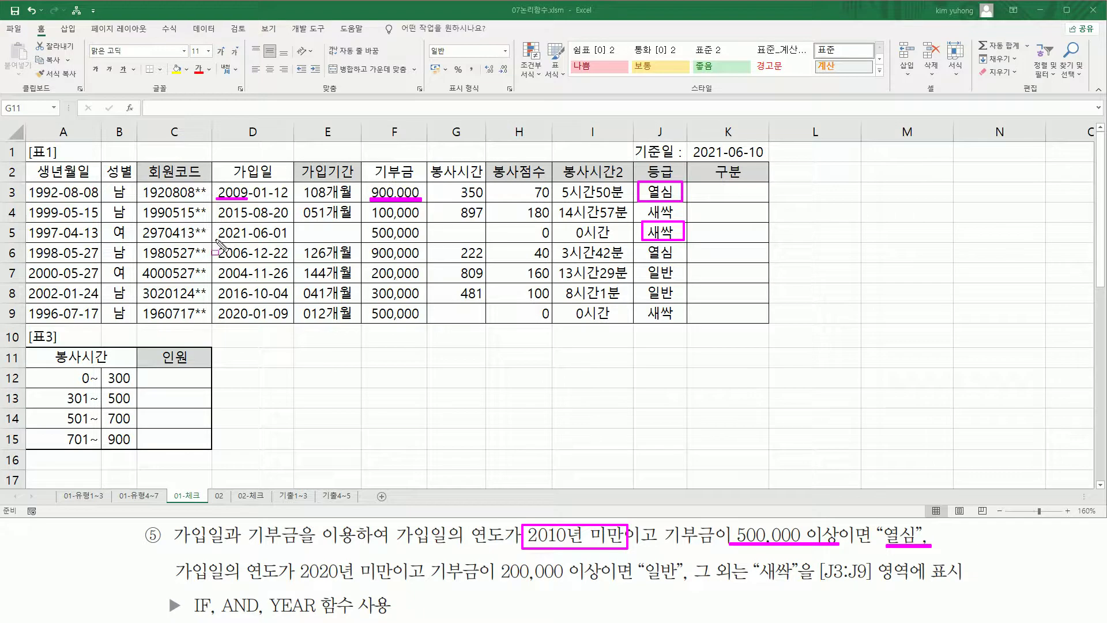
{"action": "mouse_move", "coordinate": [214, 242]}
{"action": "left_mouse_down"}
{"action": "mouse_move", "coordinate": [215, 225]}
{"action": "mouse_move", "coordinate": [248, 242]}
{"action": "left_mouse_up"}
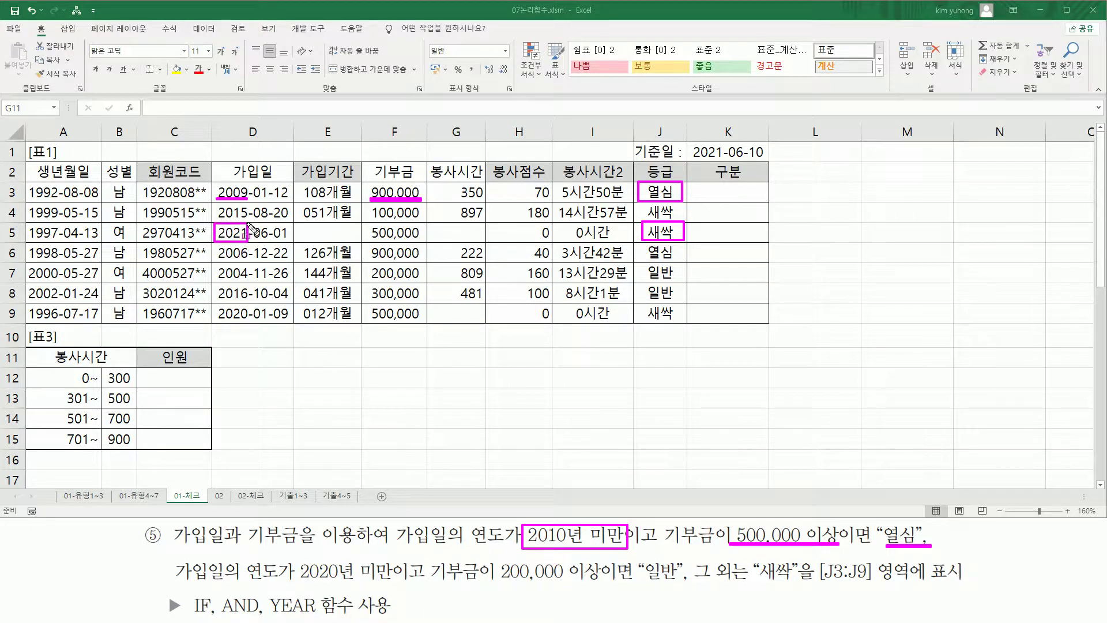
{"action": "left_click_drag", "start_coordinate": [524, 554], "coordinate": [620, 554]}
{"action": "left_click_drag", "start_coordinate": [295, 581], "coordinate": [385, 581]}
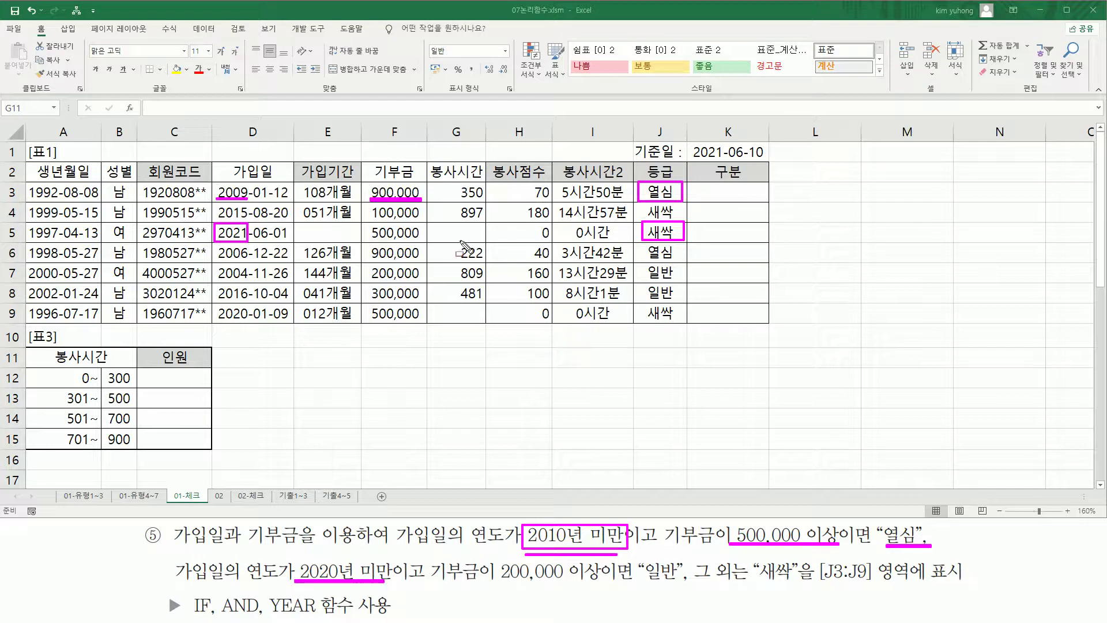
{"action": "left_click_drag", "start_coordinate": [366, 238], "coordinate": [420, 238]}
Check J8's grade by comparing the join year in D8 and donation in F8 with the task's "일반" conditions.
{"action": "left_click_drag", "start_coordinate": [646, 284], "coordinate": [681, 301]}
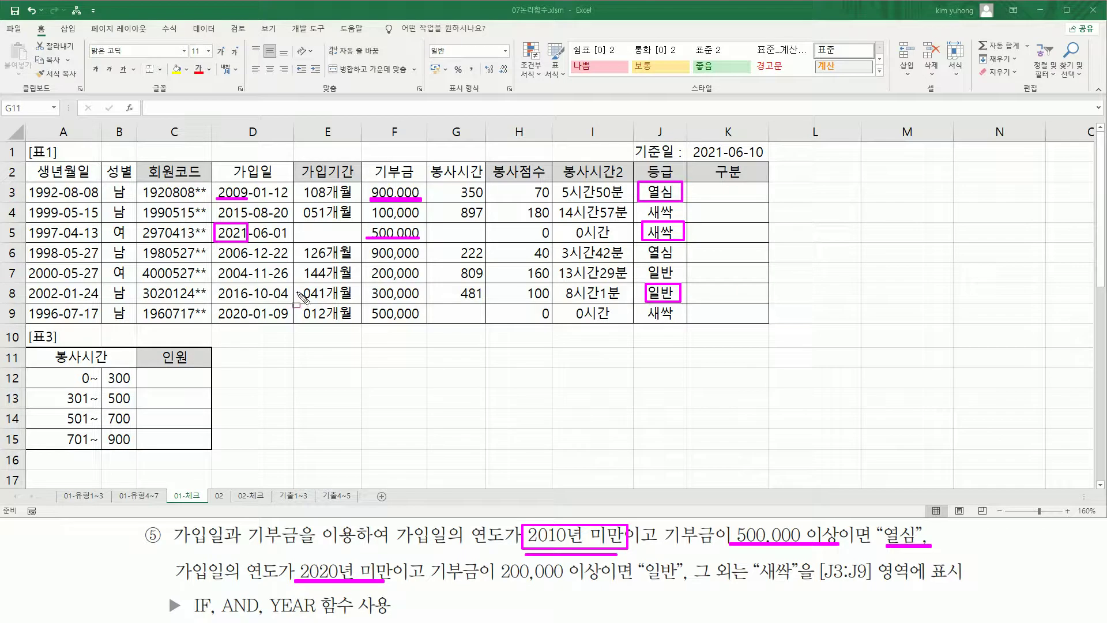
{"action": "mouse_move", "coordinate": [214, 301]}
{"action": "left_mouse_down"}
{"action": "mouse_move", "coordinate": [250, 303]}
{"action": "mouse_move", "coordinate": [254, 289]}
{"action": "left_mouse_up"}
{"action": "left_click_drag", "start_coordinate": [494, 580], "coordinate": [603, 580]}
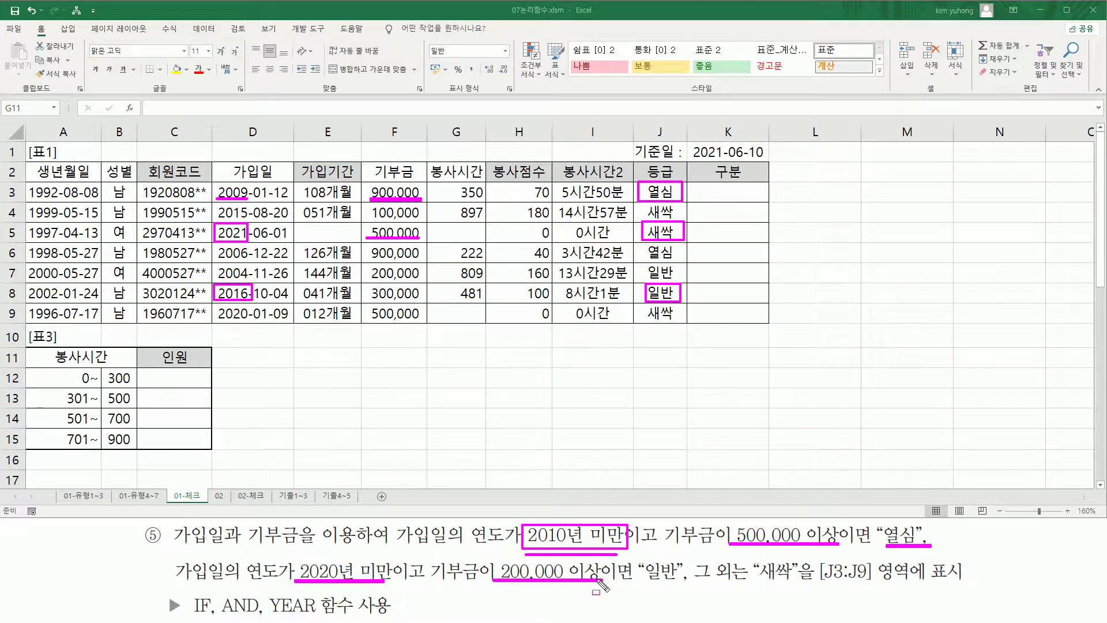
{"action": "left_click_drag", "start_coordinate": [367, 299], "coordinate": [417, 299]}
{"action": "key", "text": "Escape"}
Enter a copy of J3's complete nested IF formula as plain text in C10, prefixed with an apostrophe.
{"action": "left_click", "coordinate": [183, 333]}
{"action": "type", "text": "'"}
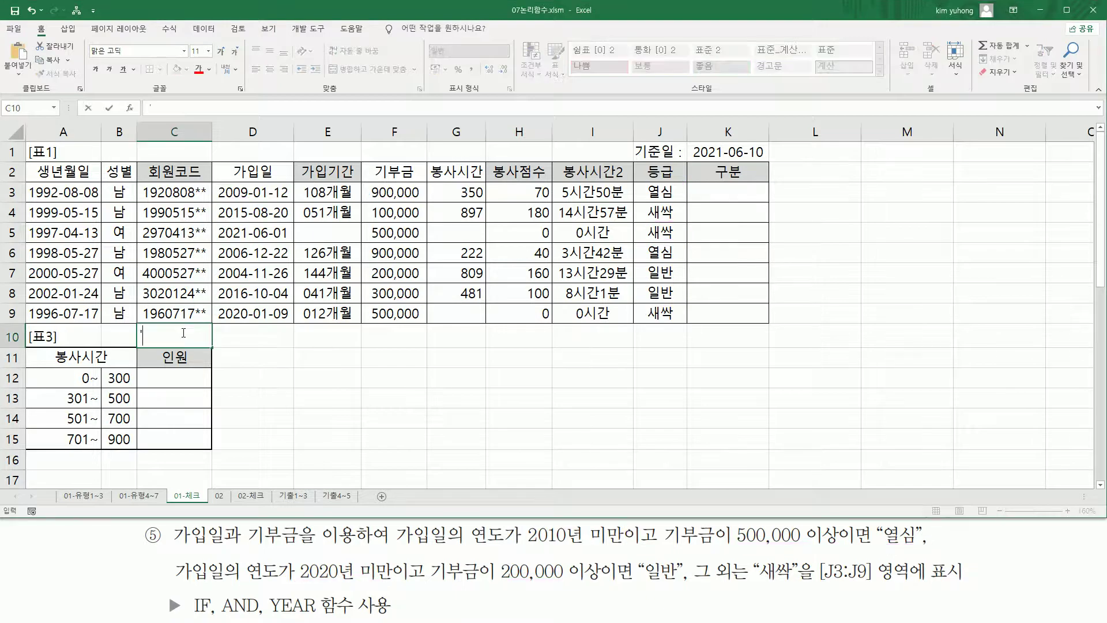
{"action": "type", "text": "=IF( AND( YEAR(D3)<2010, F3>=500000 ), \"열심\", IF( AND( YEAR(D3) <2020, F3 >=200000 ), \"일반\", \"새싹\" ) )"}
{"action": "left_click", "coordinate": [254, 376]}
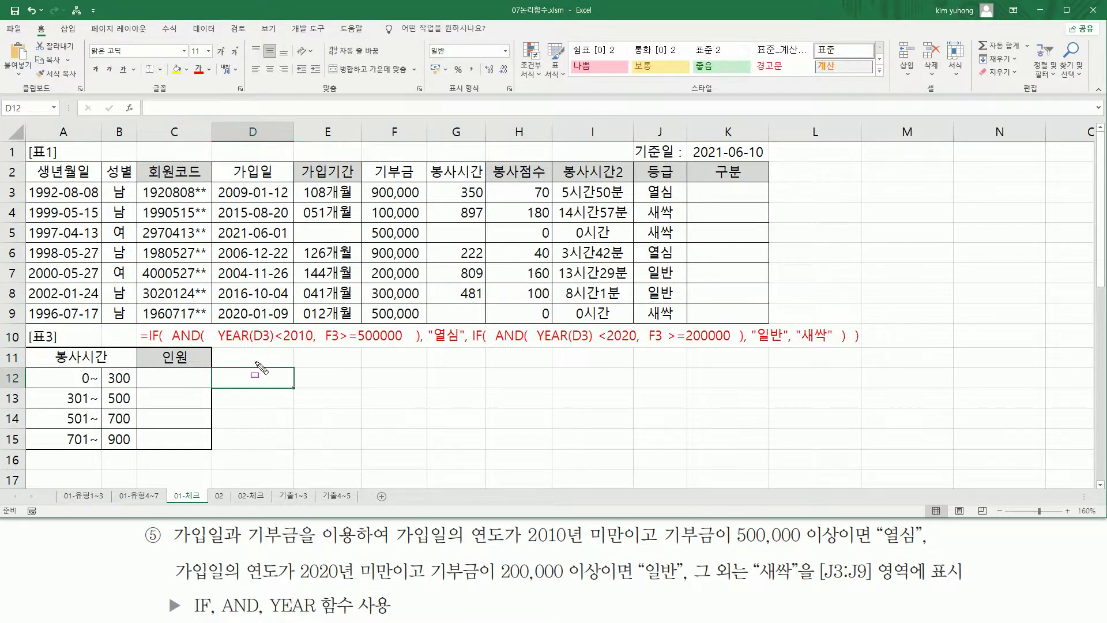
Review the "열심", "일반" and "새싹" results in the formula text in C10.
{"action": "left_click_drag", "start_coordinate": [430, 346], "coordinate": [465, 346]}
{"action": "left_click_drag", "start_coordinate": [753, 345], "coordinate": [834, 345]}
{"action": "key", "text": "Escape"}
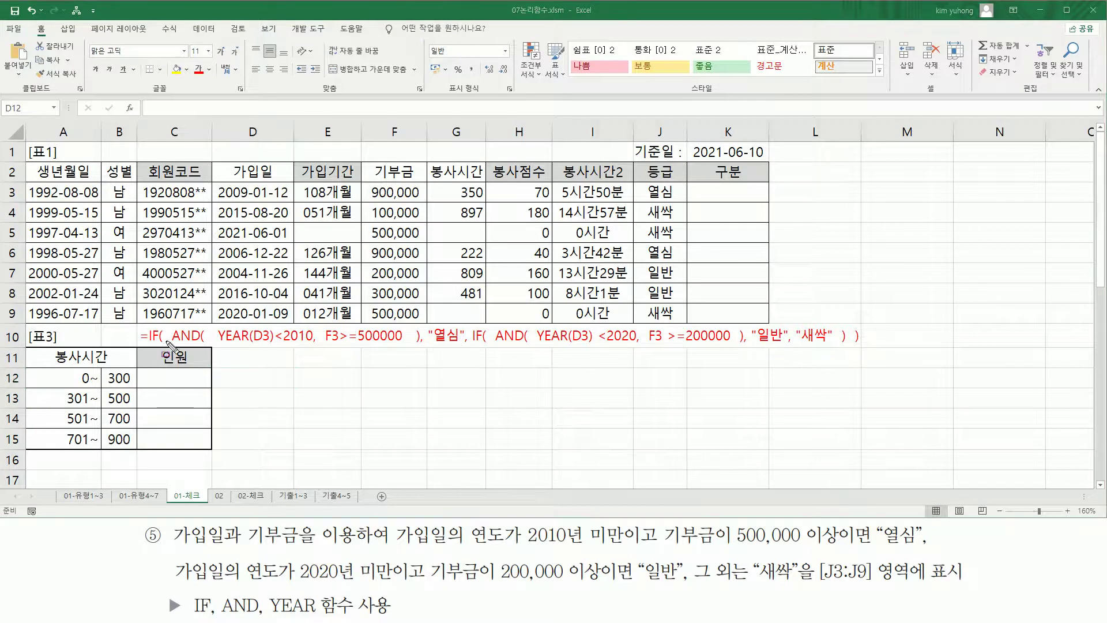
Review the outer IF in C10's formula text: its AND condition, the "열심" result and the nested IF used as the false value.
{"action": "mouse_move", "coordinate": [168, 316]}
{"action": "left_mouse_down"}
{"action": "mouse_move", "coordinate": [176, 329]}
{"action": "mouse_move", "coordinate": [422, 360]}
{"action": "left_mouse_up"}
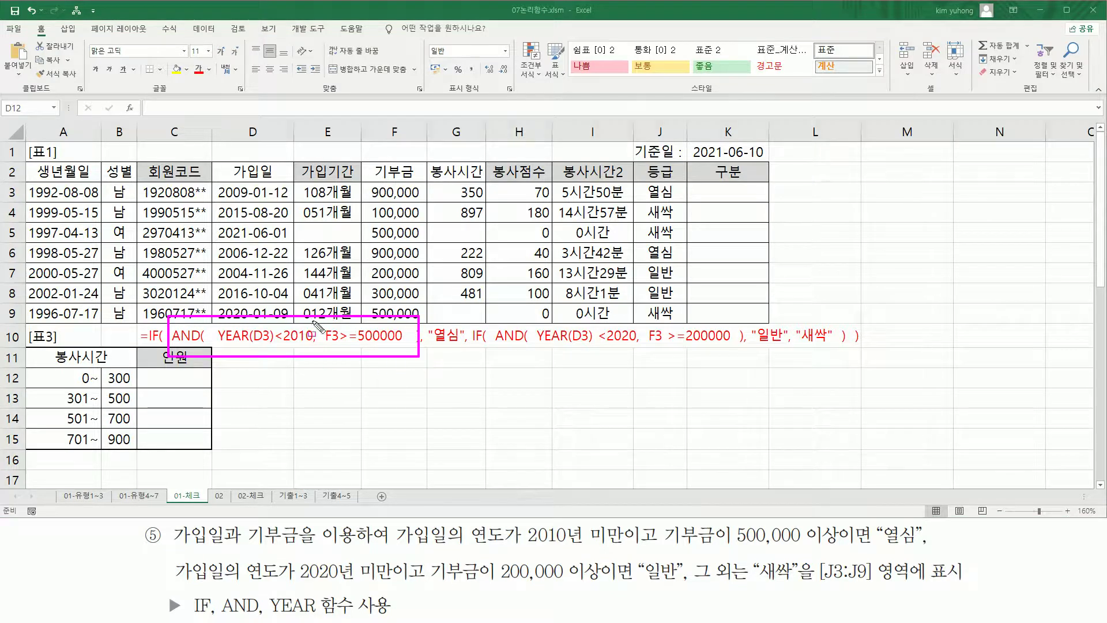
{"action": "mouse_move", "coordinate": [434, 345]}
{"action": "left_mouse_down"}
{"action": "mouse_move", "coordinate": [853, 345]}
{"action": "mouse_move", "coordinate": [854, 322]}
{"action": "left_mouse_up"}
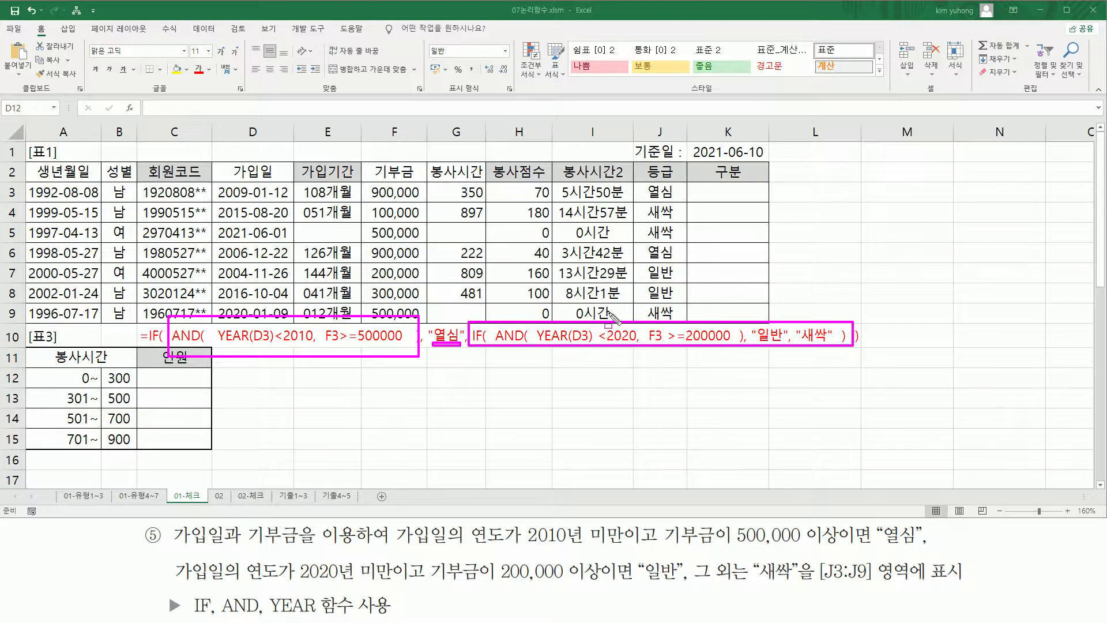
{"action": "left_click_drag", "start_coordinate": [212, 348], "coordinate": [389, 344]}
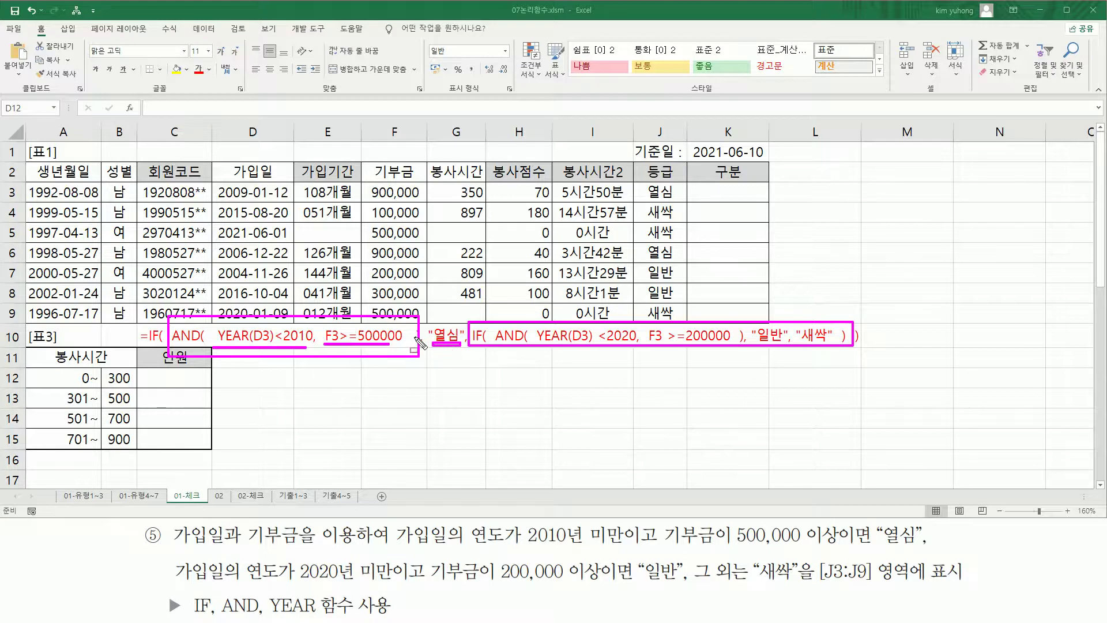
{"action": "key", "text": "Escape"}
{"action": "key", "text": "ctrl+2"}
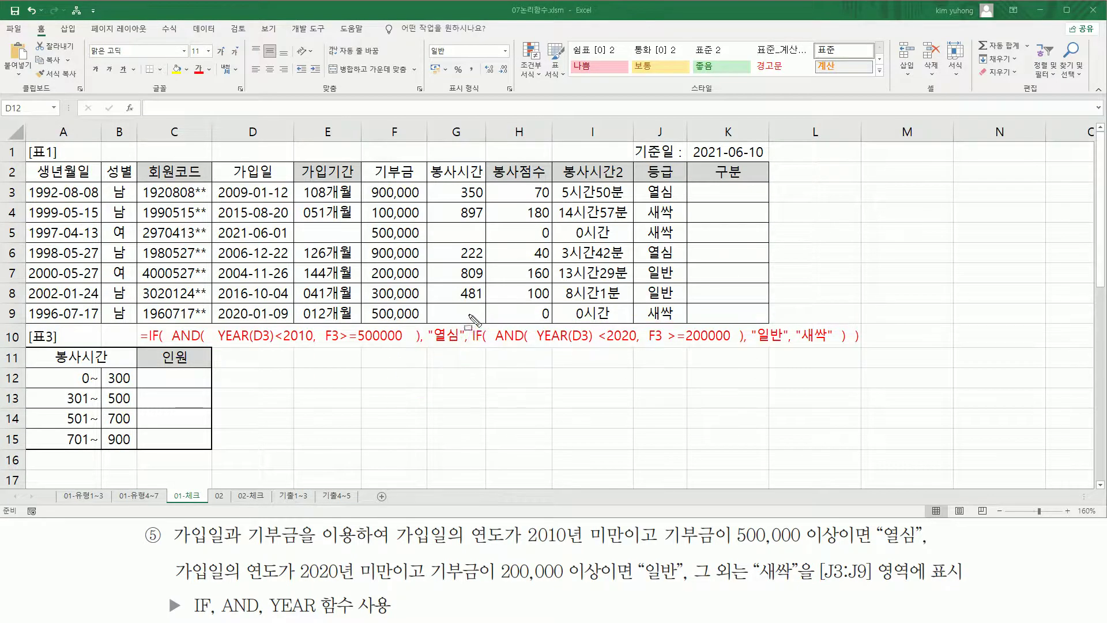
Review the nested IF in C10's formula text: its AND condition and the "일반" and "새싹" results.
{"action": "mouse_move", "coordinate": [471, 313]}
{"action": "left_mouse_down"}
{"action": "mouse_move", "coordinate": [480, 375]}
{"action": "mouse_move", "coordinate": [850, 392]}
{"action": "left_mouse_up"}
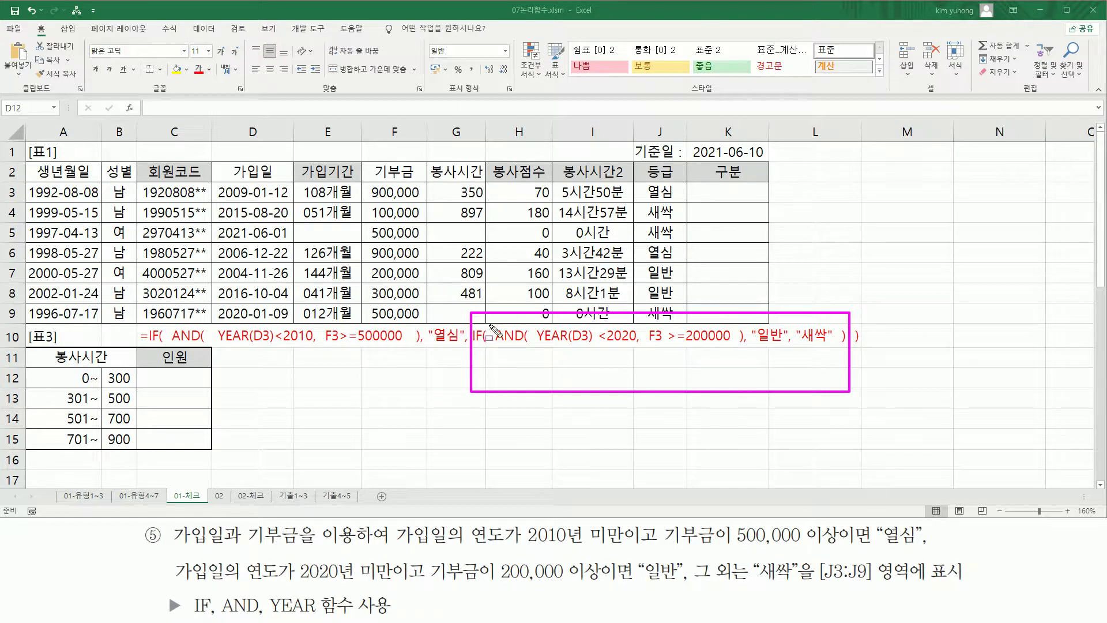
{"action": "mouse_move", "coordinate": [494, 325]}
{"action": "left_mouse_down"}
{"action": "mouse_move", "coordinate": [612, 346]}
{"action": "mouse_move", "coordinate": [838, 345]}
{"action": "left_mouse_up"}
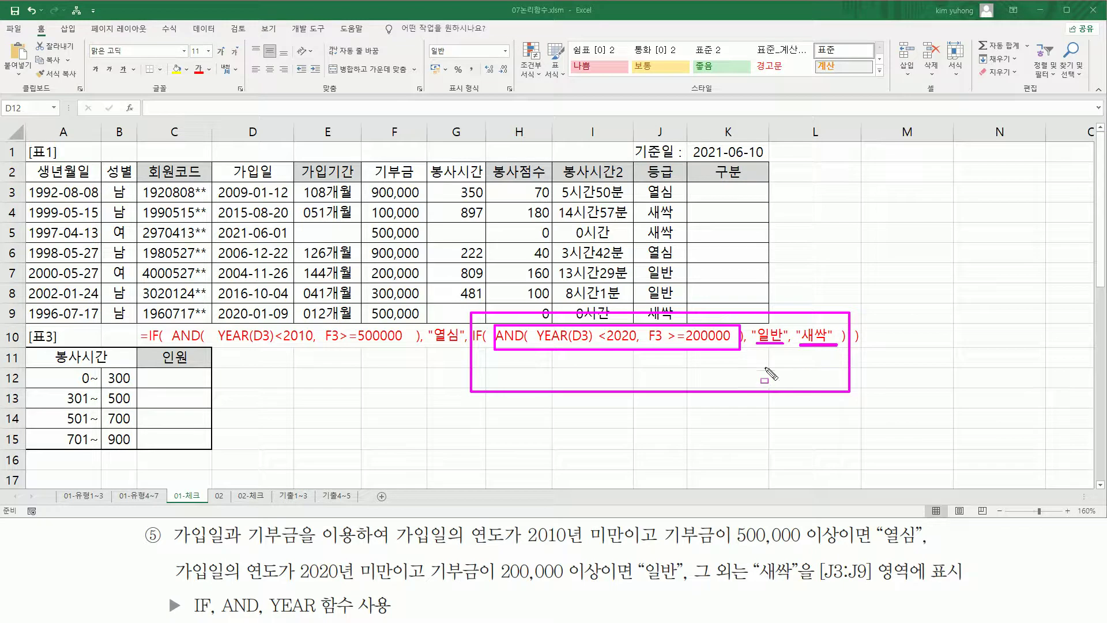
{"action": "key", "text": "Escape"}
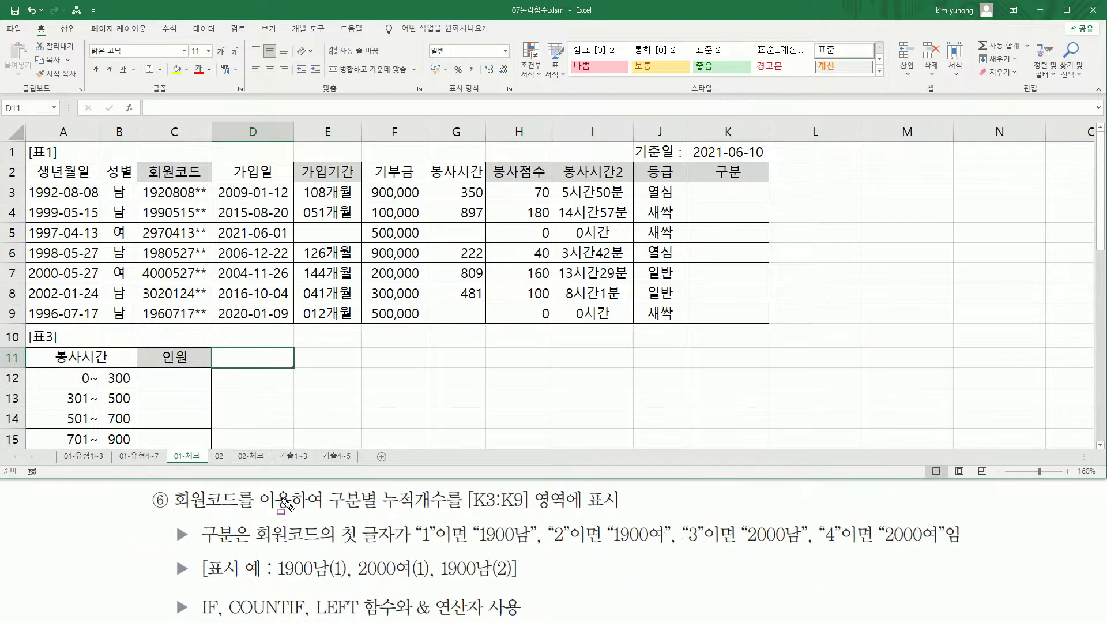
Examine task ⑥: the K3:K9 target range, the member codes in C3:C9 and the category for each first character.
{"action": "mouse_move", "coordinate": [174, 512]}
{"action": "left_mouse_down"}
{"action": "mouse_move", "coordinate": [236, 509]}
{"action": "mouse_move", "coordinate": [236, 489]}
{"action": "mouse_move", "coordinate": [299, 508]}
{"action": "mouse_move", "coordinate": [544, 511]}
{"action": "mouse_move", "coordinate": [534, 512]}
{"action": "left_mouse_up"}
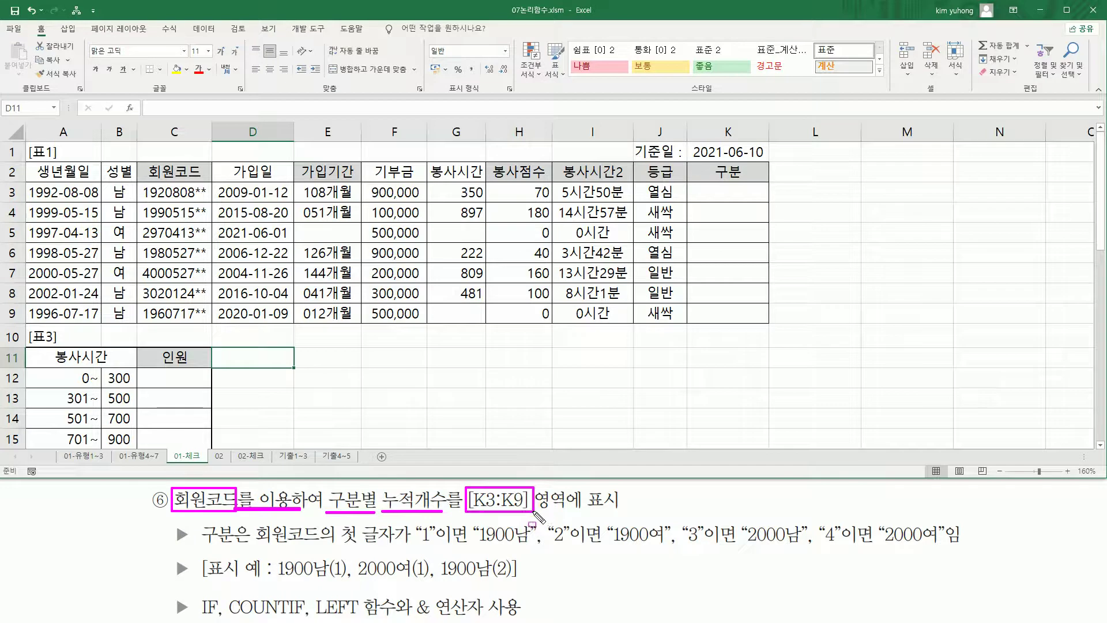
{"action": "left_click_drag", "start_coordinate": [700, 186], "coordinate": [766, 320]}
{"action": "left_click_drag", "start_coordinate": [139, 182], "coordinate": [214, 327]}
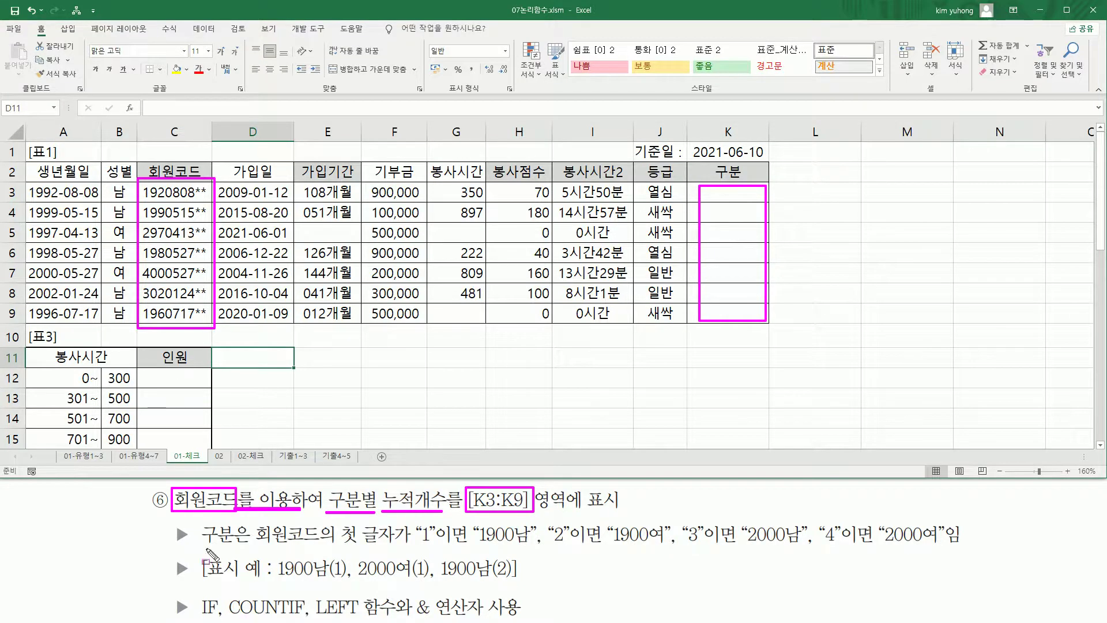
{"action": "left_click_drag", "start_coordinate": [256, 546], "coordinate": [402, 546]}
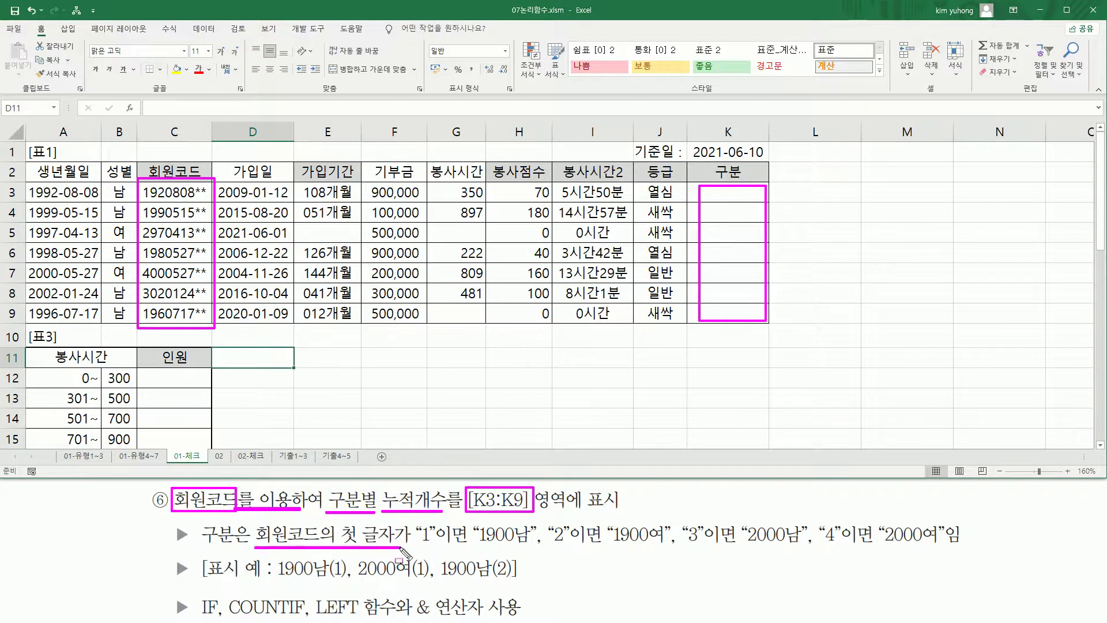
{"action": "left_click_drag", "start_coordinate": [142, 181], "coordinate": [153, 329]}
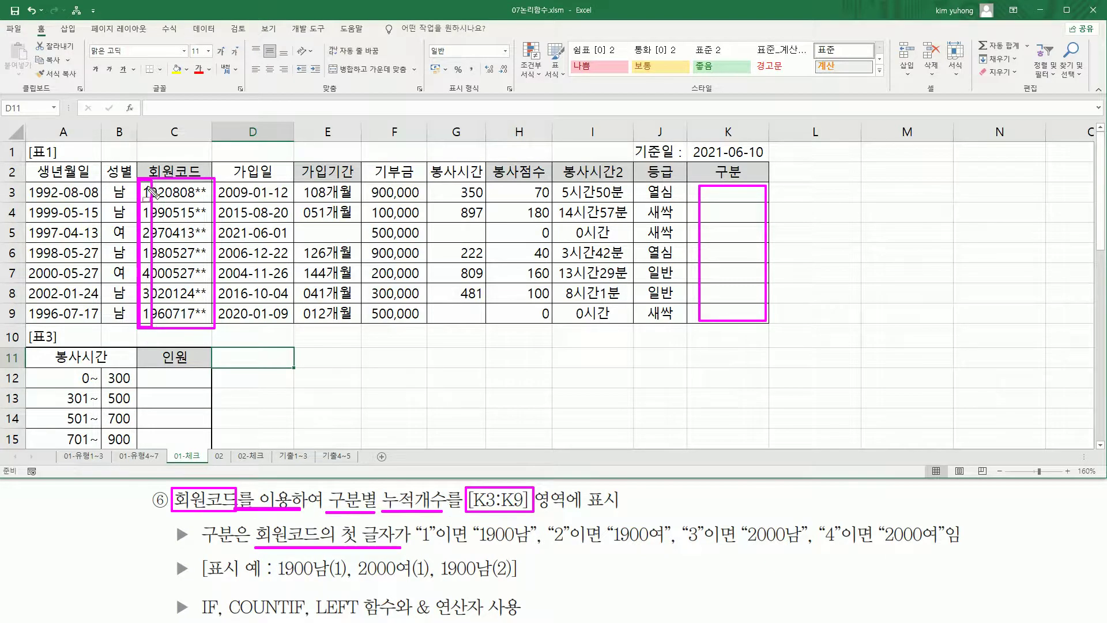
{"action": "left_click_drag", "start_coordinate": [420, 544], "coordinate": [941, 548]}
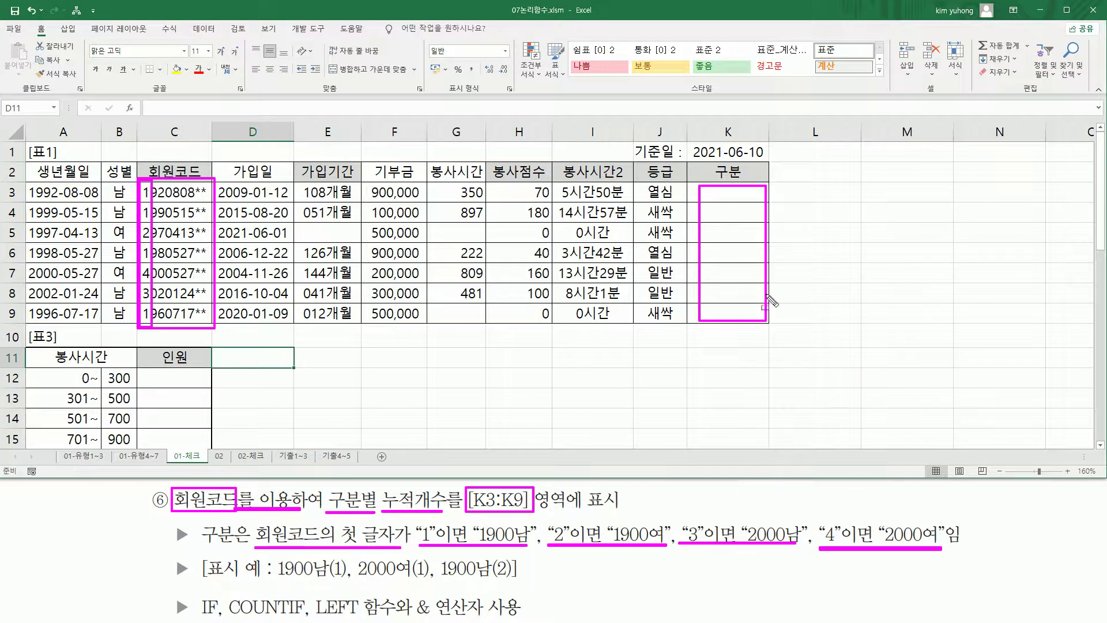
{"action": "key", "text": "Escape"}
Extract the first character of the member code with =LEFT(C3,1) in K3, fill it down to K9 and compare with column C.
{"action": "left_click", "coordinate": [728, 195]}
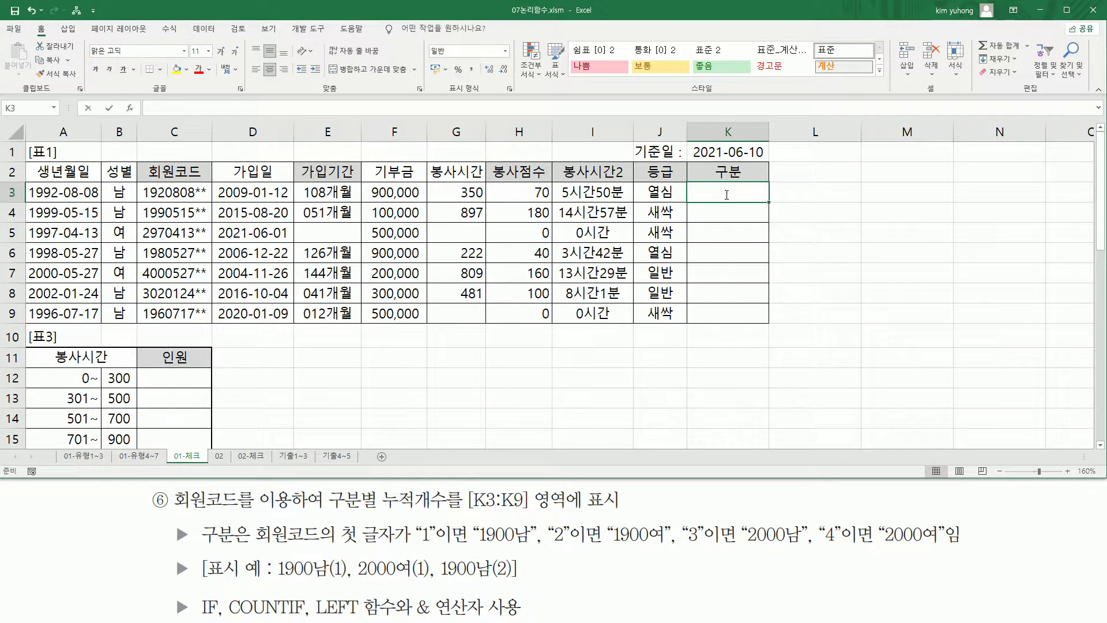
{"action": "type", "text": "="}
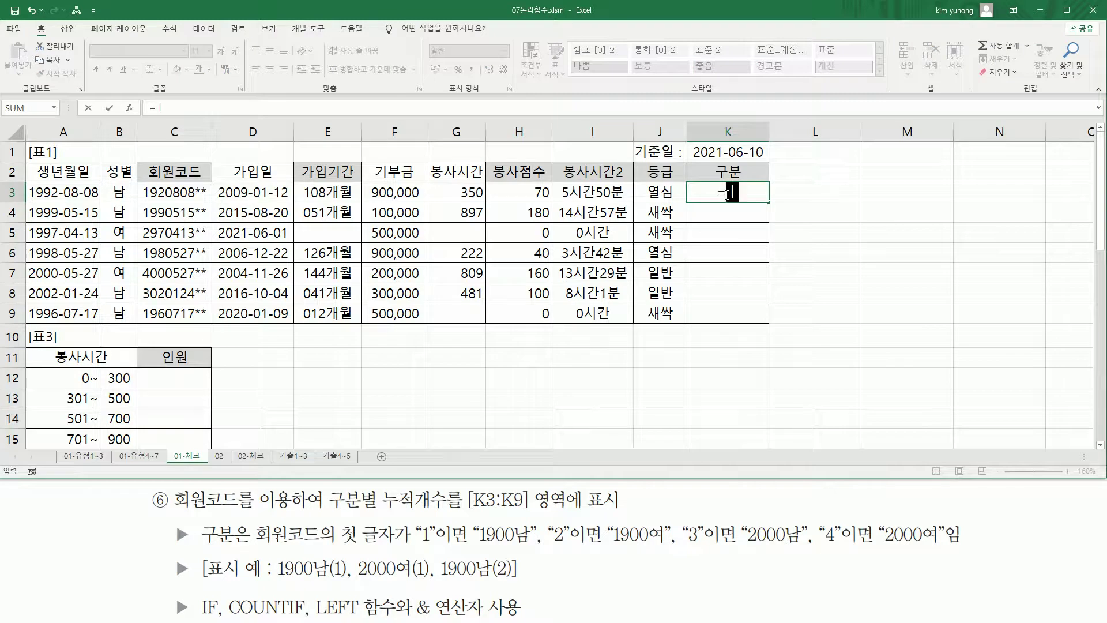
{"action": "type", "text": "le"}
{"action": "key", "text": "Tab"}
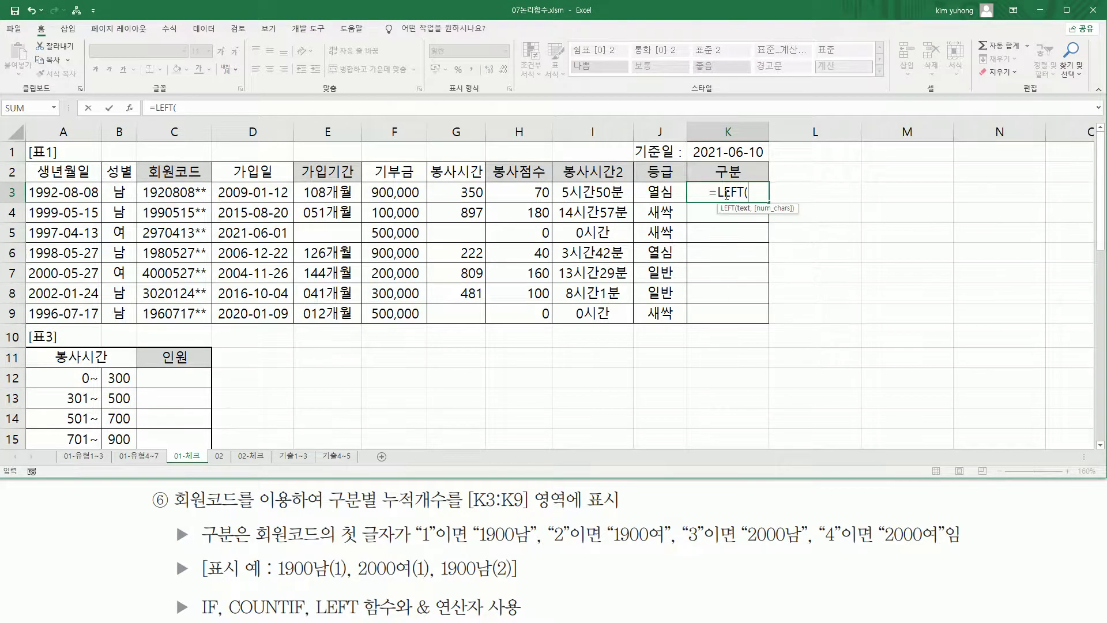
{"action": "left_click", "coordinate": [173, 192]}
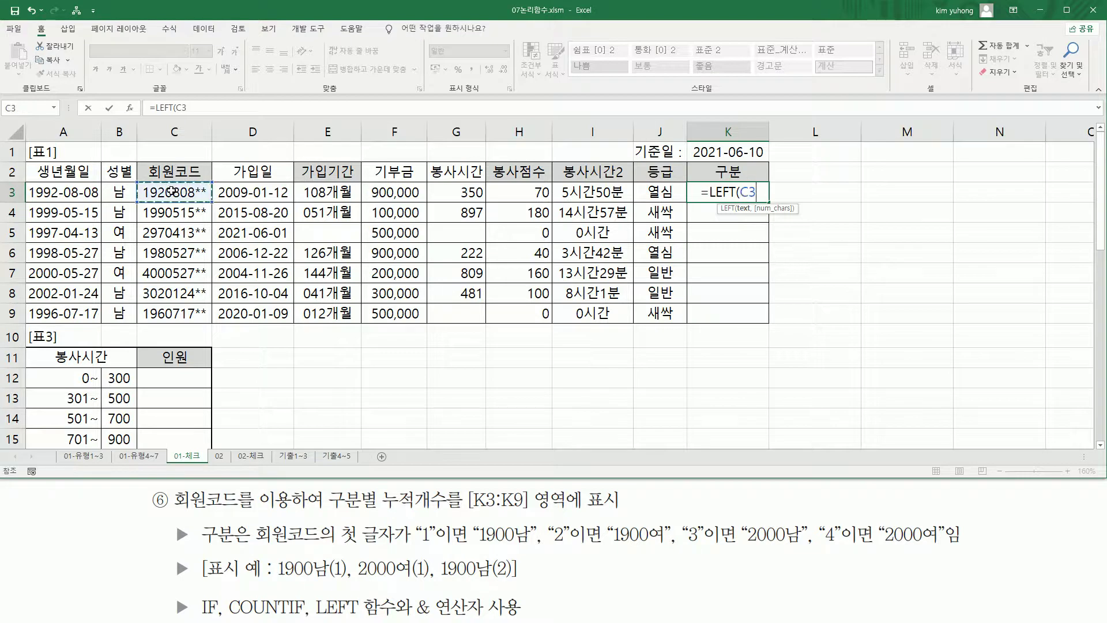
{"action": "type", "text": ",1)"}
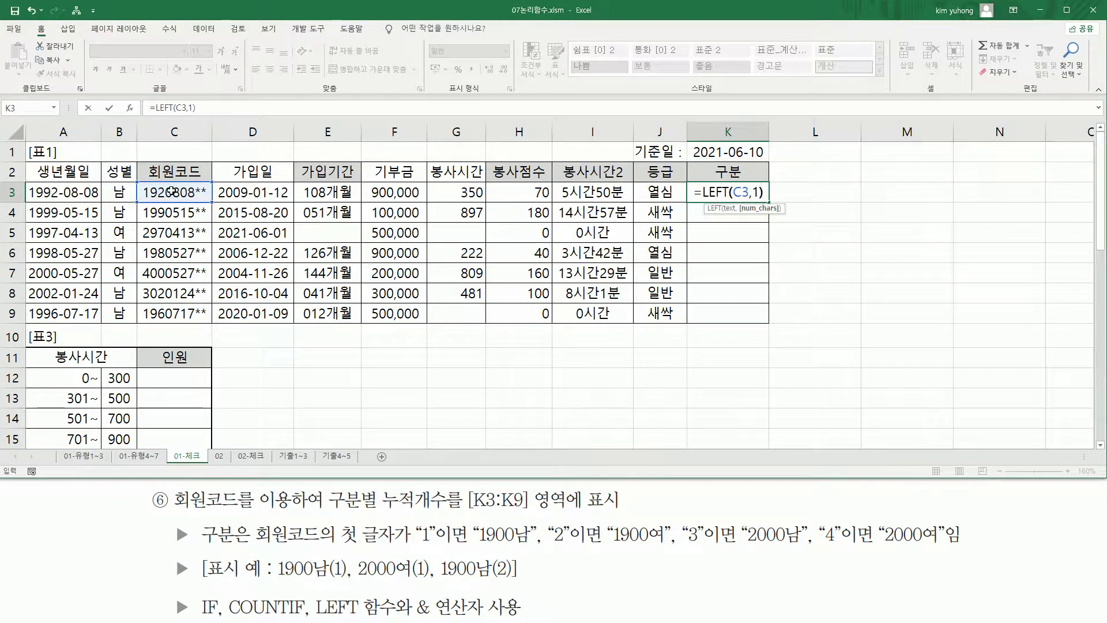
{"action": "key", "text": "Return"}
{"action": "left_click", "coordinate": [750, 196]}
{"action": "left_click_drag", "start_coordinate": [769, 202], "coordinate": [763, 317]}
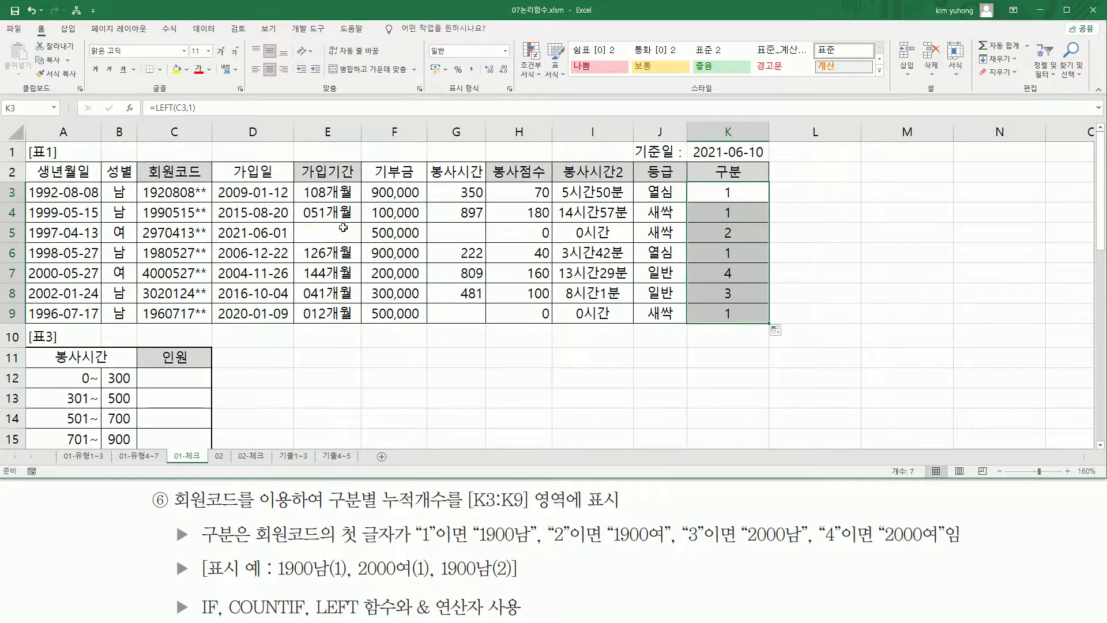
{"action": "left_click_drag", "start_coordinate": [140, 182], "coordinate": [145, 331]}
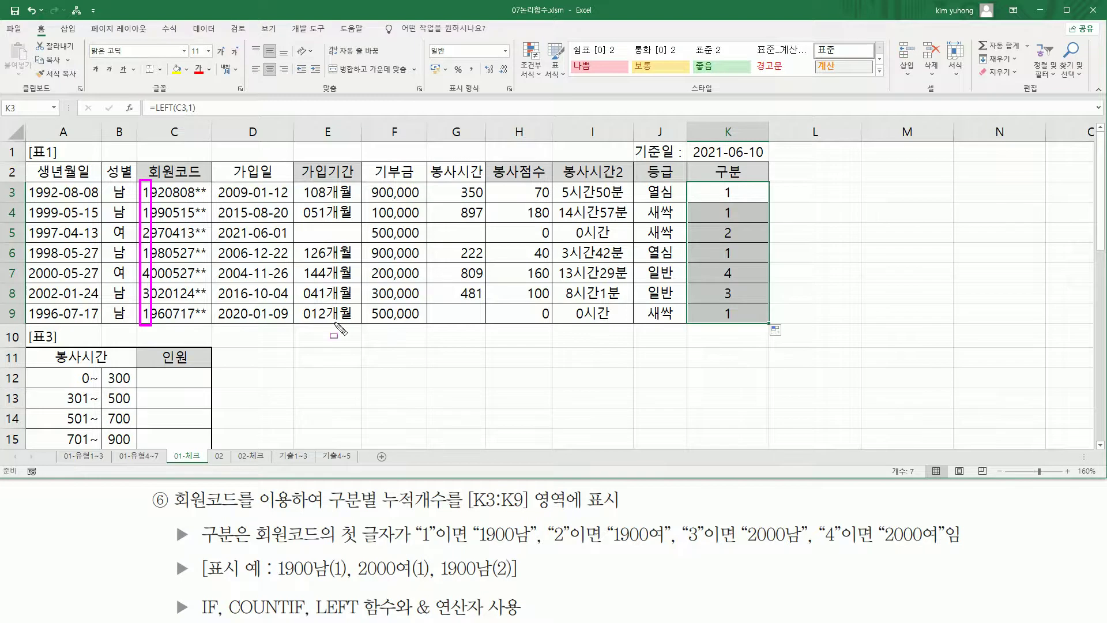
Copy LEFT(C3,1) out of K3's formula and remove it, leaving only the equals sign.
{"action": "left_click", "coordinate": [724, 193]}
{"action": "double_click", "coordinate": [723, 193]}
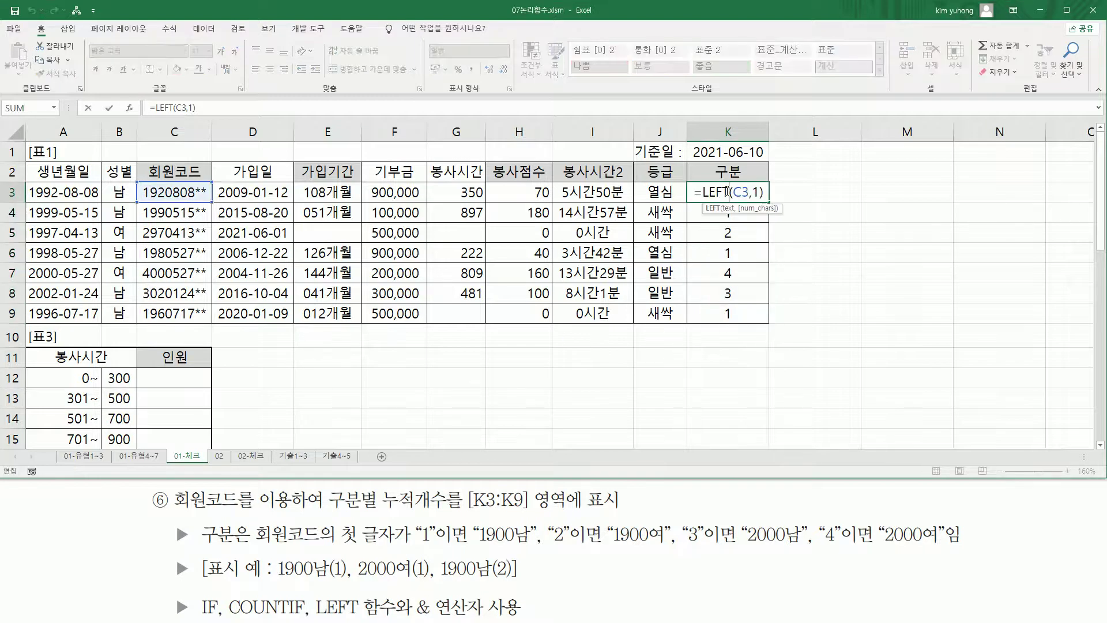
{"action": "left_click_drag", "start_coordinate": [704, 193], "coordinate": [836, 192]}
{"action": "key", "text": "ctrl+c"}
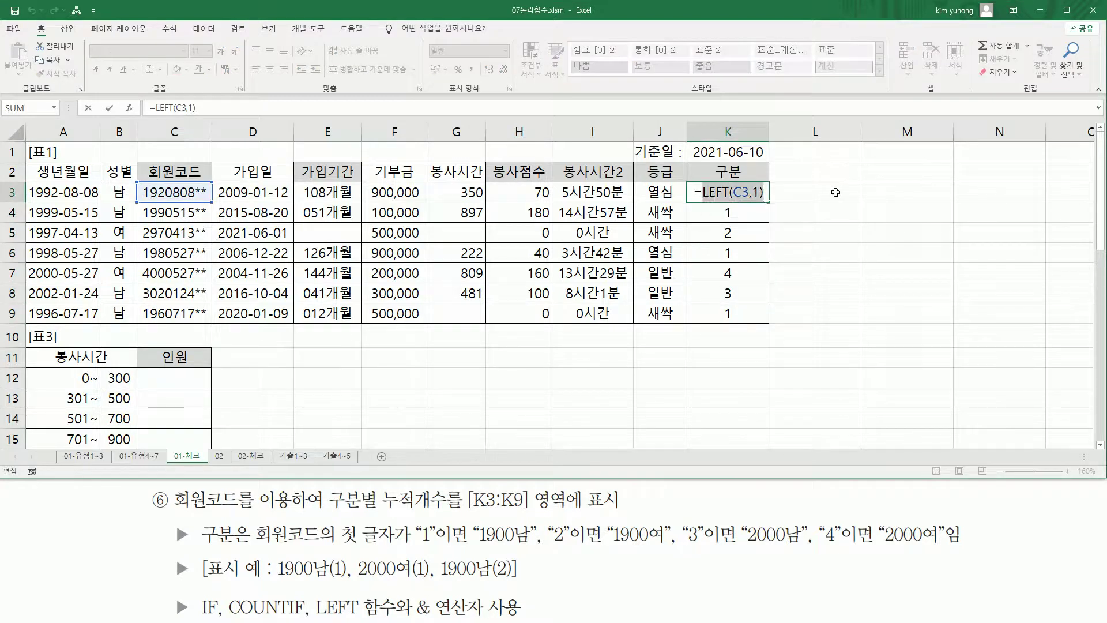
{"action": "key", "text": "BackSpace"}
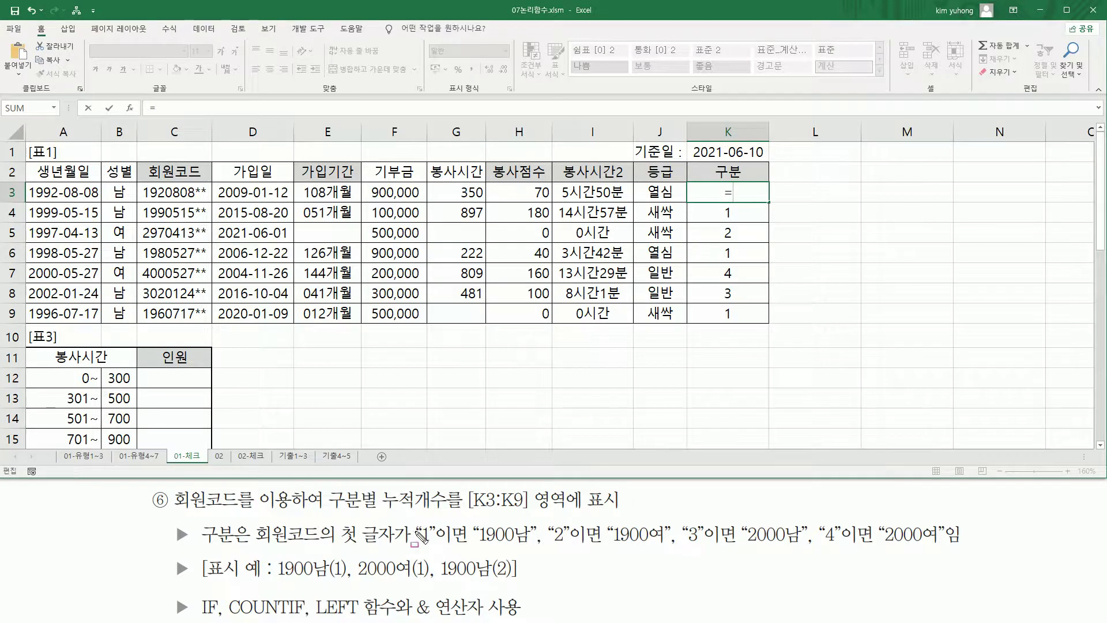
Examine which category task ⑥ assigns to each code "1" to "4" and which function it requires for choosing among them.
{"action": "left_click_drag", "start_coordinate": [413, 544], "coordinate": [946, 545]}
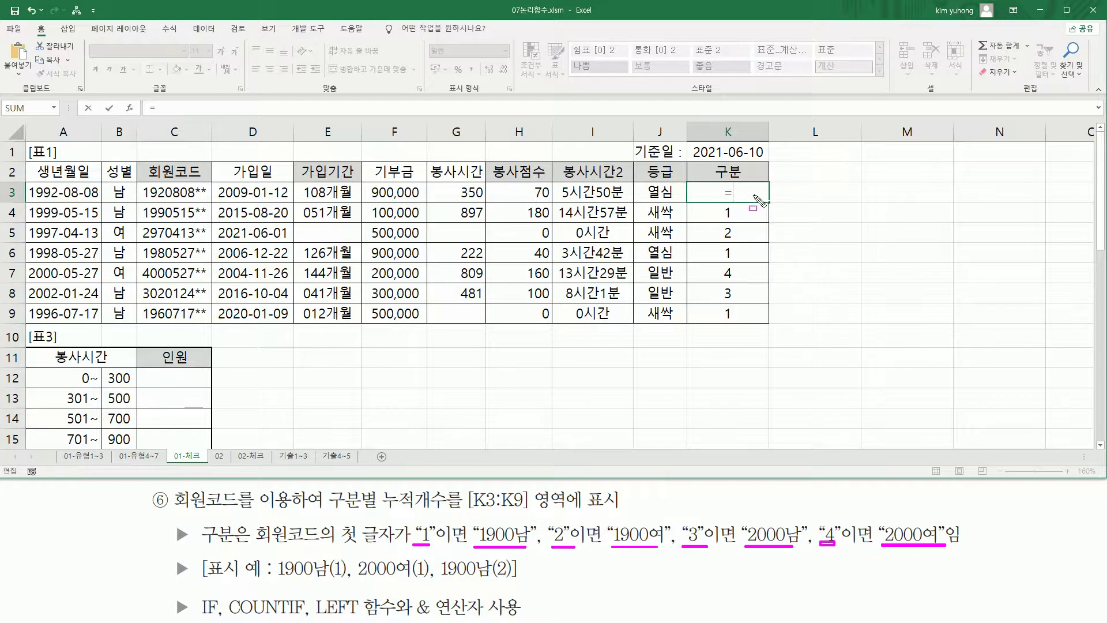
{"action": "key", "text": "Escape"}
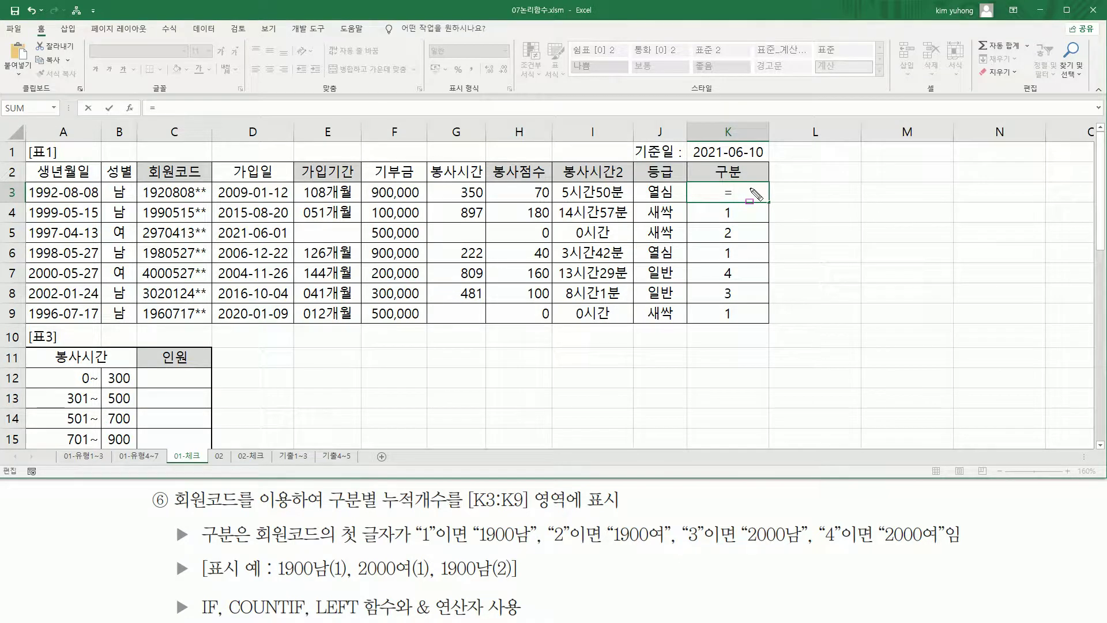
{"action": "left_click_drag", "start_coordinate": [475, 546], "coordinate": [531, 547]}
{"action": "left_click_drag", "start_coordinate": [610, 546], "coordinate": [664, 546]}
{"action": "left_click_drag", "start_coordinate": [742, 544], "coordinate": [802, 545]}
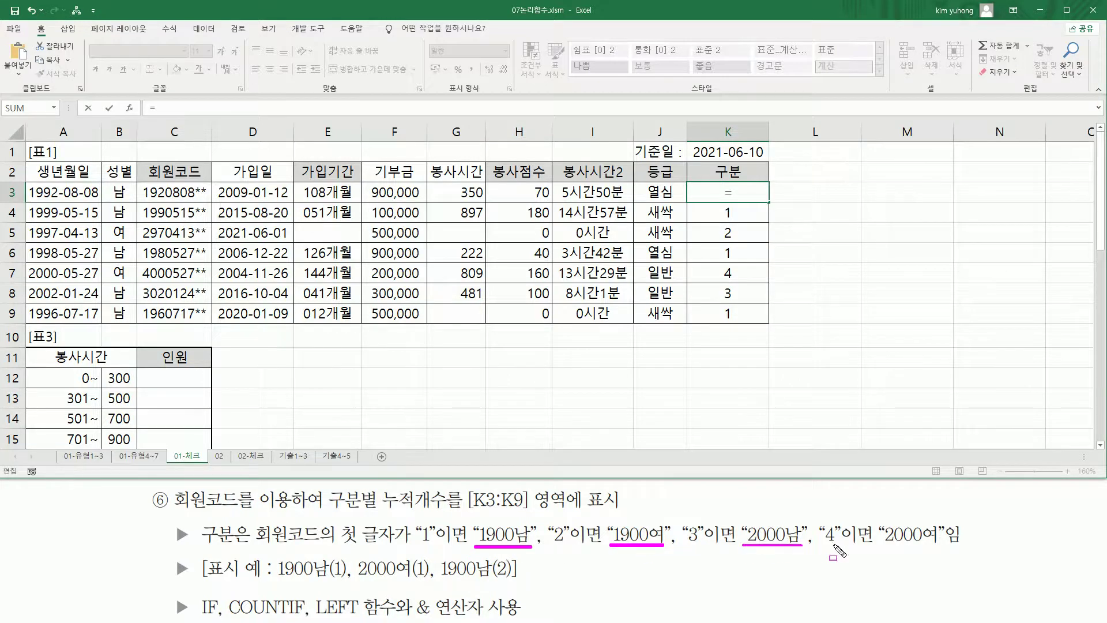
{"action": "left_click_drag", "start_coordinate": [886, 544], "coordinate": [935, 545]}
{"action": "left_click_drag", "start_coordinate": [200, 594], "coordinate": [219, 617]}
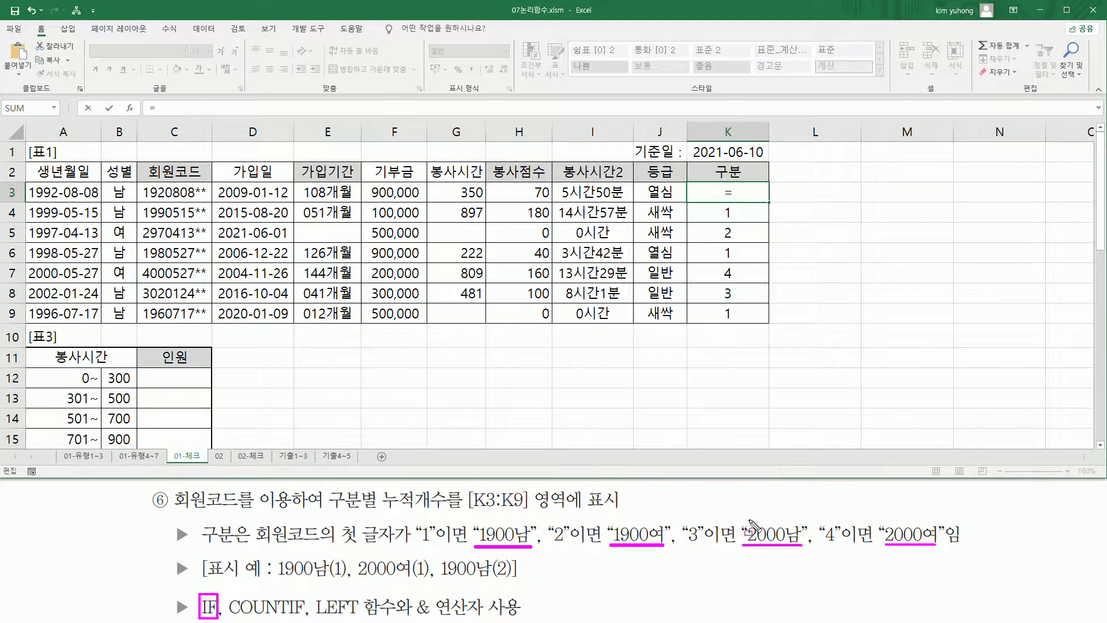
{"action": "key", "text": "Escape"}
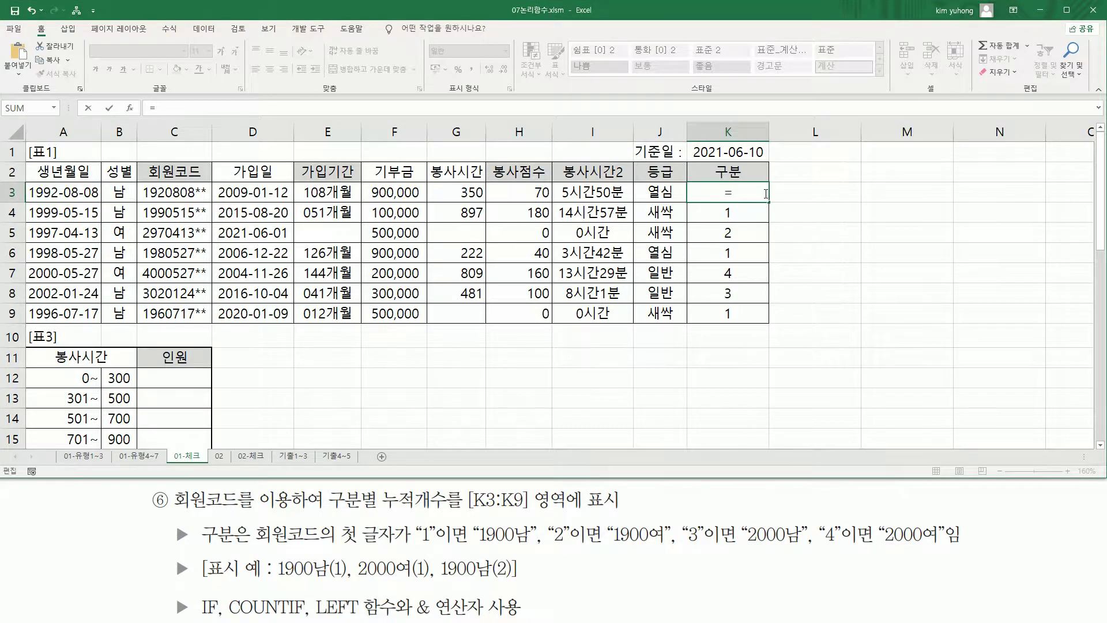
Start K3's formula with an IF that returns "1900남" when LEFT(C3,1)="1", ready for its false-value argument.
{"action": "type", "text": "if("}
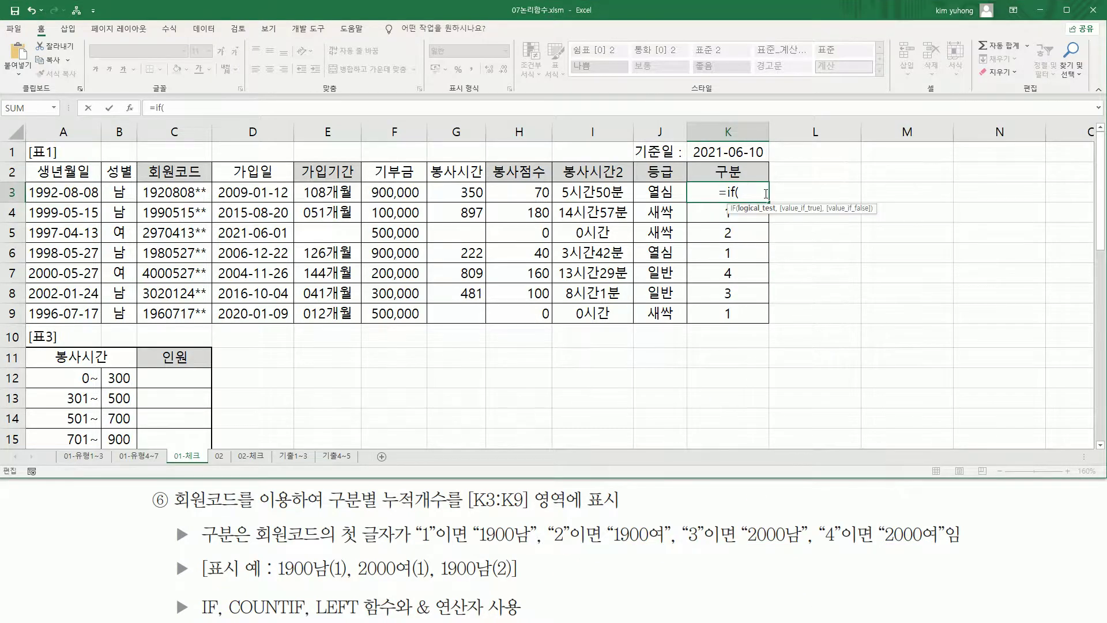
{"action": "type", "text": "  LEFT(C3,1)"}
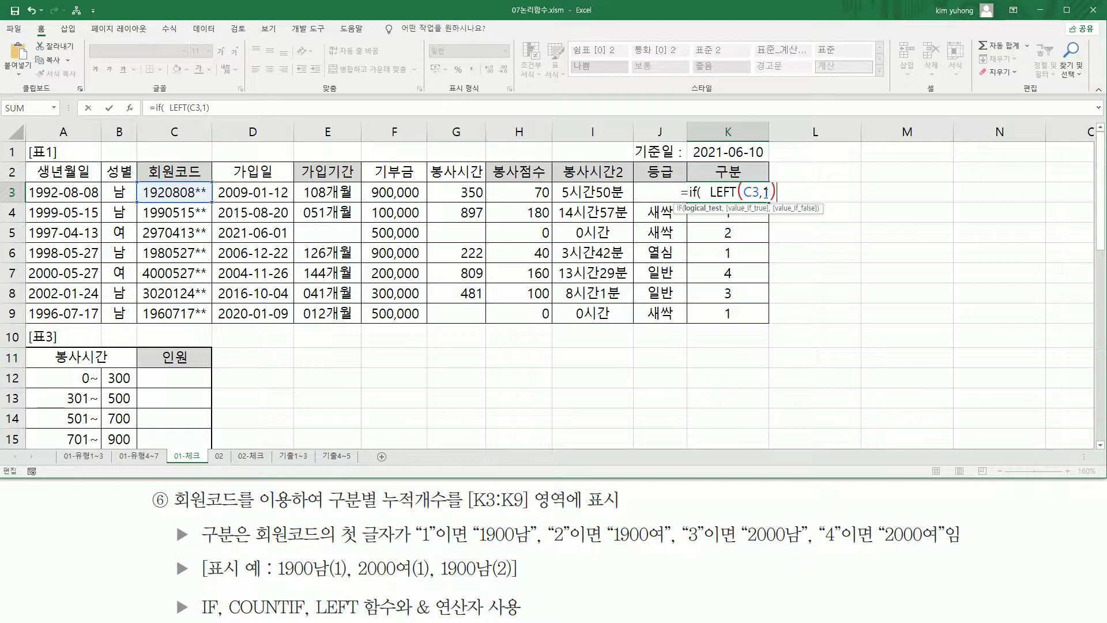
{"action": "type", "text": "=\"1\""}
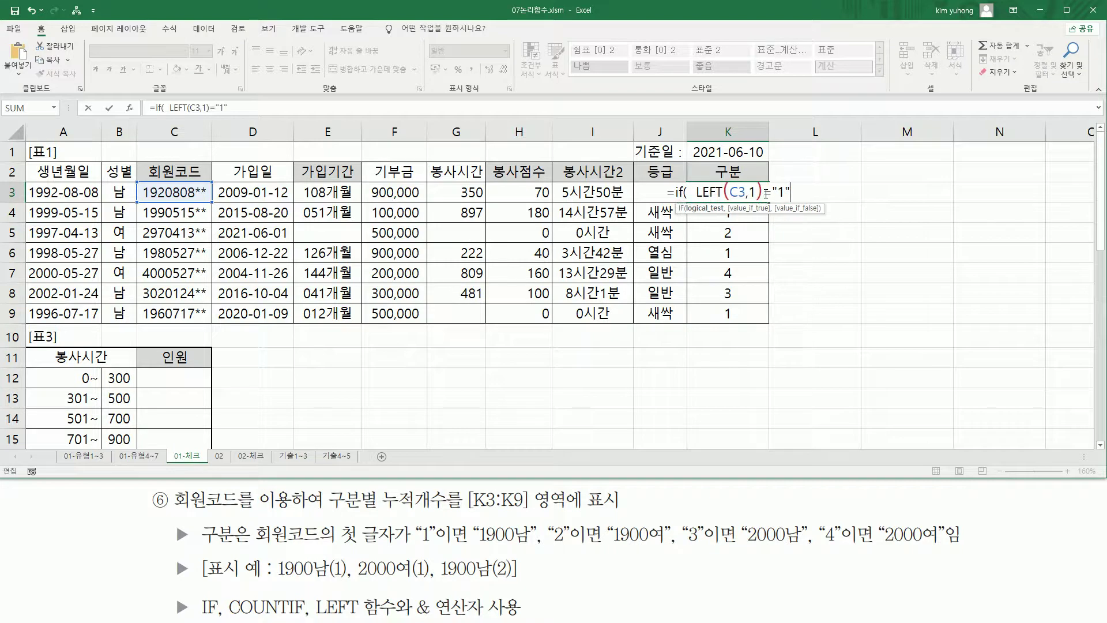
{"action": "type", "text": " , \""}
{"action": "type", "text": "1900"}
{"action": "type", "text": "ㄴ"}
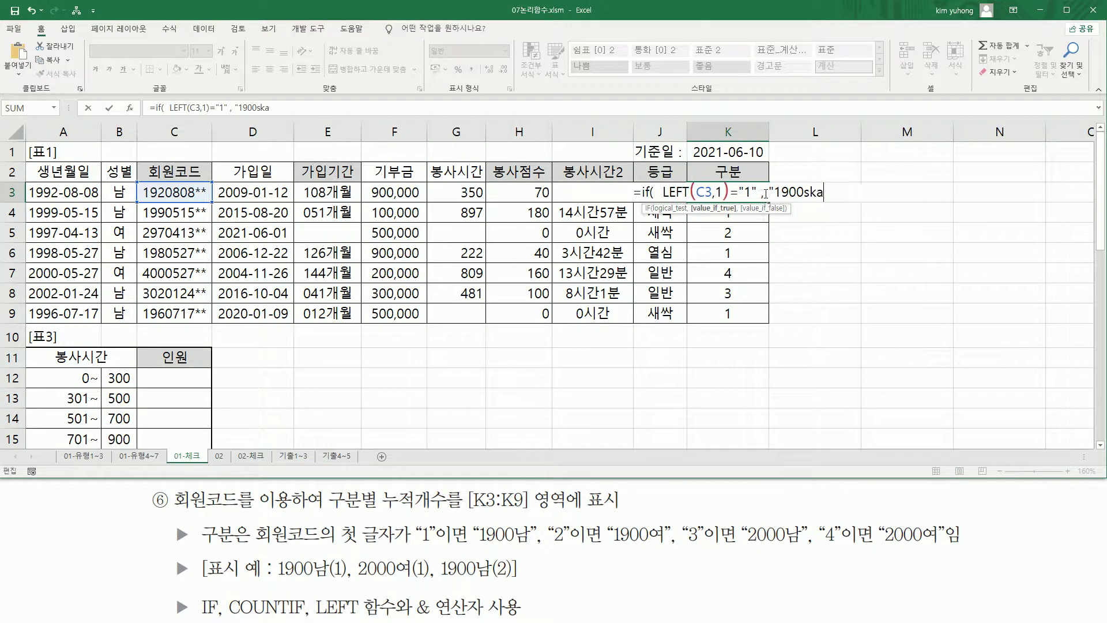
{"action": "type", "text": "\" "}
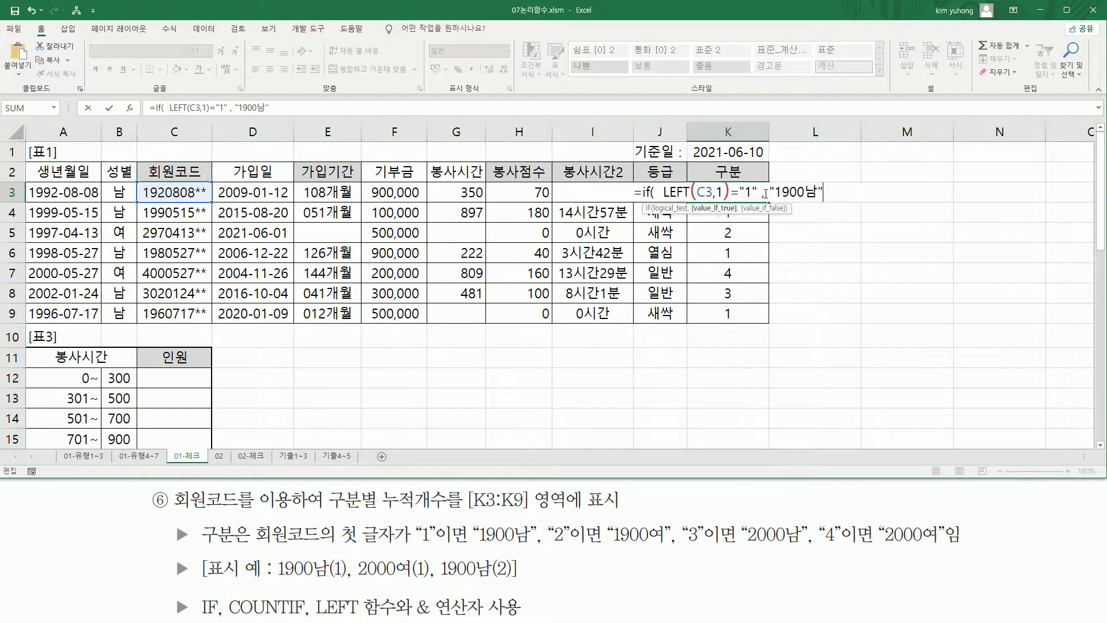
{"action": "type", "text": ", "}
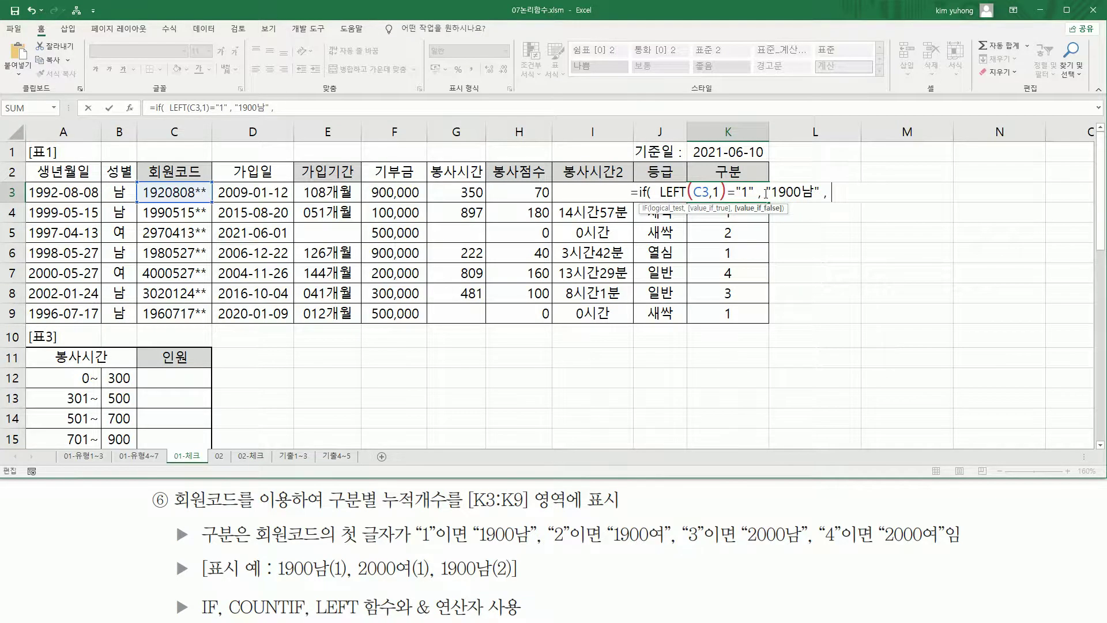
Nest a second IF in K3's formula that returns "1900여" when LEFT(C3,1)="2".
{"action": "type", "text": "if"}
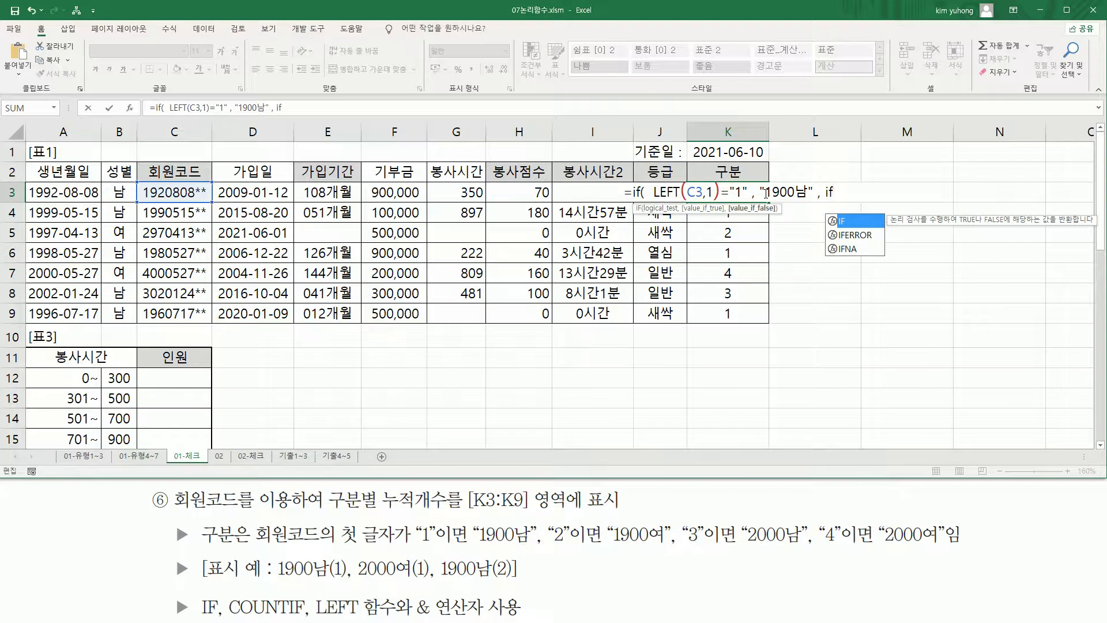
{"action": "type", "text": "("}
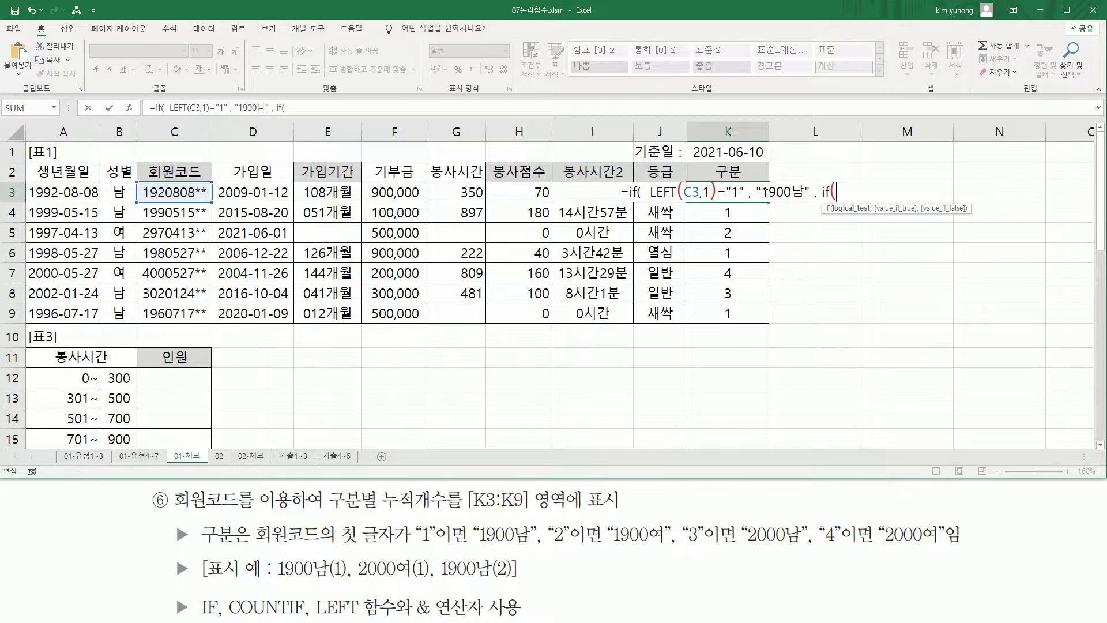
{"action": "key", "text": "ctrl+v"}
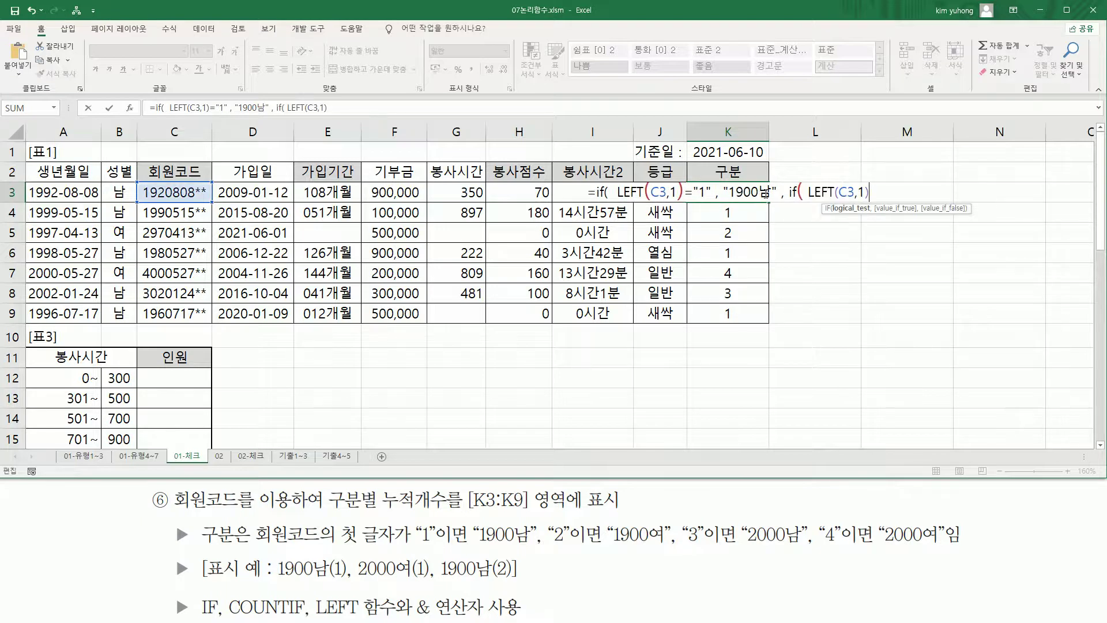
{"action": "type", "text": "="}
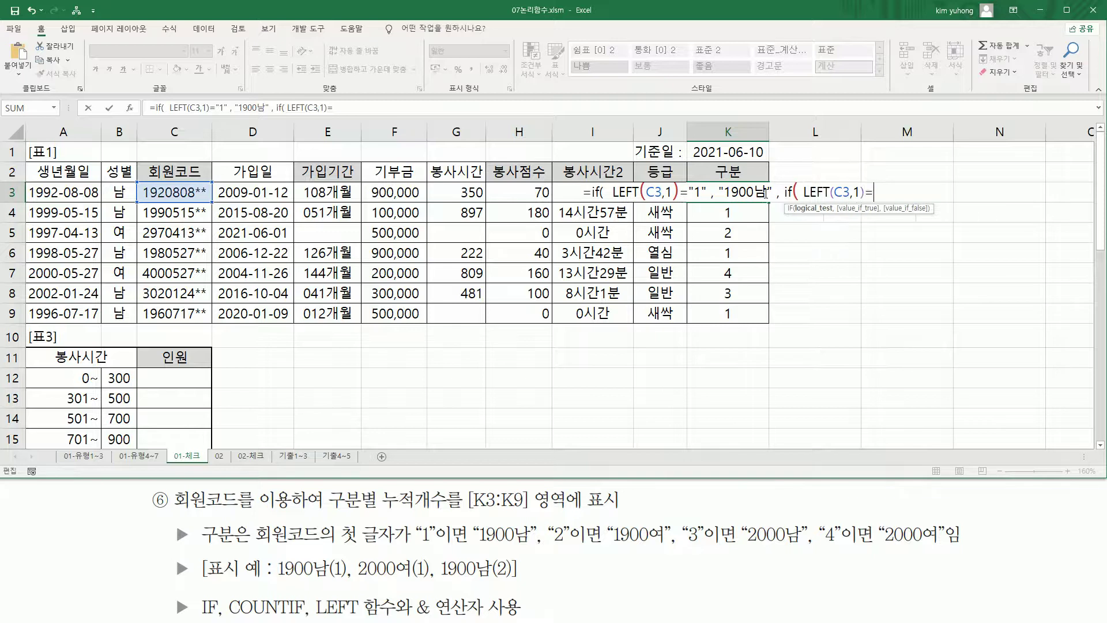
{"action": "type", "text": "\"2\","}
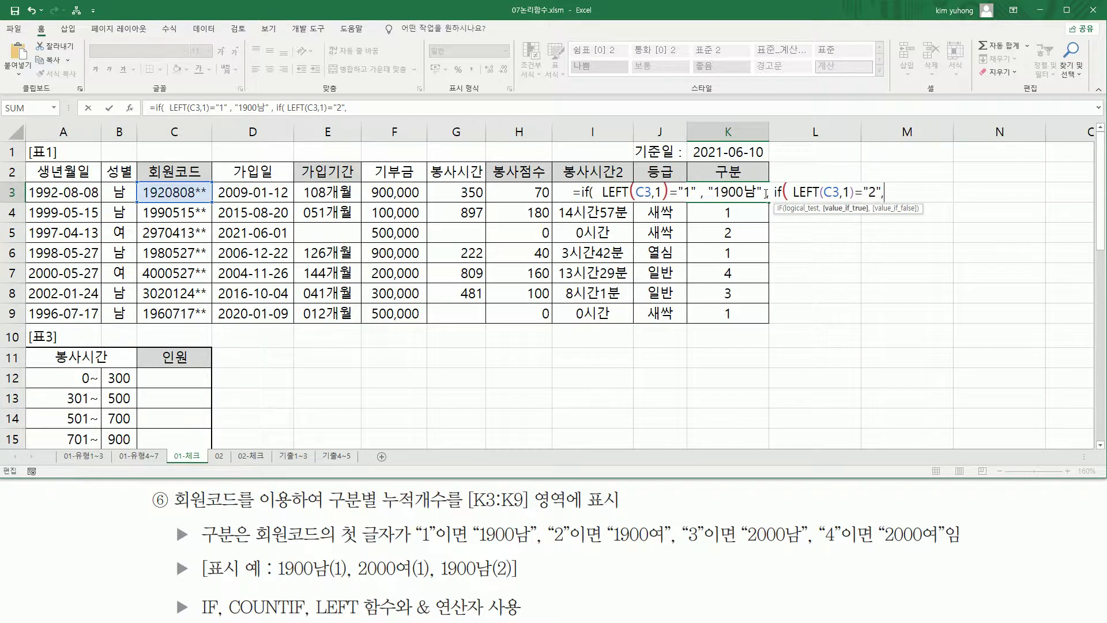
{"action": "type", "text": " \""}
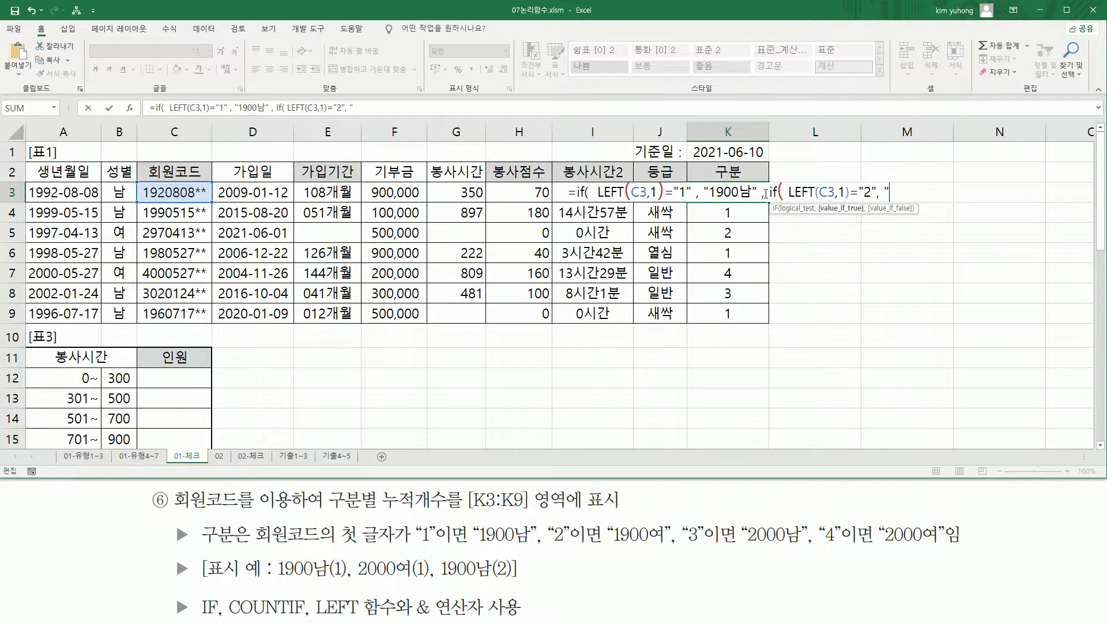
{"action": "type", "text": "1900"}
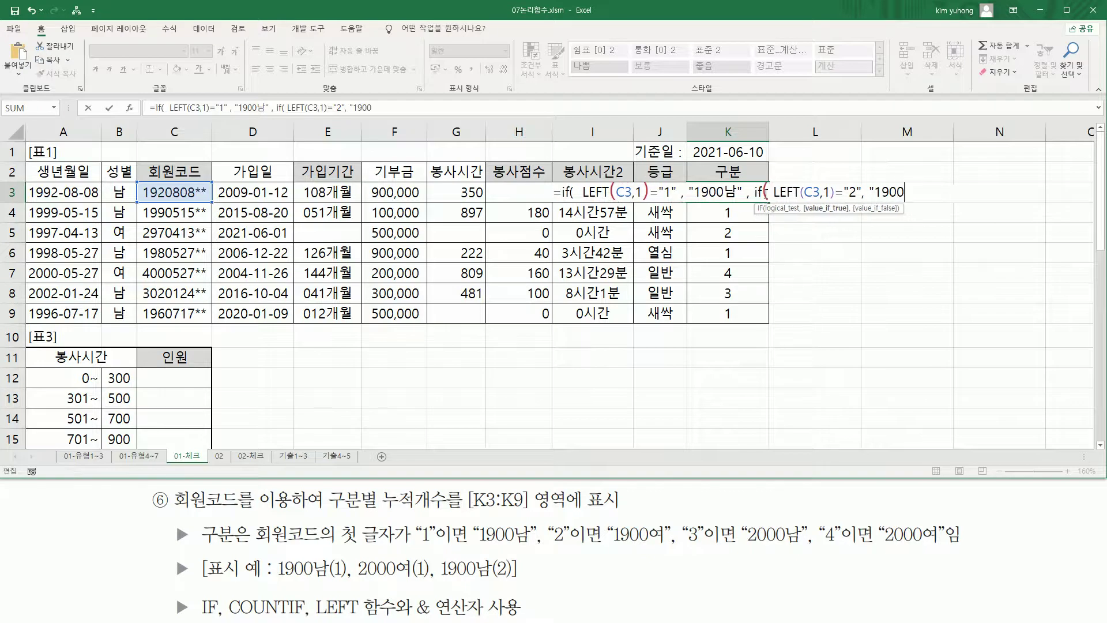
{"action": "type", "text": "여\", "}
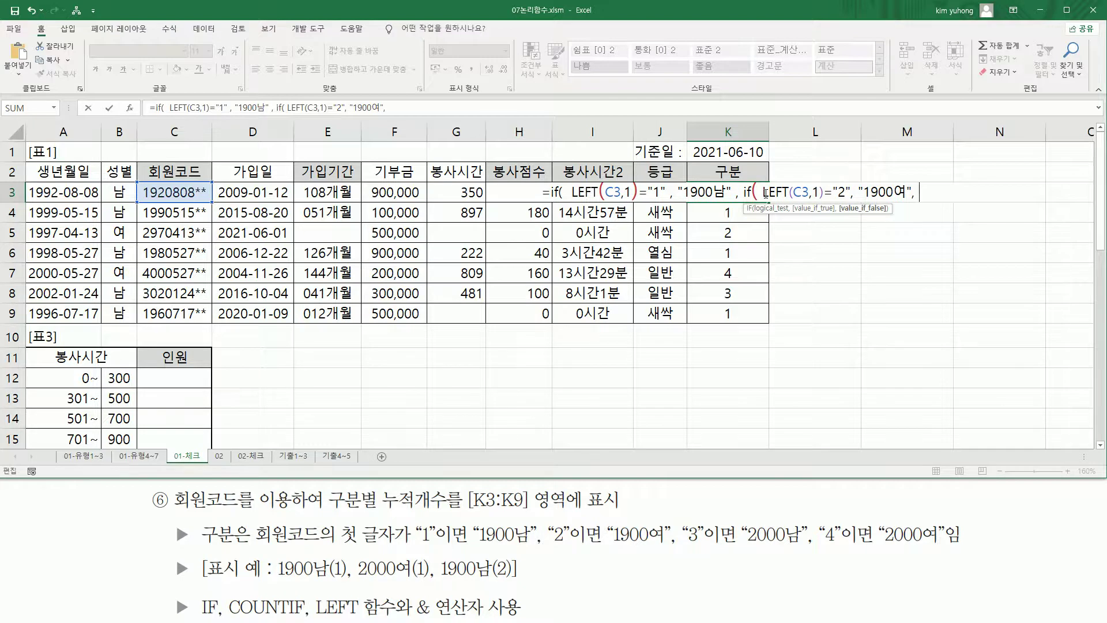
Nest a third IF in K3's formula that returns "2000남" when LEFT(C3,1)="3".
{"action": "type", "text": "if"}
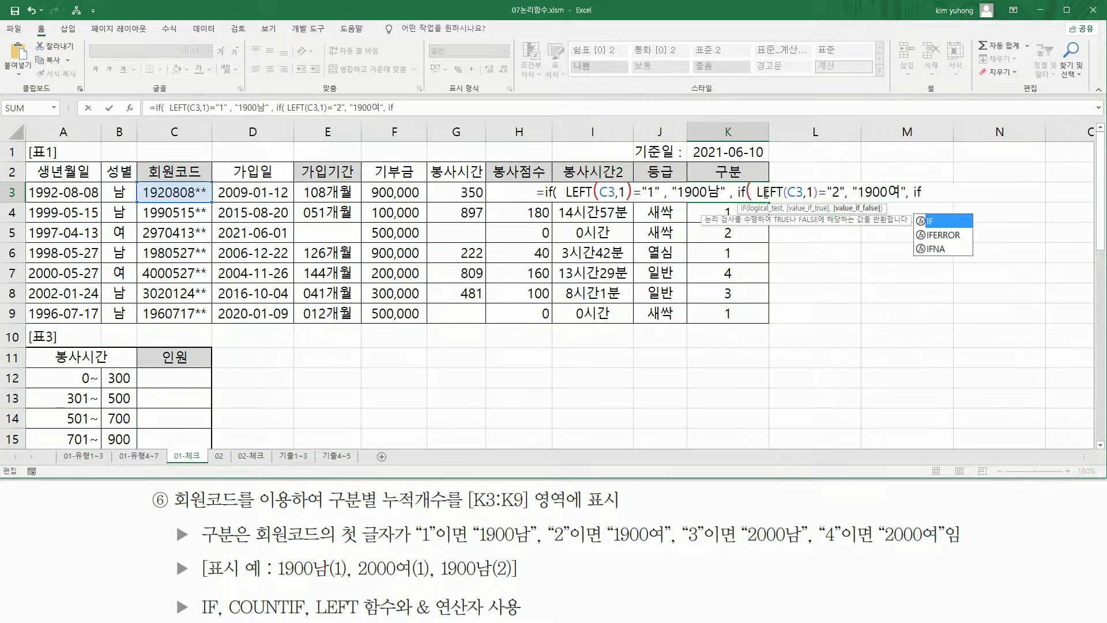
{"action": "type", "text": "( LEFT(C3,1)"}
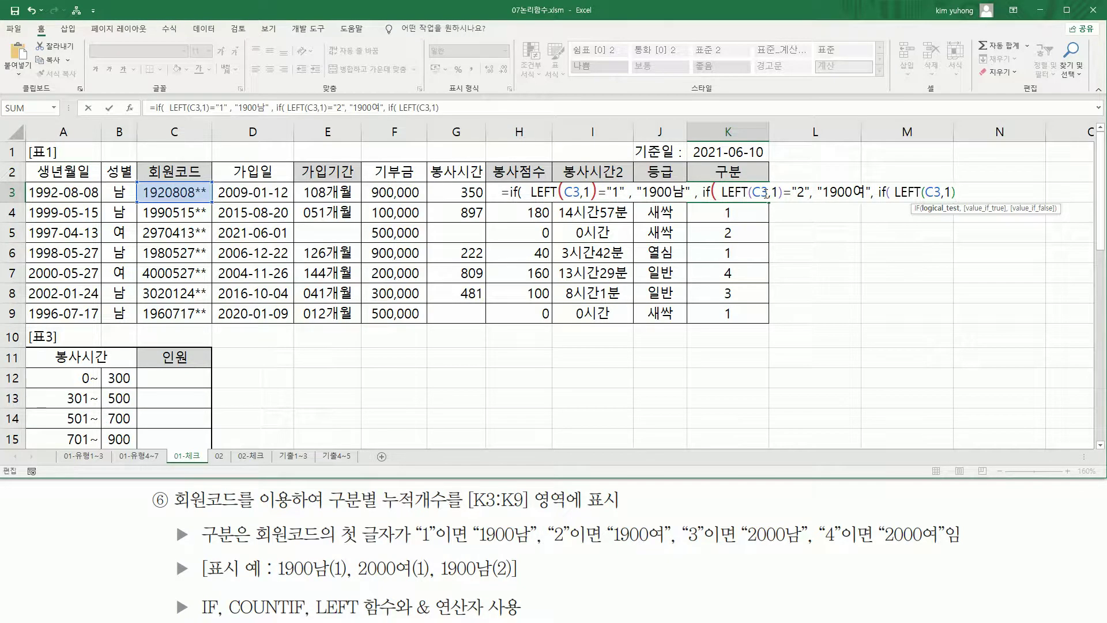
{"action": "type", "text": "="}
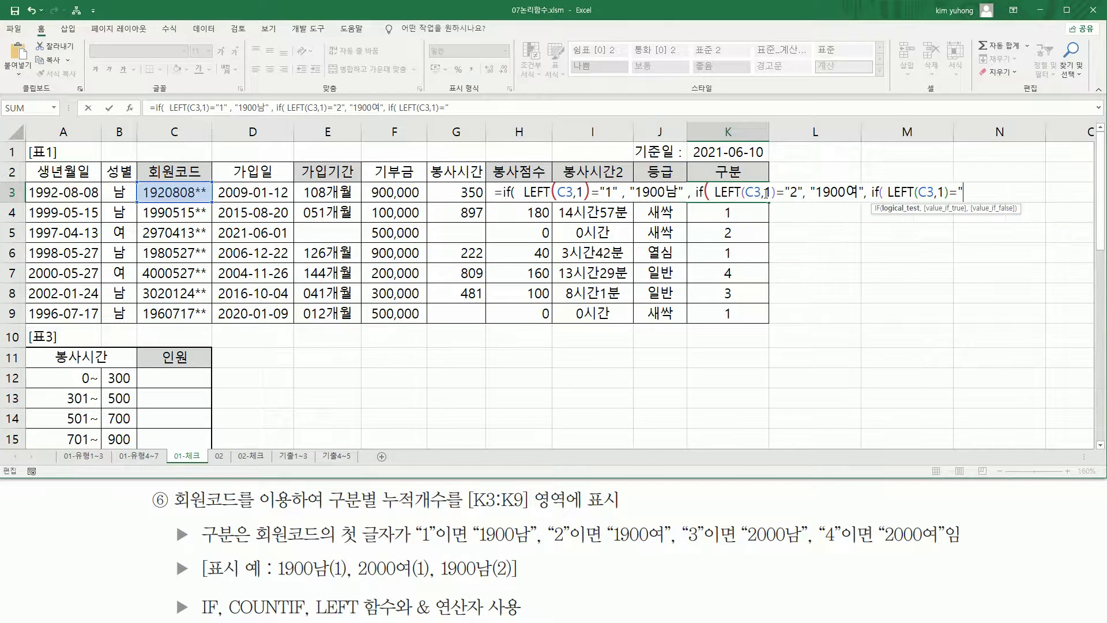
{"action": "type", "text": "\"3\" ,"}
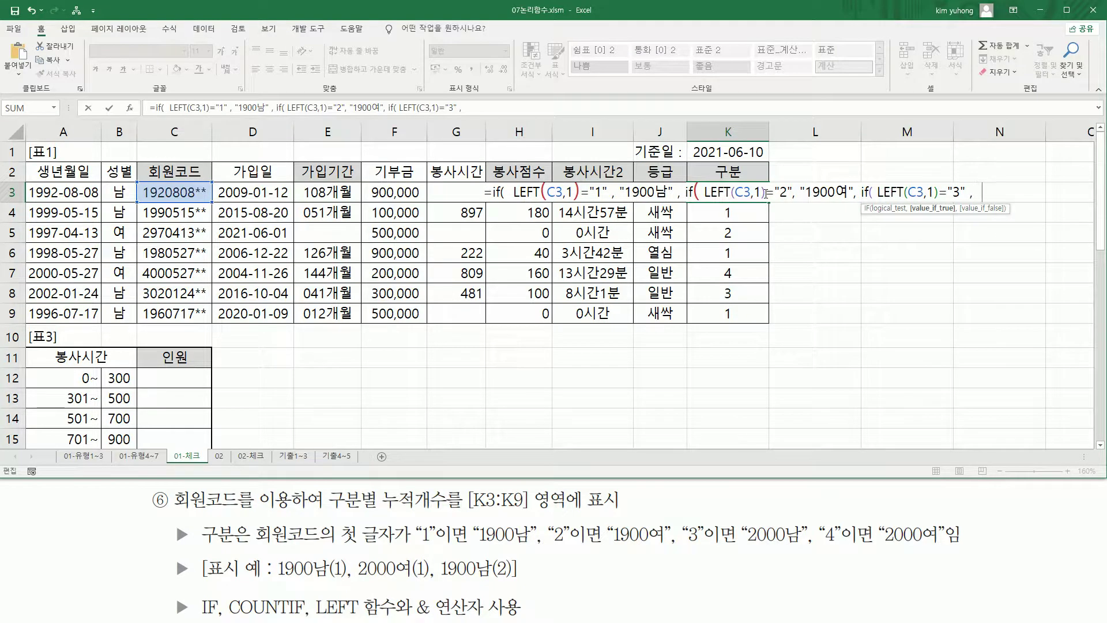
{"action": "type", "text": "  \"200"}
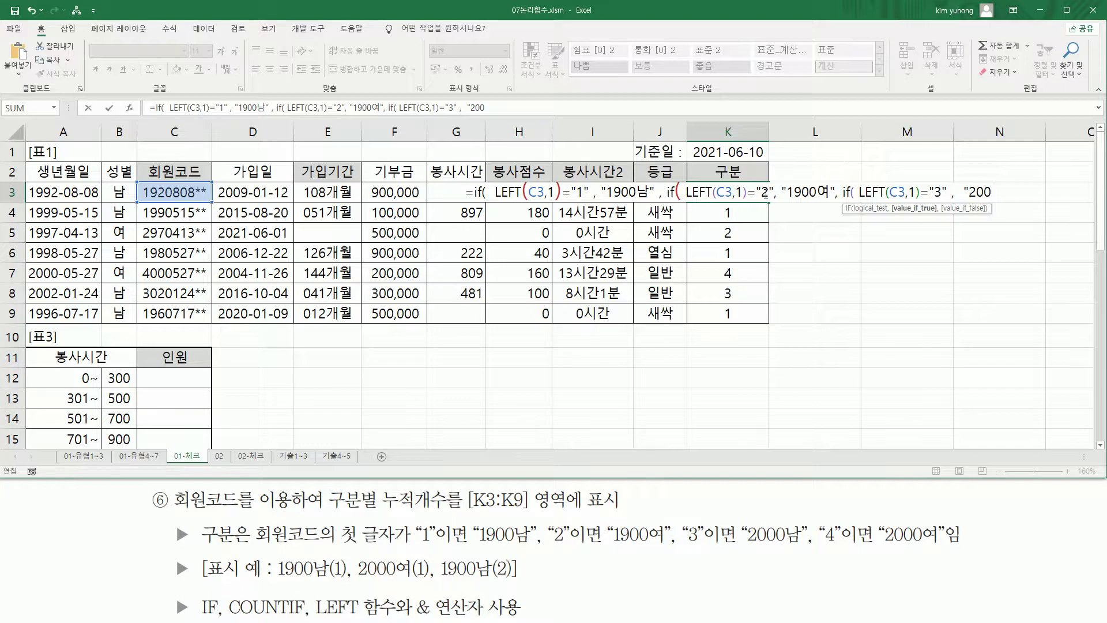
{"action": "type", "text": "0남"}
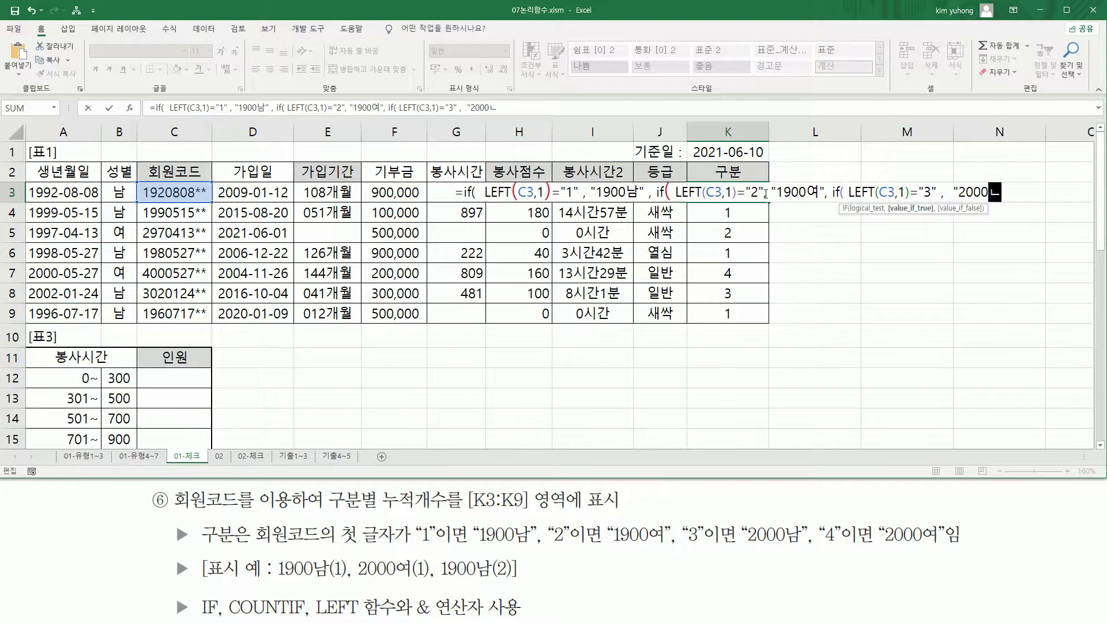
{"action": "type", "text": "\","}
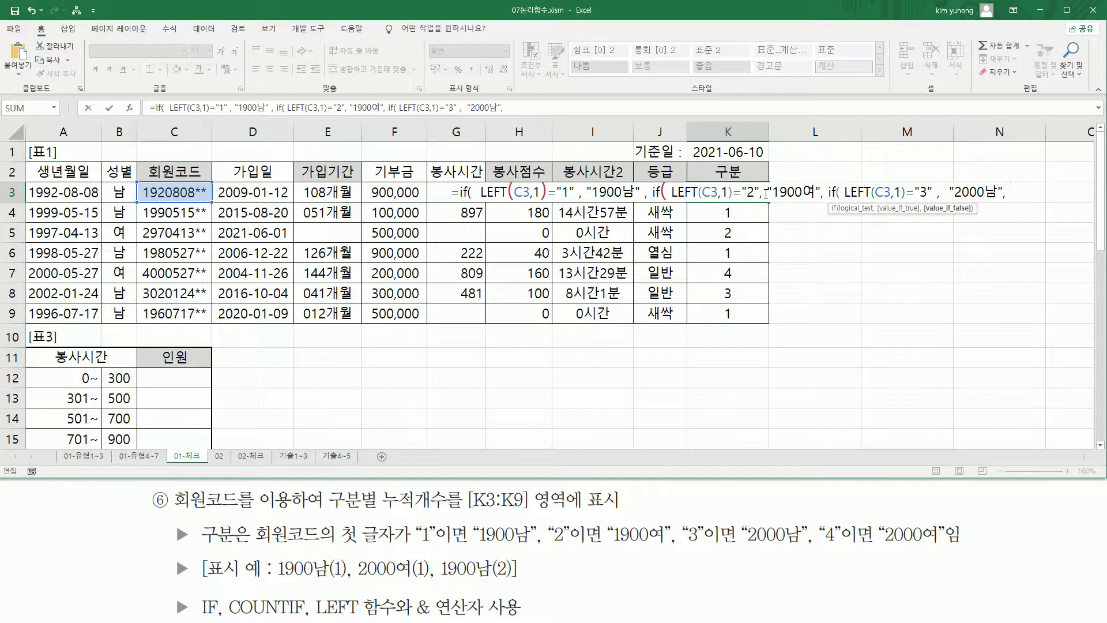
Finish K3's nested IF formula with "2000여" as the fallback value and fill it down to K9.
{"action": "type", "text": "\"200"}
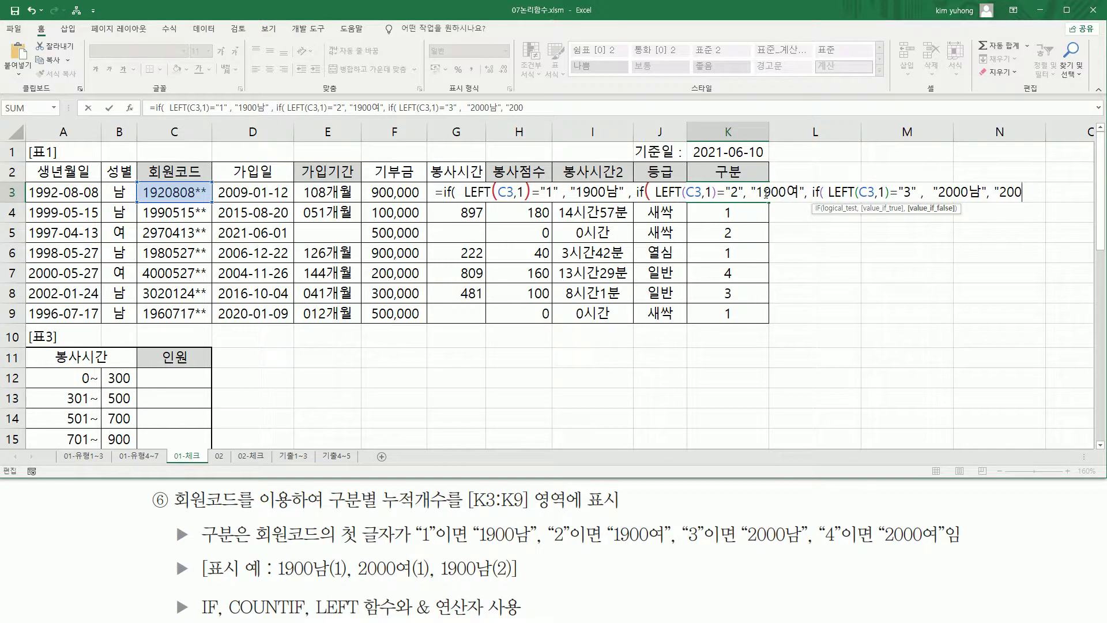
{"action": "type", "text": "0여\""}
{"action": "left_click", "coordinate": [766, 193]}
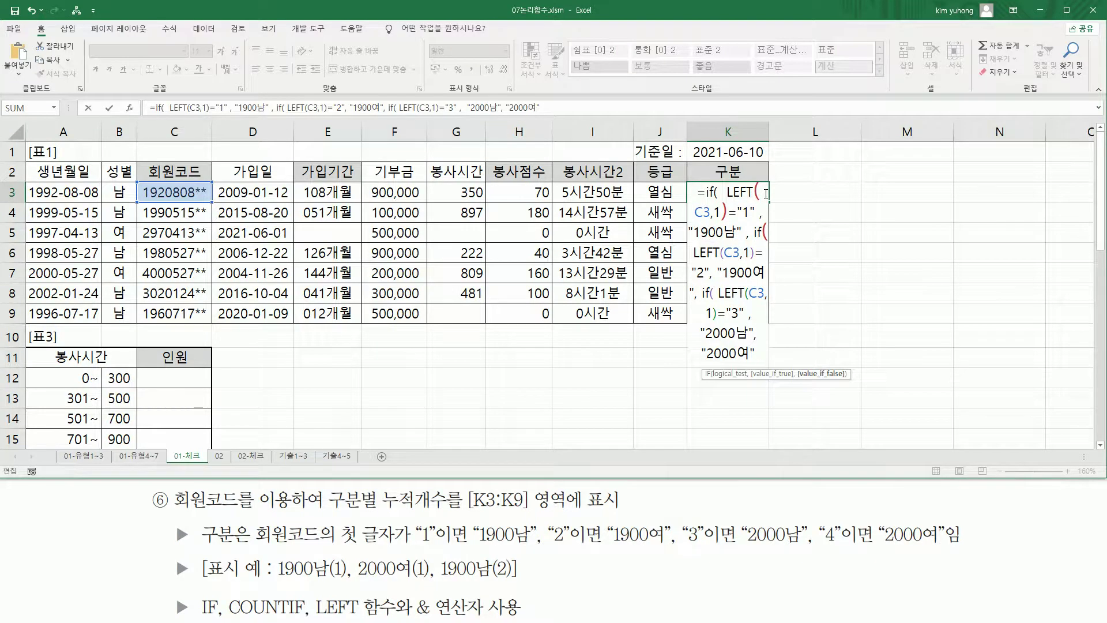
{"action": "type", "text": ") )"}
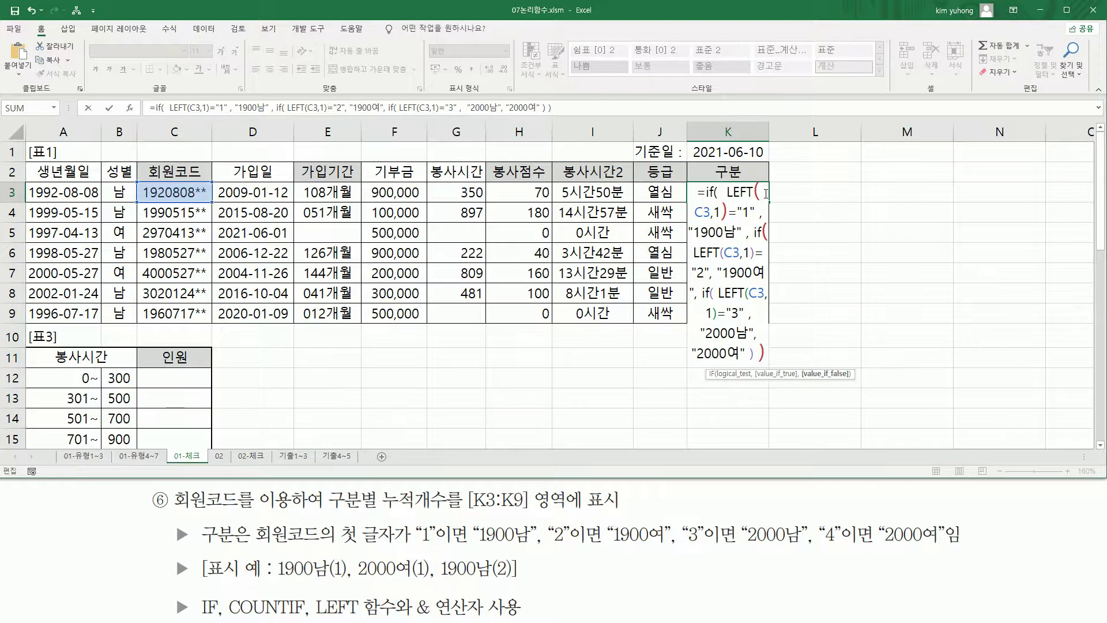
{"action": "type", "text": " )"}
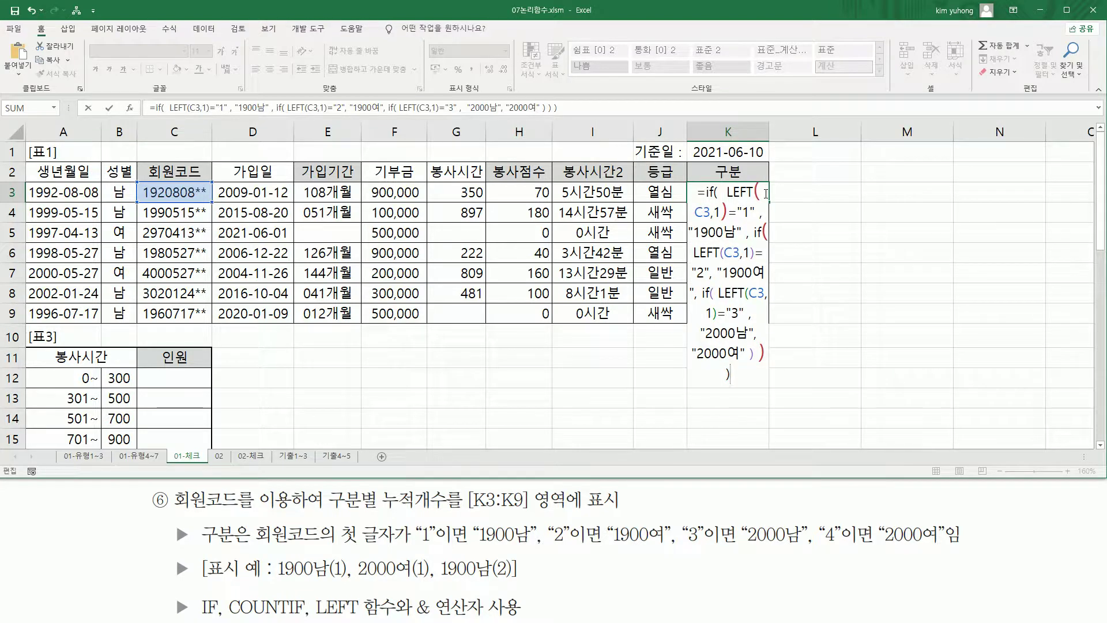
{"action": "key", "text": "Return"}
{"action": "left_click", "coordinate": [762, 194]}
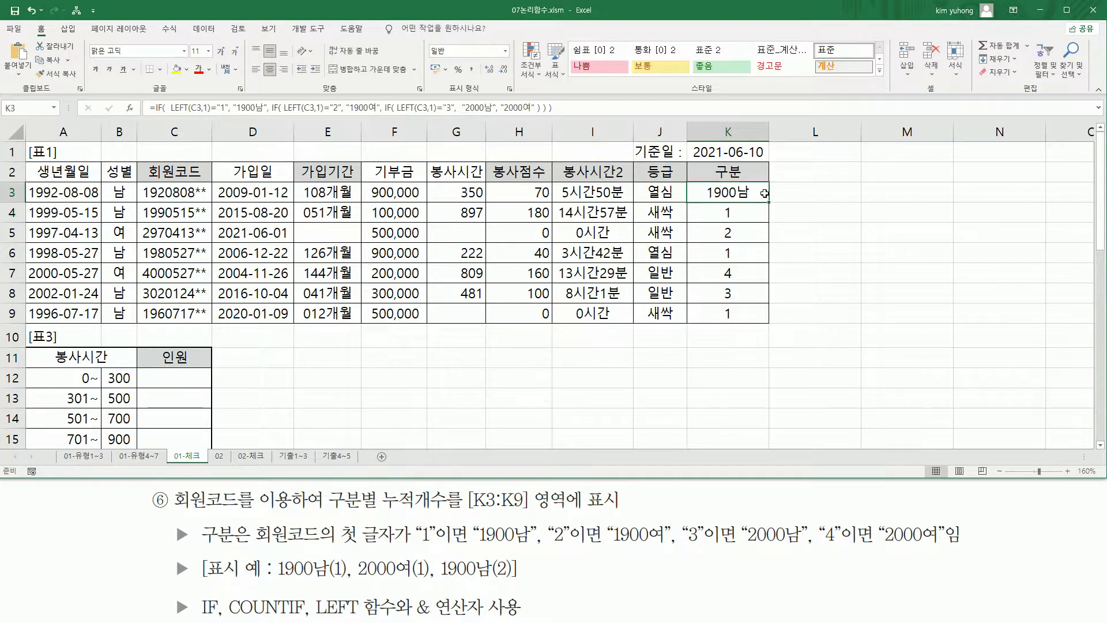
{"action": "left_click_drag", "start_coordinate": [770, 203], "coordinate": [763, 322]}
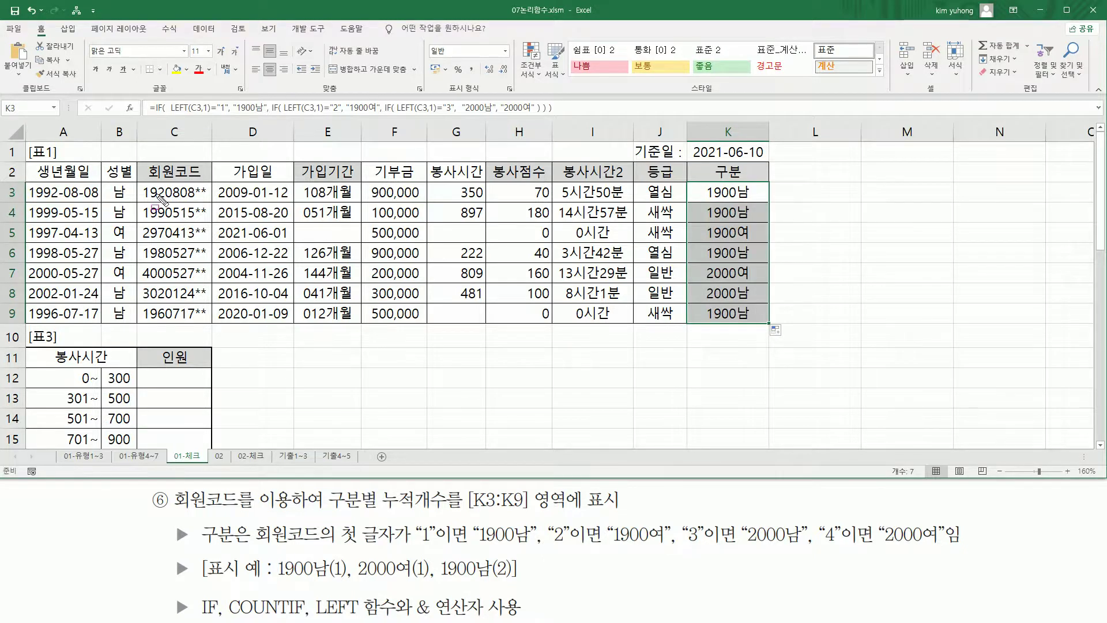
Compare the first character of each member code in C3:C9 with its category in K3:K9 and the rule in task ⑥.
{"action": "left_click_drag", "start_coordinate": [142, 183], "coordinate": [151, 224]}
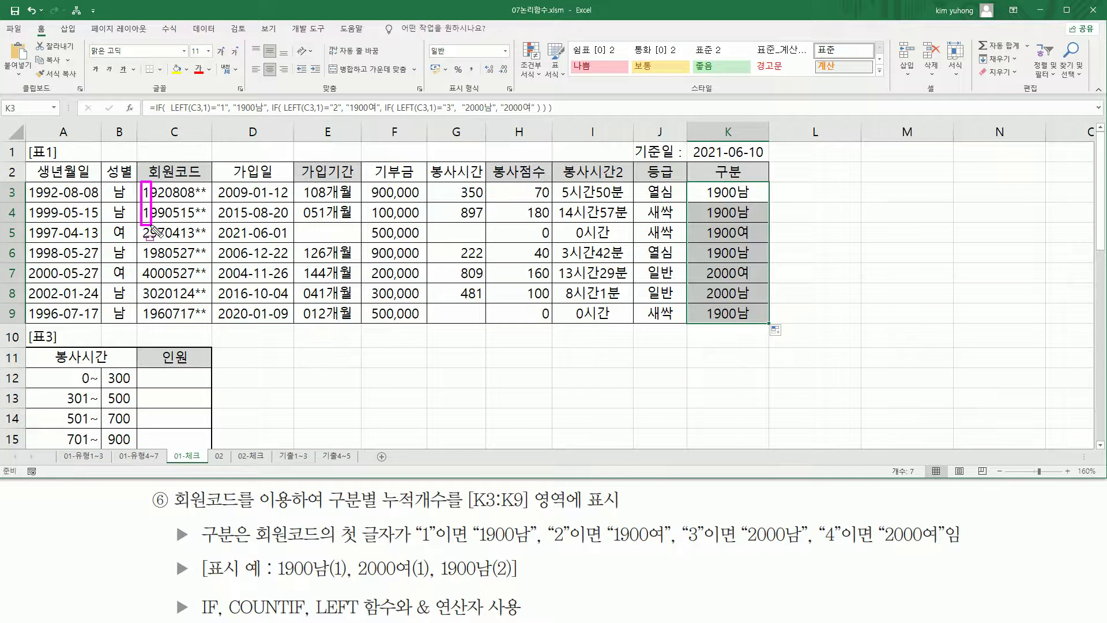
{"action": "left_click_drag", "start_coordinate": [701, 184], "coordinate": [764, 222]}
{"action": "left_click_drag", "start_coordinate": [140, 239], "coordinate": [151, 240]}
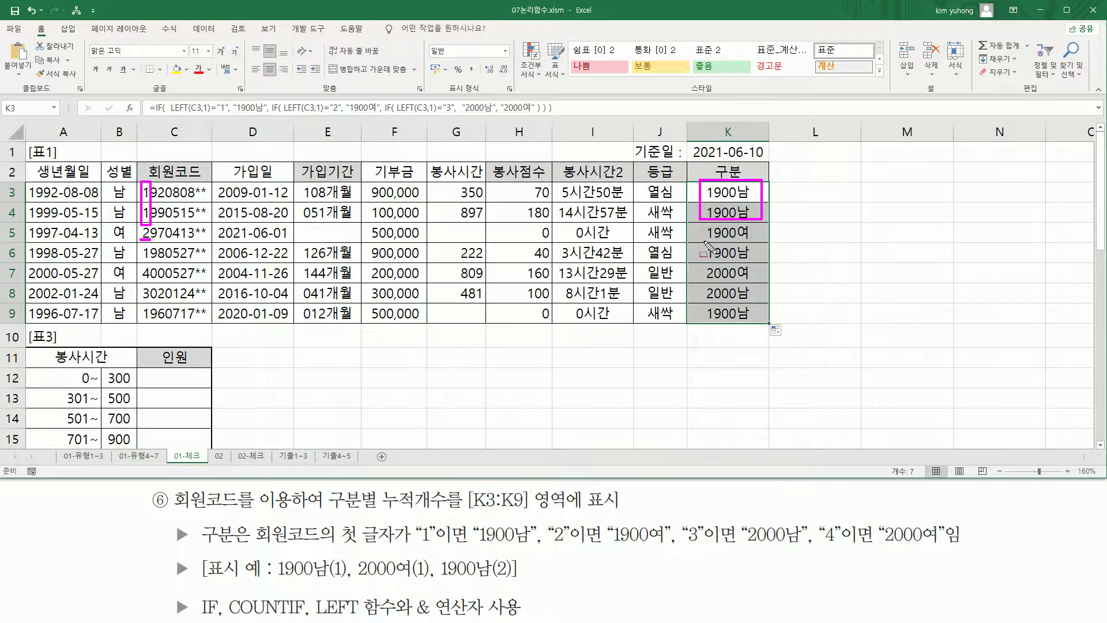
{"action": "mouse_move", "coordinate": [697, 238]}
{"action": "left_mouse_down"}
{"action": "mouse_move", "coordinate": [747, 239]}
{"action": "mouse_move", "coordinate": [758, 223]}
{"action": "left_mouse_up"}
{"action": "left_click_drag", "start_coordinate": [141, 261], "coordinate": [156, 261]}
{"action": "mouse_move", "coordinate": [703, 259]}
{"action": "left_mouse_down"}
{"action": "mouse_move", "coordinate": [752, 248]}
{"action": "mouse_move", "coordinate": [703, 254]}
{"action": "left_mouse_up"}
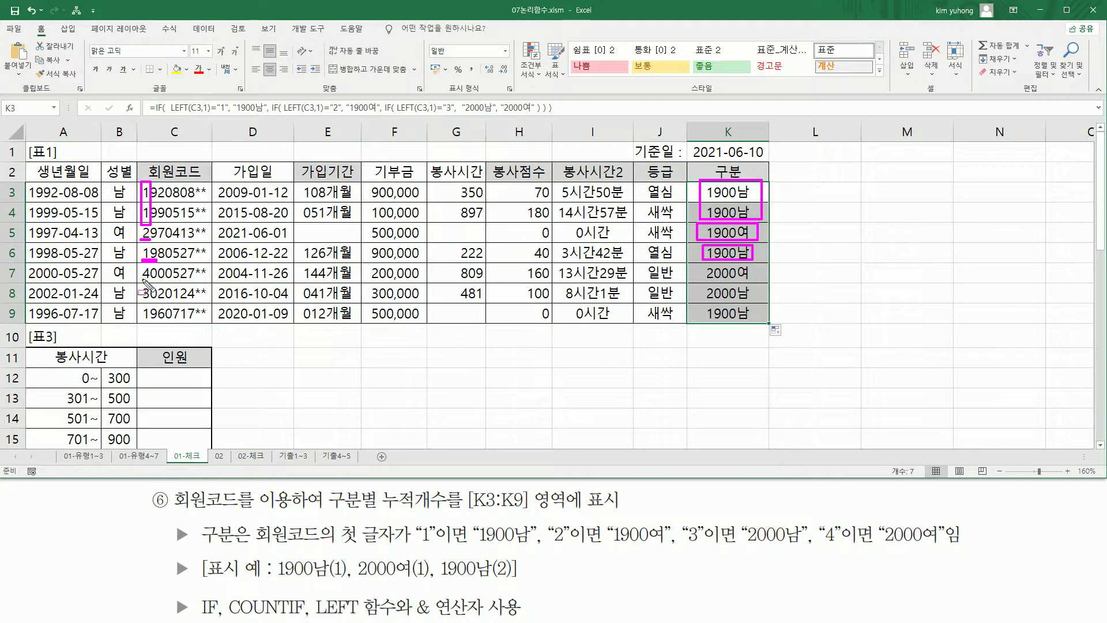
{"action": "mouse_move", "coordinate": [698, 279]}
{"action": "left_mouse_down"}
{"action": "mouse_move", "coordinate": [752, 279]}
{"action": "mouse_move", "coordinate": [754, 264]}
{"action": "left_mouse_up"}
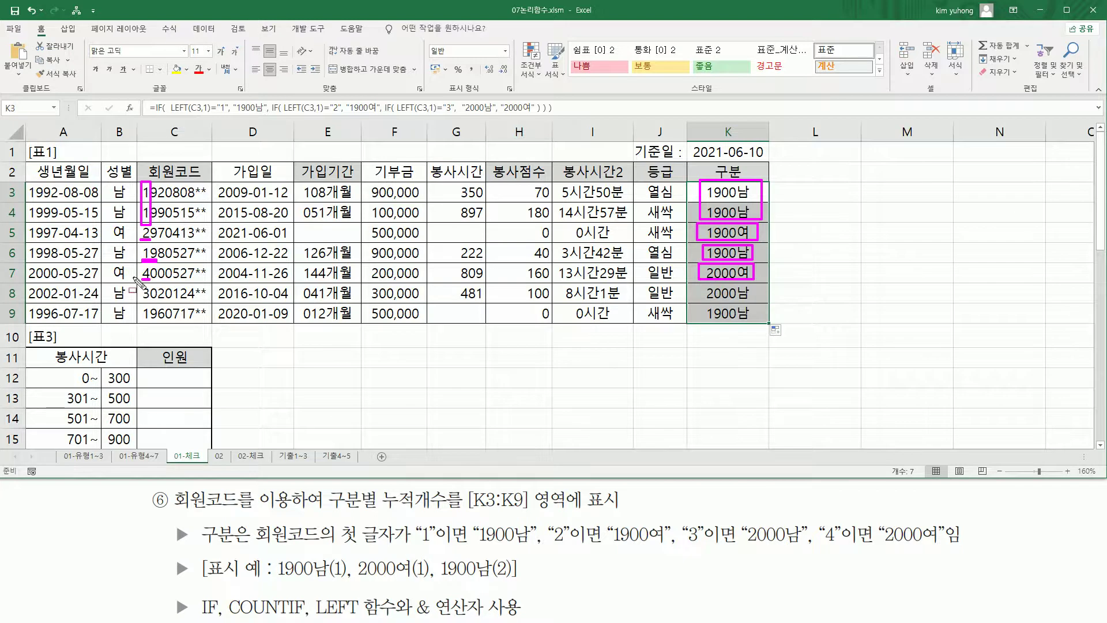
{"action": "left_click_drag", "start_coordinate": [137, 300], "coordinate": [154, 300]}
{"action": "mouse_move", "coordinate": [700, 300]}
{"action": "left_mouse_down"}
{"action": "mouse_move", "coordinate": [752, 299]}
{"action": "mouse_move", "coordinate": [750, 283]}
{"action": "left_mouse_up"}
{"action": "left_click_drag", "start_coordinate": [138, 318], "coordinate": [151, 318]}
{"action": "mouse_move", "coordinate": [703, 321]}
{"action": "left_mouse_down"}
{"action": "mouse_move", "coordinate": [753, 305]}
{"action": "mouse_move", "coordinate": [703, 306]}
{"action": "left_mouse_up"}
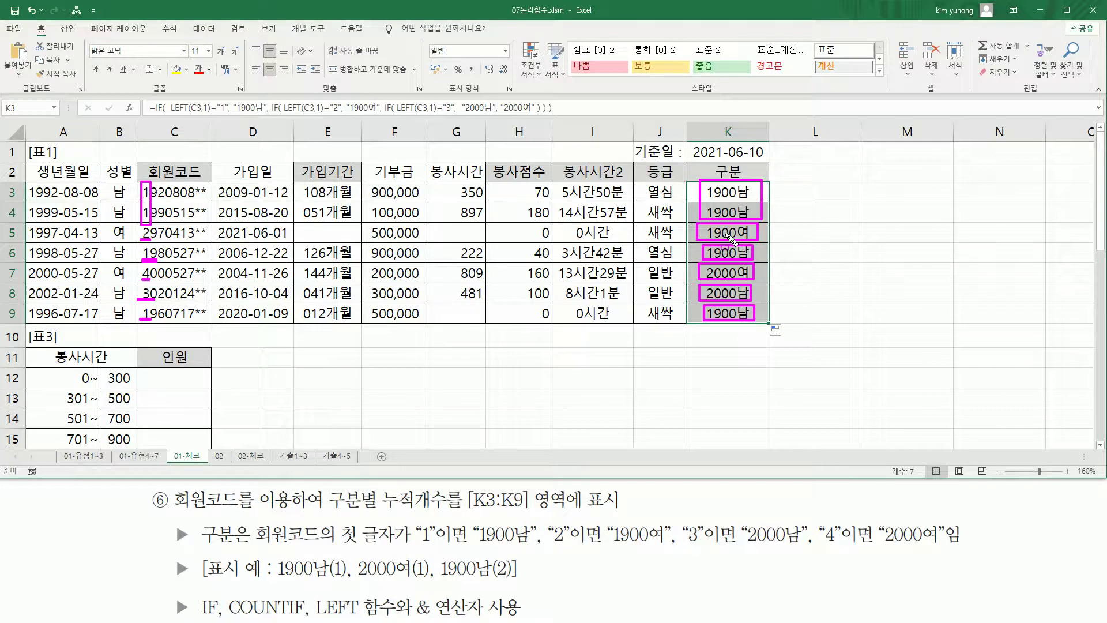
{"action": "mouse_move", "coordinate": [196, 546]}
{"action": "left_mouse_down"}
{"action": "mouse_move", "coordinate": [1095, 546]}
{"action": "mouse_move", "coordinate": [900, 547]}
{"action": "mouse_move", "coordinate": [966, 548]}
{"action": "left_mouse_up"}
{"action": "key", "text": "Escape"}
Place a text copy of K3's nested IF formula in C10, showing the formula itself instead of its result.
{"action": "left_click", "coordinate": [736, 191]}
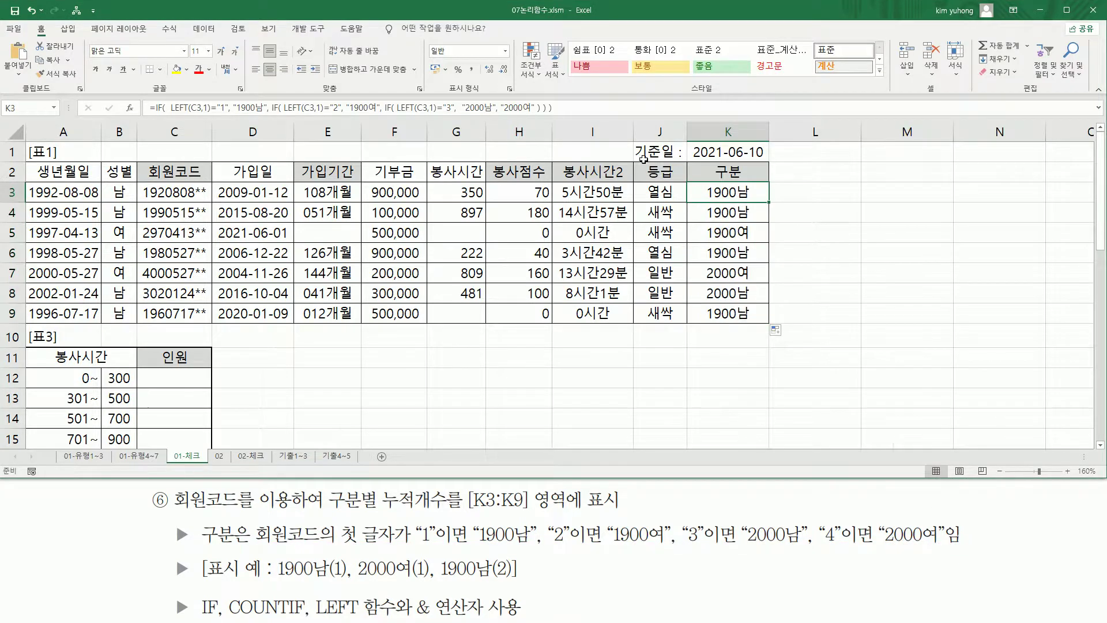
{"action": "left_click", "coordinate": [583, 106]}
{"action": "left_click", "coordinate": [189, 335]}
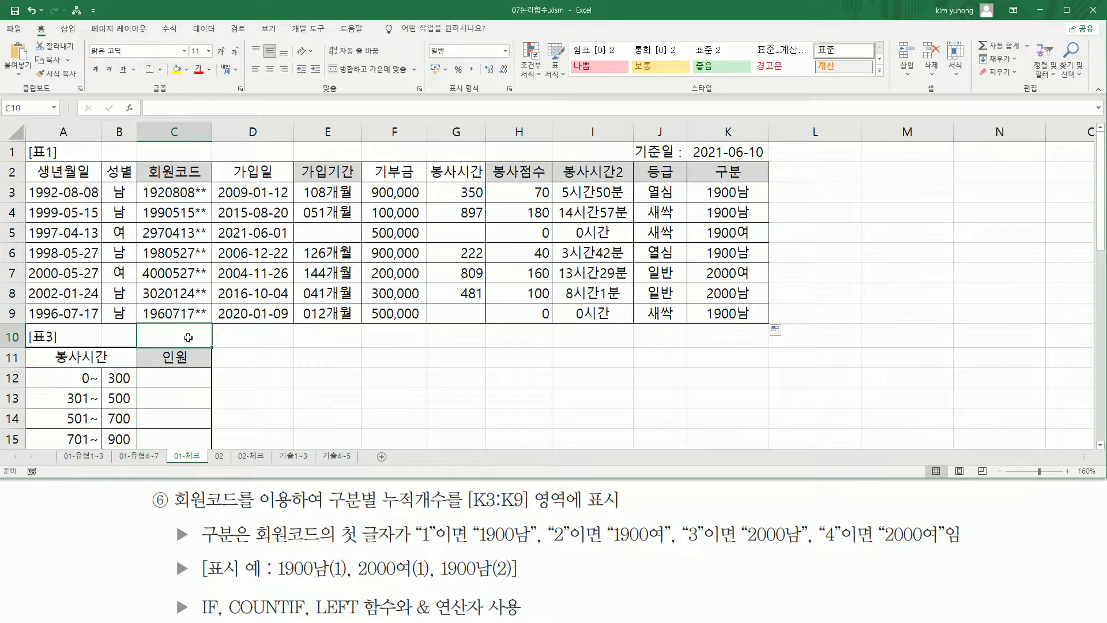
{"action": "type", "text": "=IF(  LEFT(C3,1)=\"1\", \"1900남\", IF( LEFT(C3,1)=\"2\", \"1900여\", IF( LEFT(C3,1)=\"3\",  \"2000남\", \"2000여\" ) ) )"}
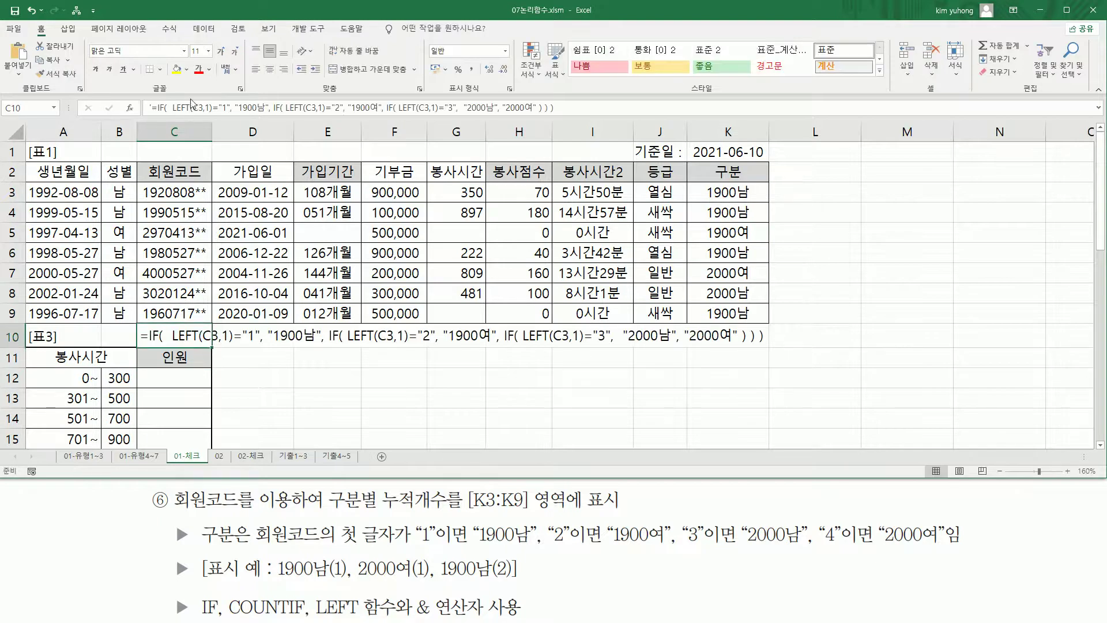
Color the formula text in C10 red.
{"action": "left_click", "coordinate": [199, 69]}
{"action": "left_click", "coordinate": [394, 398]}
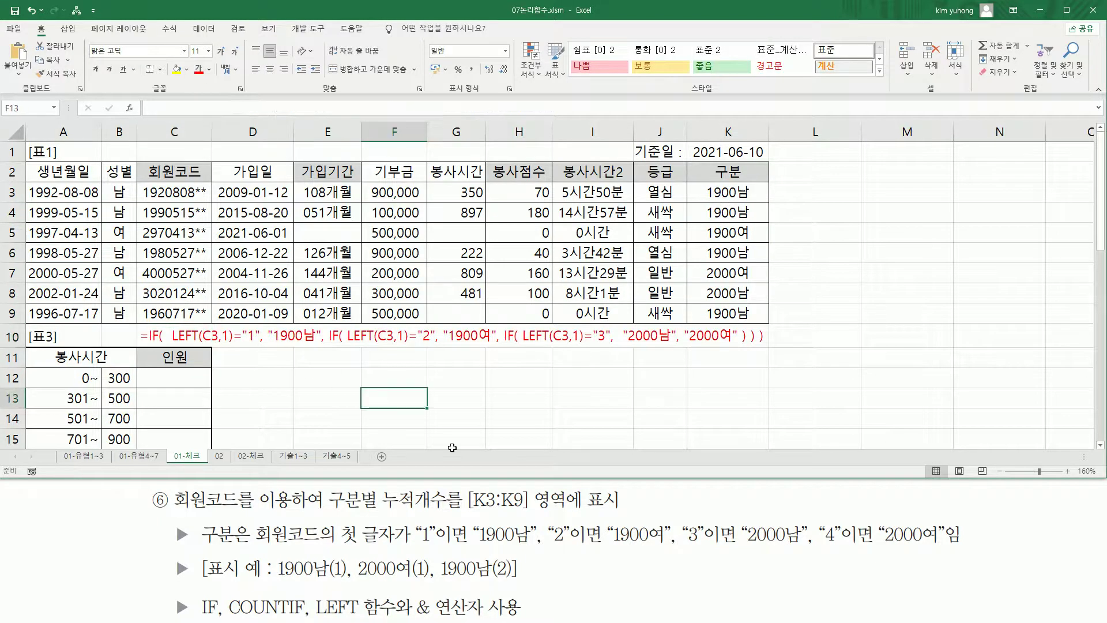
Examine the repeated LEFT(C3,1) tests and their comparison values in the formula text in C10.
{"action": "left_click_drag", "start_coordinate": [170, 343], "coordinate": [255, 345]}
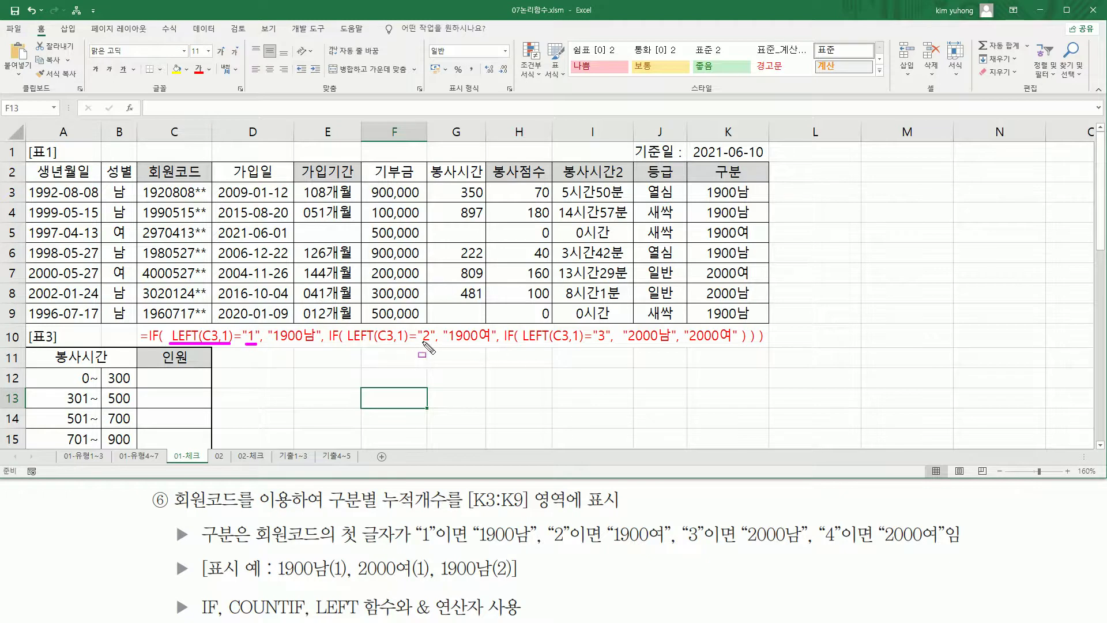
{"action": "left_click_drag", "start_coordinate": [420, 344], "coordinate": [428, 345]}
{"action": "left_click_drag", "start_coordinate": [595, 343], "coordinate": [608, 343]}
{"action": "left_click_drag", "start_coordinate": [249, 343], "coordinate": [255, 344]}
{"action": "key", "text": "e"}
{"action": "mouse_move", "coordinate": [172, 343]}
{"action": "left_mouse_down"}
{"action": "mouse_move", "coordinate": [233, 338]}
{"action": "mouse_move", "coordinate": [232, 327]}
{"action": "left_mouse_up"}
{"action": "mouse_move", "coordinate": [350, 324]}
{"action": "left_mouse_down"}
{"action": "mouse_move", "coordinate": [349, 346]}
{"action": "mouse_move", "coordinate": [407, 345]}
{"action": "left_mouse_up"}
{"action": "mouse_move", "coordinate": [536, 328]}
{"action": "left_mouse_down"}
{"action": "mouse_move", "coordinate": [523, 347]}
{"action": "mouse_move", "coordinate": [584, 324]}
{"action": "mouse_move", "coordinate": [585, 350]}
{"action": "left_mouse_up"}
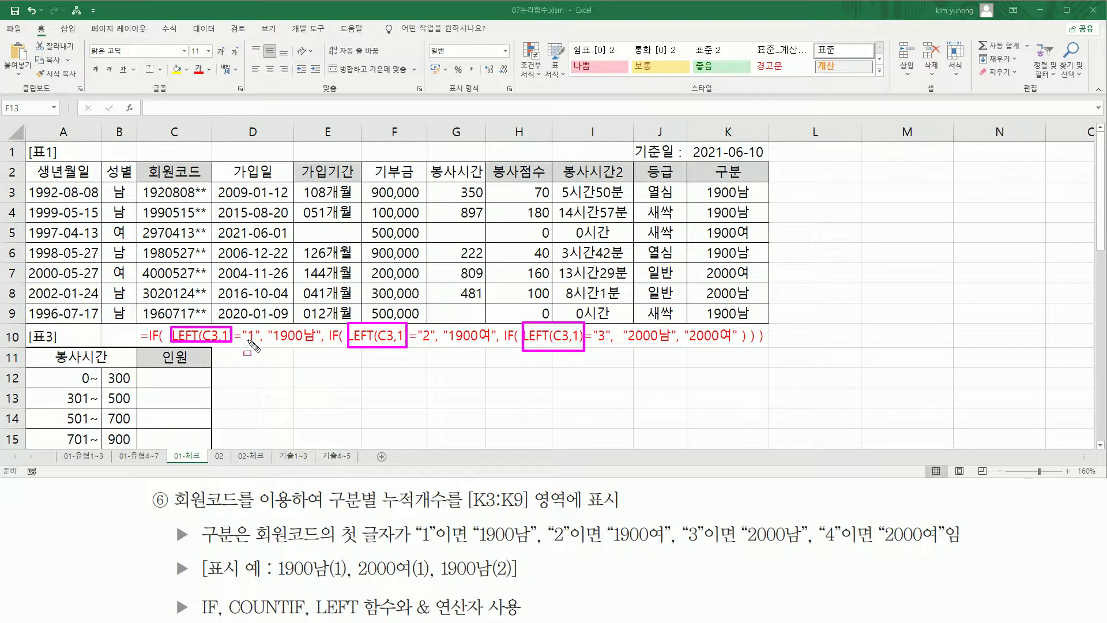
{"action": "left_click_drag", "start_coordinate": [245, 341], "coordinate": [257, 341]}
{"action": "left_click_drag", "start_coordinate": [419, 344], "coordinate": [430, 344]}
{"action": "left_click_drag", "start_coordinate": [598, 345], "coordinate": [609, 344]}
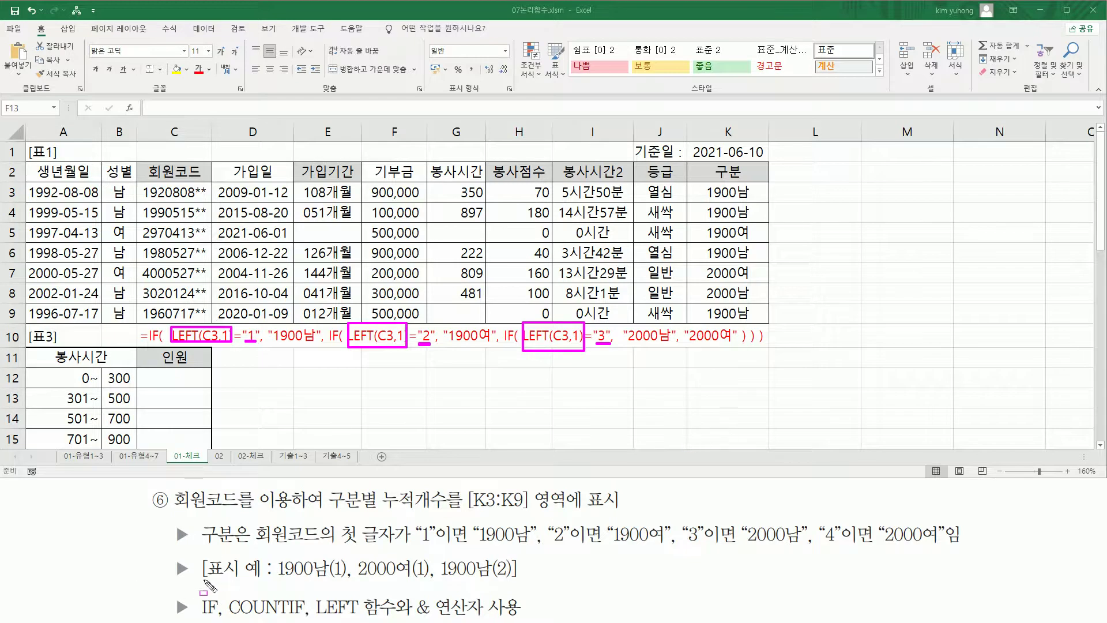
Review task ⑥'s running-count requirement, its display examples such as 1900남(1), and the COUNTIF function it calls for.
{"action": "left_click_drag", "start_coordinate": [278, 576], "coordinate": [490, 576]}
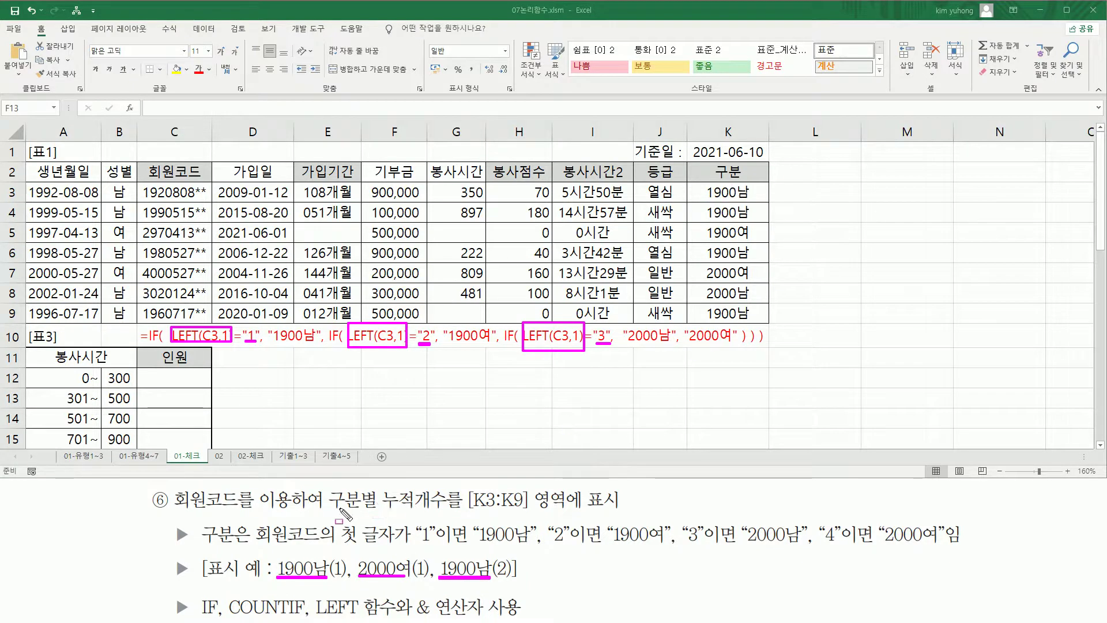
{"action": "left_click_drag", "start_coordinate": [323, 510], "coordinate": [445, 514]}
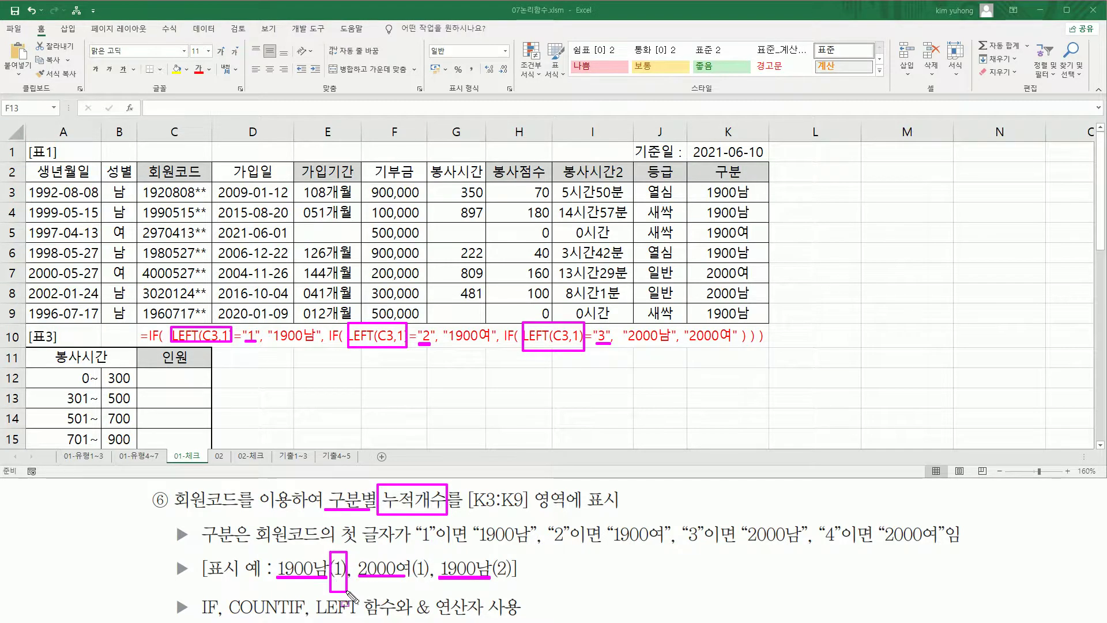
{"action": "left_click_drag", "start_coordinate": [330, 552], "coordinate": [274, 578]}
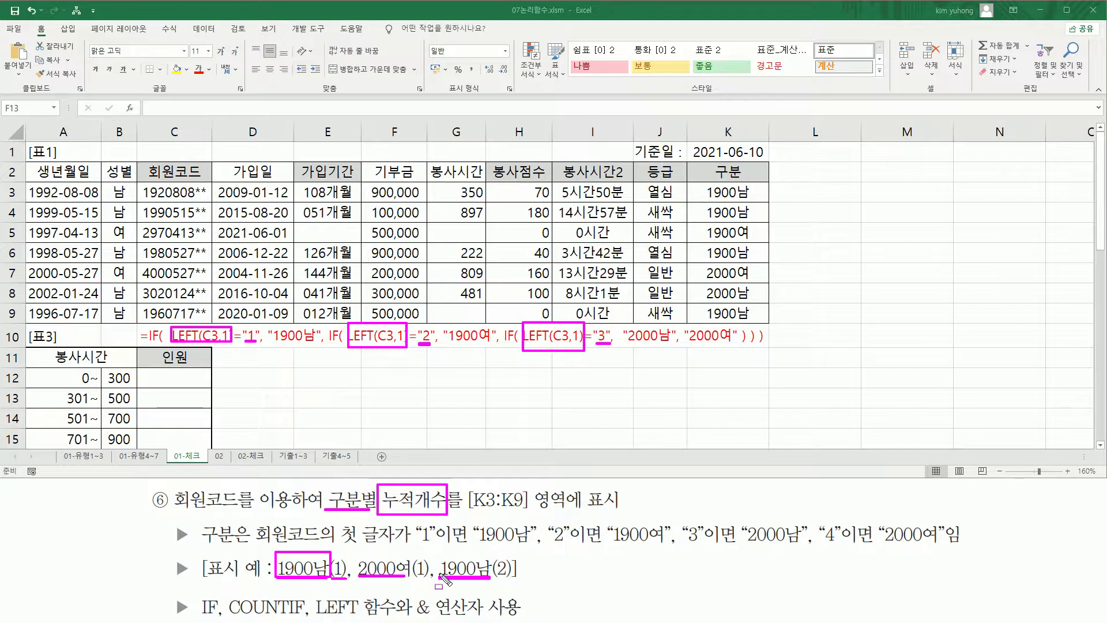
{"action": "left_click_drag", "start_coordinate": [440, 552], "coordinate": [507, 580]}
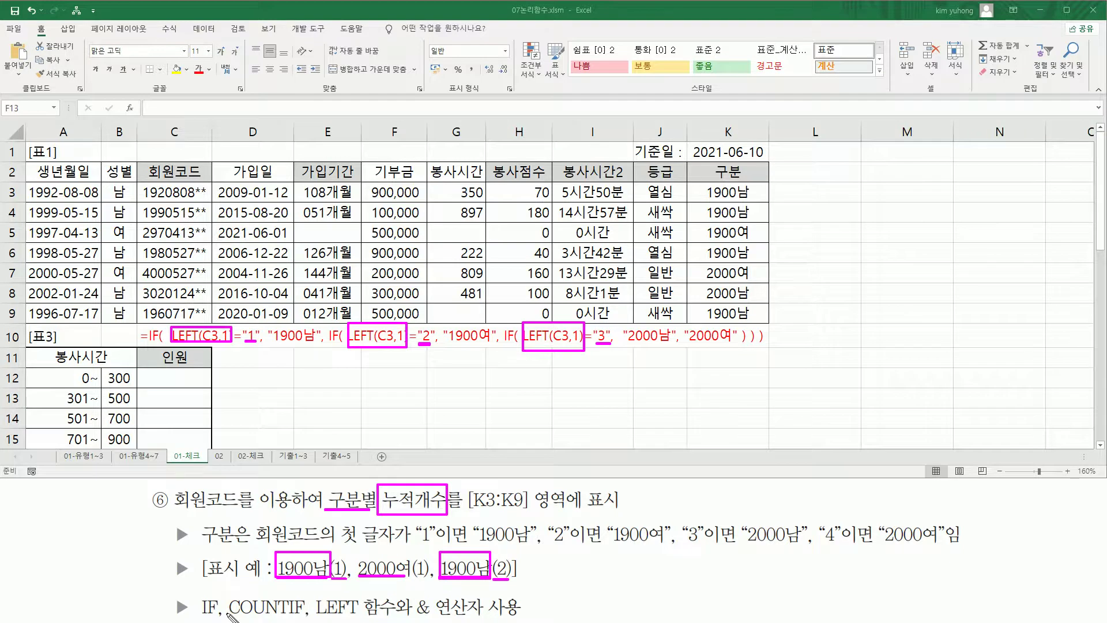
{"action": "left_click_drag", "start_coordinate": [229, 616], "coordinate": [282, 618]}
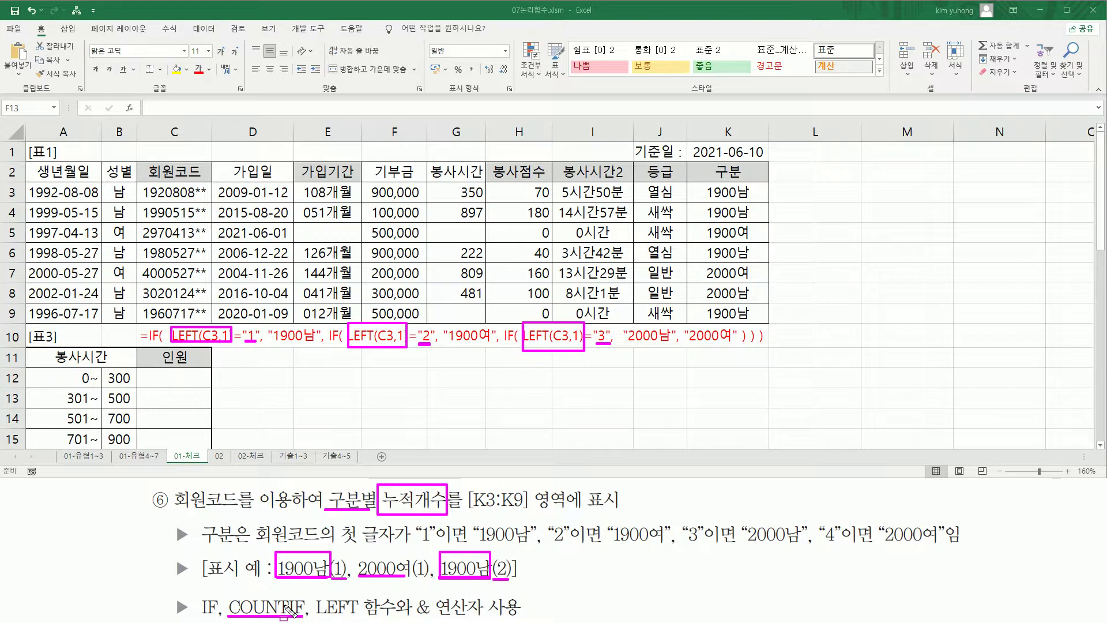
{"action": "key", "text": "Escape"}
Start a COUNTIF formula in L3 with the expanding range $C$3:C3, only its first reference absolute.
{"action": "left_click", "coordinate": [804, 197]}
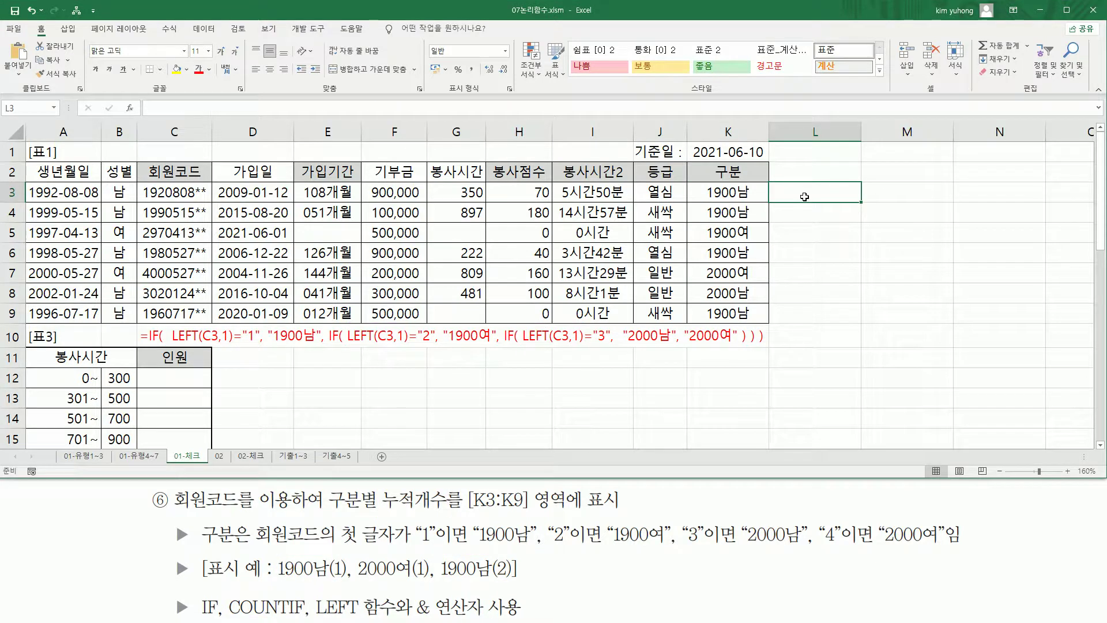
{"action": "type", "text": "=coun"}
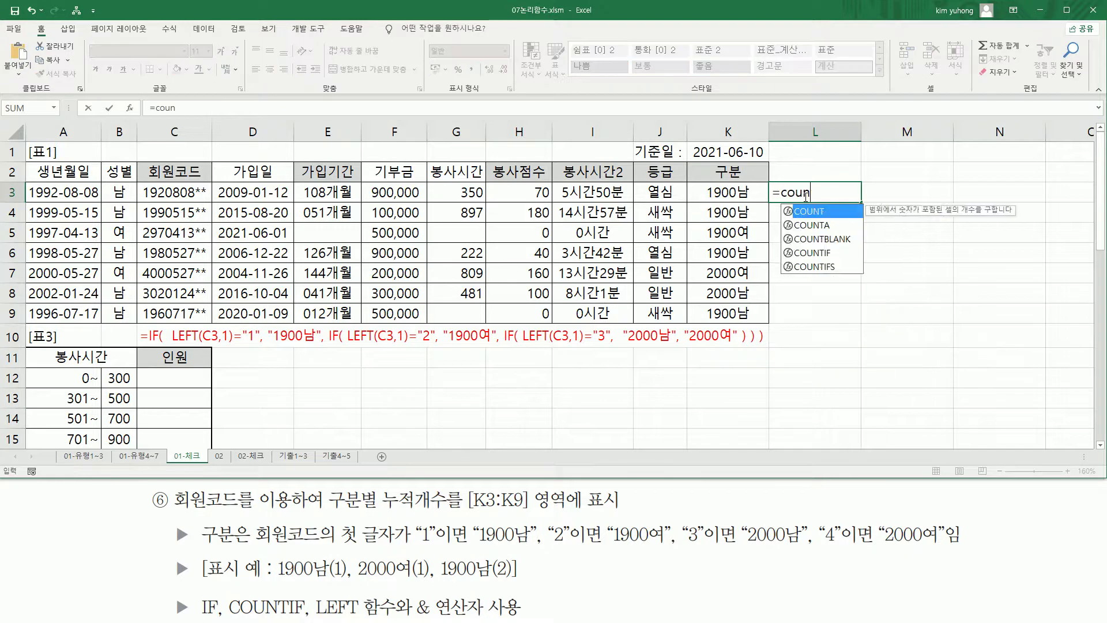
{"action": "type", "text": "tif("}
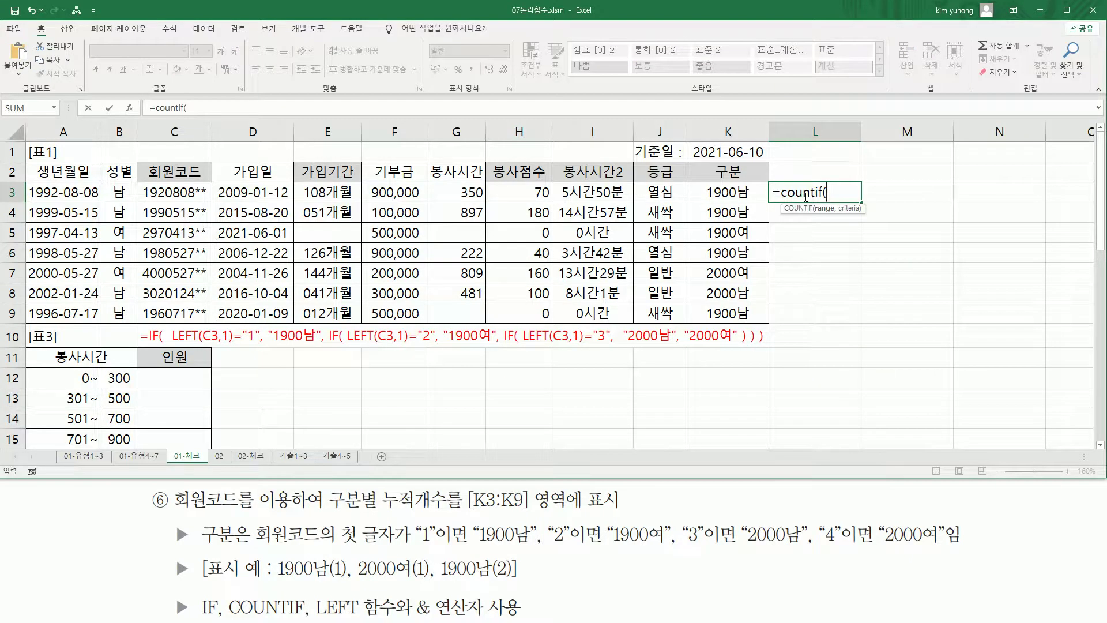
{"action": "left_click", "coordinate": [178, 192]}
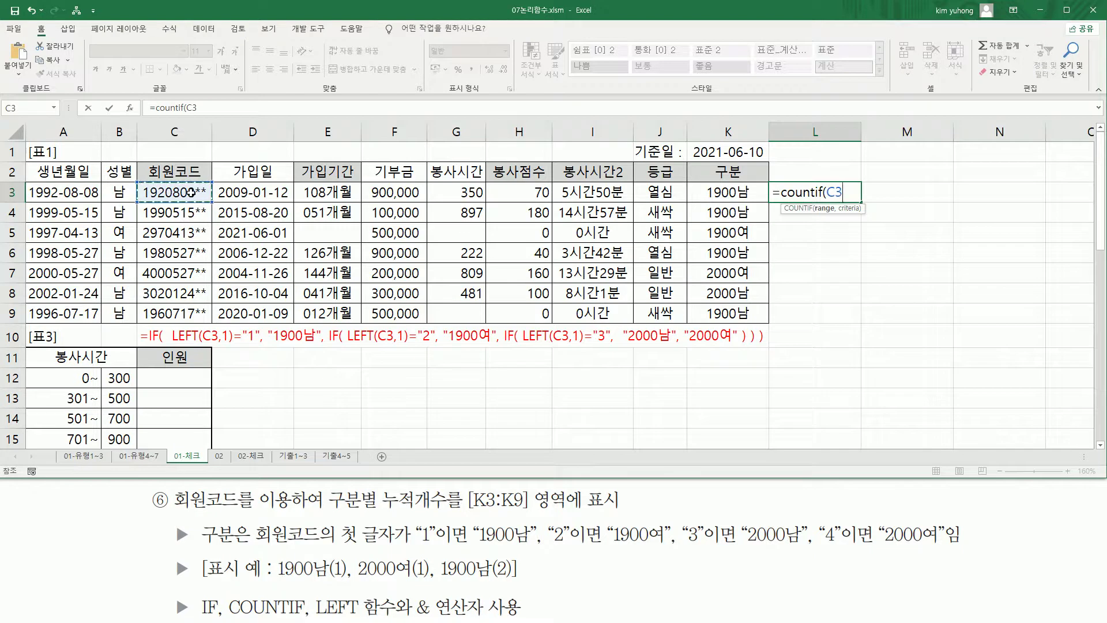
{"action": "key", "text": "F8"}
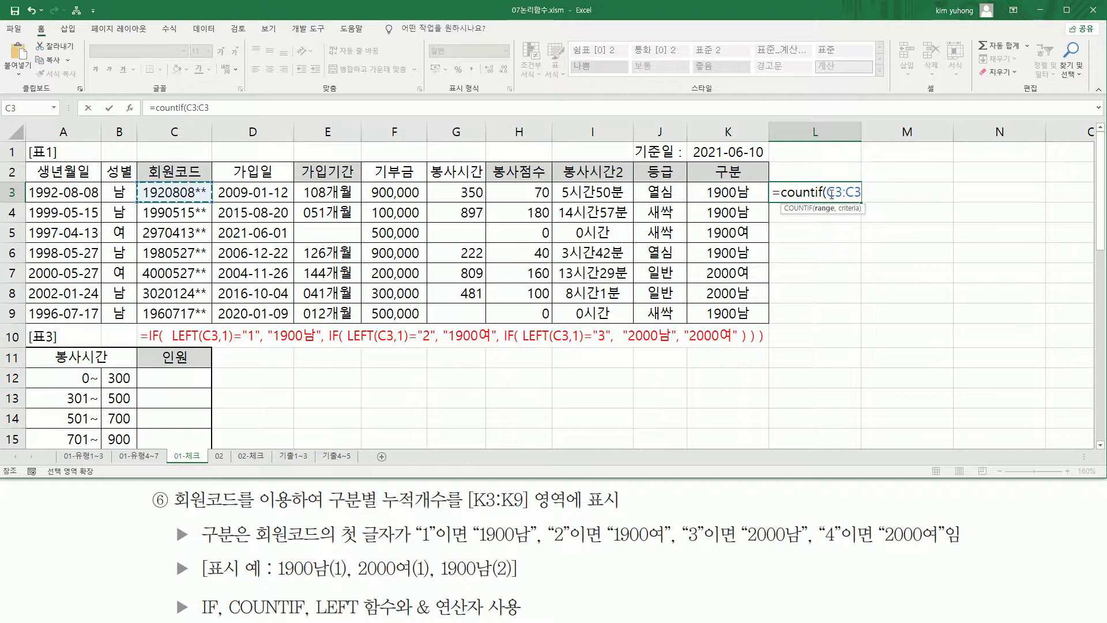
{"action": "type", "text": ")"}
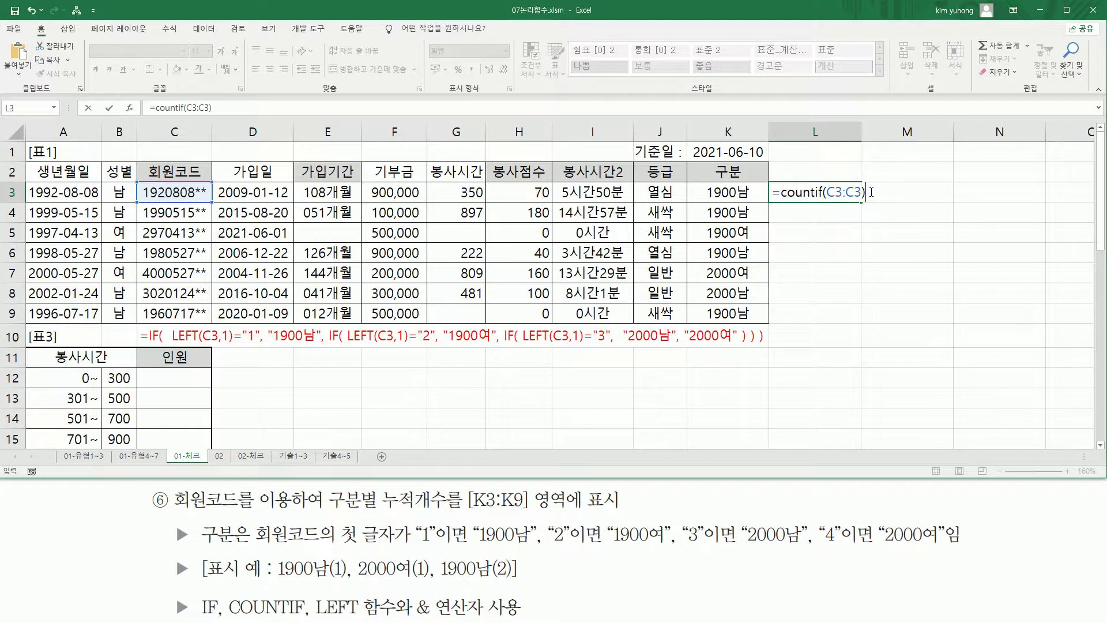
{"action": "left_click", "coordinate": [838, 192]}
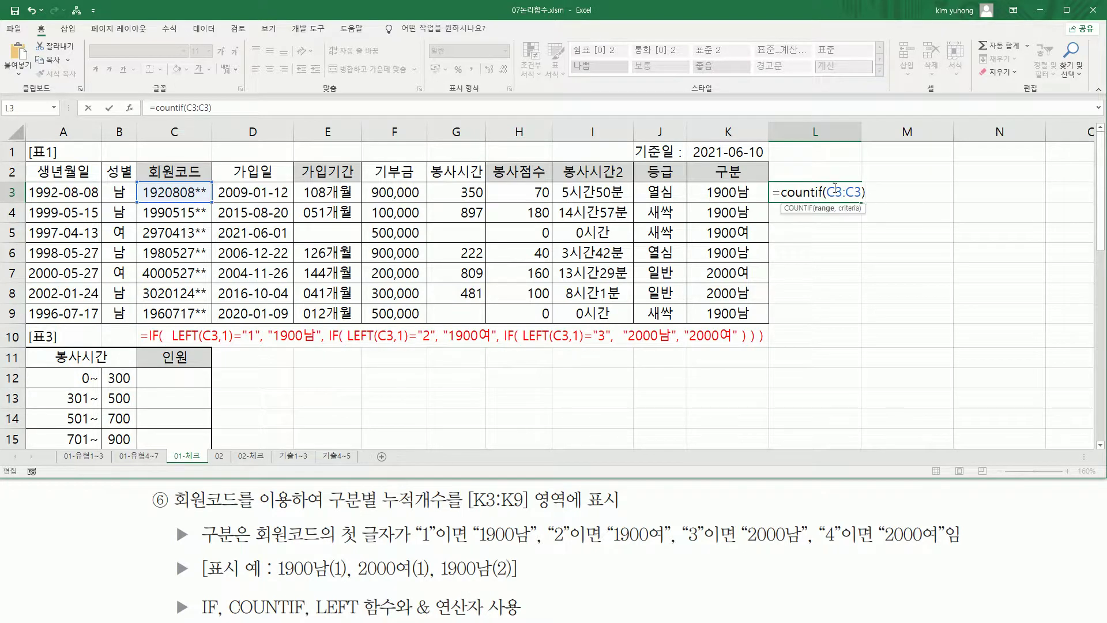
{"action": "left_click_drag", "start_coordinate": [829, 192], "coordinate": [841, 194]}
{"action": "key", "text": "F4"}
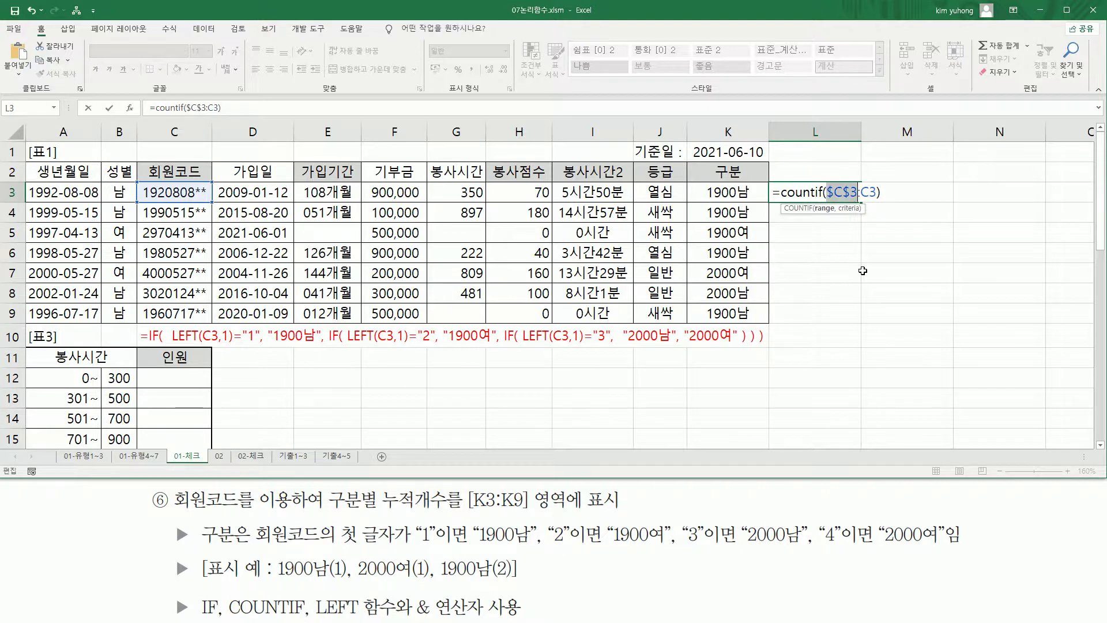
{"action": "left_click", "coordinate": [878, 192]}
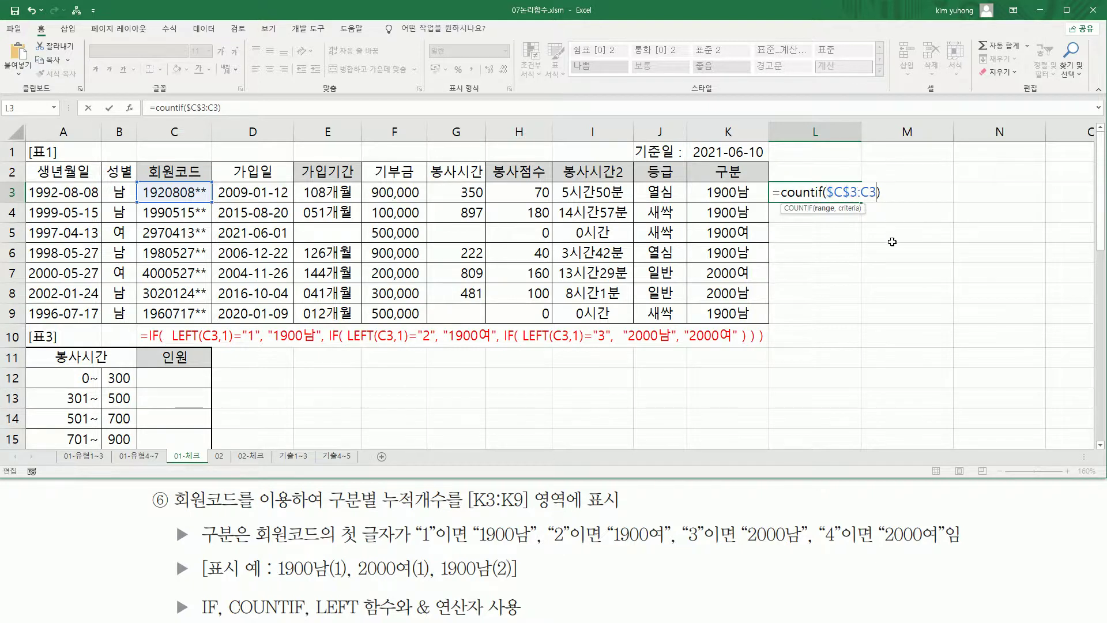
Complete L3's COUNTIF with the criterion "1*" and fill the formula down to L9.
{"action": "type", "text": ","}
{"action": "type", "text": "1*"}
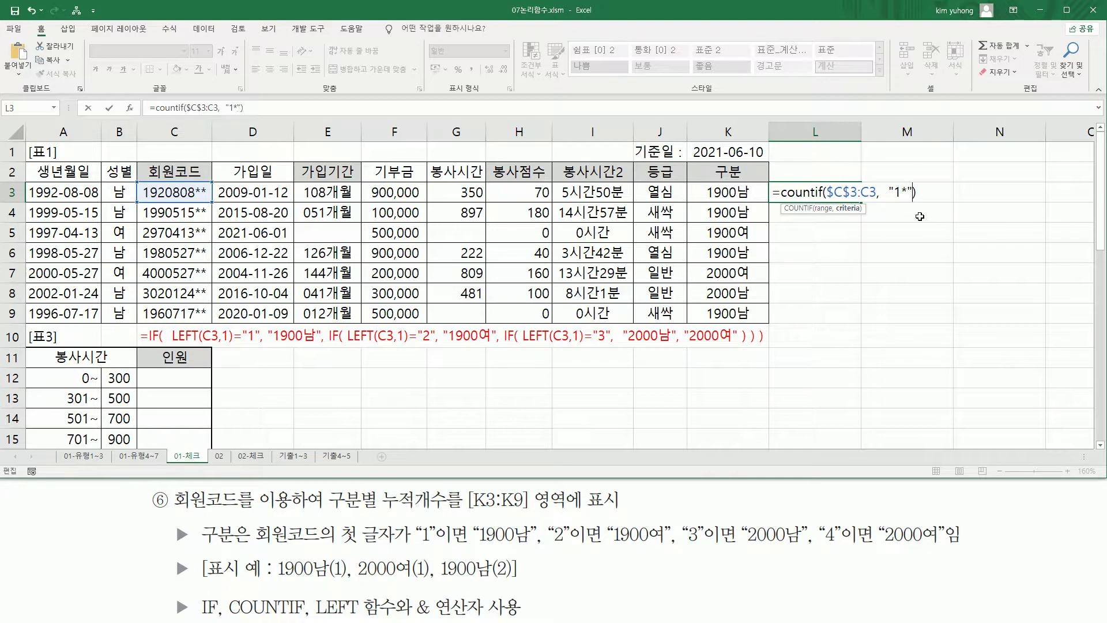
{"action": "left_click_drag", "start_coordinate": [893, 192], "coordinate": [908, 195]}
{"action": "key", "text": "Return"}
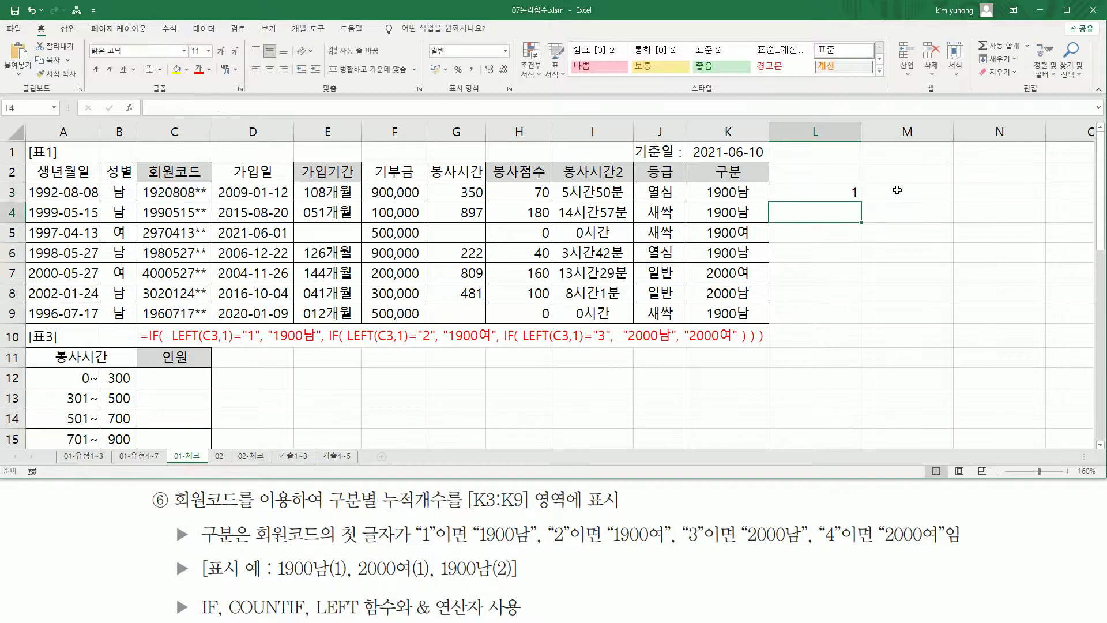
{"action": "left_click", "coordinate": [836, 198]}
{"action": "left_click_drag", "start_coordinate": [863, 203], "coordinate": [864, 318]}
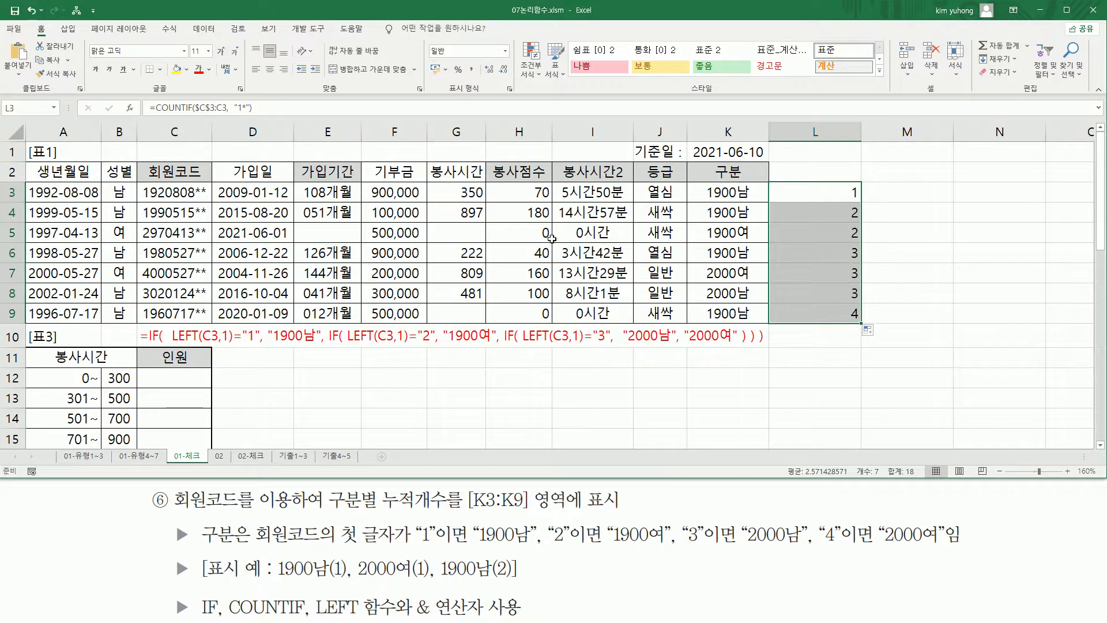
Compare the running counts in L3:L9 with the first digit of each member code in C3:C9.
{"action": "key", "text": "ctrl+2"}
{"action": "left_click_drag", "start_coordinate": [139, 180], "coordinate": [154, 200]}
{"action": "left_click_drag", "start_coordinate": [842, 197], "coordinate": [871, 184]}
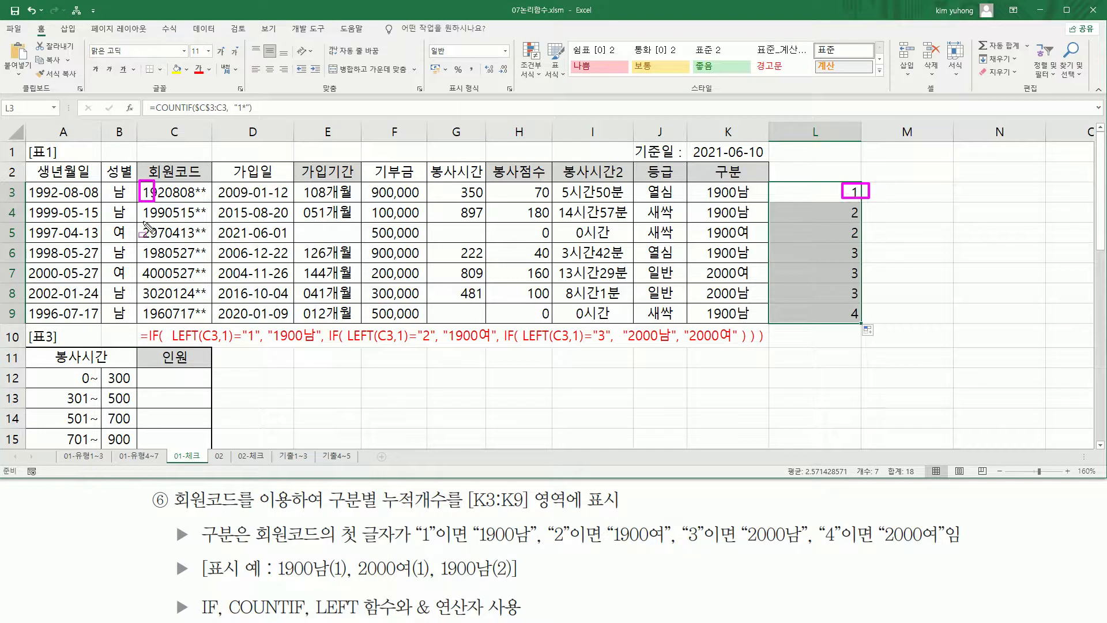
{"action": "left_click_drag", "start_coordinate": [139, 220], "coordinate": [151, 203]}
{"action": "left_click_drag", "start_coordinate": [848, 203], "coordinate": [866, 220]}
{"action": "left_click_drag", "start_coordinate": [140, 237], "coordinate": [156, 242]}
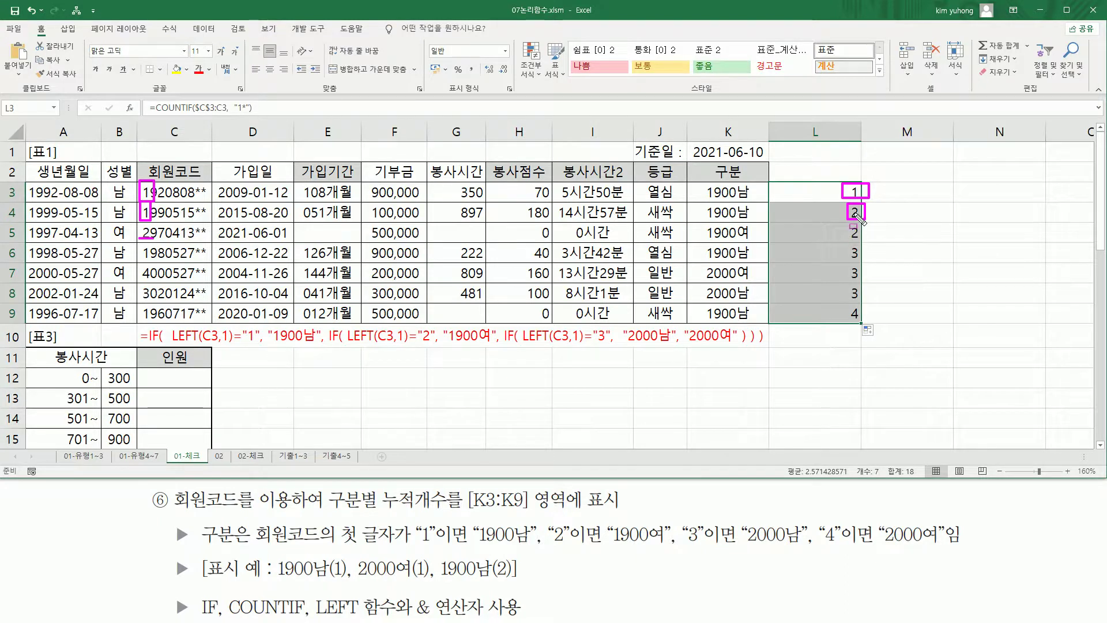
{"action": "left_click_drag", "start_coordinate": [849, 236], "coordinate": [860, 233]}
{"action": "left_click_drag", "start_coordinate": [139, 247], "coordinate": [149, 257]}
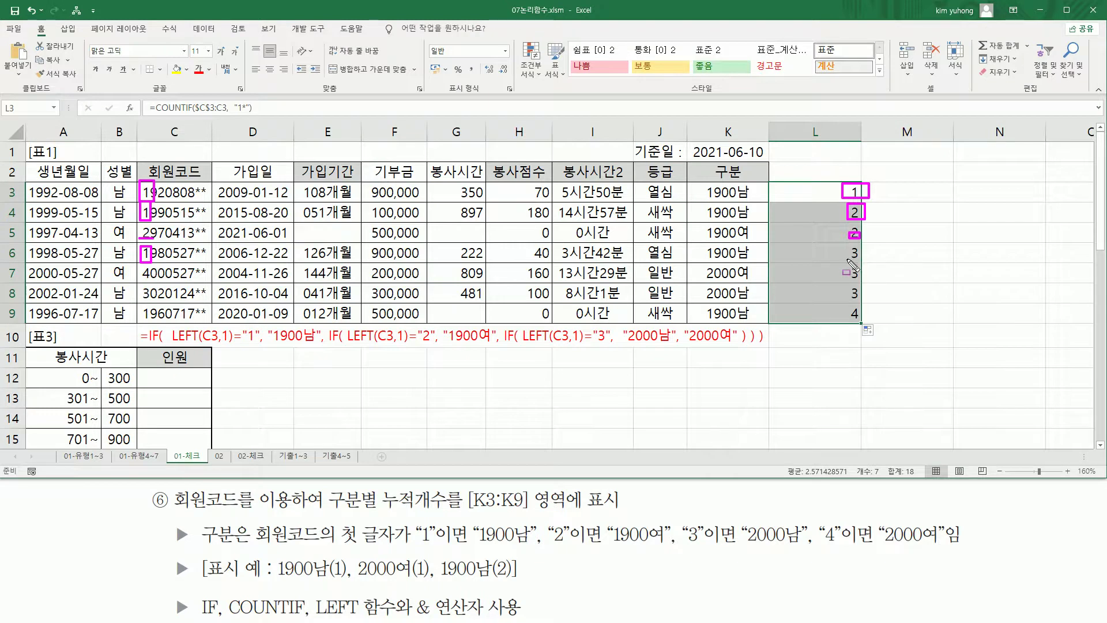
{"action": "left_click_drag", "start_coordinate": [854, 266], "coordinate": [862, 248]}
{"action": "mouse_move", "coordinate": [140, 264]}
{"action": "left_mouse_down"}
{"action": "mouse_move", "coordinate": [141, 306]}
{"action": "mouse_move", "coordinate": [152, 277]}
{"action": "mouse_move", "coordinate": [144, 263]}
{"action": "left_mouse_up"}
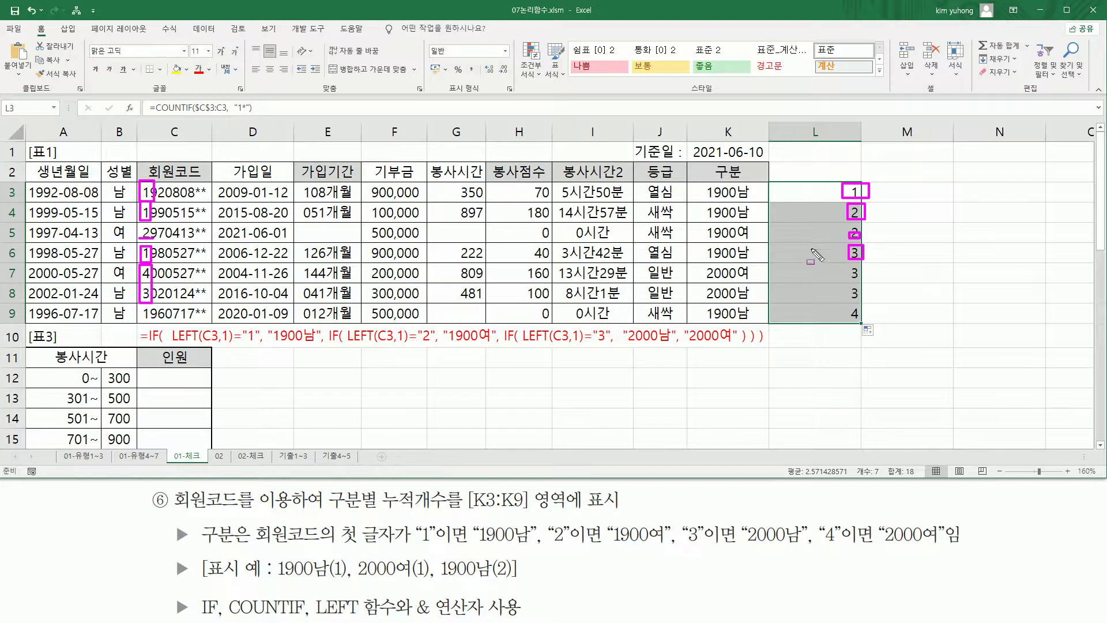
{"action": "mouse_move", "coordinate": [846, 284]}
{"action": "left_mouse_down"}
{"action": "mouse_move", "coordinate": [860, 274]}
{"action": "mouse_move", "coordinate": [860, 292]}
{"action": "left_mouse_up"}
{"action": "mouse_move", "coordinate": [141, 312]}
{"action": "left_mouse_down"}
{"action": "mouse_move", "coordinate": [151, 323]}
{"action": "mouse_move", "coordinate": [140, 307]}
{"action": "left_mouse_up"}
{"action": "mouse_move", "coordinate": [863, 322]}
{"action": "left_mouse_down"}
{"action": "mouse_move", "coordinate": [848, 322]}
{"action": "mouse_move", "coordinate": [849, 304]}
{"action": "mouse_move", "coordinate": [865, 328]}
{"action": "left_mouse_up"}
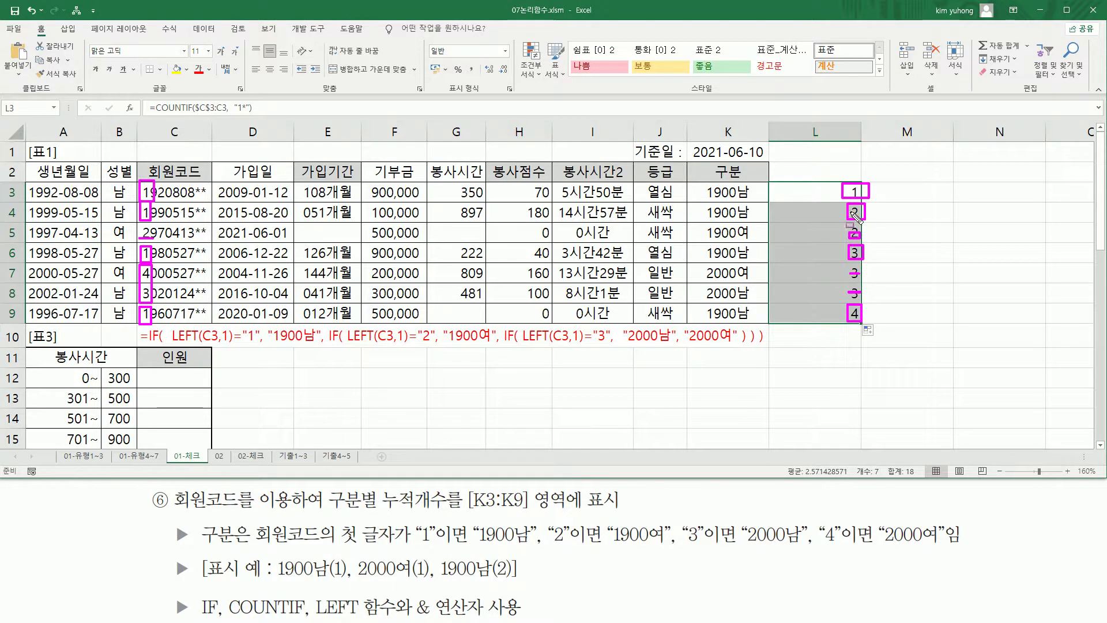
{"action": "key", "text": "Escape"}
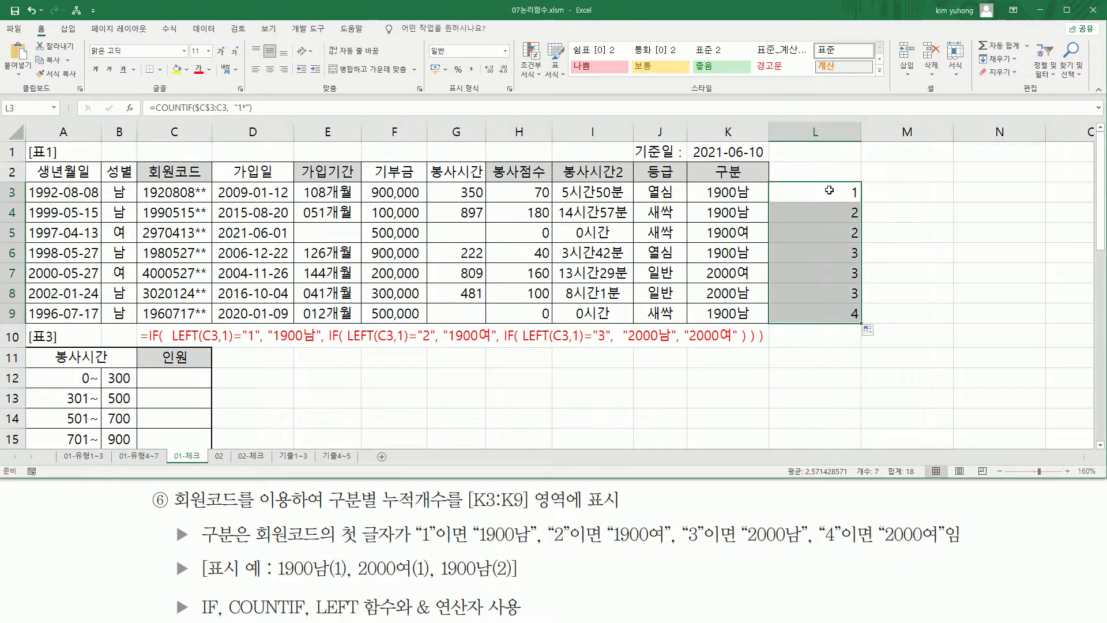
Copy the COUNTIF expression from L3 without its equals sign and clear the trial formulas in L3:L9.
{"action": "left_click", "coordinate": [827, 191]}
{"action": "double_click", "coordinate": [827, 191]}
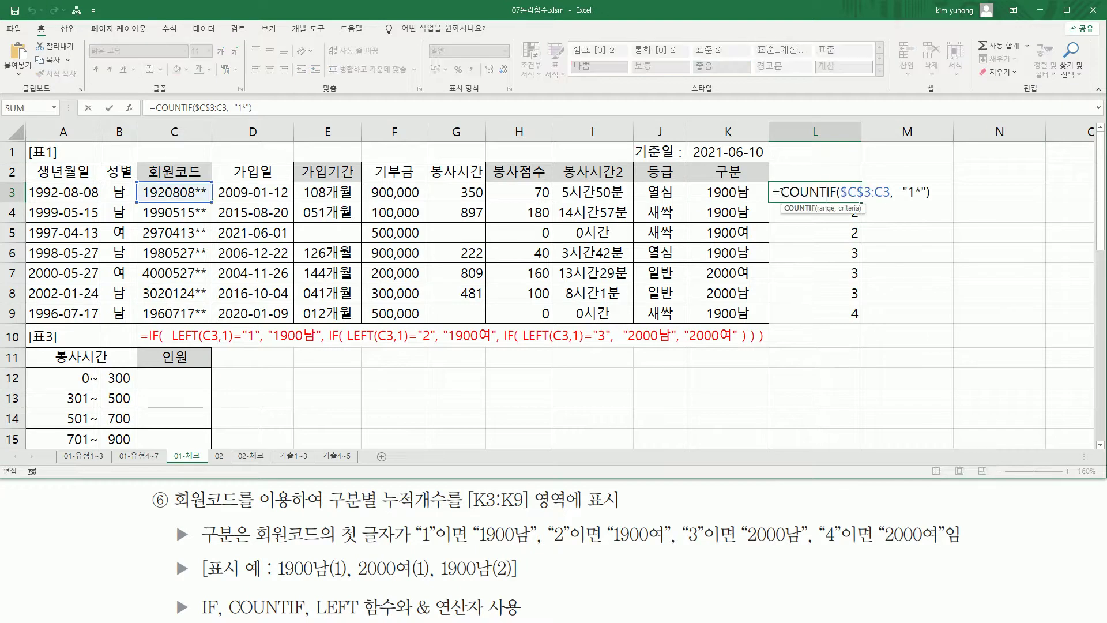
{"action": "key", "text": "Escape"}
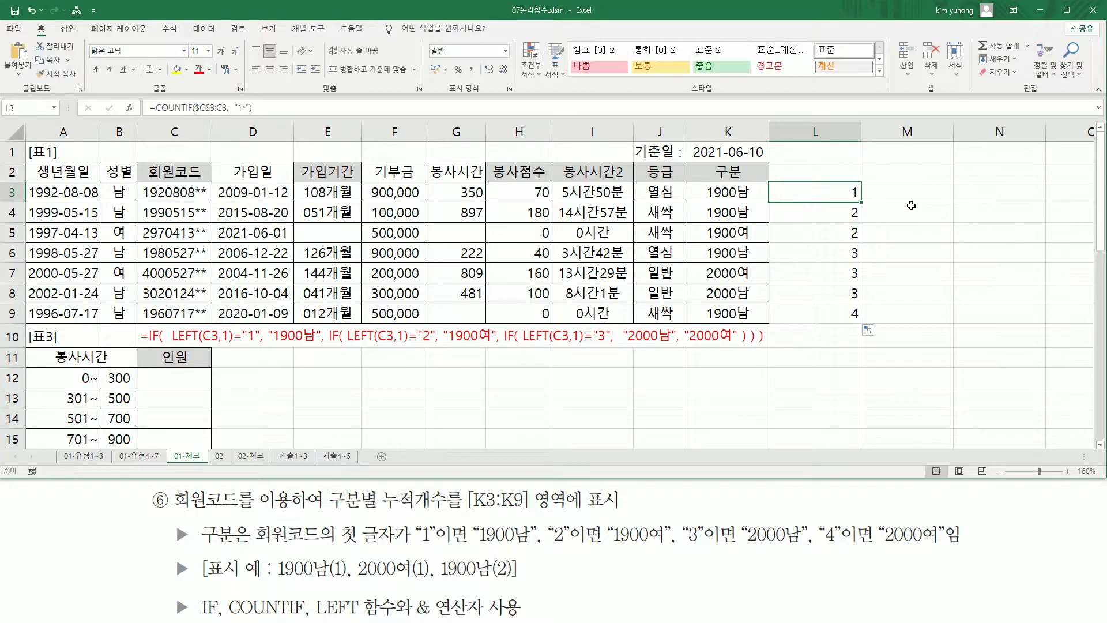
{"action": "left_click_drag", "start_coordinate": [840, 195], "coordinate": [846, 336]}
{"action": "key", "text": "Delete"}
In K3's formula, append & COUNTIF($C$3:C3, "1*") to the "1900남" result.
{"action": "left_click", "coordinate": [722, 194]}
{"action": "double_click", "coordinate": [722, 194]}
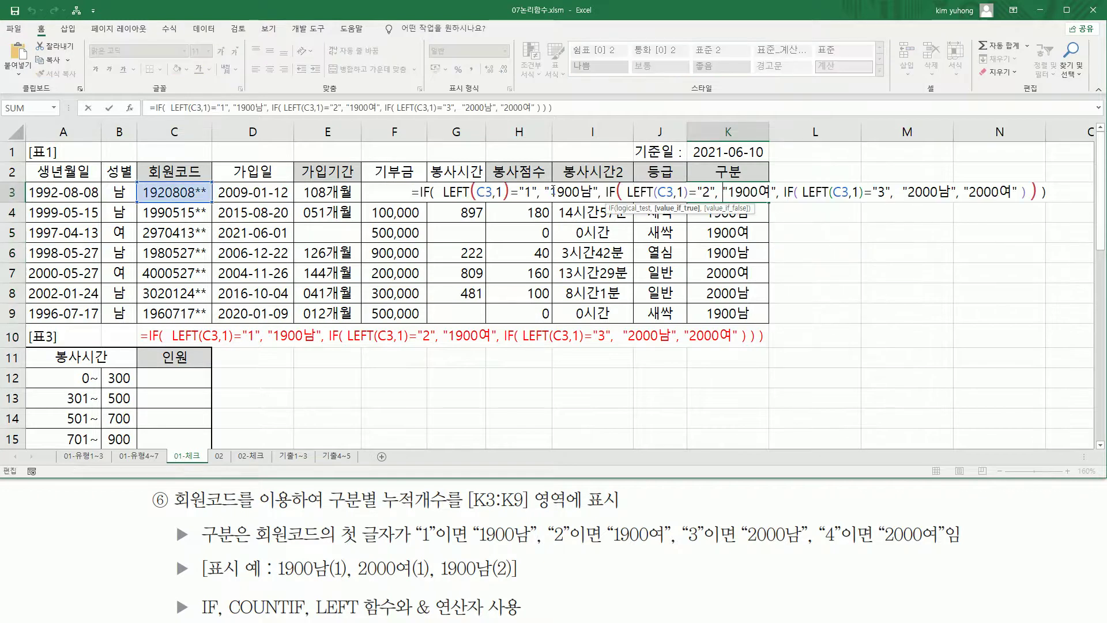
{"action": "left_click_drag", "start_coordinate": [551, 192], "coordinate": [595, 192]}
{"action": "left_click", "coordinate": [597, 191]}
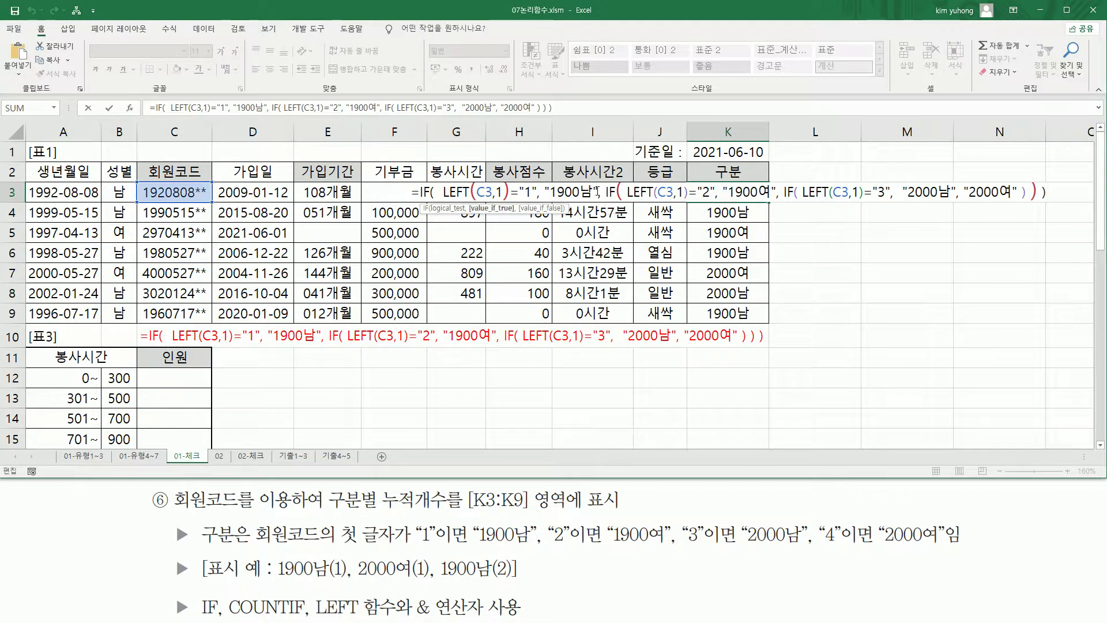
{"action": "left_click_drag", "start_coordinate": [281, 593], "coordinate": [329, 592]}
{"action": "left_click_drag", "start_coordinate": [331, 555], "coordinate": [348, 584]}
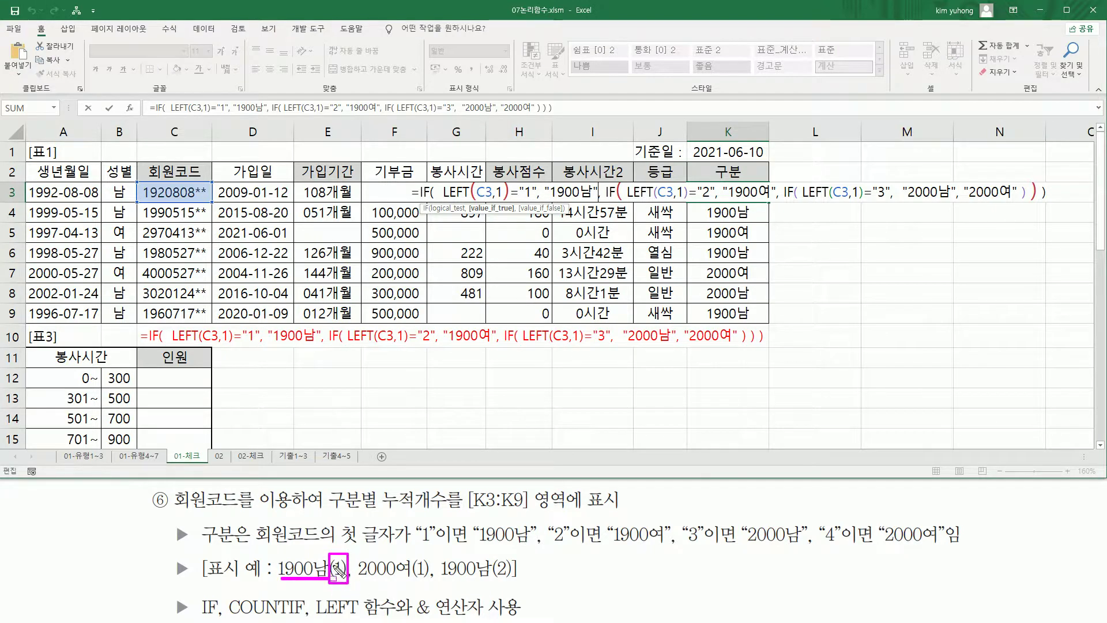
{"action": "key", "text": "Escape"}
{"action": "left_click", "coordinate": [598, 193]}
{"action": "type", "text": "&"}
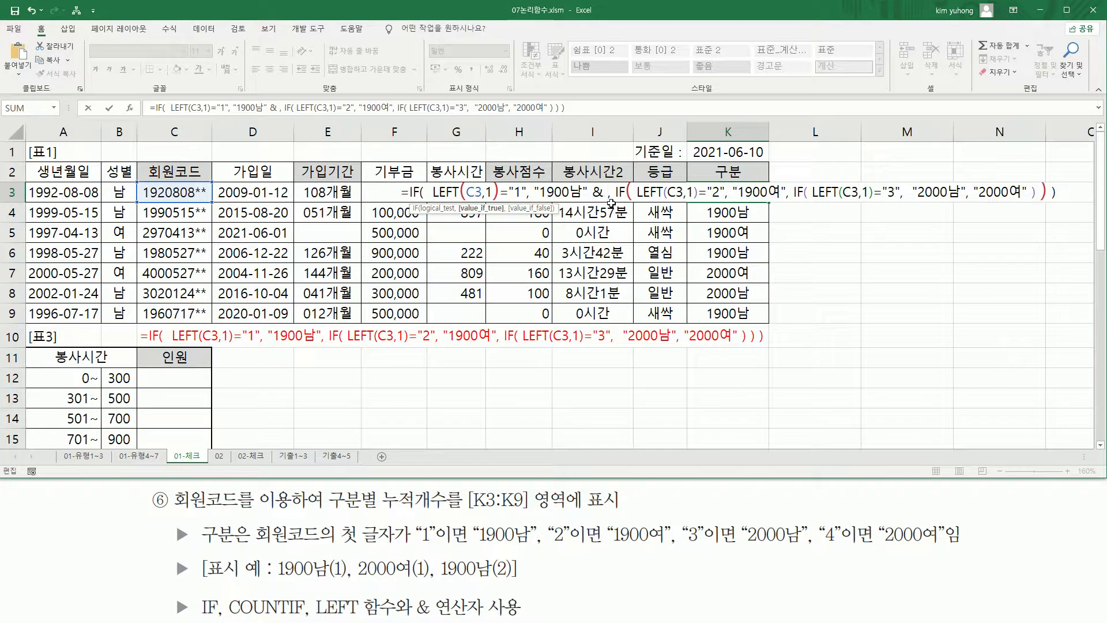
{"action": "type", "text": "COUNTIF($C$3:C3,  \"1*\")"}
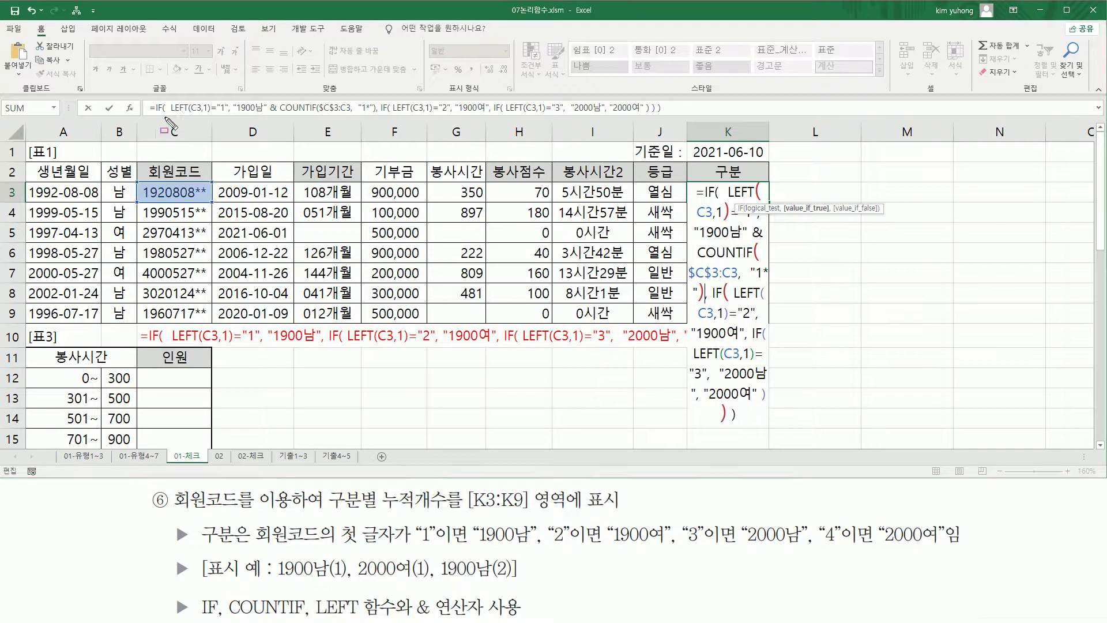
{"action": "left_click", "coordinate": [306, 117]}
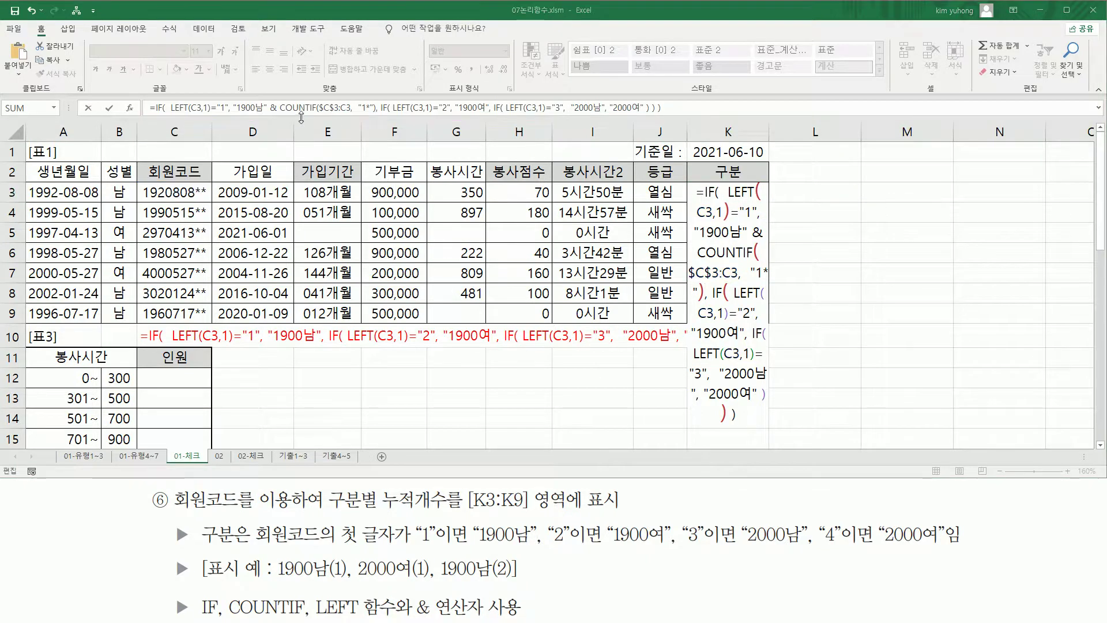
{"action": "left_click_drag", "start_coordinate": [234, 113], "coordinate": [374, 99]}
{"action": "key", "text": "Escape"}
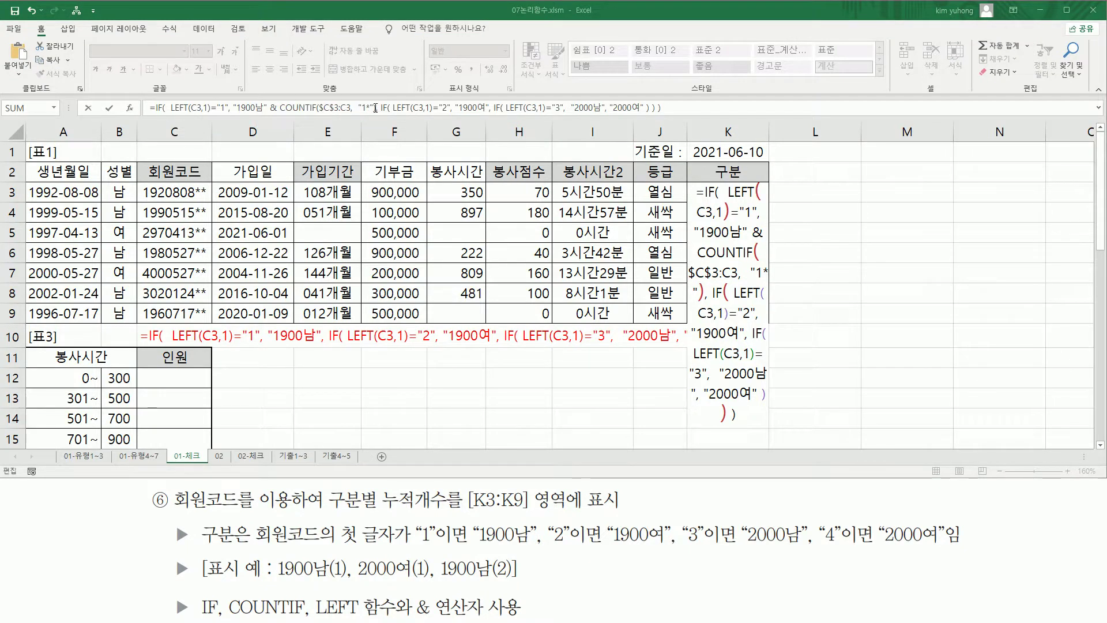
Append & COUNTIF($C$3:C3, "2*") to the "1900여" result in K3's formula.
{"action": "left_click", "coordinate": [390, 112]}
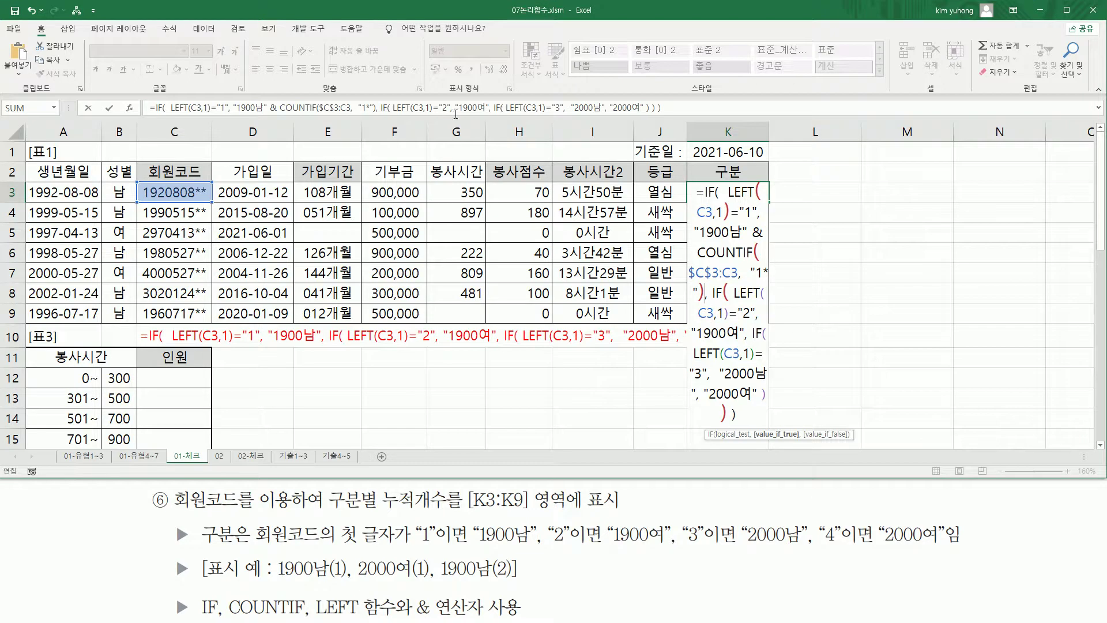
{"action": "left_click_drag", "start_coordinate": [439, 113], "coordinate": [483, 114]}
{"action": "key", "text": "Escape"}
{"action": "left_click", "coordinate": [489, 109]}
{"action": "type", "text": "&"}
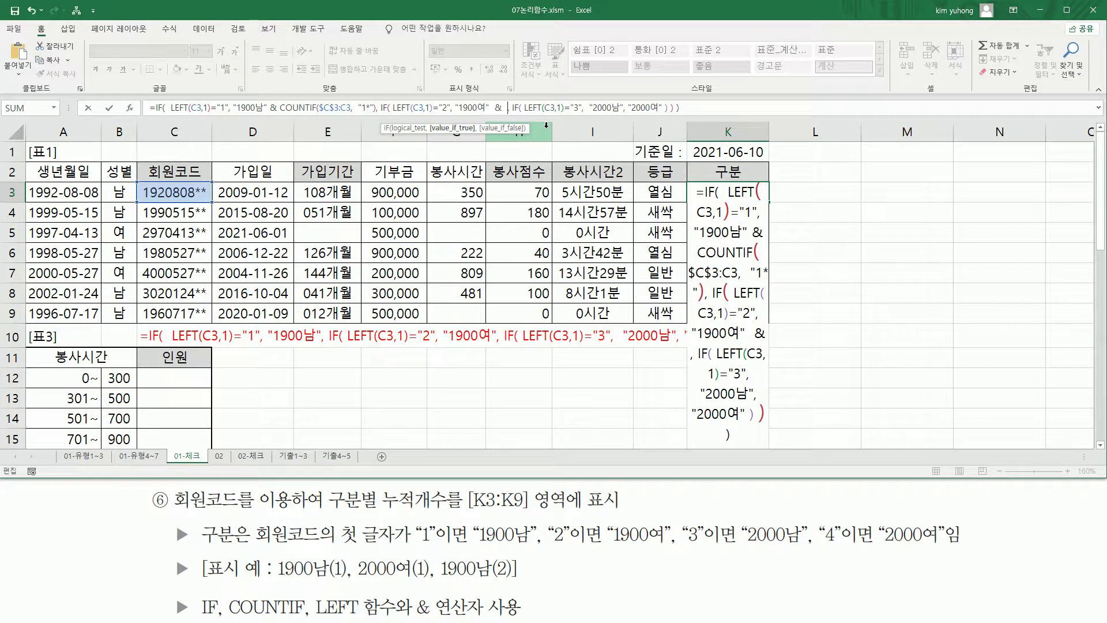
{"action": "type", "text": "COUNTIF($C$3:C3,  \"1*\")"}
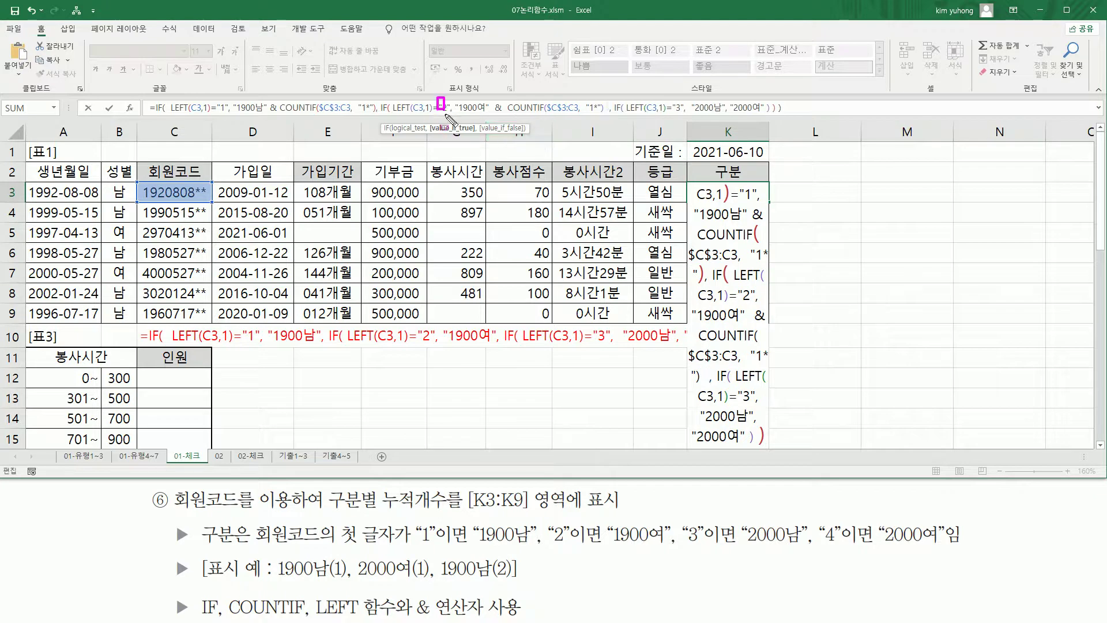
{"action": "left_click", "coordinate": [593, 108]}
{"action": "left_click", "coordinate": [593, 109]}
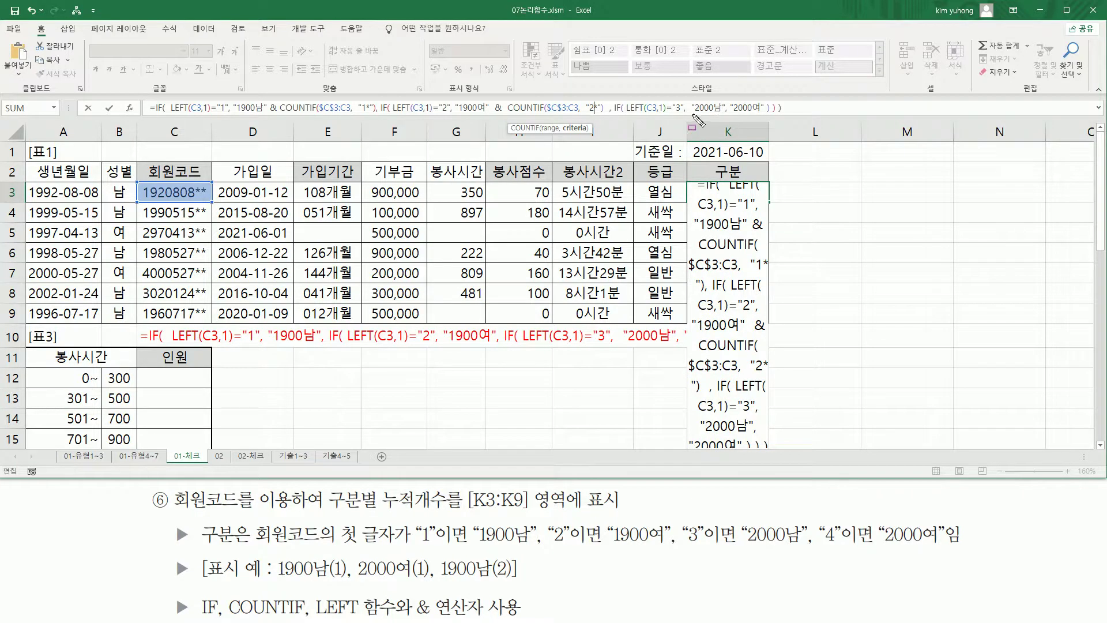
Append & COUNTIF($C$3:C3, "3*") to the "2000남" result in K3's formula.
{"action": "left_click", "coordinate": [726, 109]}
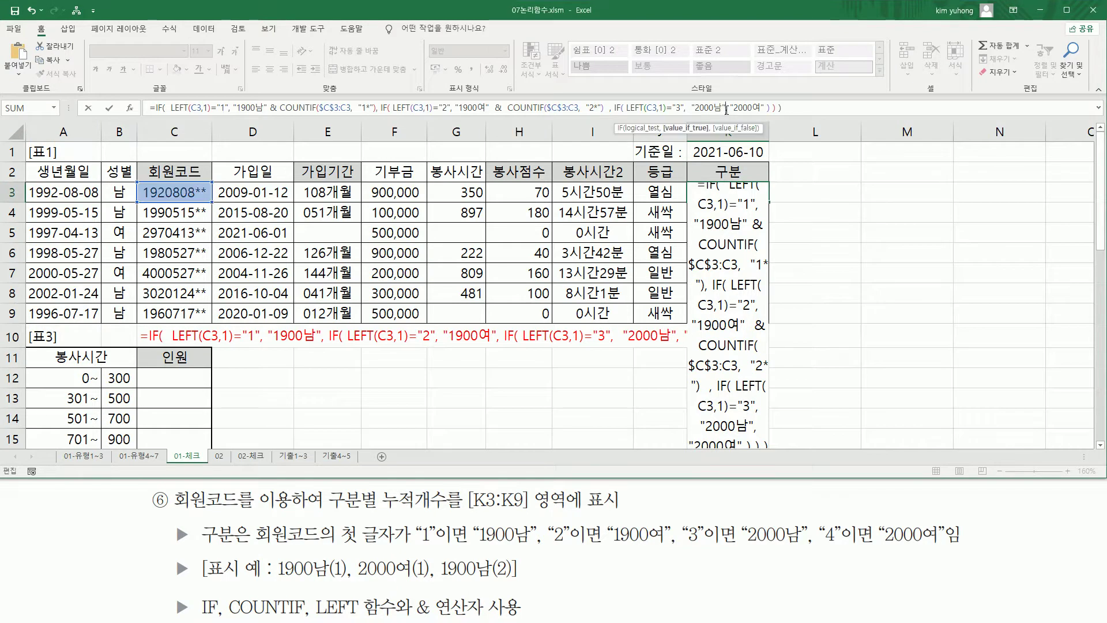
{"action": "type", "text": "&"}
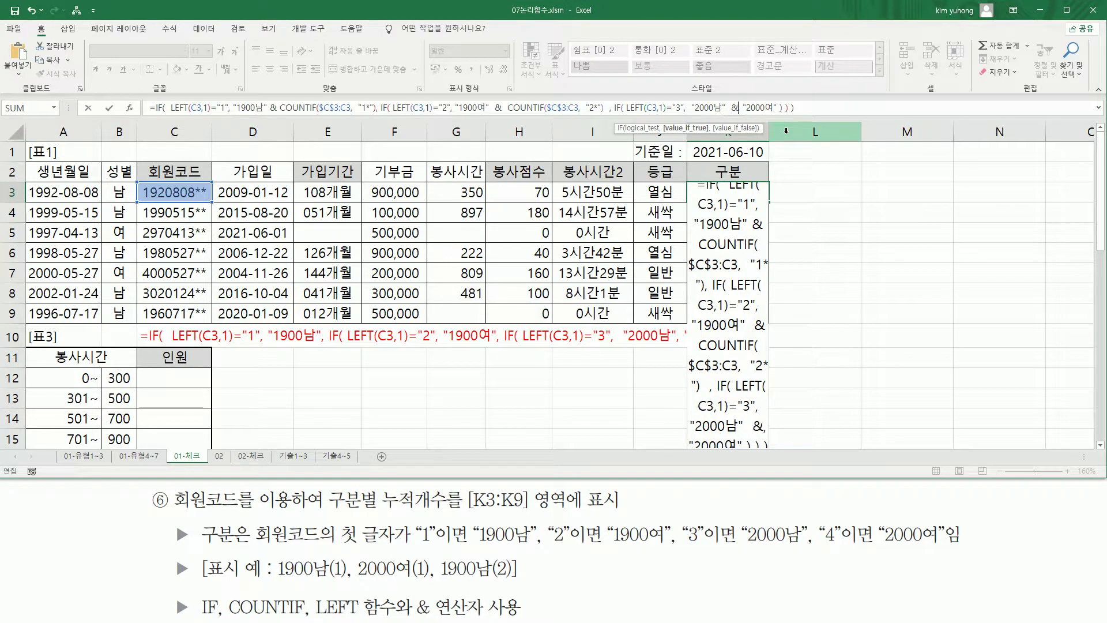
{"action": "type", "text": "COUNTIF($C$3:C3,  \"1*\")"}
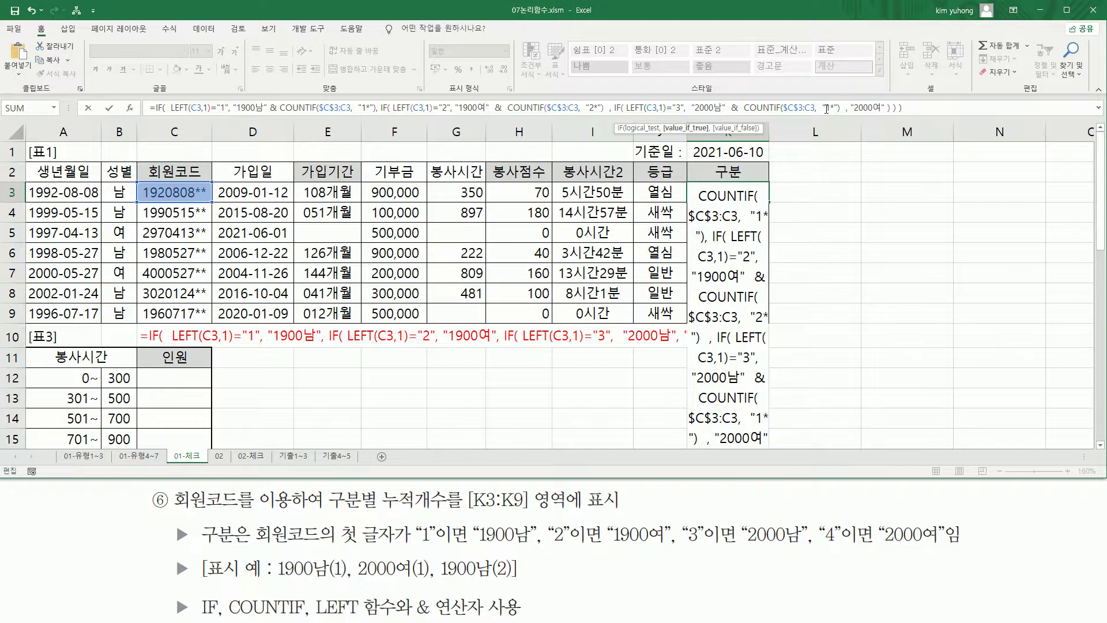
{"action": "double_click", "coordinate": [828, 109]}
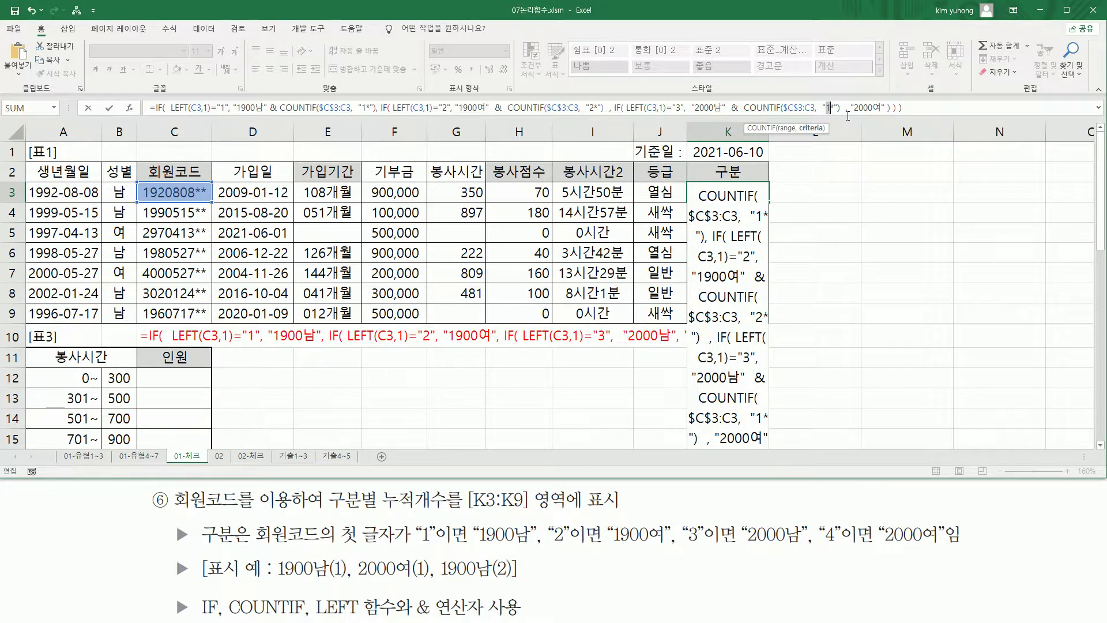
{"action": "type", "text": "3"}
Append & COUNTIF($C$3:C3, "4*") to the "2000여" result in K3's formula.
{"action": "left_click", "coordinate": [883, 108]}
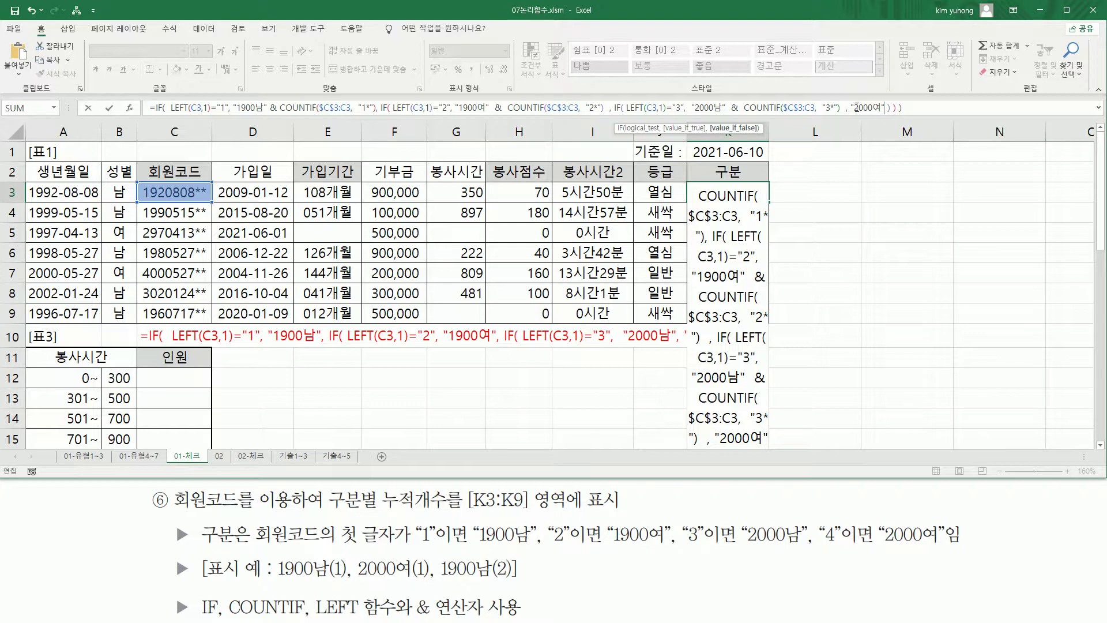
{"action": "left_click", "coordinate": [886, 108]}
{"action": "type", "text": "&"}
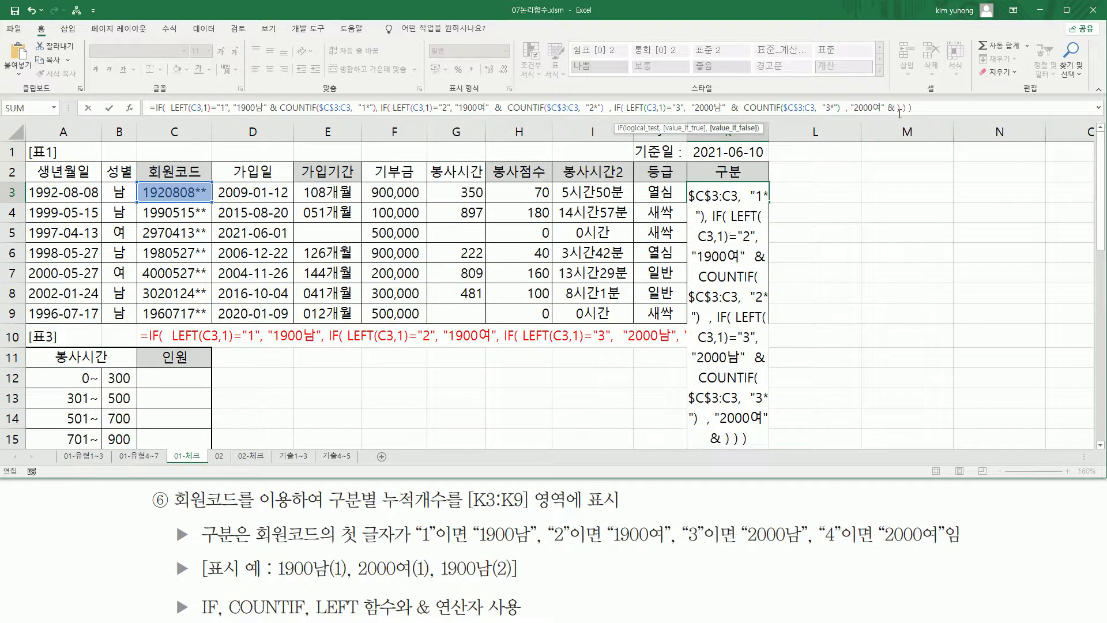
{"action": "type", "text": "COUNTIF($C$3:C3,  \"1*\")"}
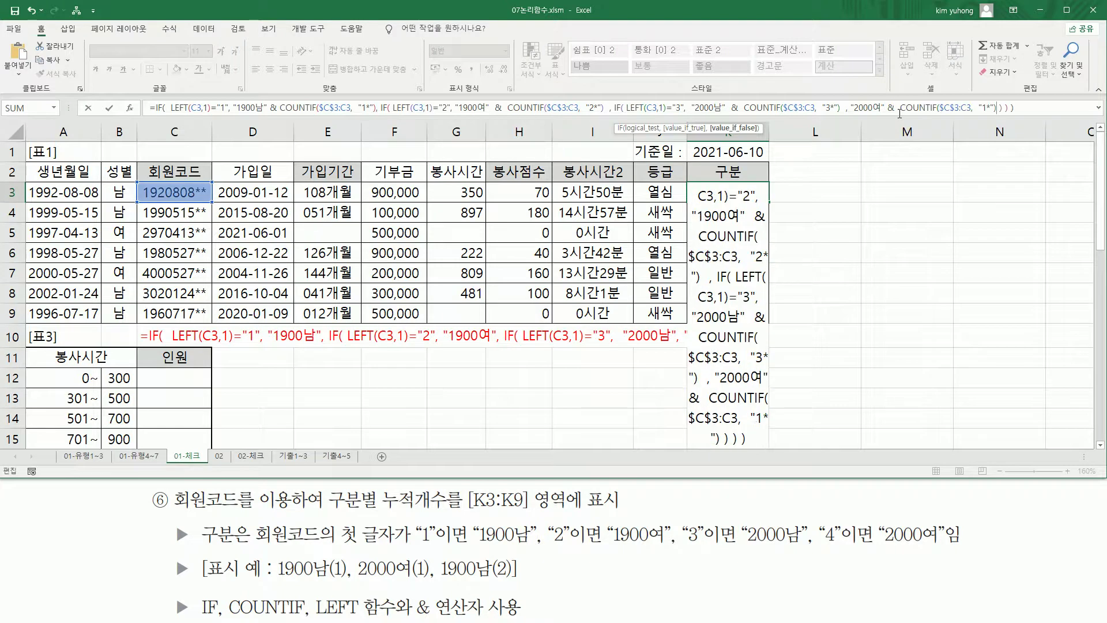
{"action": "left_click", "coordinate": [987, 108]}
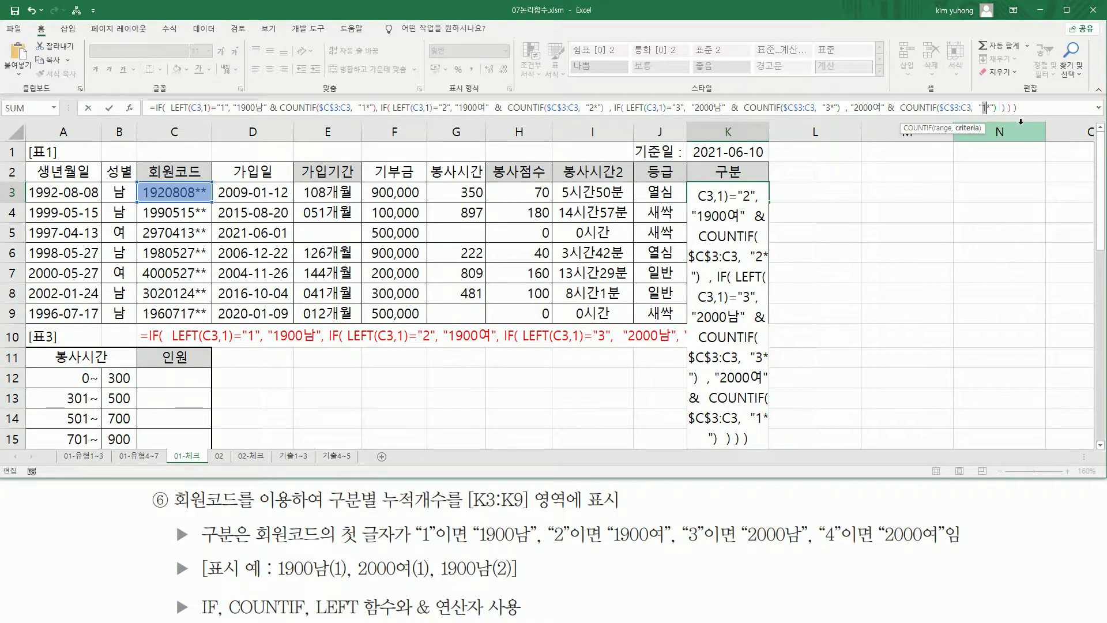
{"action": "left_click", "coordinate": [996, 108]}
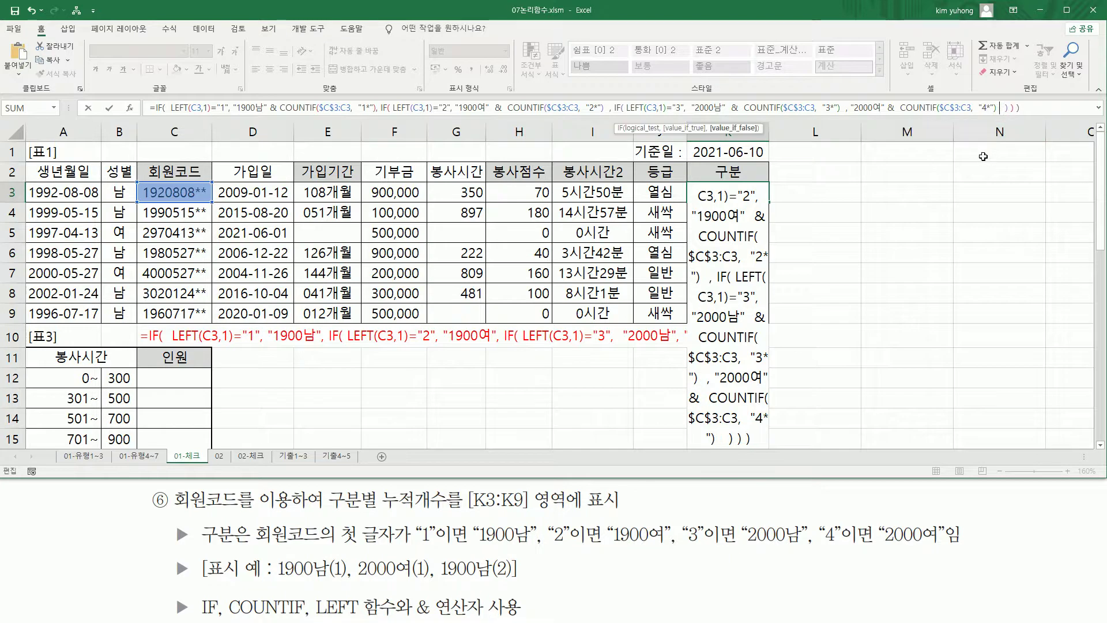
Enter the extended formula in K3 and fill it down to K9.
{"action": "key", "text": "Return"}
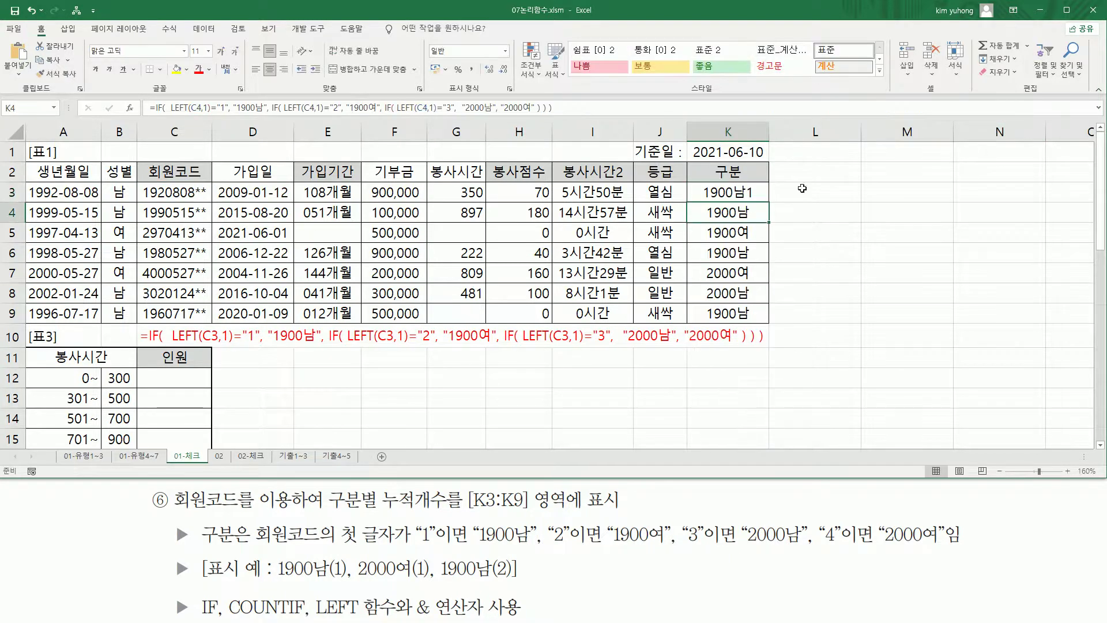
{"action": "left_click", "coordinate": [728, 192]}
{"action": "left_click_drag", "start_coordinate": [769, 202], "coordinate": [768, 316]}
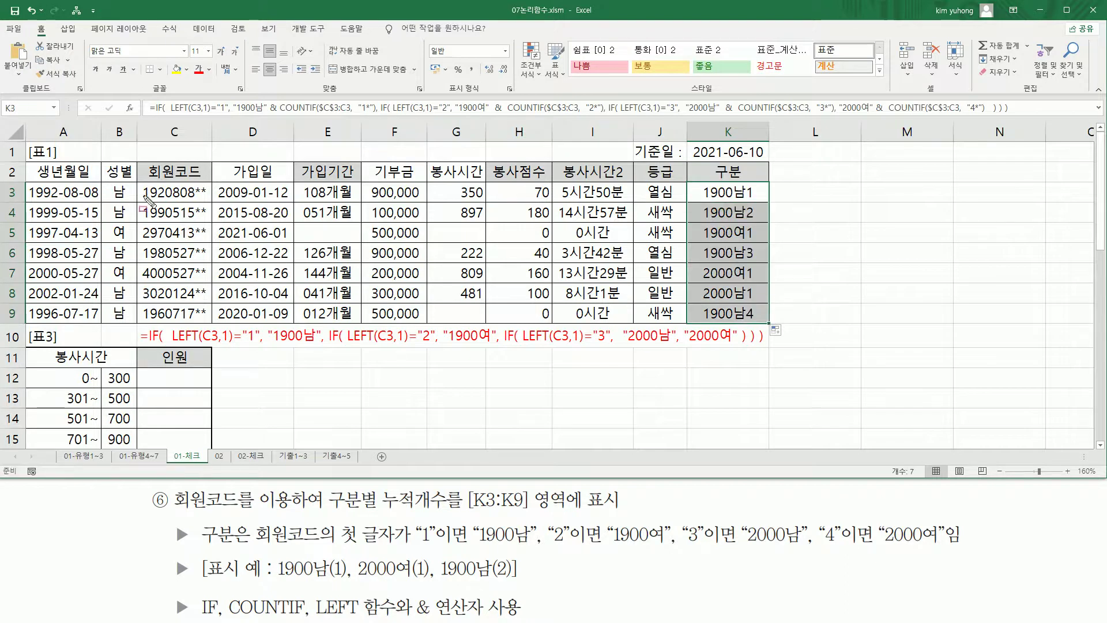
Compare the categories and running counts in K3:K9 with the first digits of C3:C9 and the display example in task ⑥.
{"action": "left_click_drag", "start_coordinate": [139, 225], "coordinate": [150, 241]}
{"action": "left_click_drag", "start_coordinate": [702, 242], "coordinate": [756, 241]}
{"action": "left_click_drag", "start_coordinate": [139, 266], "coordinate": [151, 281]}
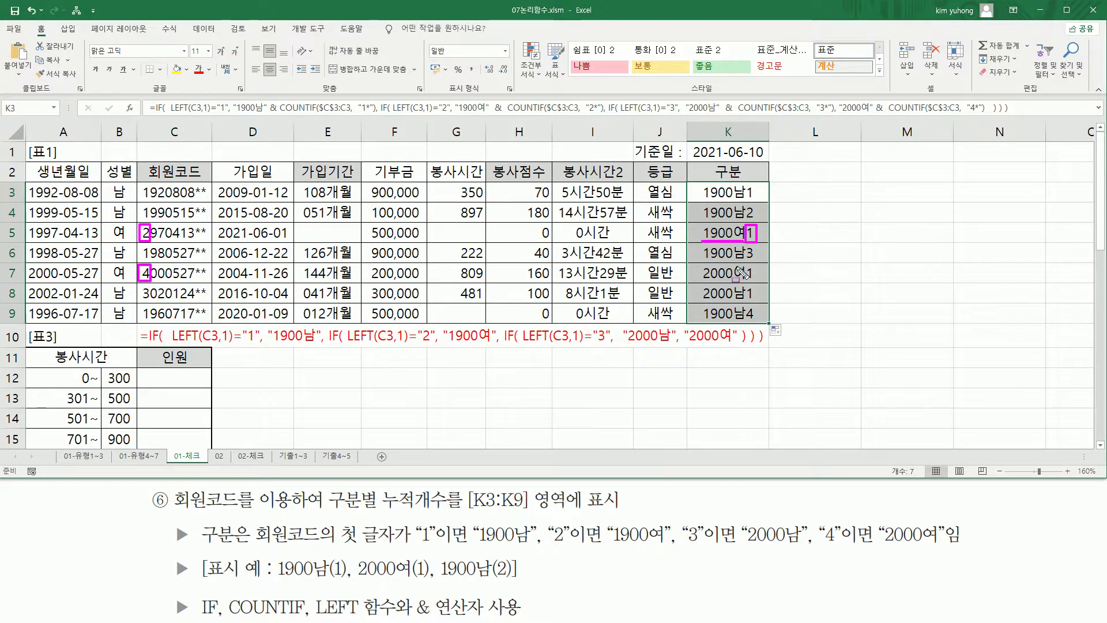
{"action": "mouse_move", "coordinate": [698, 279]}
{"action": "left_mouse_down"}
{"action": "mouse_move", "coordinate": [743, 279]}
{"action": "mouse_move", "coordinate": [757, 265]}
{"action": "mouse_move", "coordinate": [745, 282]}
{"action": "left_mouse_up"}
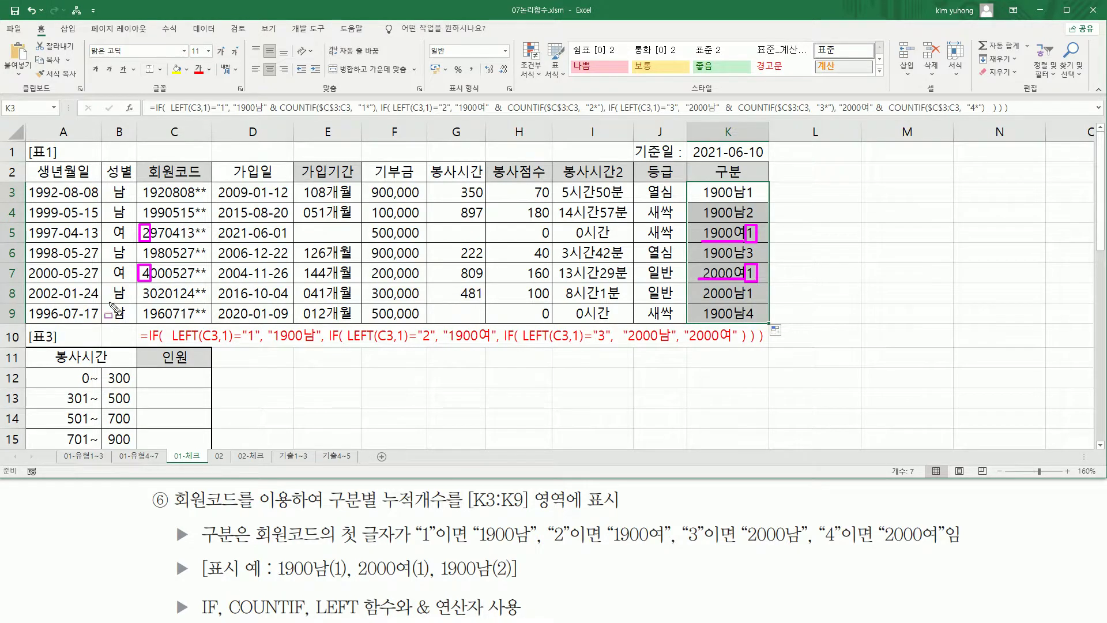
{"action": "left_click_drag", "start_coordinate": [139, 301], "coordinate": [140, 302]}
{"action": "left_click_drag", "start_coordinate": [697, 299], "coordinate": [757, 301]}
{"action": "key", "text": "Escape"}
{"action": "key", "text": "ctrl+2"}
{"action": "left_click_drag", "start_coordinate": [141, 183], "coordinate": [152, 263]}
{"action": "left_click_drag", "start_coordinate": [137, 305], "coordinate": [152, 321]}
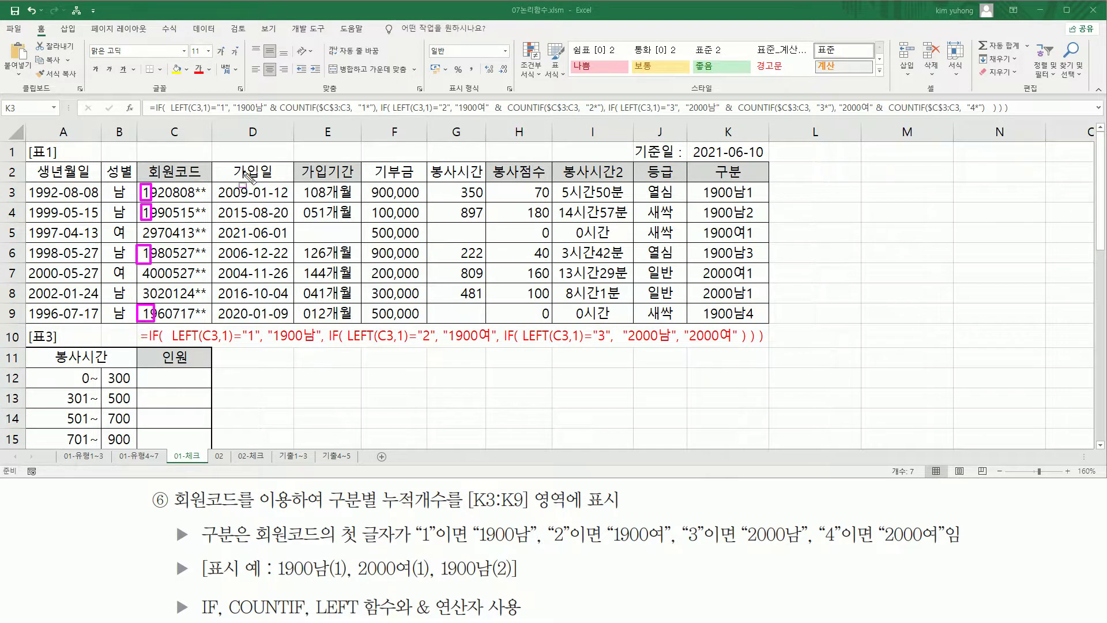
{"action": "mouse_move", "coordinate": [698, 198]}
{"action": "left_mouse_down"}
{"action": "mouse_move", "coordinate": [744, 198]}
{"action": "mouse_move", "coordinate": [762, 205]}
{"action": "mouse_move", "coordinate": [744, 219]}
{"action": "mouse_move", "coordinate": [758, 222]}
{"action": "left_mouse_up"}
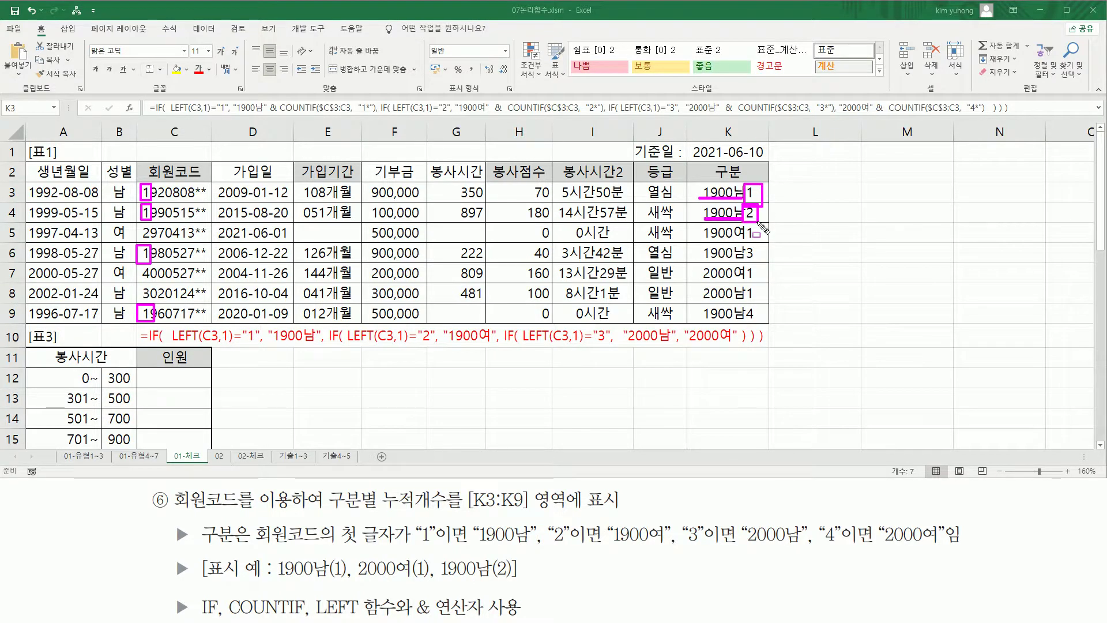
{"action": "mouse_move", "coordinate": [704, 261]}
{"action": "left_mouse_down"}
{"action": "mouse_move", "coordinate": [744, 261]}
{"action": "mouse_move", "coordinate": [757, 246]}
{"action": "mouse_move", "coordinate": [745, 262]}
{"action": "left_mouse_up"}
{"action": "left_click_drag", "start_coordinate": [702, 319], "coordinate": [747, 323]}
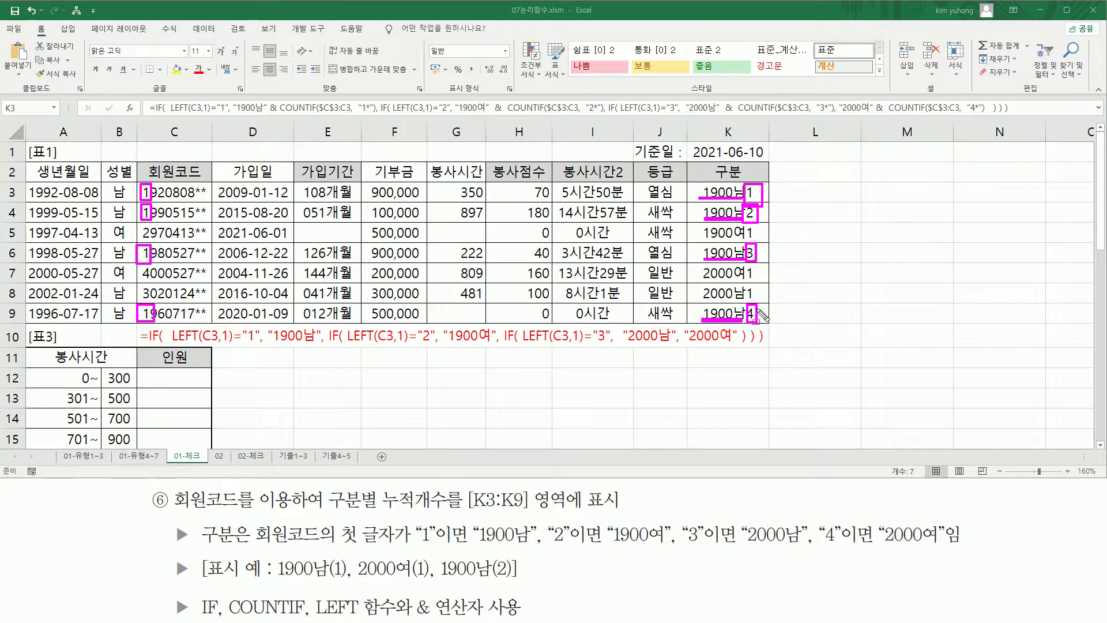
{"action": "key", "text": "Escape"}
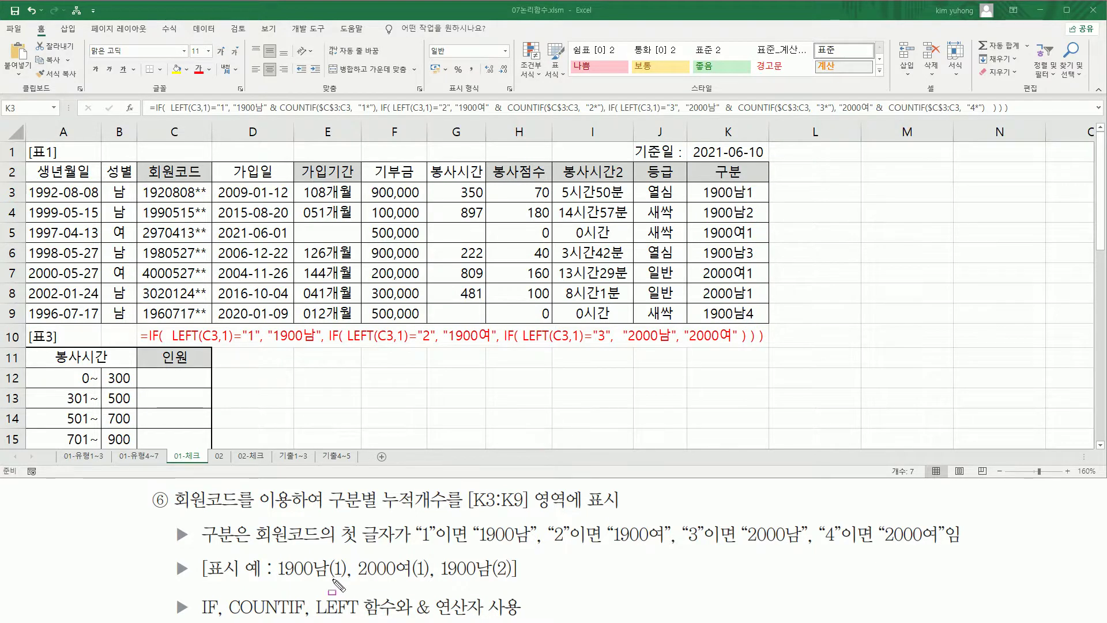
{"action": "left_click_drag", "start_coordinate": [326, 577], "coordinate": [348, 578]}
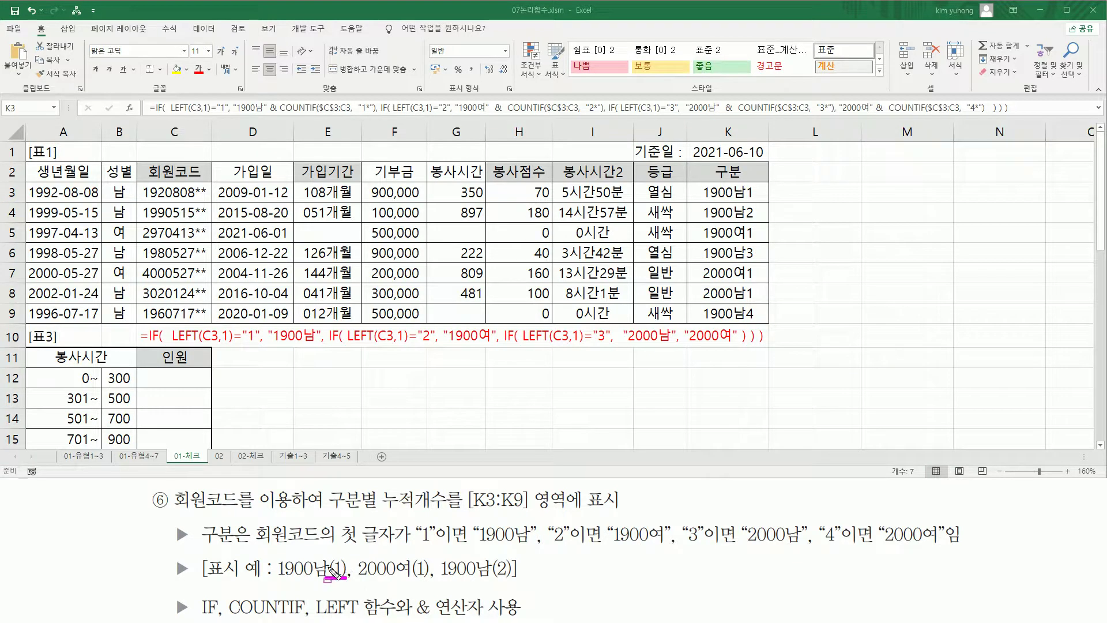
{"action": "left_click_drag", "start_coordinate": [406, 576], "coordinate": [513, 577]}
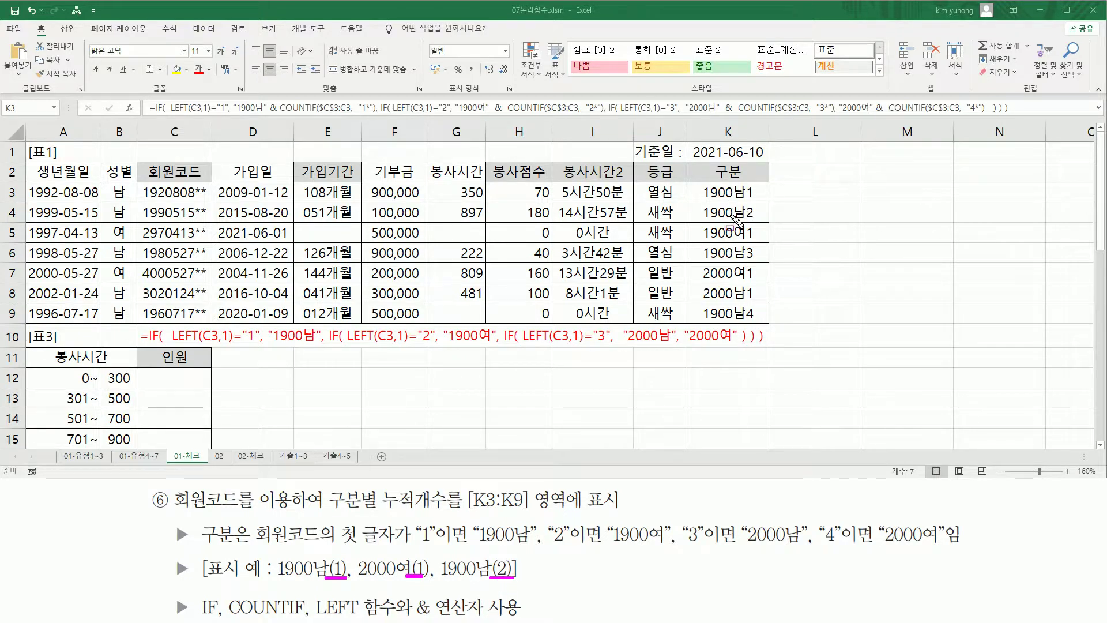
{"action": "left_click_drag", "start_coordinate": [415, 596], "coordinate": [430, 616]}
{"action": "key", "text": "Escape"}
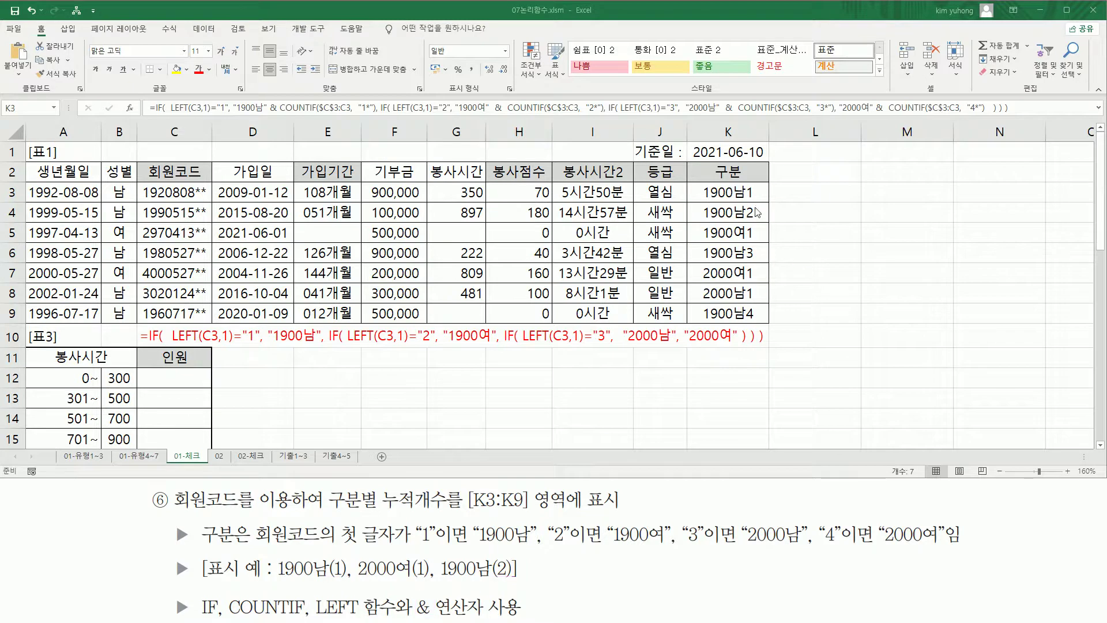
In K3's formula, extend "1900남" to "1900남(" and append & ")" after COUNTIF($C$3:C3, "1*"), selecting the appended text.
{"action": "double_click", "coordinate": [724, 192]}
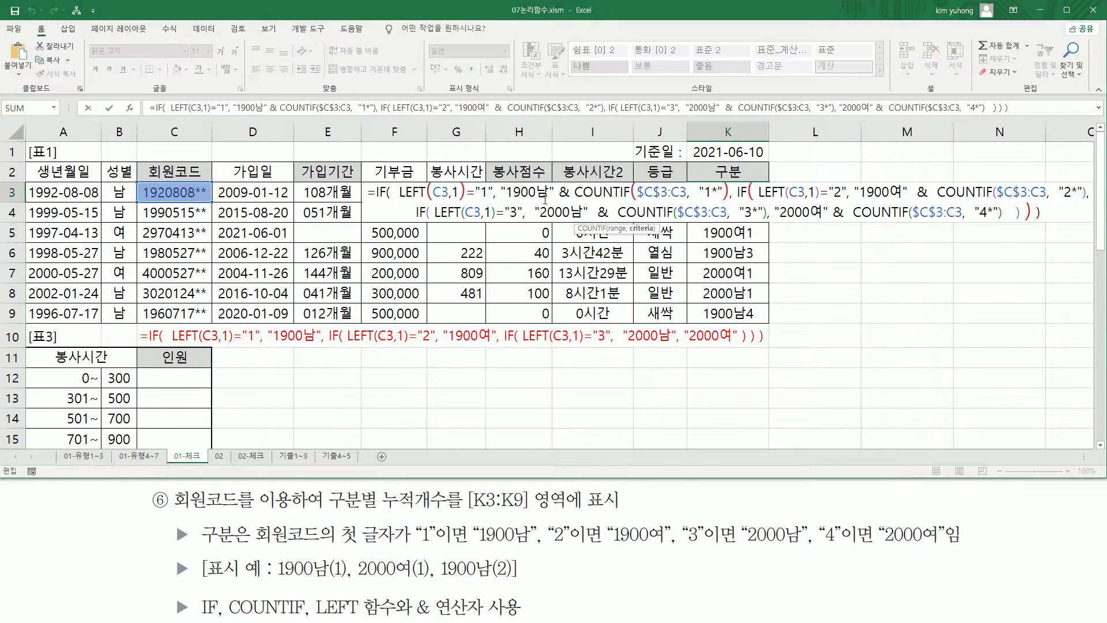
{"action": "key", "text": "Escape"}
{"action": "left_click", "coordinate": [270, 108]}
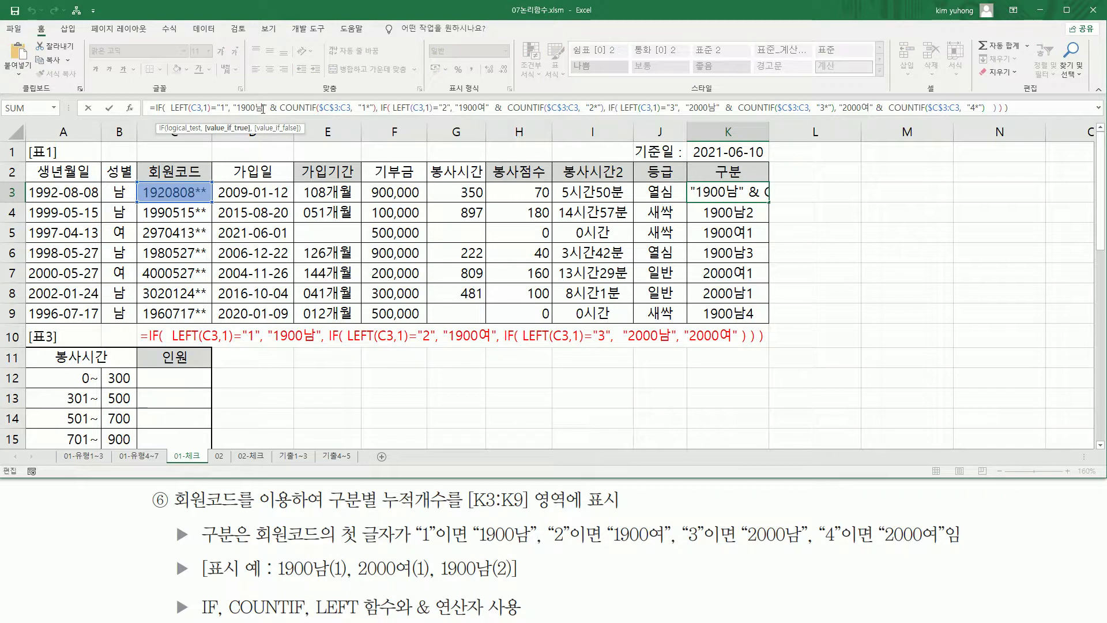
{"action": "type", "text": "("}
{"action": "key", "text": "Right"}
{"action": "key", "text": "Right"}
{"action": "key", "text": "Right"}
{"action": "key", "text": "Right"}
{"action": "key", "text": "Right"}
{"action": "key", "text": "Right"}
{"action": "key", "text": "Right"}
{"action": "key", "text": "Right"}
{"action": "key", "text": "Right"}
{"action": "key", "text": "Right"}
{"action": "key", "text": "Right"}
{"action": "key", "text": "Right"}
{"action": "key", "text": "Right"}
{"action": "key", "text": "Right"}
{"action": "key", "text": "Right"}
{"action": "key", "text": "Right"}
{"action": "key", "text": "Right"}
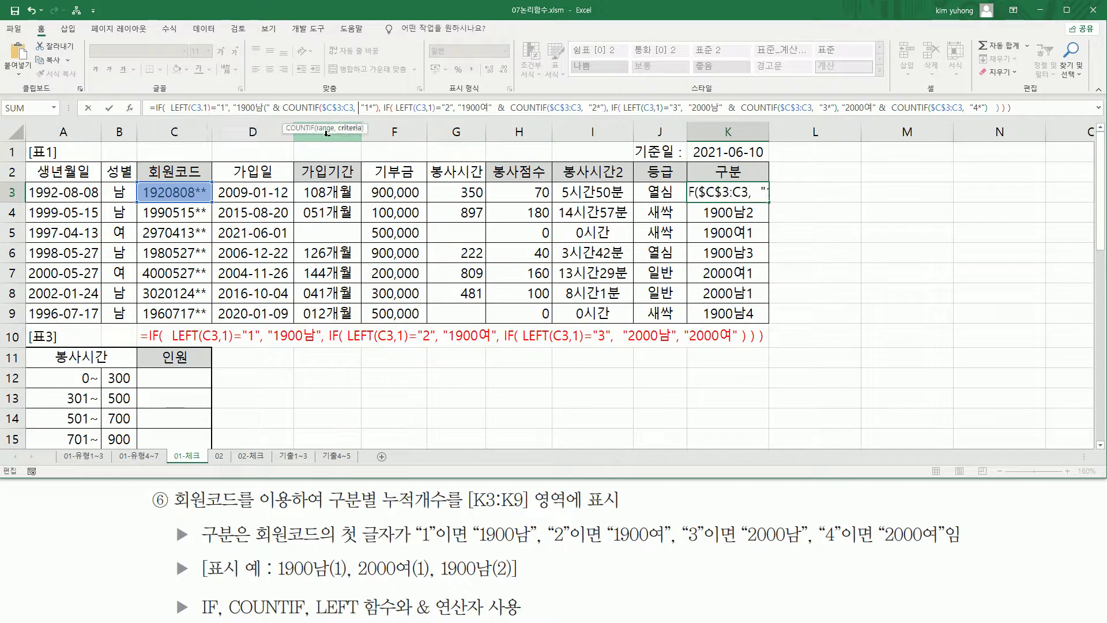
{"action": "key", "text": "Right"}
{"action": "key", "text": "Right"}
{"action": "key", "text": "Right"}
{"action": "key", "text": "Right"}
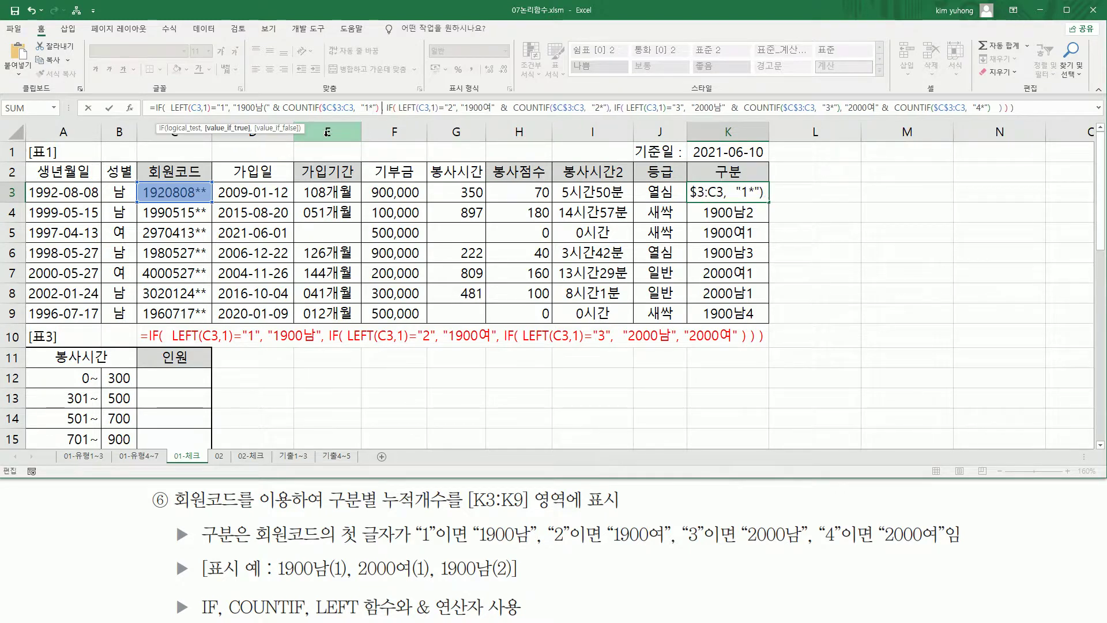
{"action": "type", "text": "&"}
{"action": "type", "text": "\")\""}
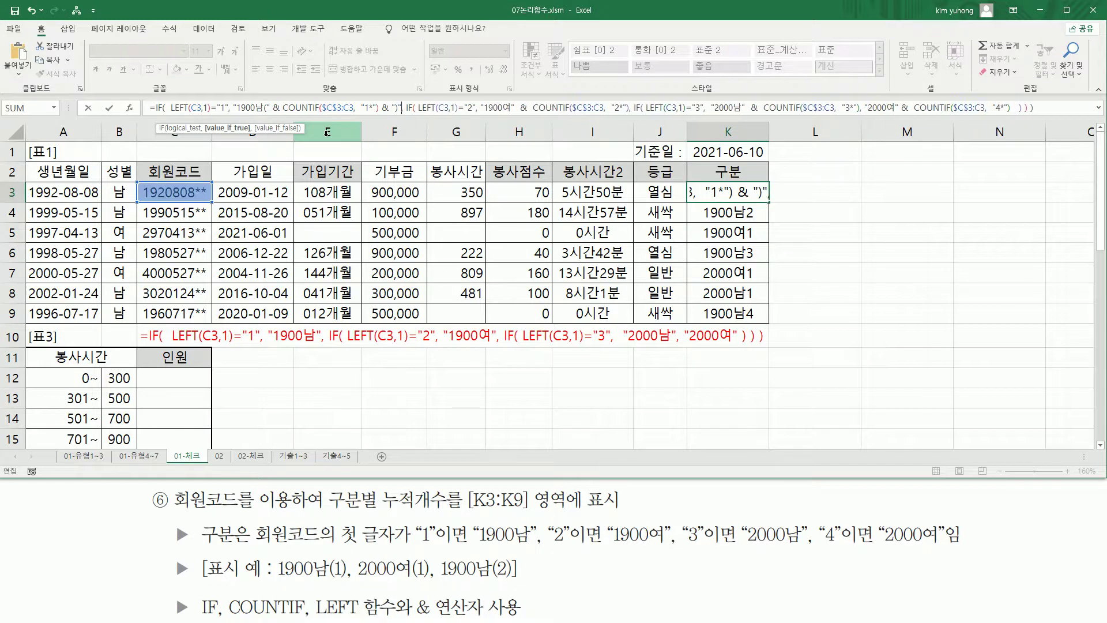
{"action": "key", "text": "shift+Left"}
{"action": "key", "text": "shift+Left"}
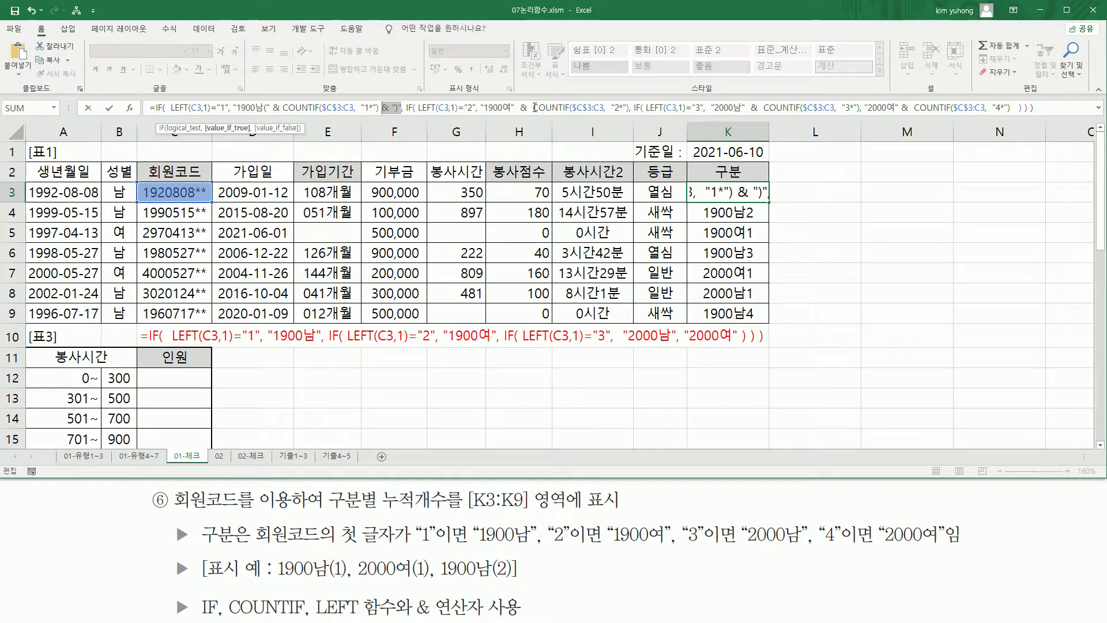
Extend "1900여" to "1900여(" and append & ")" after COUNTIF($C$3:C3, "2*") in K3's formula.
{"action": "left_click", "coordinate": [511, 107]}
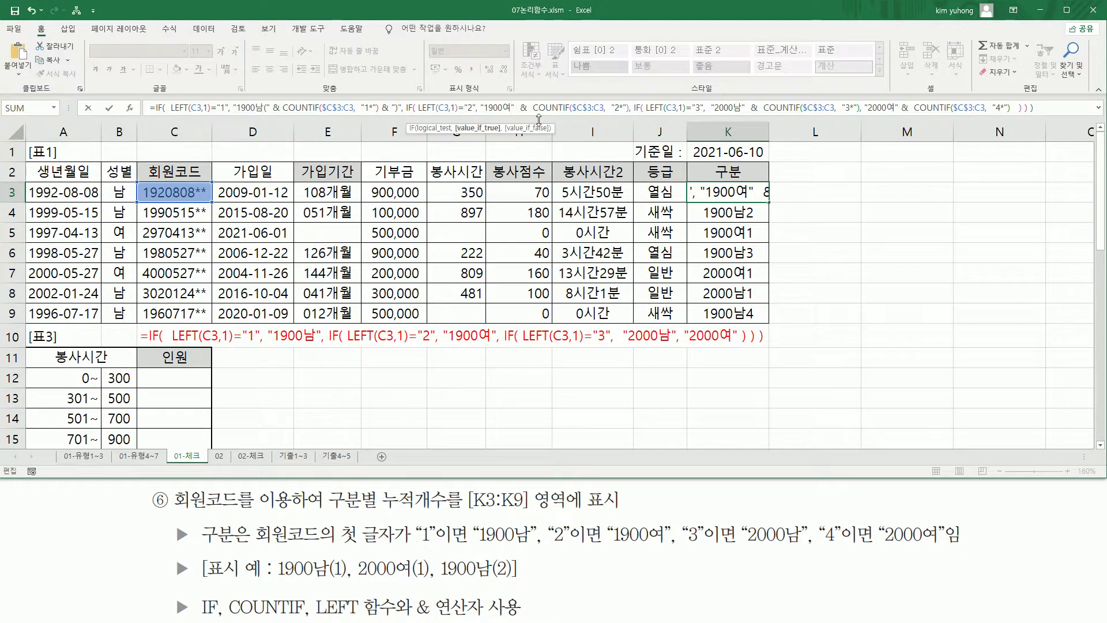
{"action": "type", "text": "("}
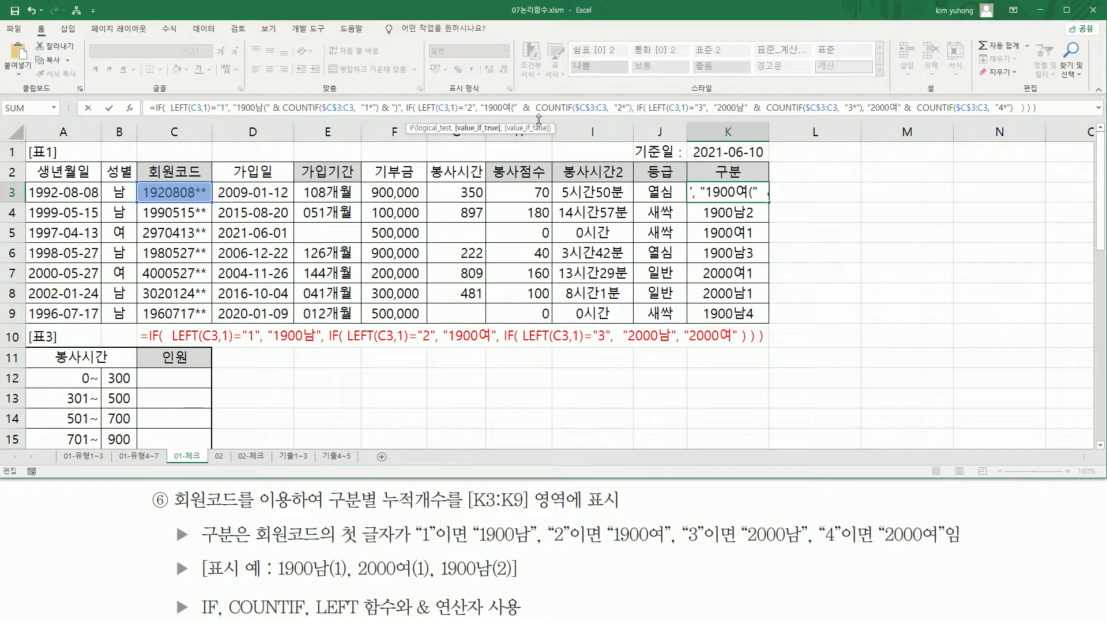
{"action": "left_click", "coordinate": [633, 108]}
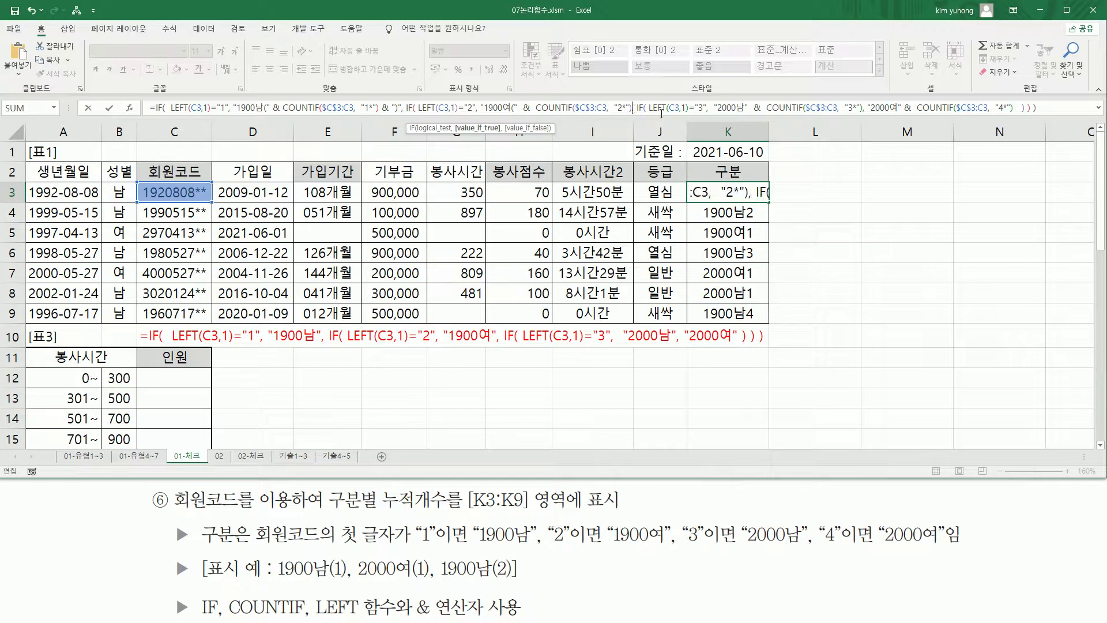
{"action": "type", "text": "& \")\""}
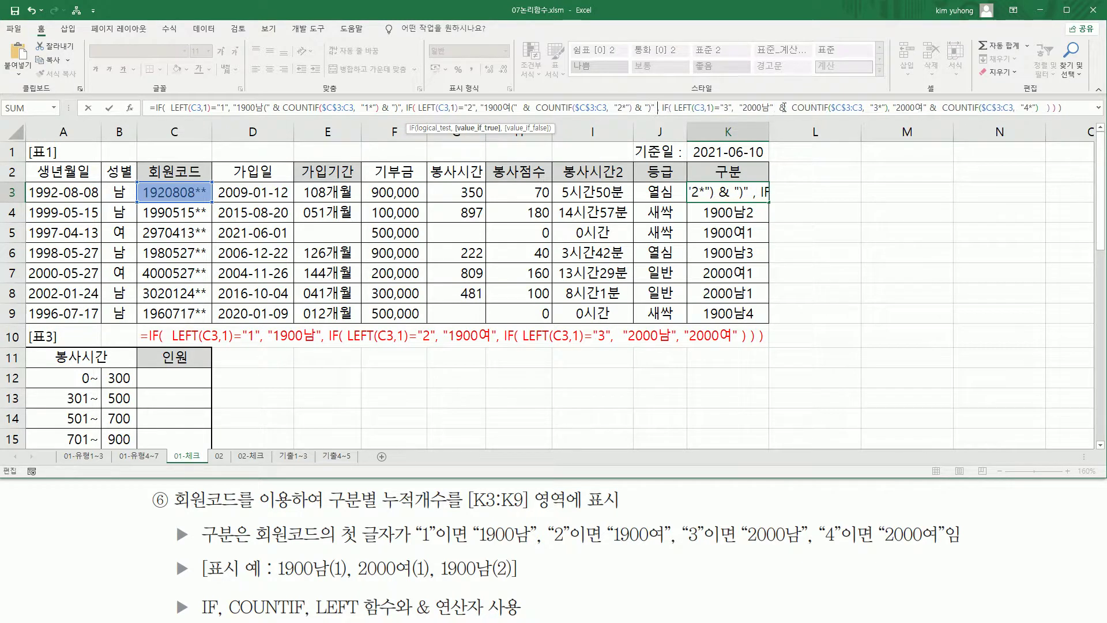
Extend "2000남" to "2000남(" and append & ")" after COUNTIF($C$3:C3, "3*") in K3's formula.
{"action": "left_click", "coordinate": [771, 108]}
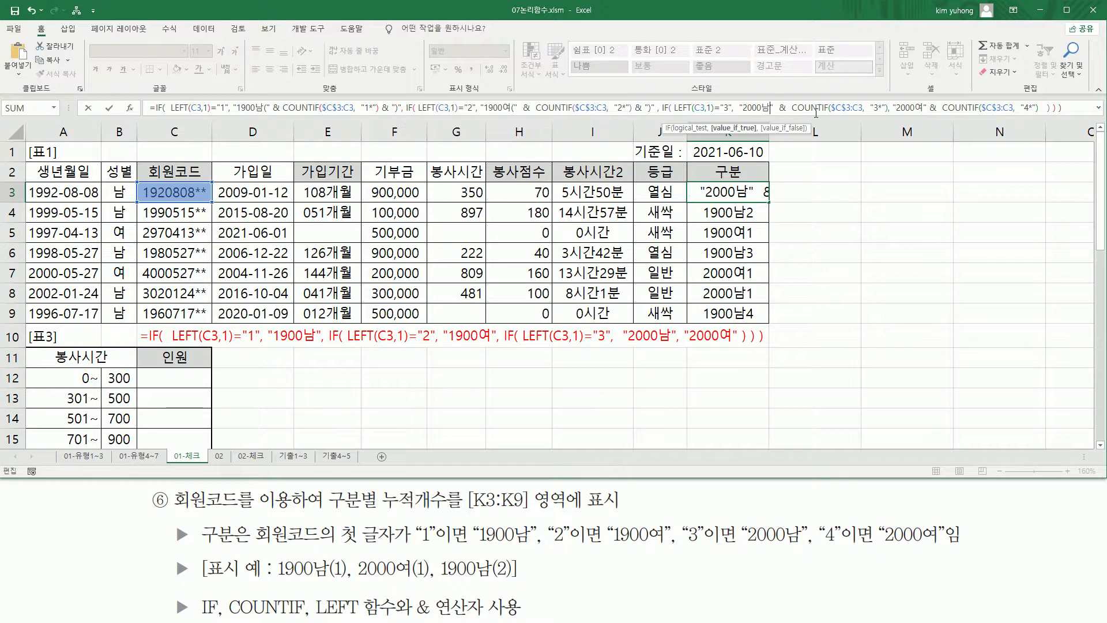
{"action": "type", "text": "("}
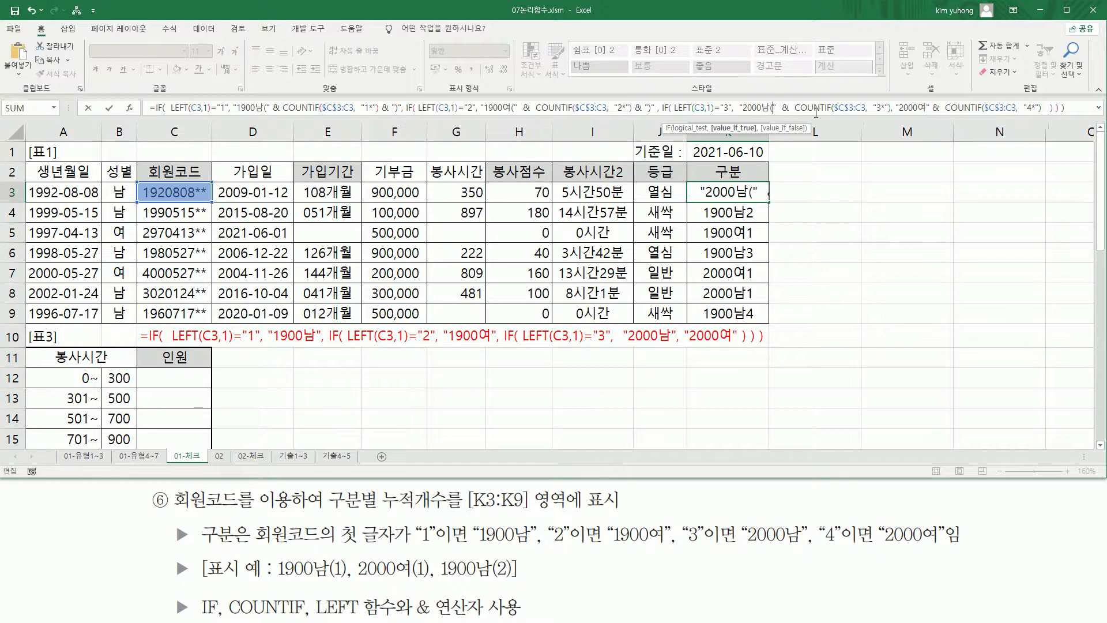
{"action": "left_click", "coordinate": [891, 108]}
{"action": "type", "text": ") "}
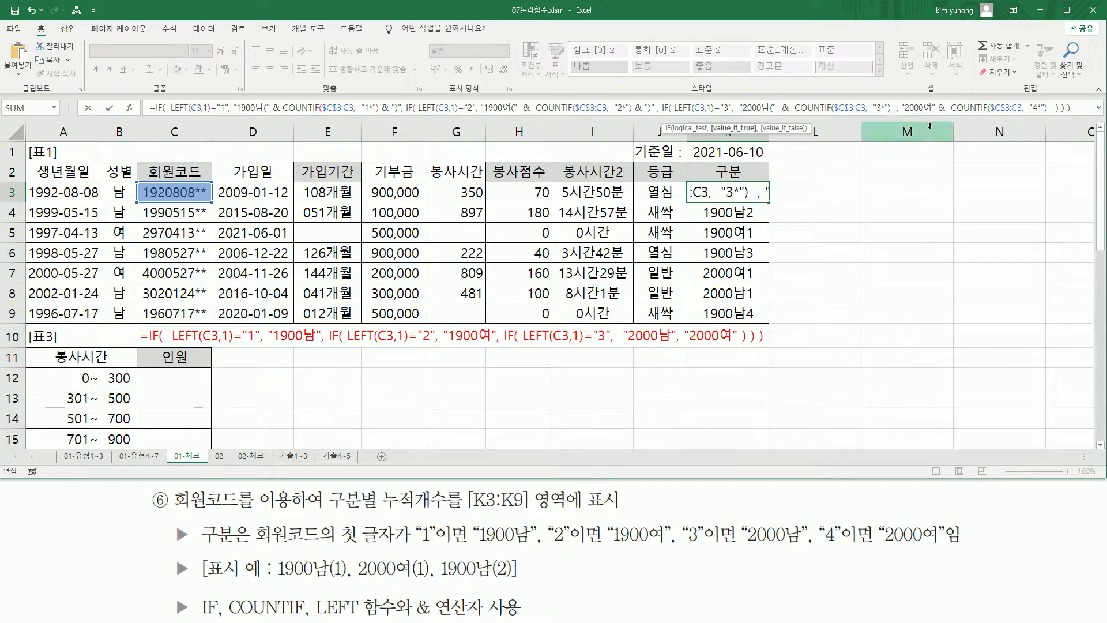
{"action": "type", "text": " & \")\""}
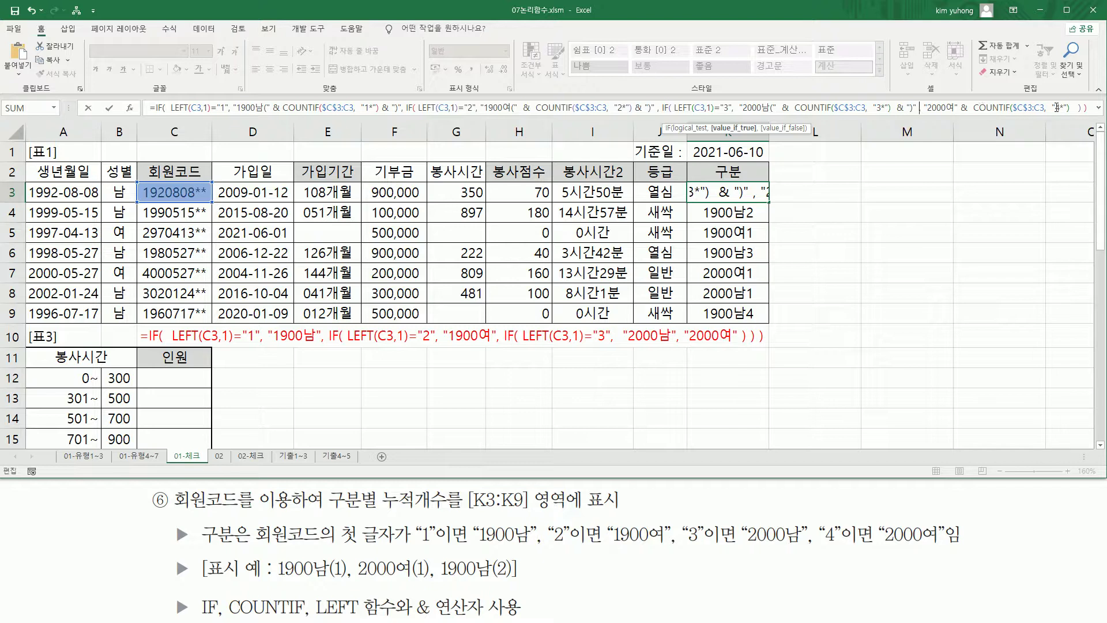
Extend "2000여" to "2000여(" and append & ")" after COUNTIF($C$3:C3, "4*") in K3's formula.
{"action": "left_click", "coordinate": [954, 107]}
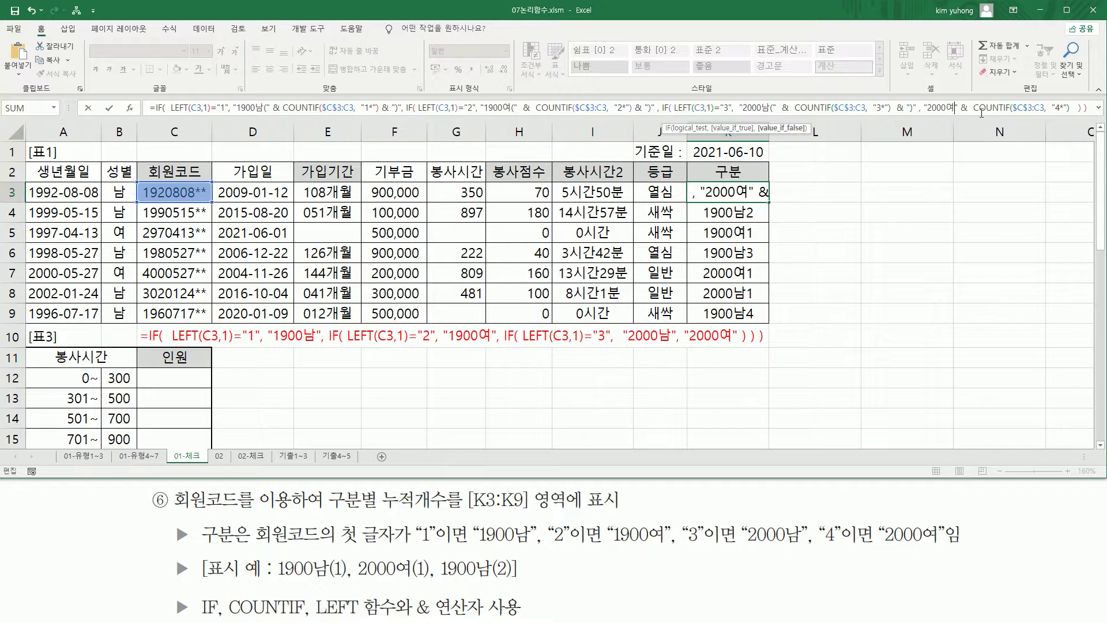
{"action": "type", "text": "("}
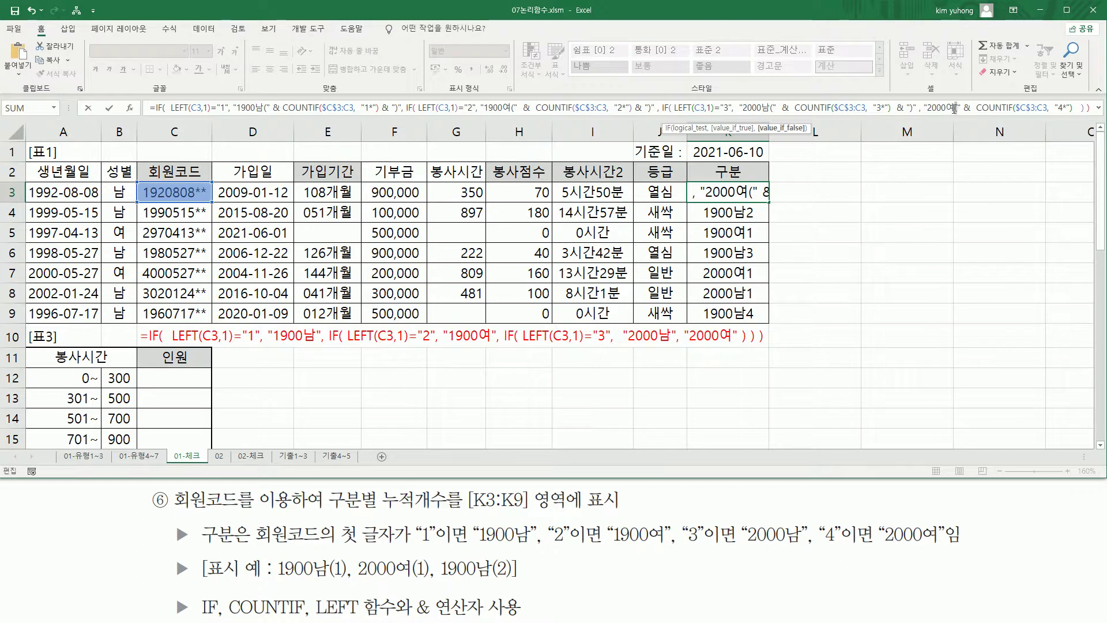
{"action": "left_click", "coordinate": [1079, 108]}
{"action": "type", "text": "& \")\""}
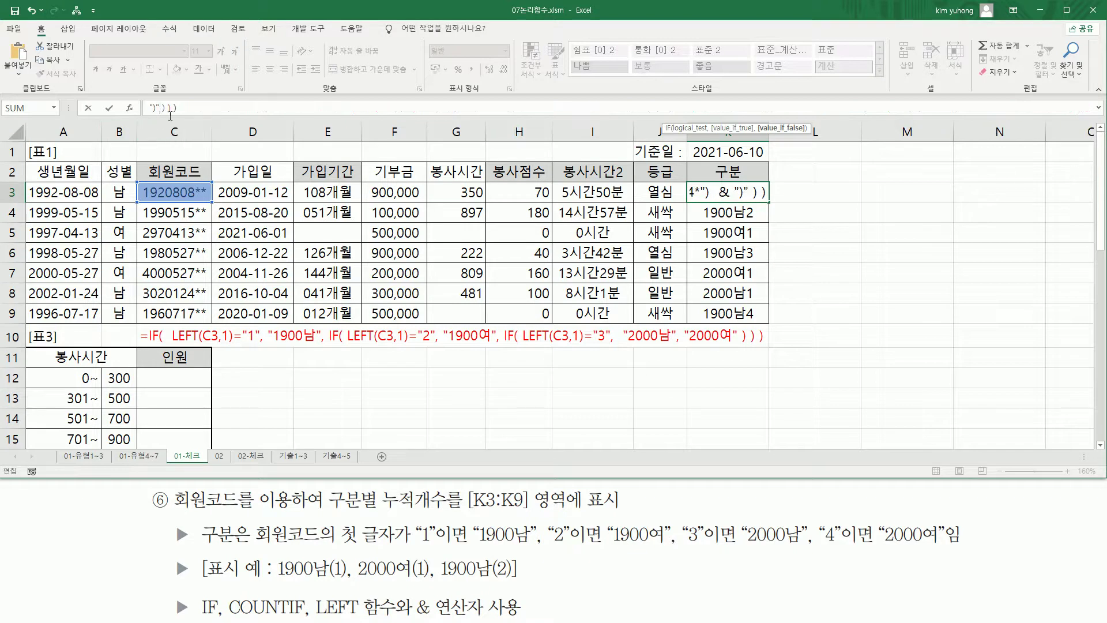
Enter the formula with the parenthesised counts in K3 and fill it down to K9.
{"action": "key", "text": "Return"}
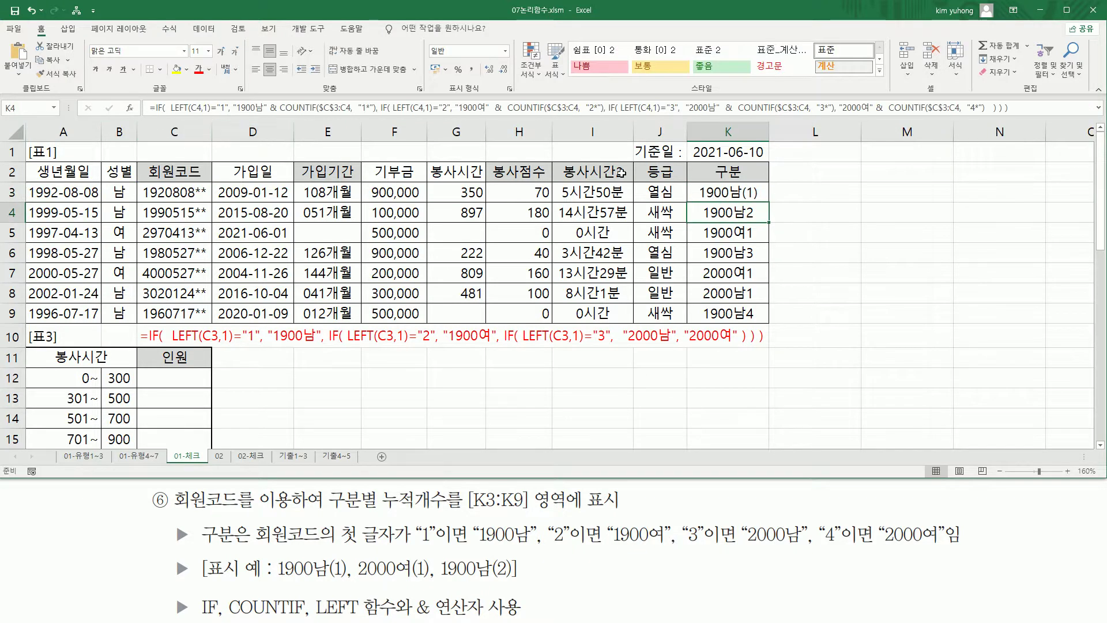
{"action": "left_click", "coordinate": [753, 185]}
{"action": "left_click_drag", "start_coordinate": [769, 203], "coordinate": [769, 317]}
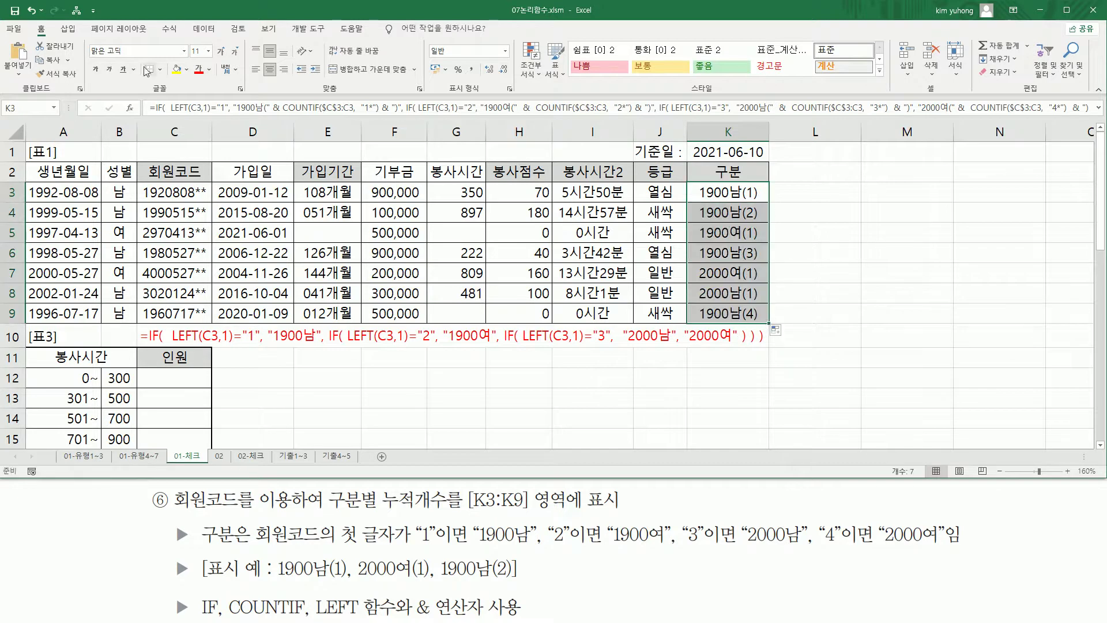
Copy K3's completed formula and enter it as text in B10, replacing the older formula note in row 10.
{"action": "left_click", "coordinate": [152, 107]}
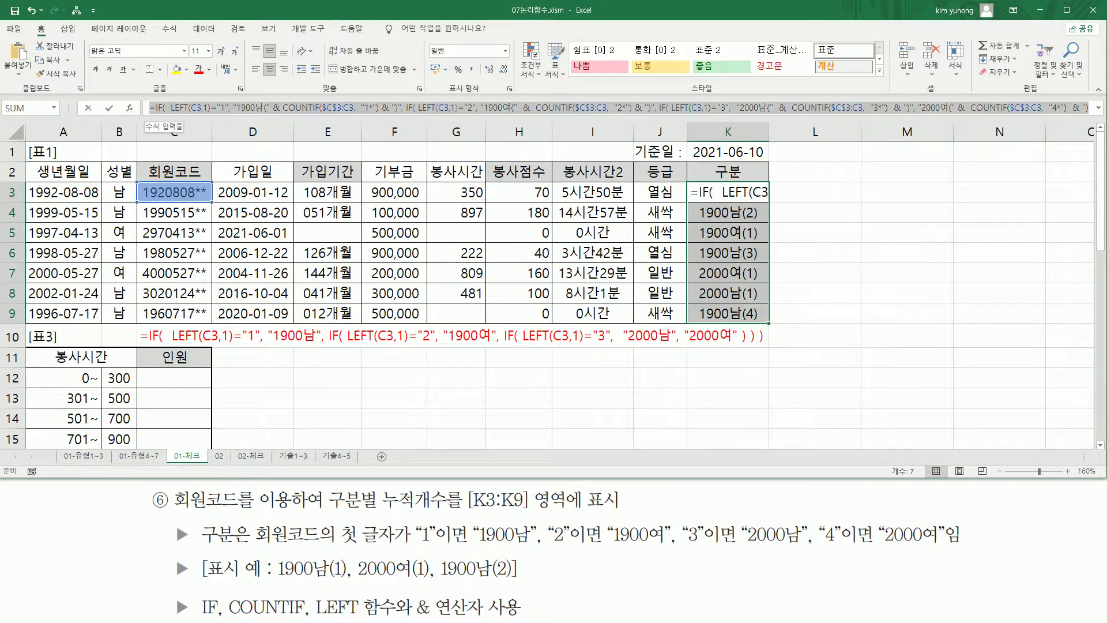
{"action": "key", "text": "Escape"}
{"action": "left_click", "coordinate": [173, 335]}
{"action": "double_click", "coordinate": [168, 336]}
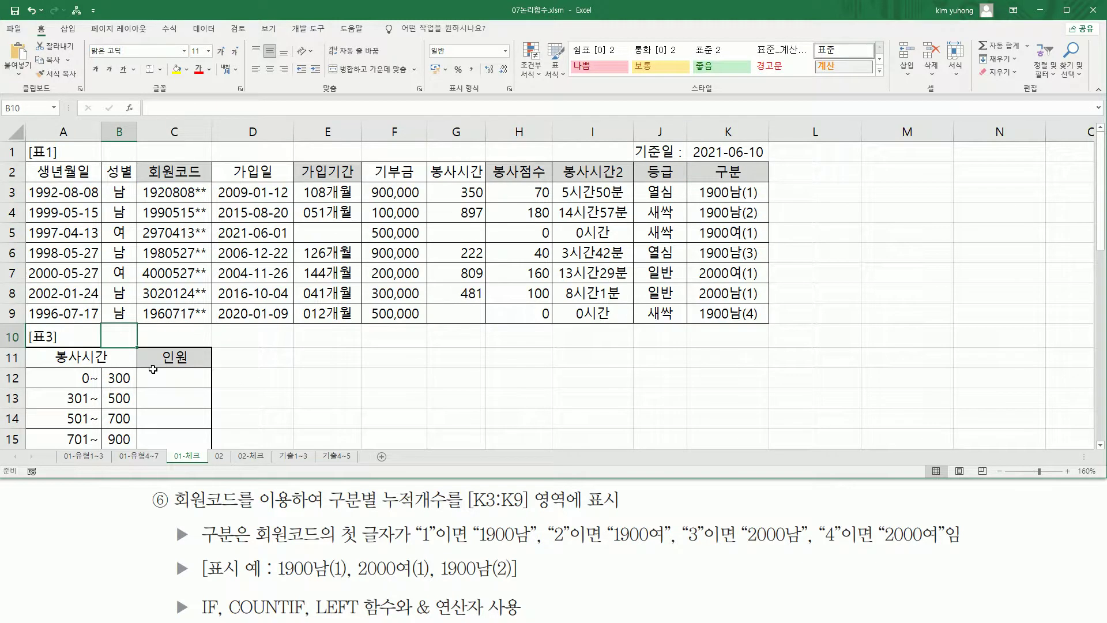
{"action": "key", "text": "F2"}
{"action": "type", "text": "'=IF( LEFT(C3,1)=\"1\", \"1900남(\" & COUNTIF($C$3:C3, \"1*\") & \")\", IF( LEFT(C3,1)=\"2\", \"1900여(\" & COUNTIF($C$3:C3, \"2*\") & \")\", IF( LEFT(C3,1)=\"3\", \"2000남(\" & COUNTIF($C$3:C3, \"3*\") & \")\", \"2000여(\" & COUNTIF($C$3:C3, \"4*\") & \")\" ) ) )"}
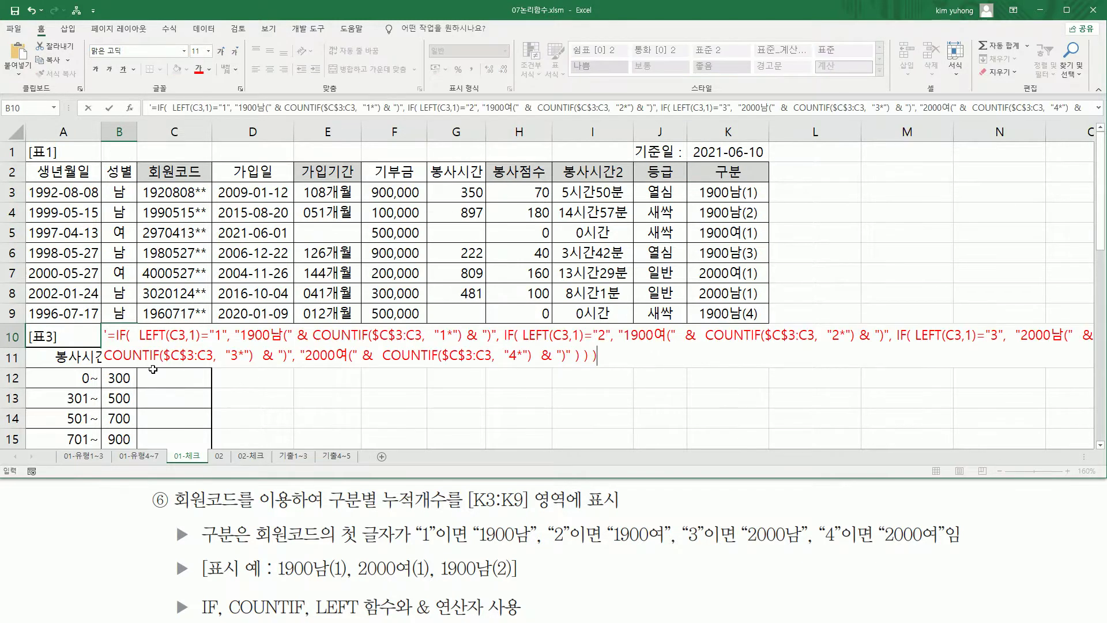
{"action": "key", "text": "Return"}
Examine the formula text in rows 10 and 11: its LEFT conditions and the parenthesised COUNTIF result of each IF branch.
{"action": "left_click_drag", "start_coordinate": [105, 345], "coordinate": [1065, 344]}
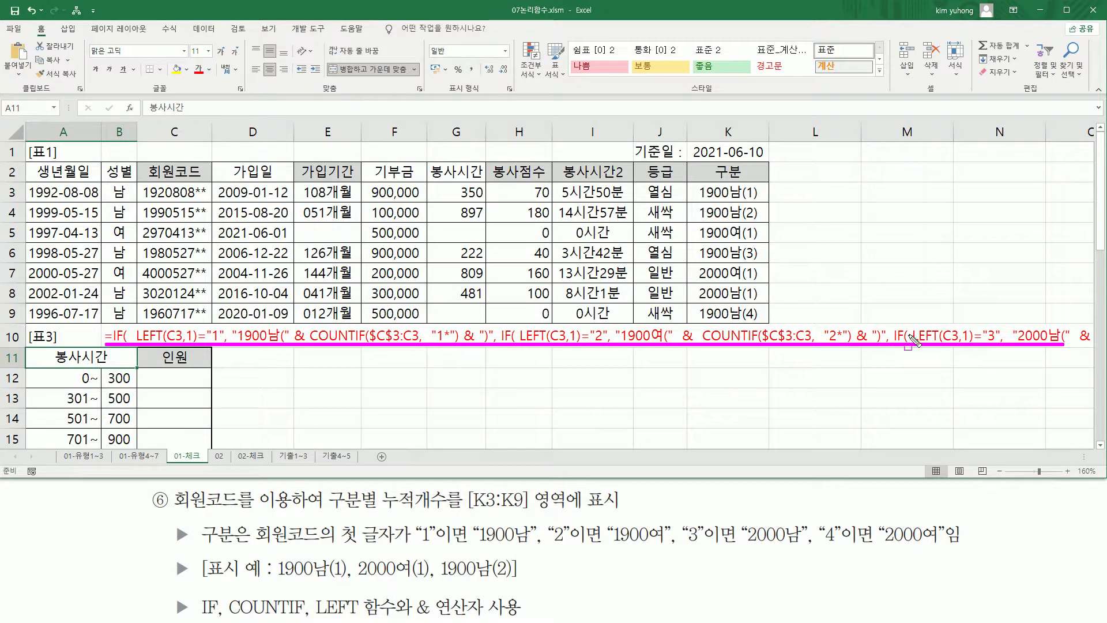
{"action": "mouse_move", "coordinate": [891, 306]}
{"action": "left_mouse_down"}
{"action": "mouse_move", "coordinate": [917, 392]}
{"action": "mouse_move", "coordinate": [1076, 382]}
{"action": "left_mouse_up"}
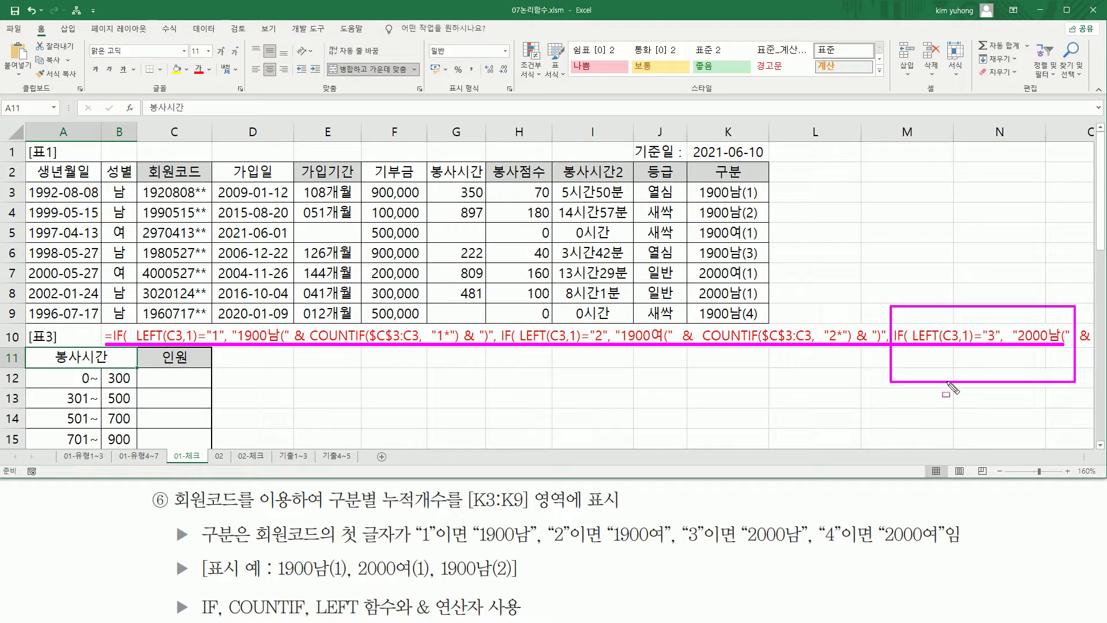
{"action": "key", "text": "Escape"}
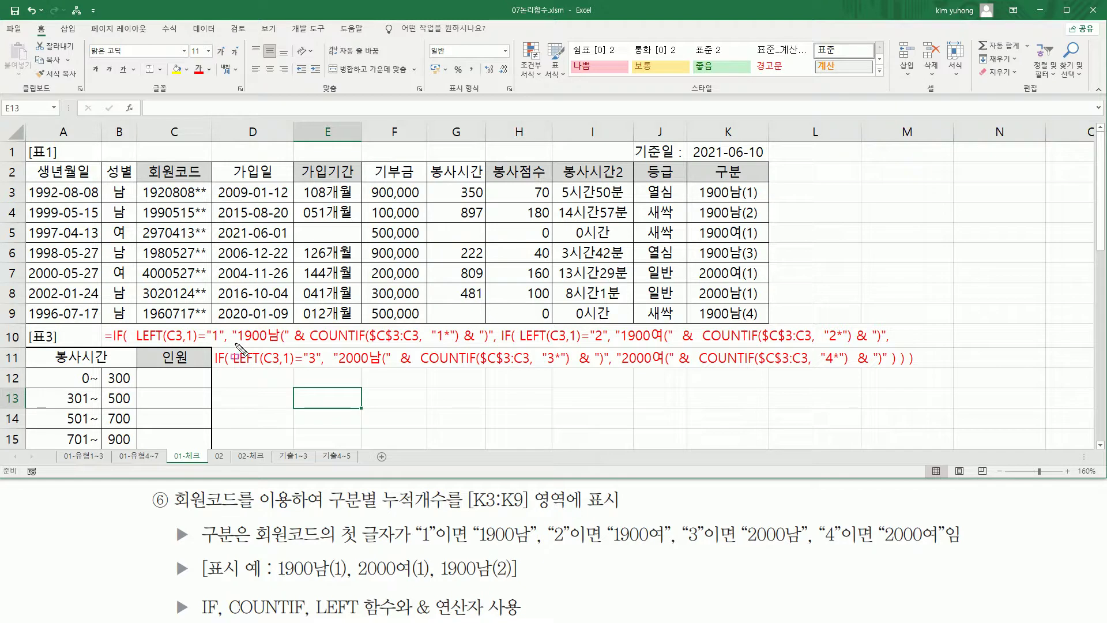
{"action": "mouse_move", "coordinate": [222, 344]}
{"action": "left_mouse_down"}
{"action": "mouse_move", "coordinate": [494, 345]}
{"action": "mouse_move", "coordinate": [481, 336]}
{"action": "mouse_move", "coordinate": [493, 346]}
{"action": "left_mouse_up"}
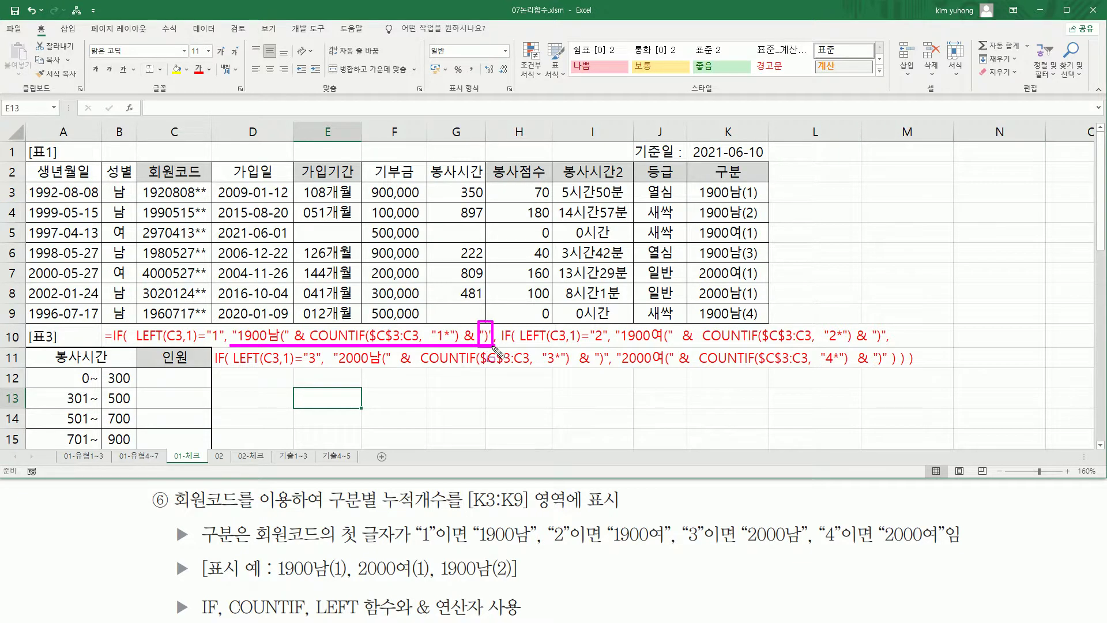
{"action": "mouse_move", "coordinate": [236, 321]}
{"action": "left_mouse_down"}
{"action": "mouse_move", "coordinate": [285, 346]}
{"action": "mouse_move", "coordinate": [460, 347]}
{"action": "left_mouse_up"}
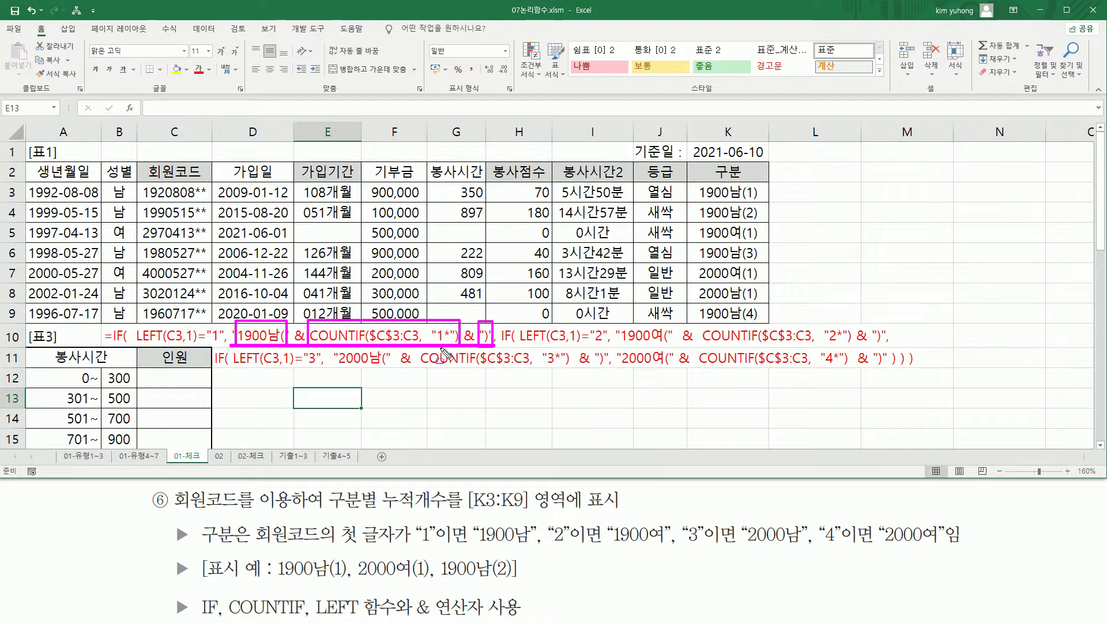
{"action": "left_click_drag", "start_coordinate": [615, 322], "coordinate": [892, 346]}
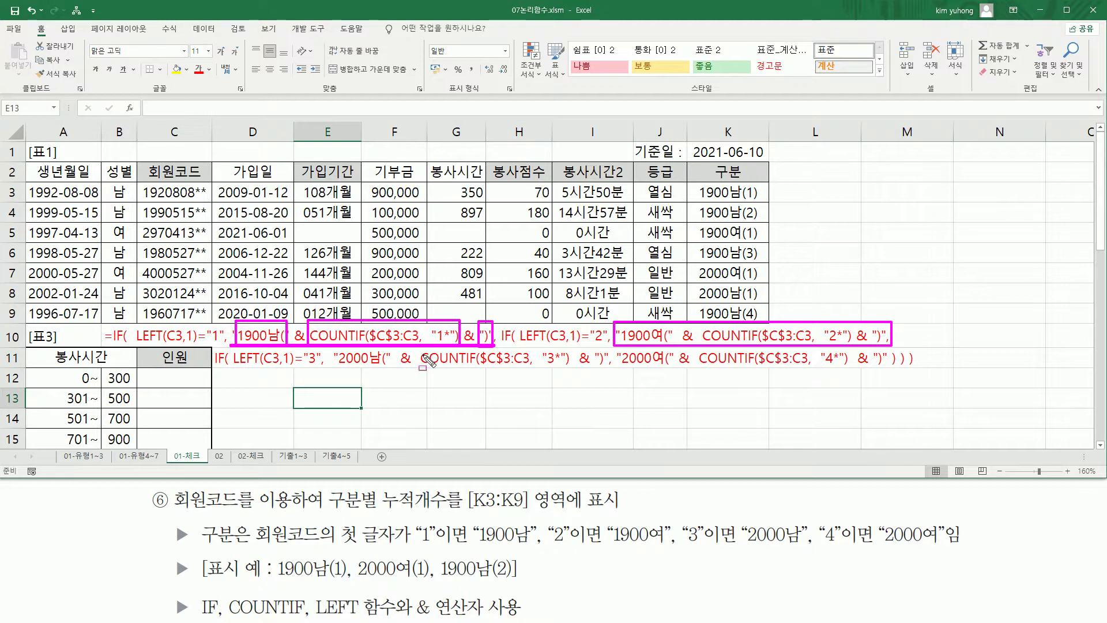
{"action": "mouse_move", "coordinate": [331, 347]}
{"action": "left_mouse_down"}
{"action": "mouse_move", "coordinate": [340, 370]}
{"action": "mouse_move", "coordinate": [899, 369]}
{"action": "mouse_move", "coordinate": [889, 369]}
{"action": "left_mouse_up"}
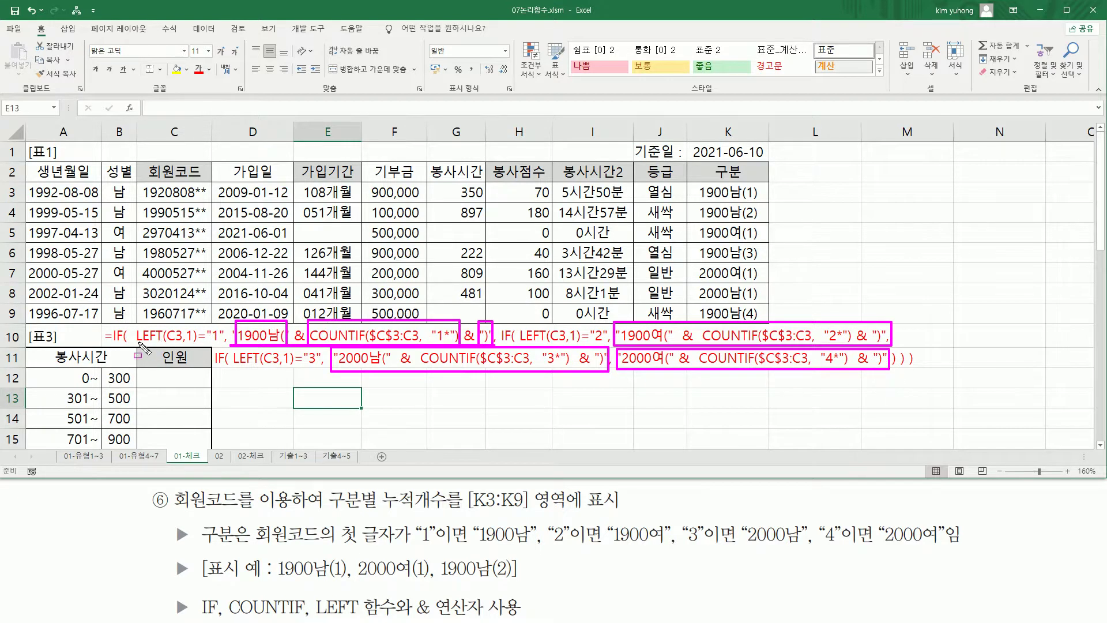
{"action": "left_click_drag", "start_coordinate": [136, 343], "coordinate": [217, 343]}
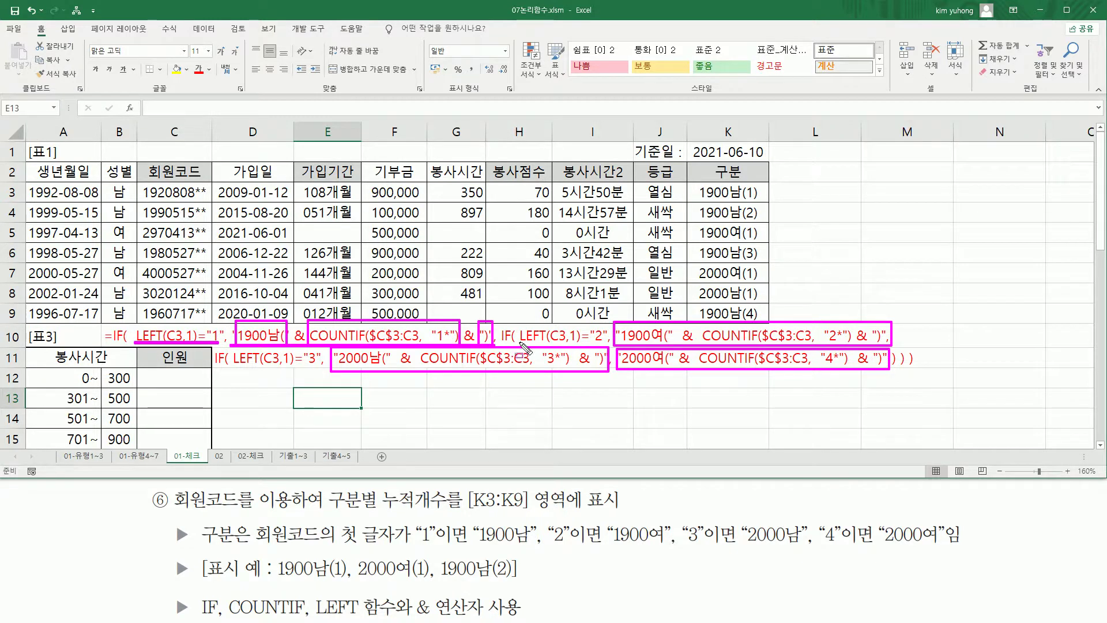
{"action": "left_click_drag", "start_coordinate": [519, 342], "coordinate": [597, 342]}
{"action": "left_click_drag", "start_coordinate": [231, 364], "coordinate": [316, 365]}
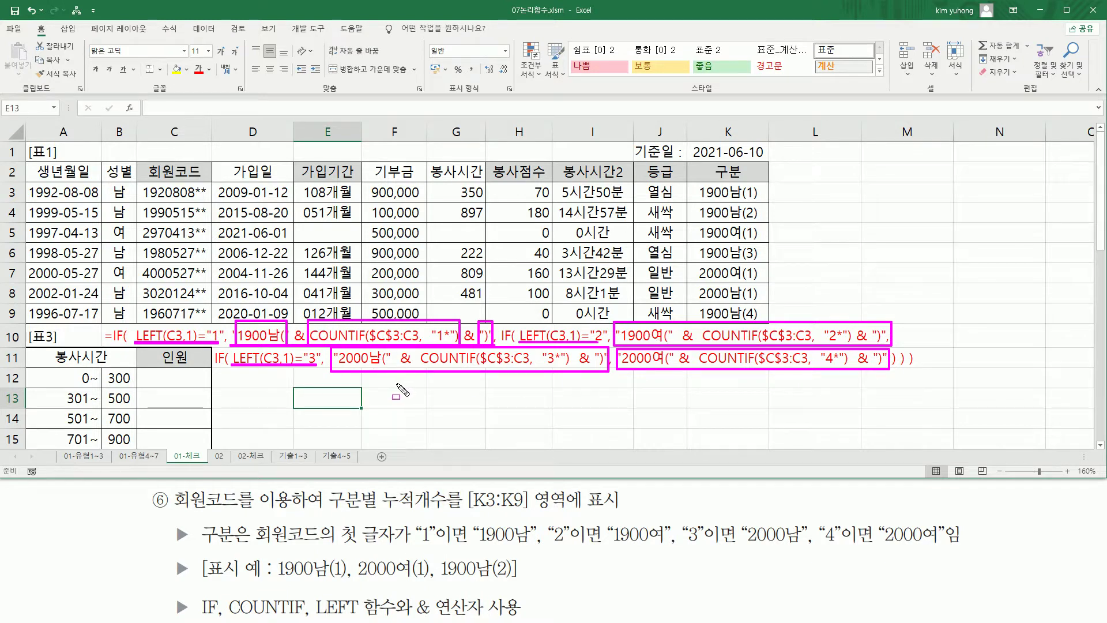
{"action": "key", "text": "Escape"}
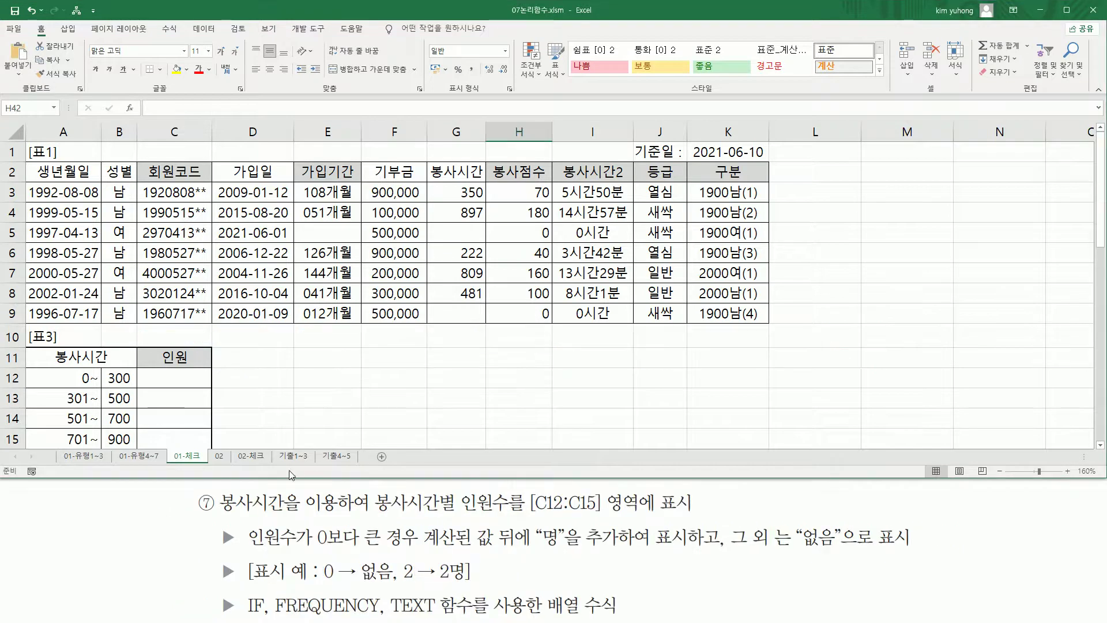
Read task ⑦, matching its 봉사시간 source in G3:G9, its target range C12:C15 and the required FREQUENCY function.
{"action": "mouse_move", "coordinate": [218, 512]}
{"action": "left_mouse_down"}
{"action": "mouse_move", "coordinate": [333, 511]}
{"action": "mouse_move", "coordinate": [339, 489]}
{"action": "left_mouse_up"}
{"action": "mouse_move", "coordinate": [451, 178]}
{"action": "left_mouse_down"}
{"action": "mouse_move", "coordinate": [478, 250]}
{"action": "mouse_move", "coordinate": [485, 324]}
{"action": "left_mouse_up"}
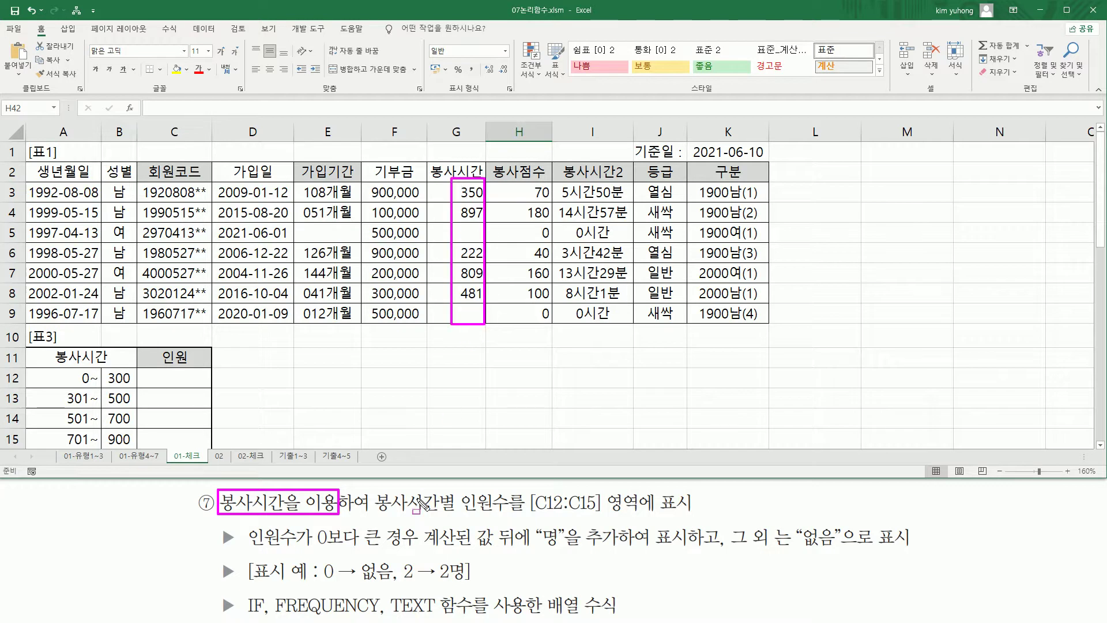
{"action": "left_click_drag", "start_coordinate": [375, 512], "coordinate": [598, 513]}
{"action": "left_click_drag", "start_coordinate": [151, 371], "coordinate": [197, 446]}
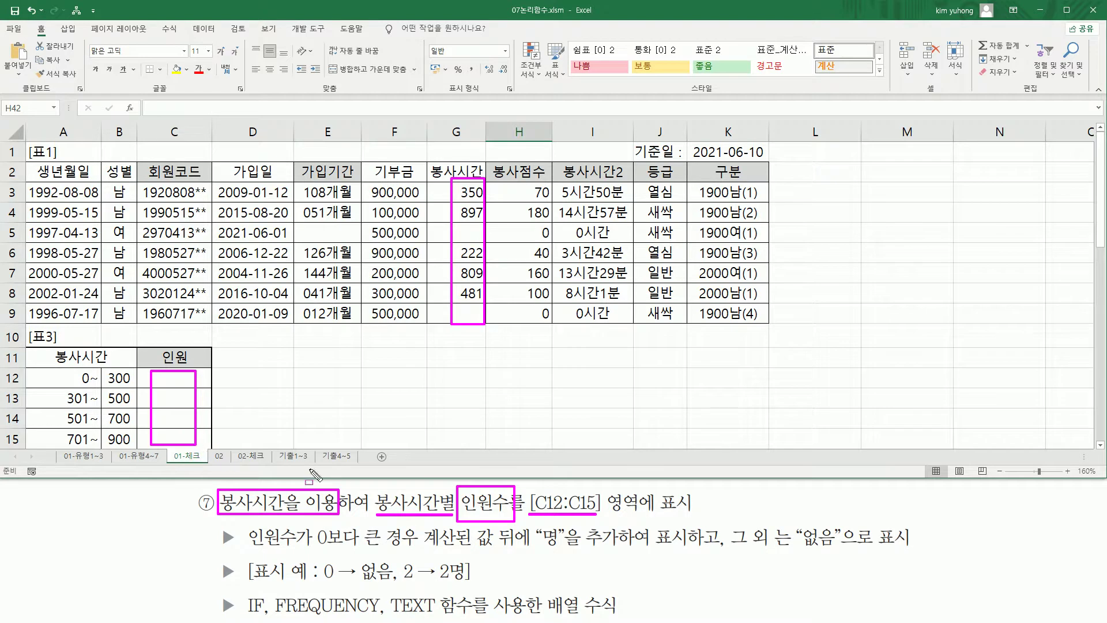
{"action": "left_click_drag", "start_coordinate": [275, 614], "coordinate": [372, 614]}
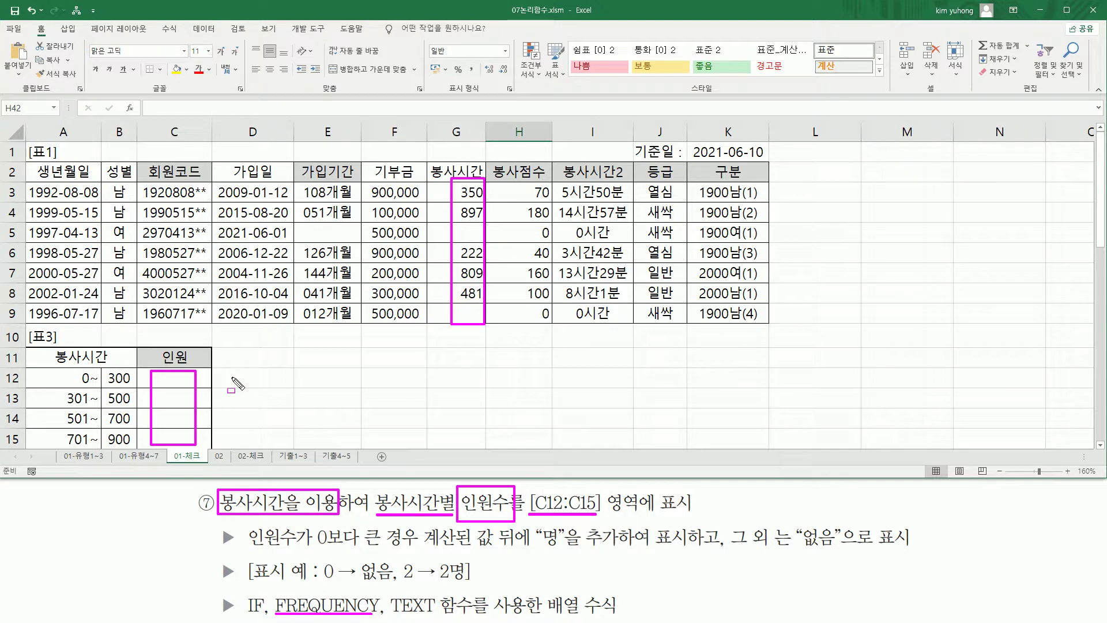
Enter the array formula =FREQUENCY(G3:G9,B12:B15) across C12:C15.
{"action": "key", "text": "Escape"}
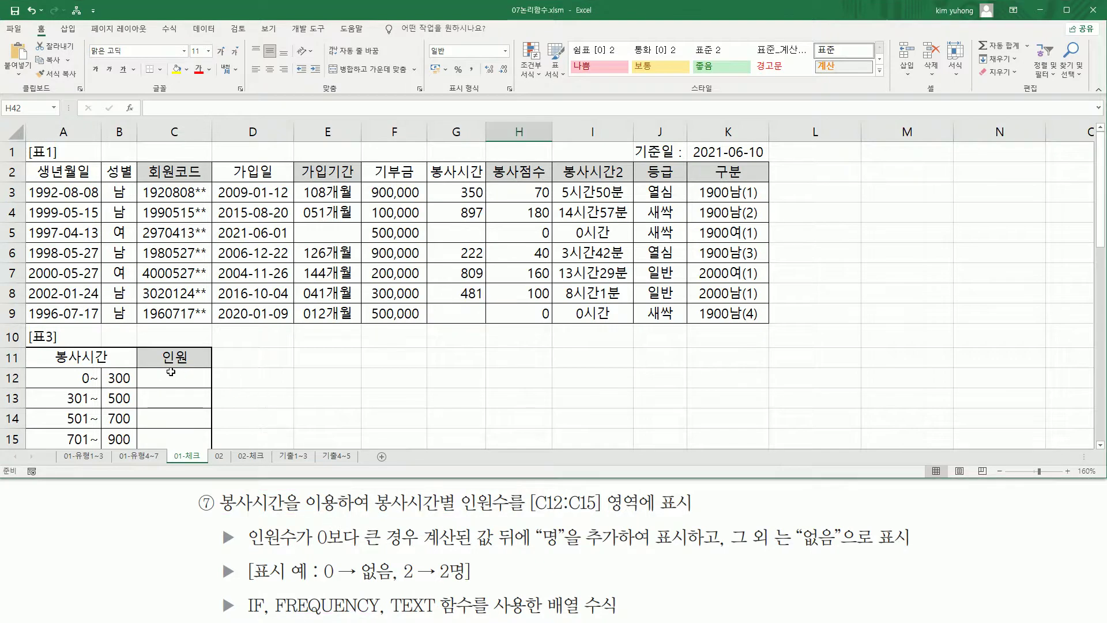
{"action": "left_click", "coordinate": [173, 378]}
{"action": "left_click_drag", "start_coordinate": [173, 378], "coordinate": [176, 437]}
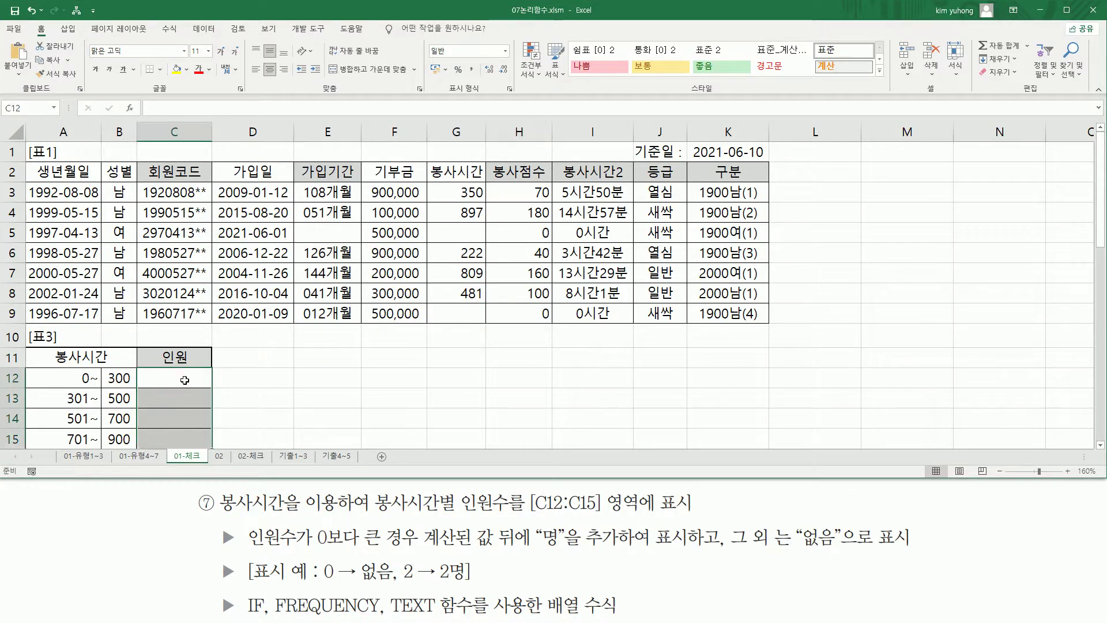
{"action": "left_click", "coordinate": [1101, 447]}
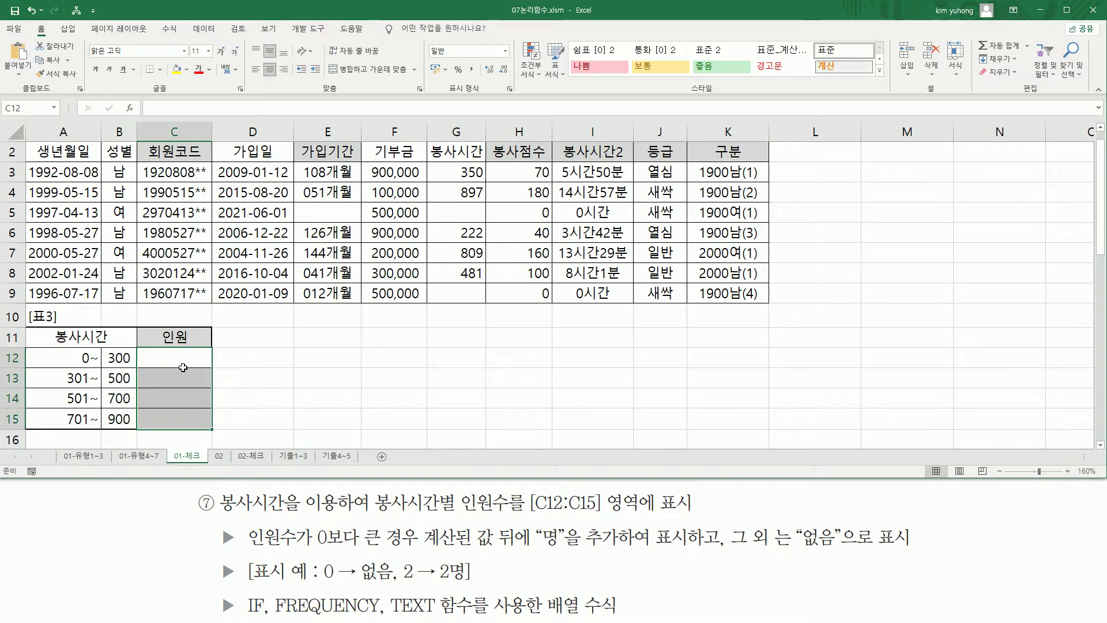
{"action": "type", "text": "="}
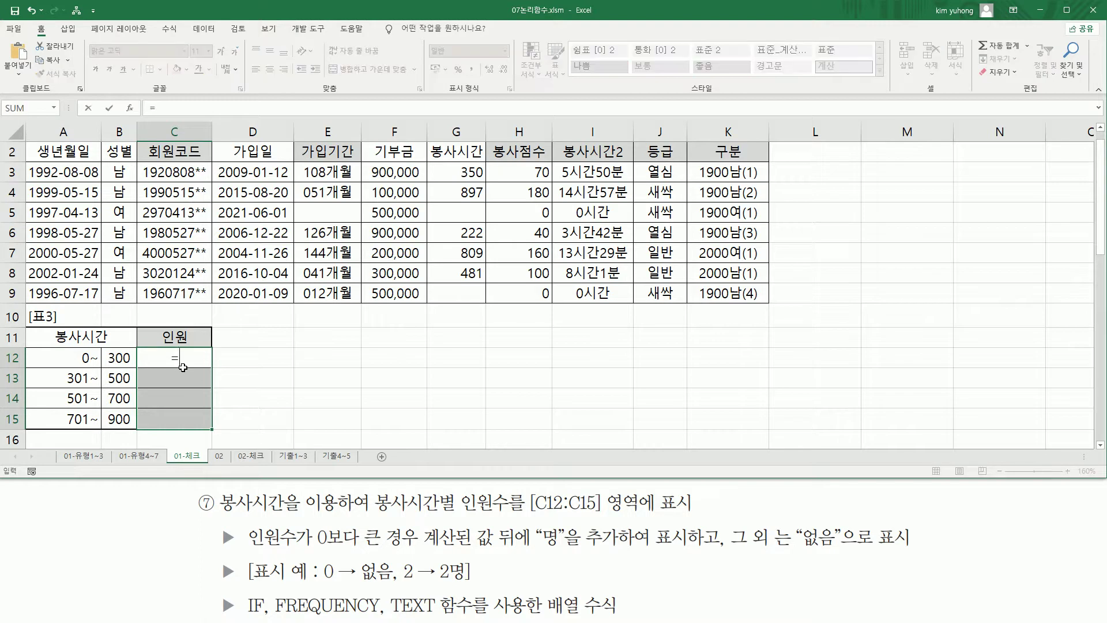
{"action": "type", "text": "fre"}
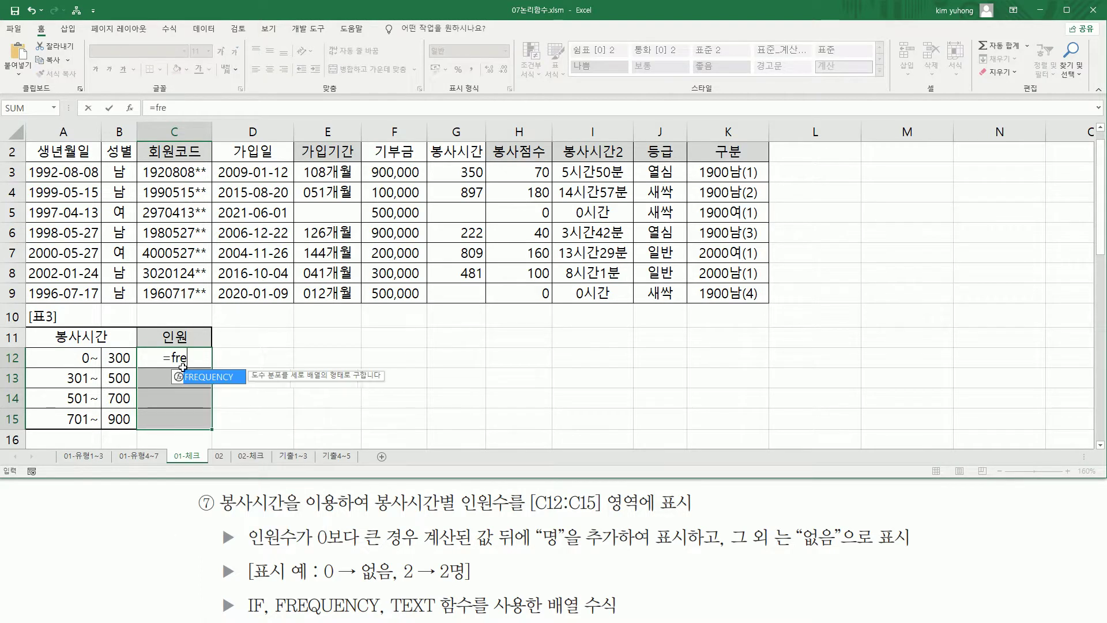
{"action": "key", "text": "Tab"}
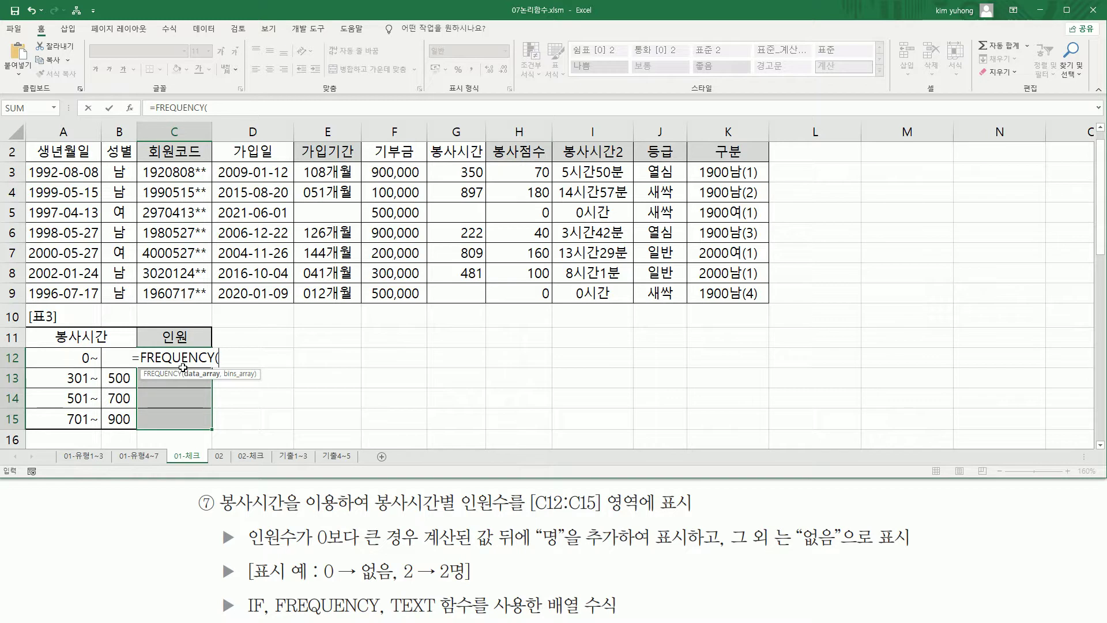
{"action": "left_click_drag", "start_coordinate": [463, 172], "coordinate": [454, 296]}
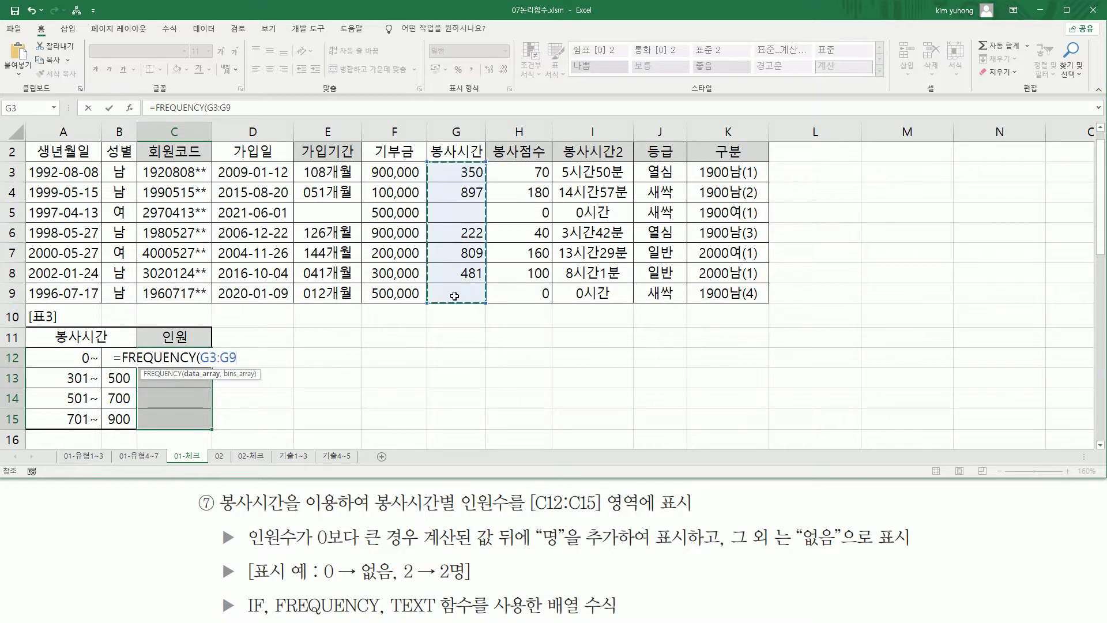
{"action": "type", "text": ","}
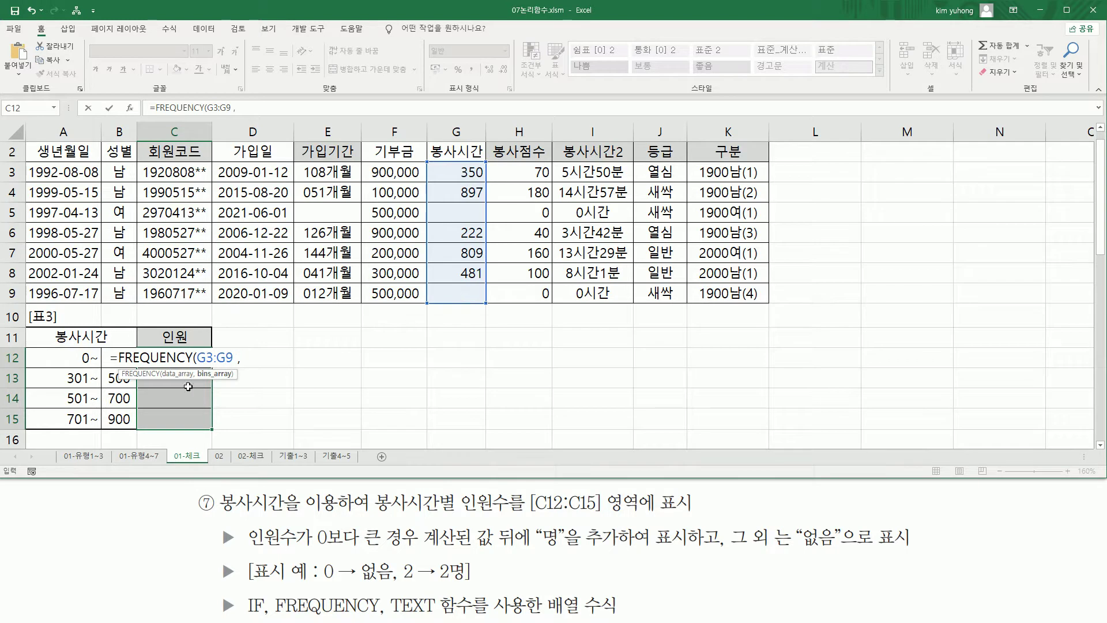
{"action": "left_click_drag", "start_coordinate": [115, 420], "coordinate": [118, 358]}
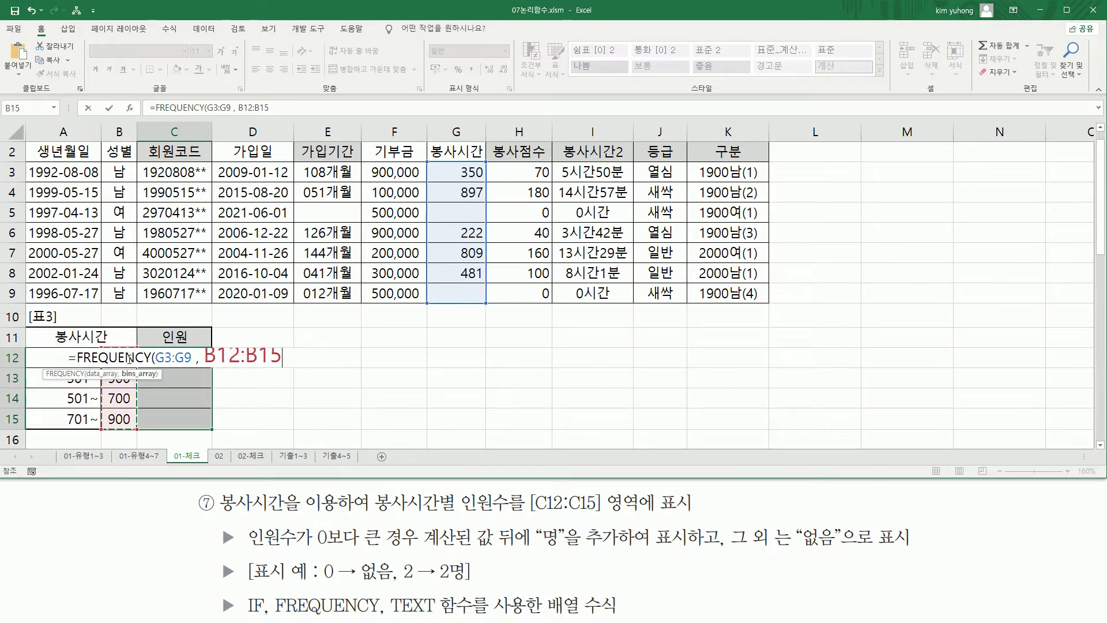
{"action": "type", "text": ")"}
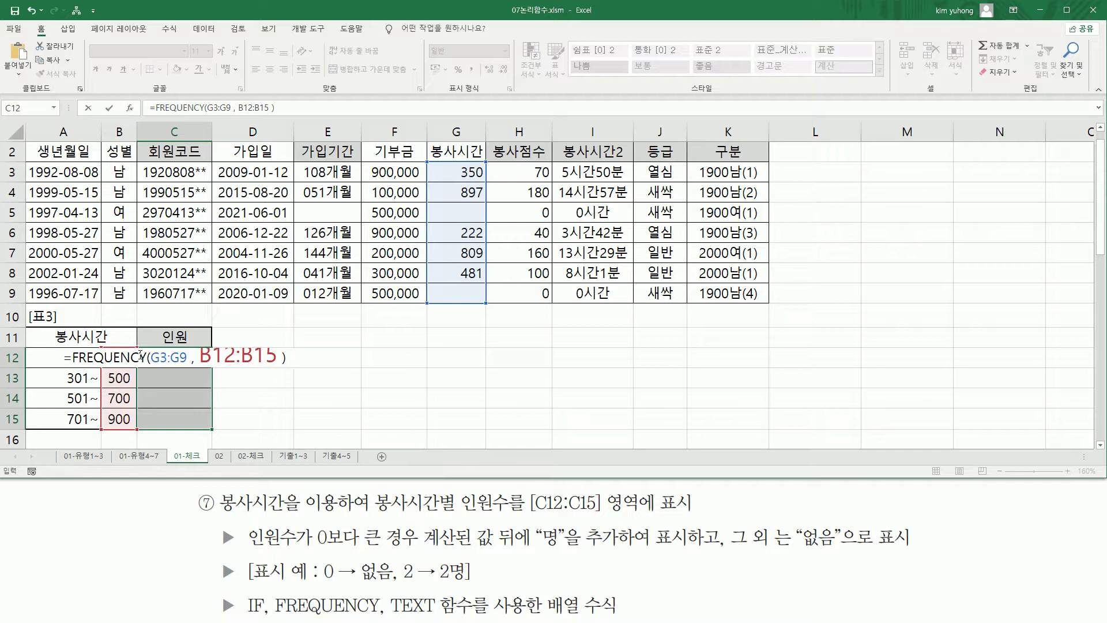
{"action": "key", "text": "ctrl+shift+Return"}
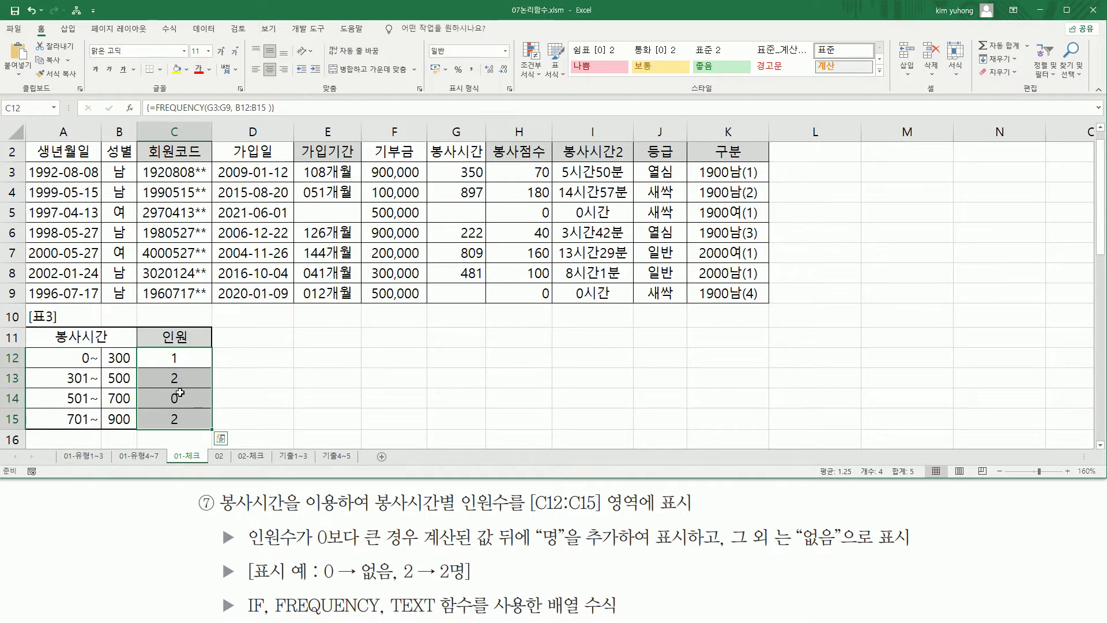
Read task ⑦'s display rules: the greater-than-0 condition, the "명" suffix, the "없음" alternative and the required IF and TEXT functions.
{"action": "left_click_drag", "start_coordinate": [248, 550], "coordinate": [412, 552]}
{"action": "mouse_move", "coordinate": [314, 521]}
{"action": "left_mouse_down"}
{"action": "mouse_move", "coordinate": [332, 542]}
{"action": "mouse_move", "coordinate": [562, 551]}
{"action": "left_mouse_up"}
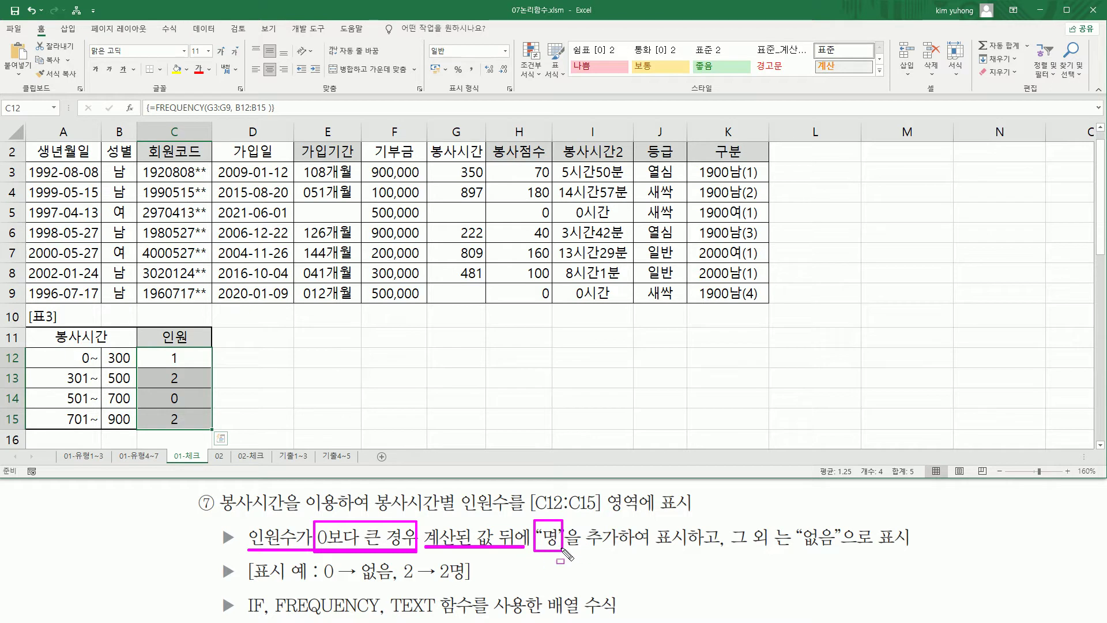
{"action": "left_click_drag", "start_coordinate": [740, 552], "coordinate": [906, 552]}
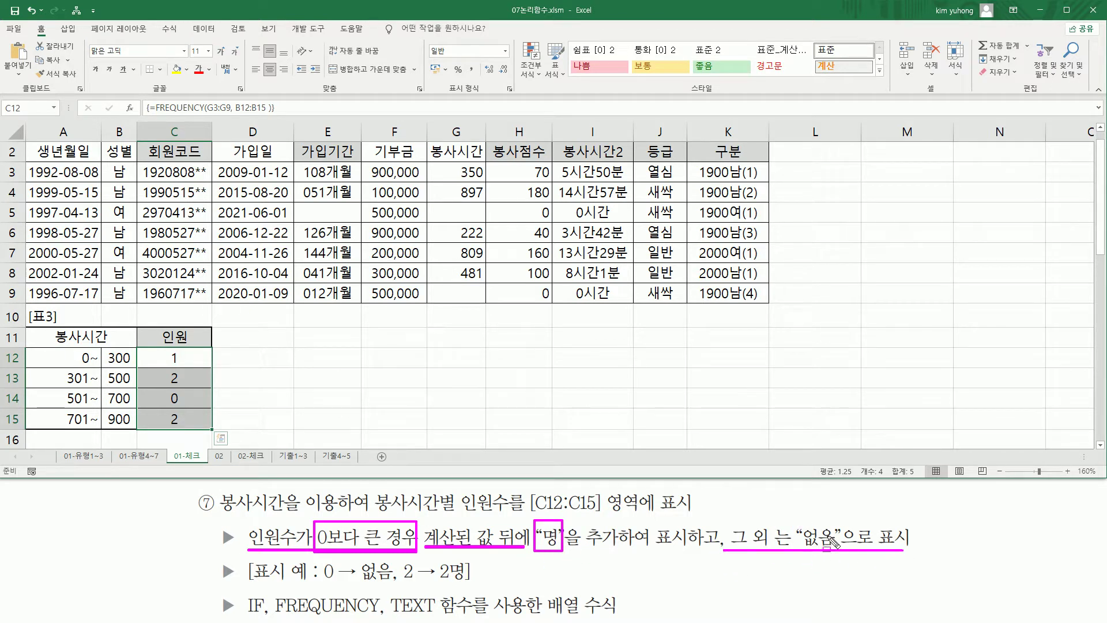
{"action": "left_click_drag", "start_coordinate": [166, 392], "coordinate": [185, 407]}
{"action": "left_click_drag", "start_coordinate": [391, 591], "coordinate": [434, 617]}
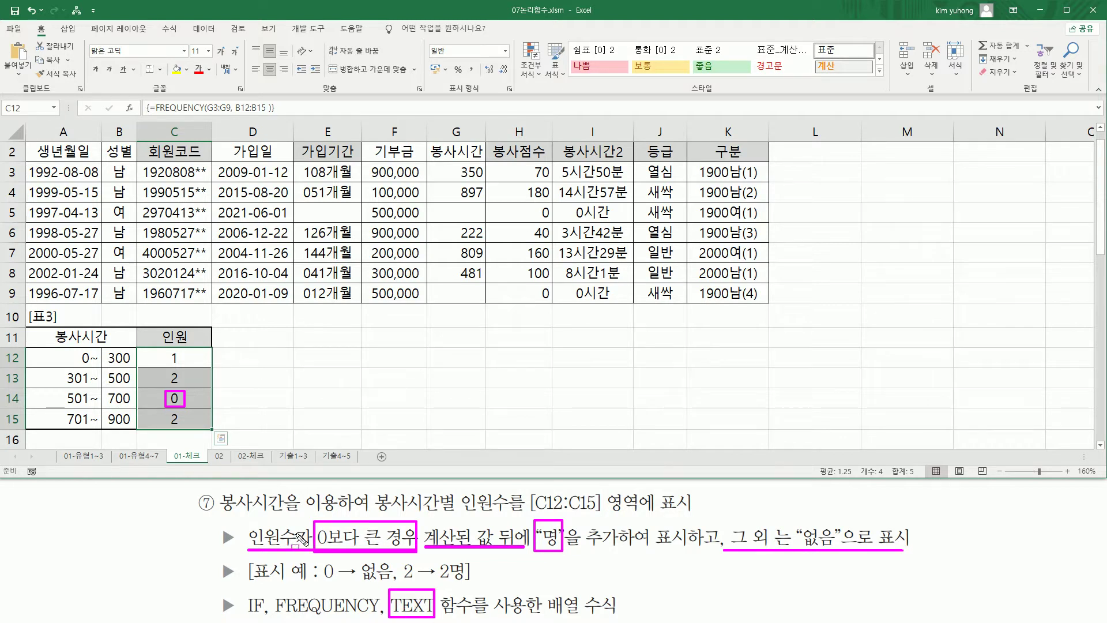
{"action": "left_click_drag", "start_coordinate": [244, 615], "coordinate": [260, 615]}
{"action": "key", "text": "Escape"}
Rework the C12:C15 formula by moving its FREQUENCY expression into the logical test of an IF function.
{"action": "left_click_drag", "start_coordinate": [183, 362], "coordinate": [185, 421]}
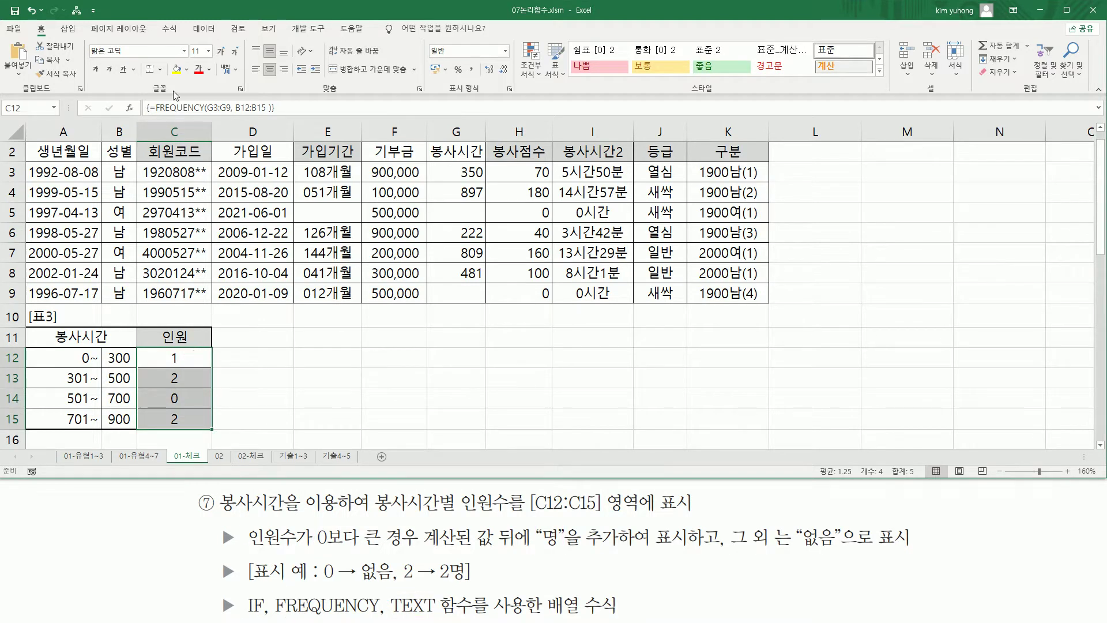
{"action": "left_click", "coordinate": [158, 104]}
{"action": "key", "text": "shift+End"}
{"action": "key", "text": "ctrl+c"}
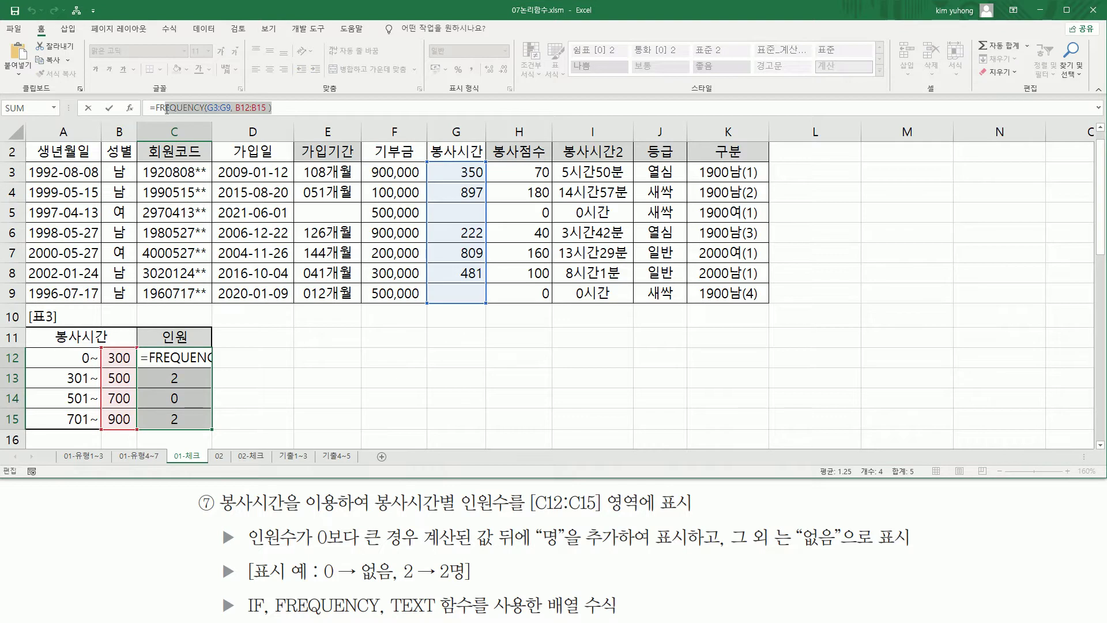
{"action": "key", "text": "BackSpace"}
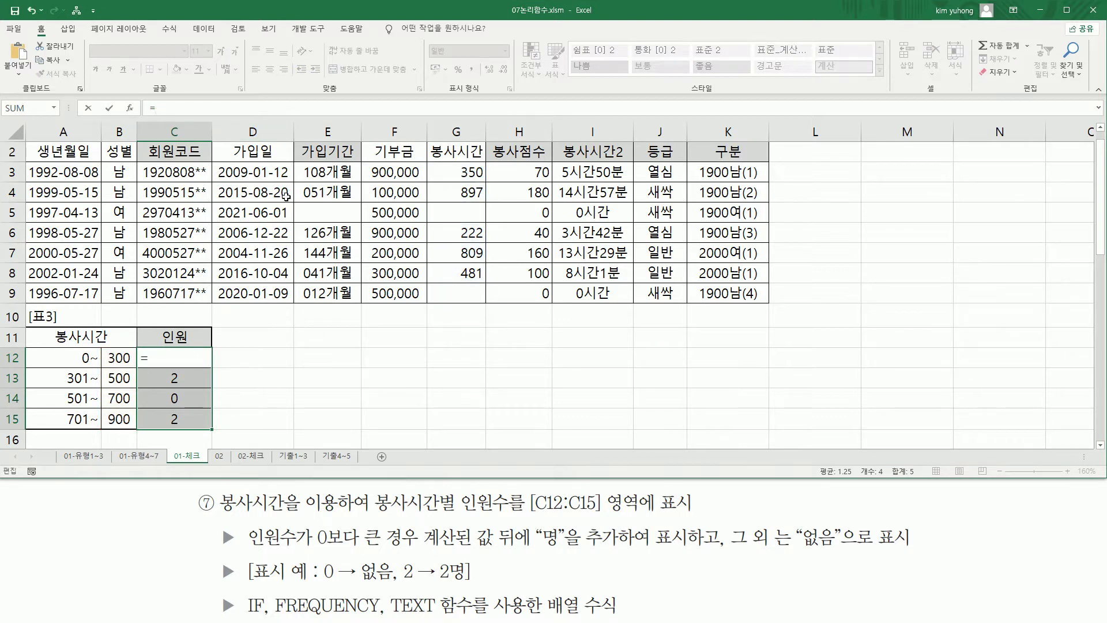
{"action": "type", "text": "if("}
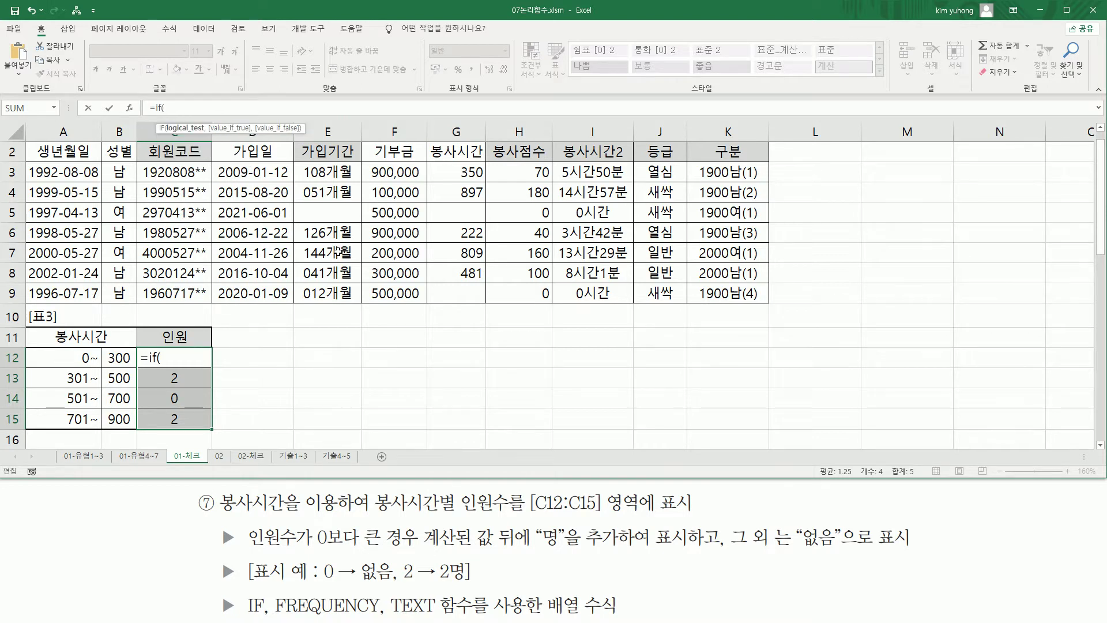
{"action": "key", "text": "ctrl+v"}
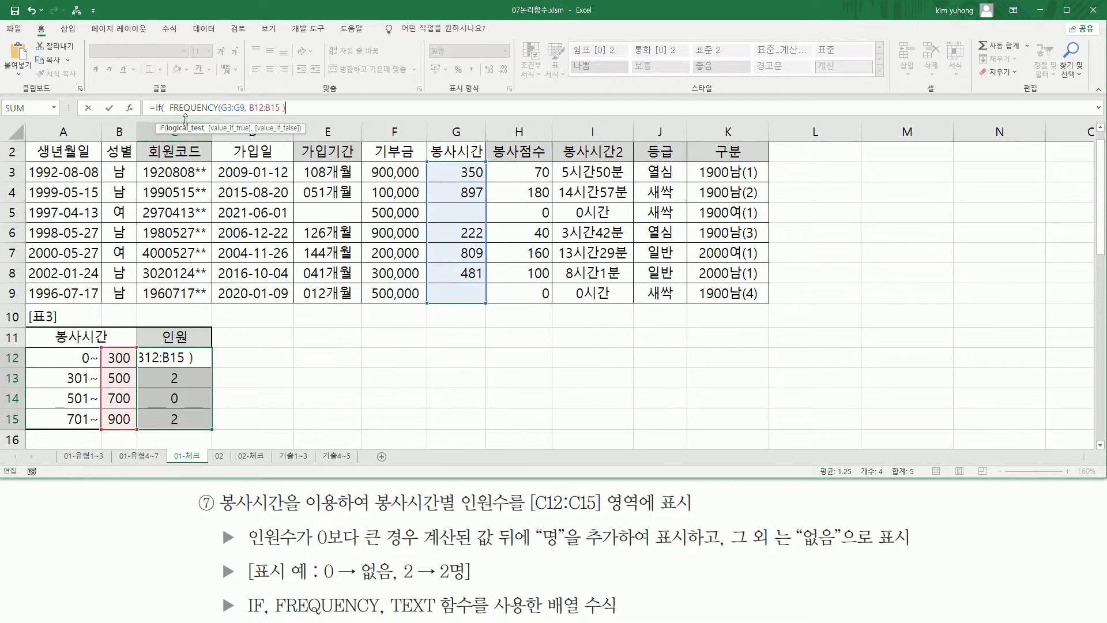
Complete the IF's logical test so that the FREQUENCY result is compared with >0.
{"action": "mouse_move", "coordinate": [167, 113]}
{"action": "left_mouse_down"}
{"action": "mouse_move", "coordinate": [292, 116]}
{"action": "mouse_move", "coordinate": [291, 99]}
{"action": "left_mouse_up"}
{"action": "key", "text": "Escape"}
{"action": "type", "text": "0"}
{"action": "left_click", "coordinate": [287, 108]}
{"action": "left_click", "coordinate": [325, 109]}
{"action": "type", "text": ","}
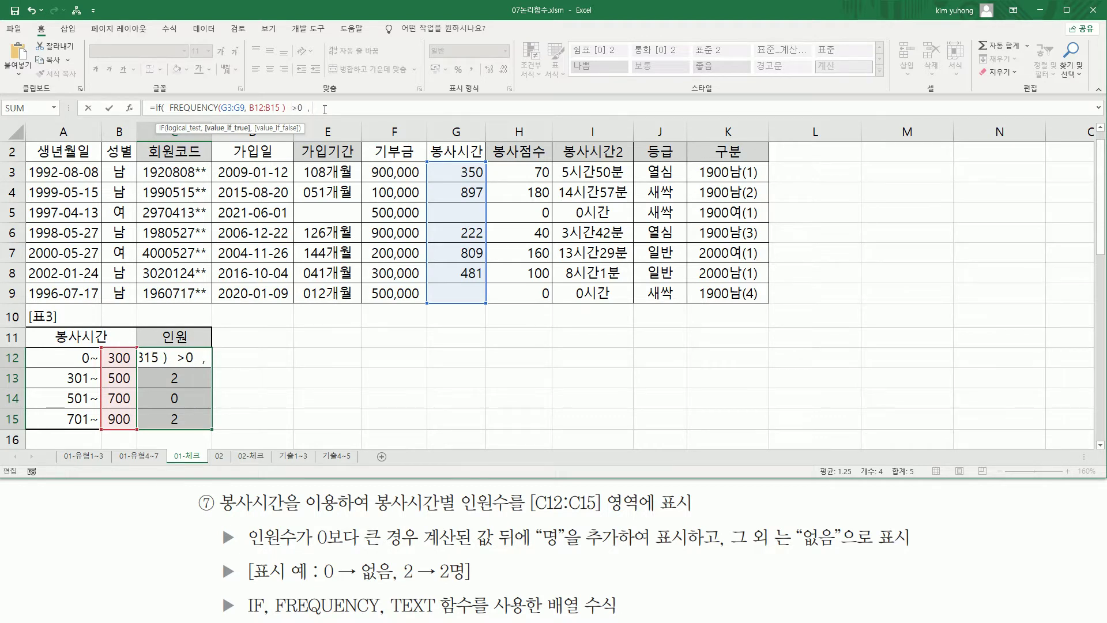
Add FREQUENCY(G3:G9,B12:B15) again as the IF's true value and put a TEXT function in front of it.
{"action": "key", "text": "ctrl+v"}
{"action": "left_click_drag", "start_coordinate": [311, 108], "coordinate": [495, 108]}
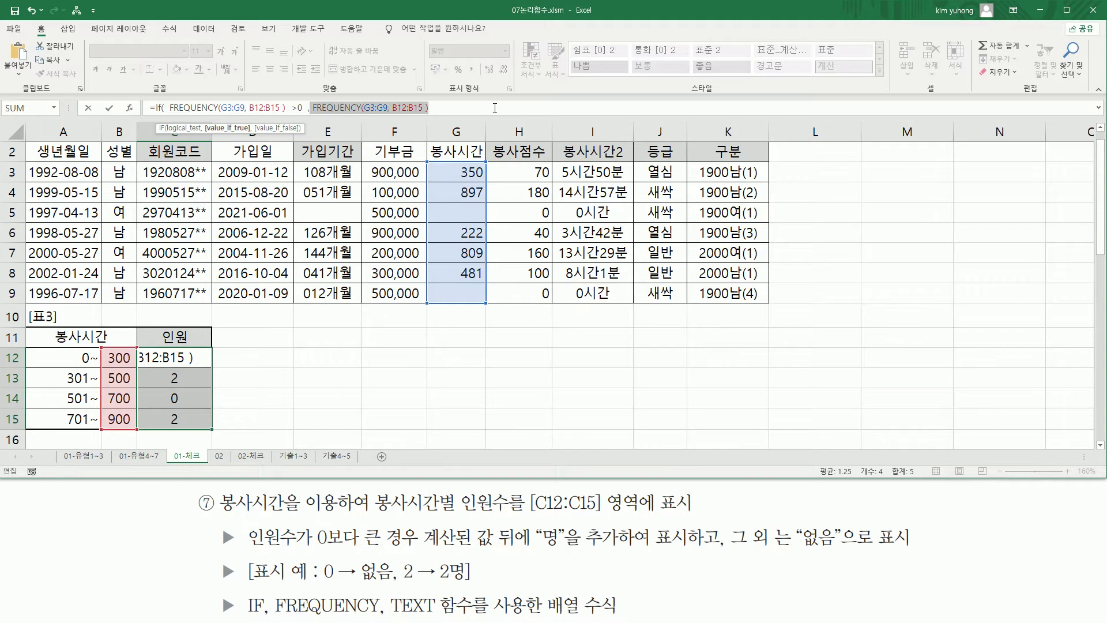
{"action": "left_click", "coordinate": [311, 108]}
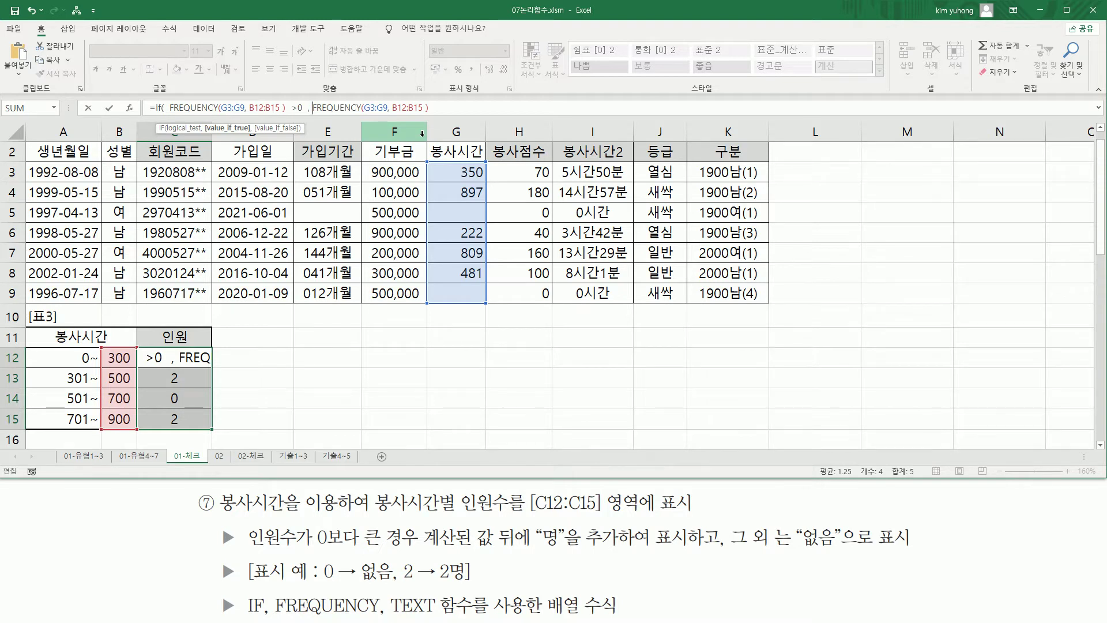
{"action": "type", "text": "tes"}
{"action": "key", "text": "BackSpace"}
{"action": "type", "text": "x"}
{"action": "key", "text": "Tab"}
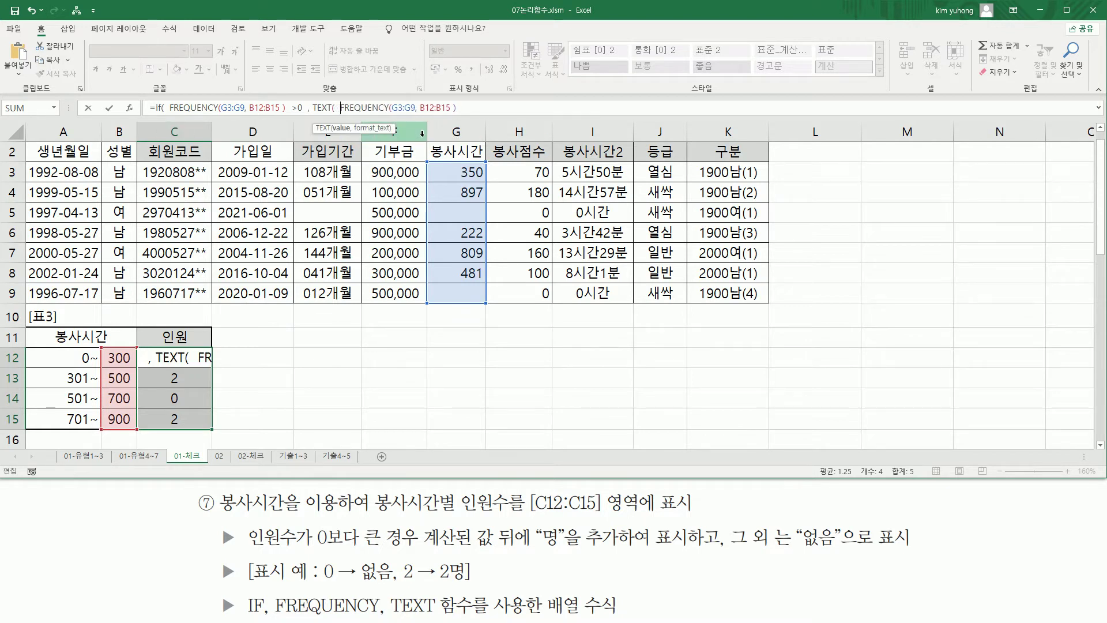
Complete the TEXT function around the FREQUENCY result with the format "0명".
{"action": "key", "text": "shift+End"}
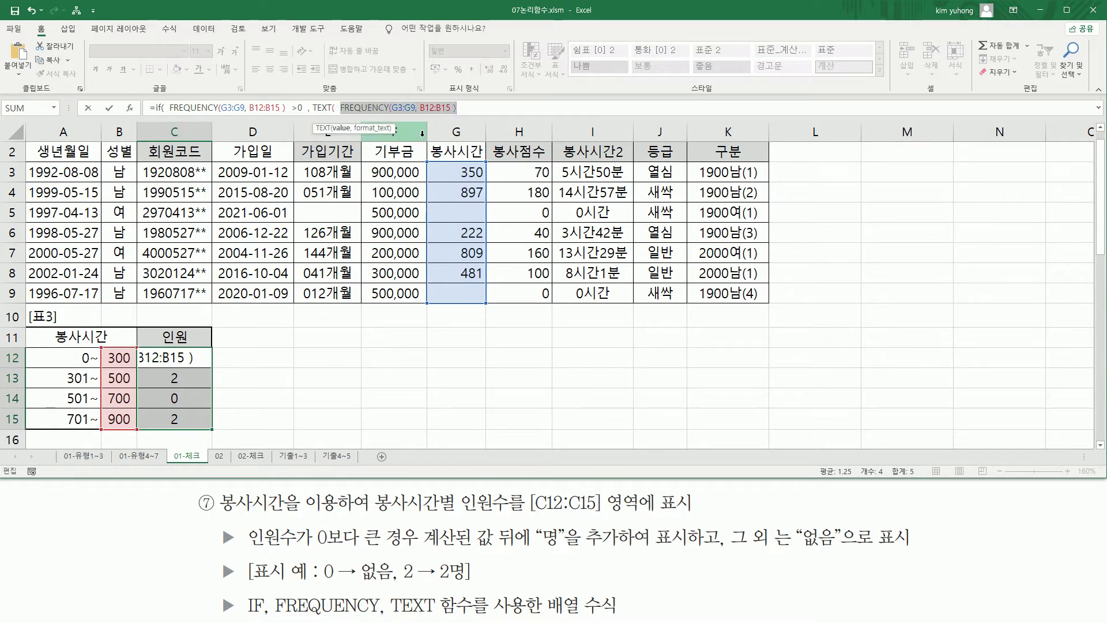
{"action": "left_click", "coordinate": [475, 106]}
{"action": "type", "text": ",\"0명"}
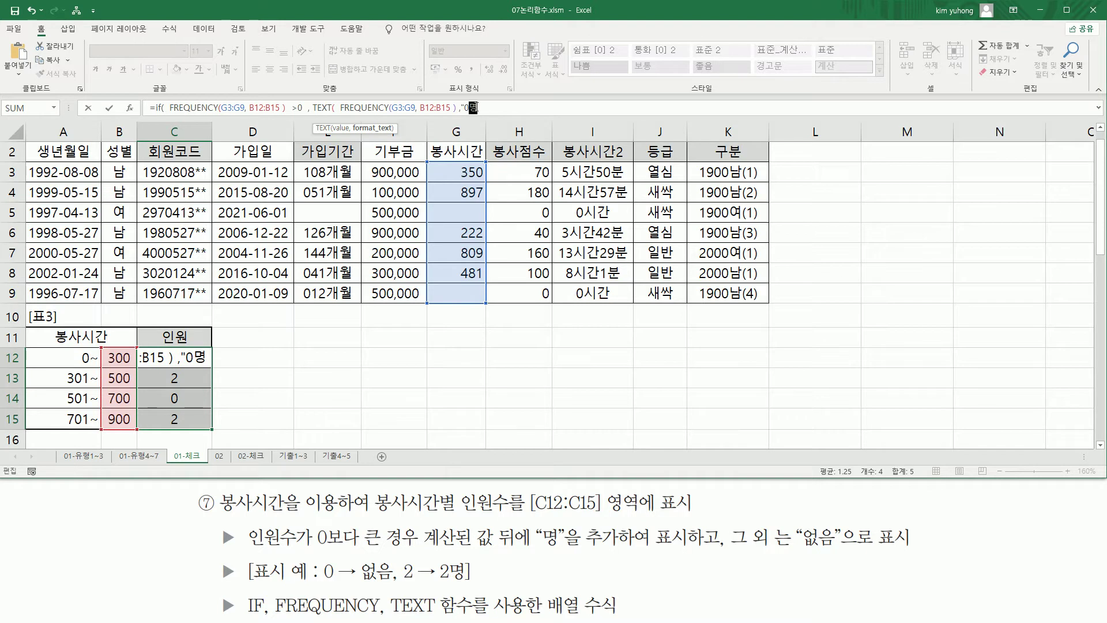
{"action": "type", "text": "\" )"}
{"action": "left_click_drag", "start_coordinate": [340, 113], "coordinate": [477, 113]}
{"action": "mouse_move", "coordinate": [311, 93]}
{"action": "left_mouse_down"}
{"action": "mouse_move", "coordinate": [326, 124]}
{"action": "mouse_move", "coordinate": [491, 119]}
{"action": "left_mouse_up"}
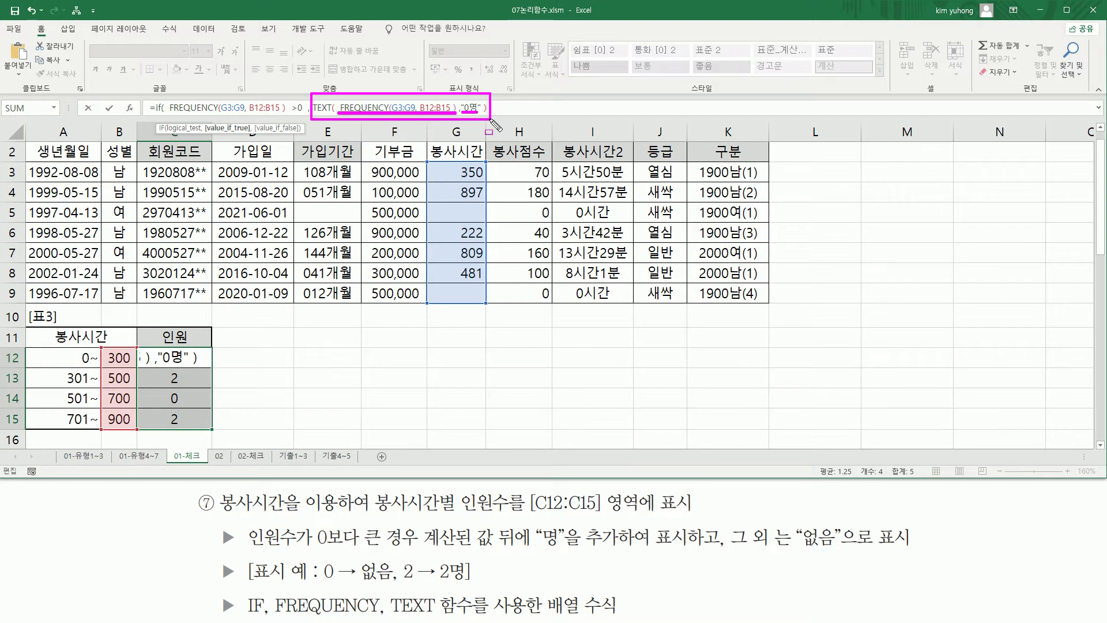
{"action": "key", "text": "Escape"}
Add "없음" as the IF's false value and enter the completed formula as an array formula in C12:C15.
{"action": "left_click", "coordinate": [537, 112]}
{"action": "type", "text": ","}
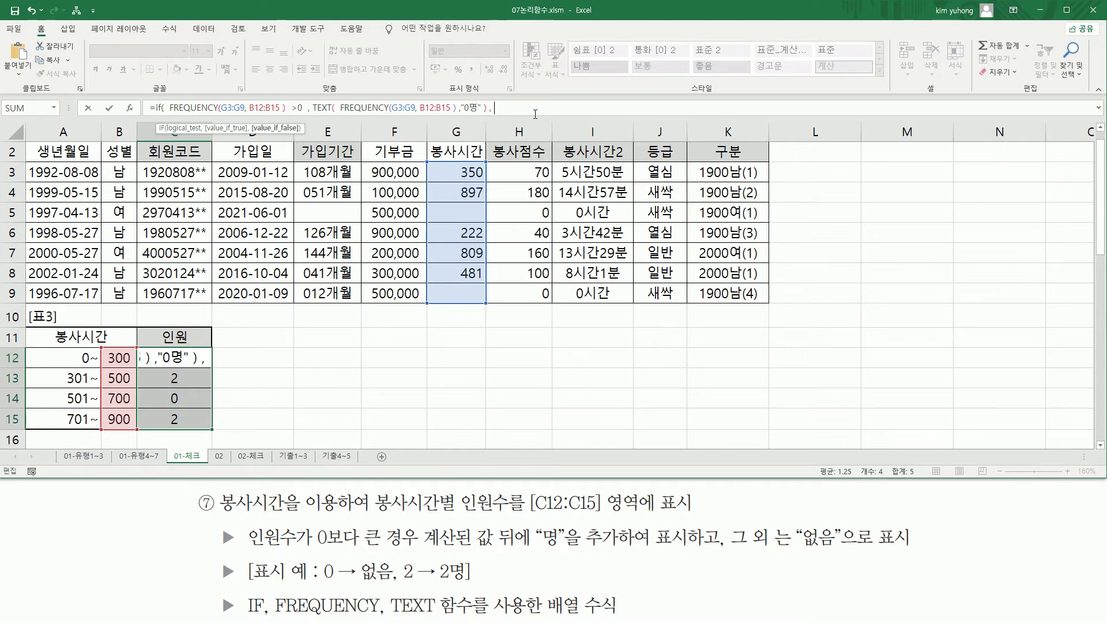
{"action": "type", "text": " \"없음\" )"}
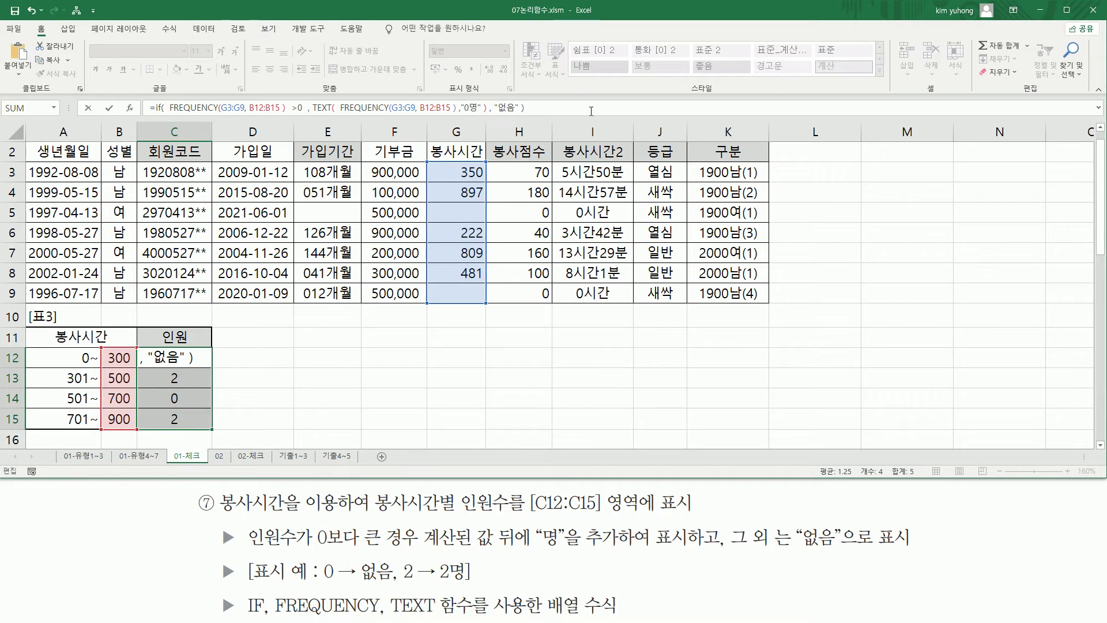
{"action": "key", "text": "ctrl+shift+Return"}
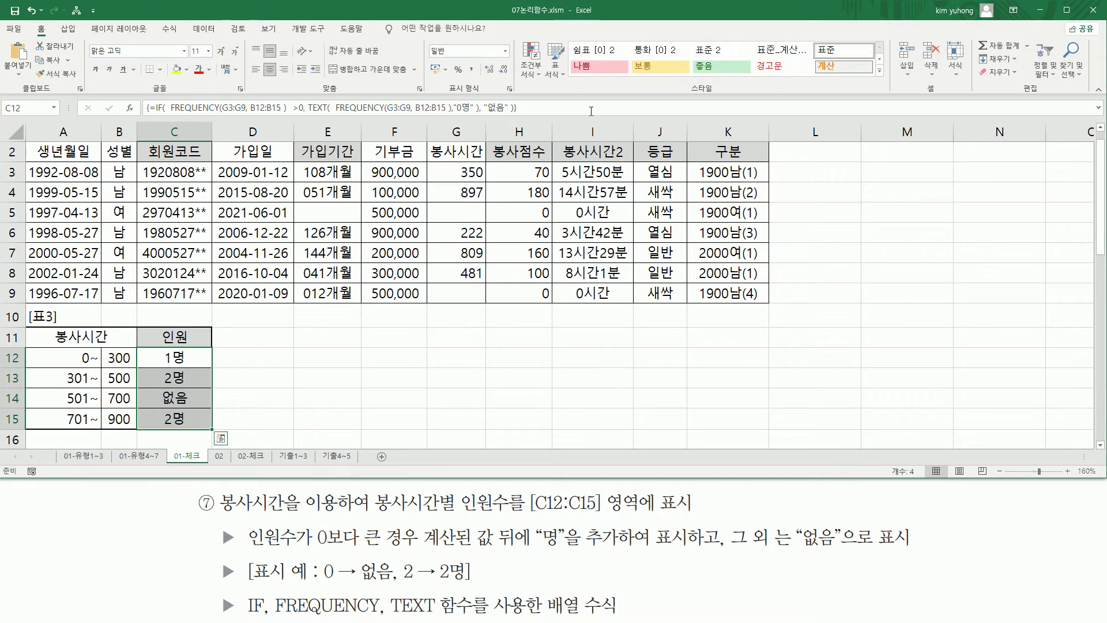
{"action": "mouse_move", "coordinate": [157, 361]}
{"action": "left_mouse_down"}
{"action": "mouse_move", "coordinate": [195, 362]}
{"action": "mouse_move", "coordinate": [198, 381]}
{"action": "left_mouse_up"}
{"action": "left_click_drag", "start_coordinate": [158, 428], "coordinate": [188, 428]}
{"action": "left_click_drag", "start_coordinate": [160, 389], "coordinate": [202, 415]}
{"action": "key", "text": "Escape"}
Record the completed IF, FREQUENCY and TEXT formula as text in C10 and colour it red.
{"action": "left_click", "coordinate": [192, 318]}
{"action": "type", "text": "'=if(  FREQUENCY(G3:G9, B12:B15 )  >0  , TEXT(  FREQUENCY(G3:G9, B12:B15 ) ,\"0명\" ) , \"없음\" )"}
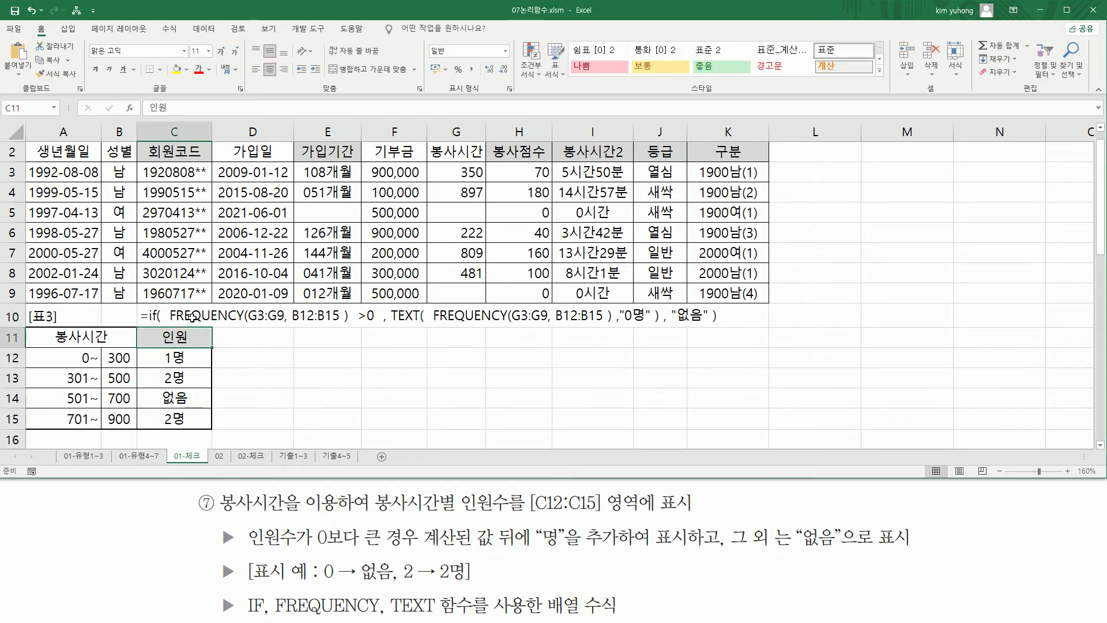
{"action": "left_click", "coordinate": [198, 69]}
{"action": "left_click", "coordinate": [314, 401]}
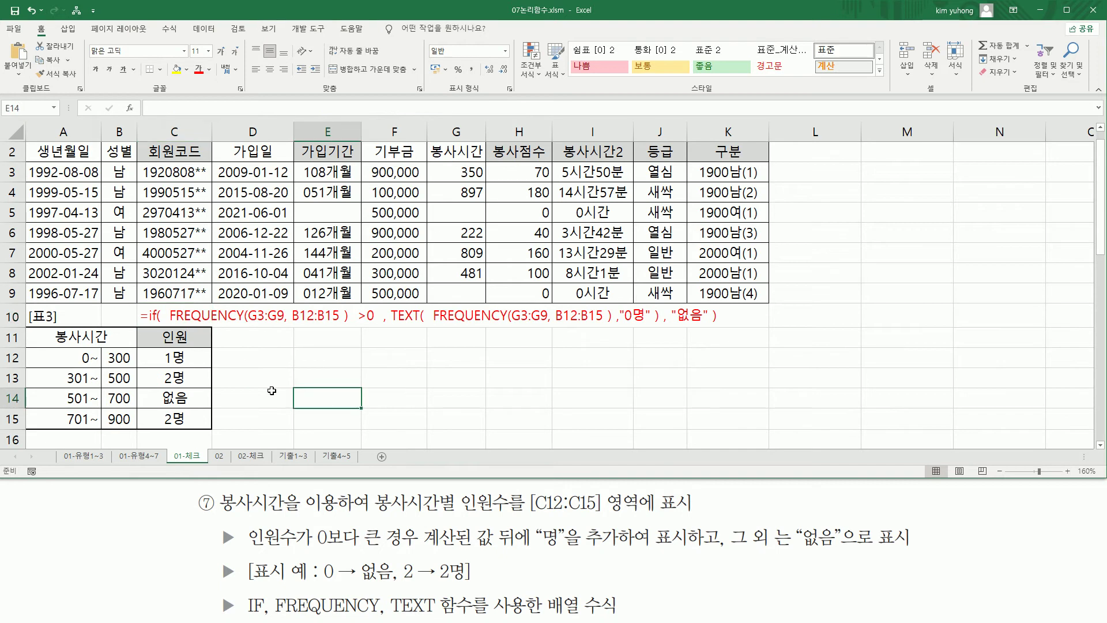
Examine the formula text in row 10: the FREQUENCY >0 condition, the TEXT branch with "0명" and the "없음" alternative.
{"action": "mouse_move", "coordinate": [169, 323]}
{"action": "left_mouse_down"}
{"action": "mouse_move", "coordinate": [346, 306]}
{"action": "mouse_move", "coordinate": [352, 322]}
{"action": "mouse_move", "coordinate": [613, 324]}
{"action": "left_mouse_up"}
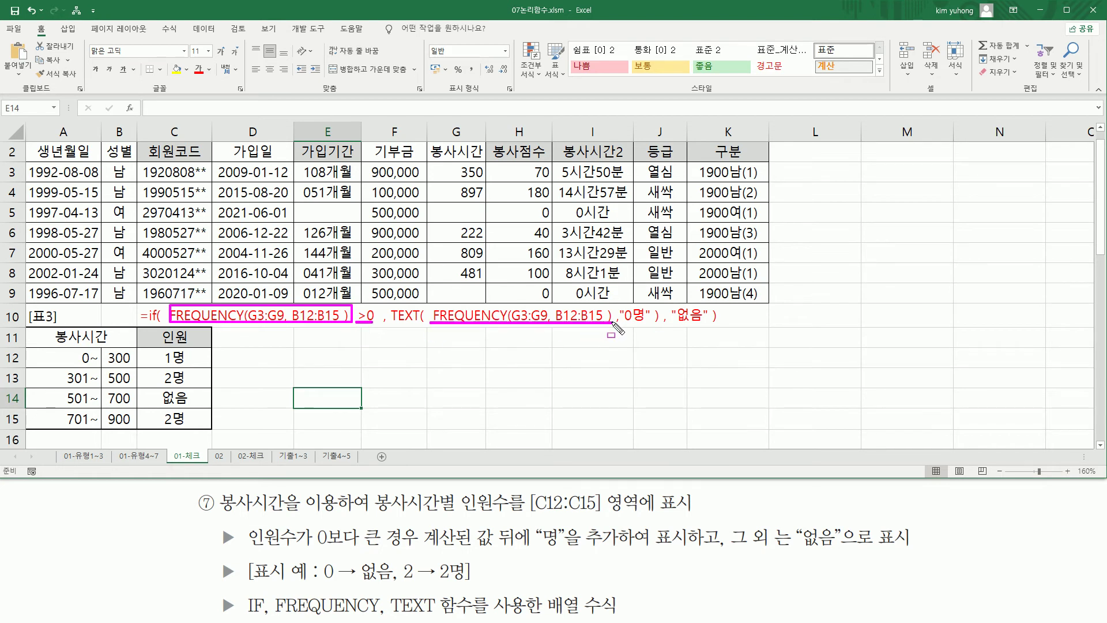
{"action": "mouse_move", "coordinate": [391, 295]}
{"action": "left_mouse_down"}
{"action": "mouse_move", "coordinate": [408, 331]}
{"action": "mouse_move", "coordinate": [662, 334]}
{"action": "mouse_move", "coordinate": [644, 321]}
{"action": "left_mouse_up"}
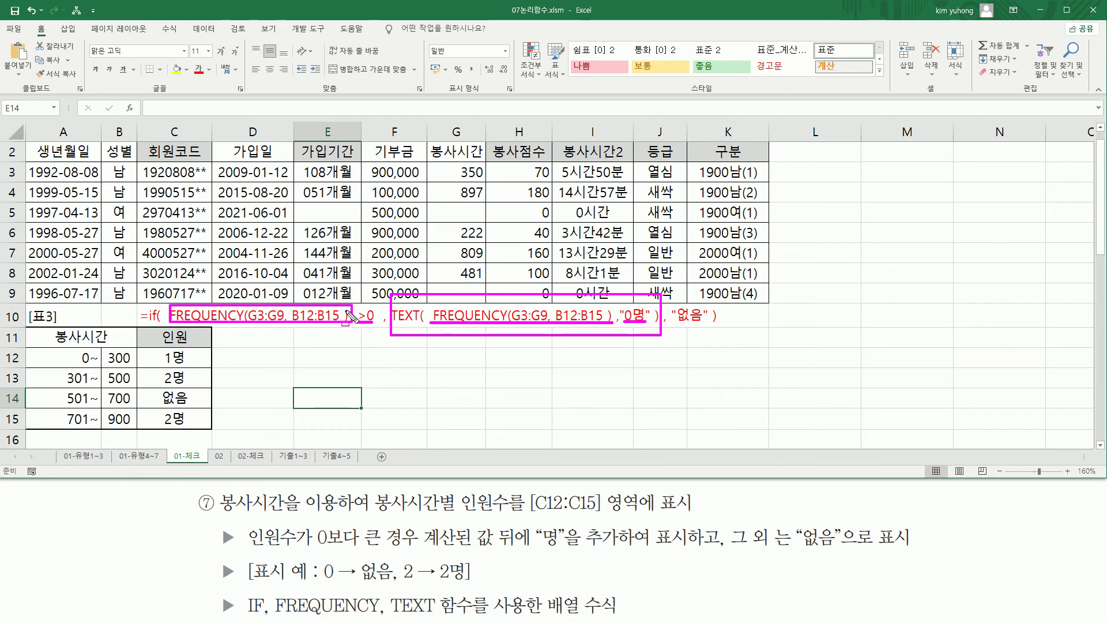
{"action": "left_click_drag", "start_coordinate": [674, 324], "coordinate": [708, 325]}
{"action": "key", "text": "Escape"}
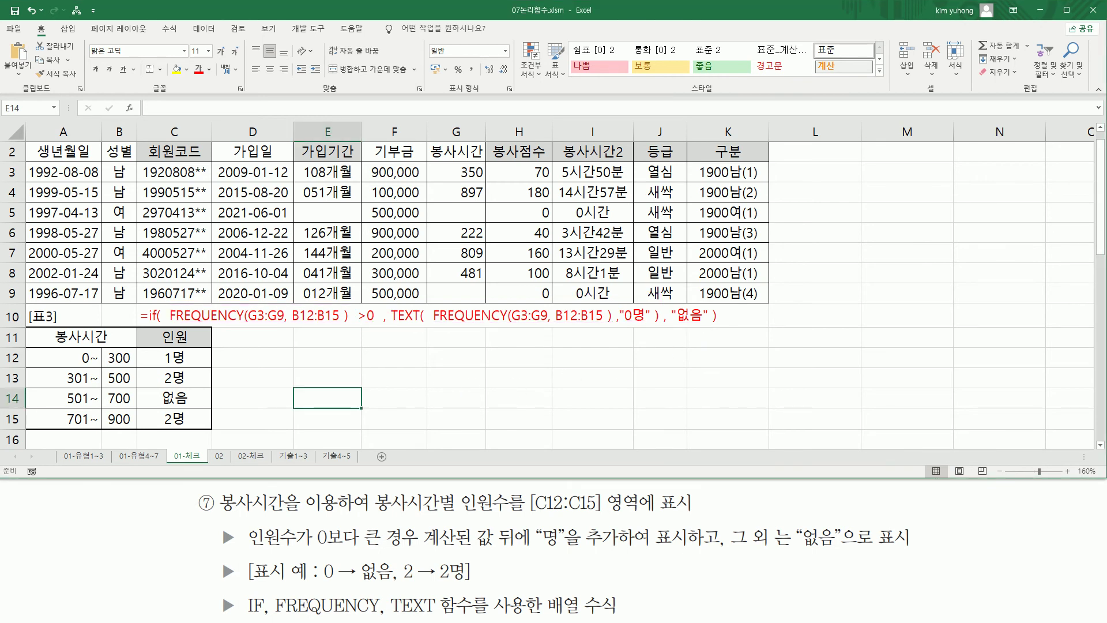